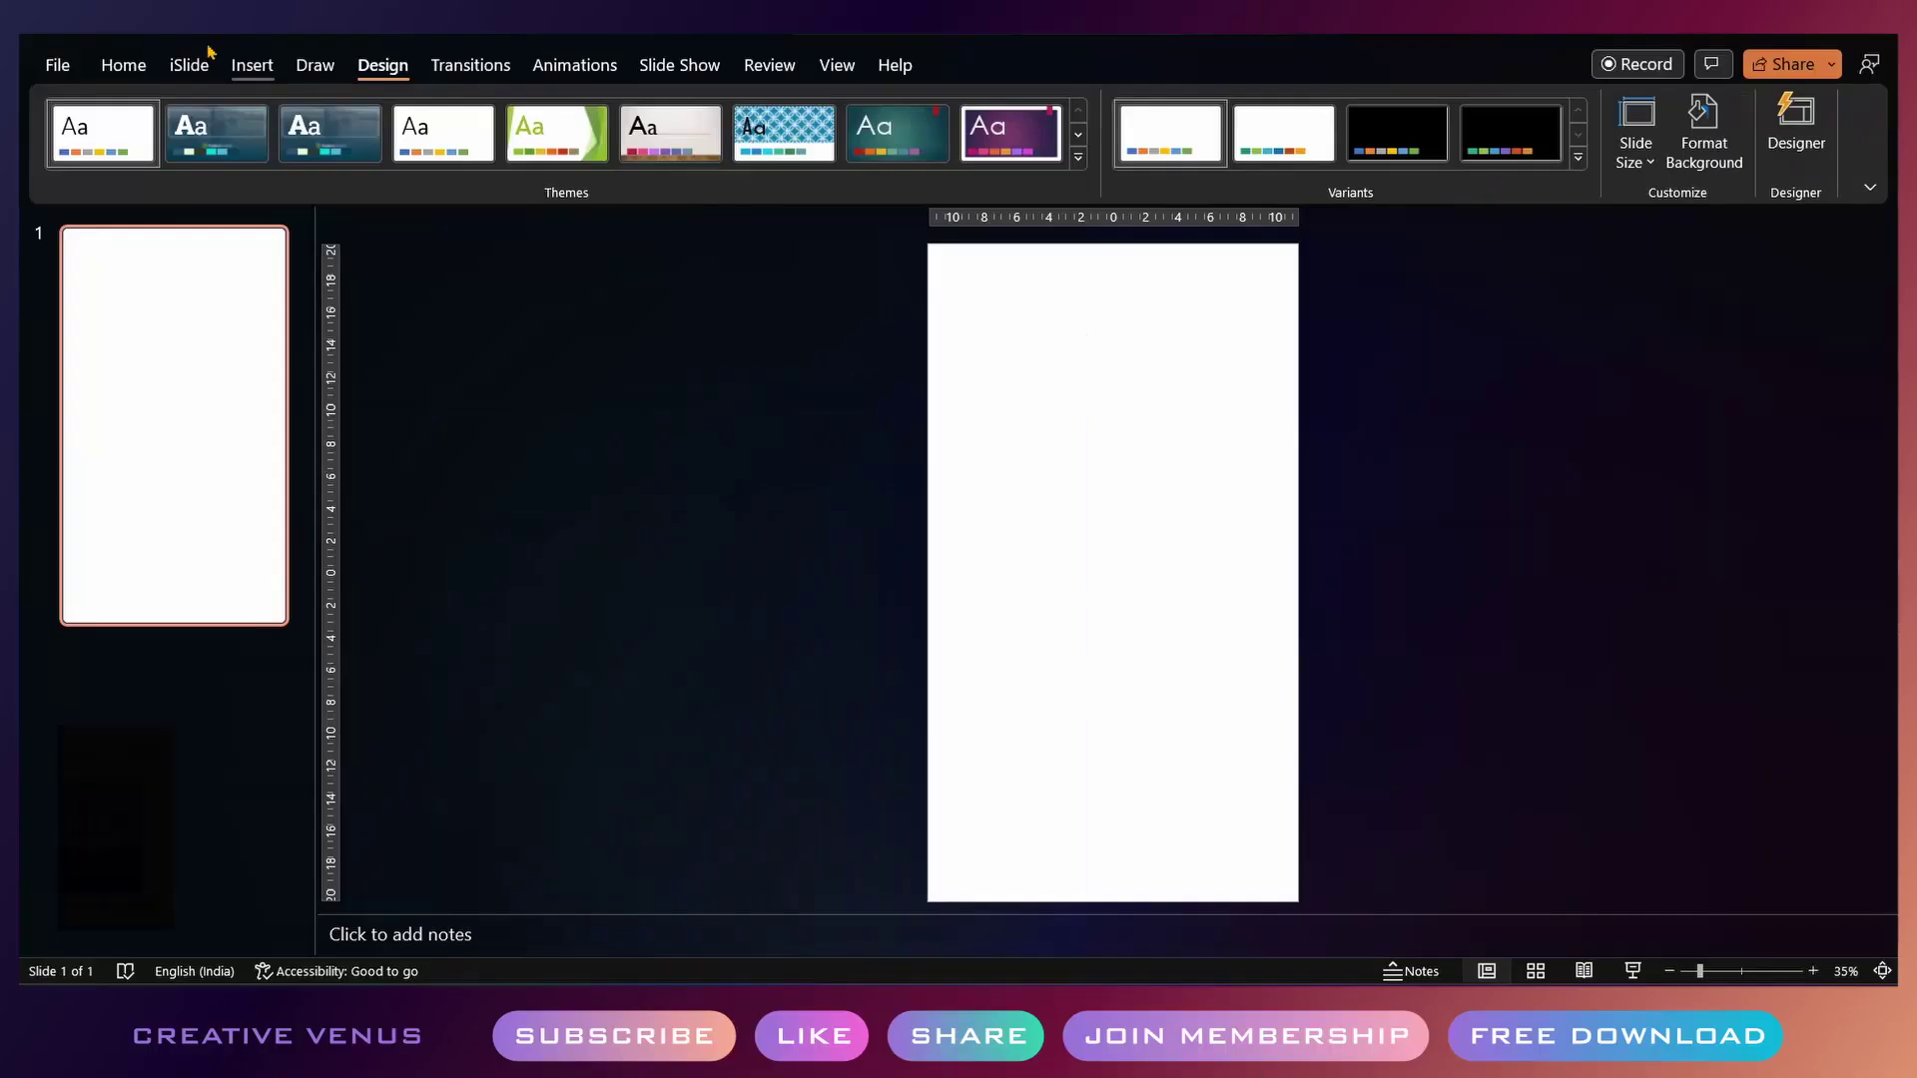
Draw a rounded square about 3.93 cm wide near the slide's bottom-left corner
left_click(253, 65)
left_click(484, 130)
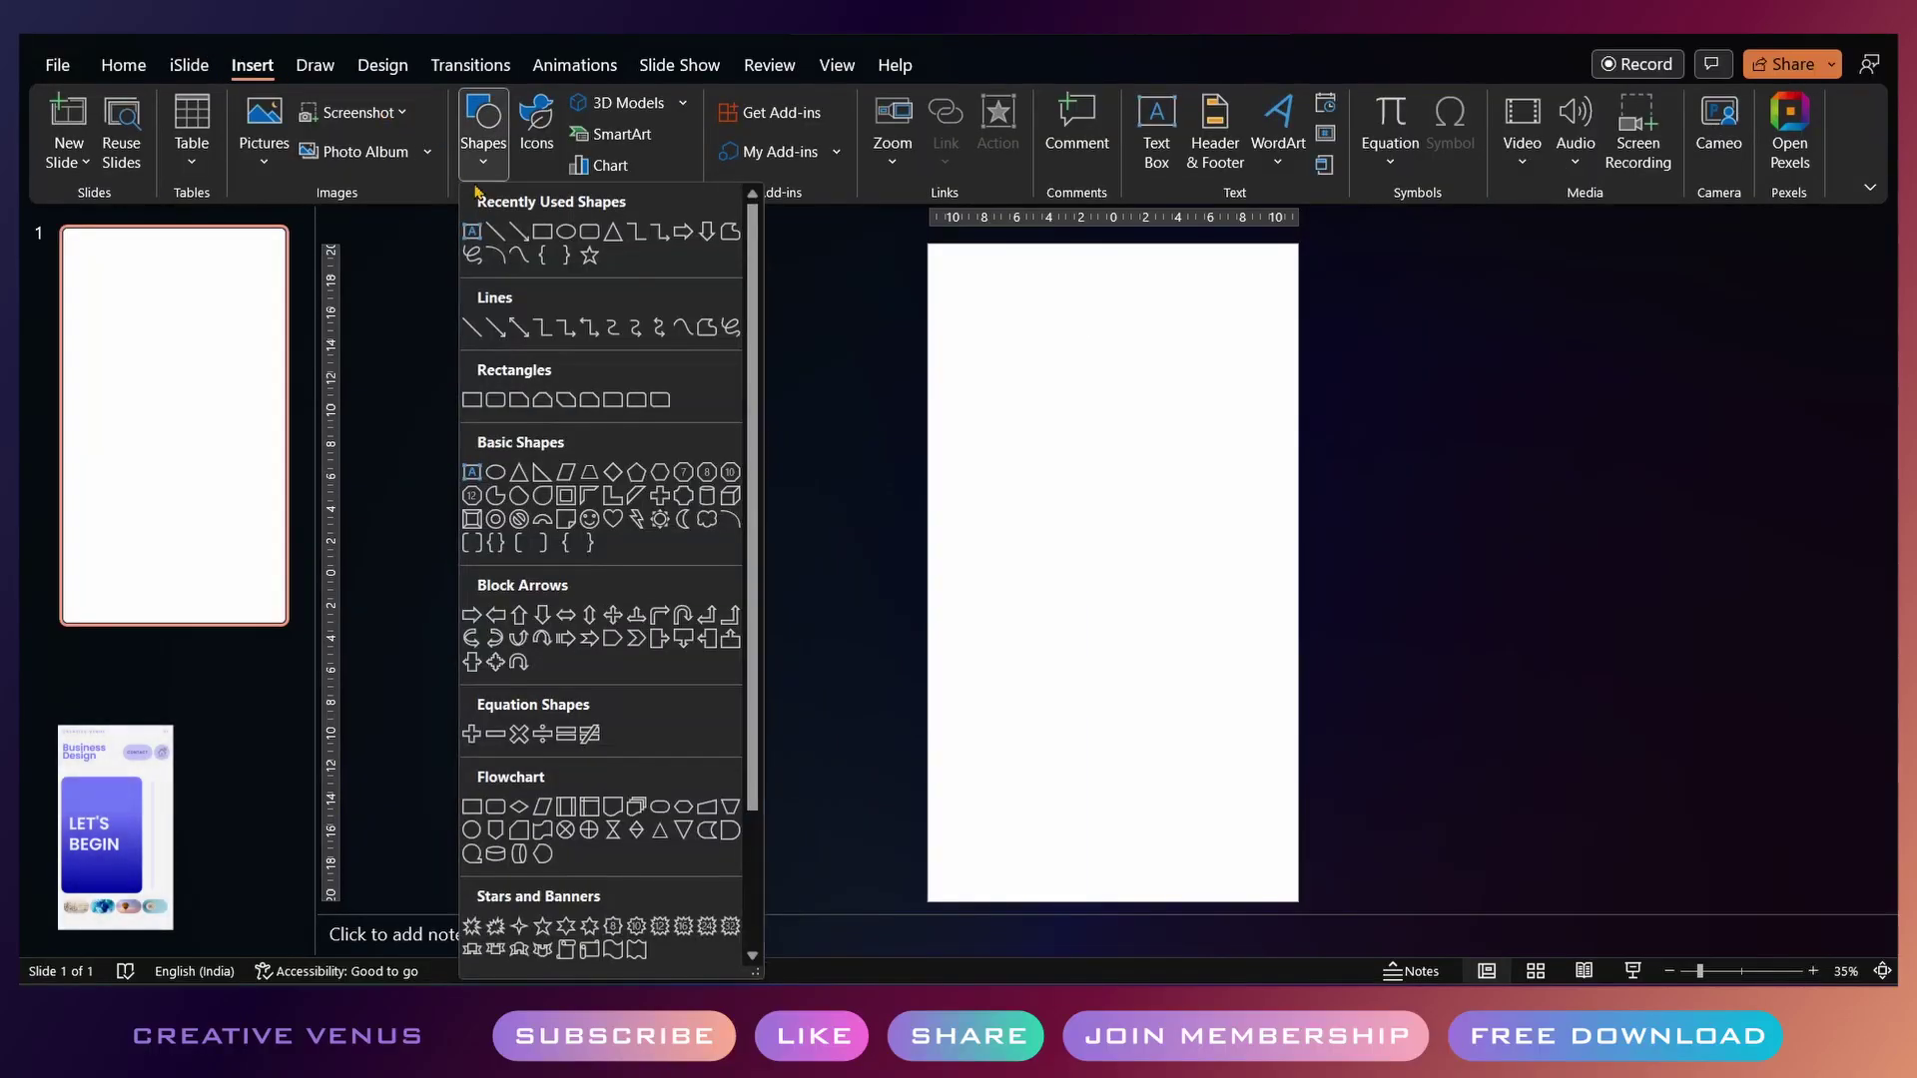
left_click(587, 231)
mouse_move(952, 814)
left_mouse_down()
mouse_move(1019, 881)
mouse_move(973, 839)
left_mouse_up()
Fill the rounded square with the stock photo of a bicycle on a boardwalk
right_click(978, 864)
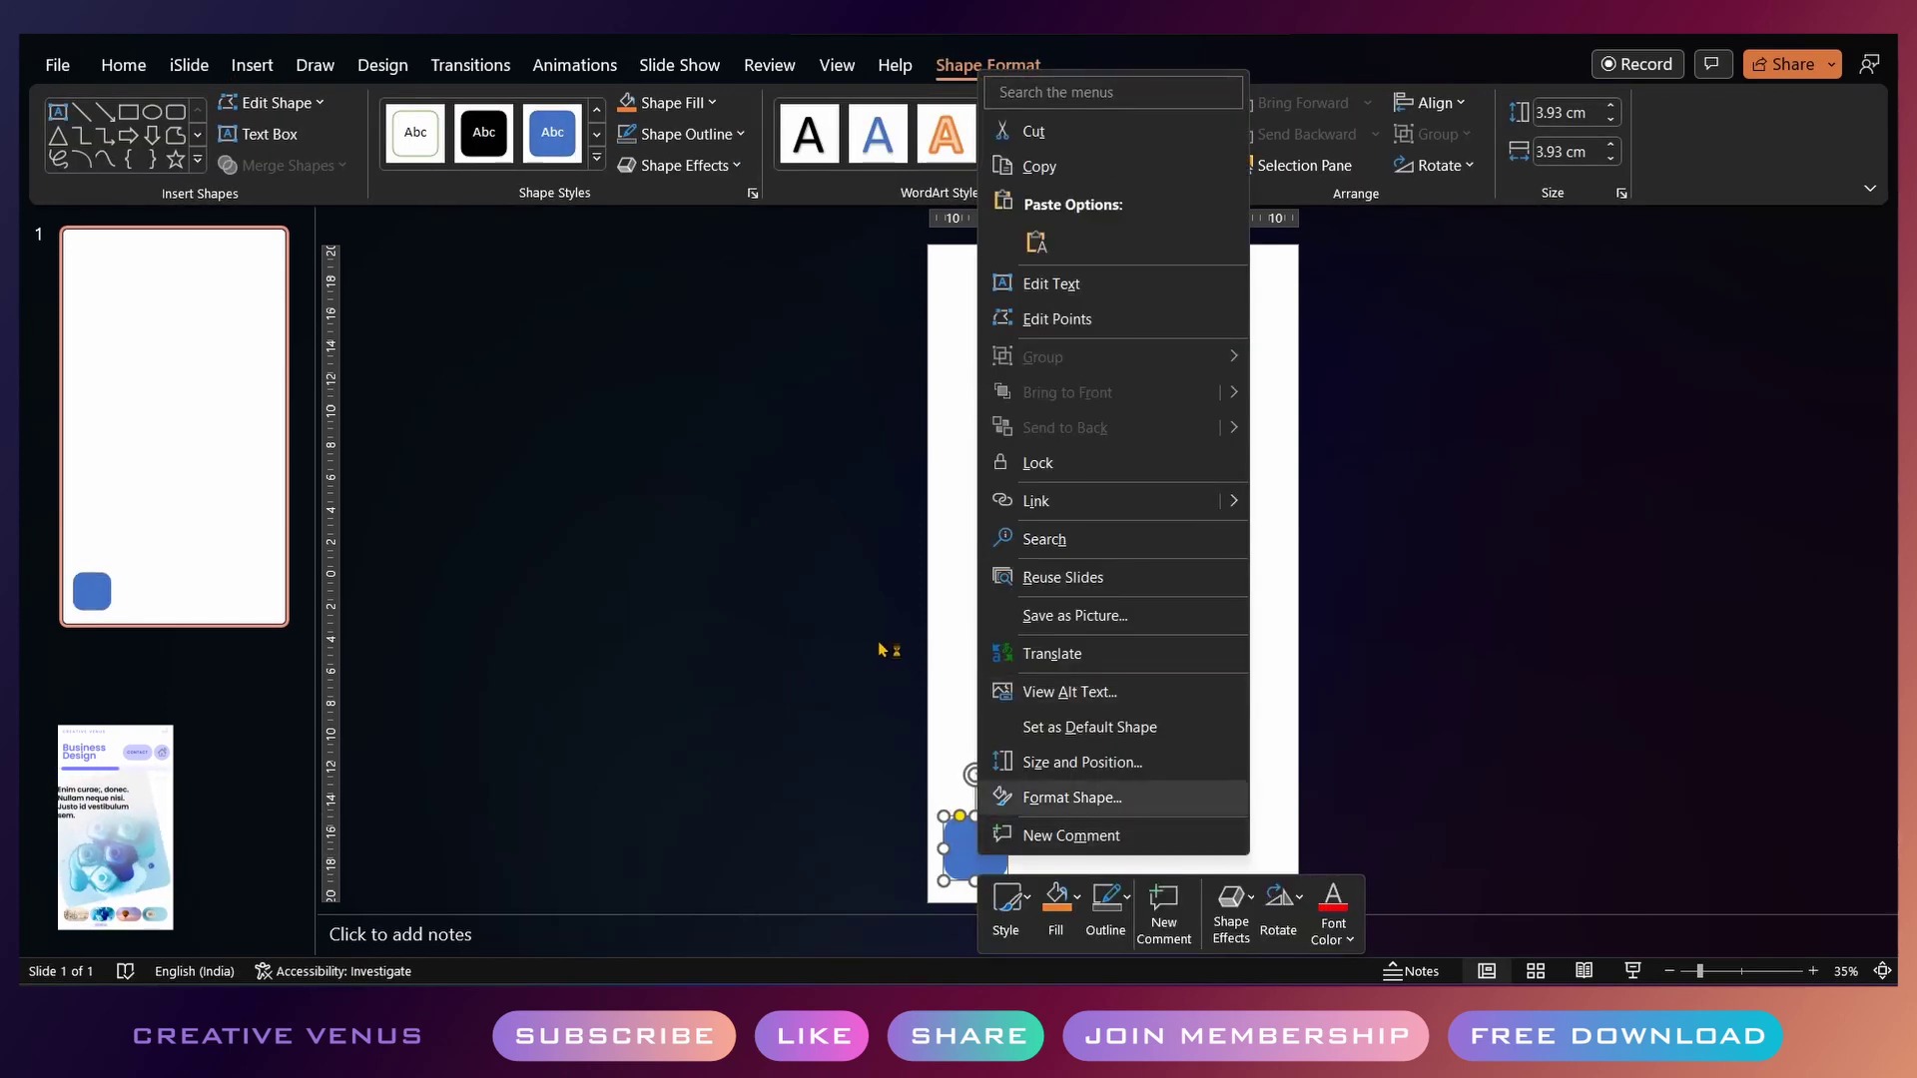
left_click(1073, 798)
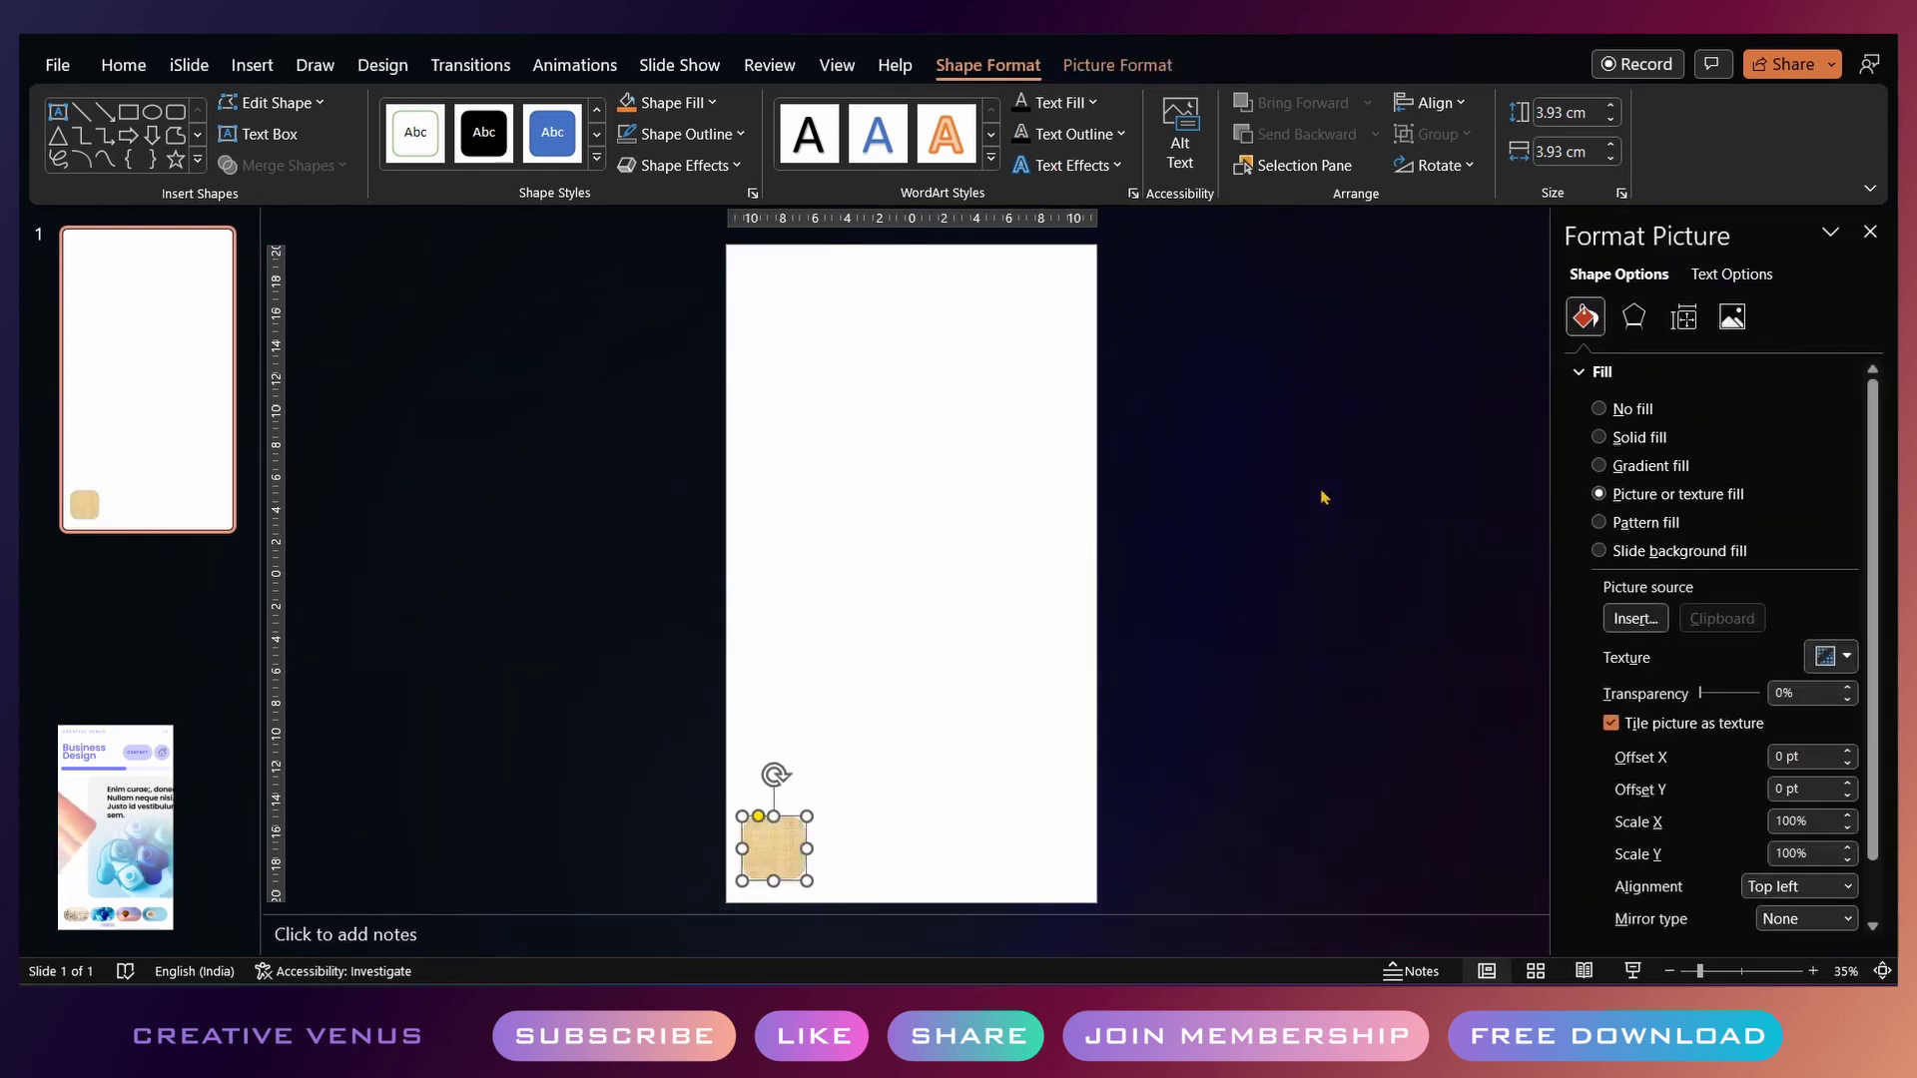
left_click(1638, 619)
left_click(759, 501)
left_click(436, 597)
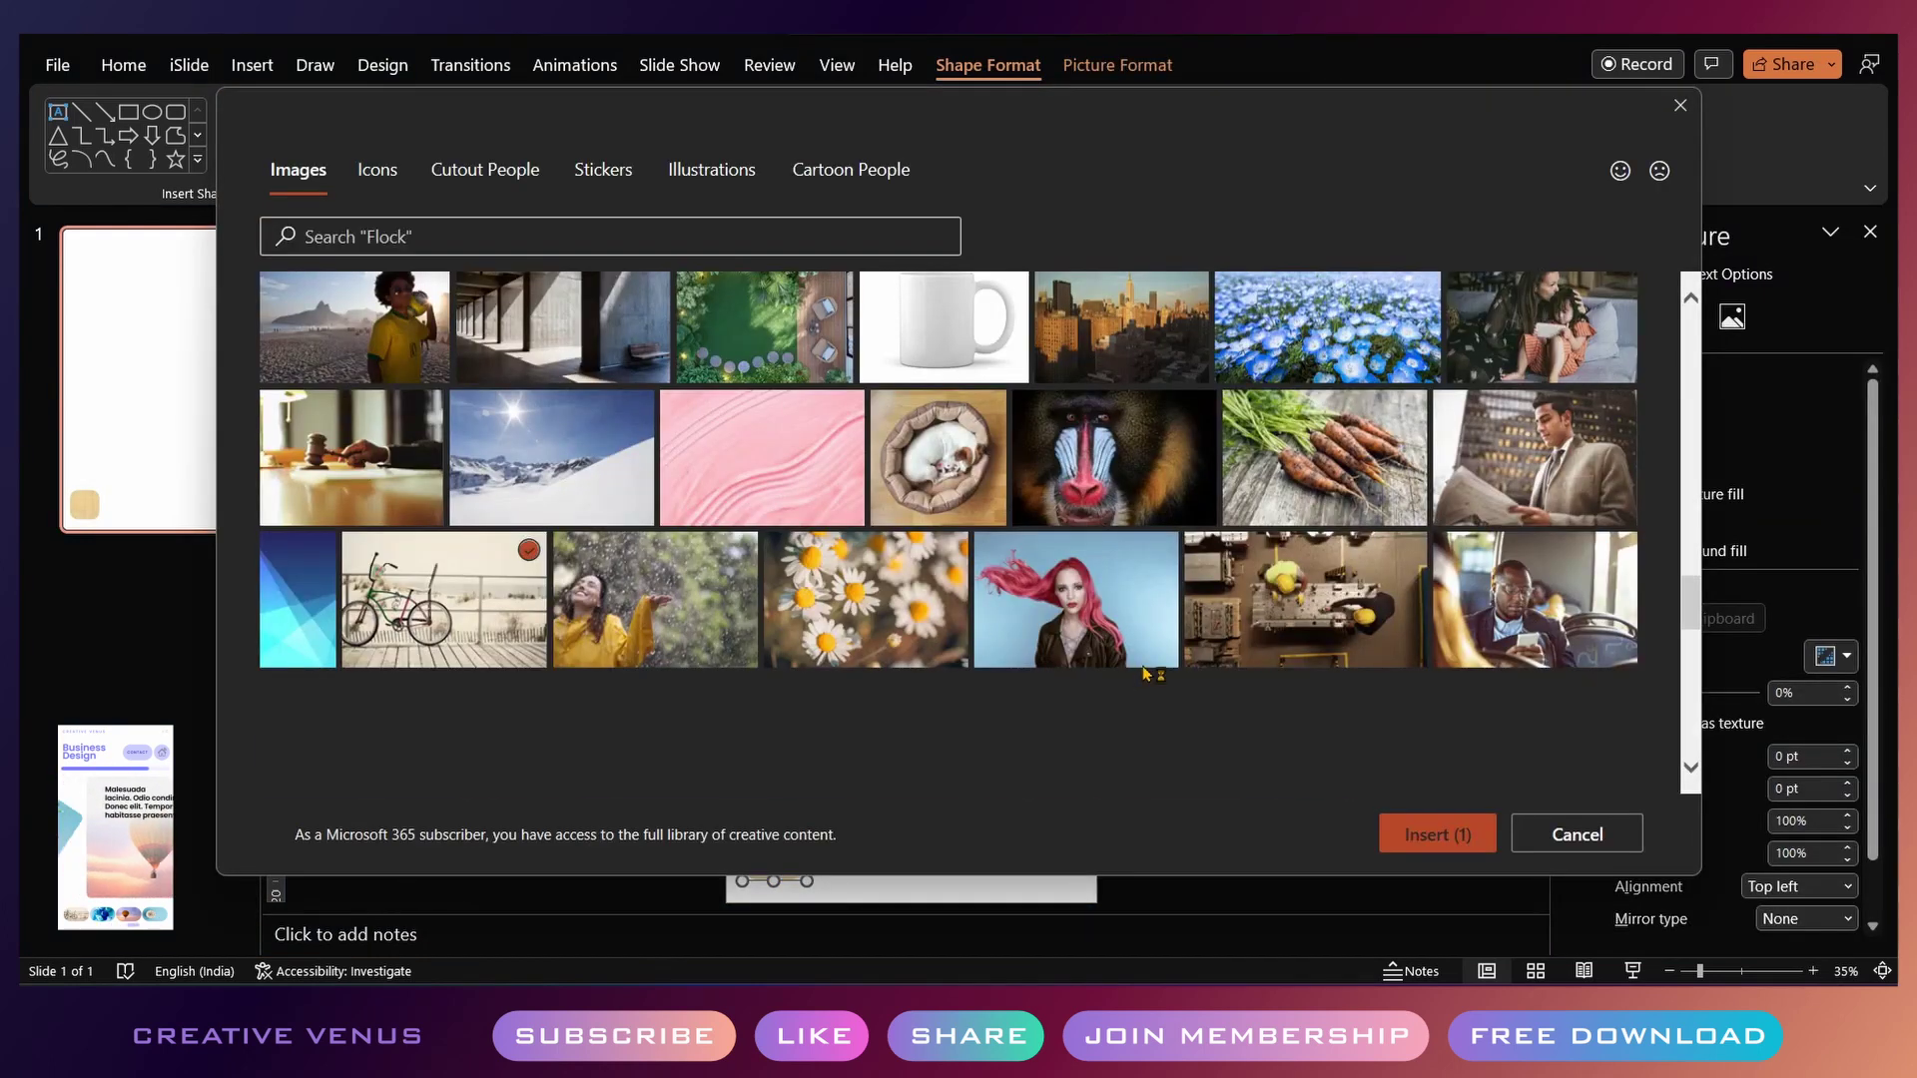
key("Return")
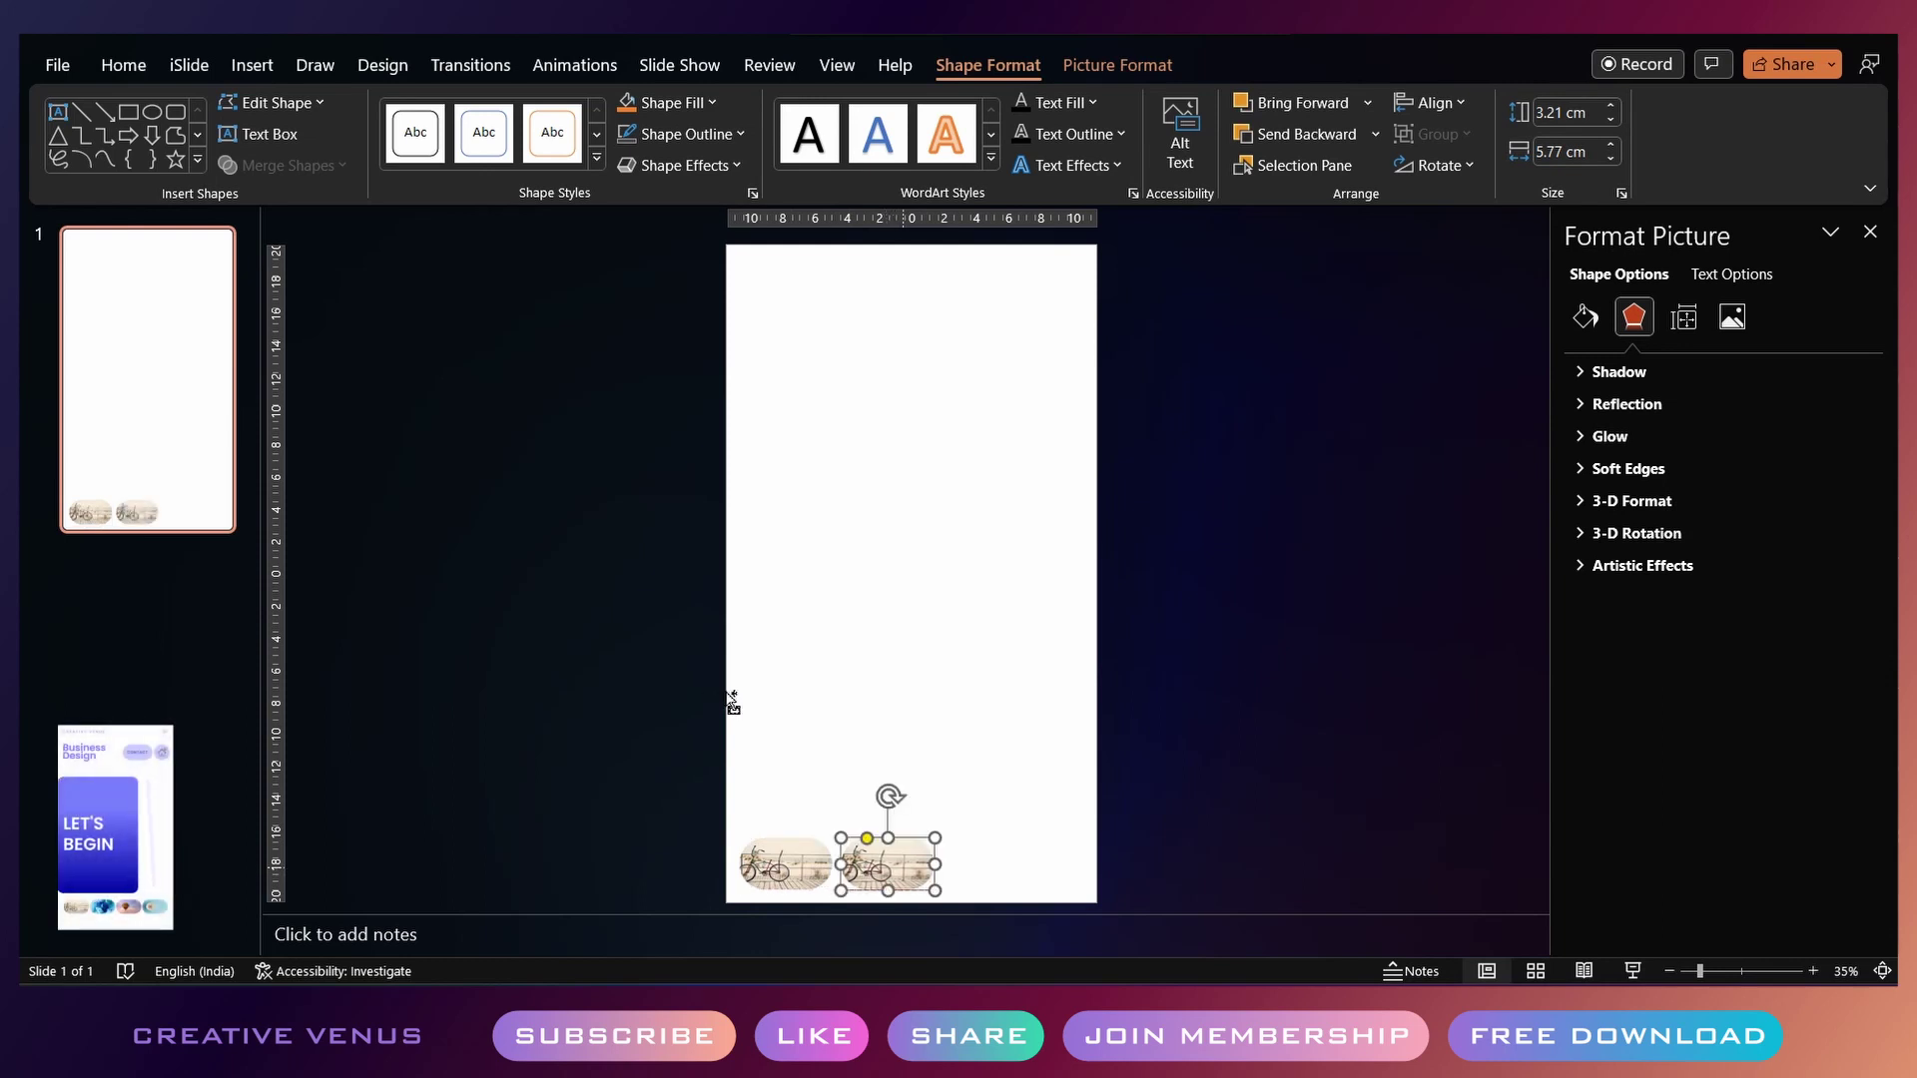
Duplicate the bicycle pill twice more to complete a row of four, and group the whole row
key("ctrl+d")
key("ctrl+d")
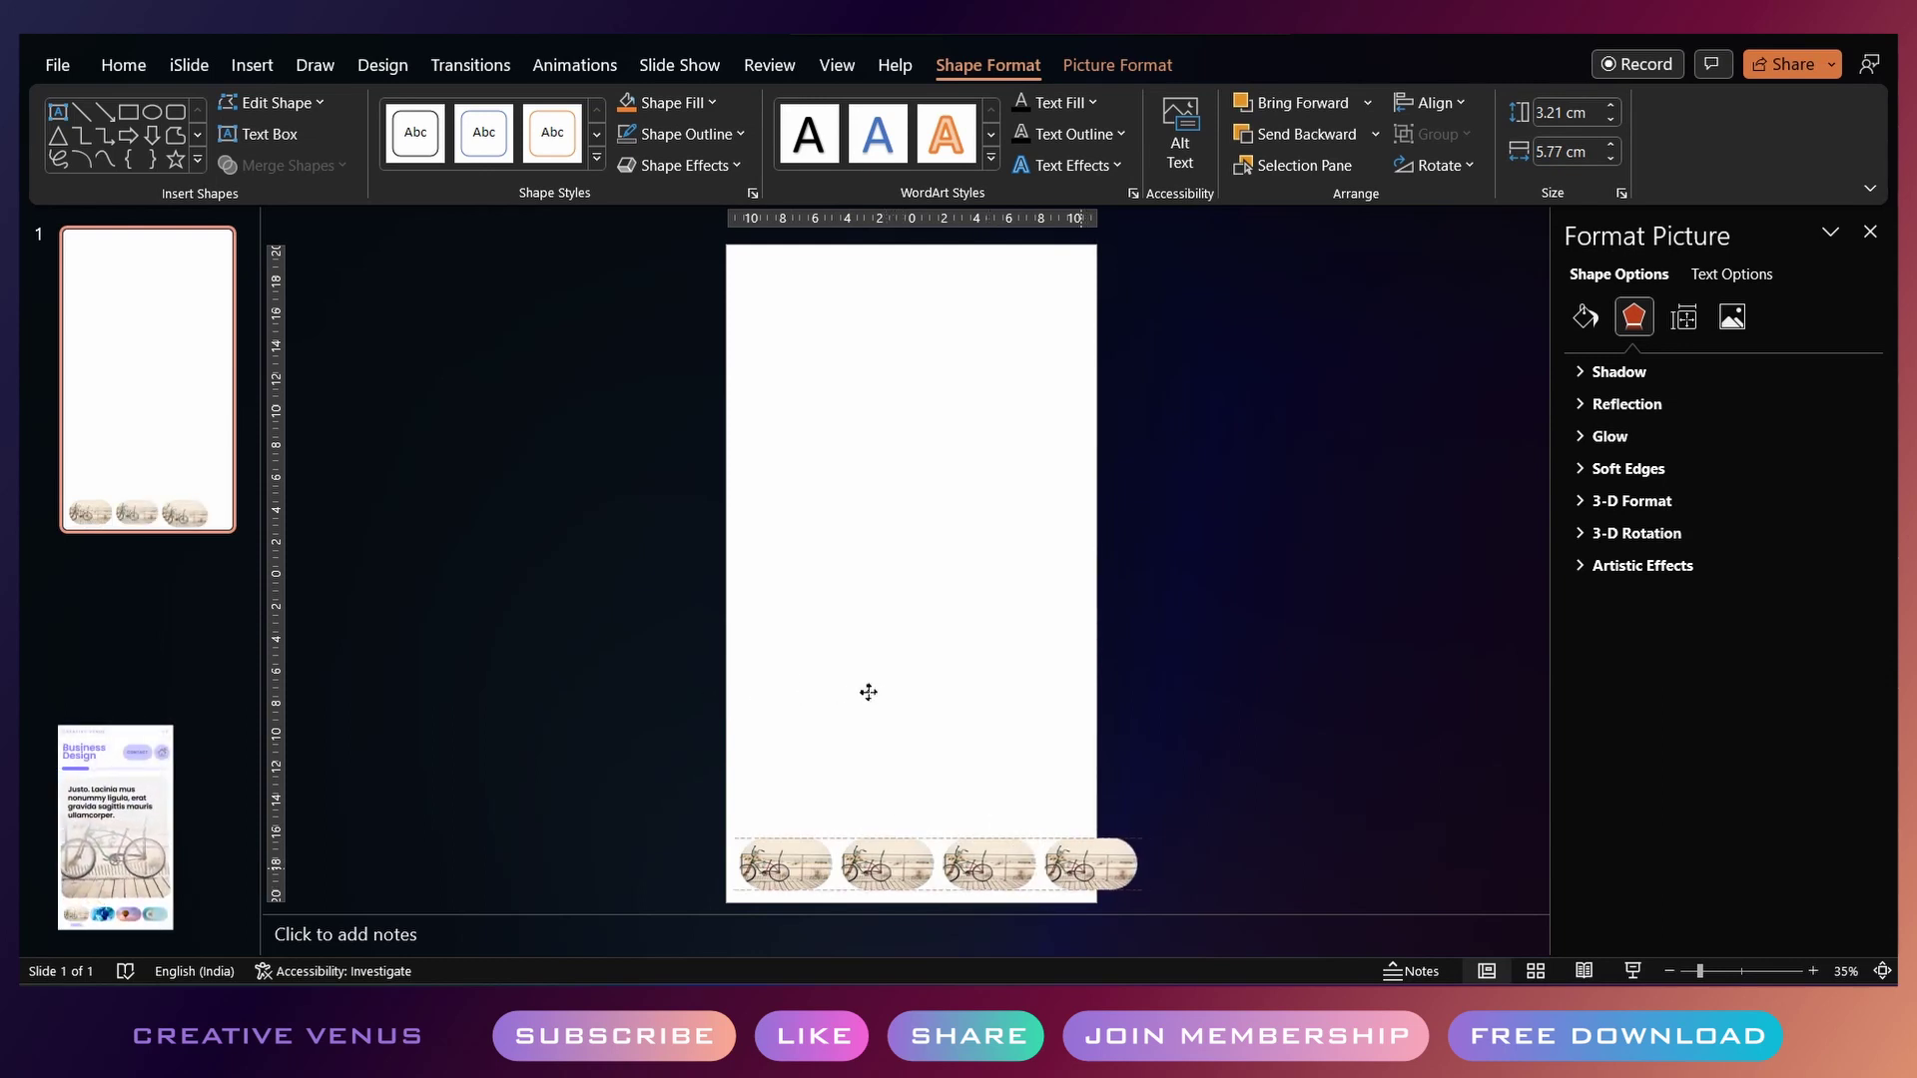
key("ctrl+a")
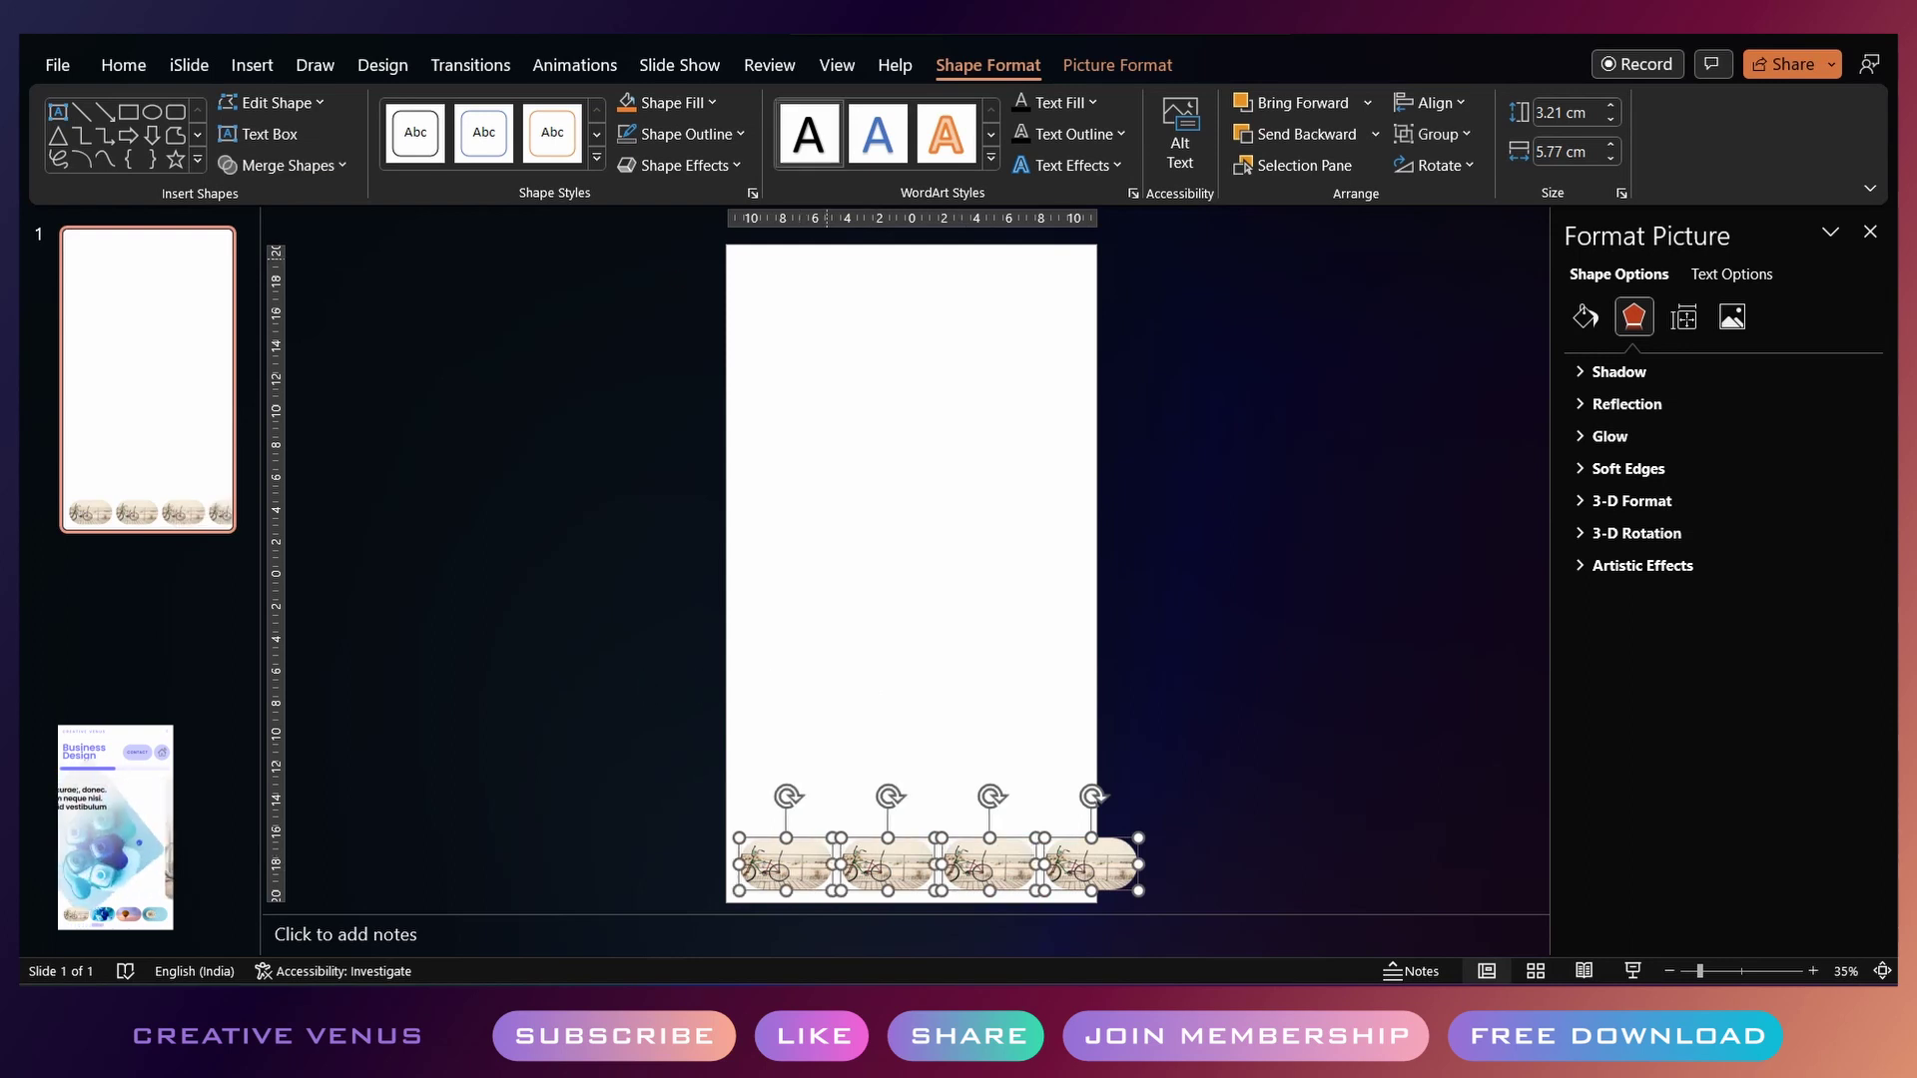
left_click(430, 22)
left_click(439, 267)
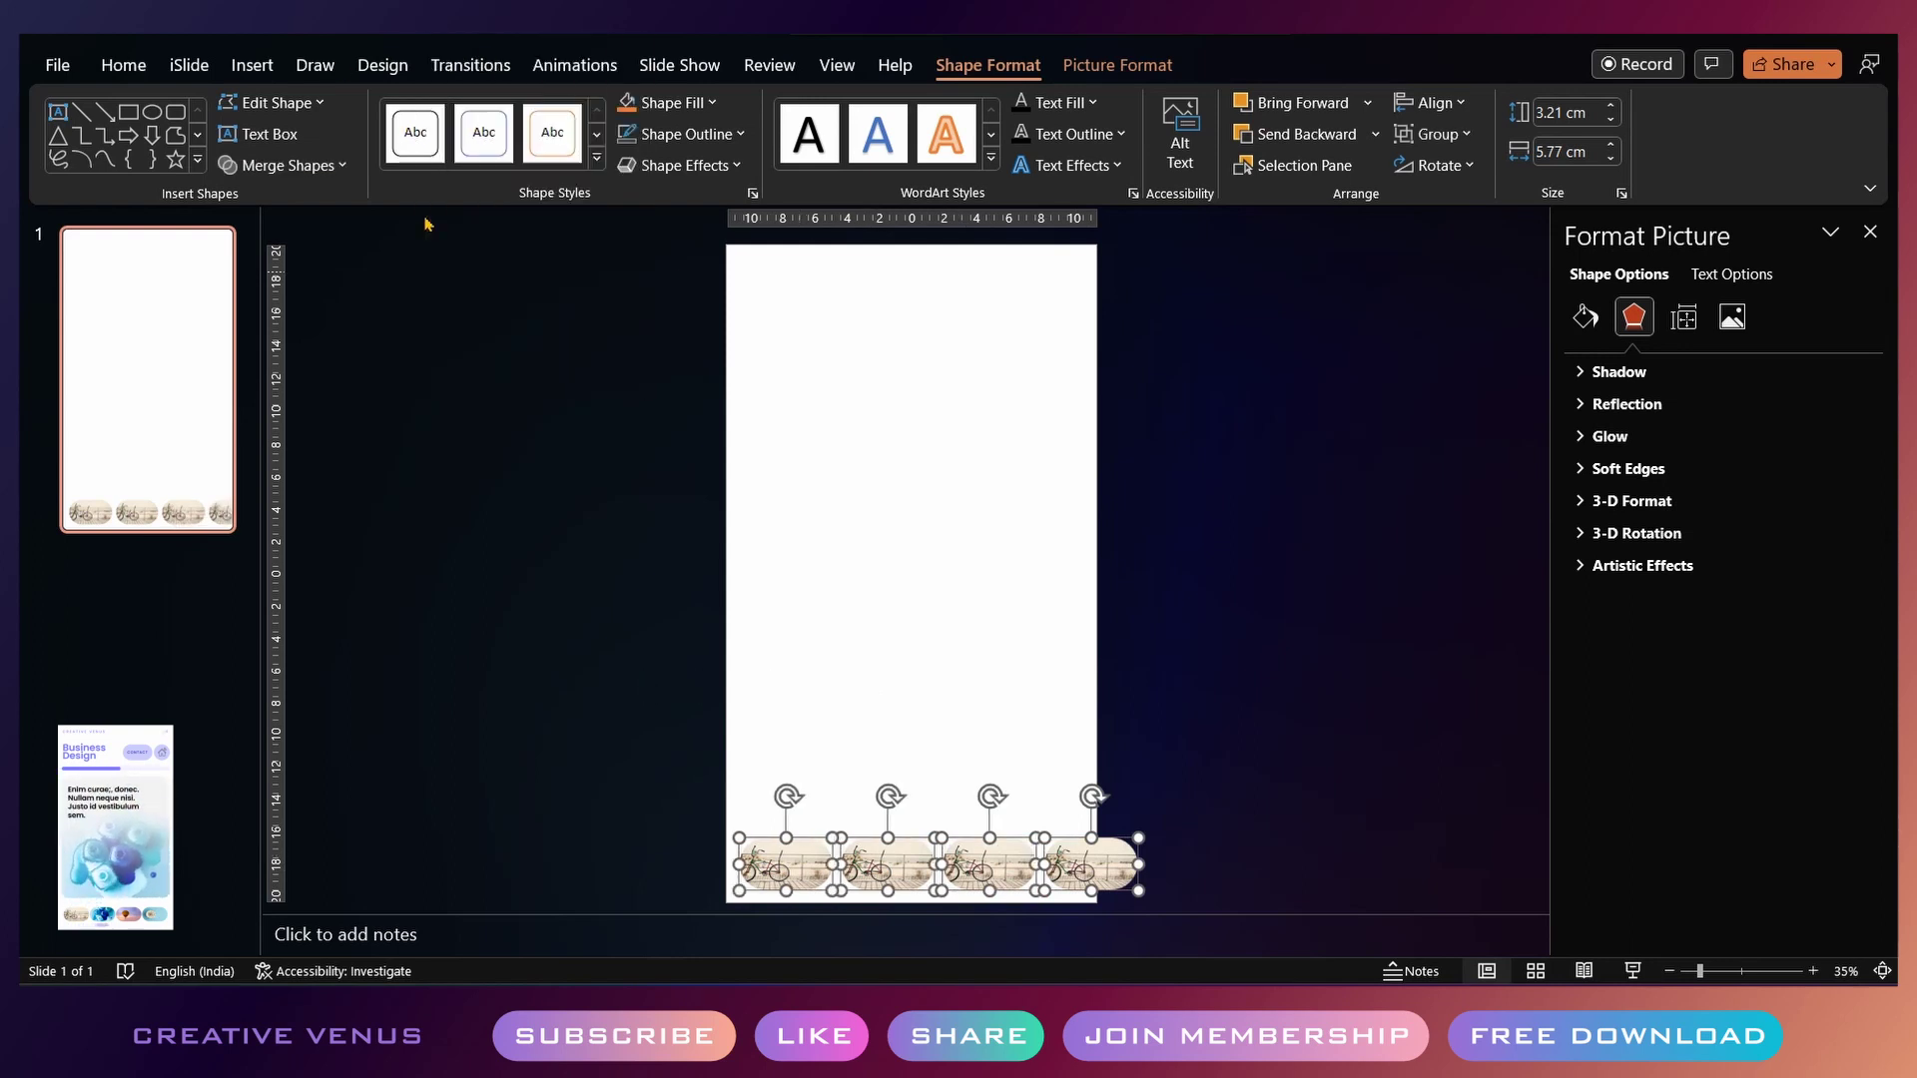
key("ctrl+g")
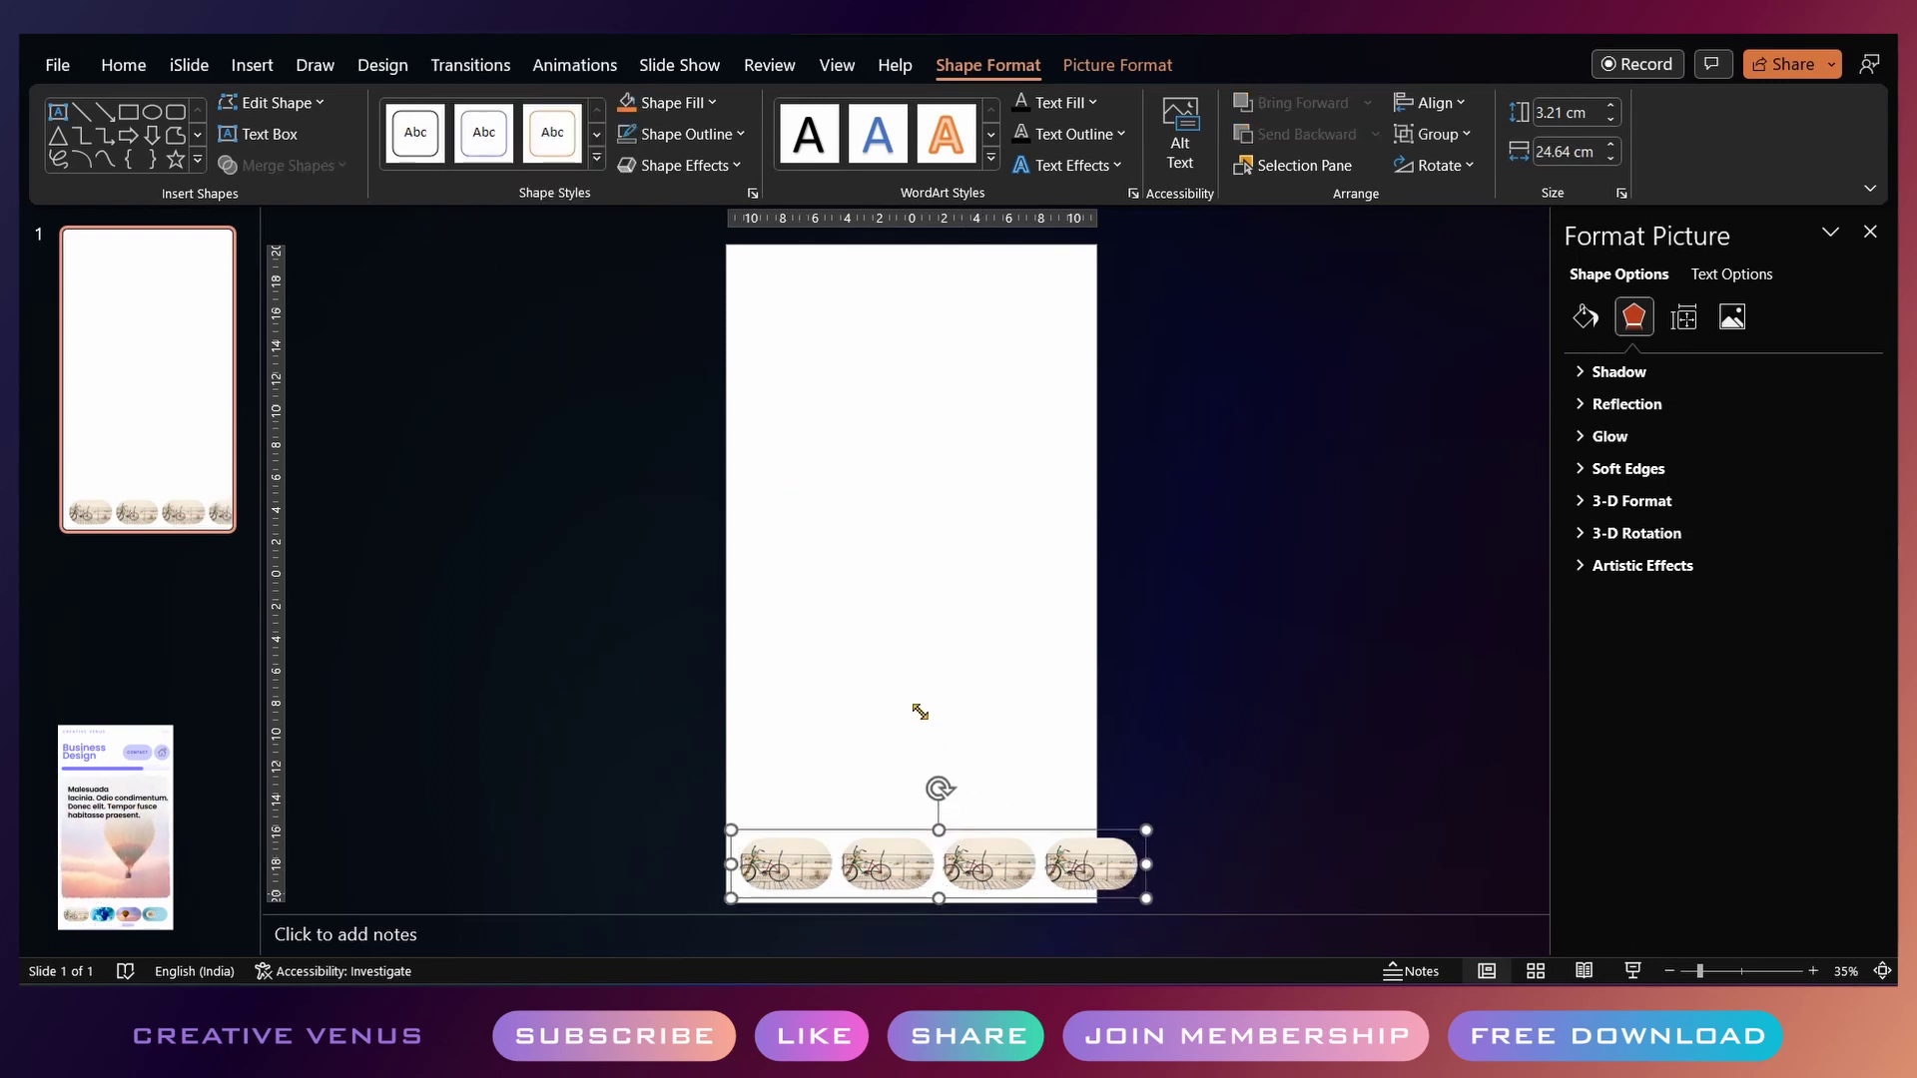
Scale the grouped row down to fit the slide's width, about 2.8 × 5.04 cm per pill, and ungroup it
left_click_drag(1147, 899, 1086, 868)
left_click_drag(873, 693, 872, 693)
key("ctrl+shift+g")
left_click(1151, 776)
Replace the second pill's picture fill with the blue abstract stock image
left_click(855, 861)
right_click(855, 861)
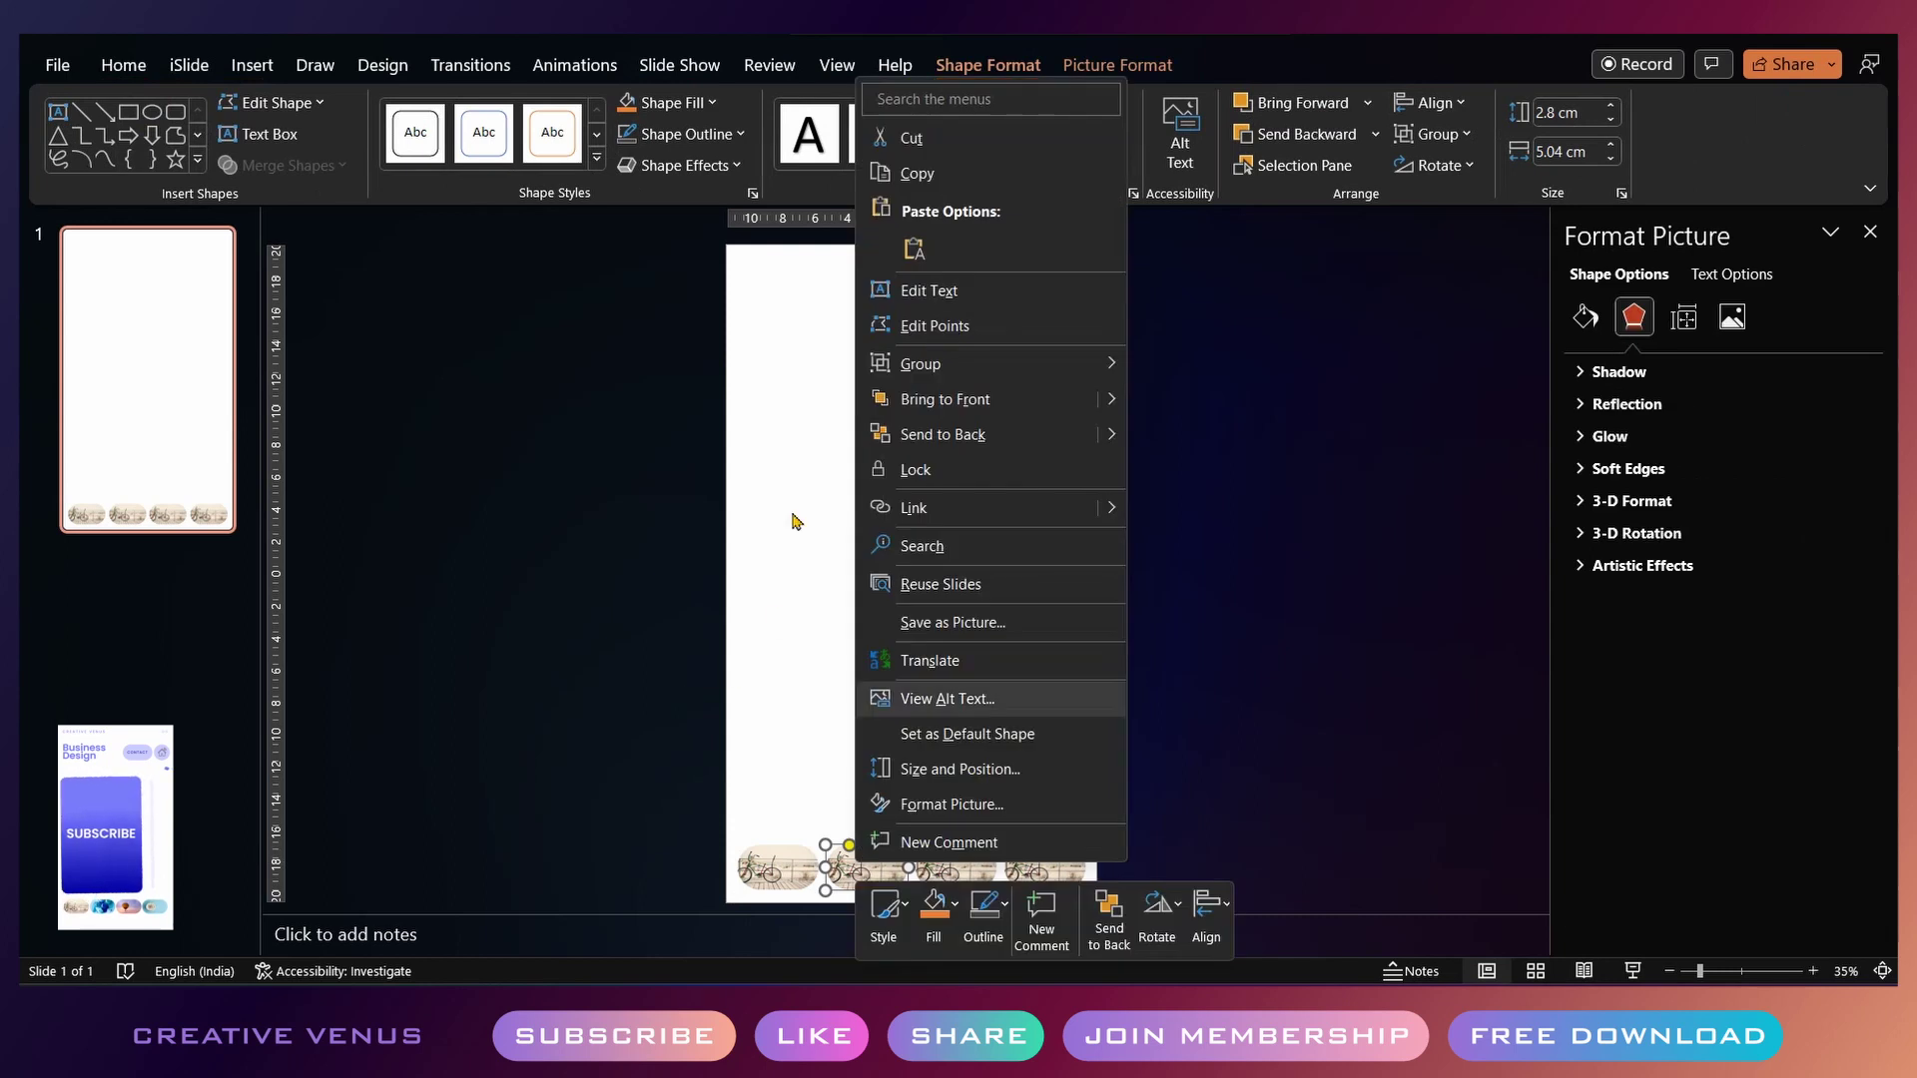
key("Escape")
key("Escape")
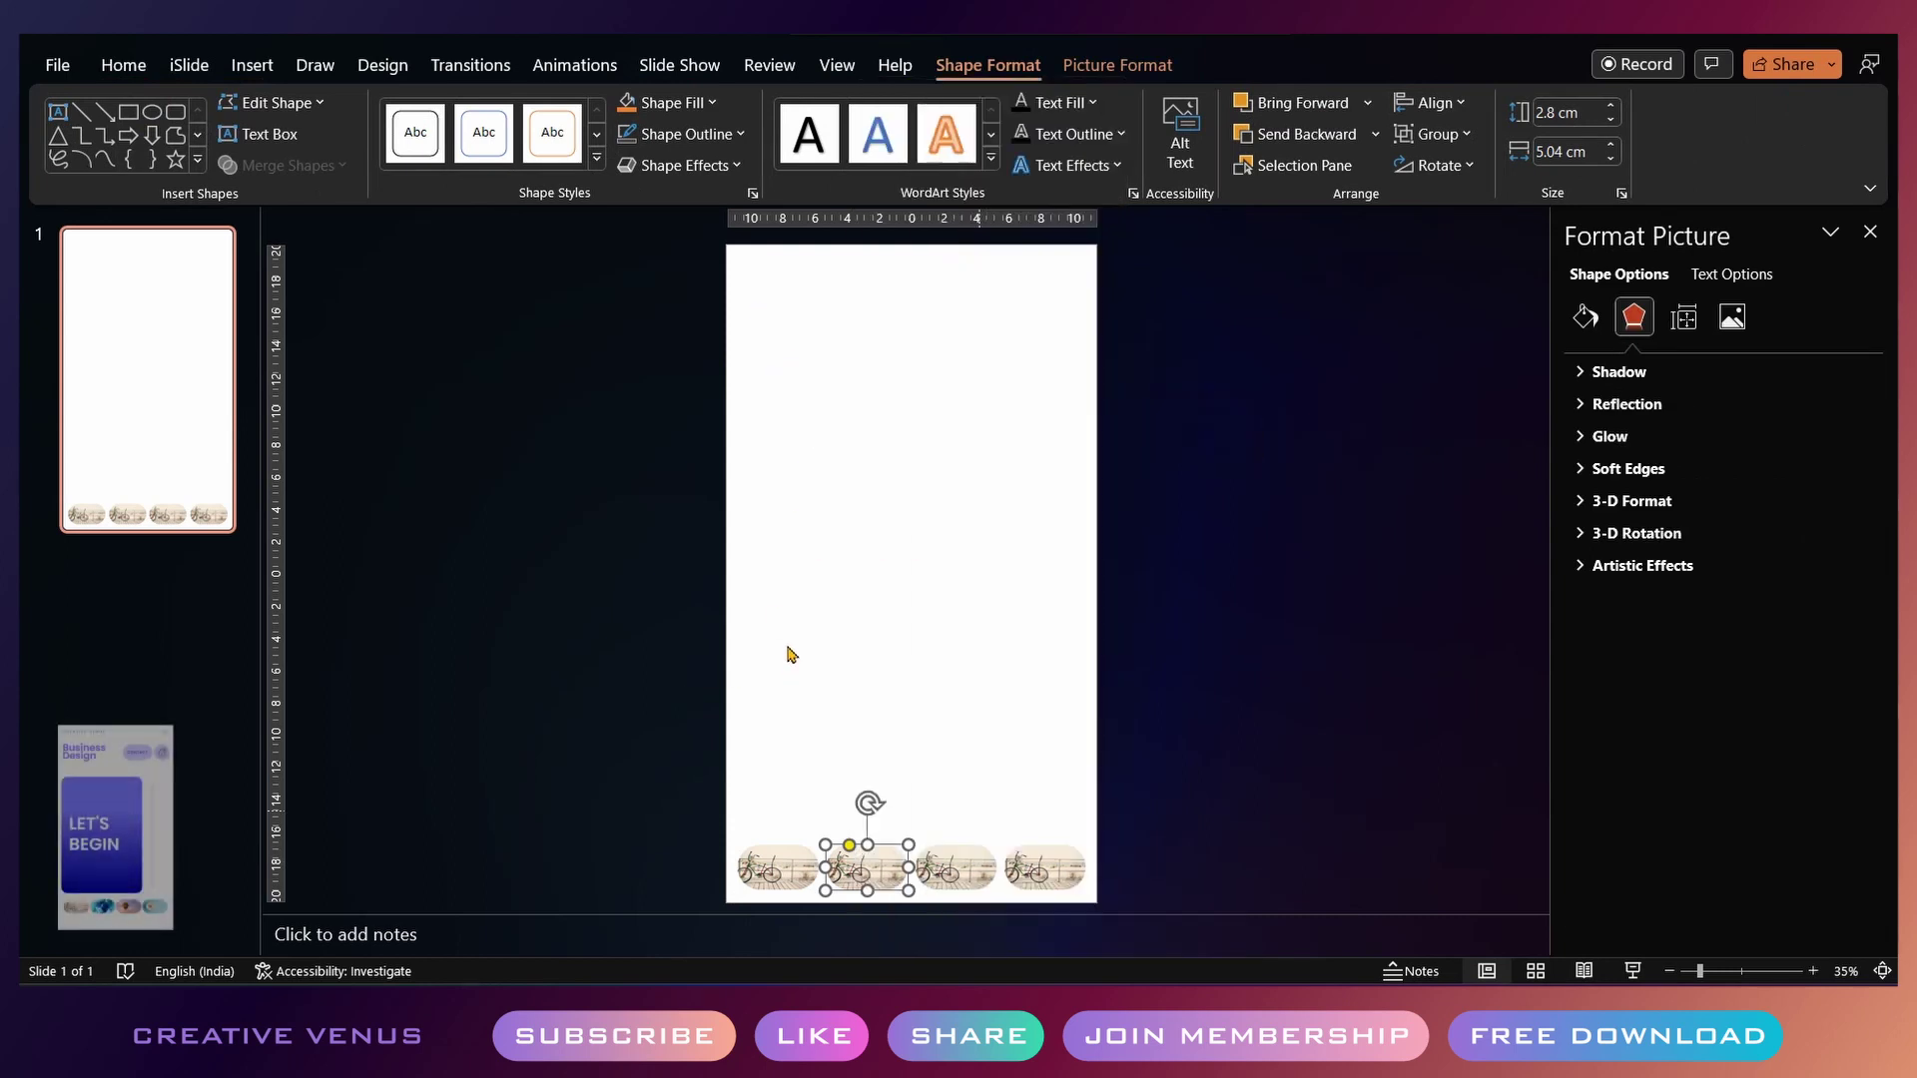
left_click(1586, 317)
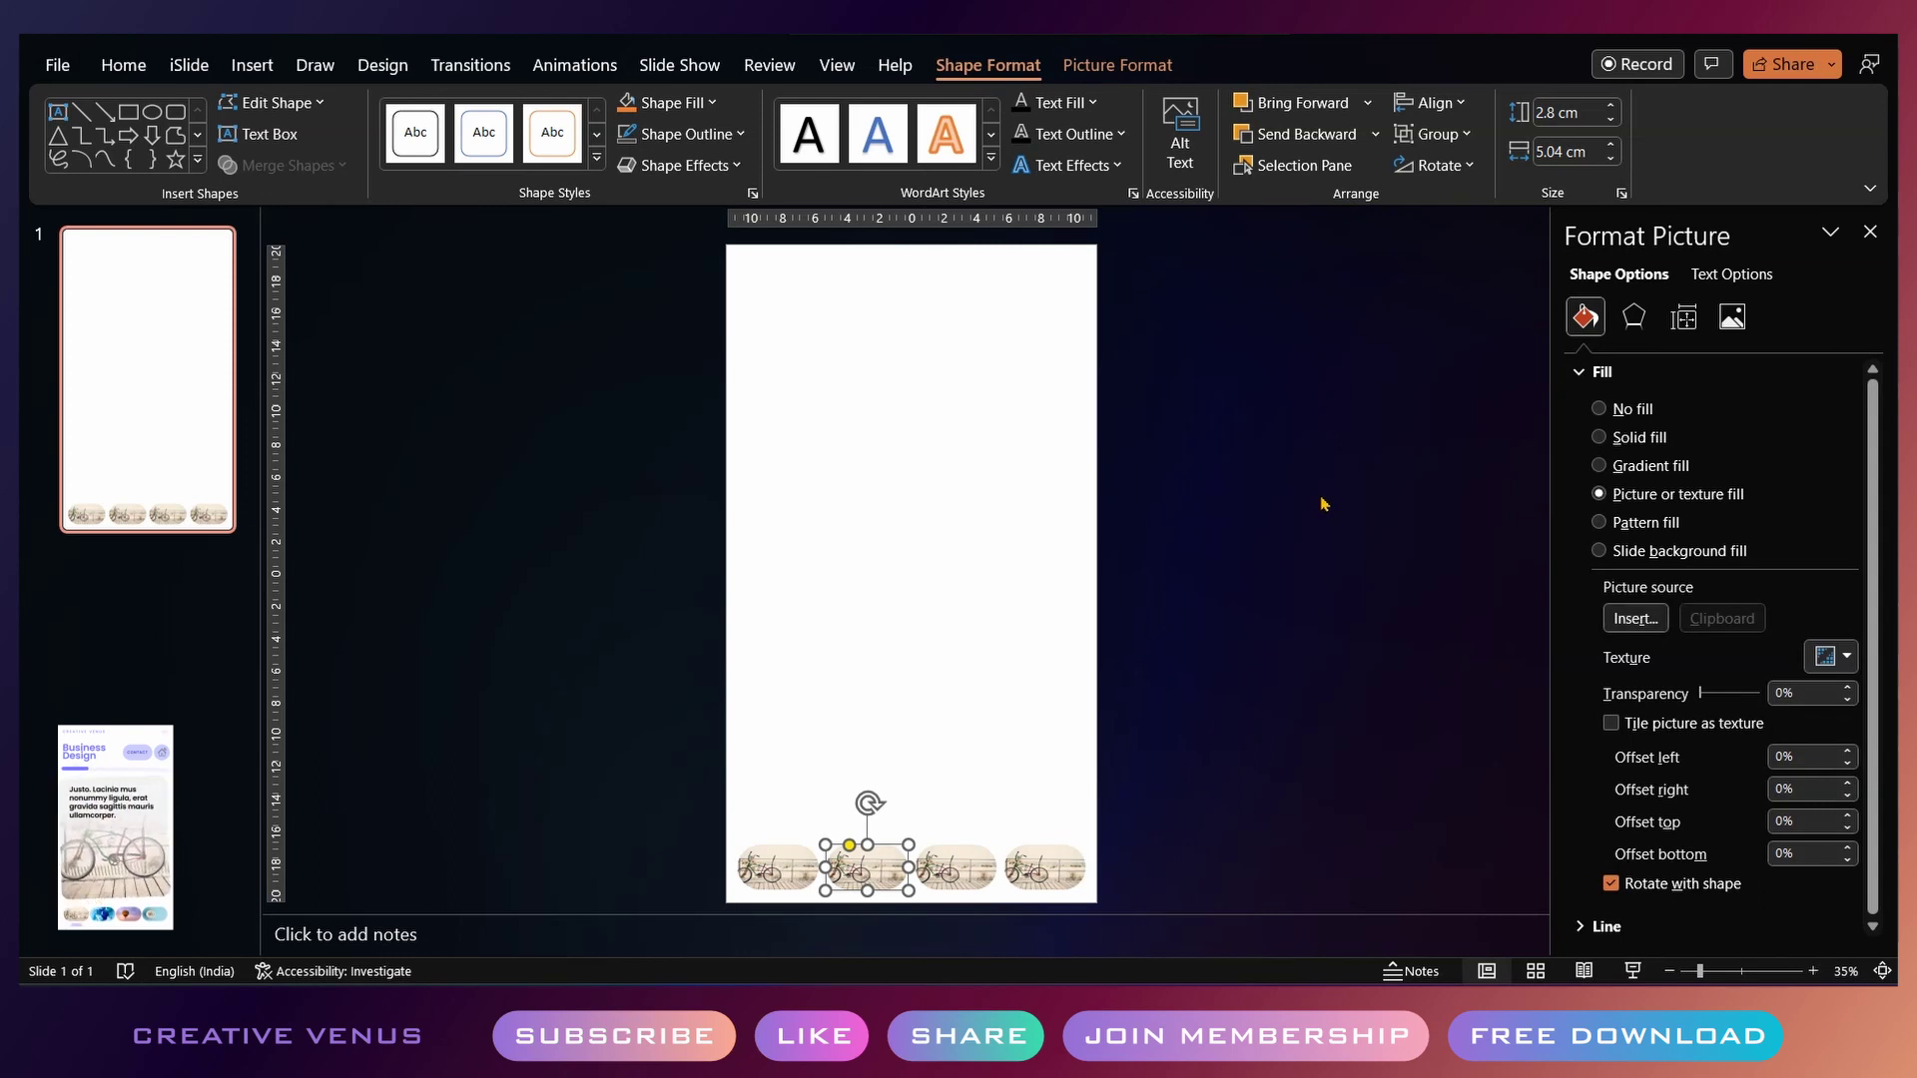
left_click(1640, 619)
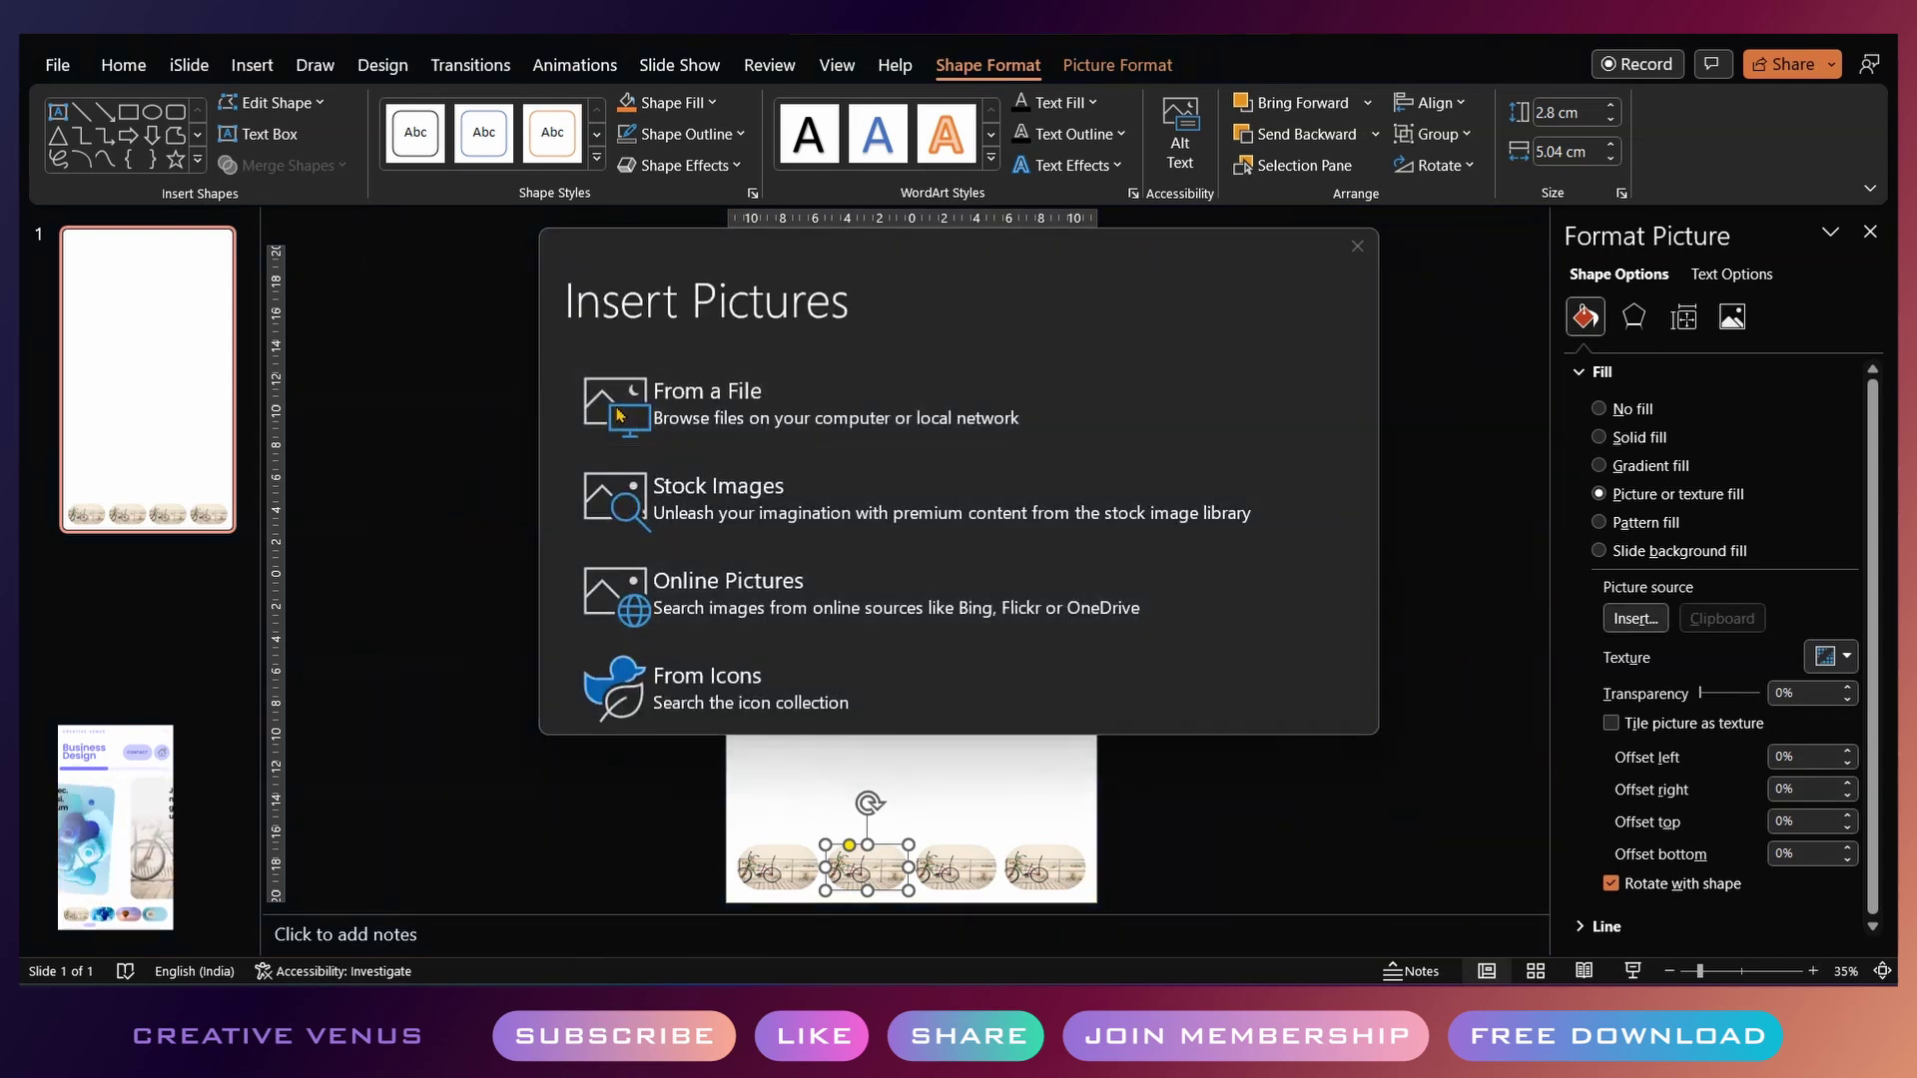
left_click(771, 507)
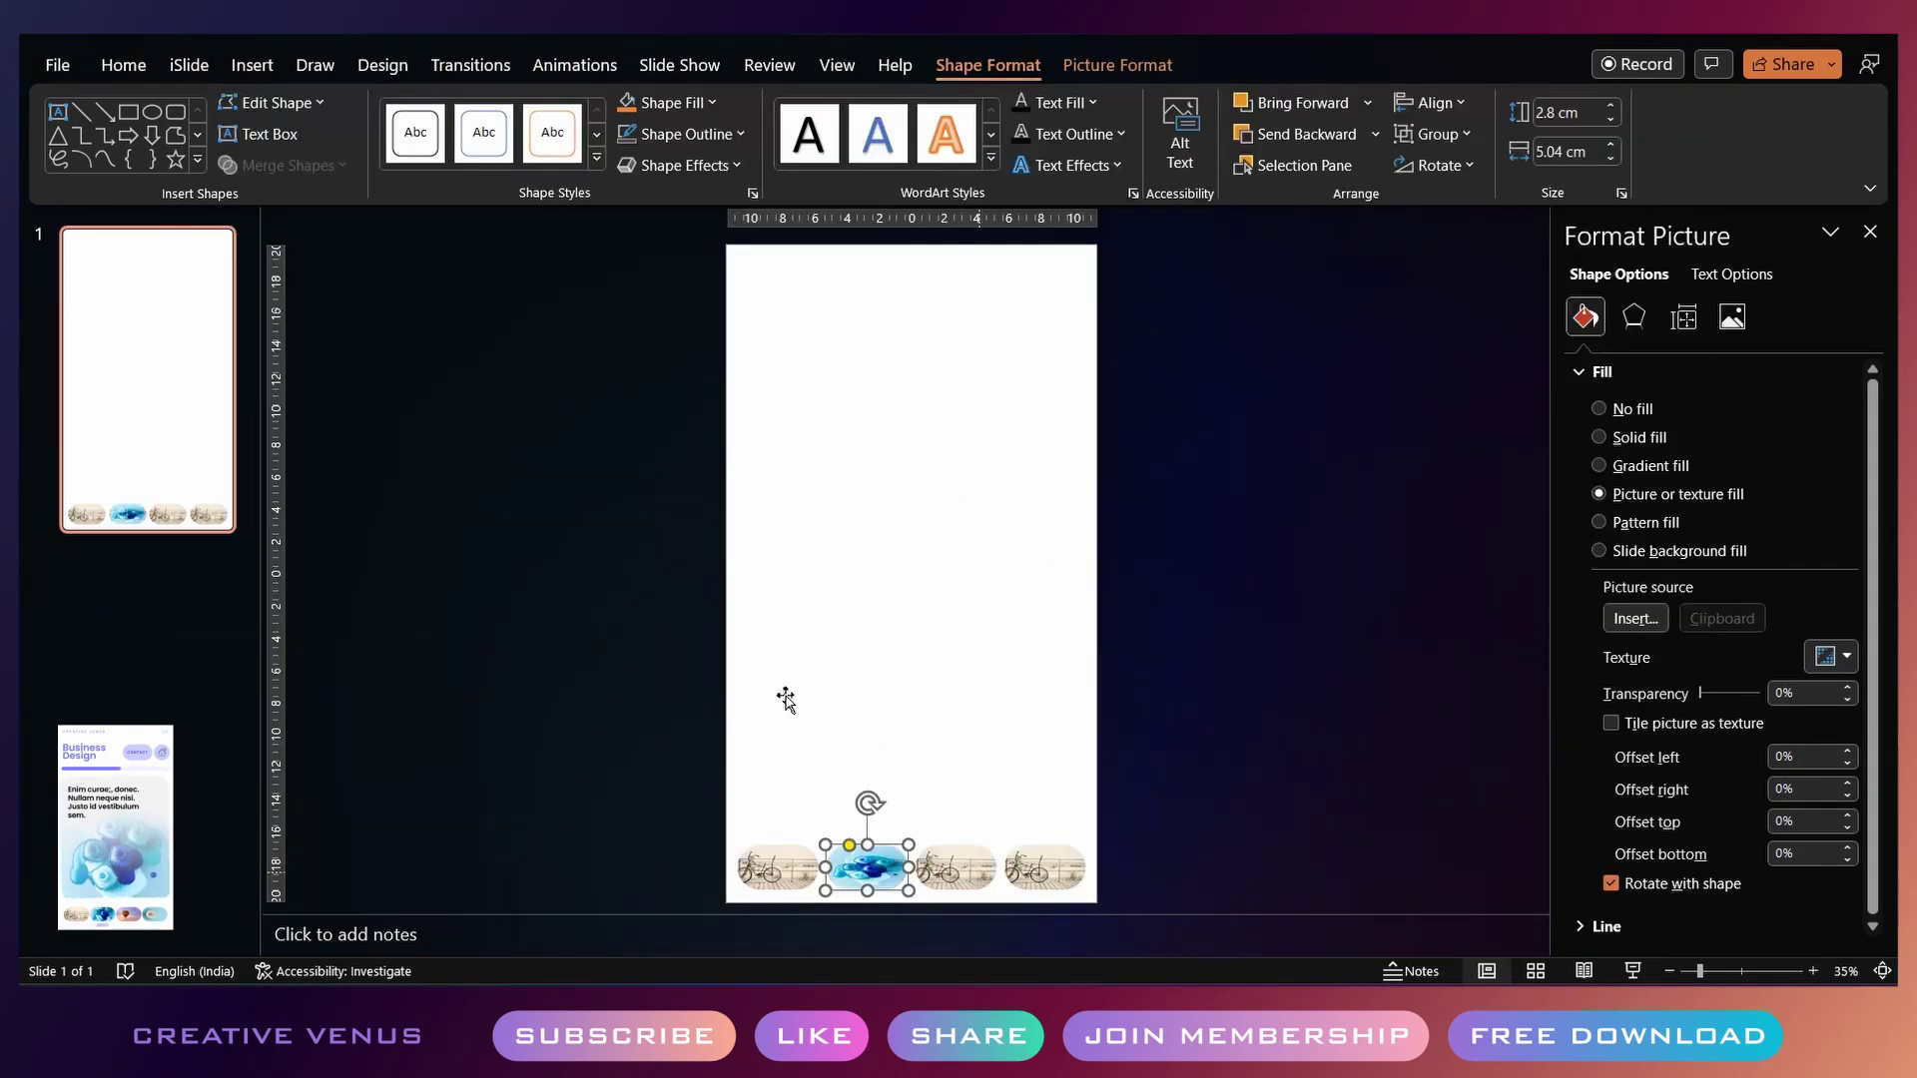
Set the second pill's picture offsets to -85% at the top and -58% at the bottom to correct the stretched image
key("Tab")
key("Tab")
key("Tab")
key("Tab")
key("Tab")
key("Down")
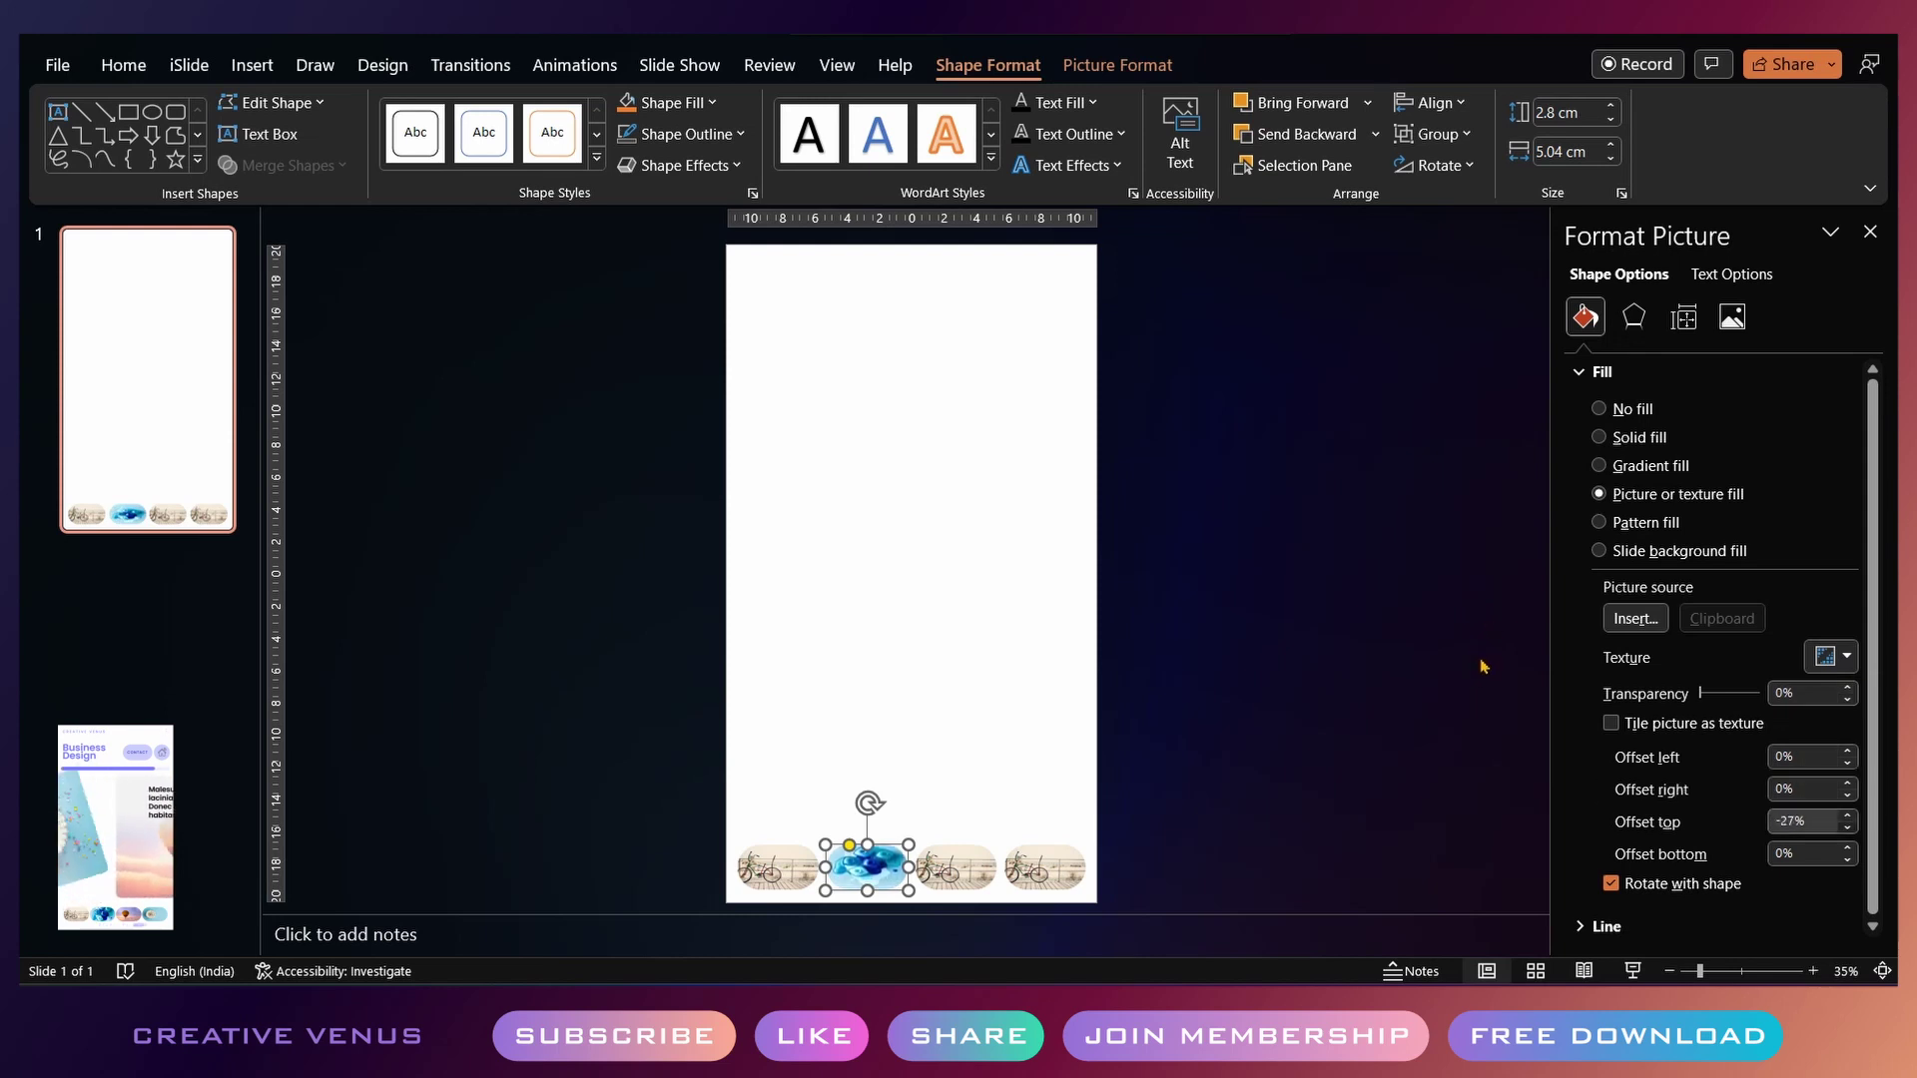
key("Down")
key("Down")
key("Down")
key("Down")
key("Down")
key("Tab")
key("Down")
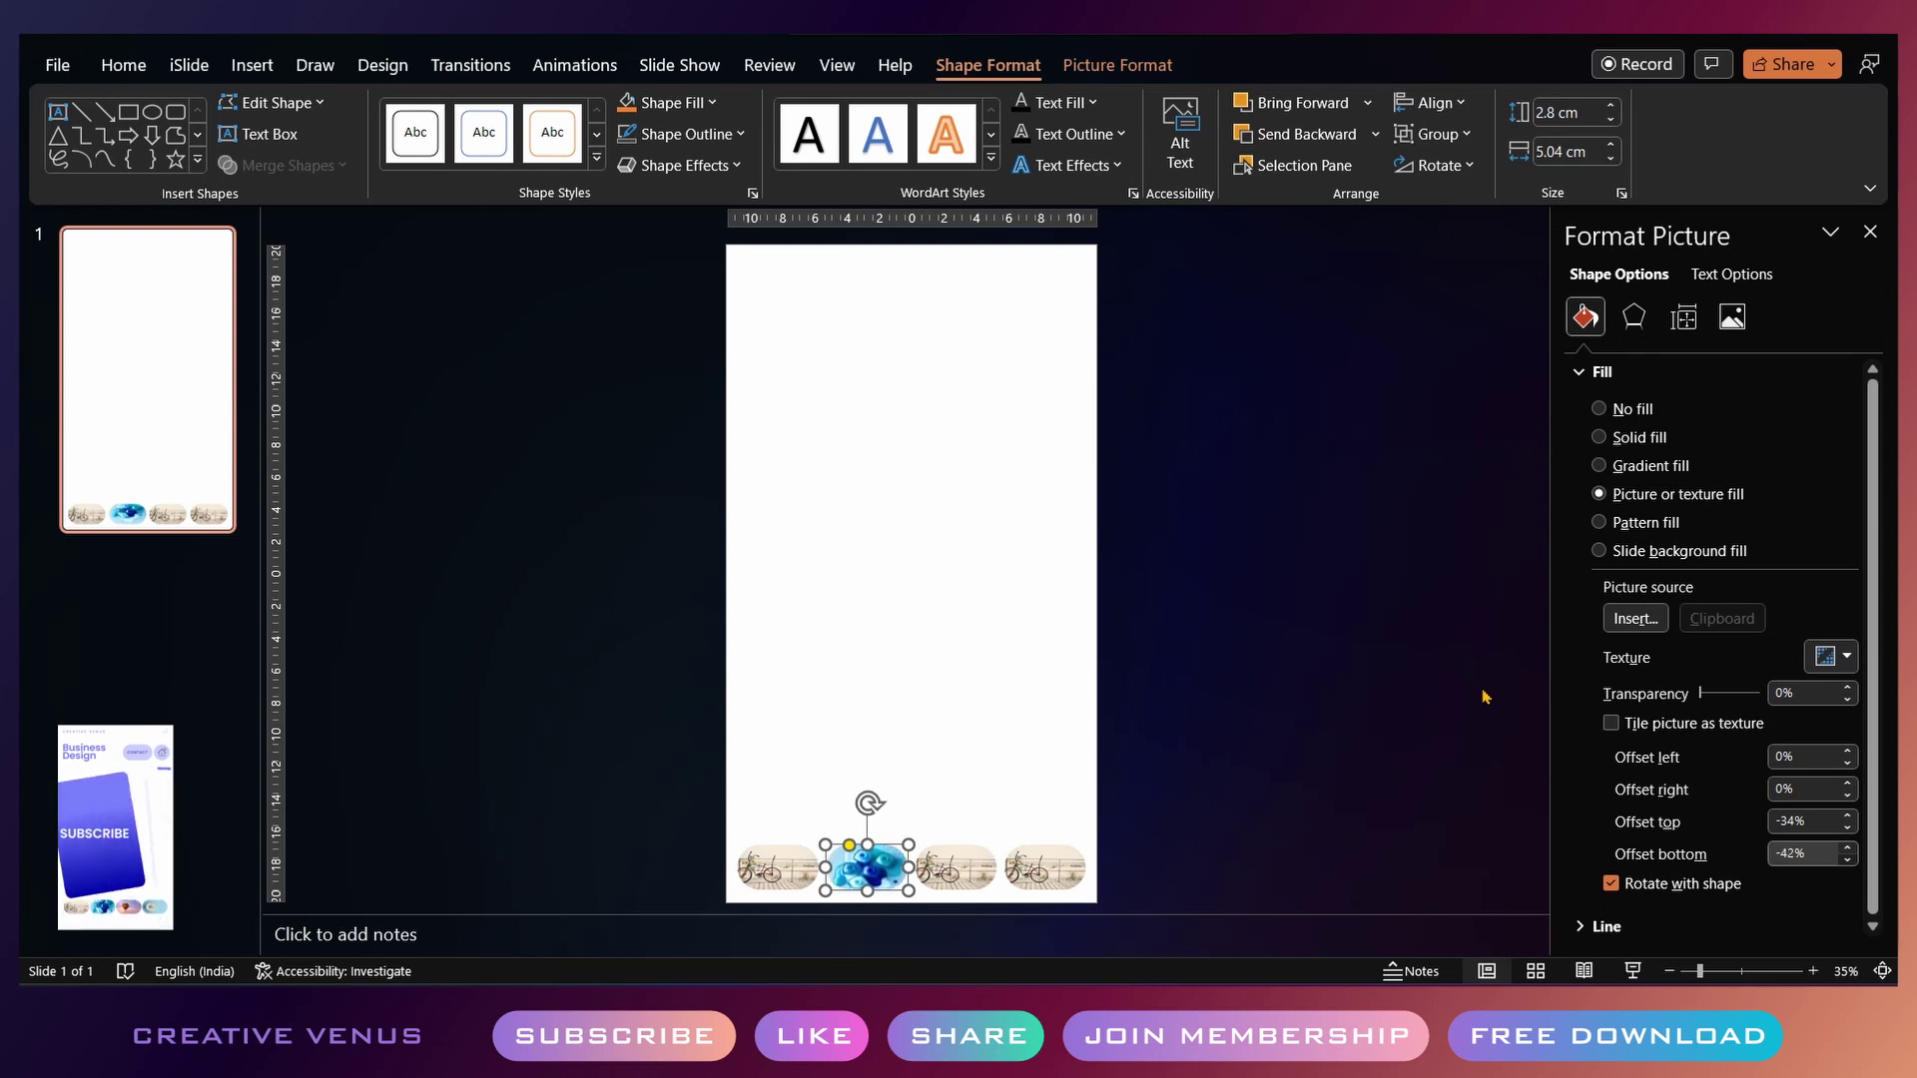
key("shift+Tab")
key("Down")
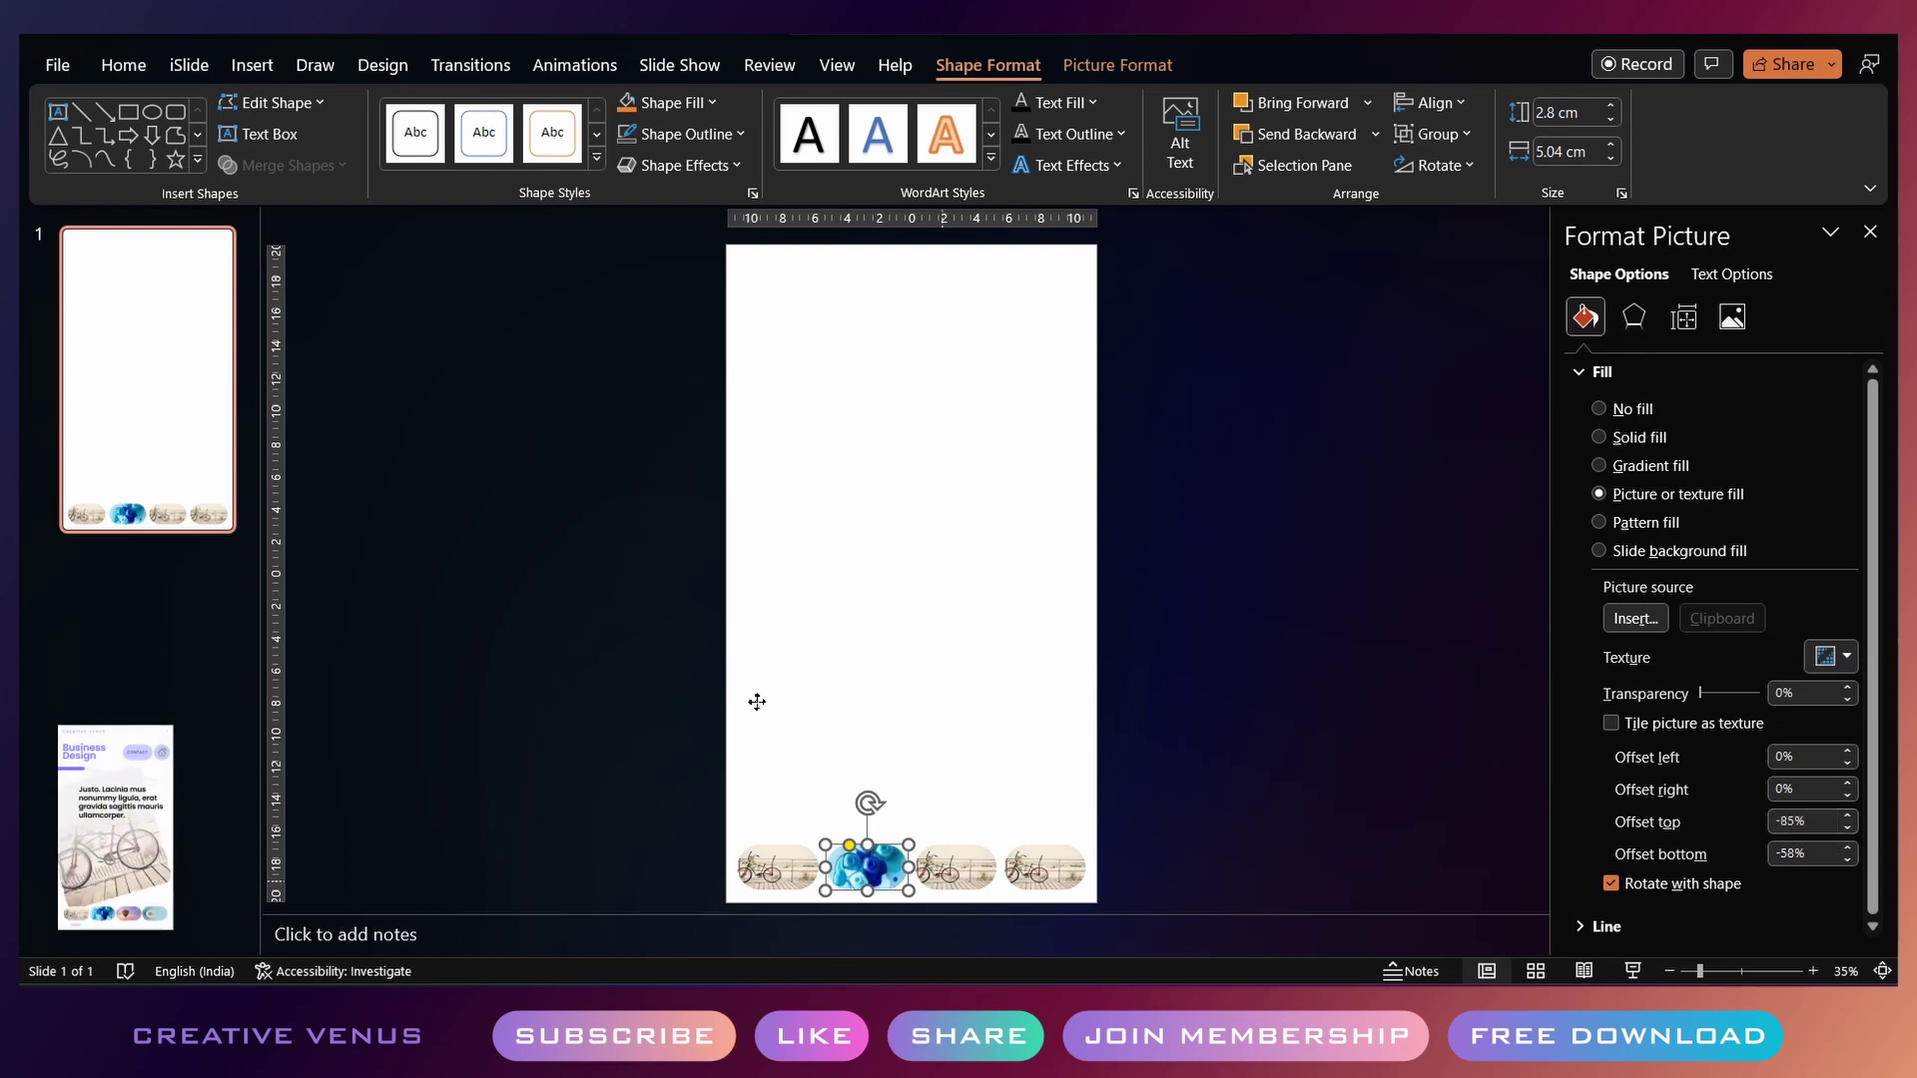
Replace the third pill's picture fill with the stock photo of a hot-air balloon
left_click(942, 881)
key("shift+F10")
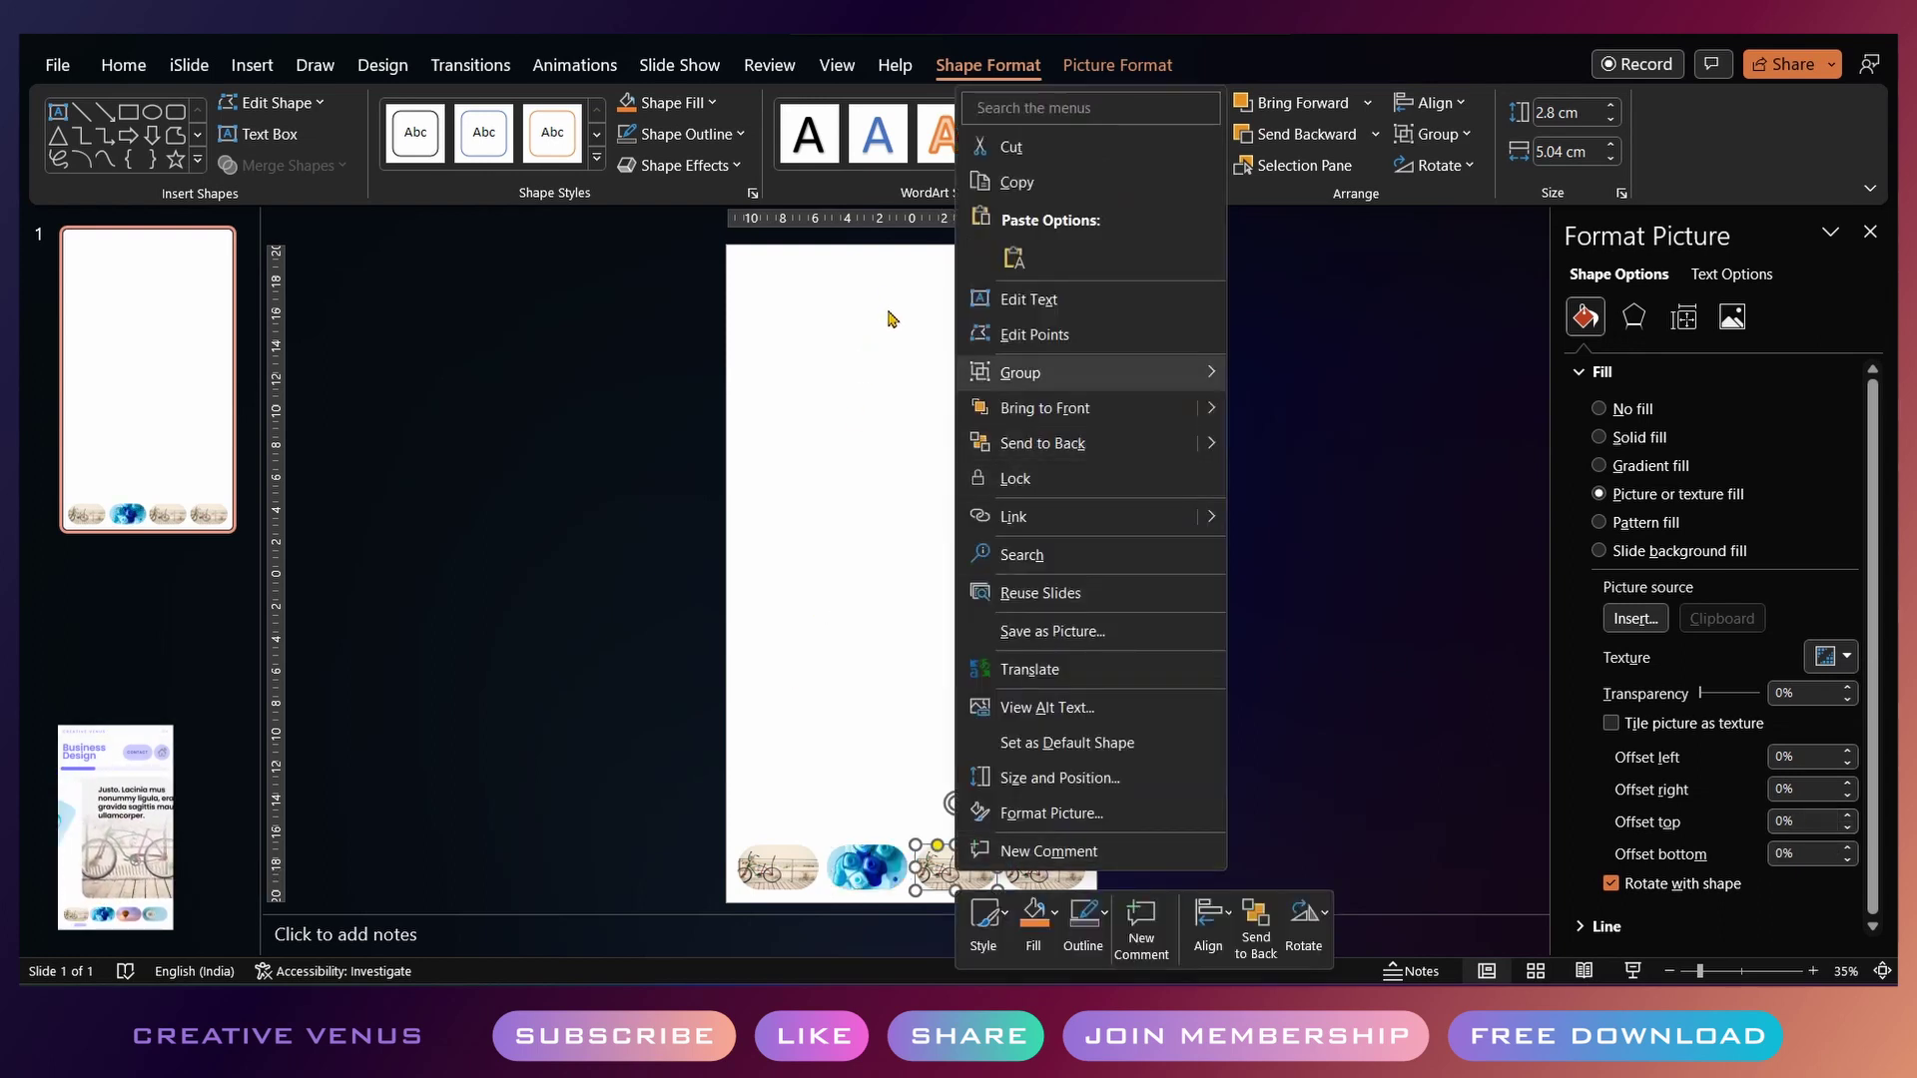
left_click(1079, 812)
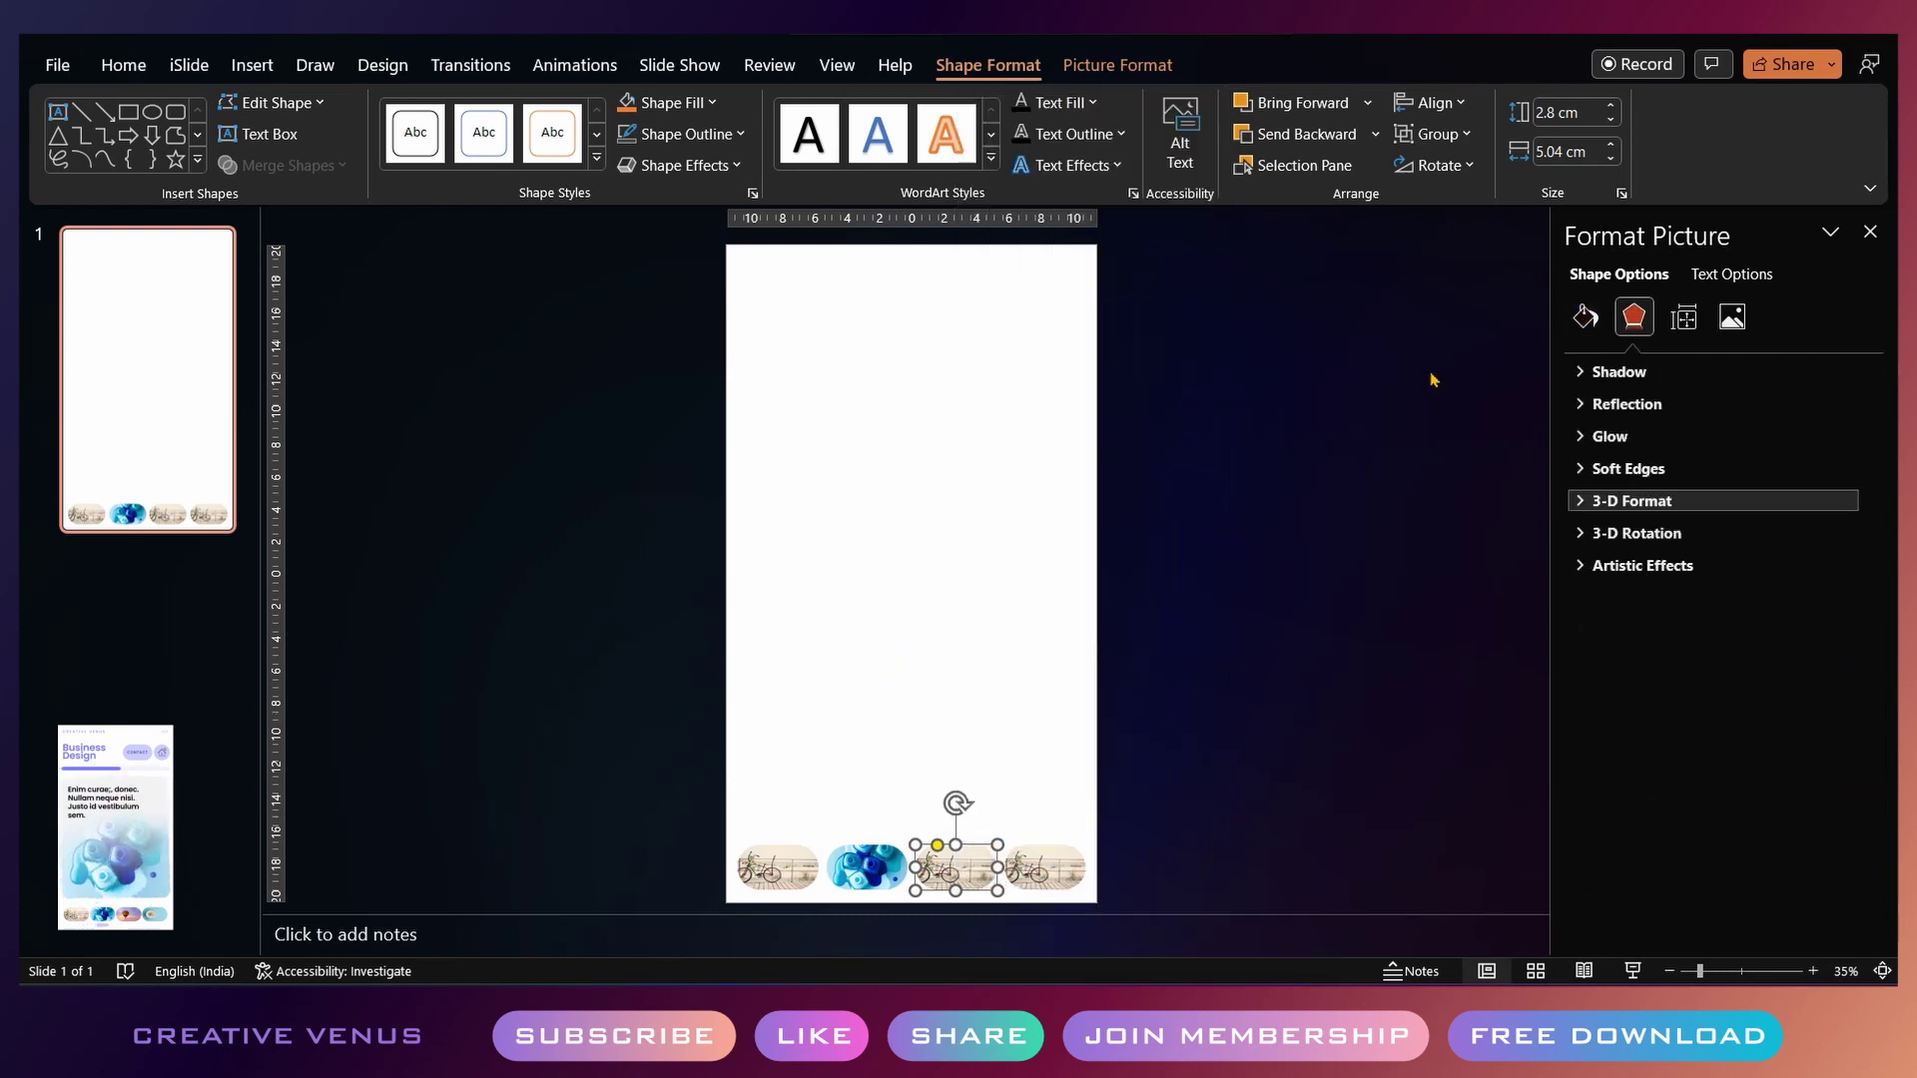
left_click(1586, 316)
left_click(1636, 618)
left_click(578, 392)
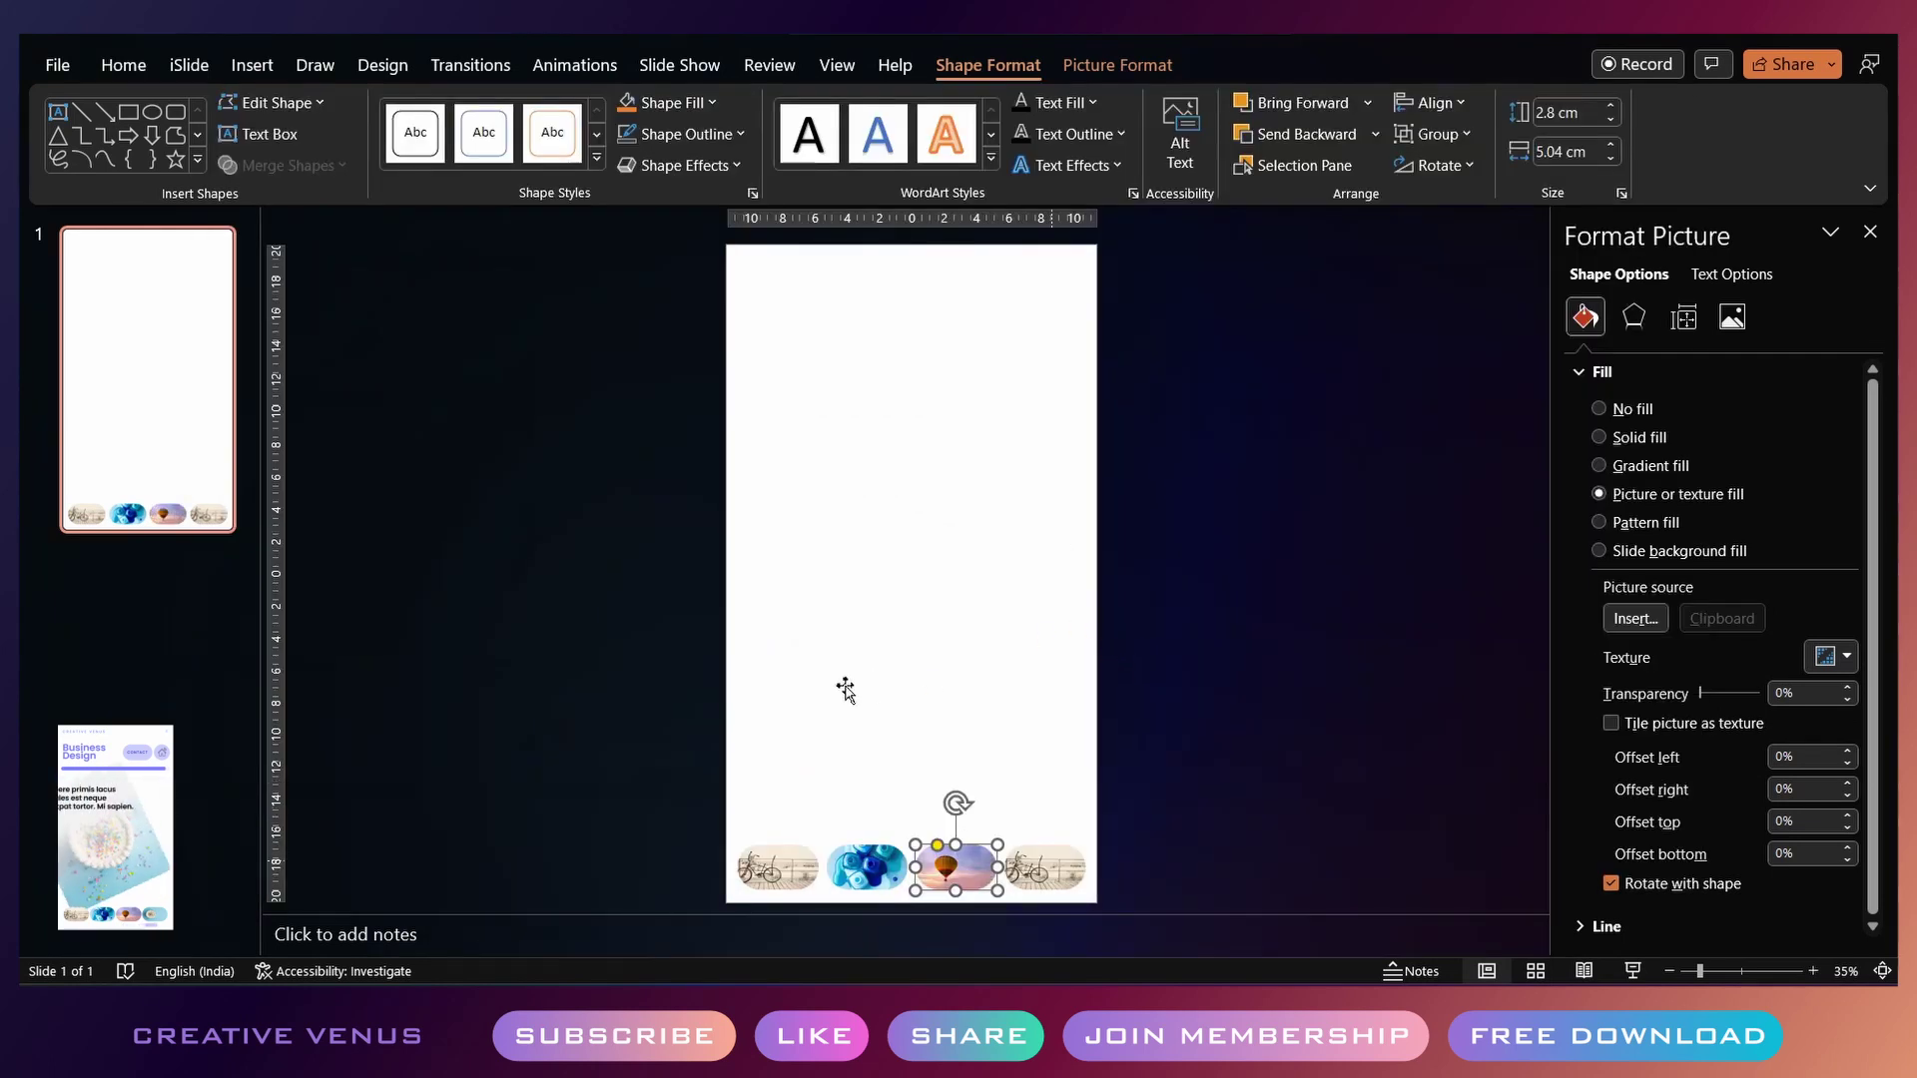
Replace the fourth pill's picture fill with the stock image of a white flower on light blue
right_click(1052, 861)
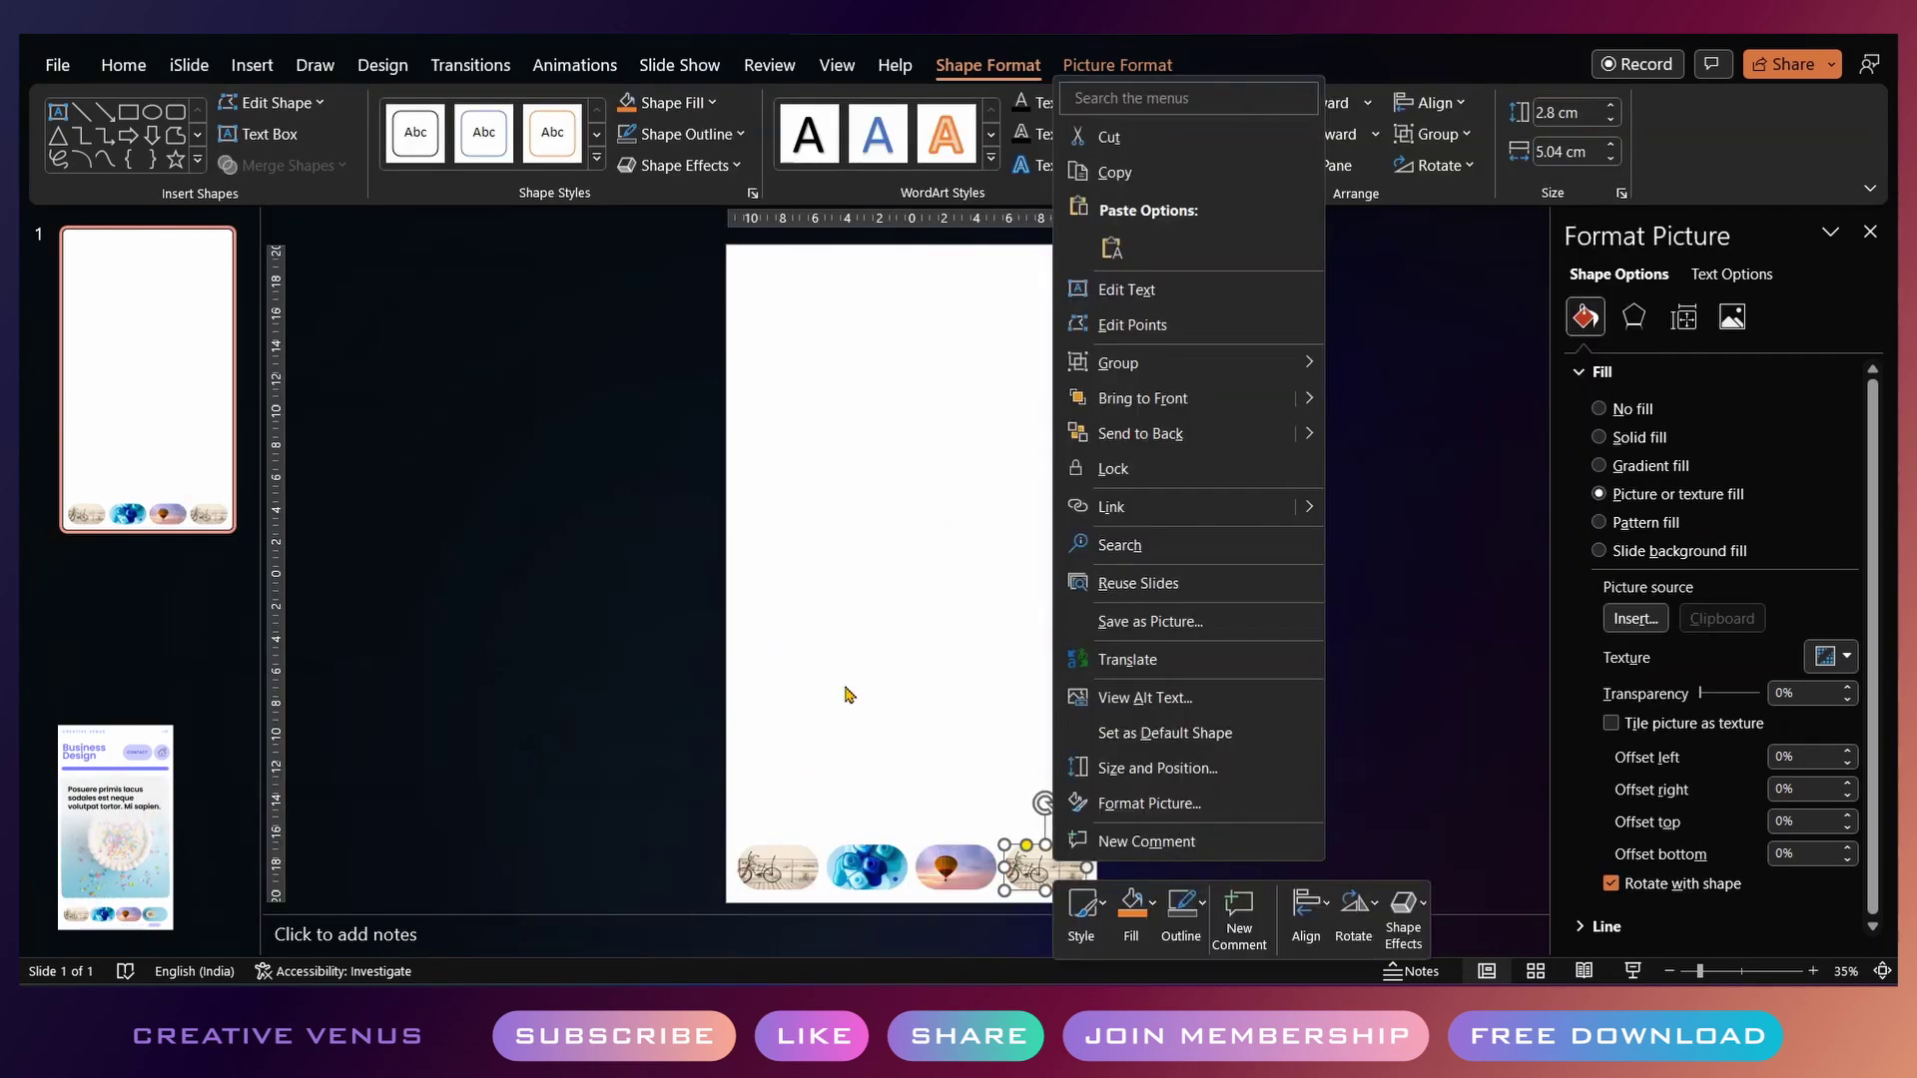
left_click(1172, 802)
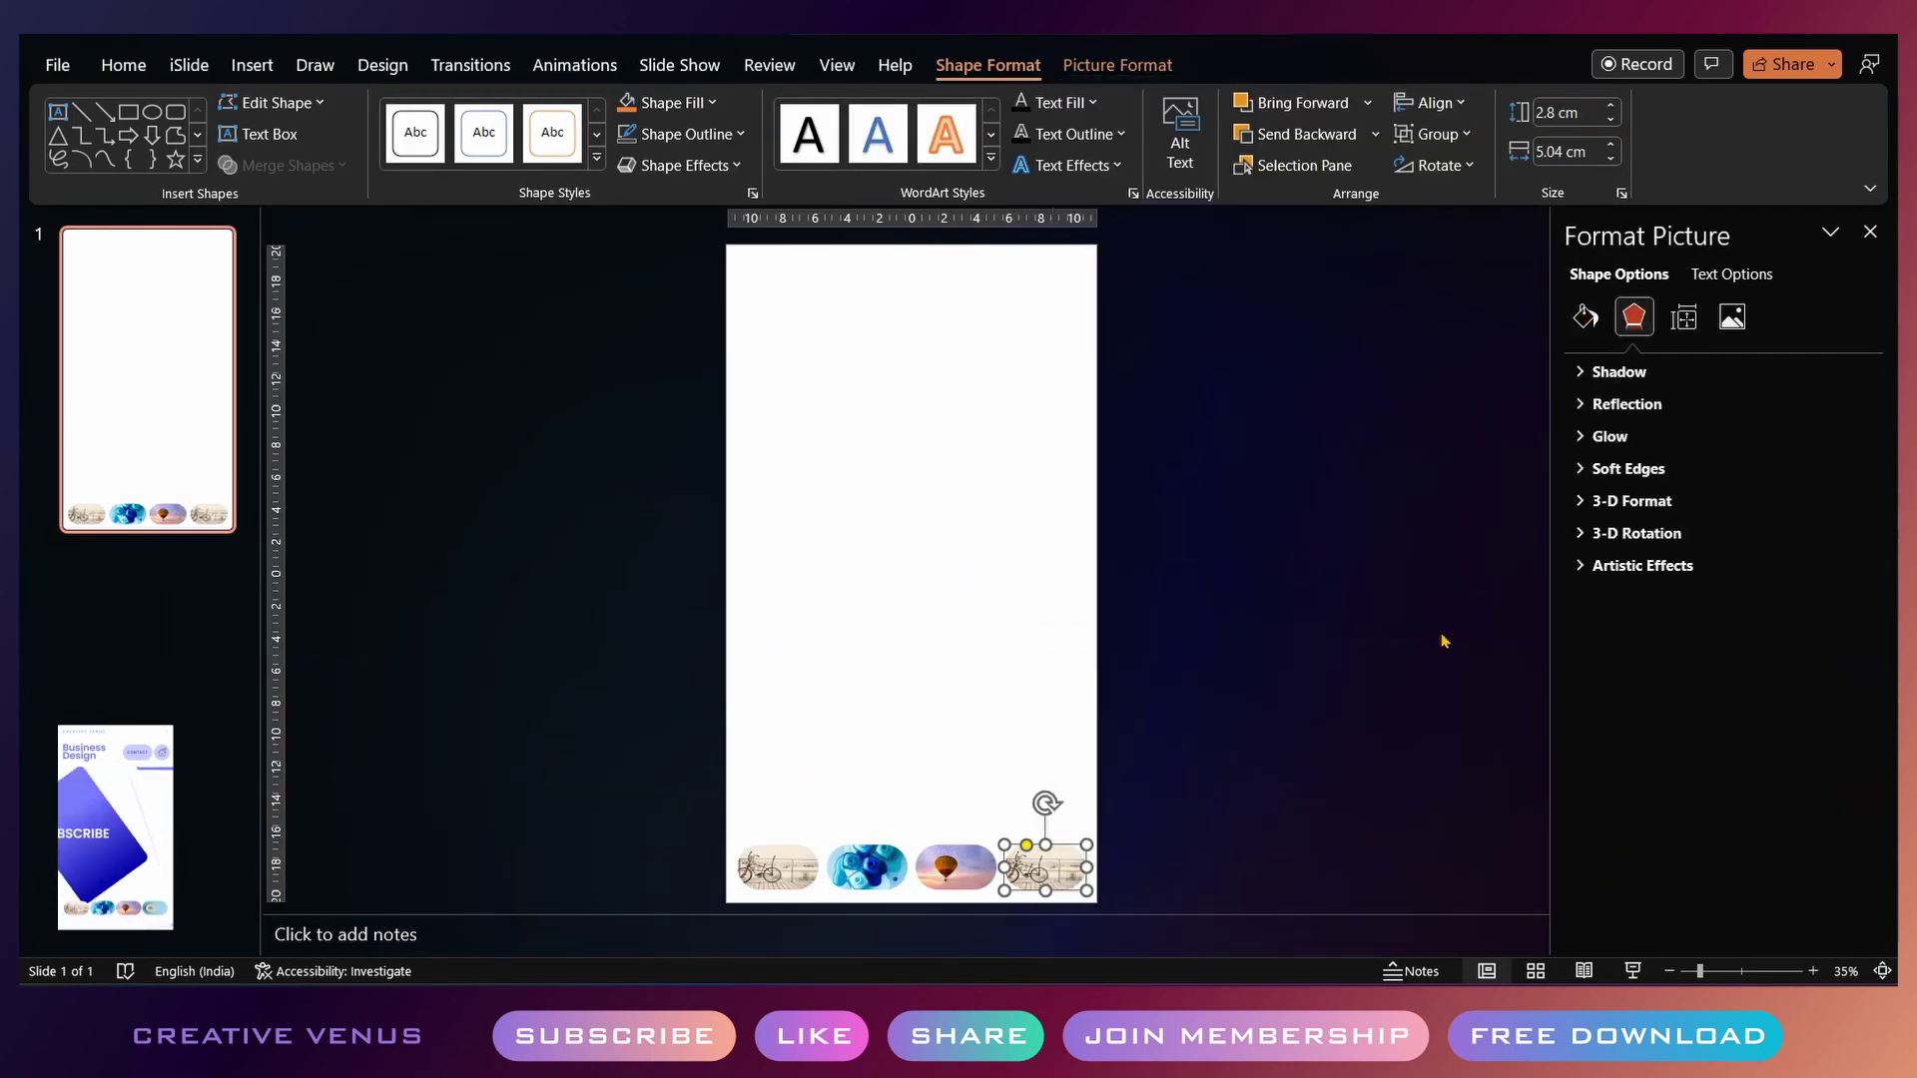
left_click(1586, 317)
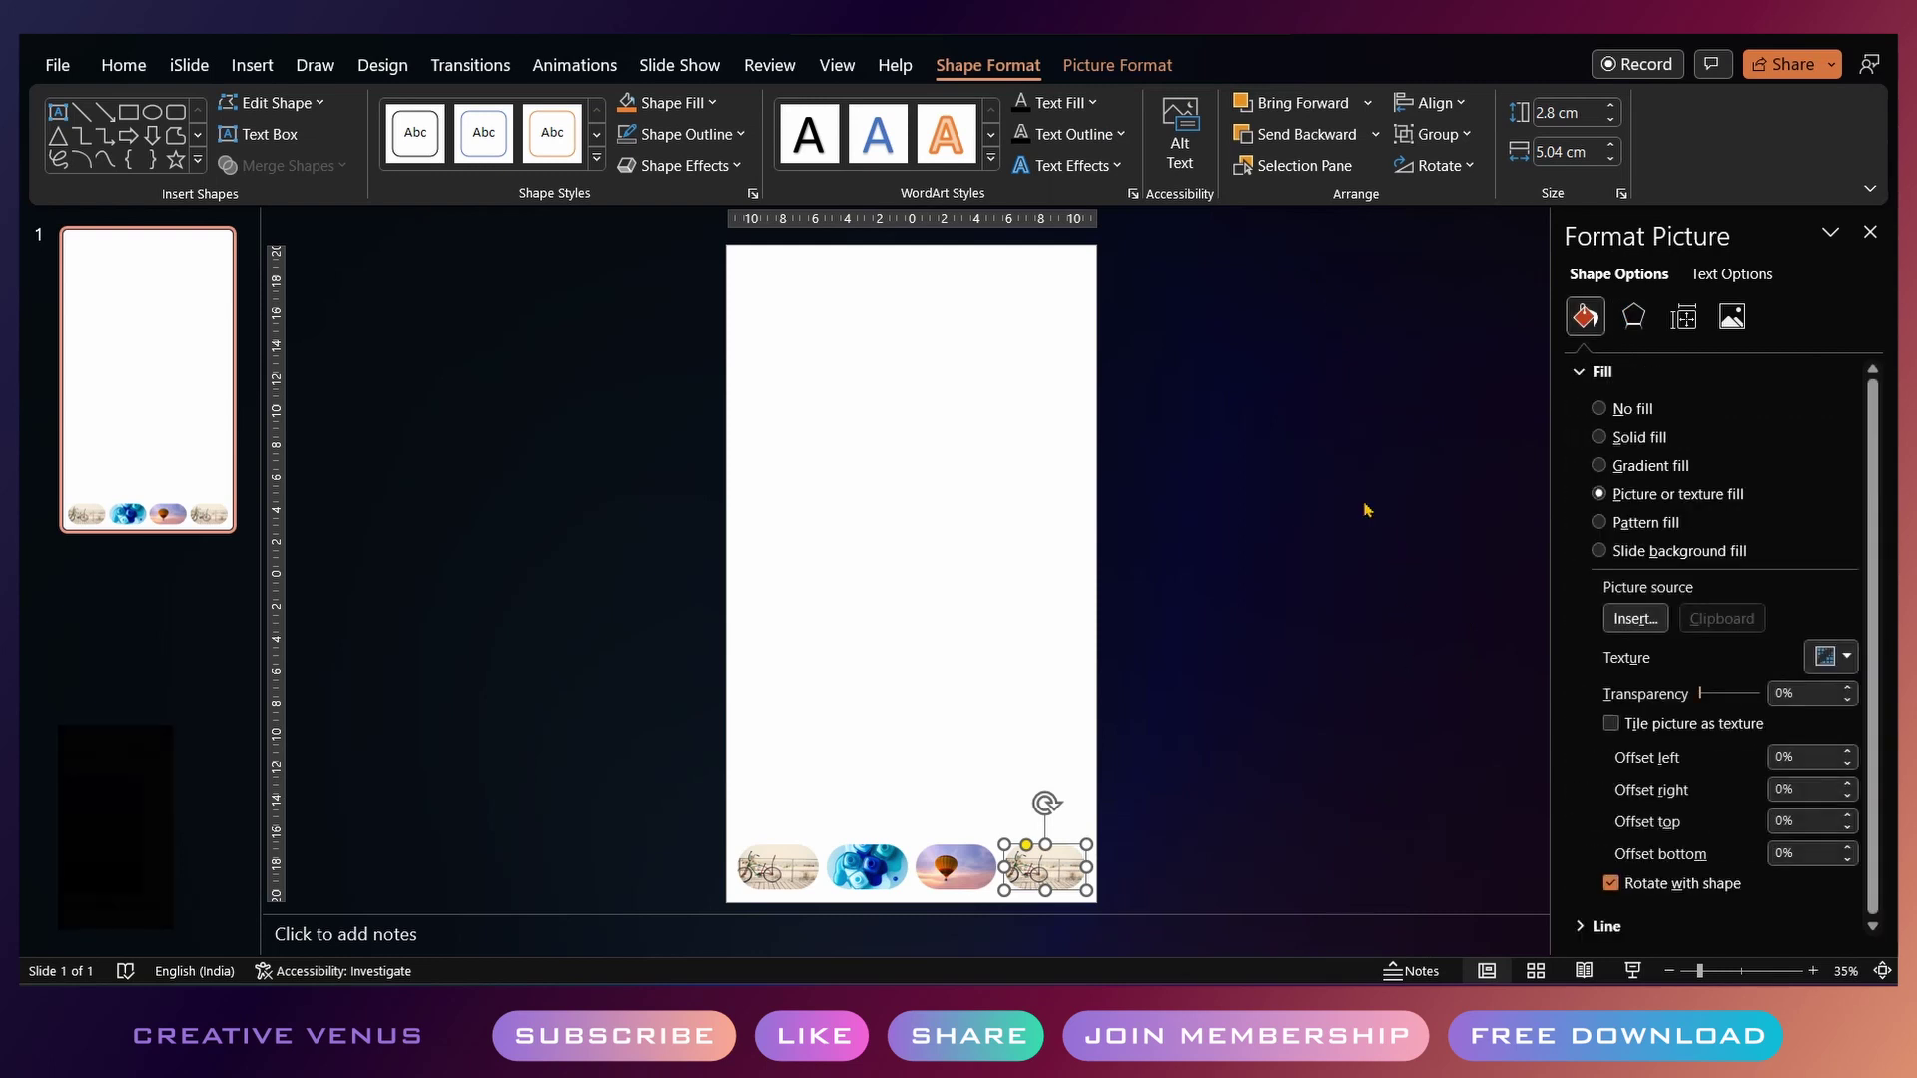
key("Return")
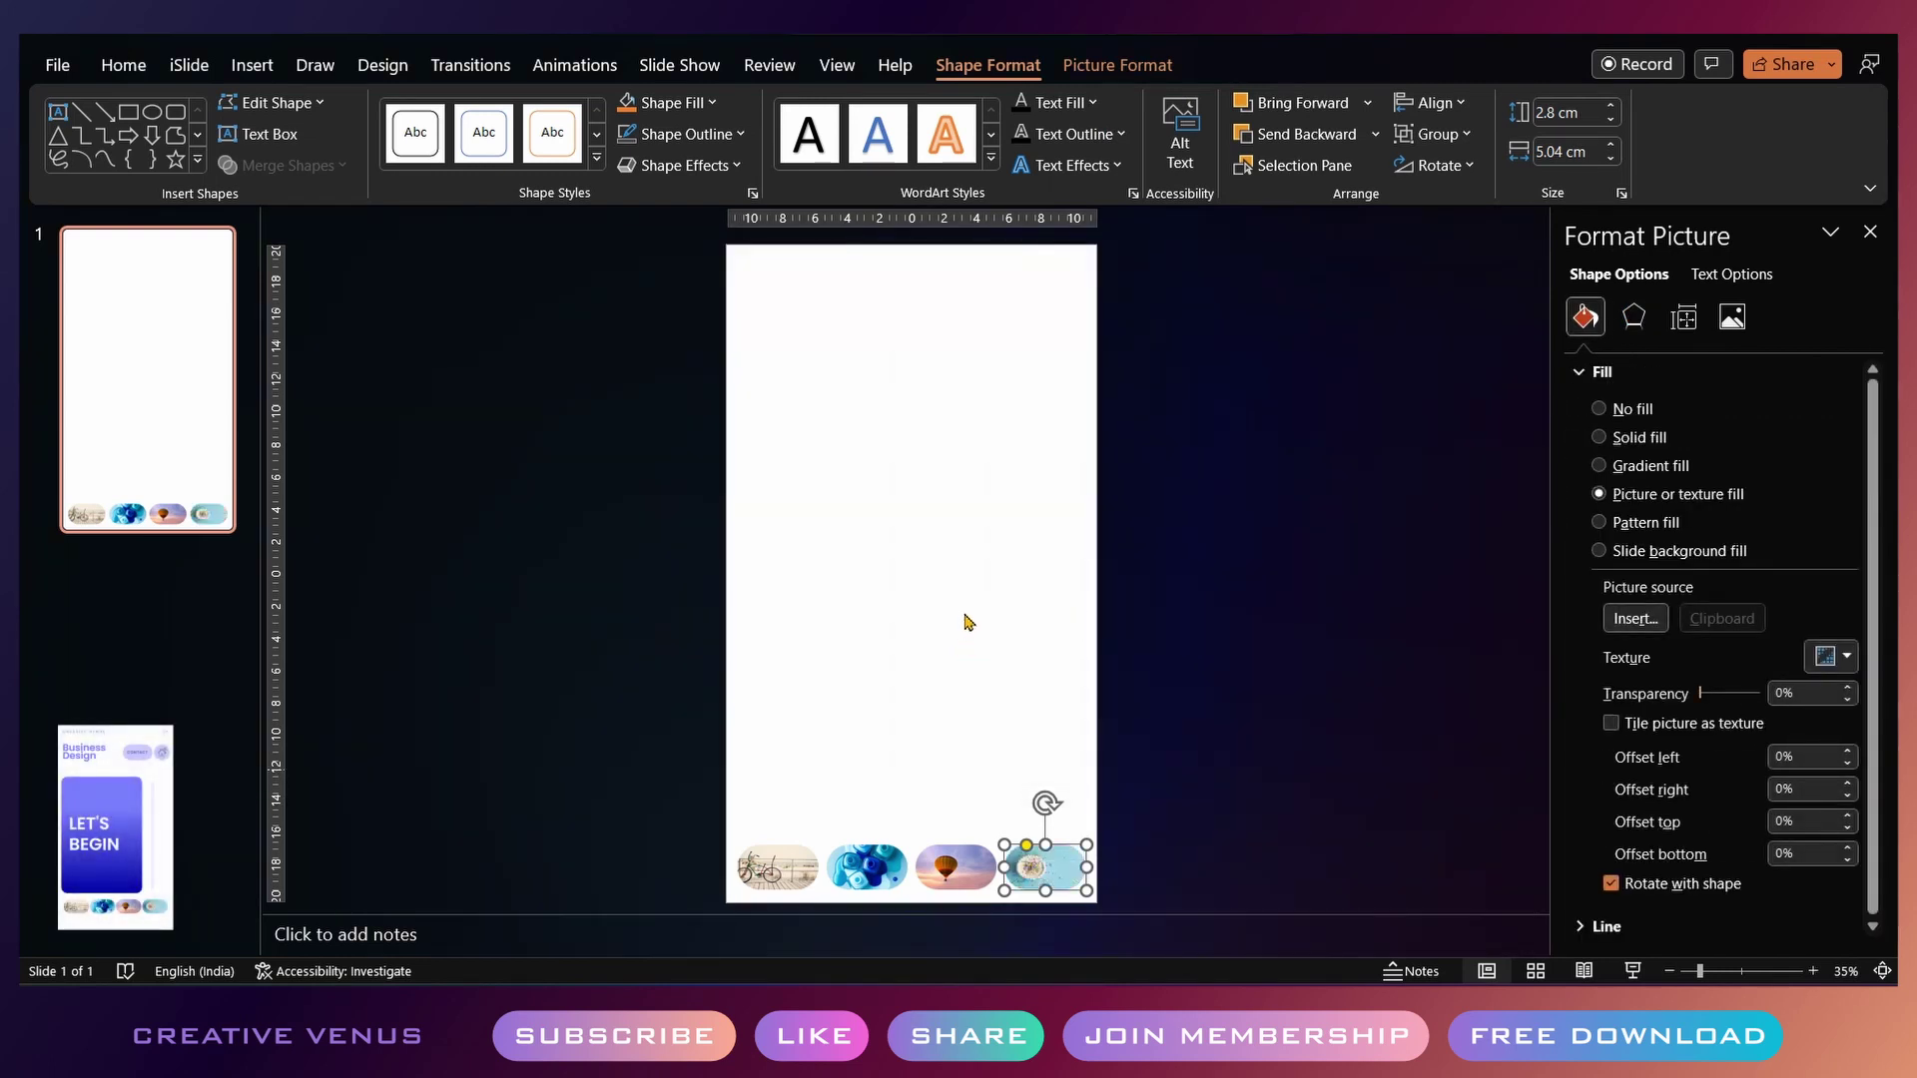
Add a text box near the slide's top edge reading CREATIVE VENUS in uppercase
left_click(964, 621)
key("alt+n")
key("x")
left_click_drag(754, 273, 989, 331)
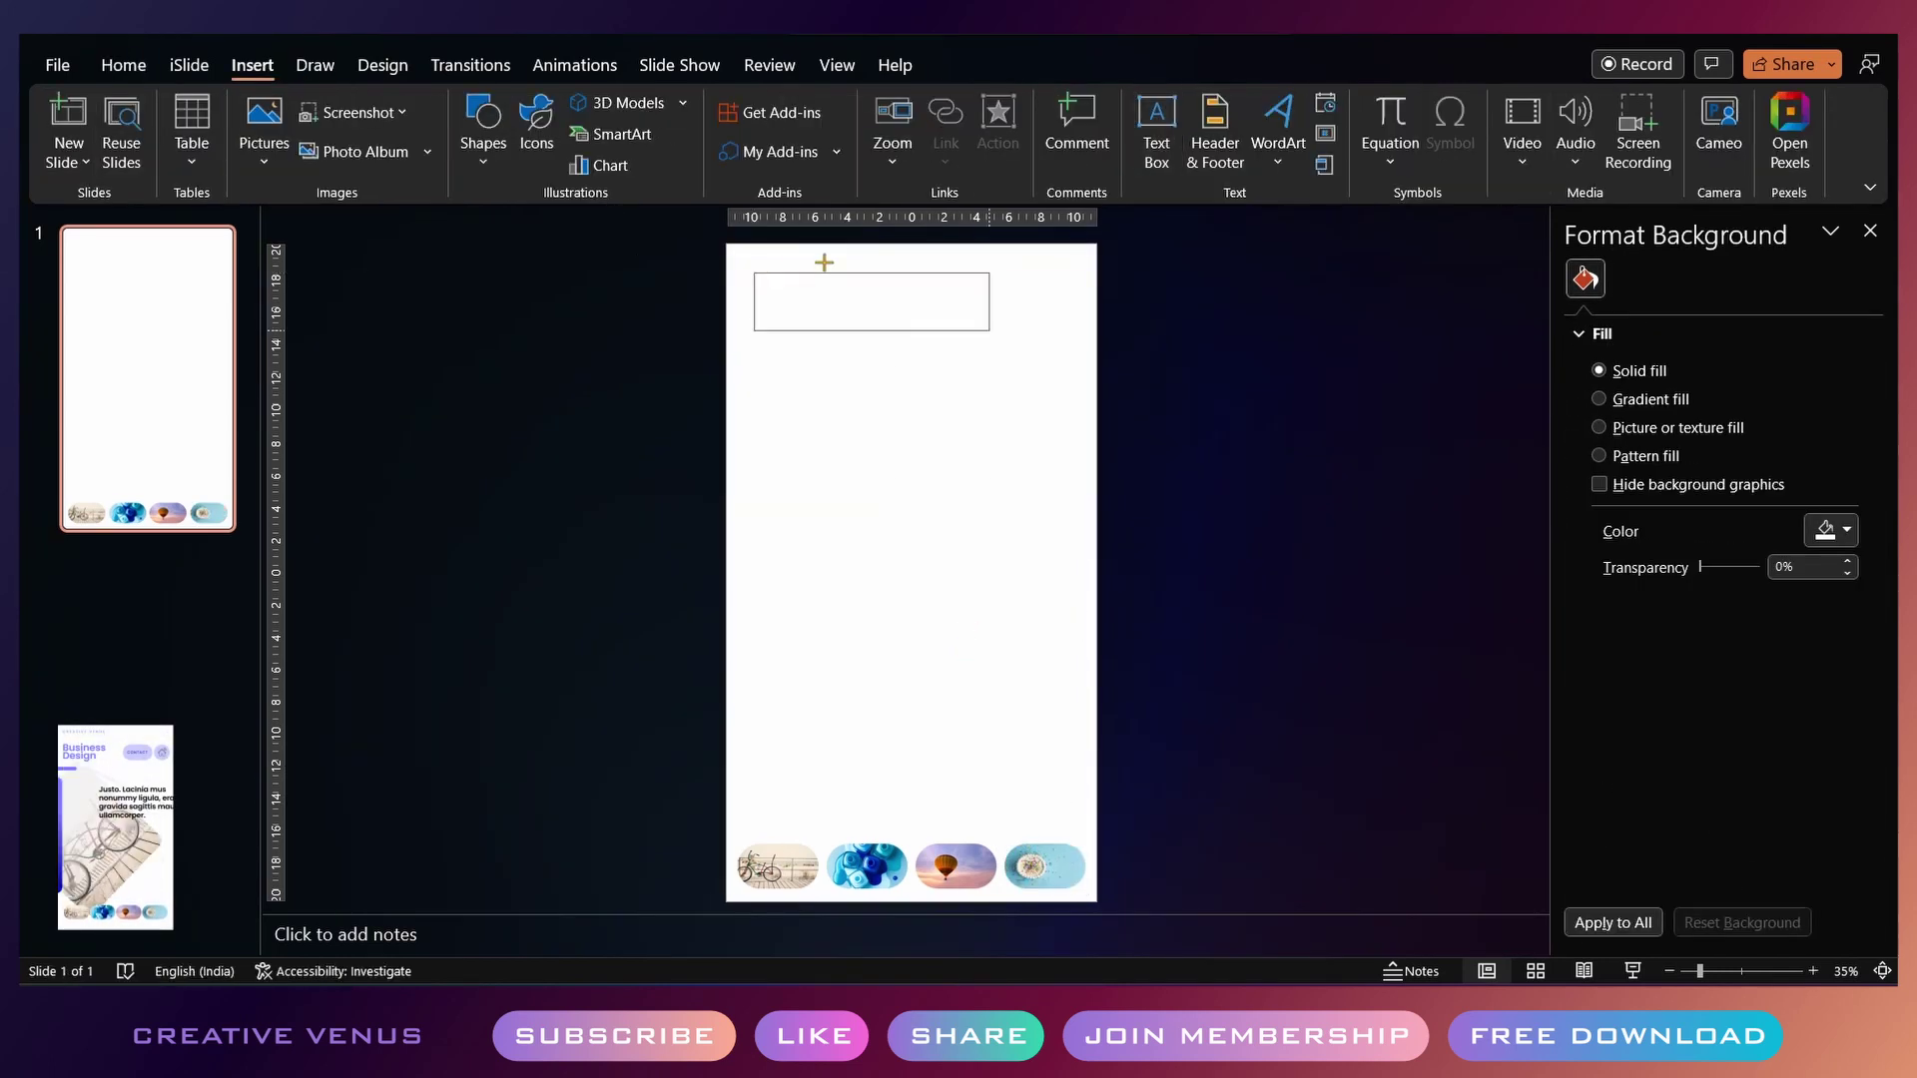
type("cre")
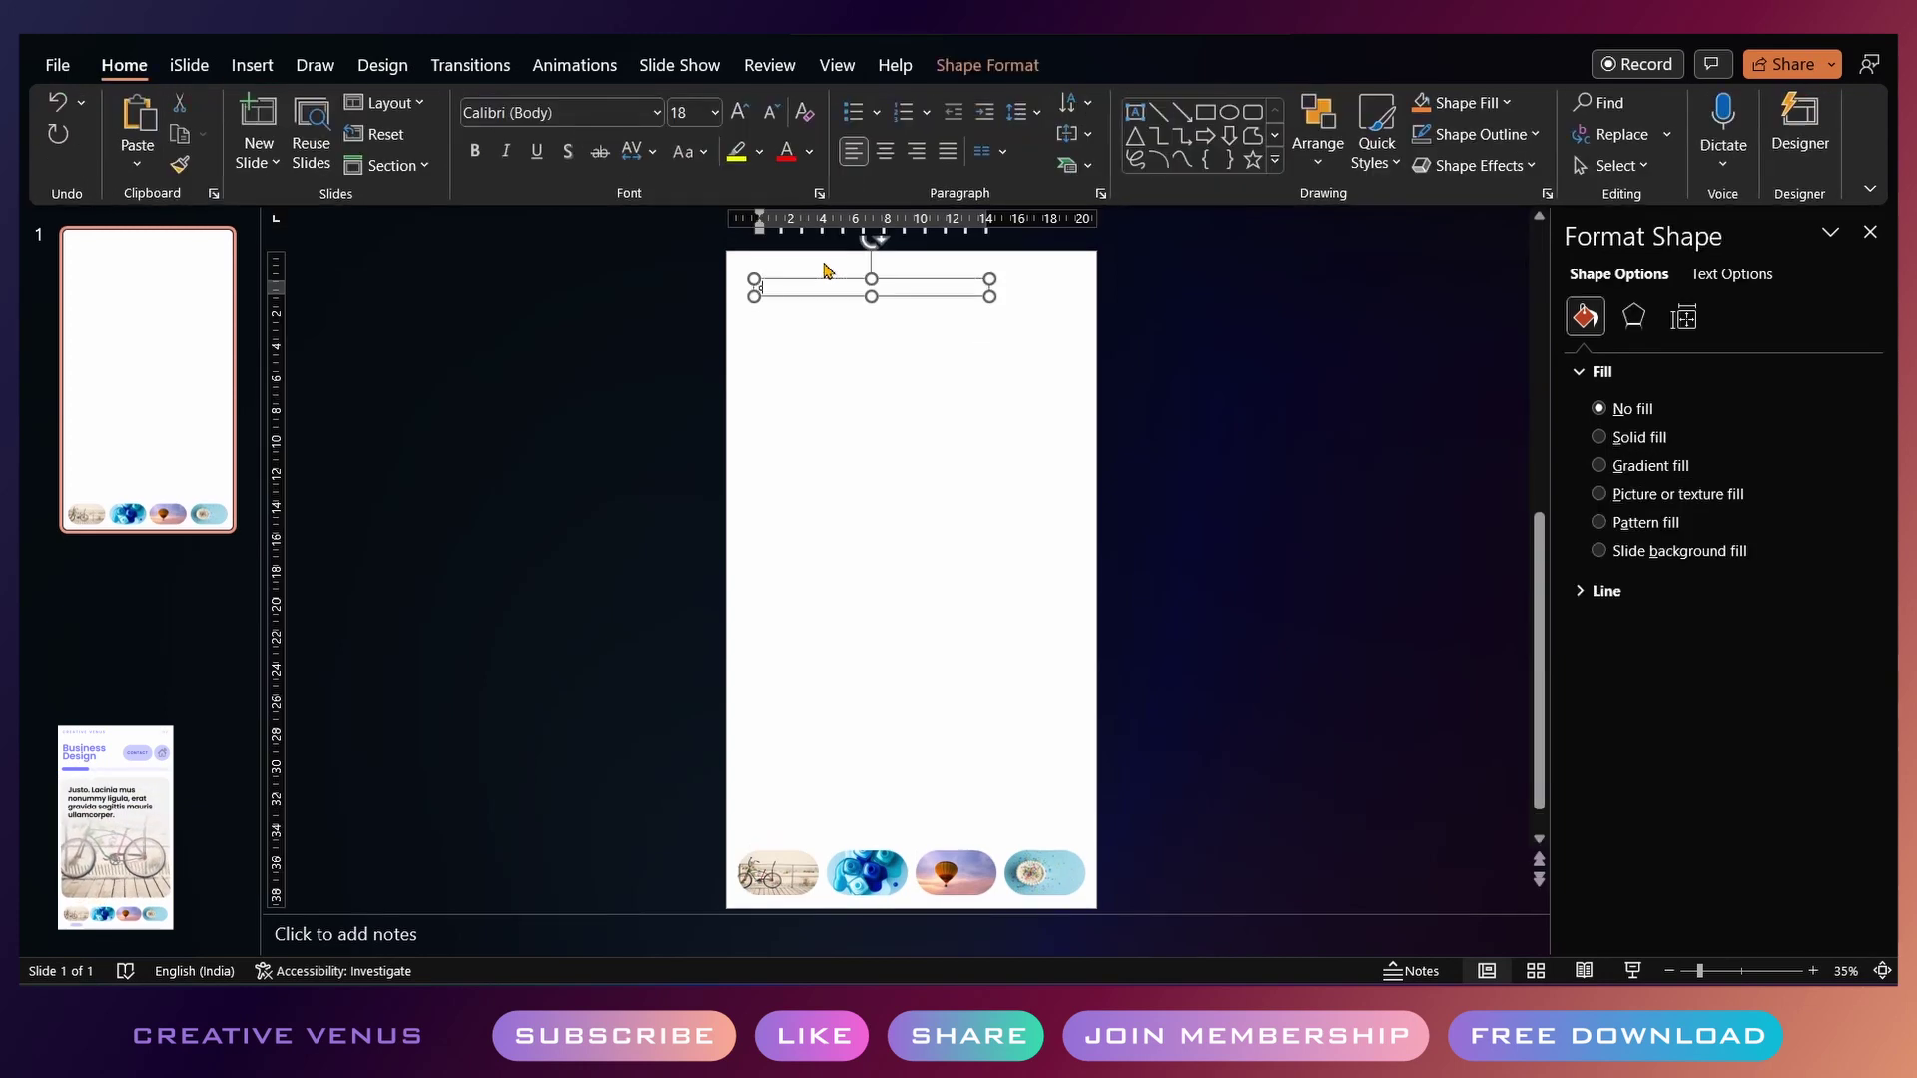
left_click(685, 151)
left_click(751, 253)
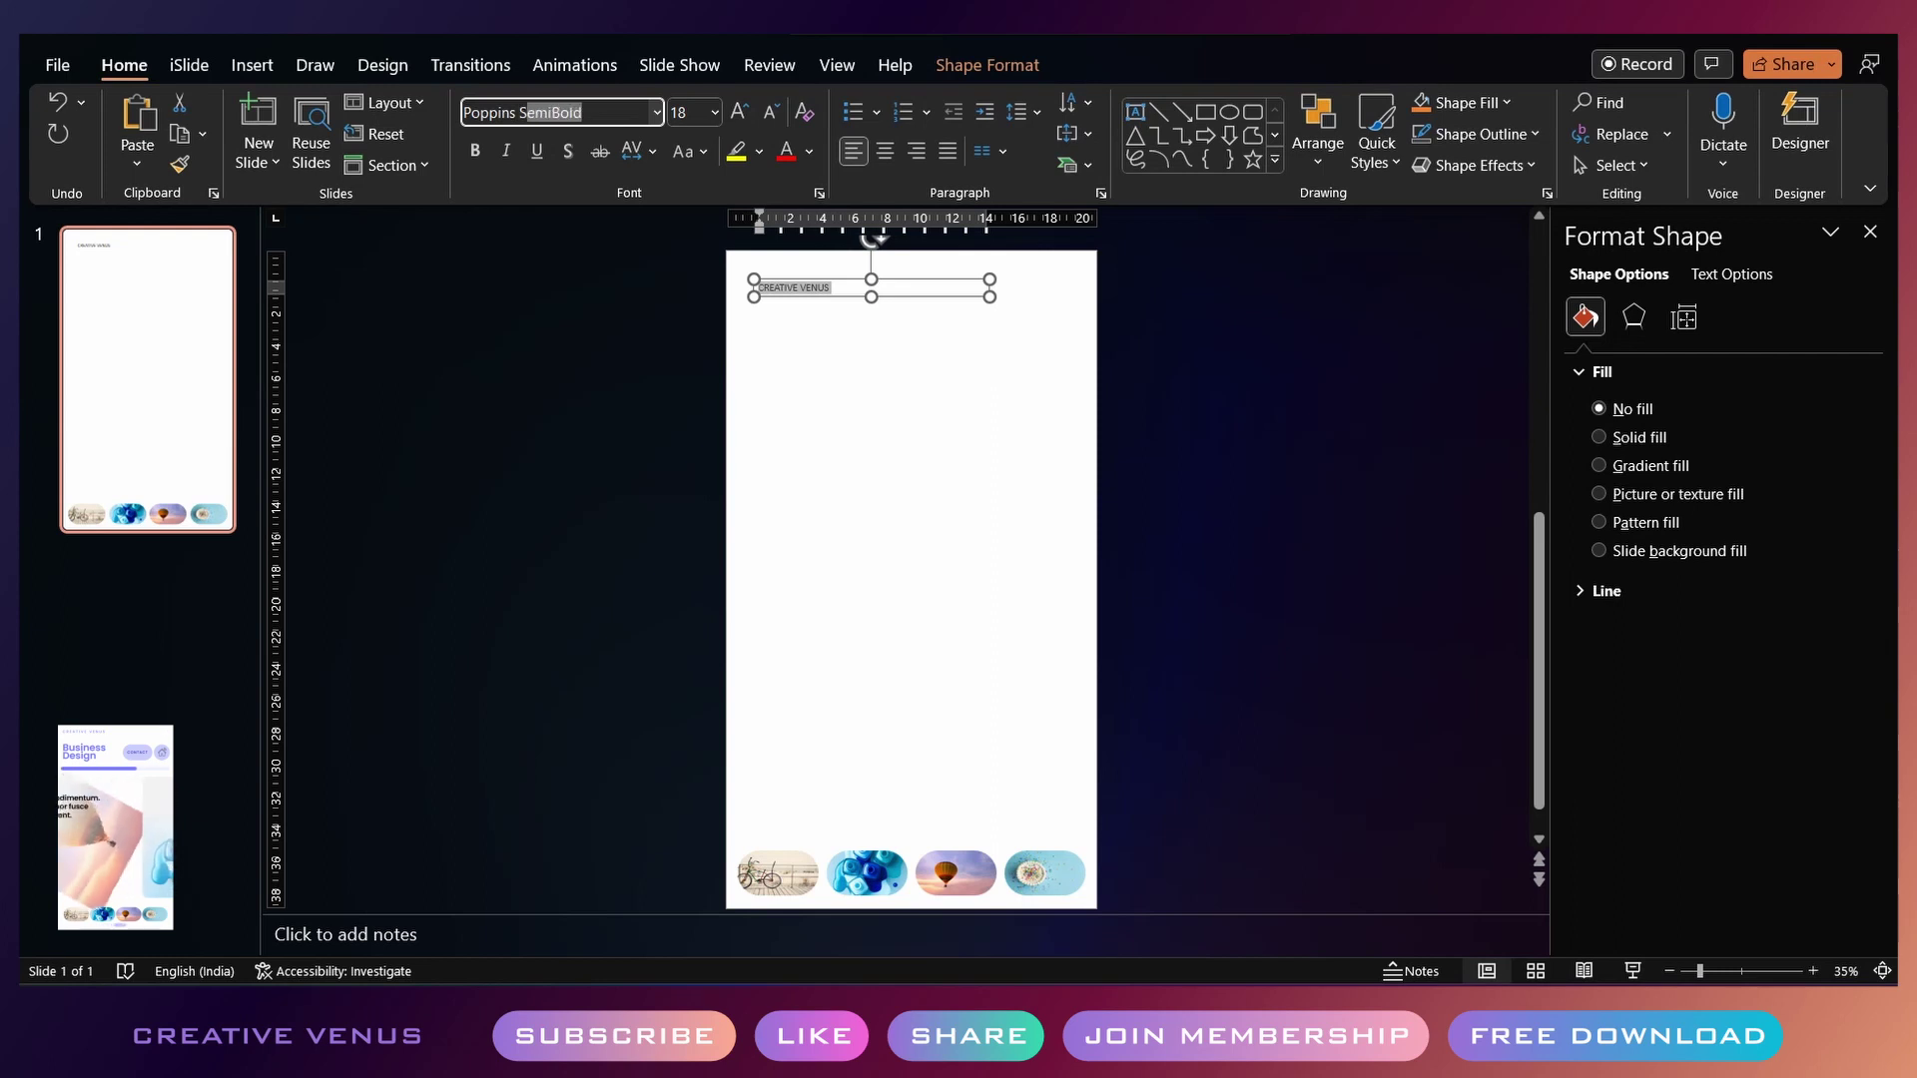
Set the CREATIVE VENUS text to Poppins SemiBold at 32 pt
key("Return")
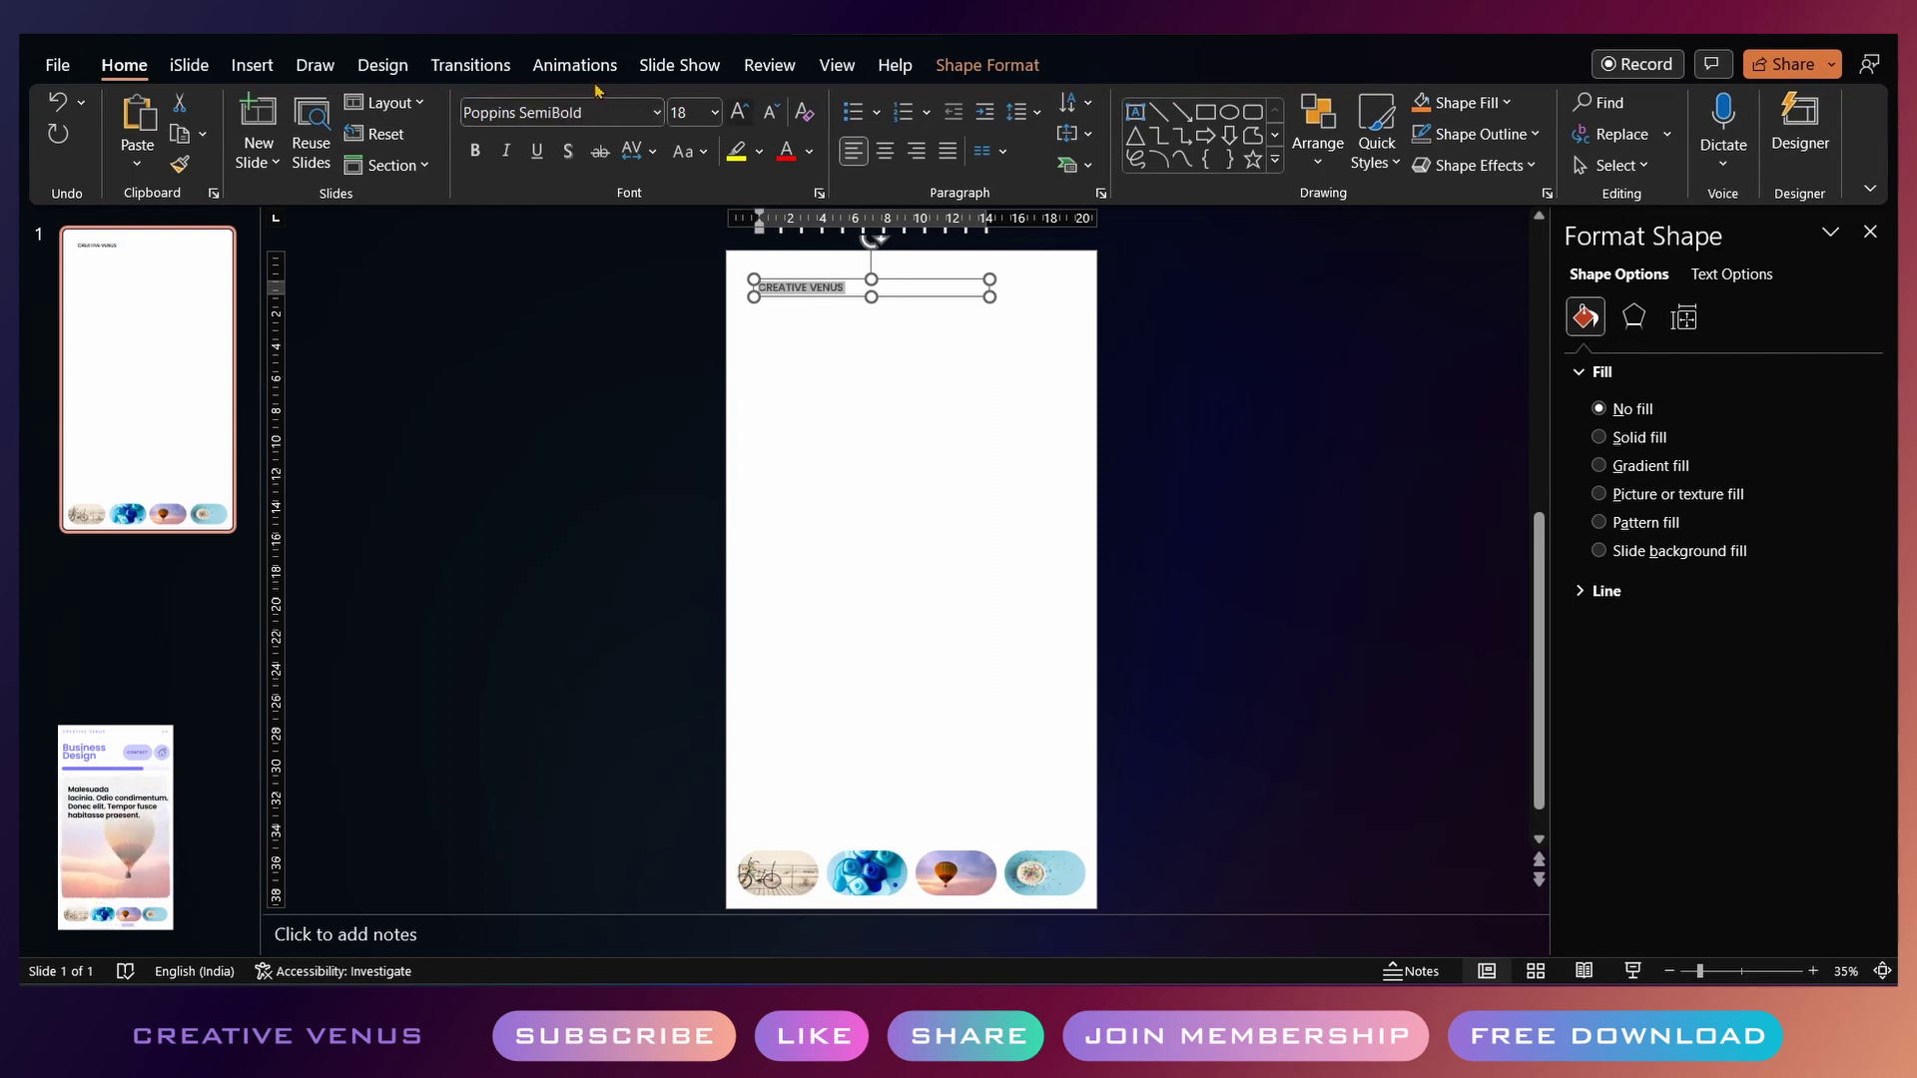
key("ctrl+shift+period")
key("ctrl+shift+period")
key("ctrl+shift+period")
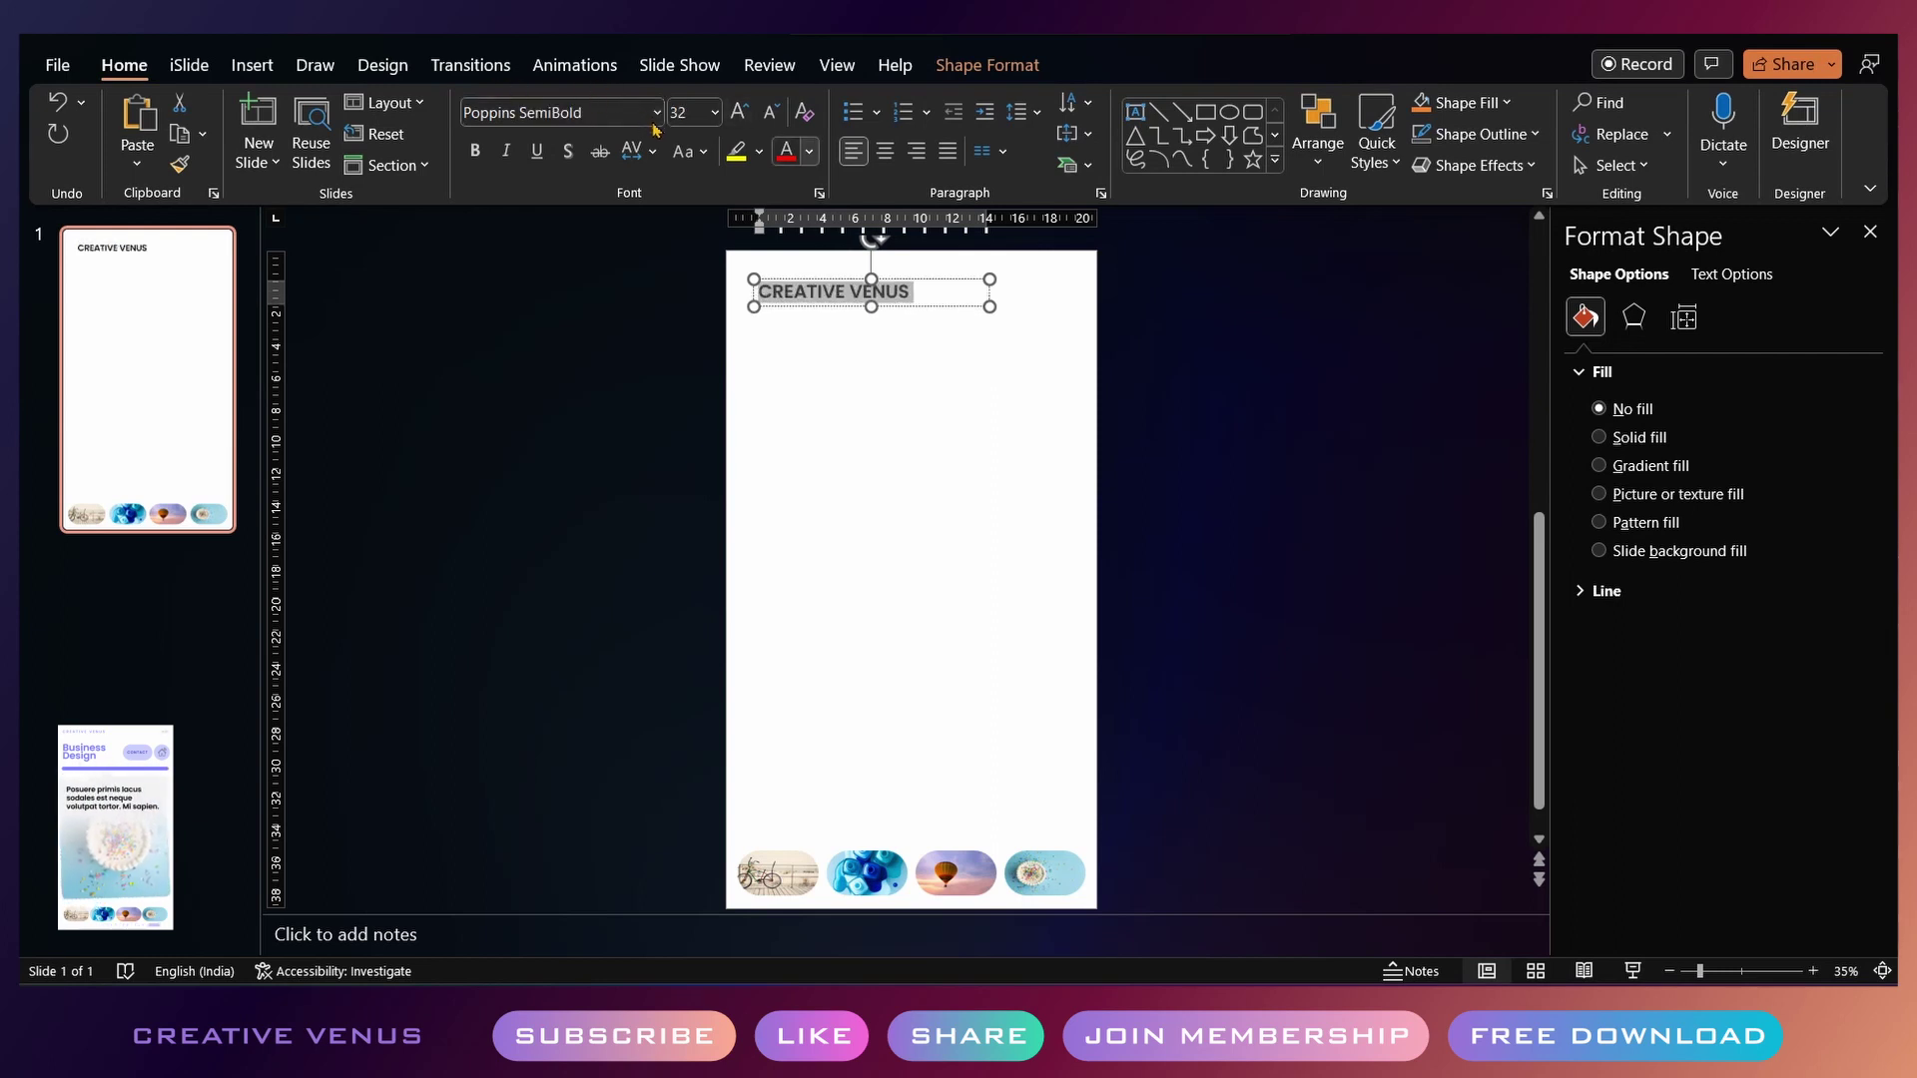
Color the CREATIVE VENUS text light lavender (#CCCCFF) from the standard color palette
left_click(809, 152)
key("m")
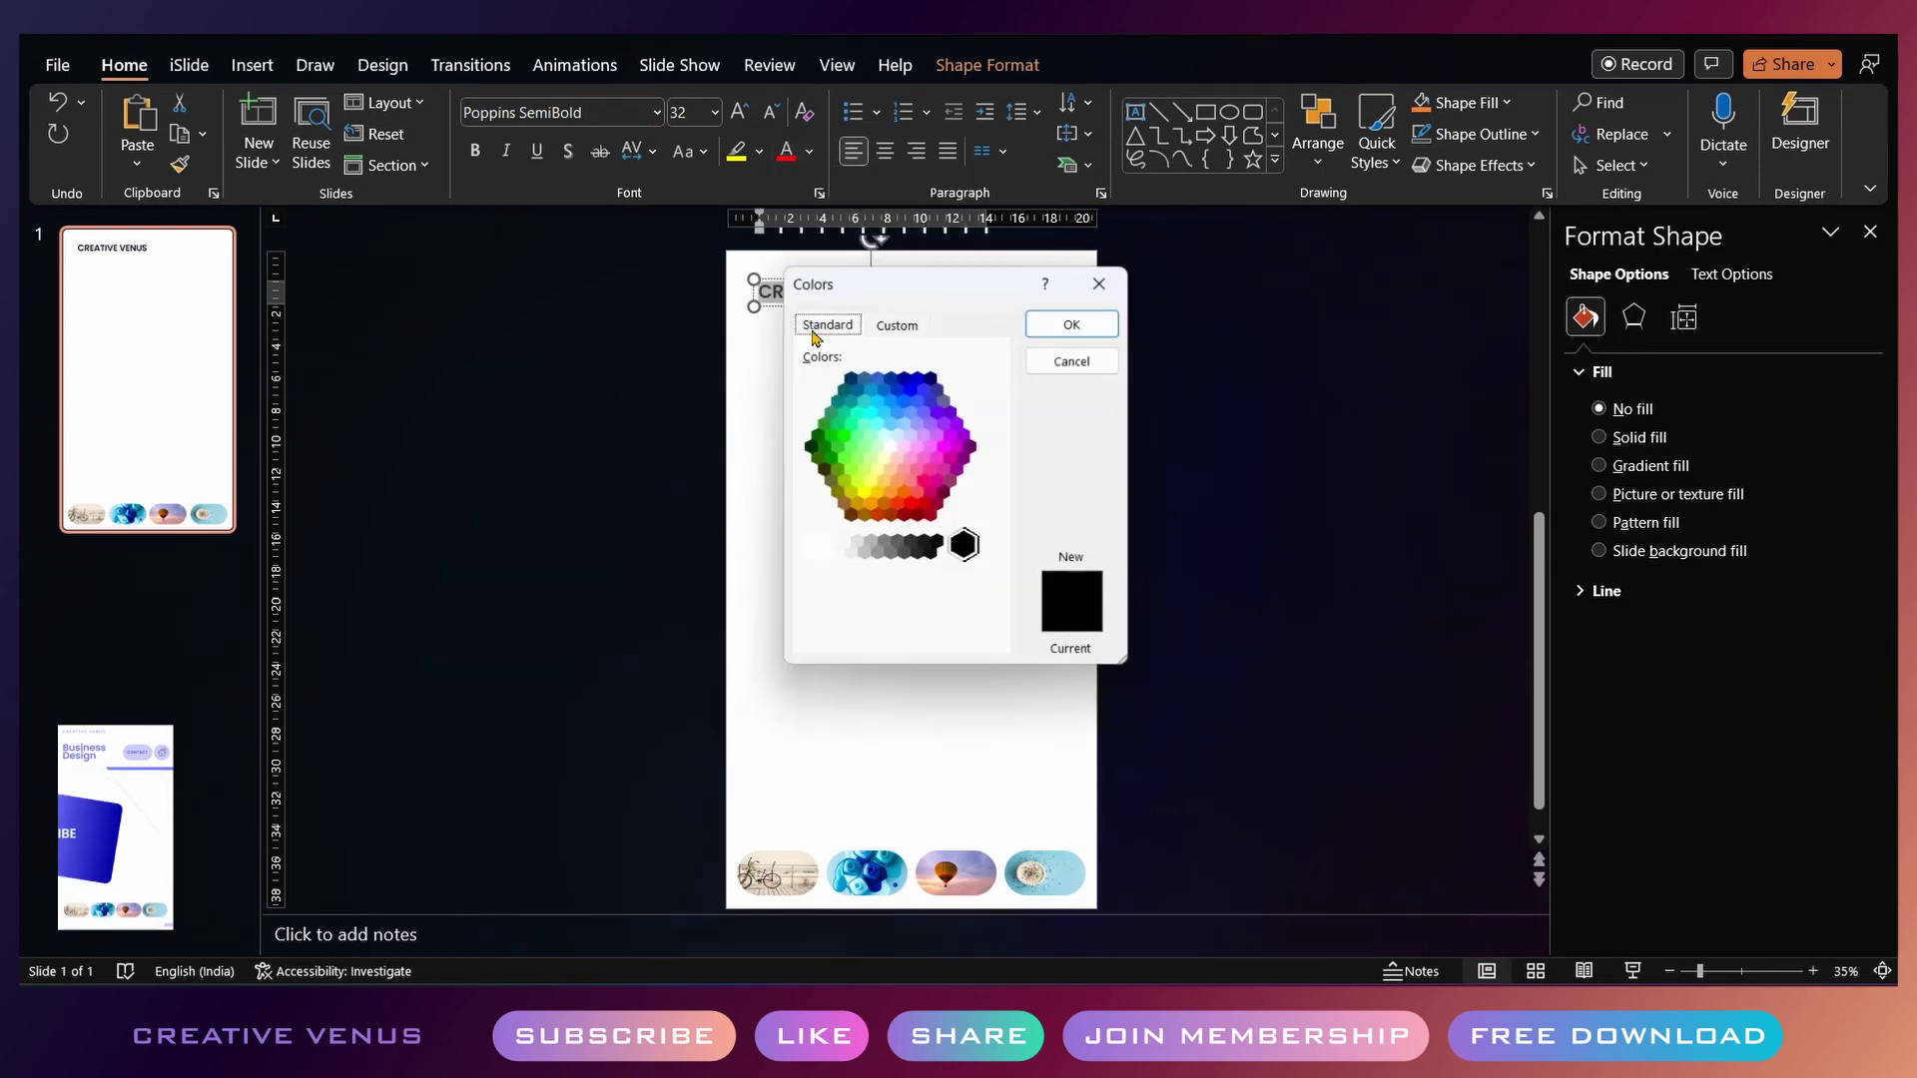
left_click(919, 447)
left_click(912, 435)
key("Return")
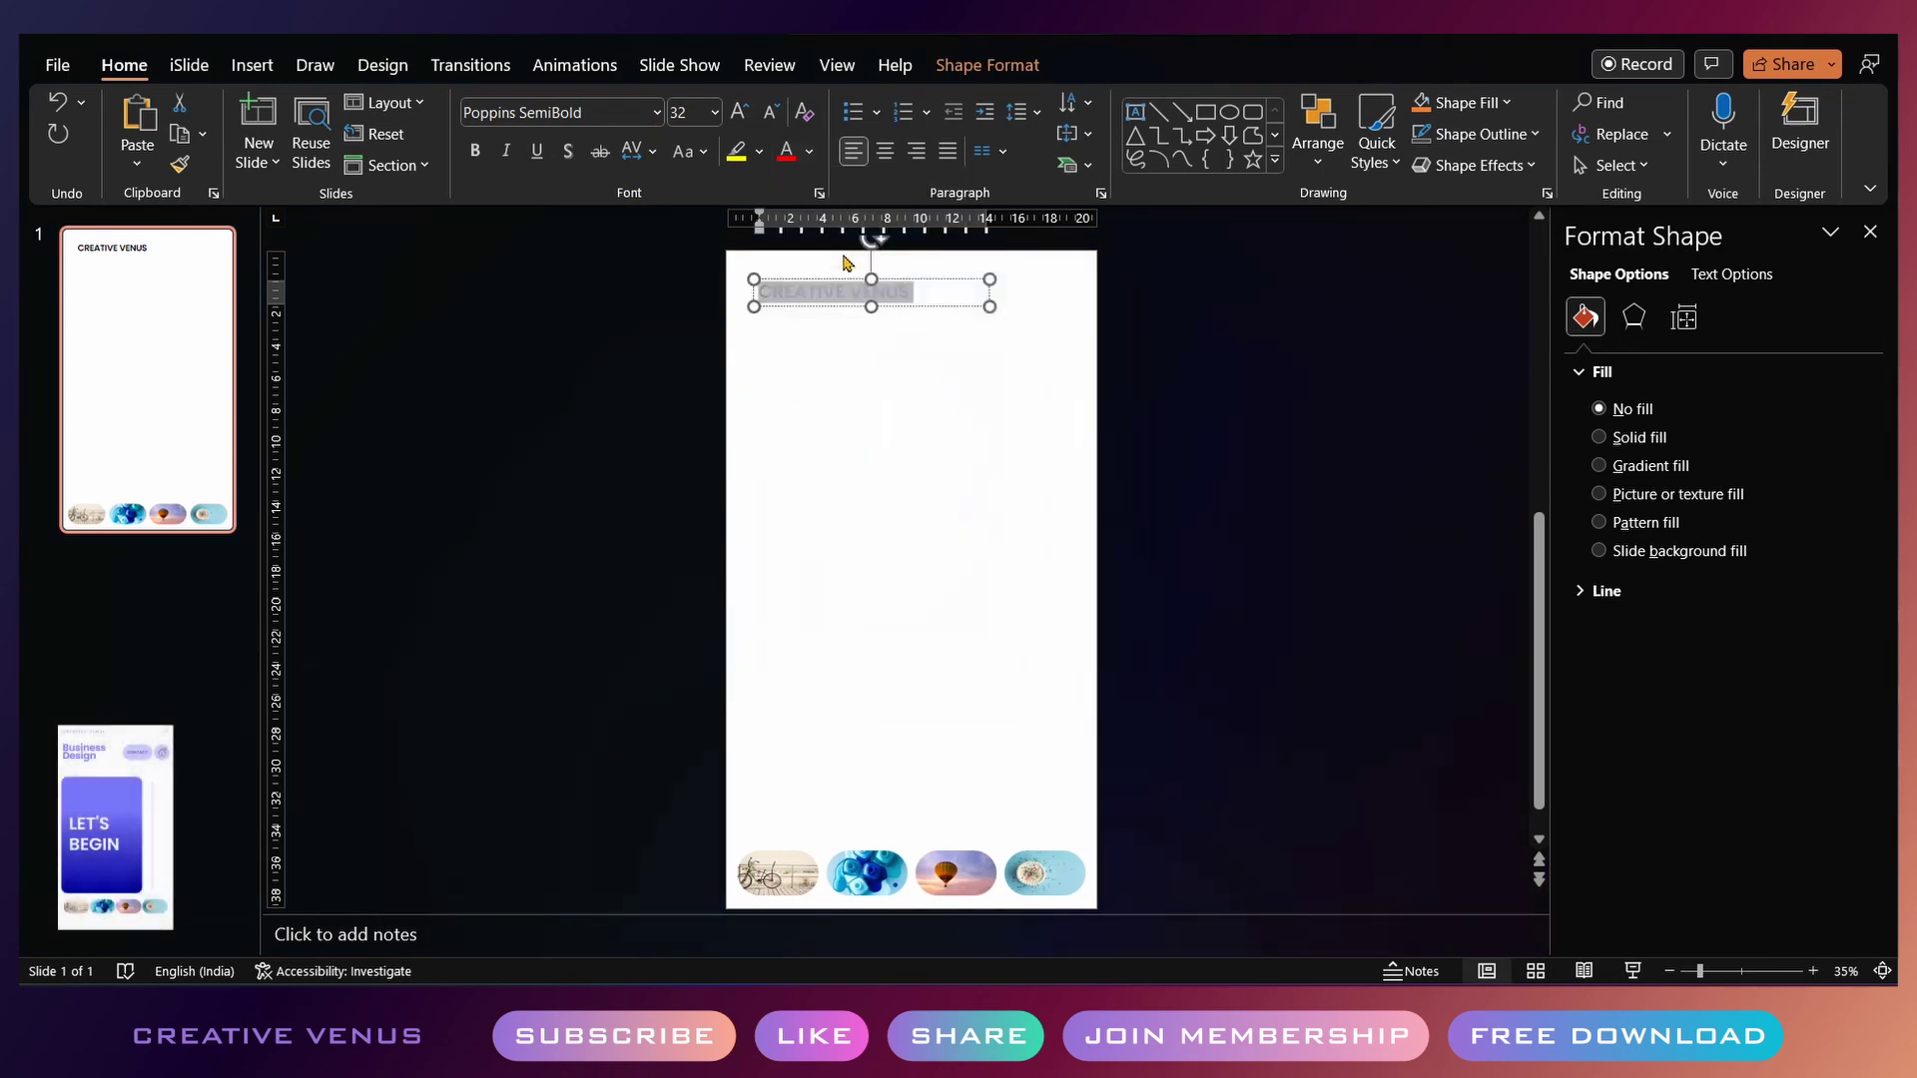
left_click(746, 260)
left_click(765, 279)
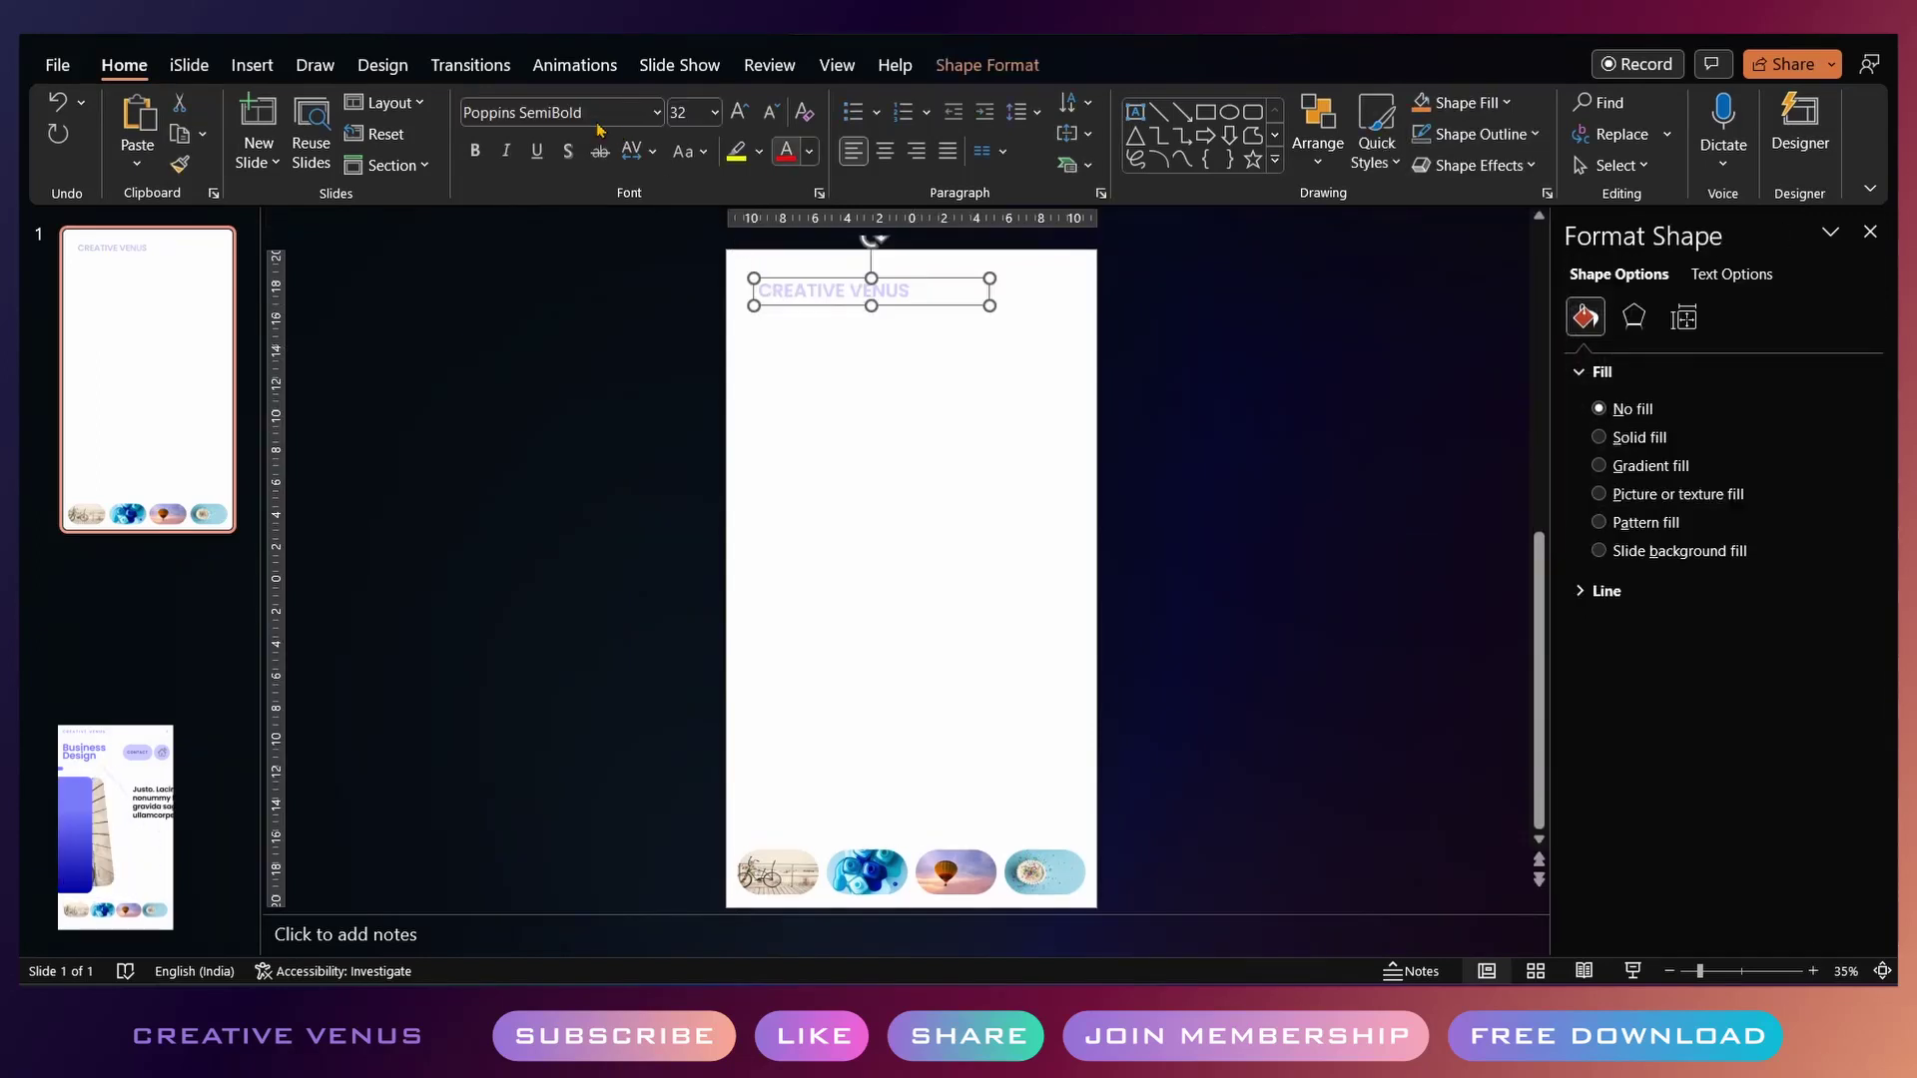
Give the CREATIVE VENUS text a solid fill in a darker custom shade of the same lavender
left_click(1732, 275)
left_click(1832, 566)
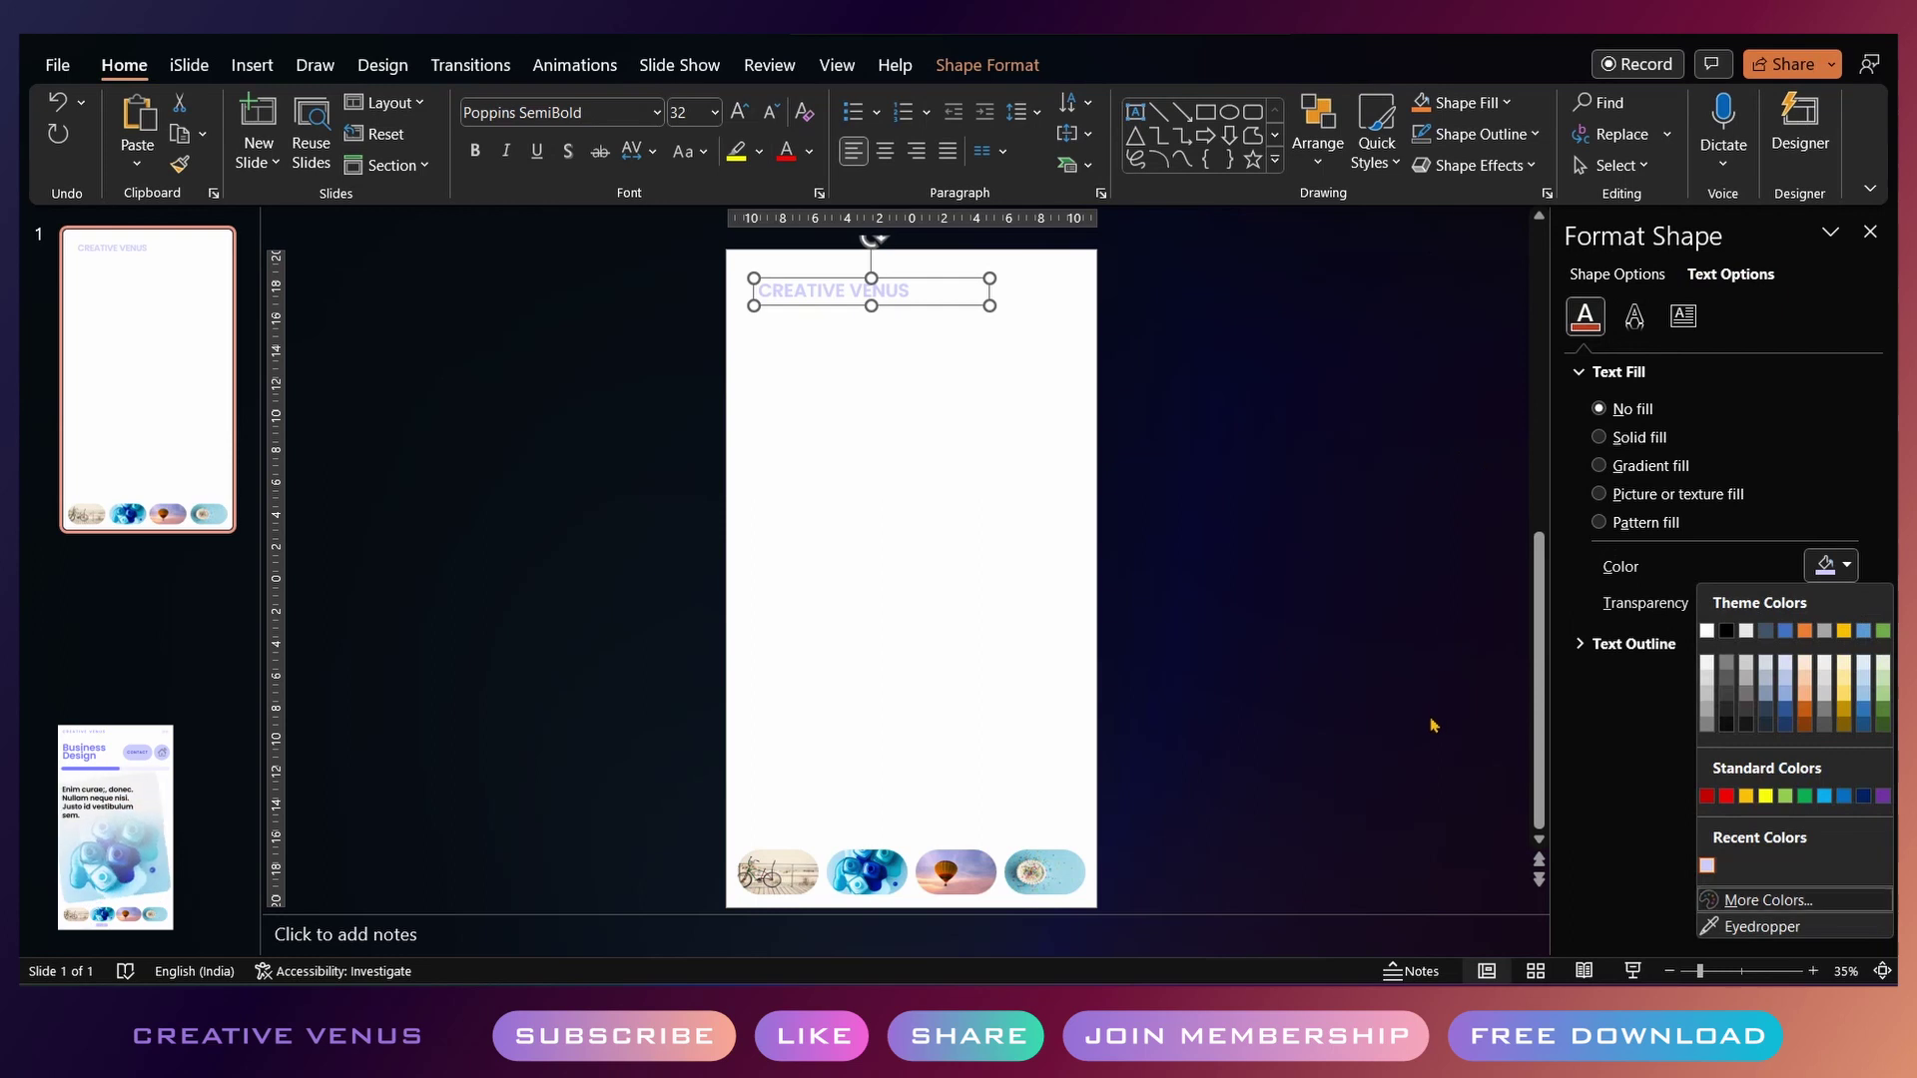
key("m")
left_click(898, 292)
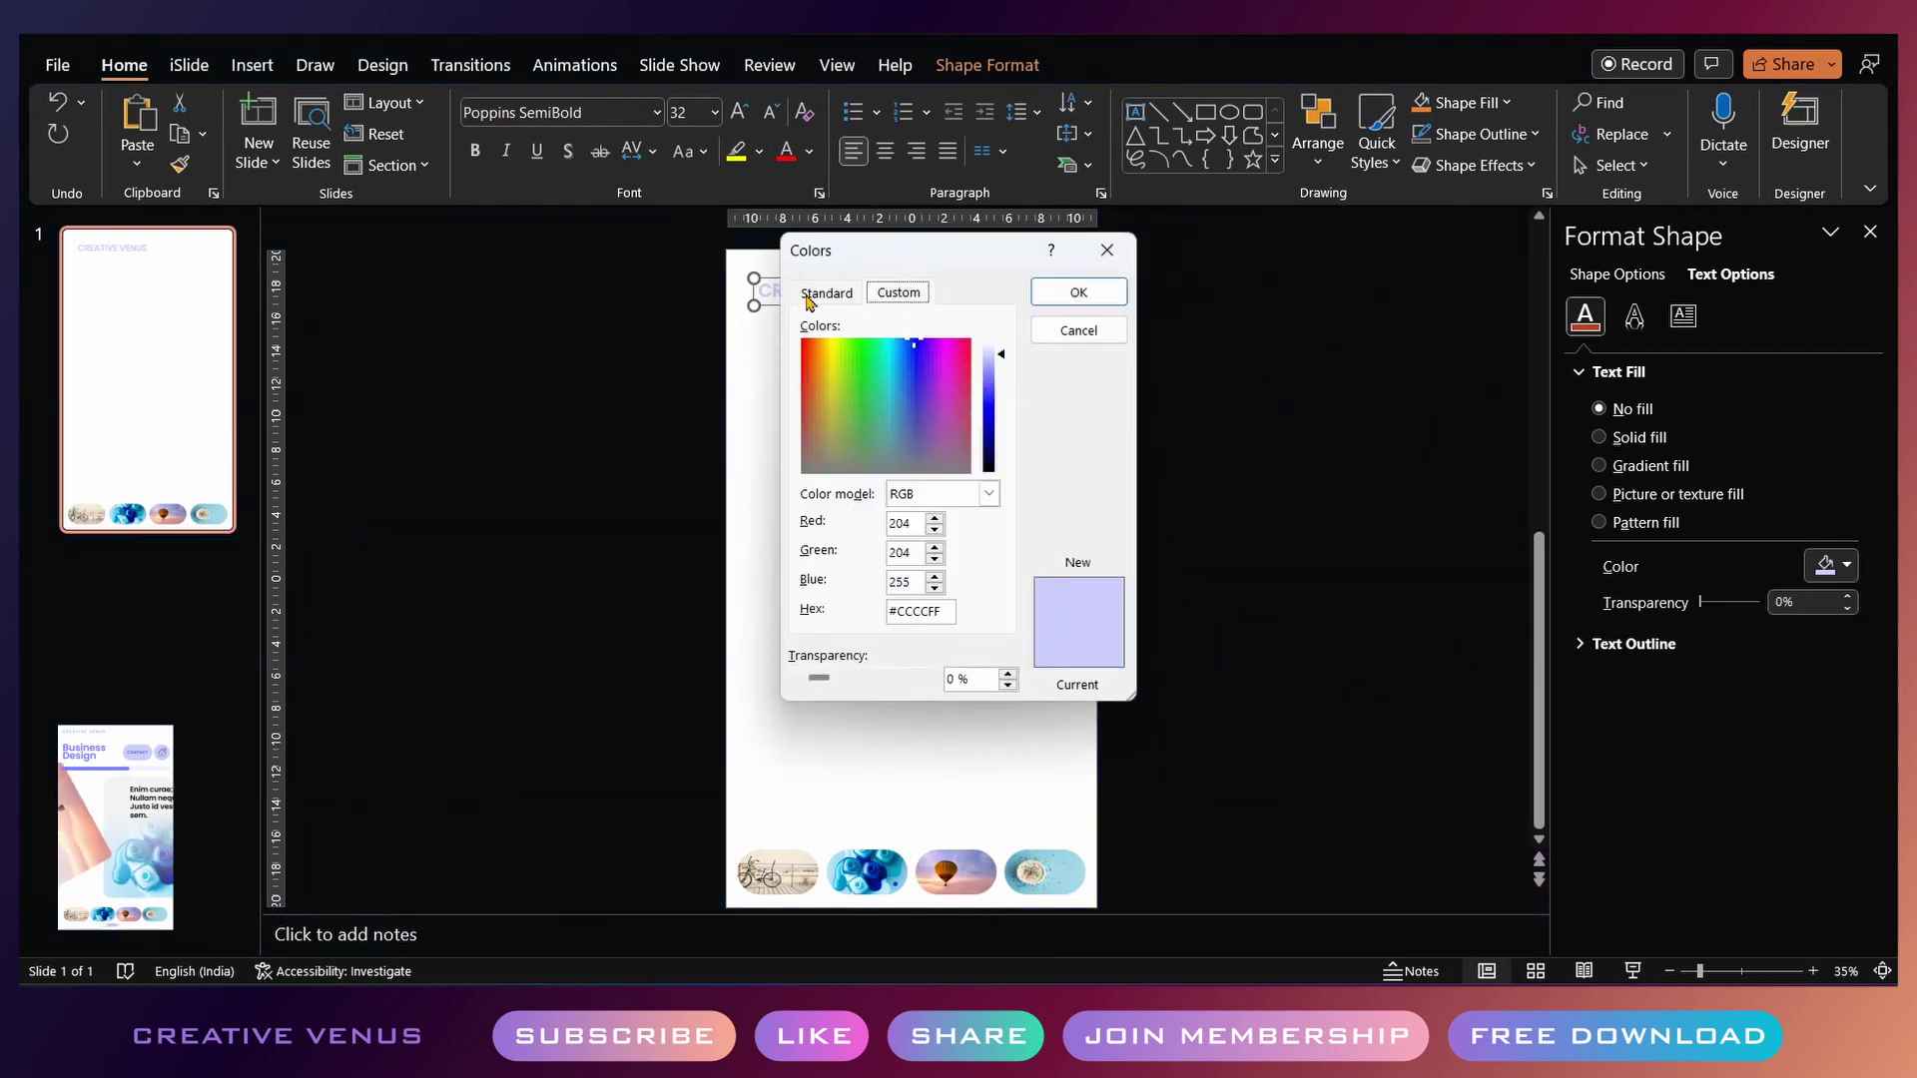
left_click_drag(1001, 356, 1002, 371)
left_click(1079, 291)
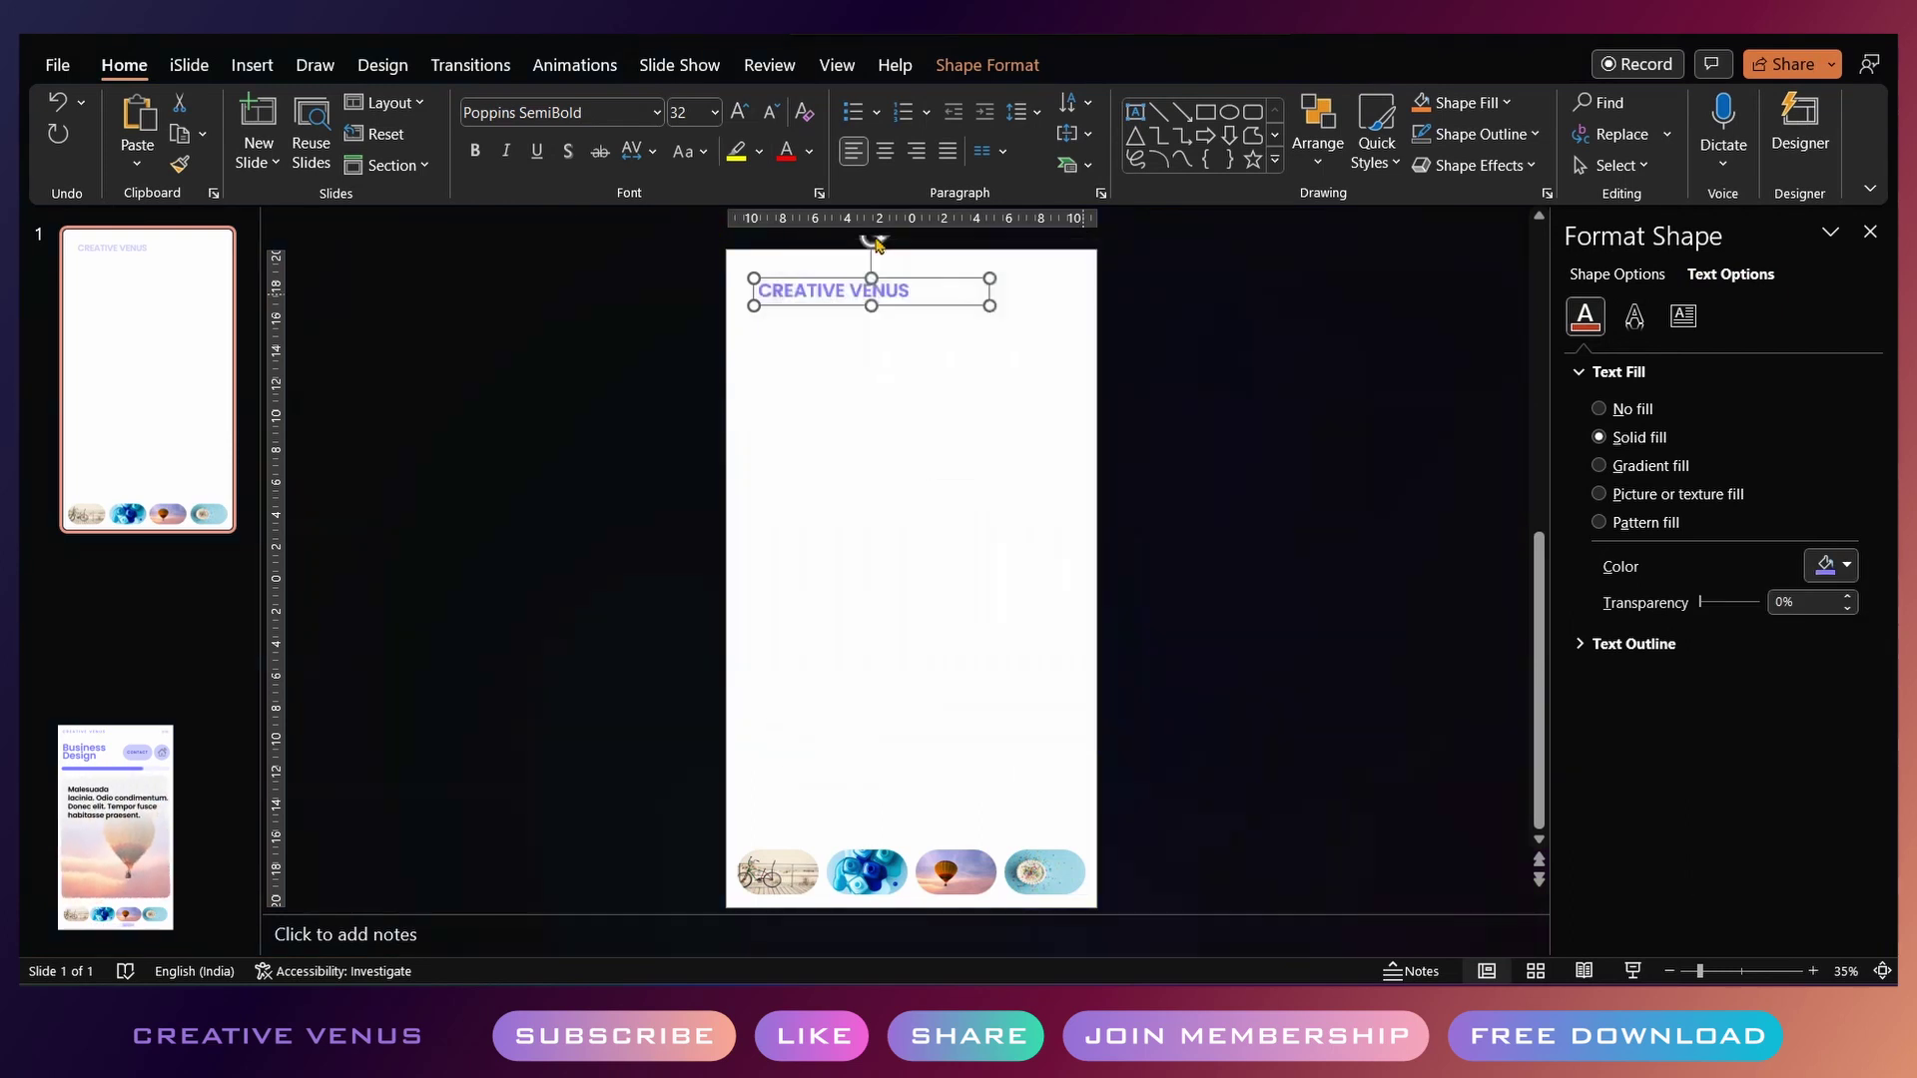
Duplicate the CREATIVE VENUS text box just below the original and replace the copy's text with Business
key("ctrl+d")
left_click_drag(872, 307, 863, 342)
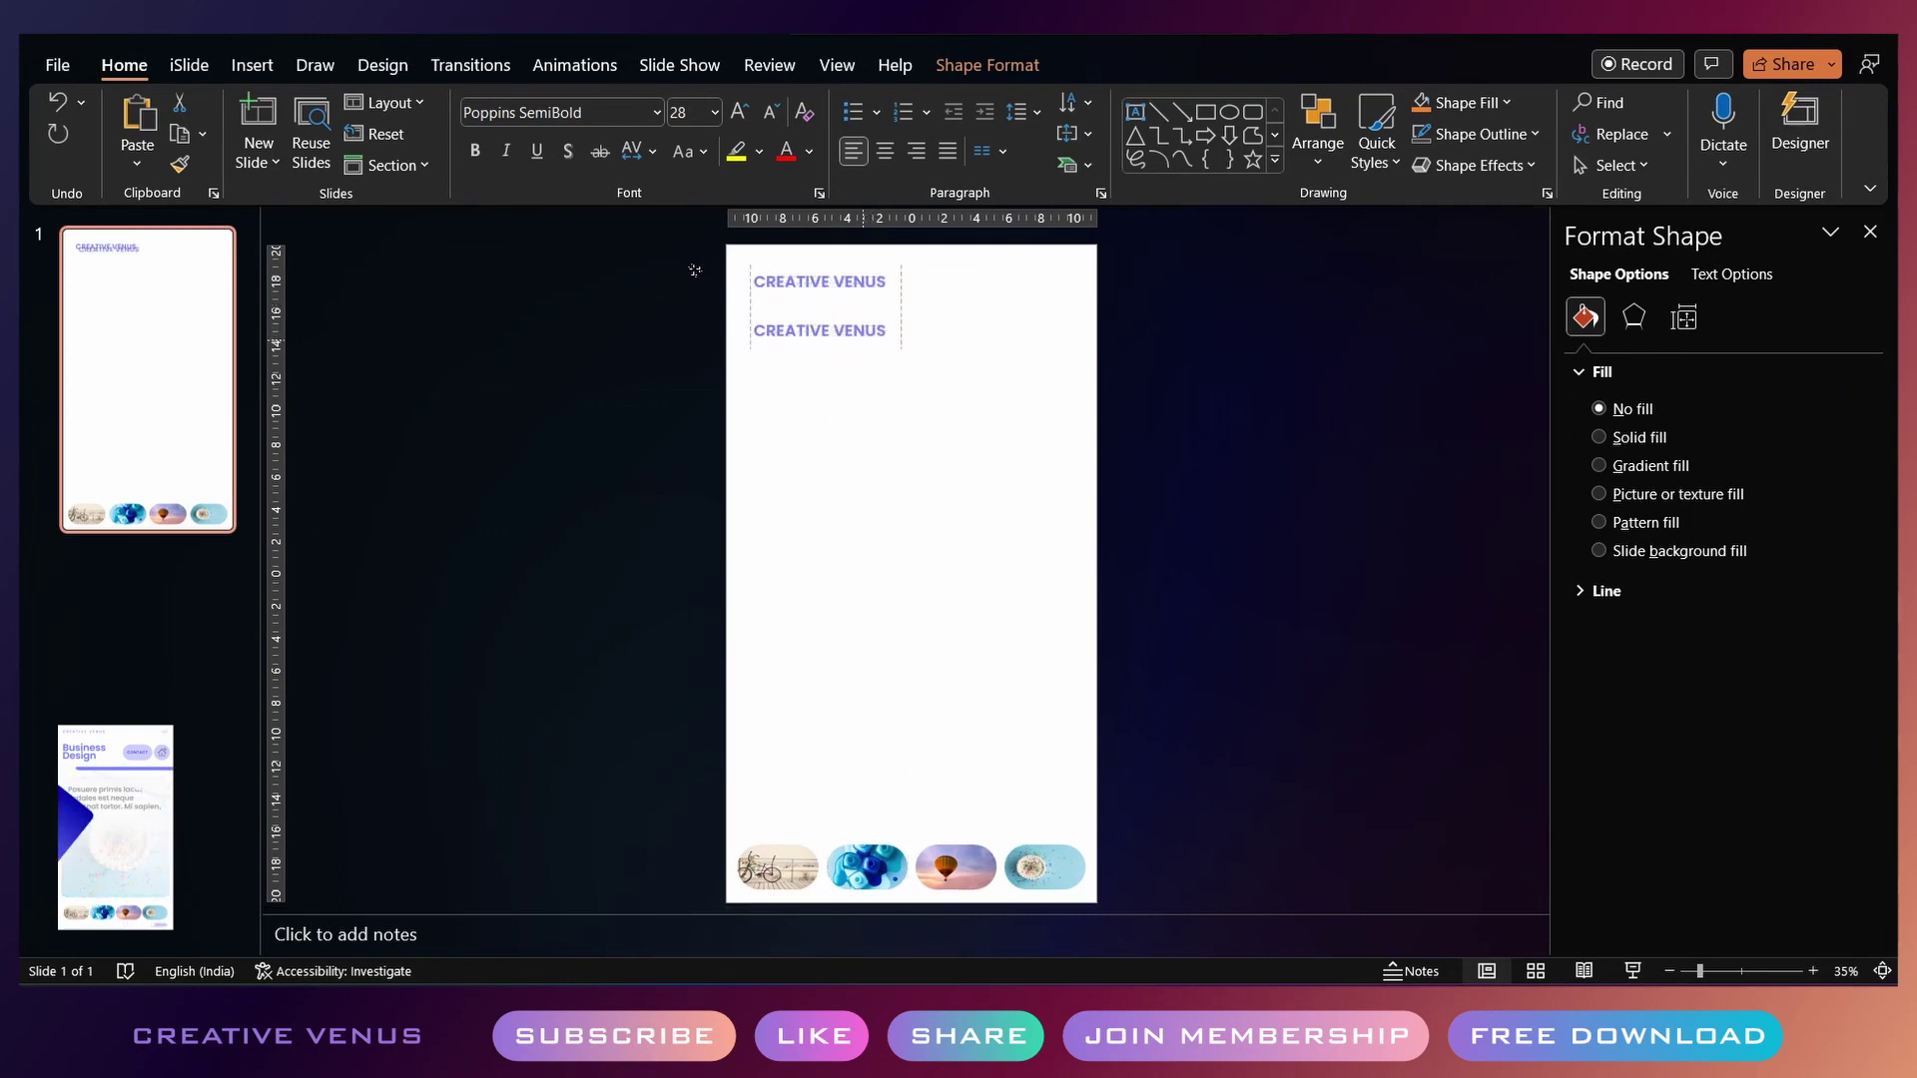
triple_click(819, 330)
type("Business")
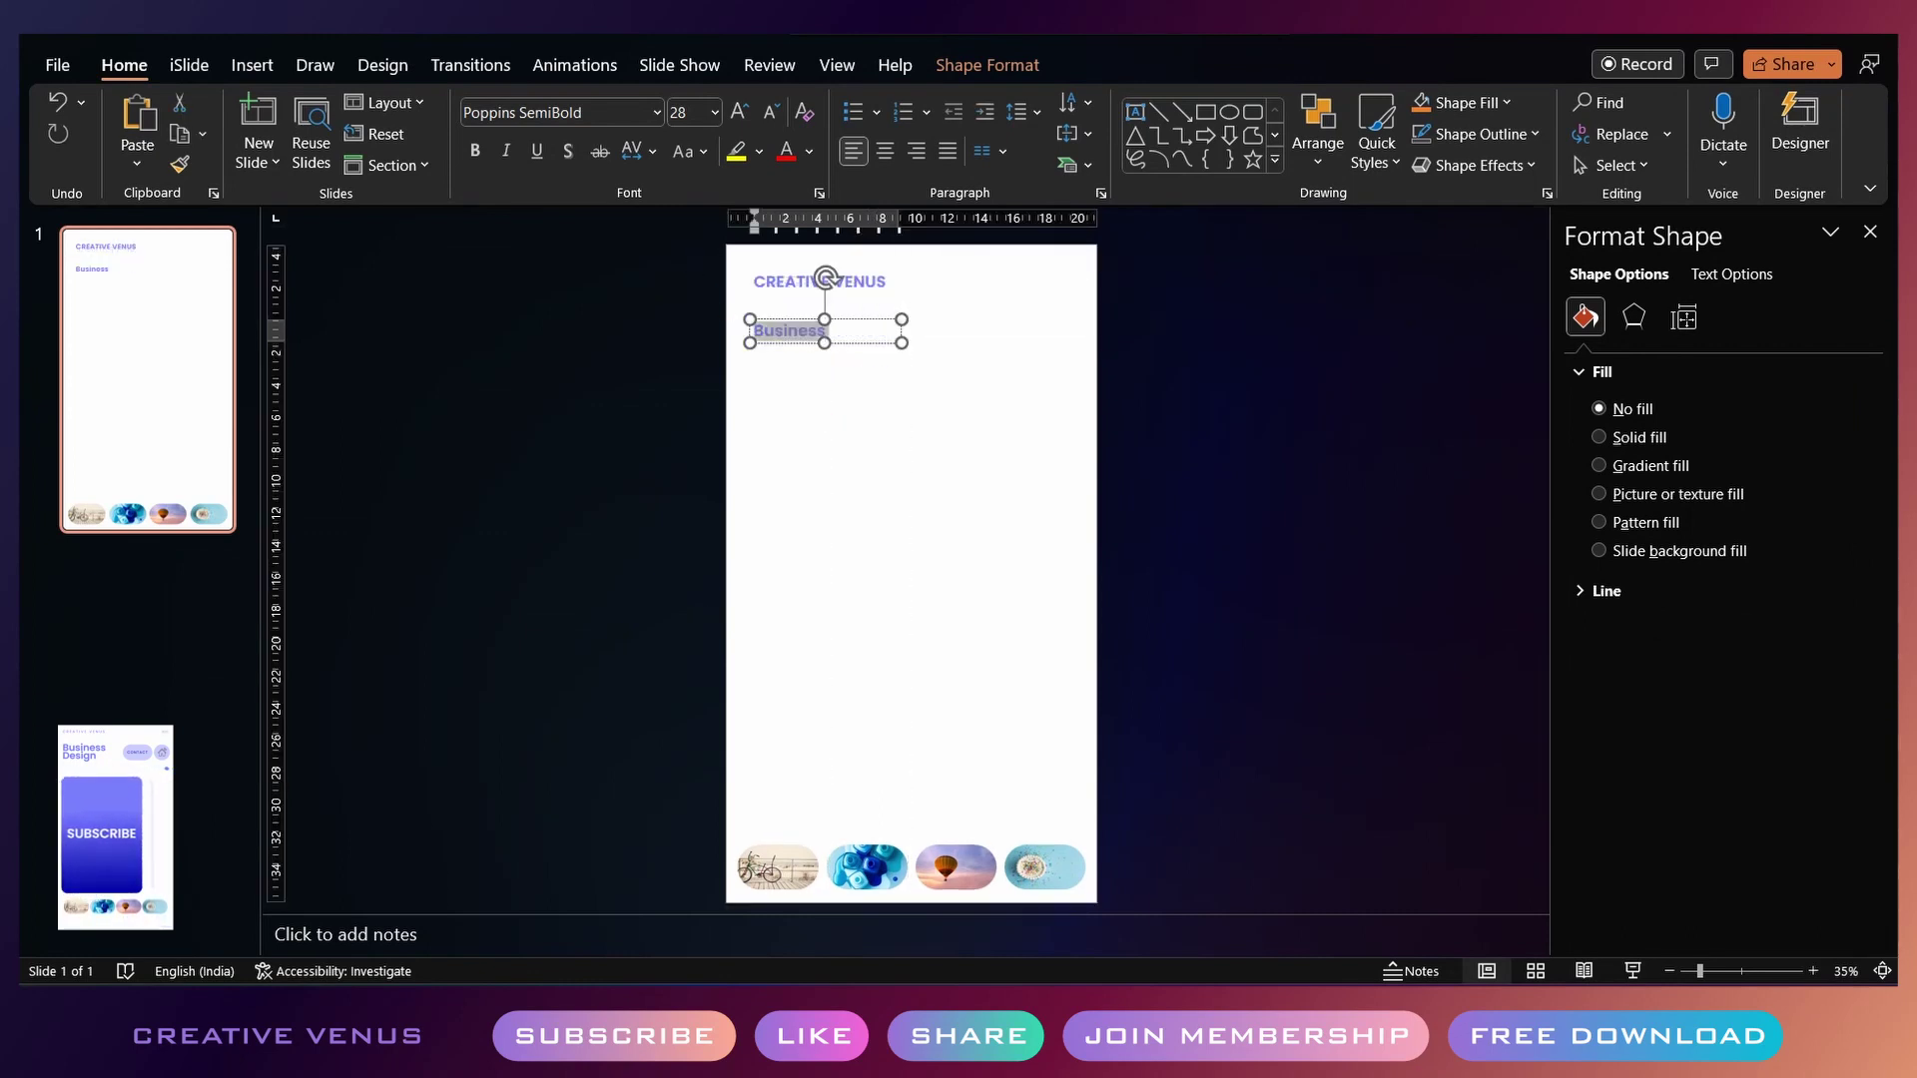
Enlarge the Business text to 44 pt
key("ctrl+bracketright")
key("ctrl+bracketright")
key("ctrl+bracketright")
key("ctrl+bracketright")
key("ctrl+bracketright")
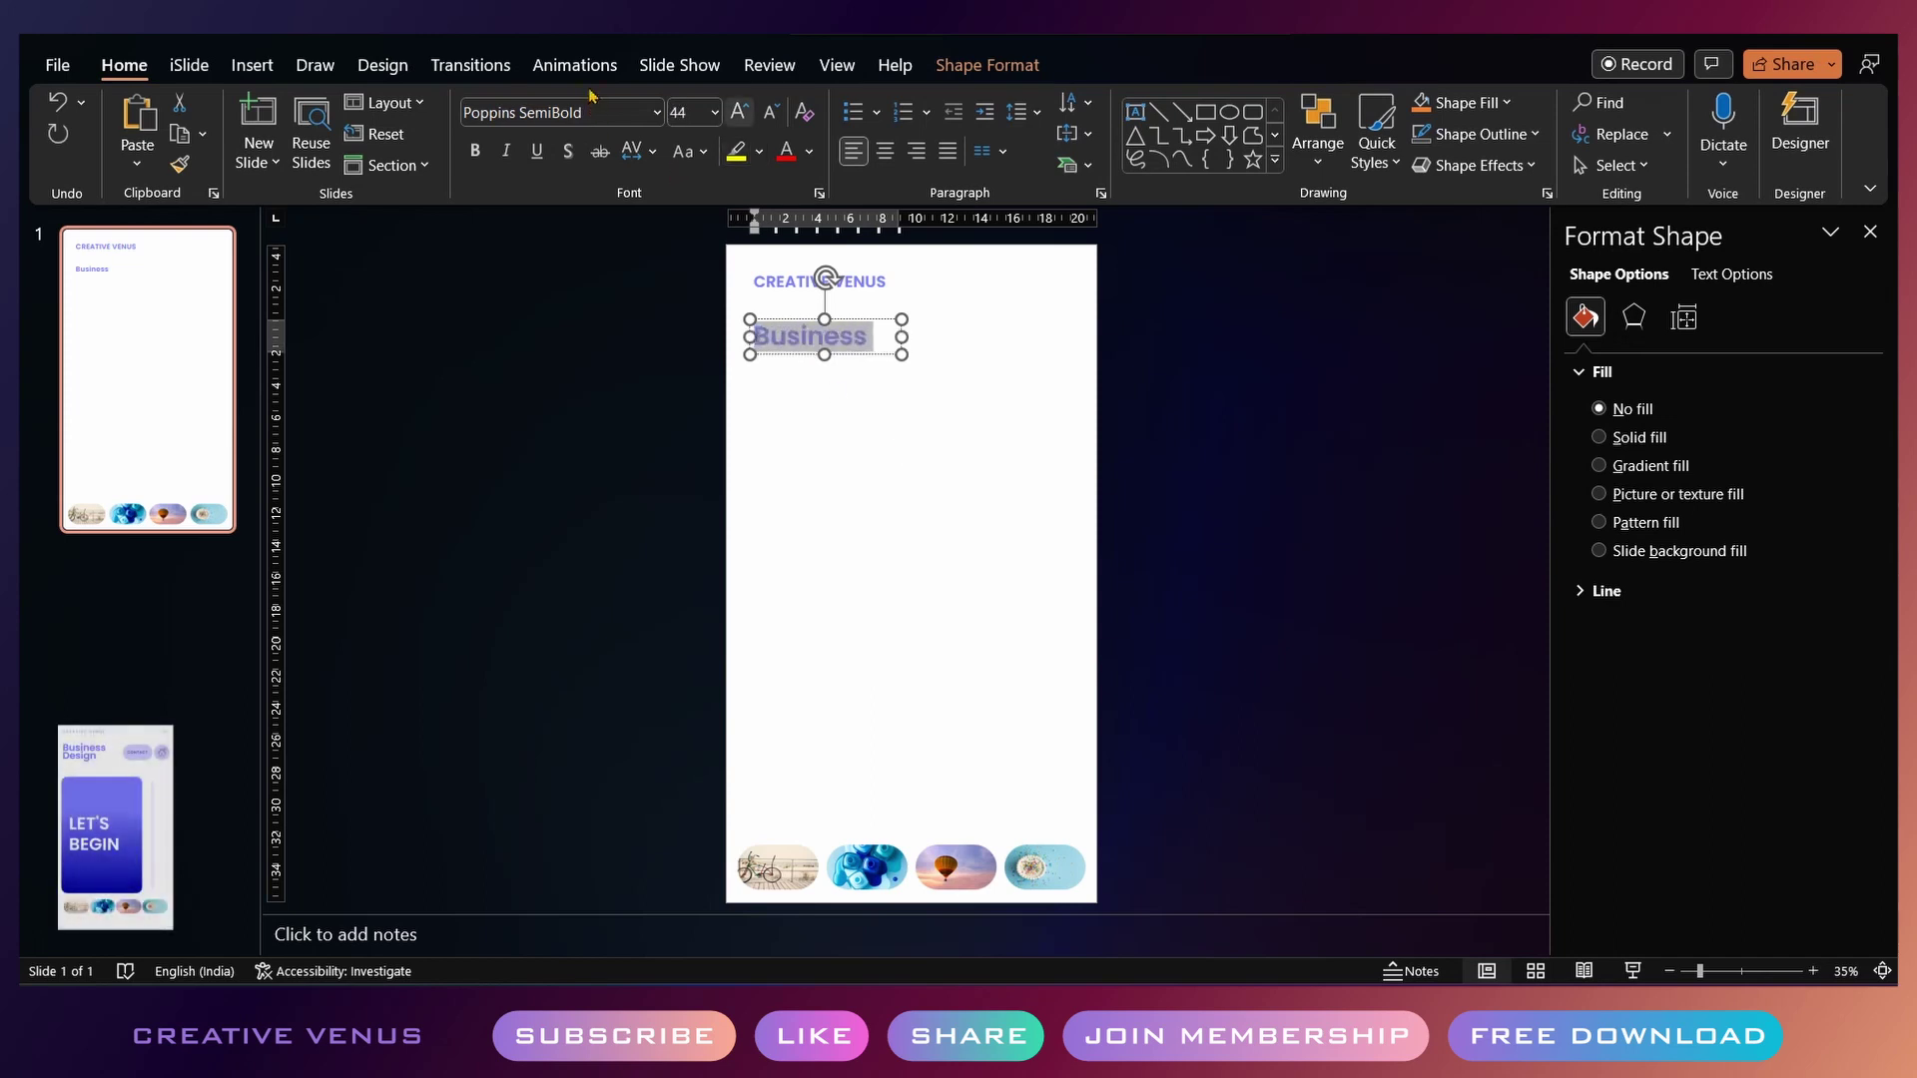
key("ctrl+bracketleft")
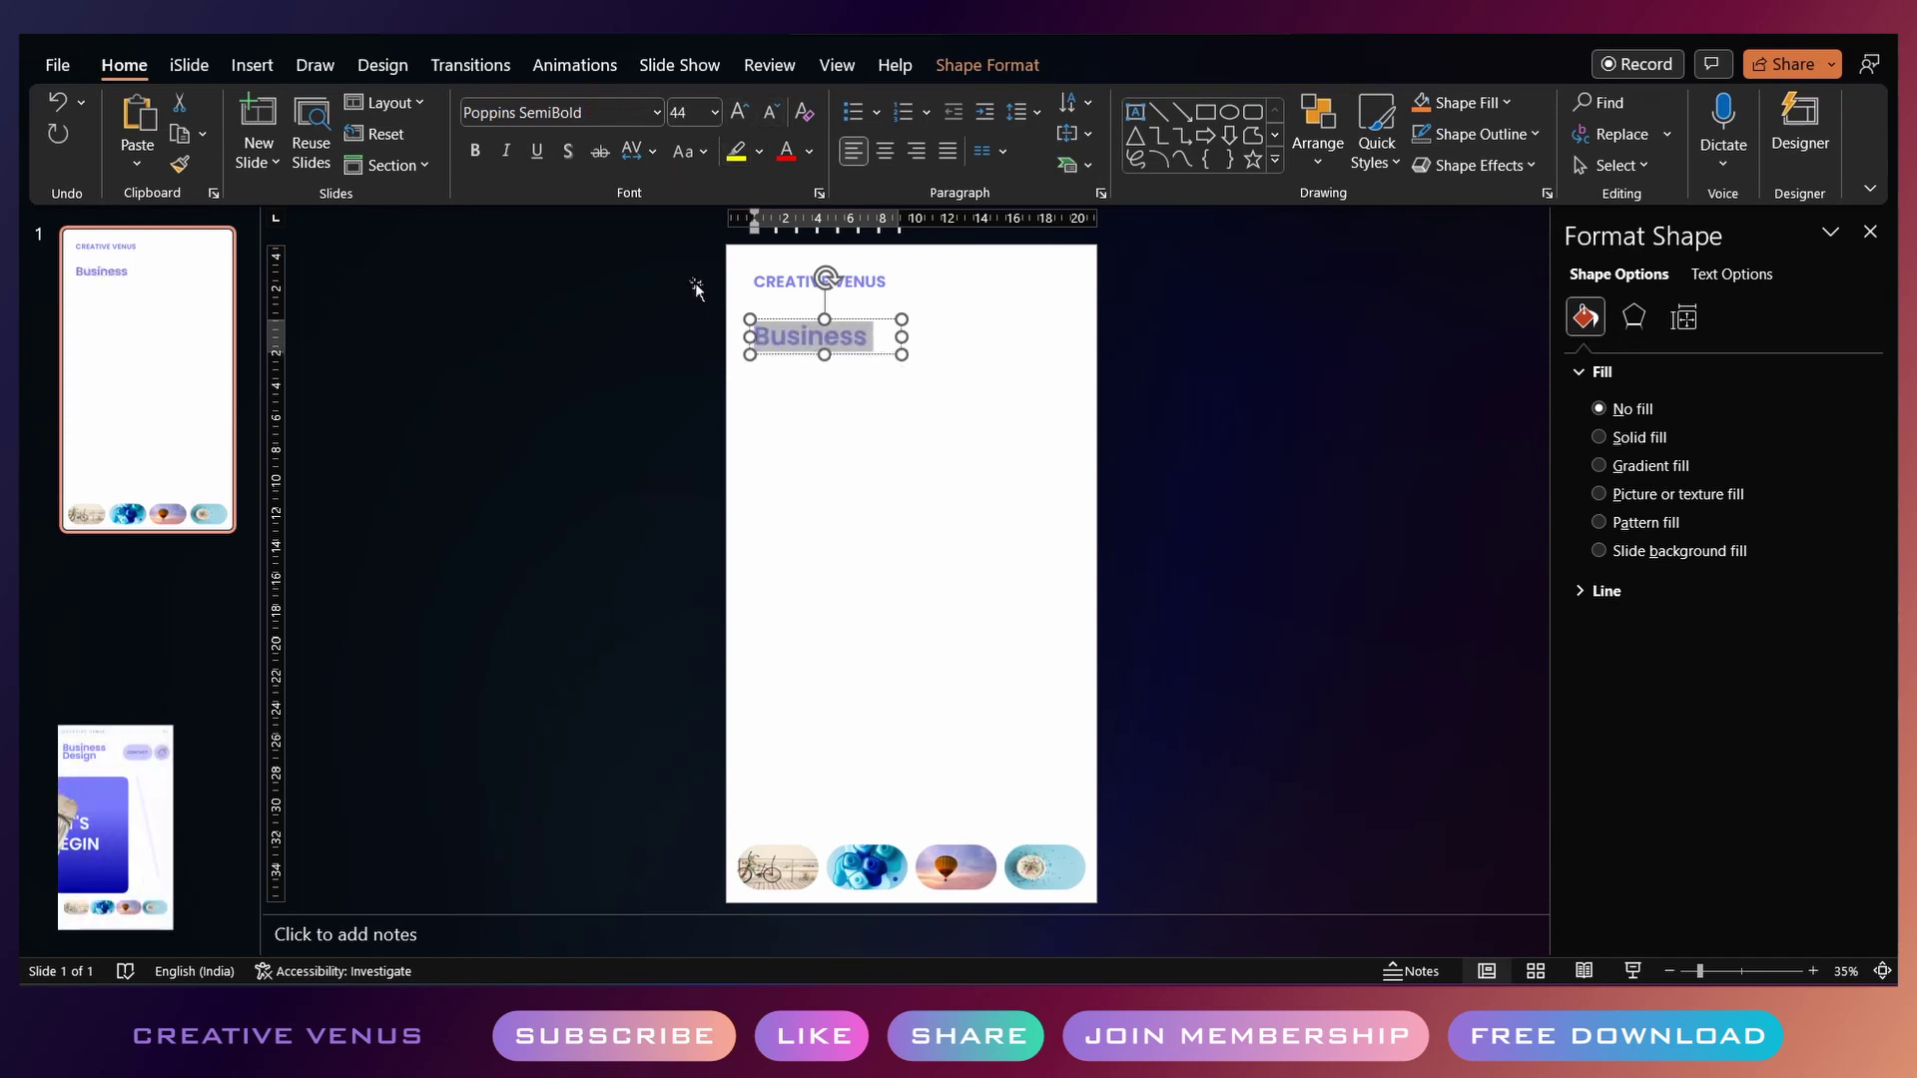
Duplicate the Business text box, place the copy tightly beneath it, and change its text to Design
key("Escape")
key("ctrl+d")
left_click(694, 314)
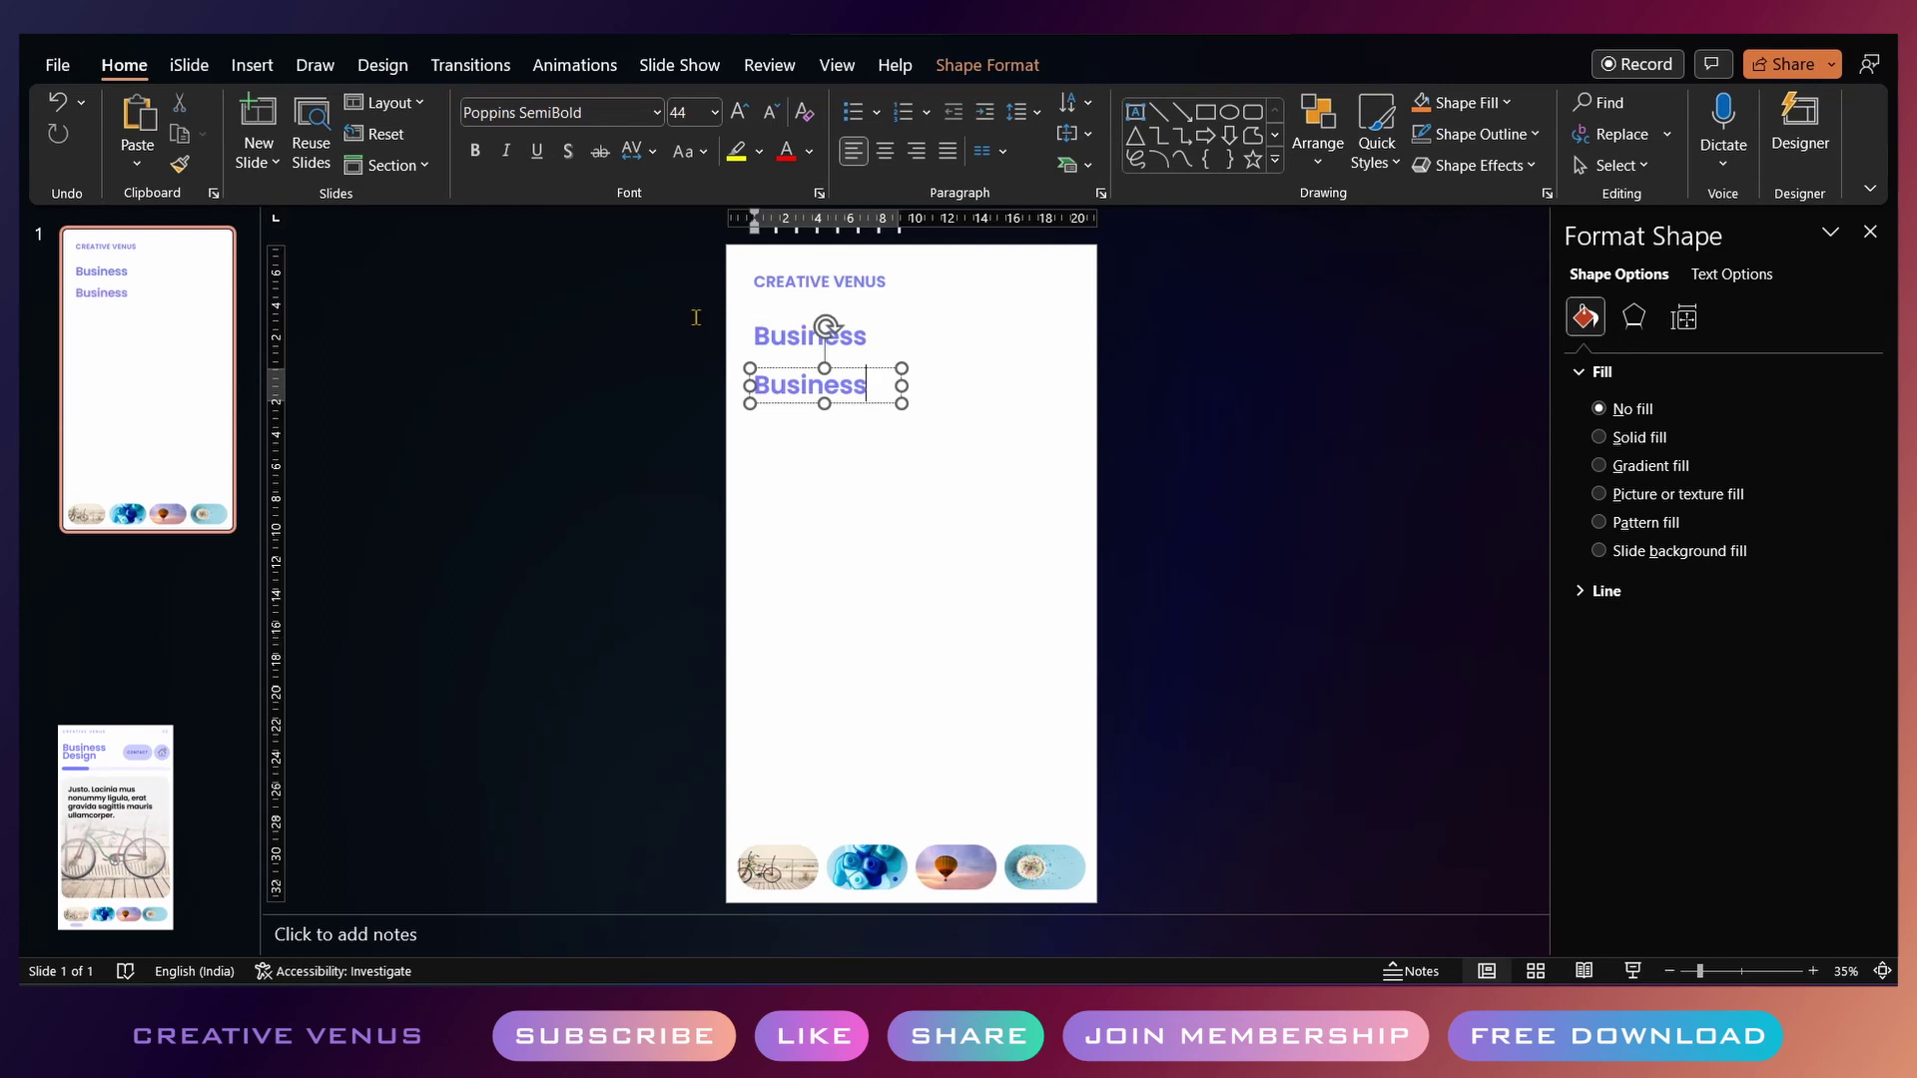
left_click_drag(694, 324, 695, 303)
type("Design")
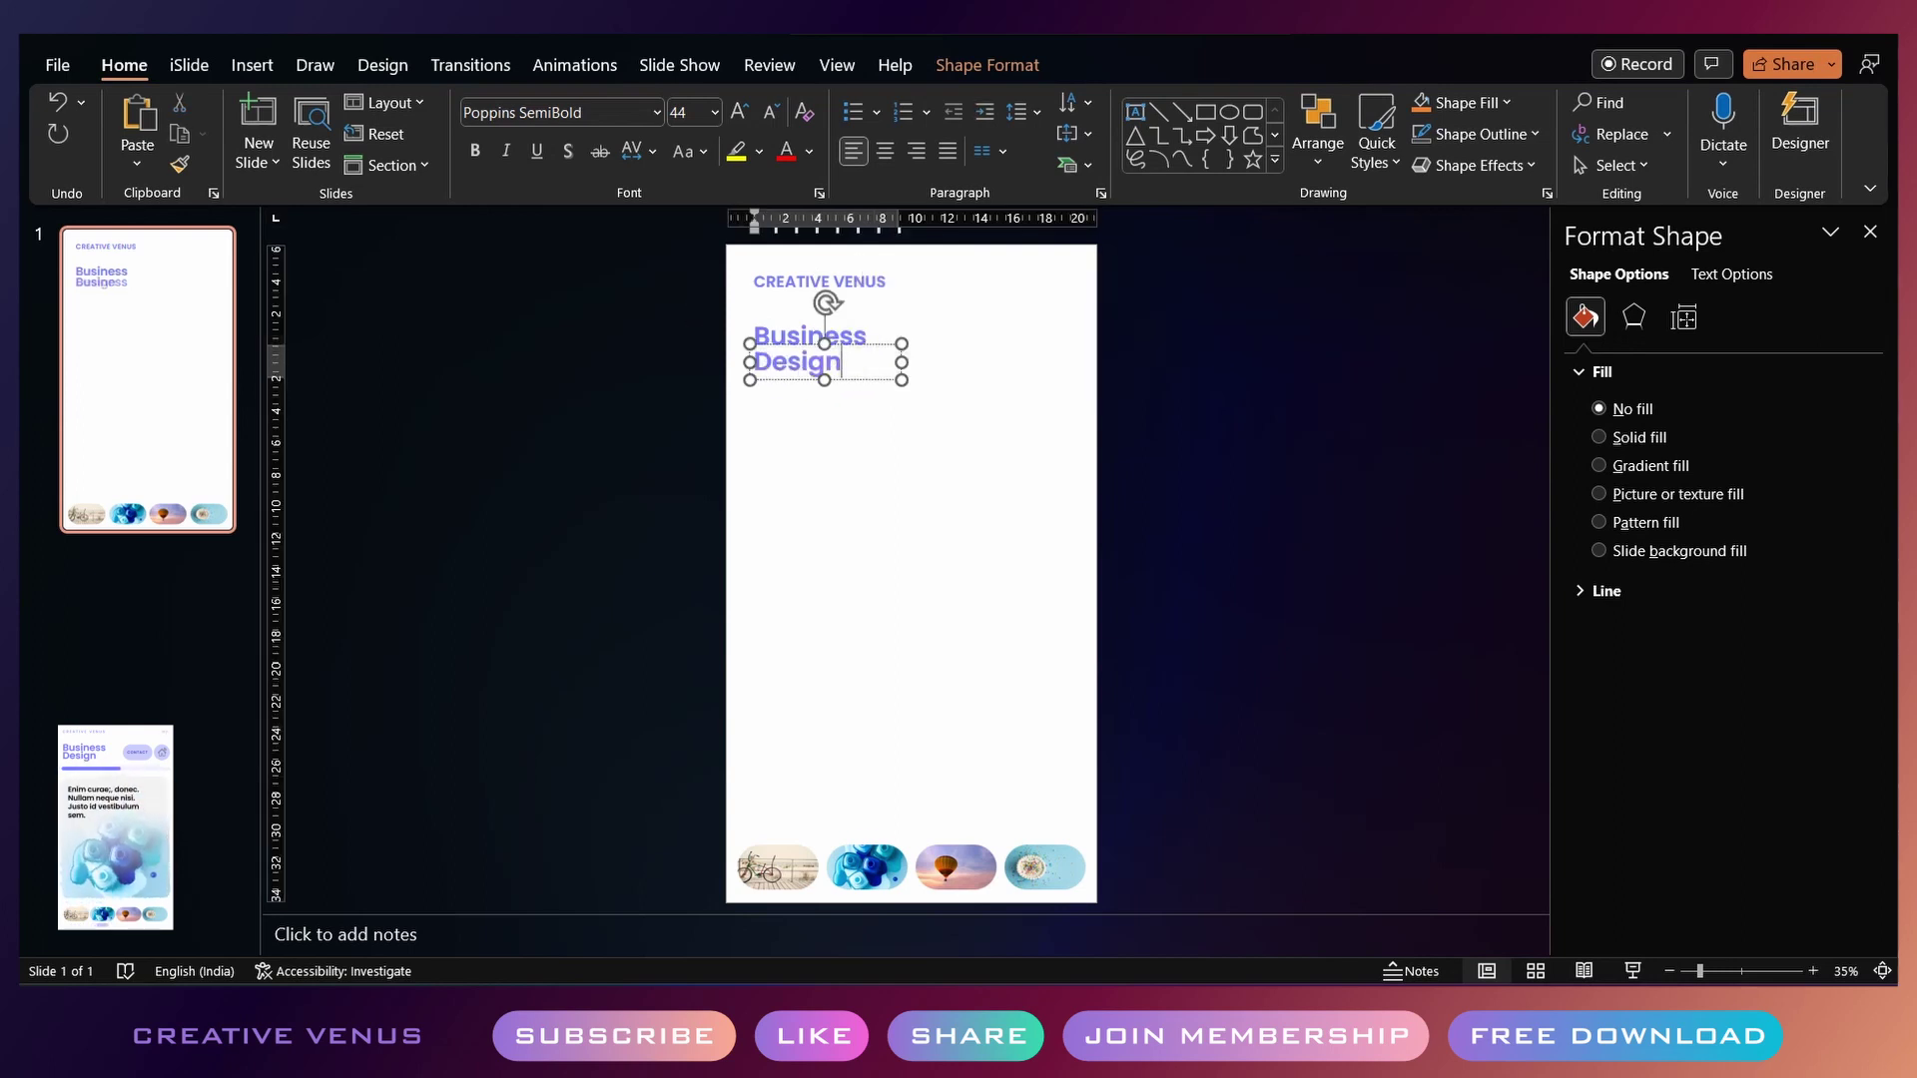
key("ctrl+a")
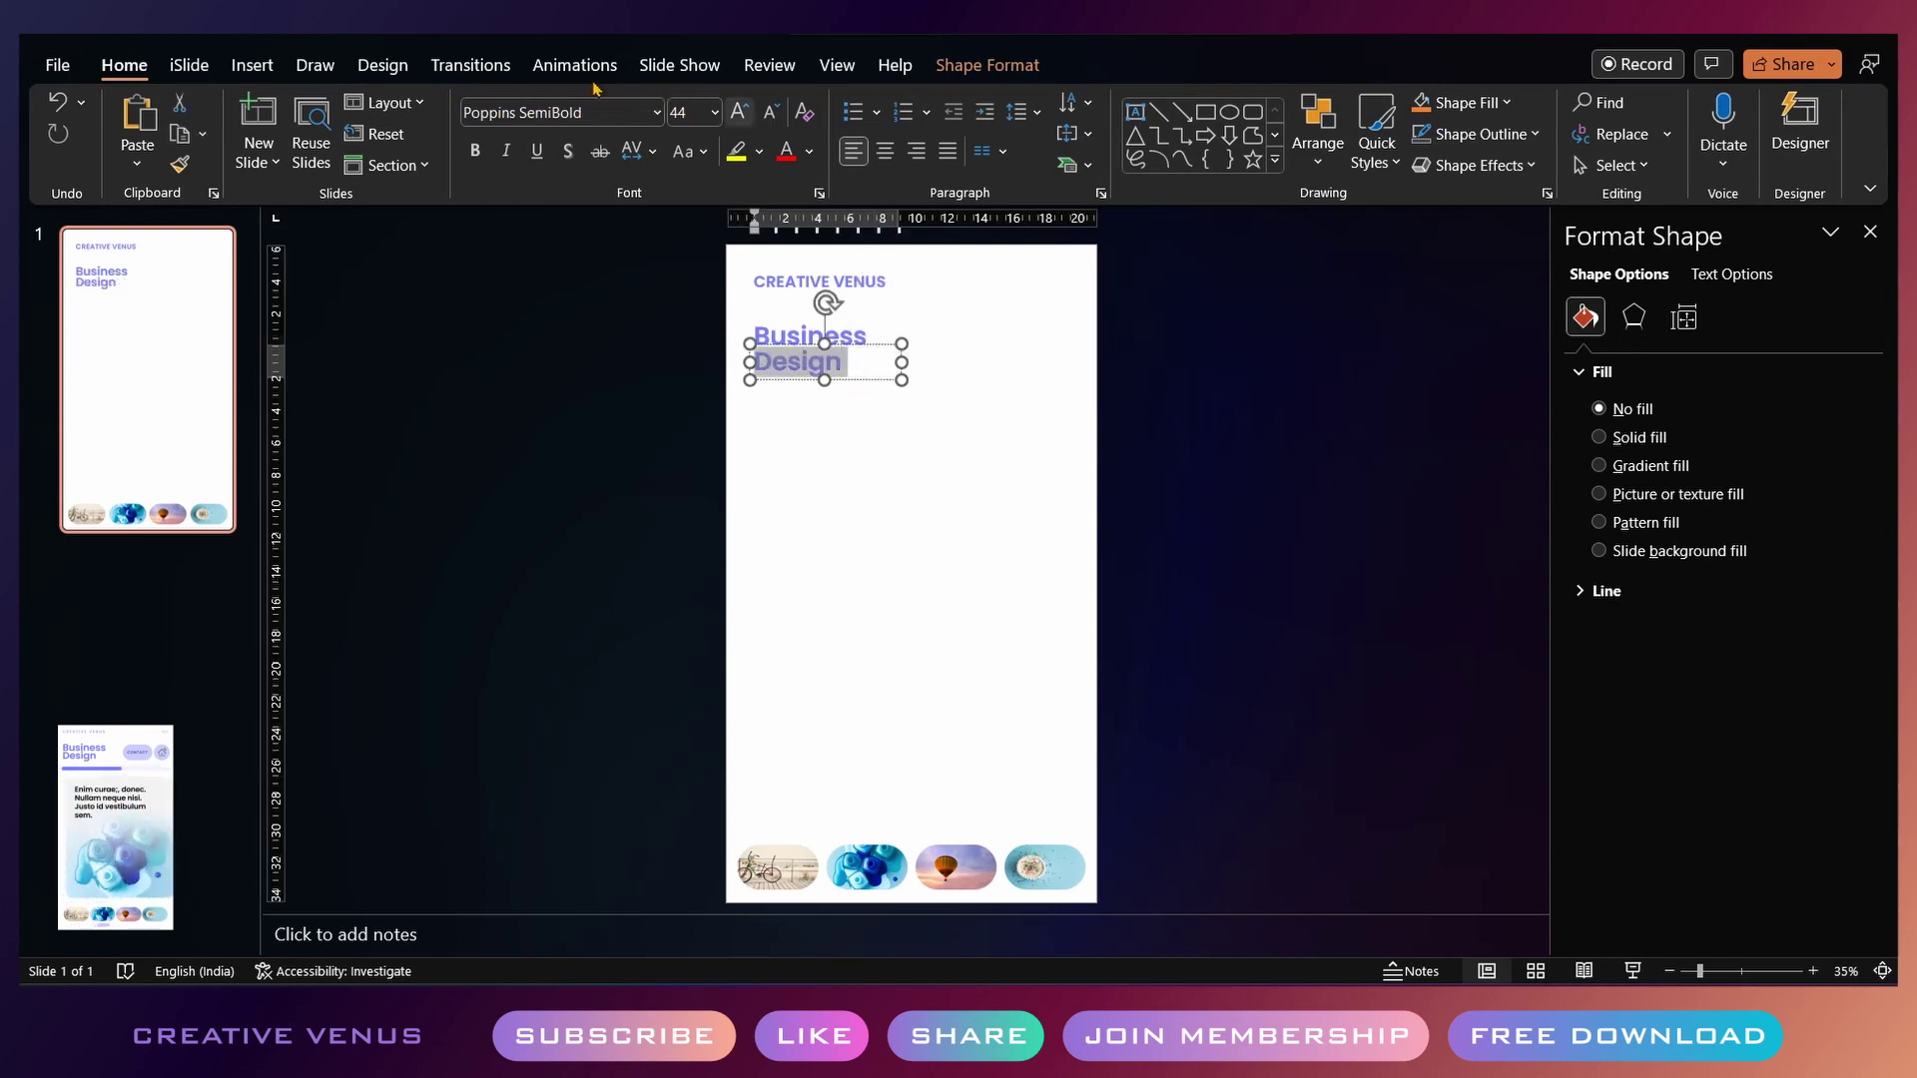
key("ctrl+shift+less")
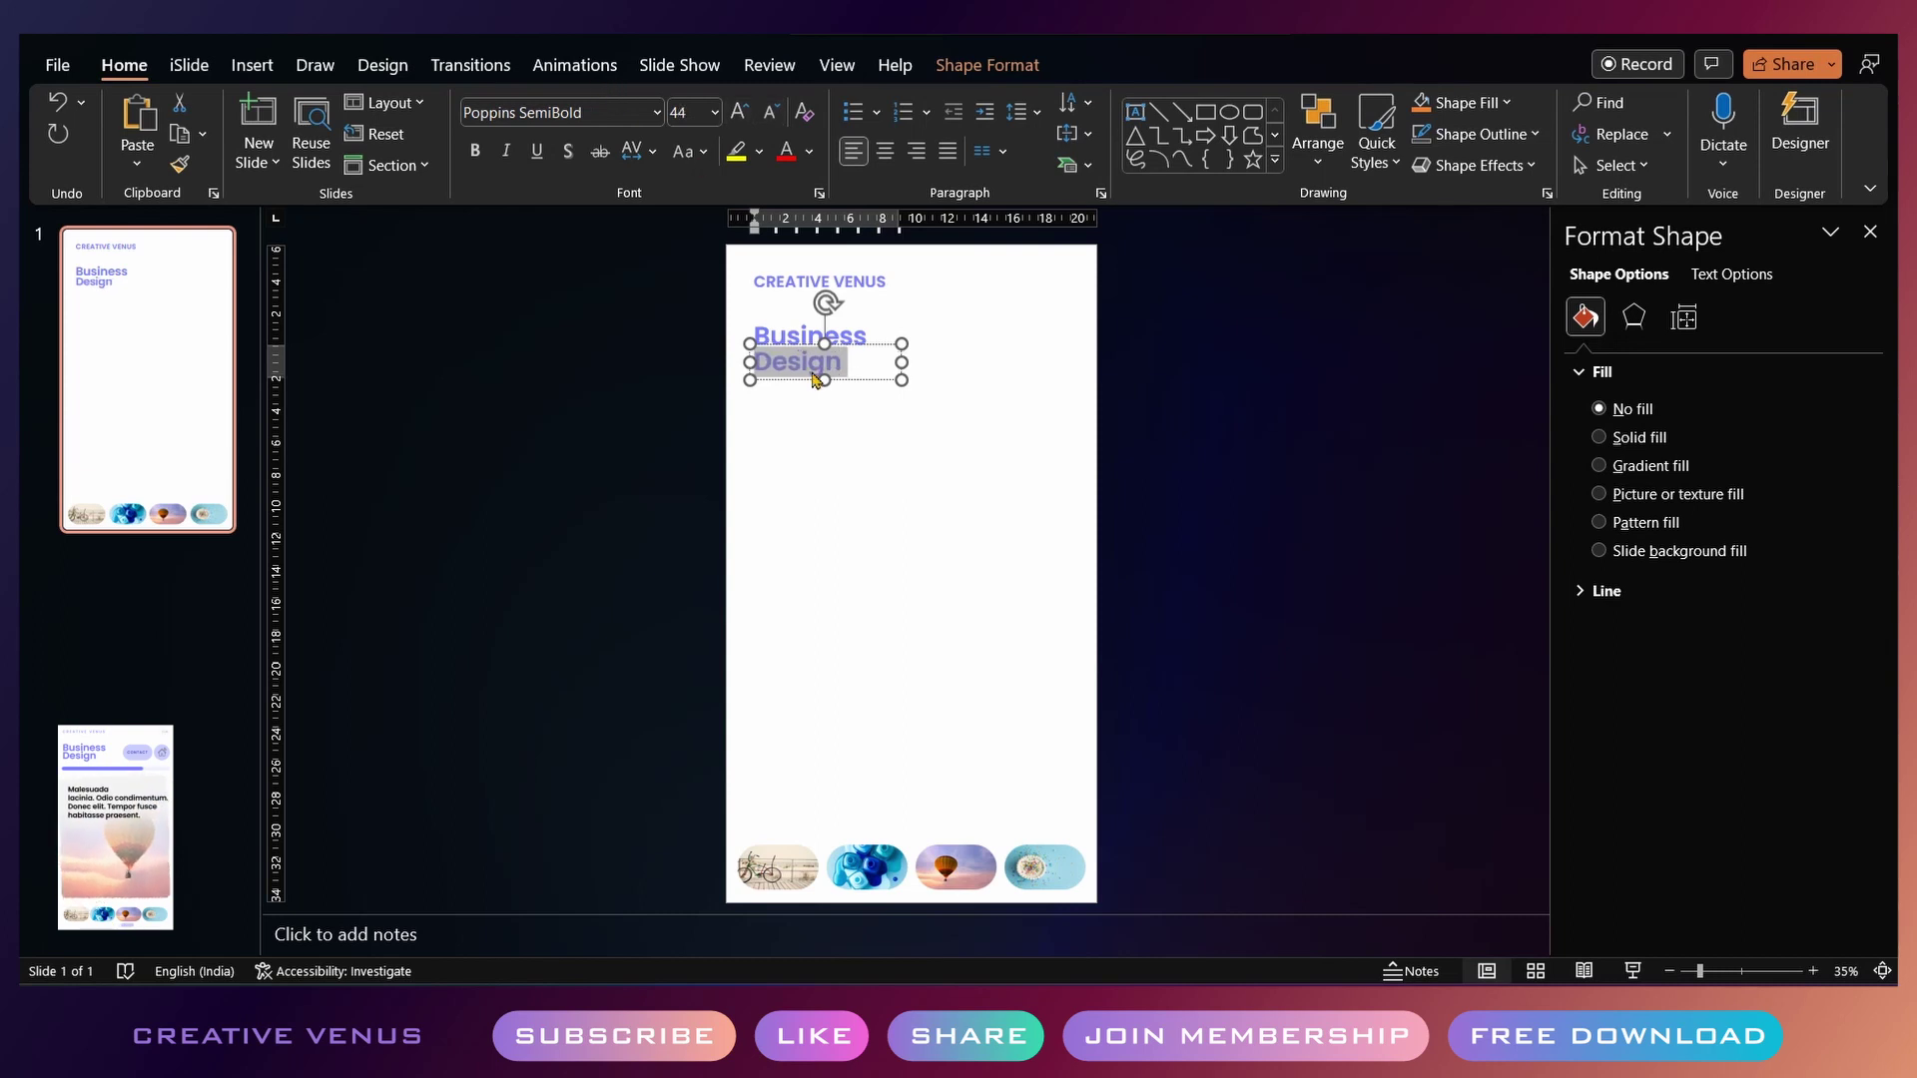
Group the Business and Design text boxes and enlarge their text to 48 pt
left_click(958, 393)
left_click_drag(1193, 487, 629, 282)
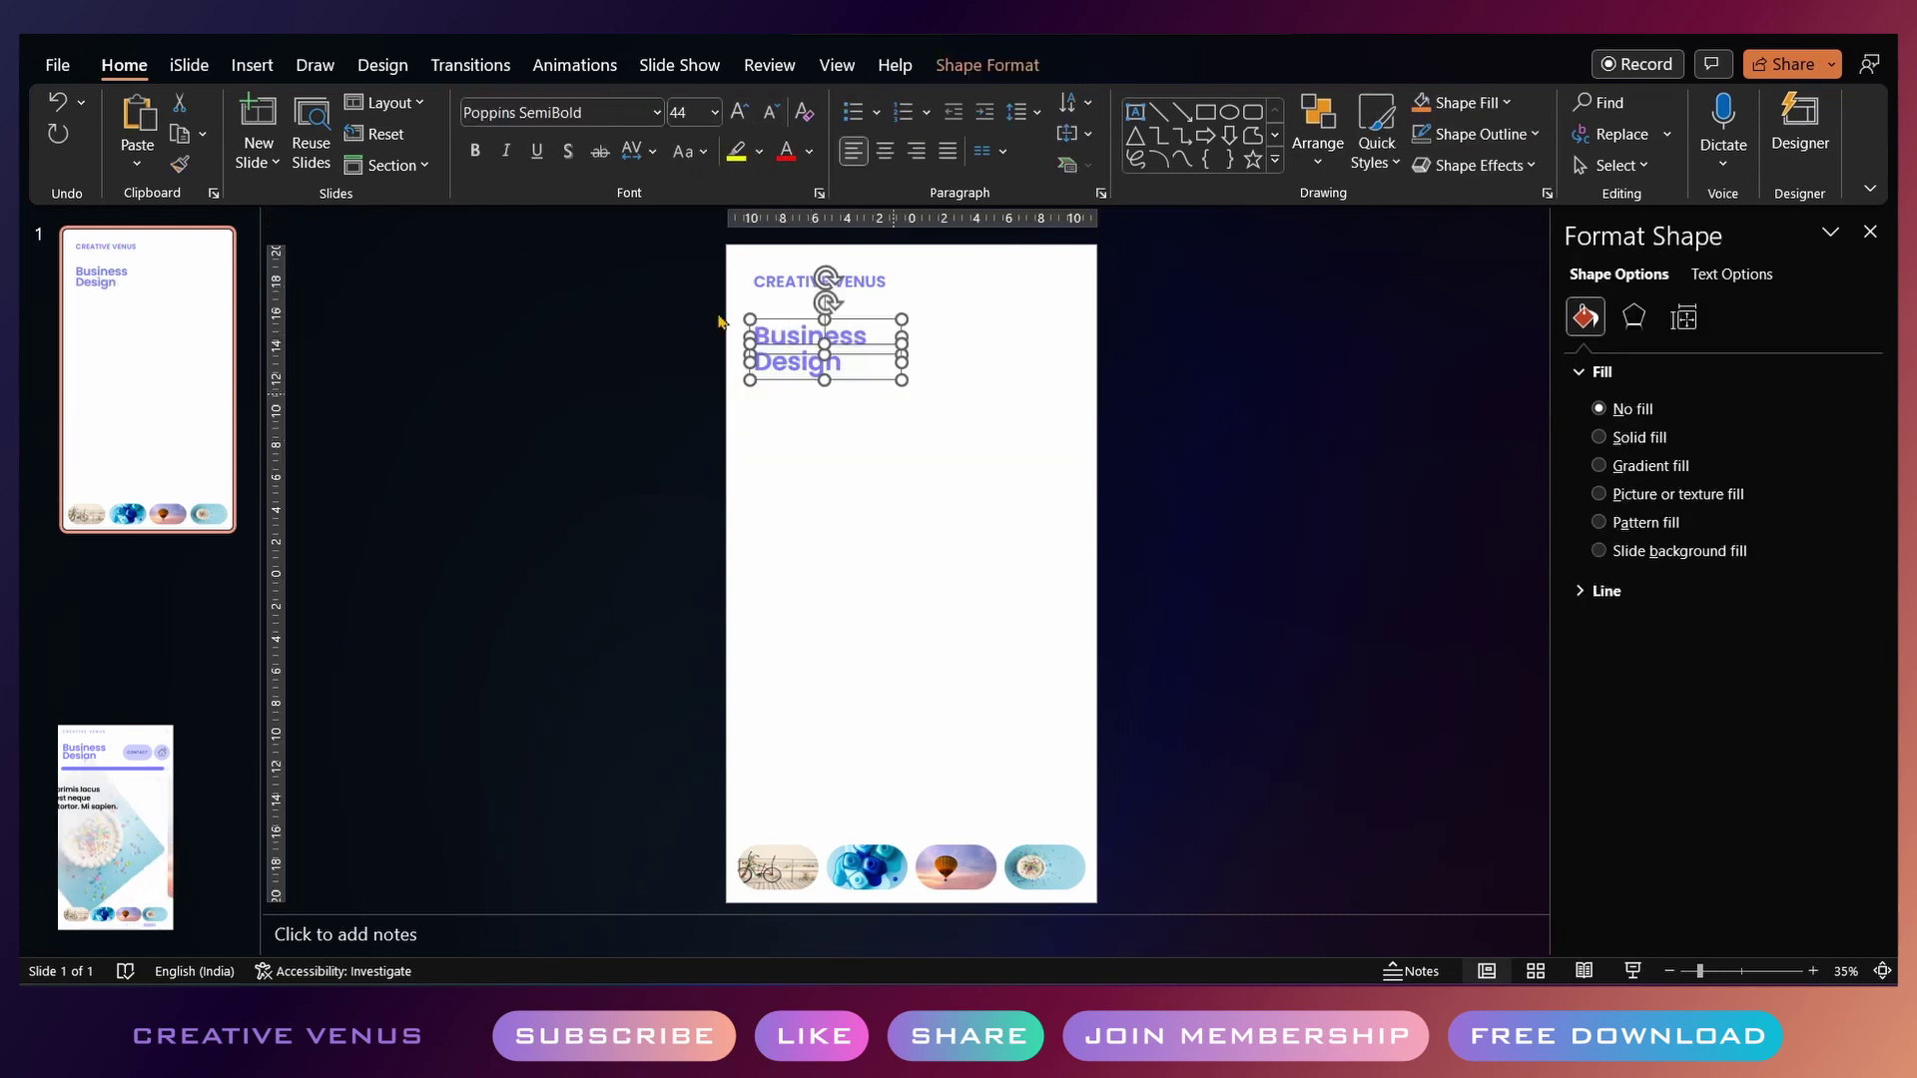
key("ctrl+g")
key("ctrl+shift+greater")
left_click(689, 295)
Draw a rounded rectangle about 24 cm tall and 21.5 cm wide between the heading and the row of pills
left_click(252, 65)
left_click(483, 130)
left_click(589, 232)
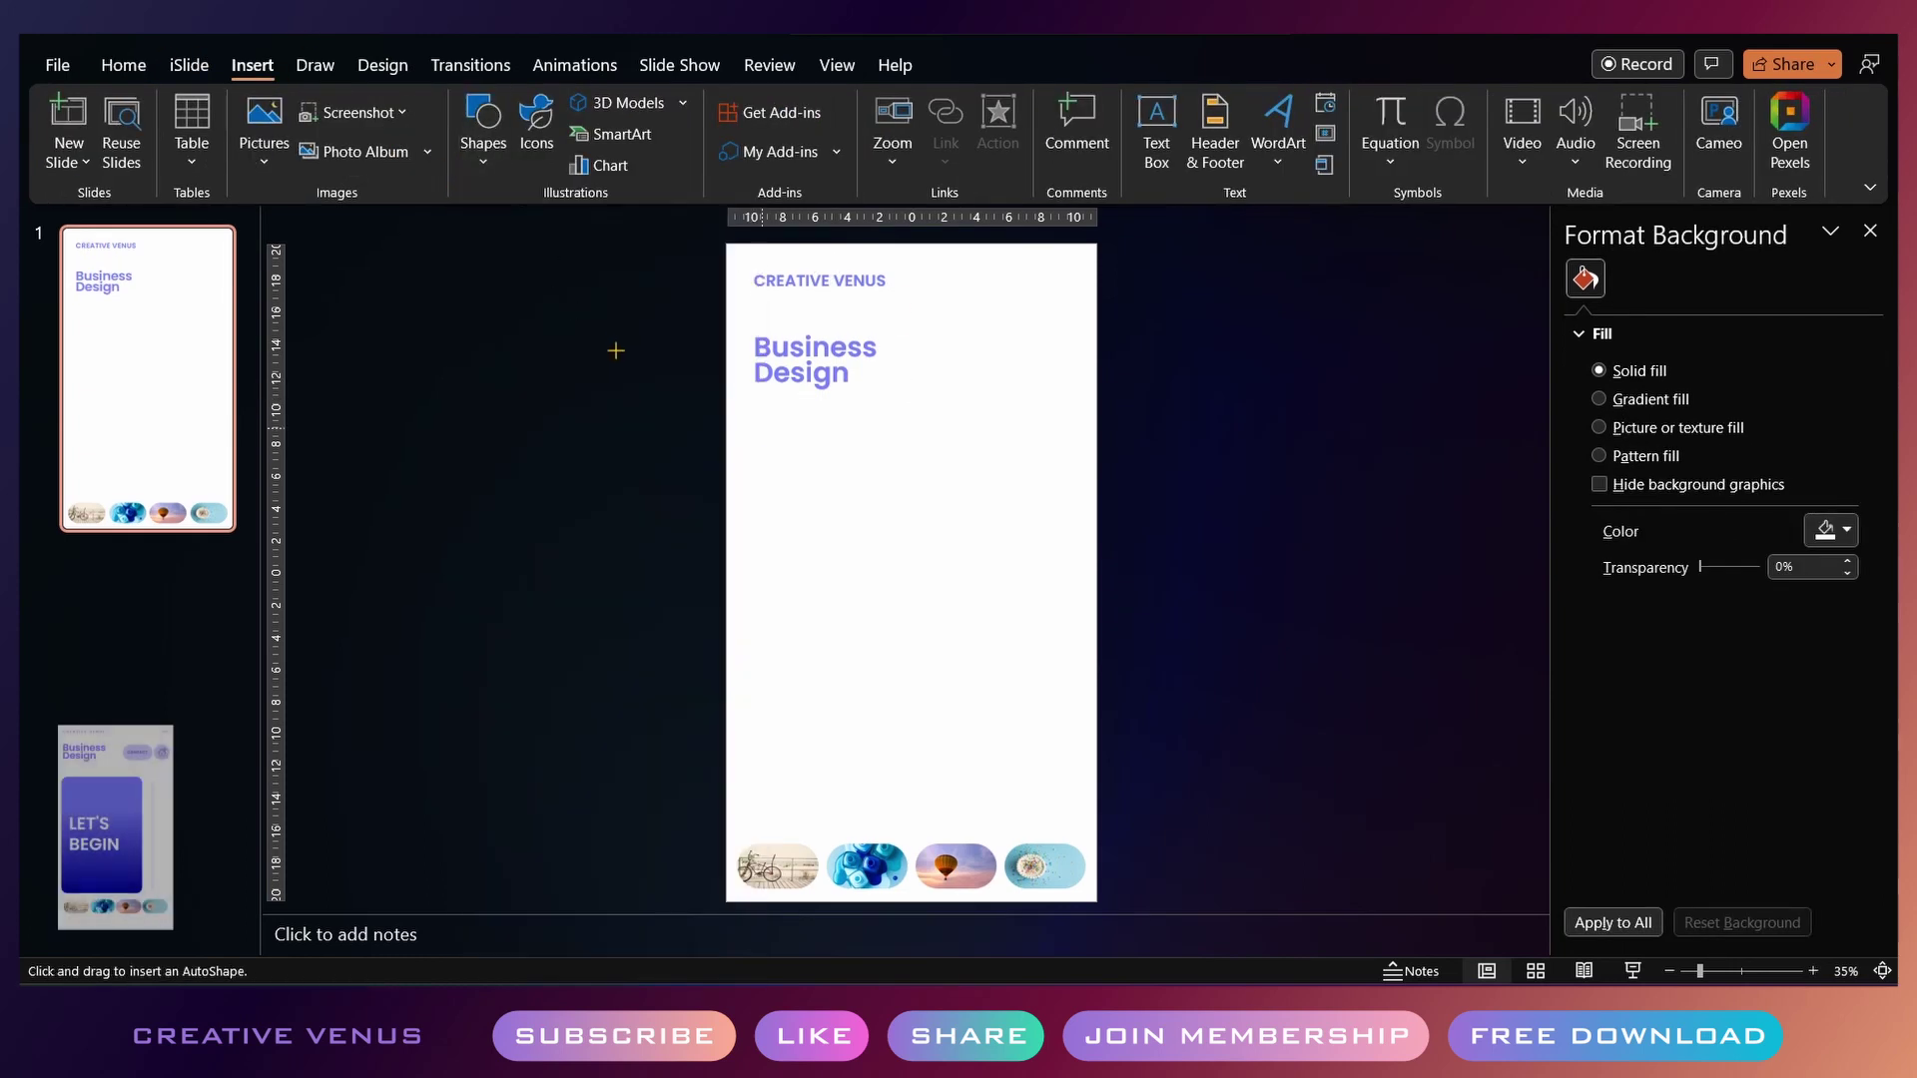
left_click_drag(762, 429, 869, 650)
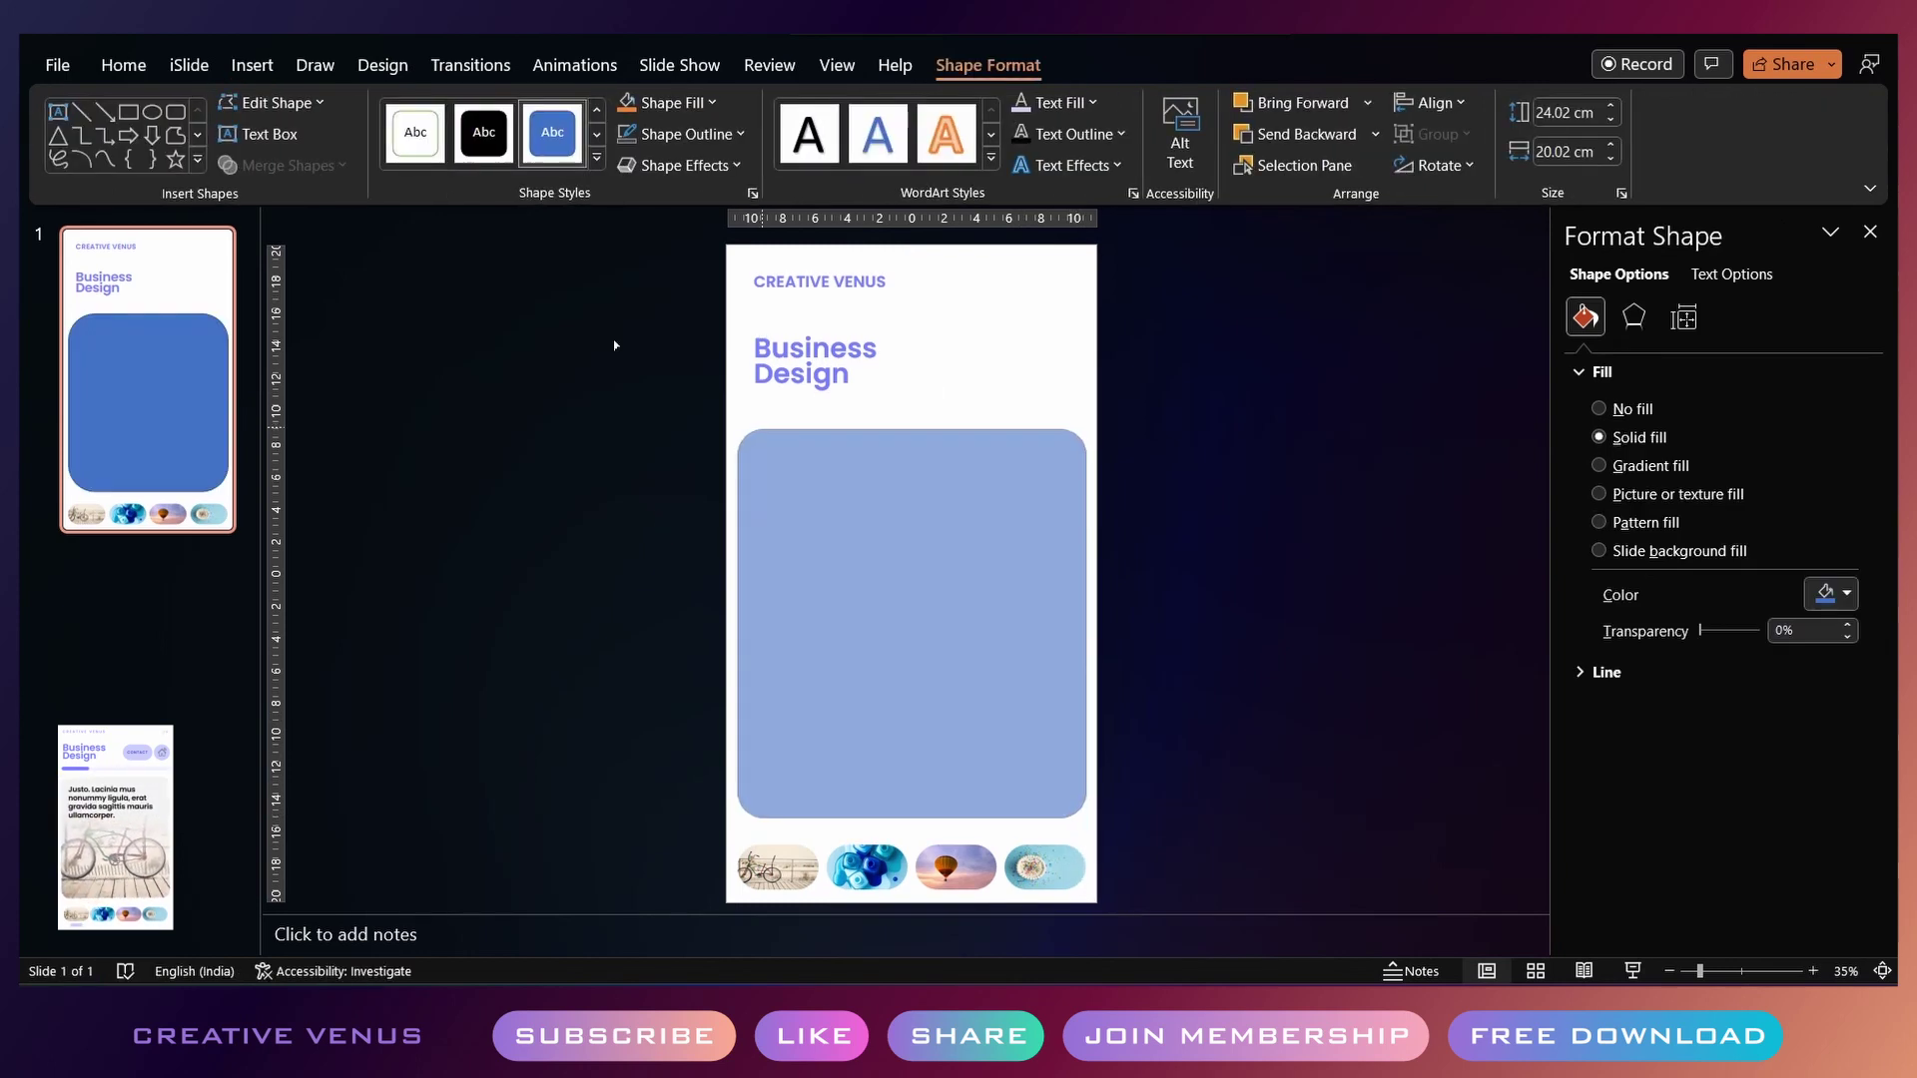
Move the Business Design group and the CREATIVE VENUS text left to line up with the rectangle's left edge
left_click_drag(616, 345, 629, 318)
left_click(636, 320)
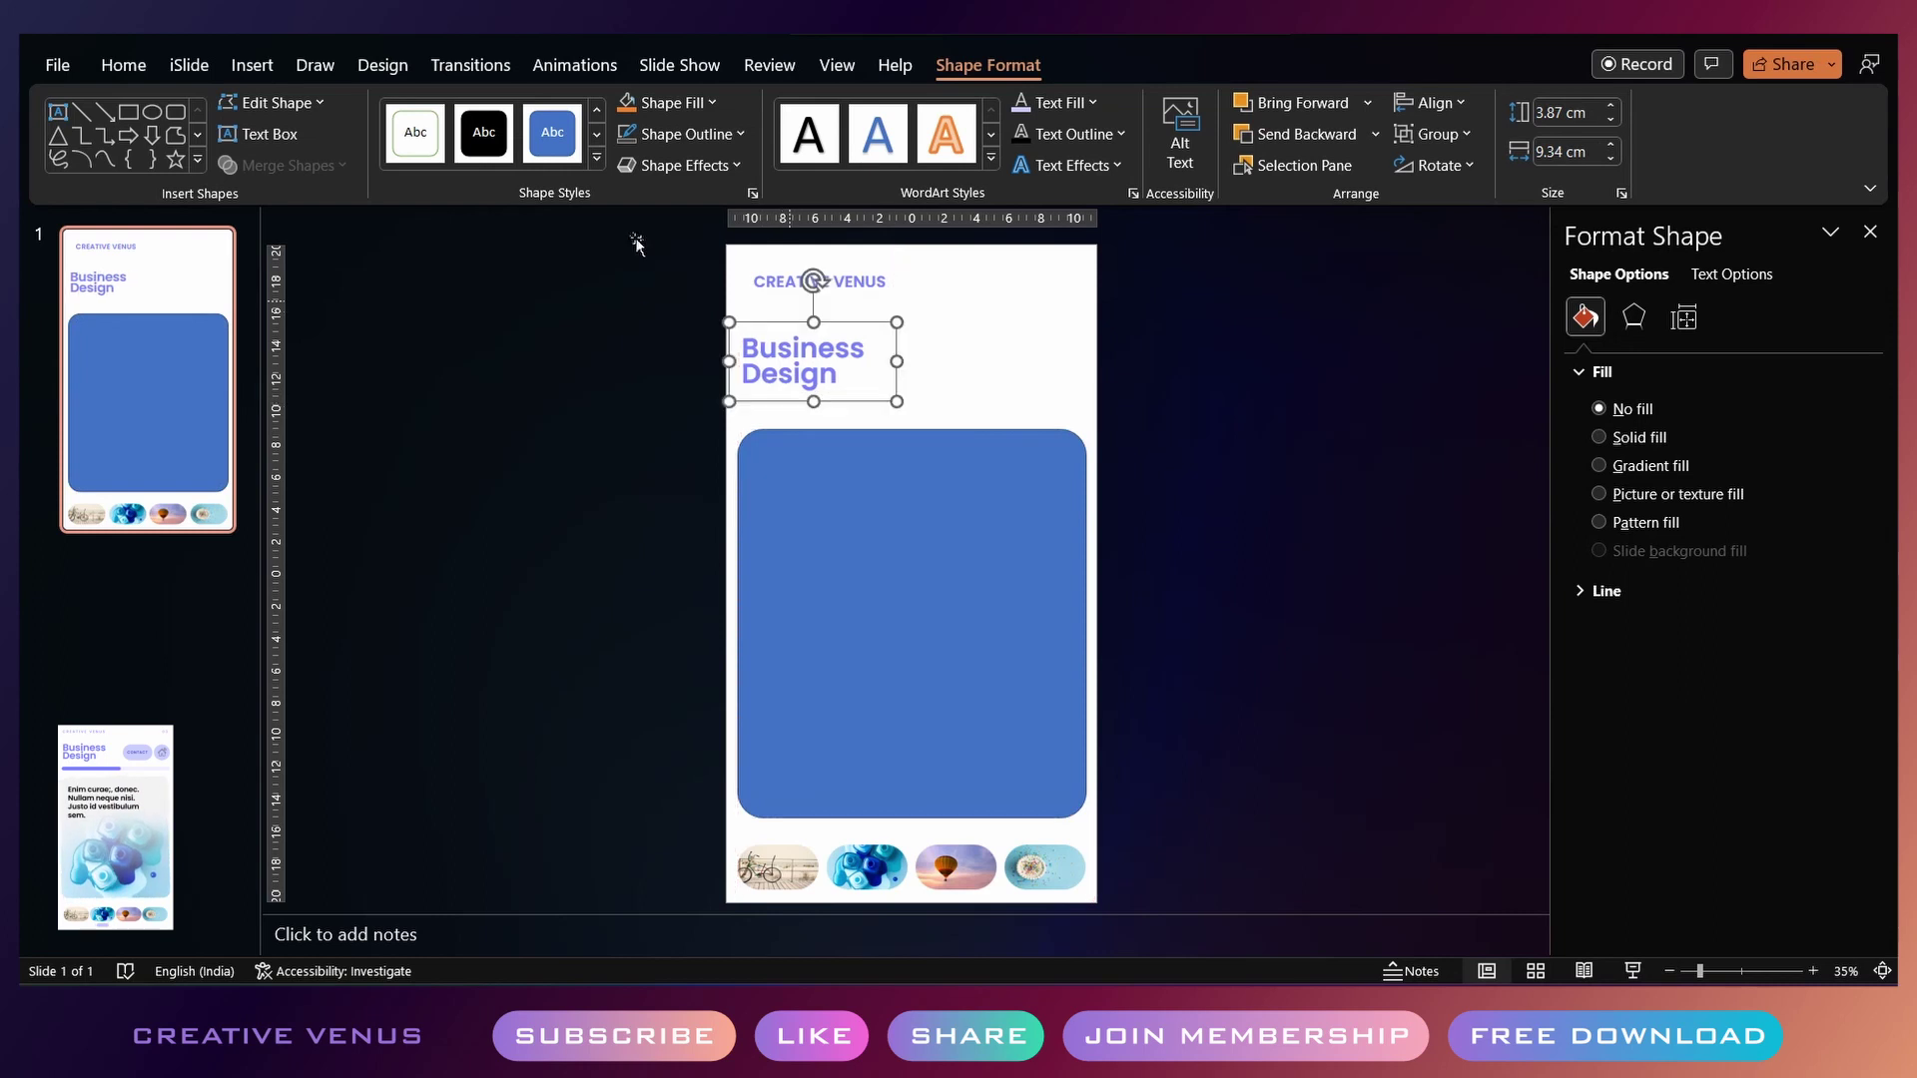
left_click(637, 242)
Fill the large rounded rectangle with the bicycle picture and set the fill's right offset to -79%
left_click(912, 623)
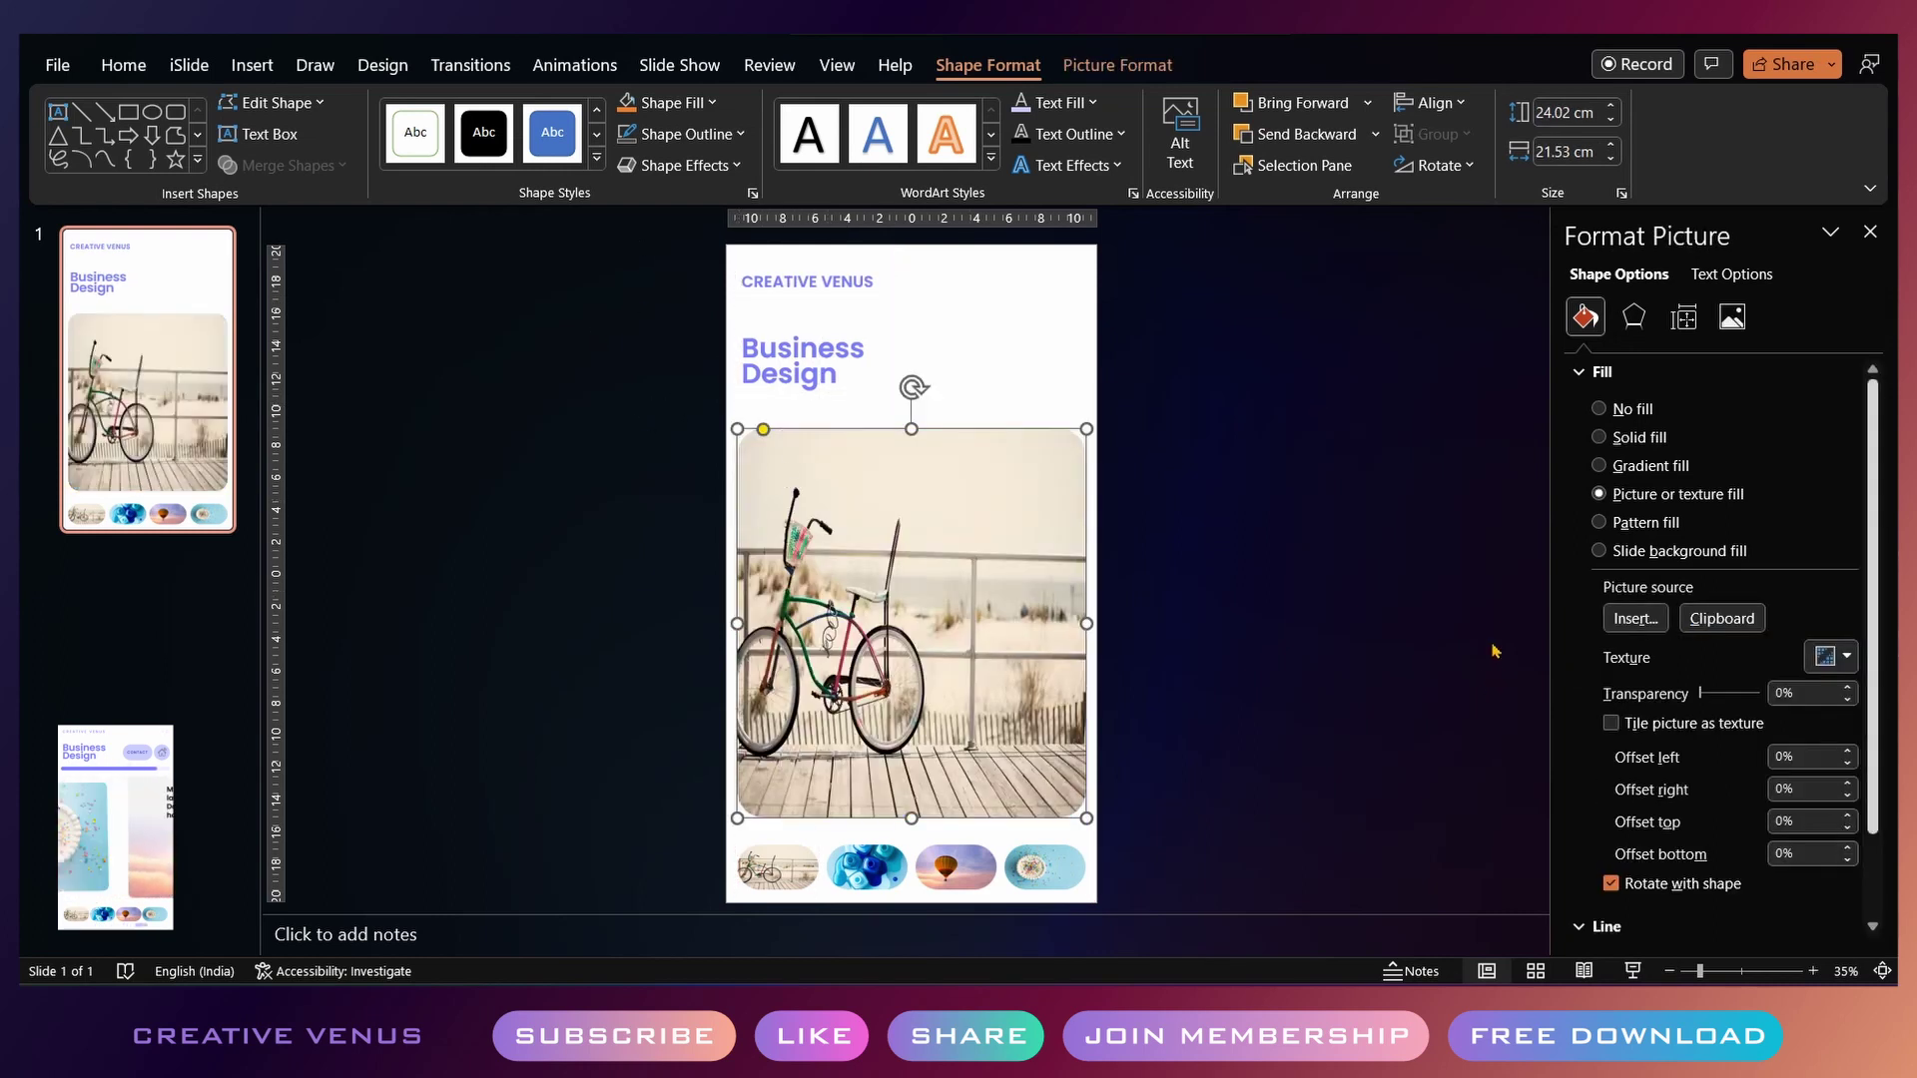
key("Down")
key("Down")
key("Down")
key("Down")
key("Down")
key("Down")
key("Down")
key("Down")
key("Down")
key("Down")
key("Down")
key("Down")
key("Down")
key("Down")
key("Down")
key("Down")
key("Down")
key("Down")
key("Down")
key("Down")
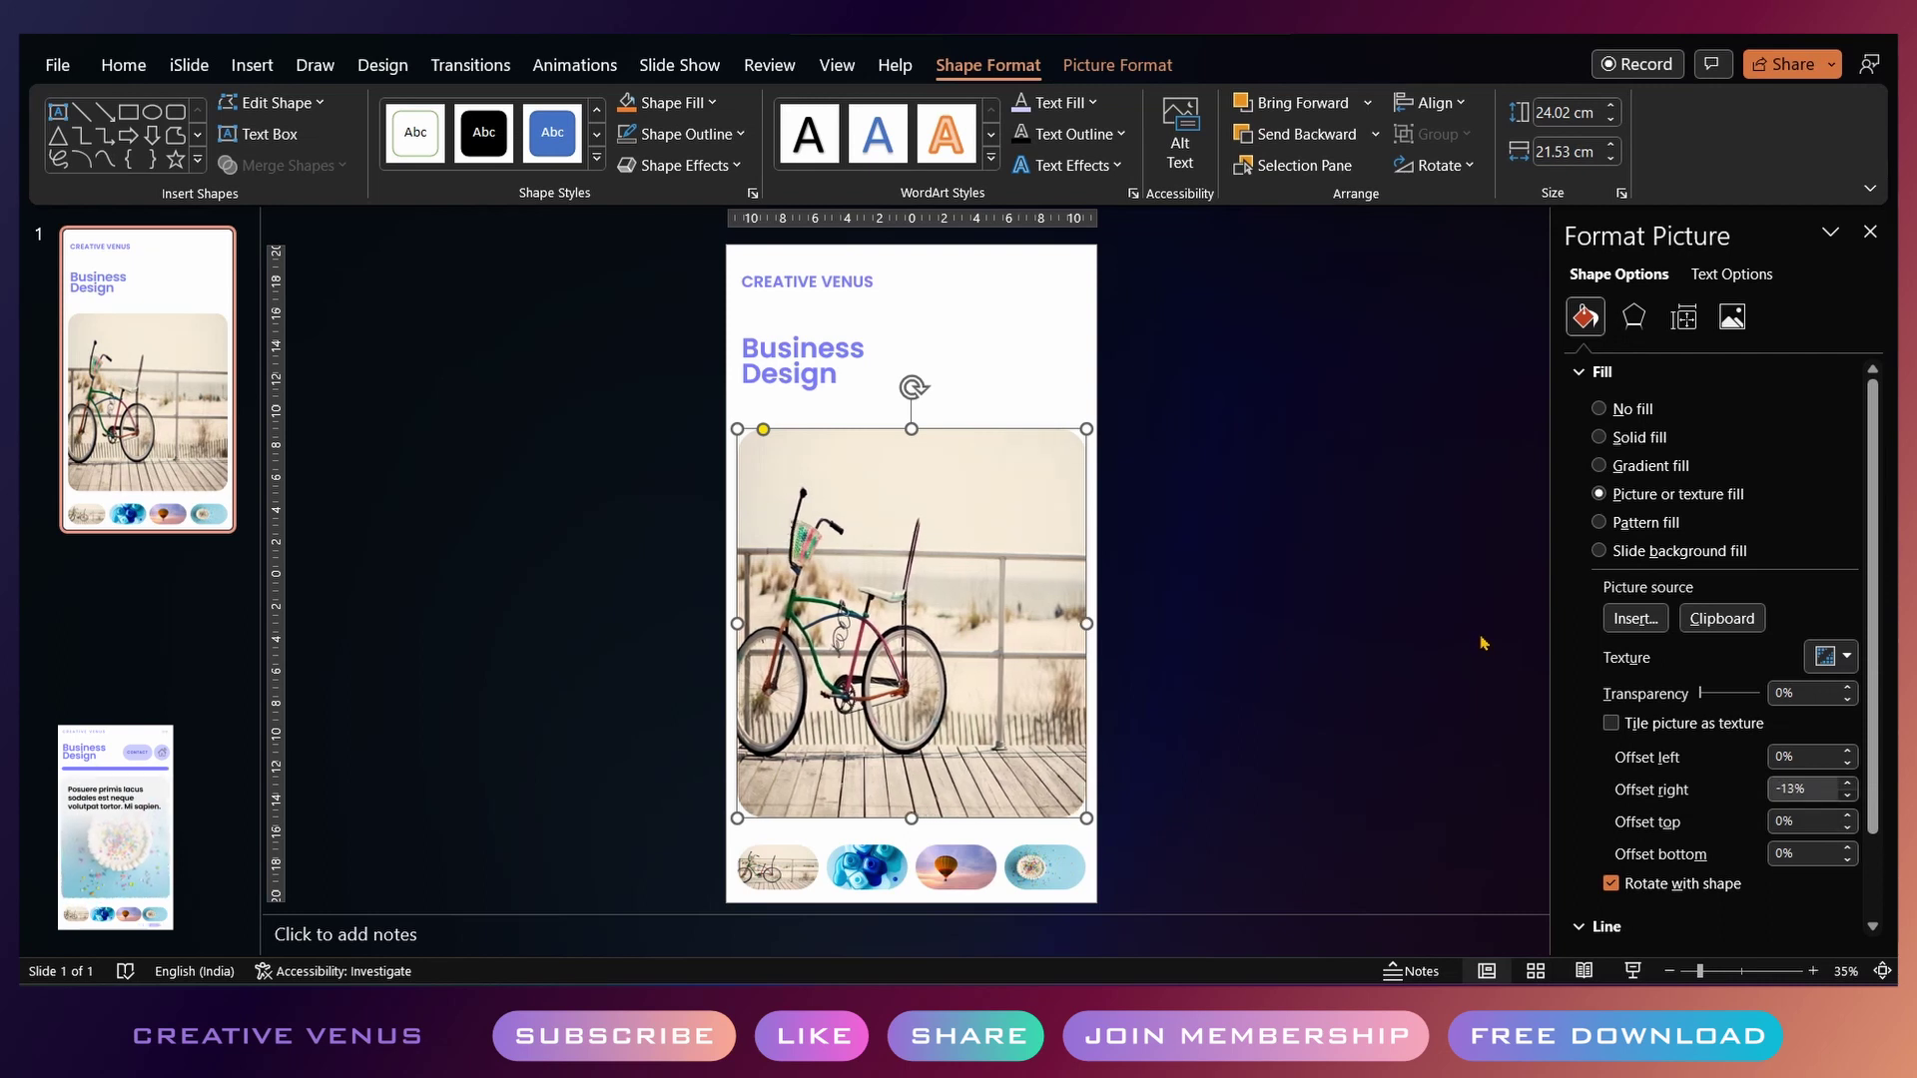
key("Down")
key("Down")
key("Down")
key("Down")
key("Down")
key("Down")
key("Down")
key("Down")
key("Down")
key("Down")
key("Down")
key("Down")
key("Down")
key("Down")
key("Down")
key("Down")
key("Down")
key("Down")
key("Down")
key("Down")
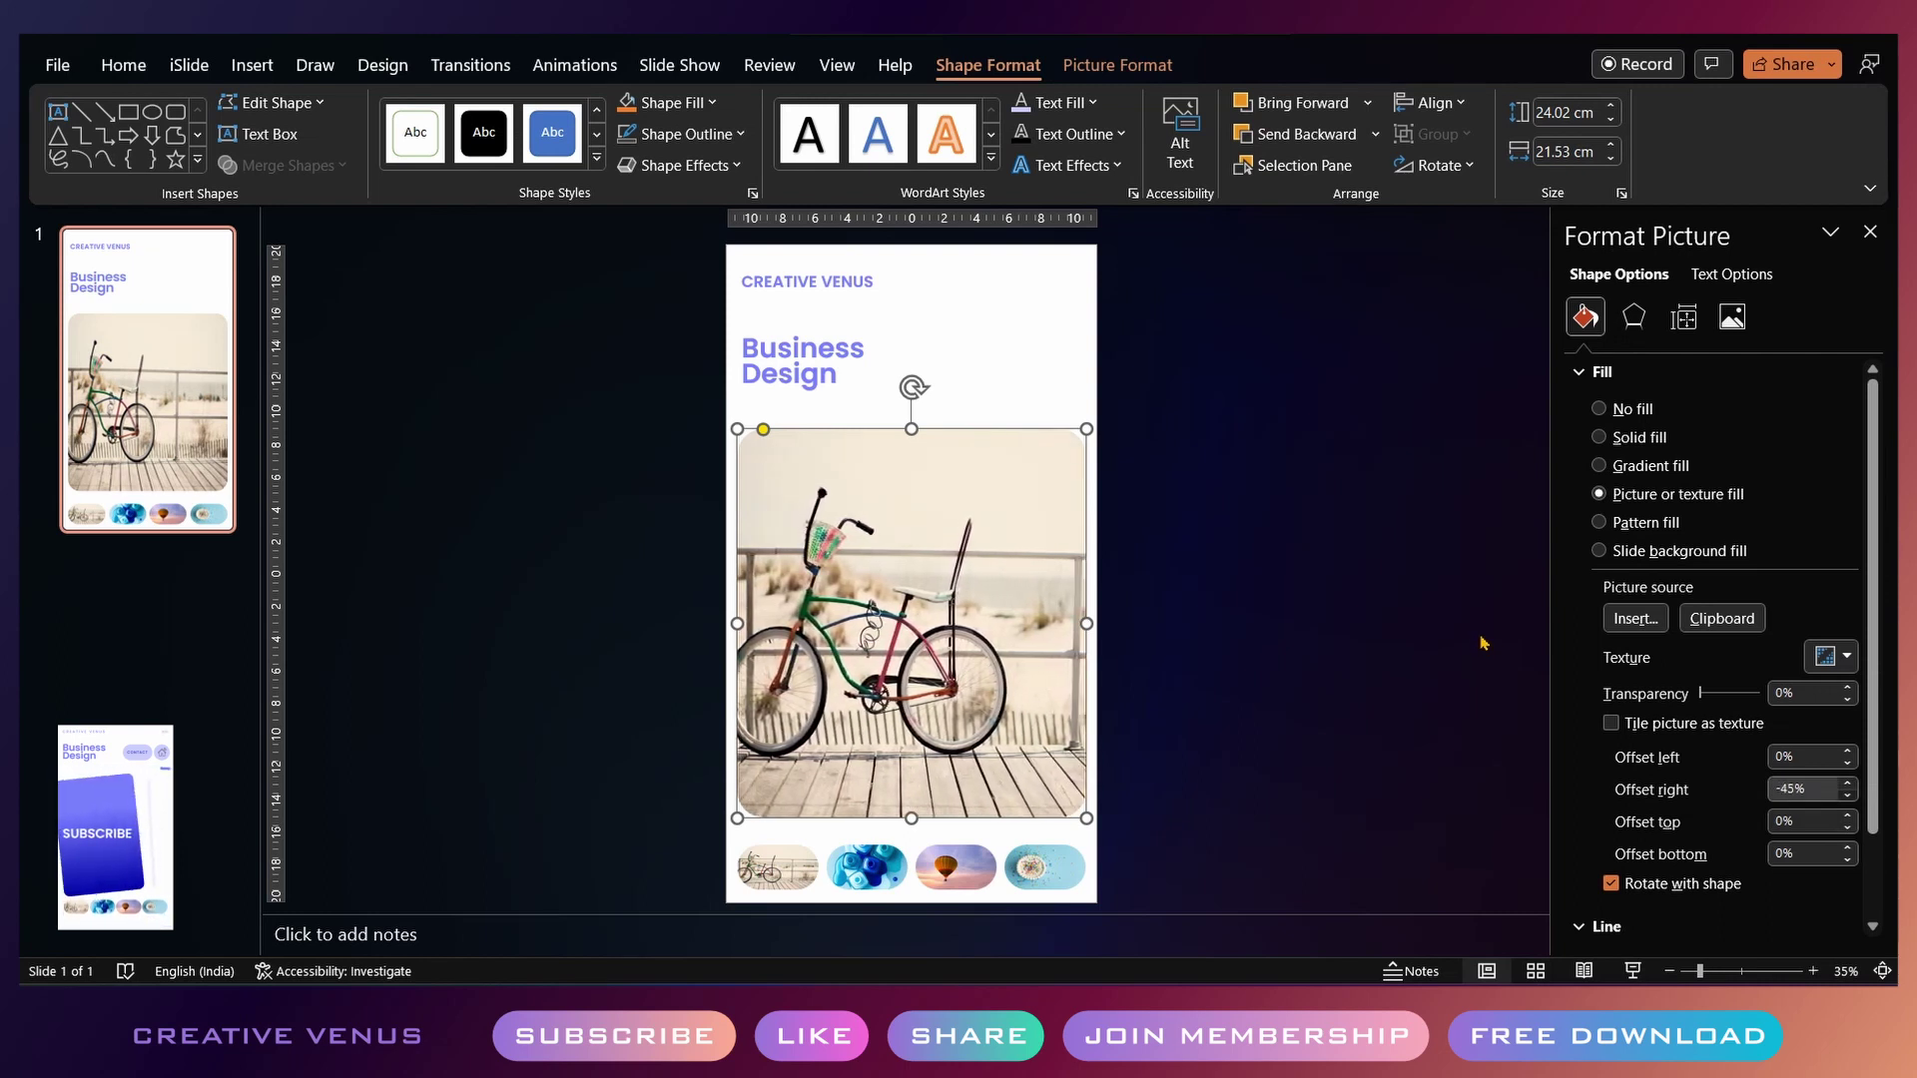
key("Down")
key("Down")
key("Down")
key("Down")
key("Down")
key("Down")
key("Down")
key("Down")
key("Down")
key("Down")
key("Down")
key("Down")
key("Down")
key("Down")
key("Down")
key("Down")
key("Down")
key("Down")
key("Down")
key("Down")
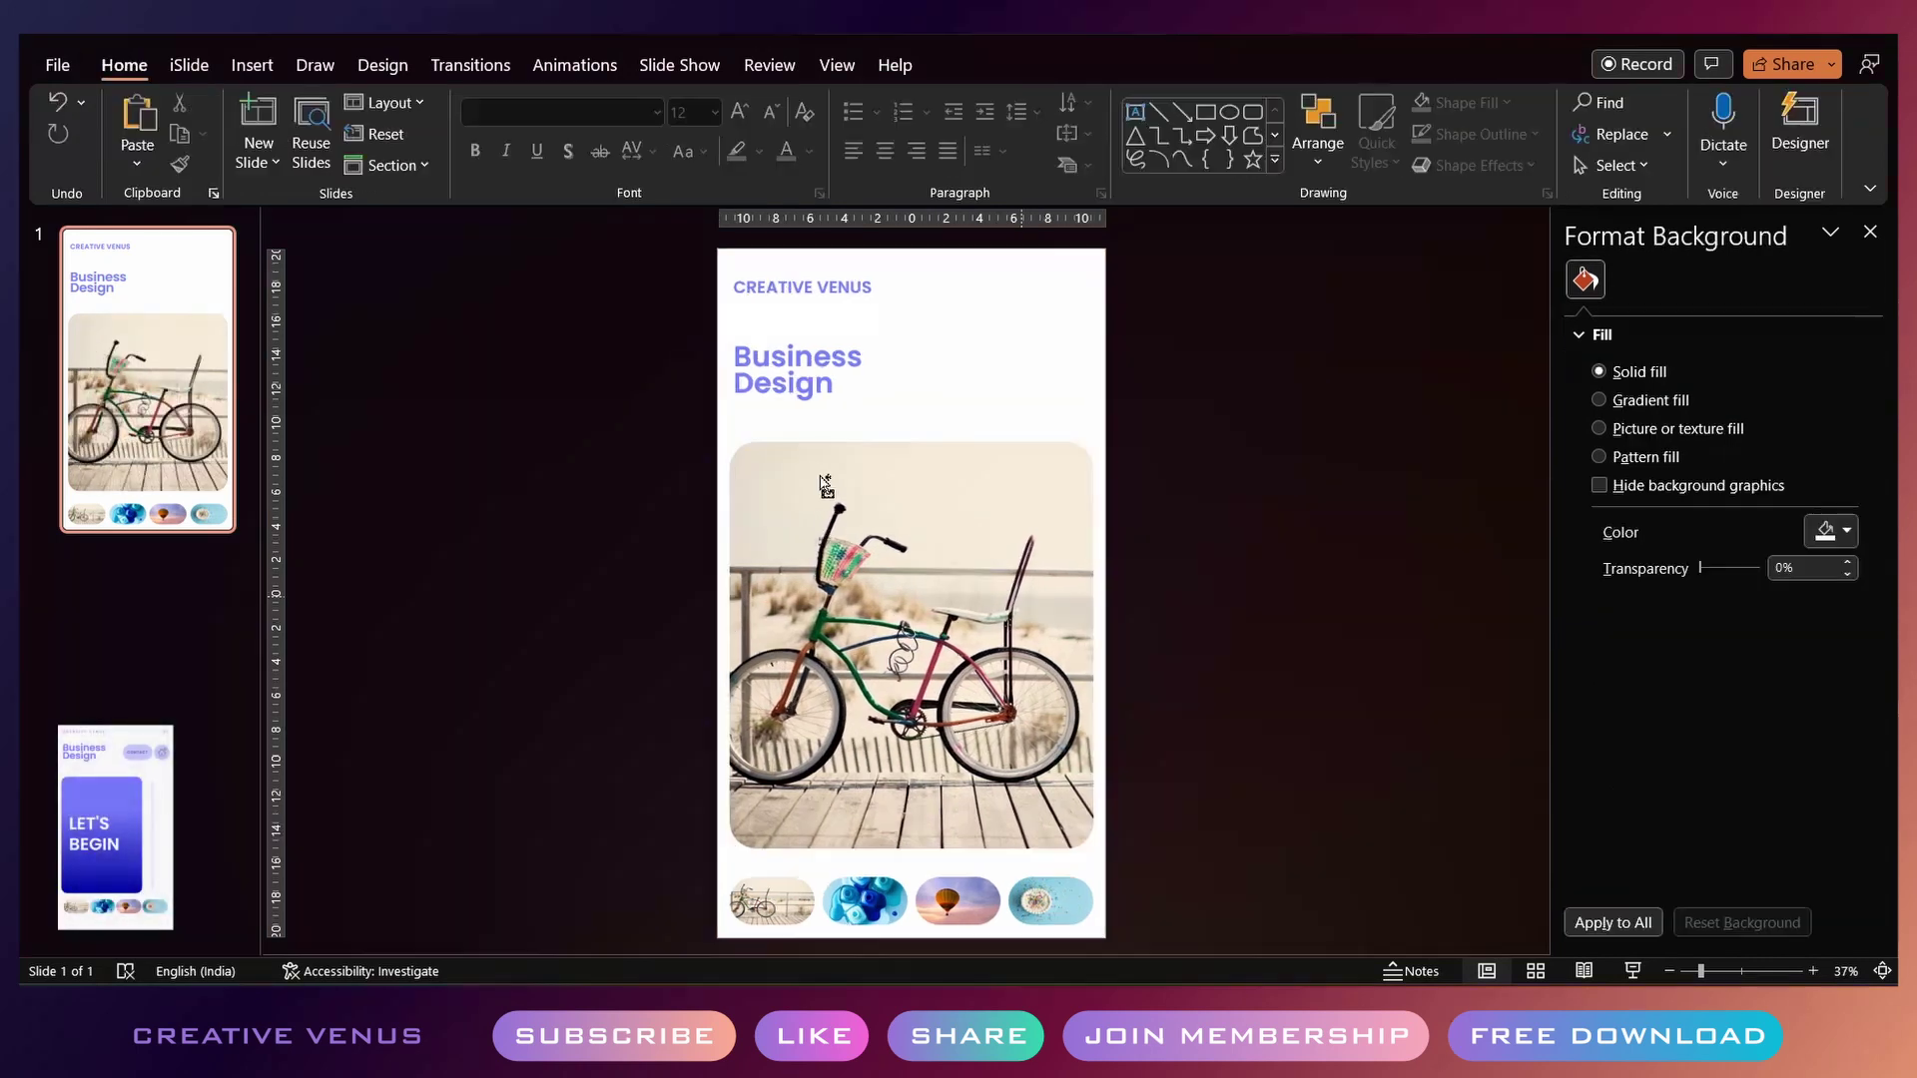
Paste the copied placeholder paragraph onto the upper part of the bicycle picture and set its font to Poppins SemiBold
key("ctrl+v")
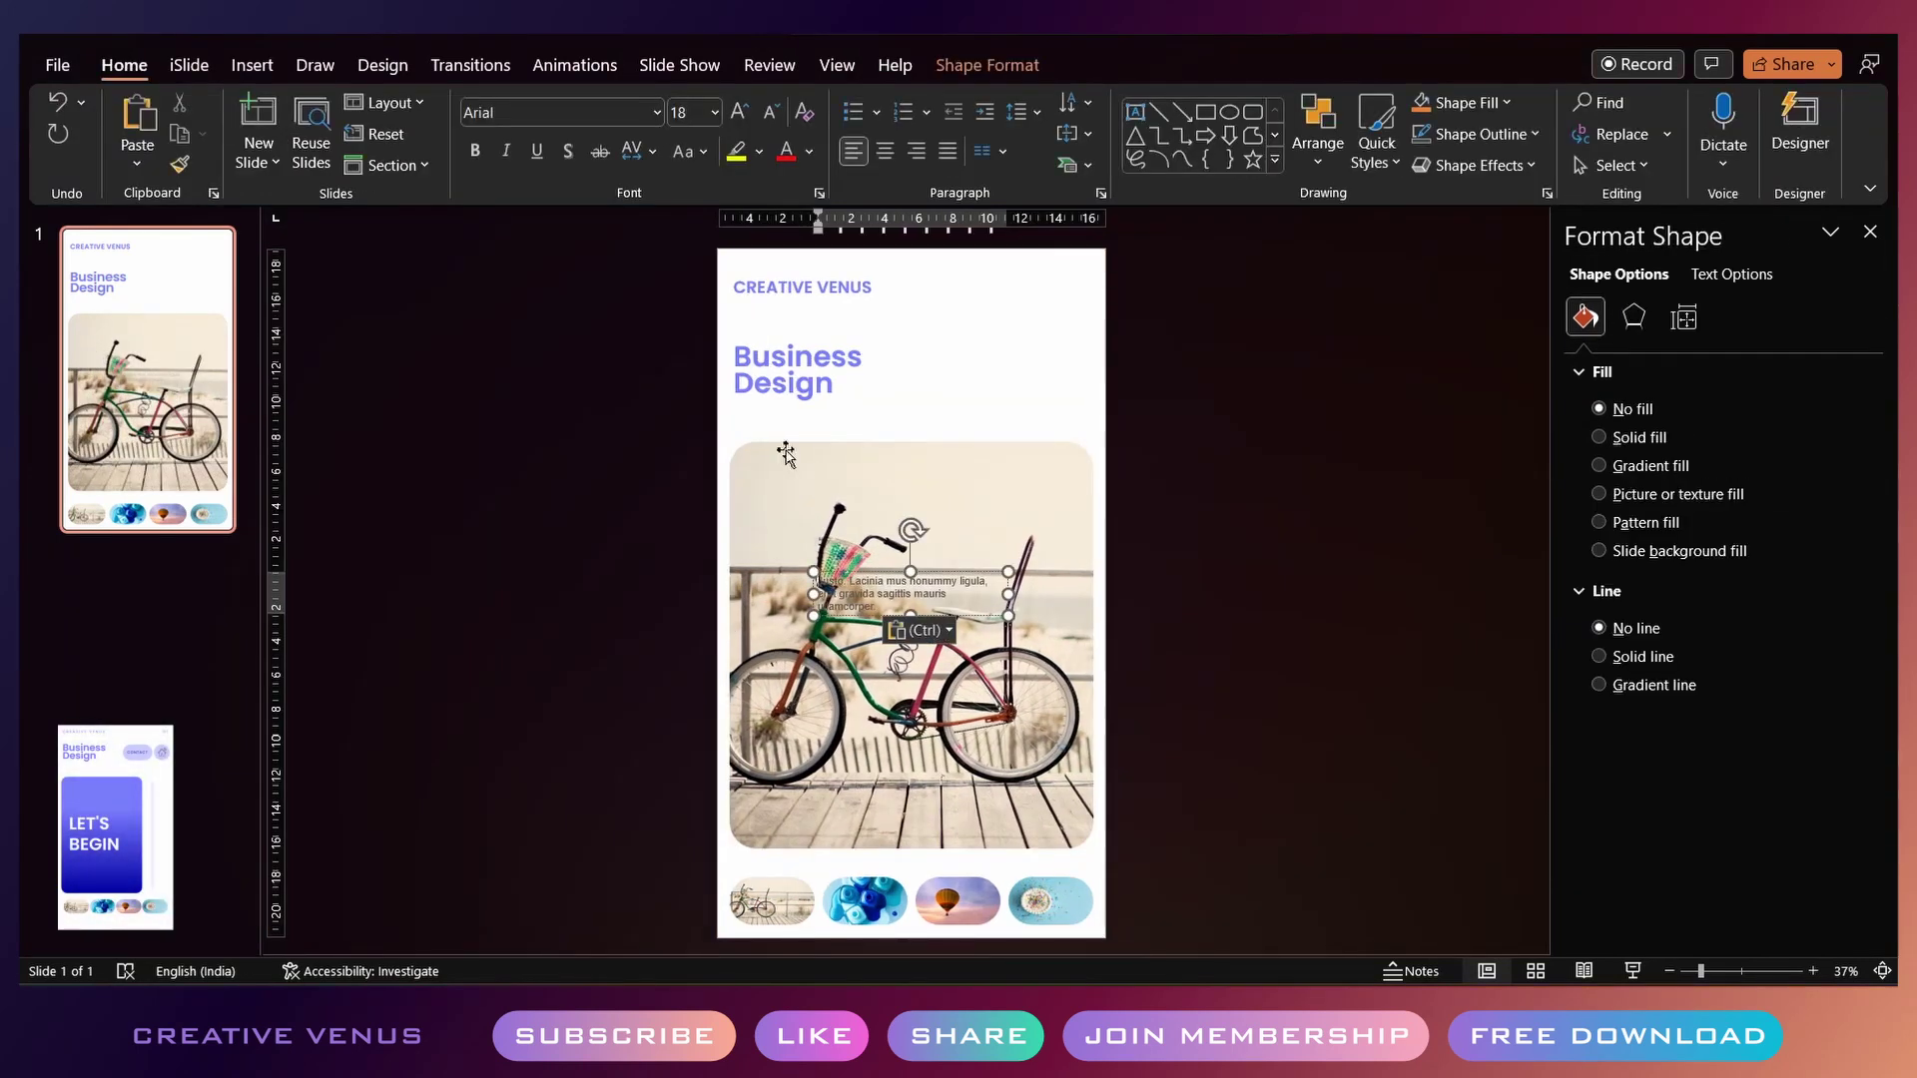
left_click_drag(975, 573, 952, 497)
left_click(537, 114)
type("Poppins SemiBold")
key("Return")
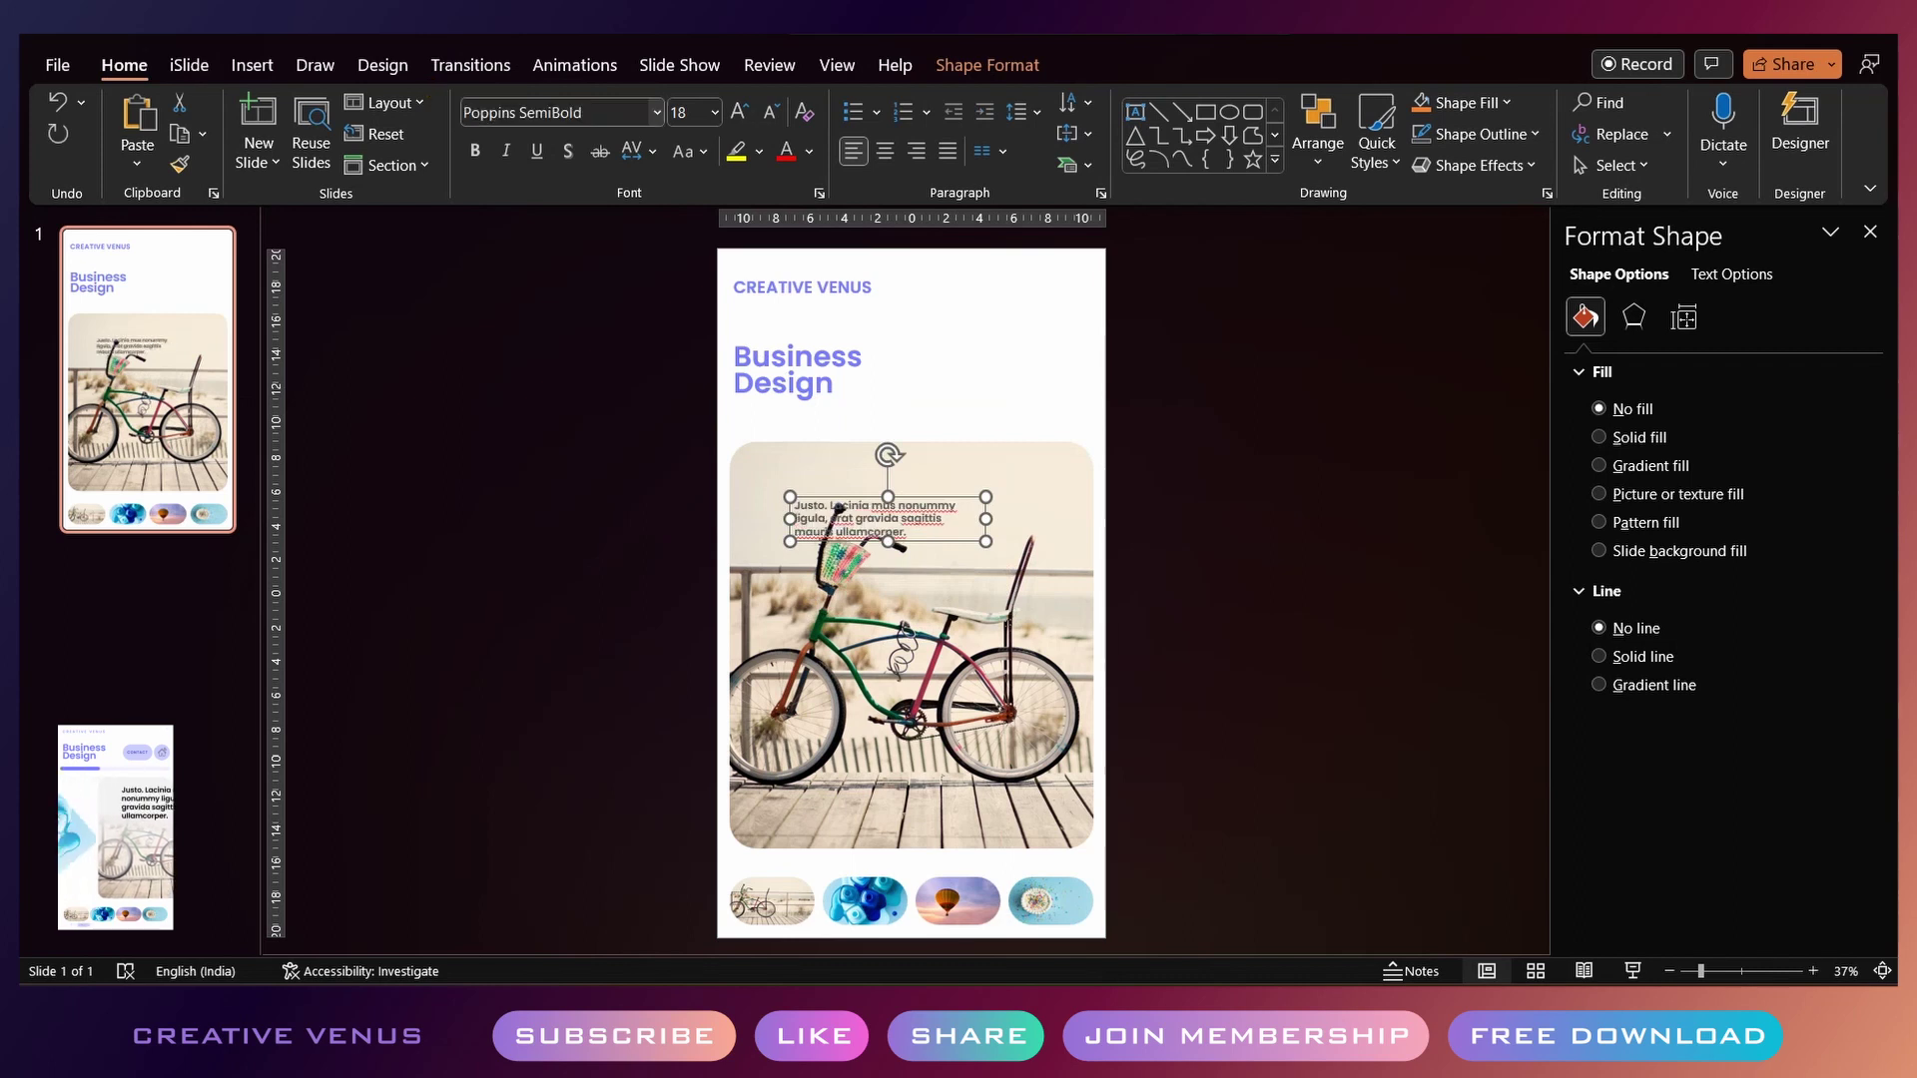
Enlarge the paragraph text to 40 pt and widen its text box to nearly the picture's width
key("ctrl+a")
left_click_drag(911, 543, 733, 425)
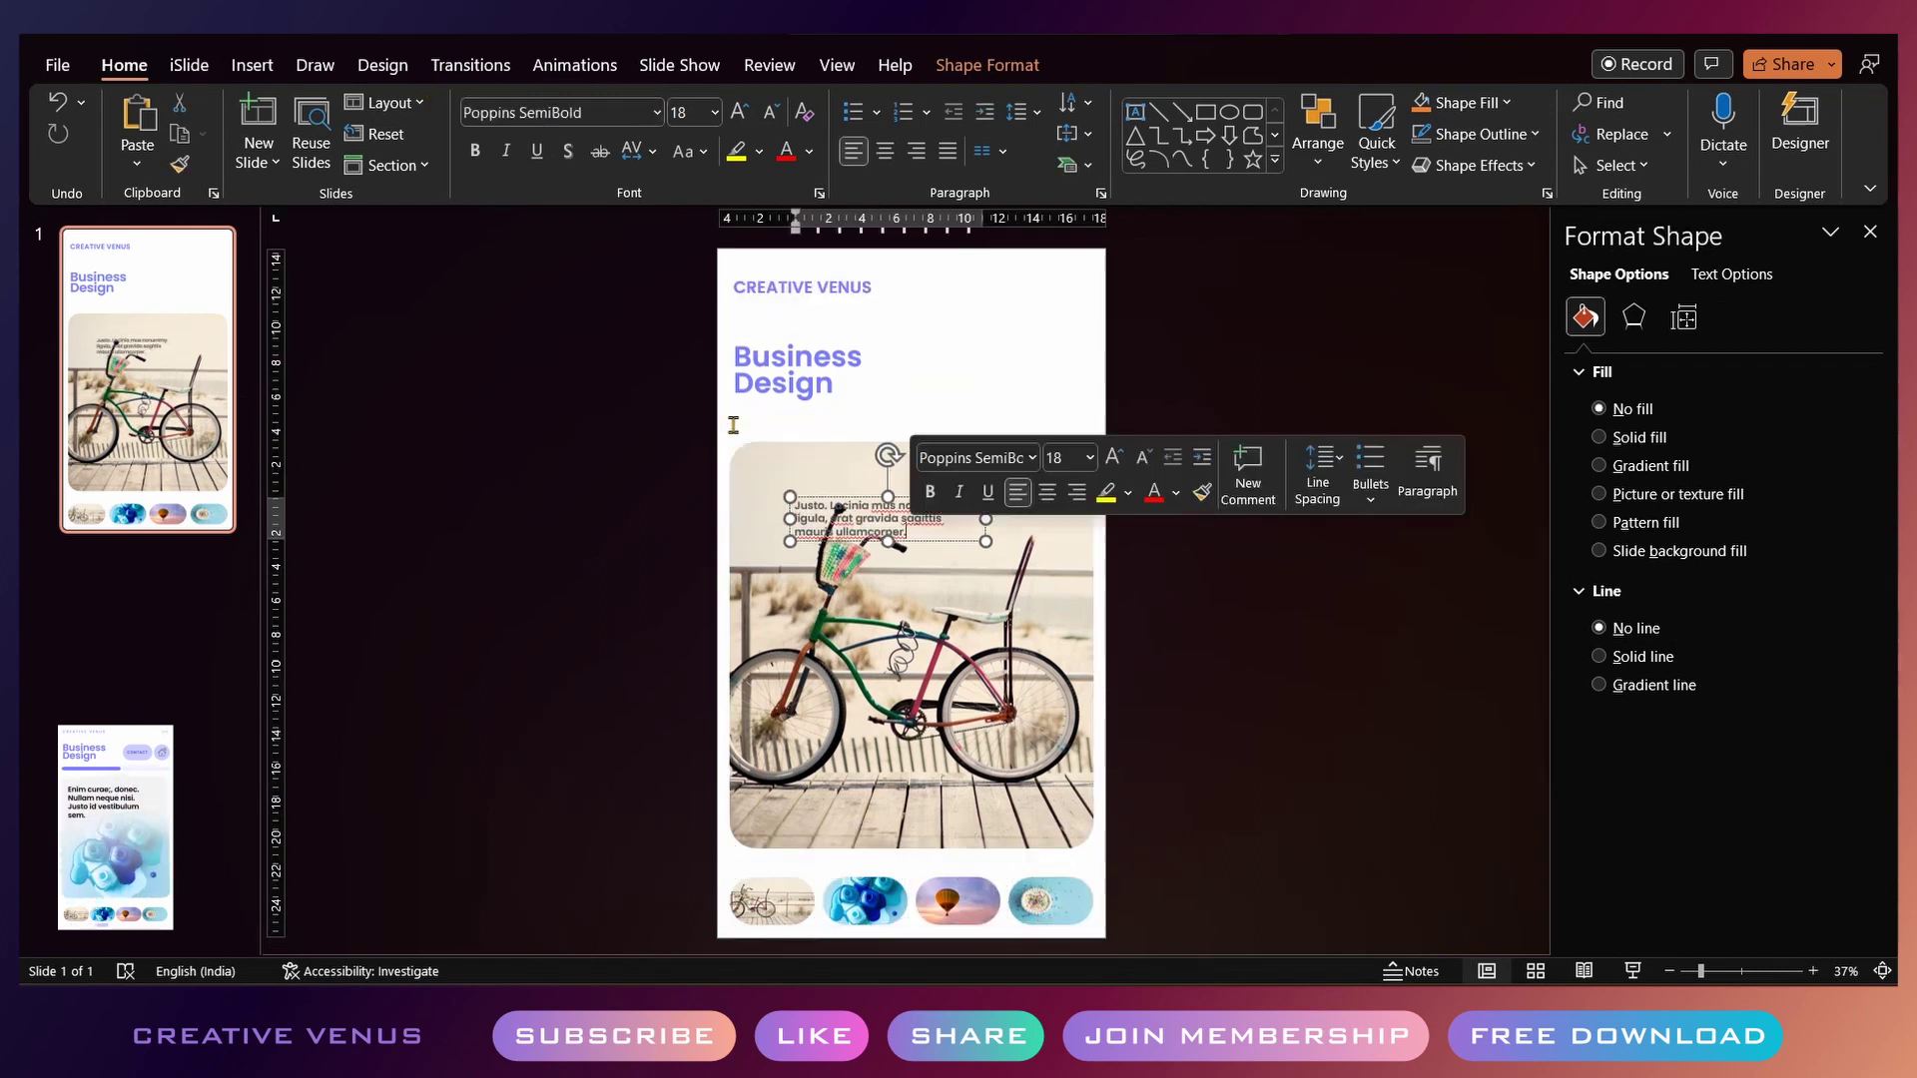
left_click(739, 111)
left_click(738, 112)
left_click(739, 112)
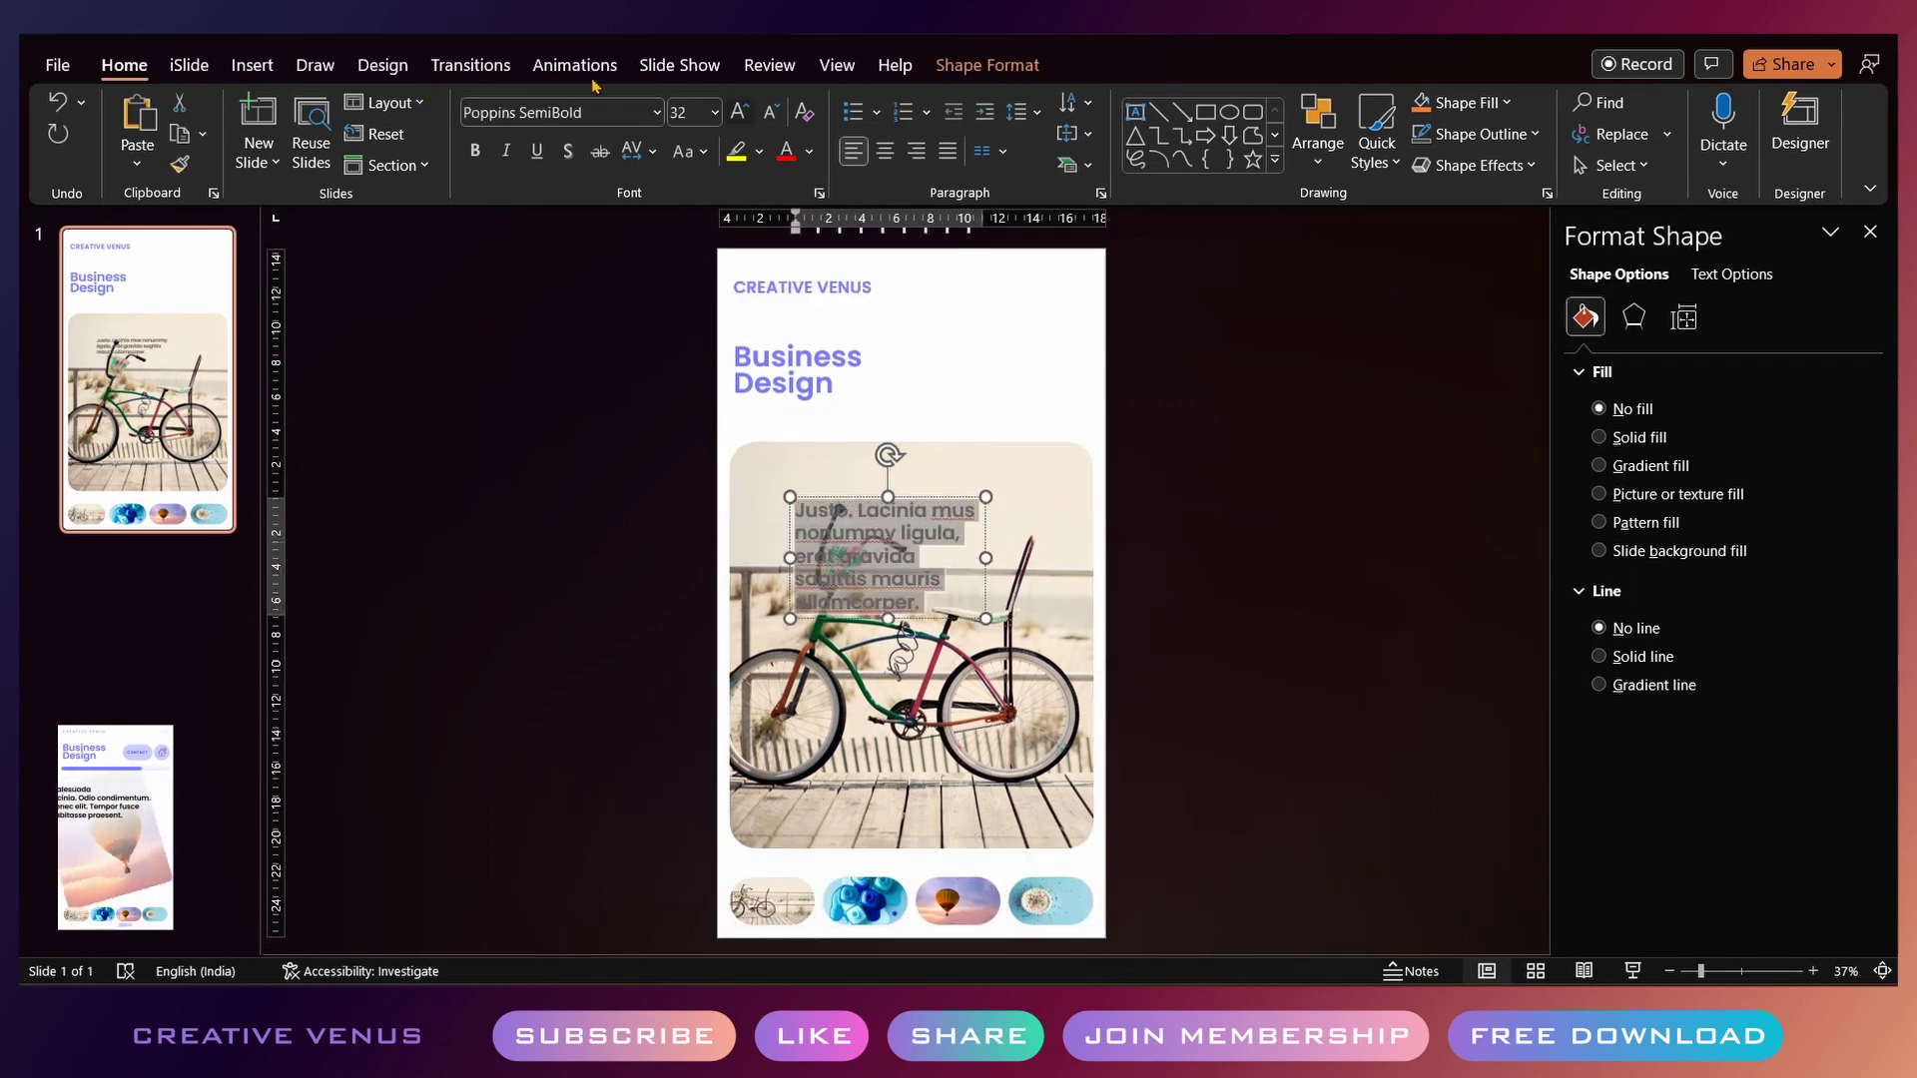
left_click(739, 112)
left_click(739, 112)
left_click_drag(986, 601, 1095, 599)
Duplicate the bicycle rectangle with a 90° linear gradient fill and set a white first stop at 0%
left_click(756, 636)
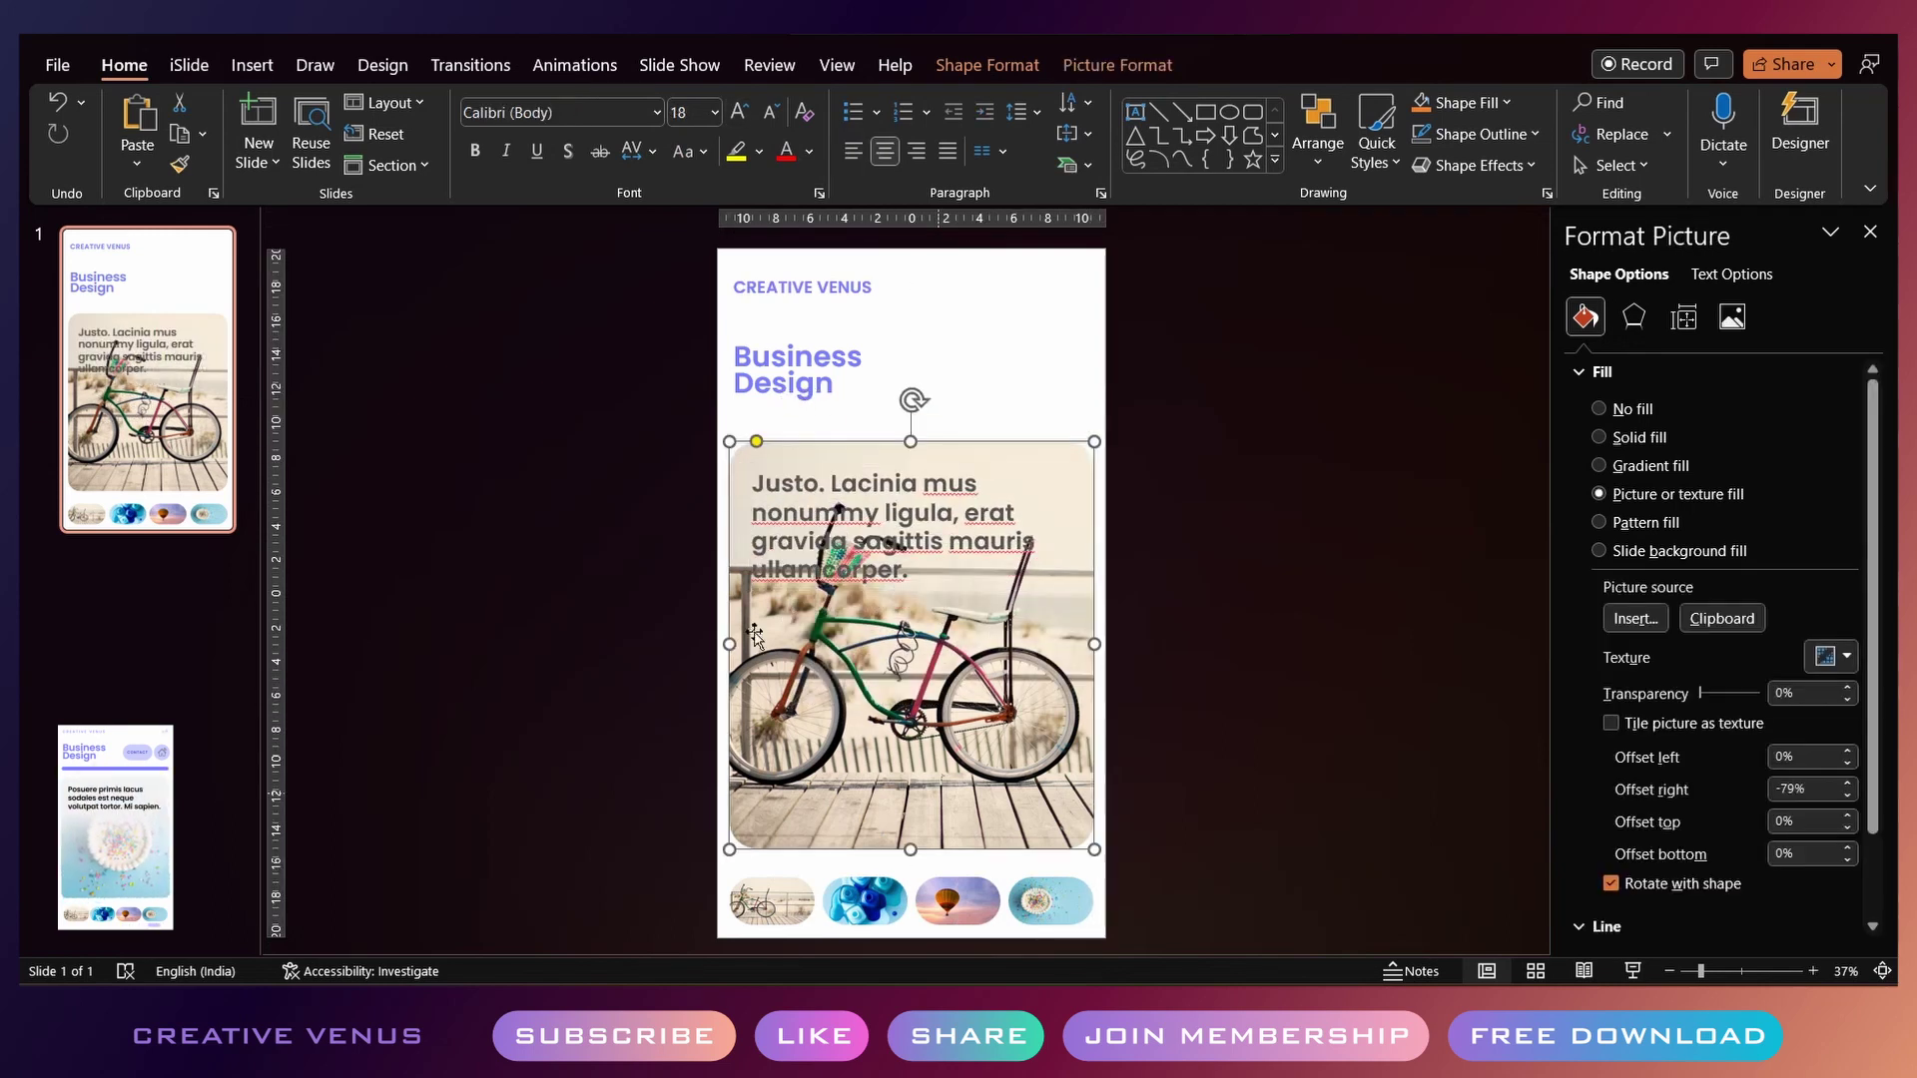
key("ctrl+v")
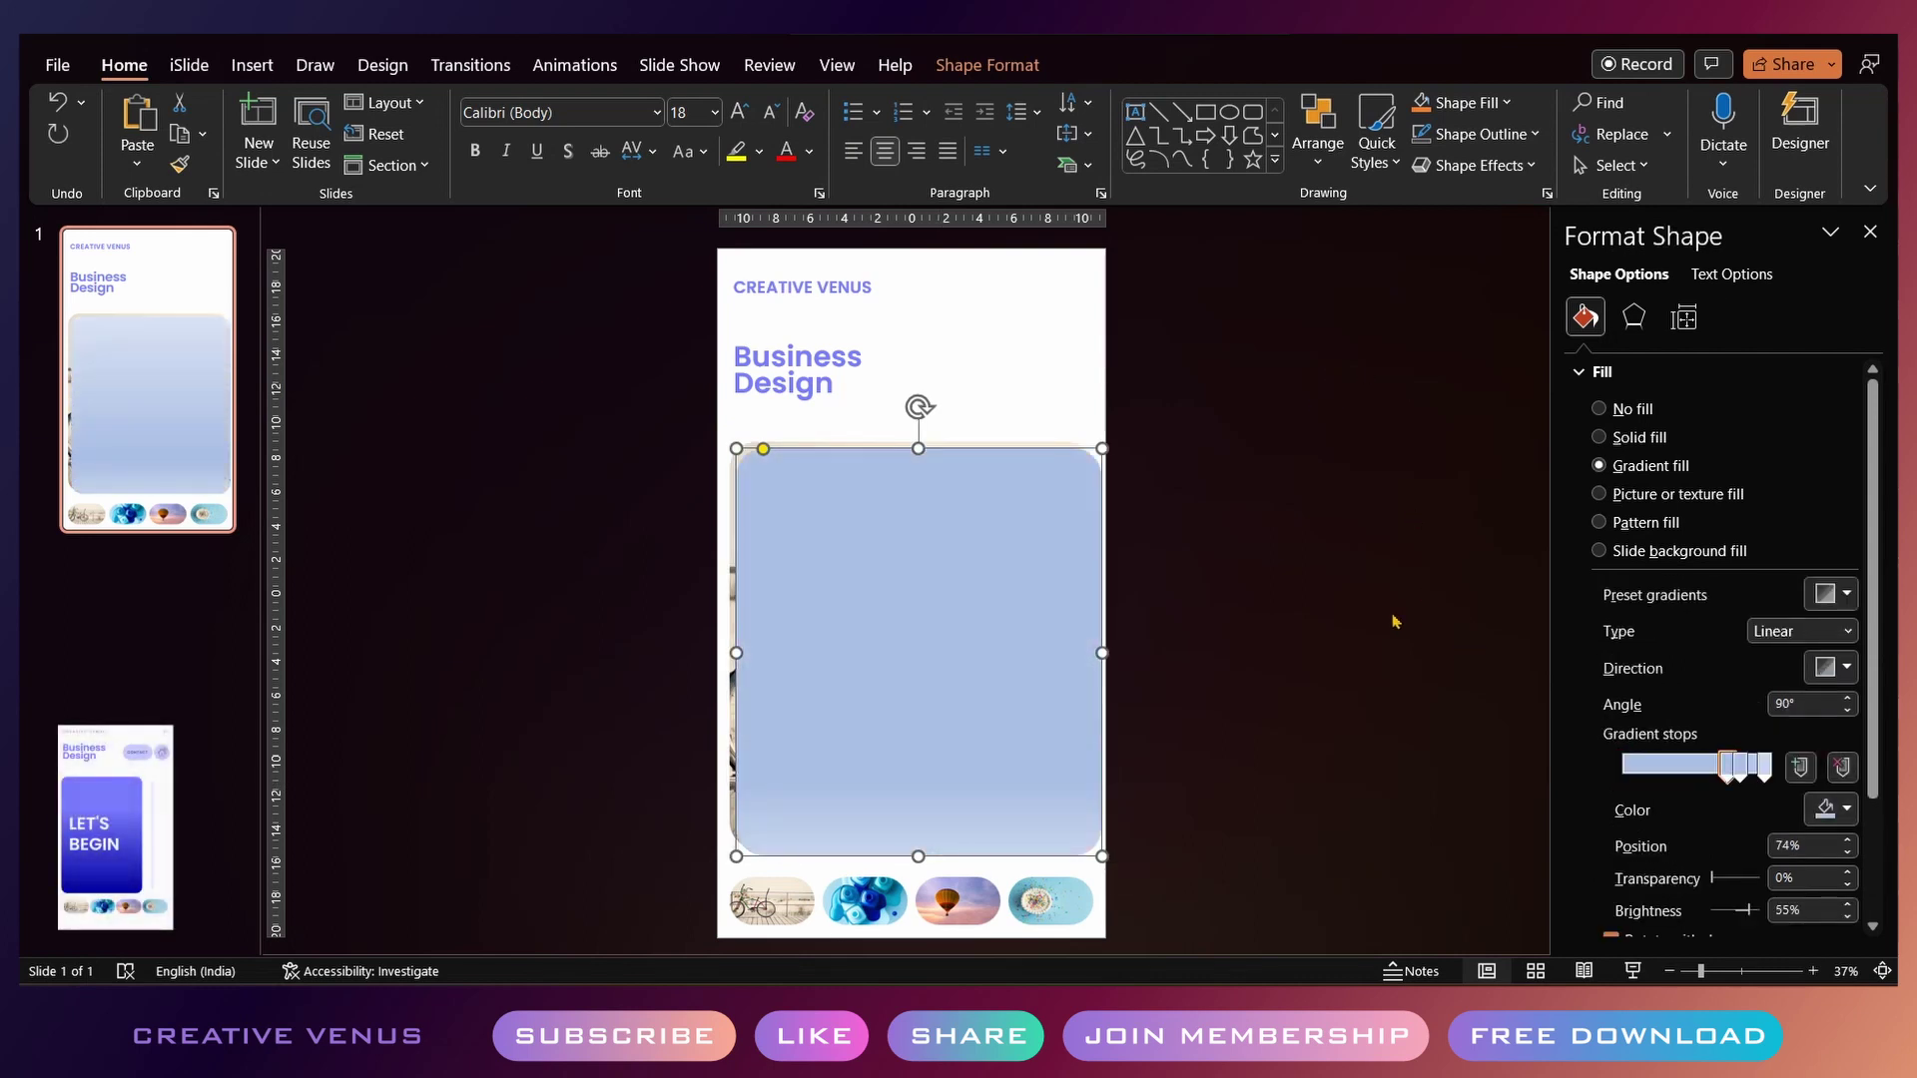
left_click_drag(1727, 768, 1625, 768)
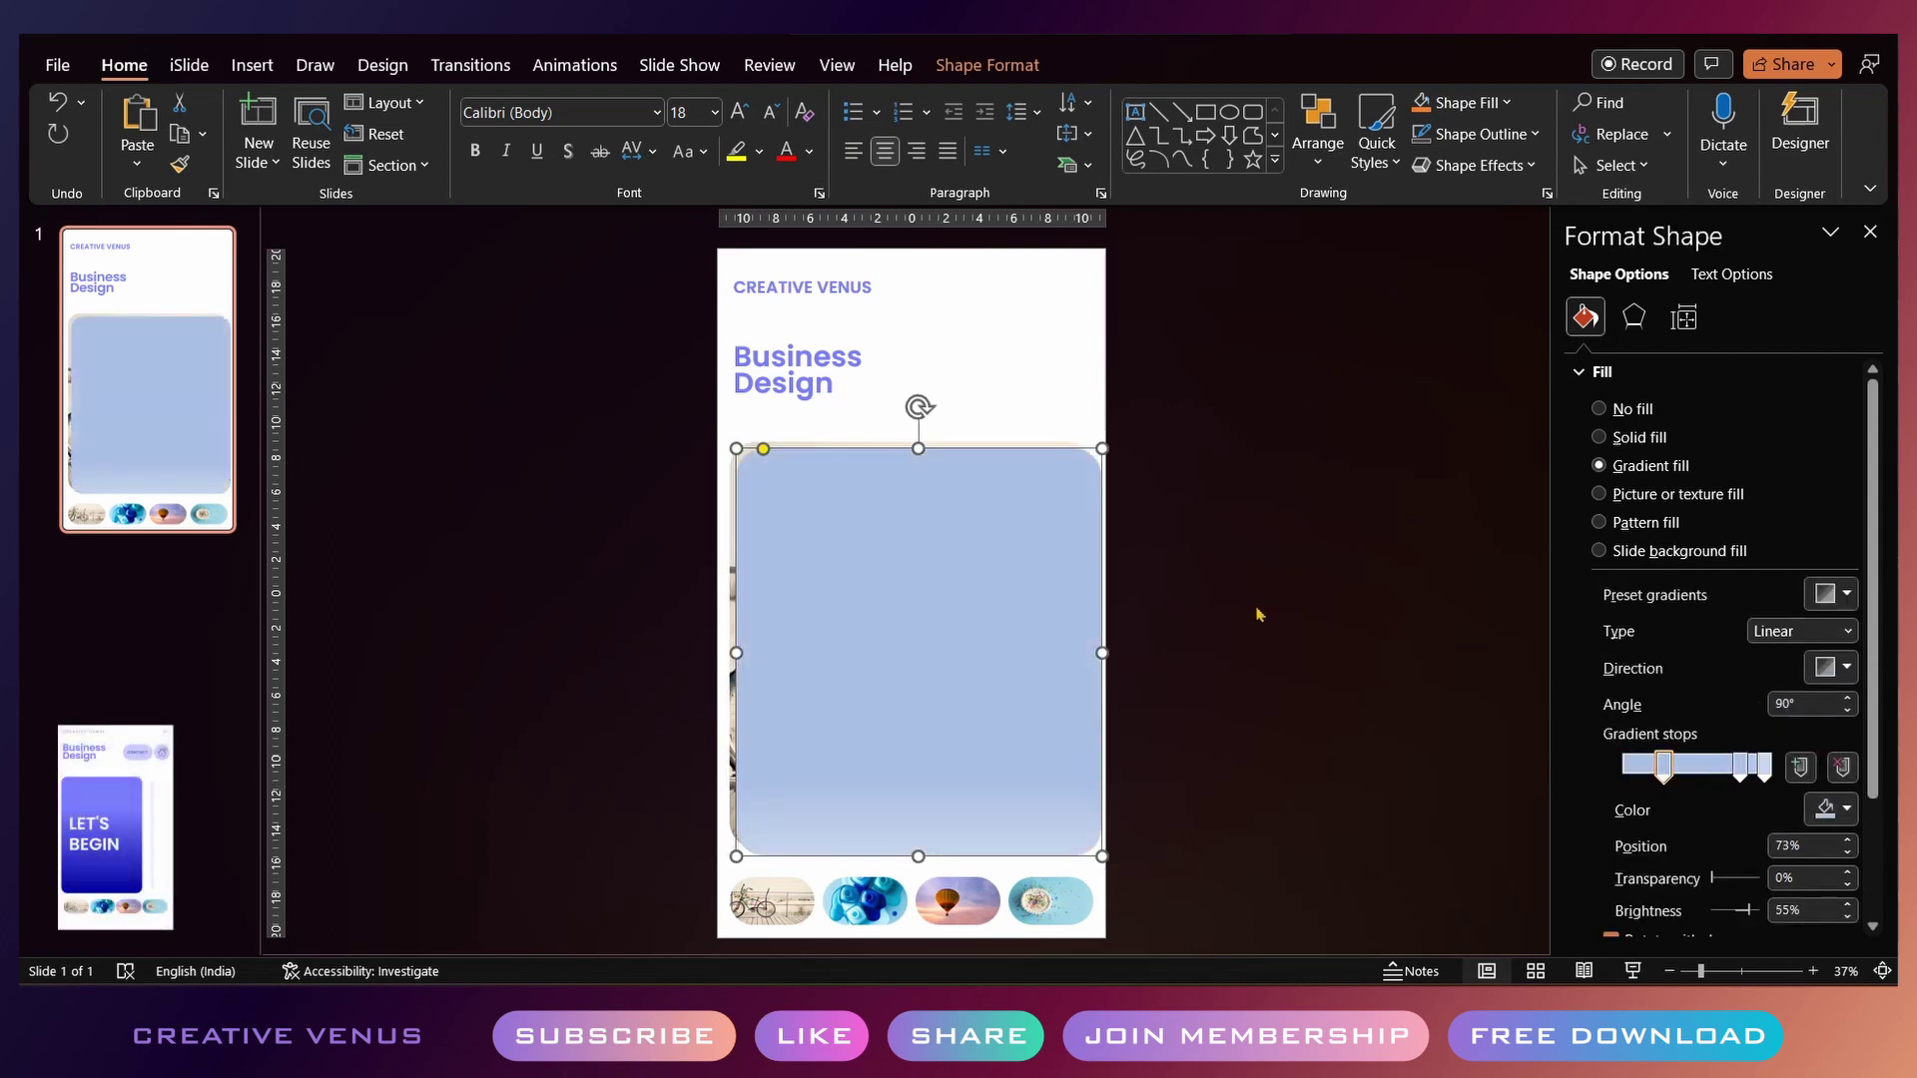
left_click(1830, 810)
left_click(1708, 485)
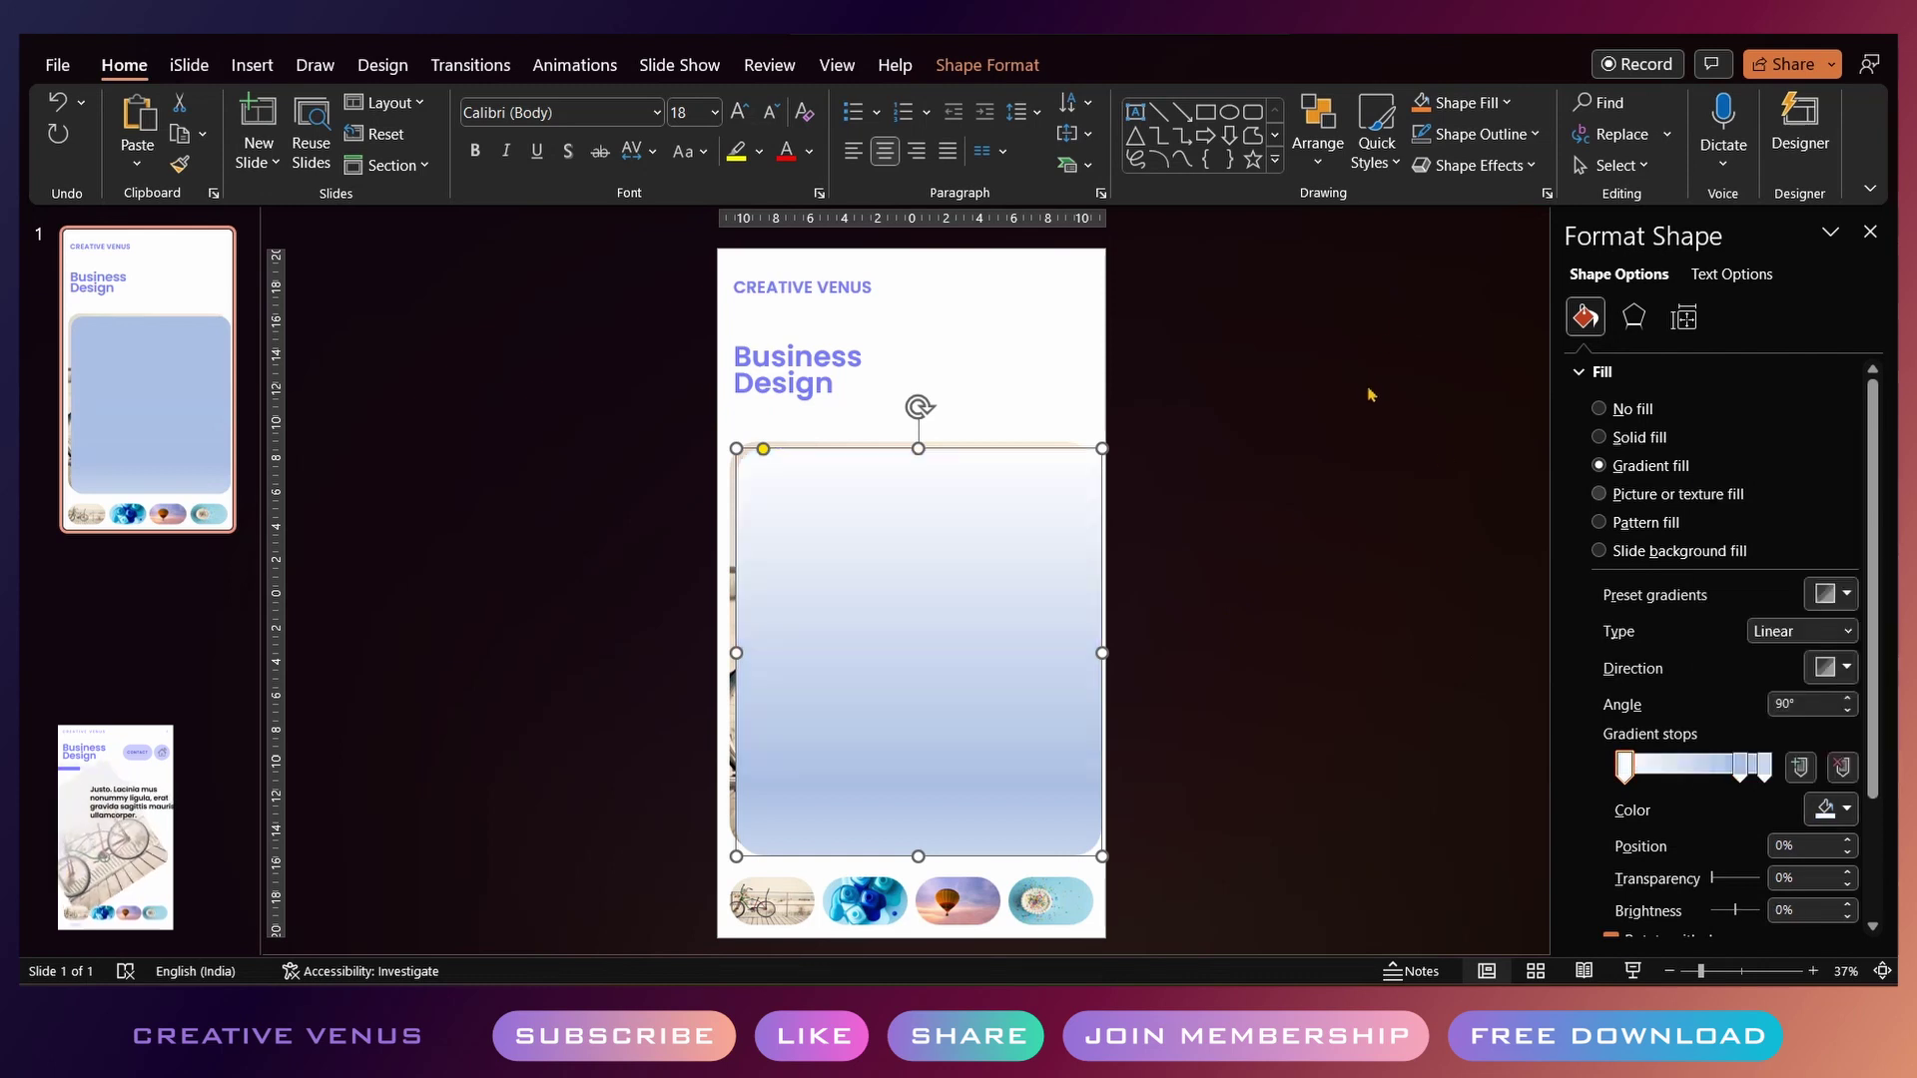
Color the overlay's remaining gradient stops white and make the end stop fully transparent
left_click(1742, 768)
left_click(1831, 810)
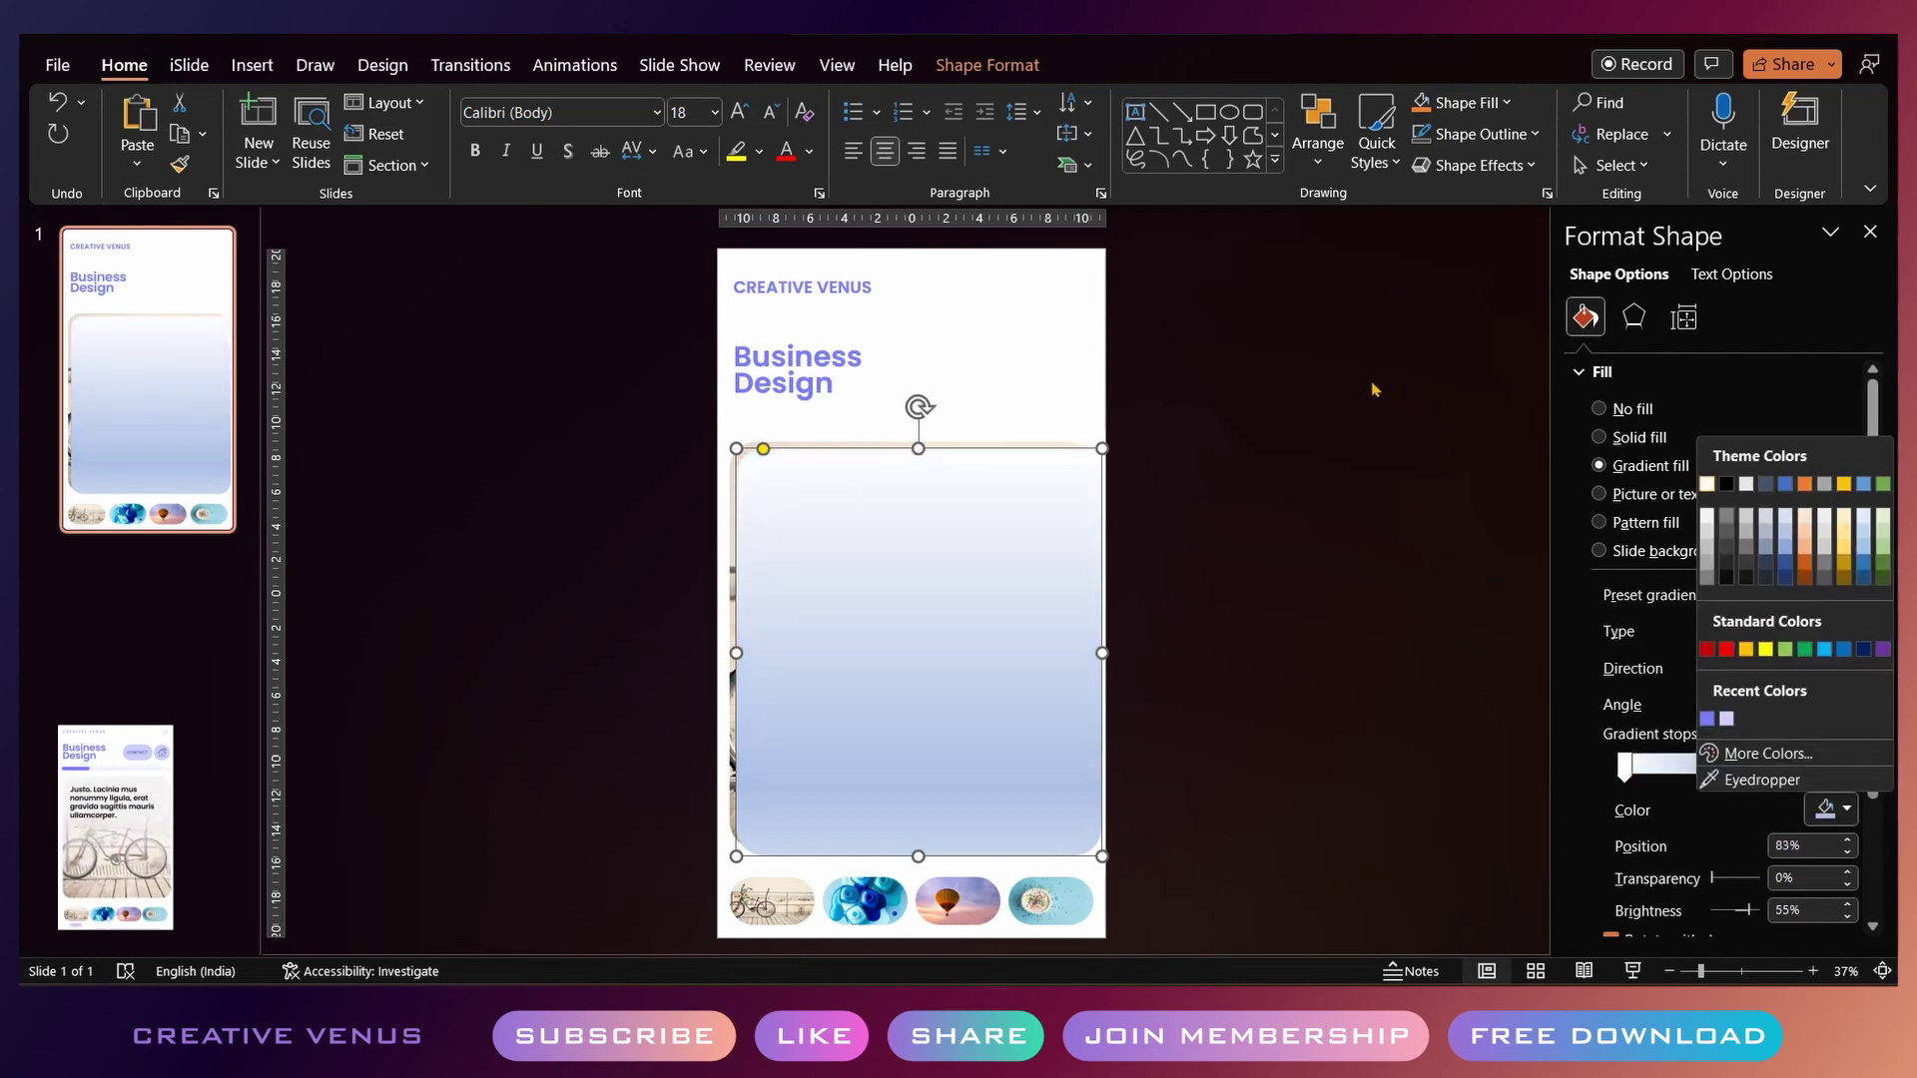
key("Return")
key("Right")
key("alt+c")
key("Return")
key("alt+t")
key("End")
Make the overlay's middle gradient stop 100% transparent and try it at positions 22% and 71%
left_click_drag(1741, 767, 1655, 767)
key("alt+t")
type("100")
key("Return")
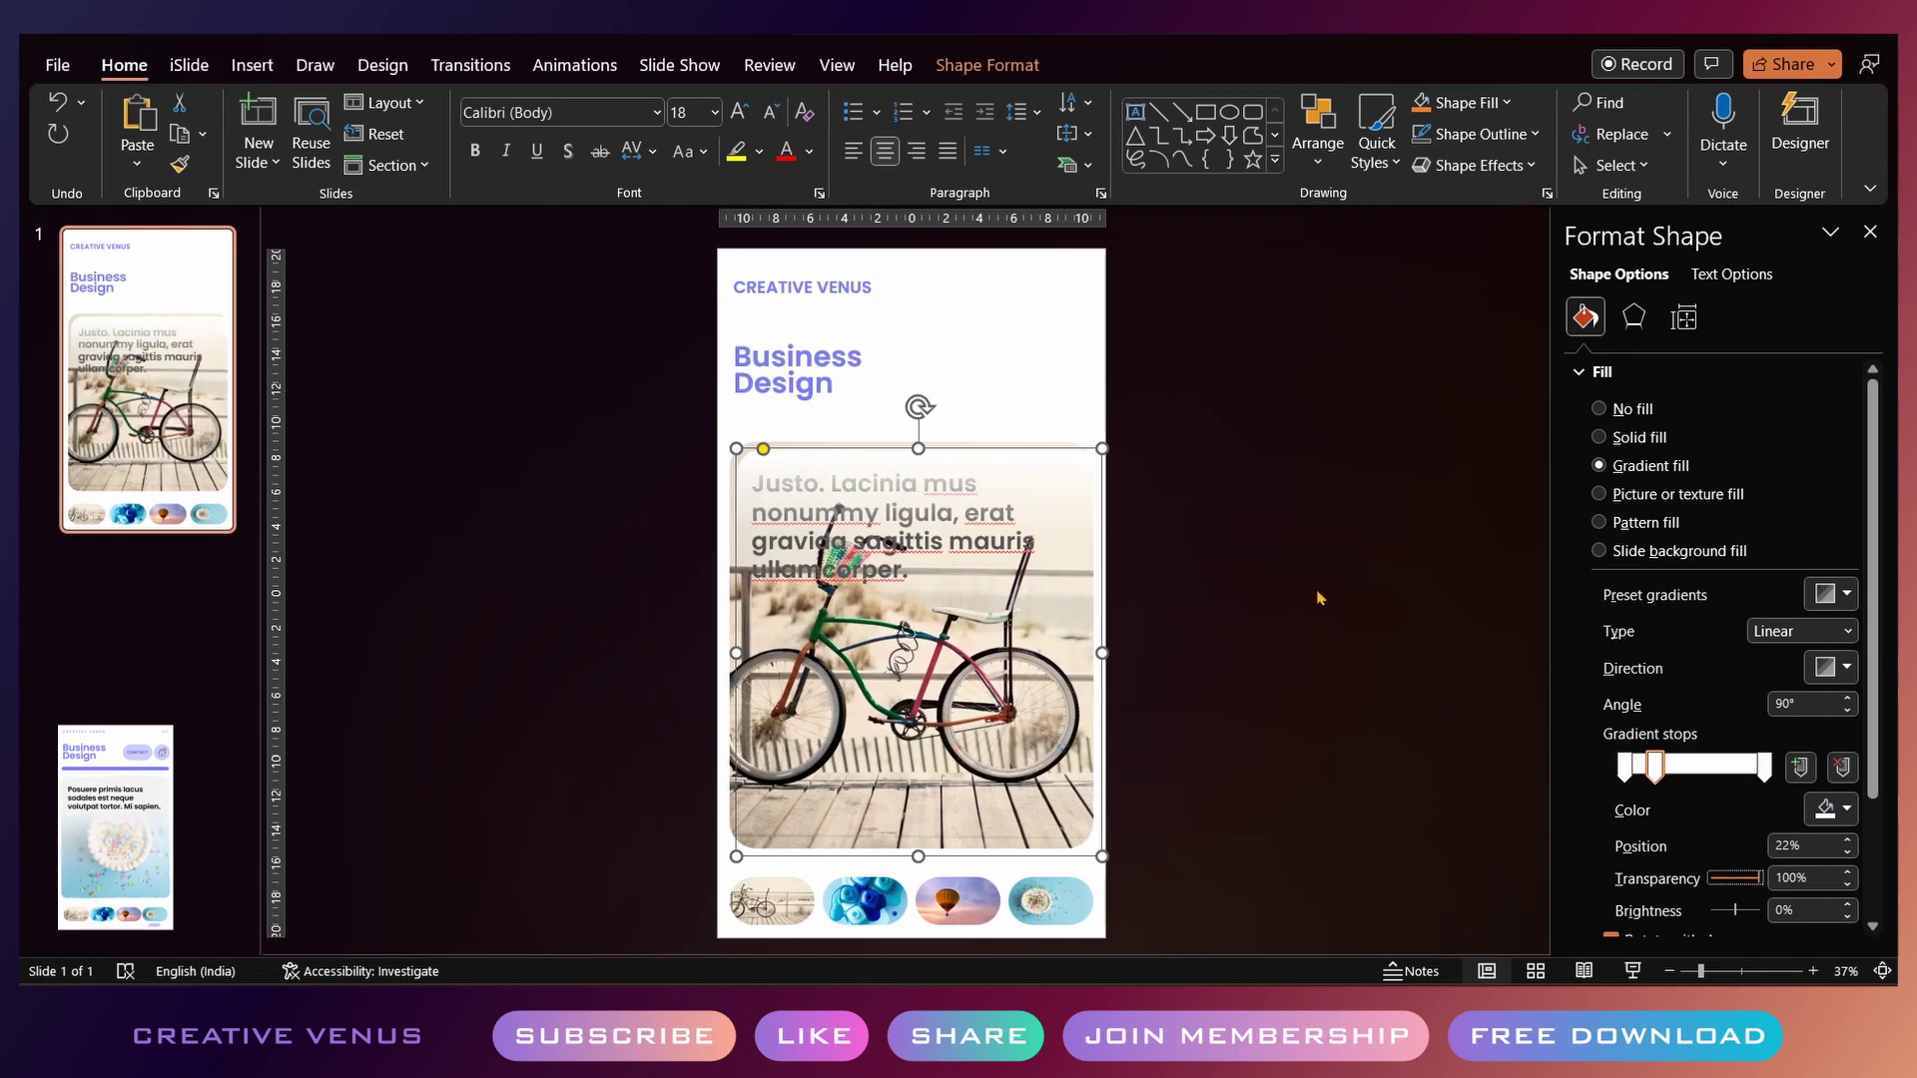
left_click_drag(1654, 767, 1723, 767)
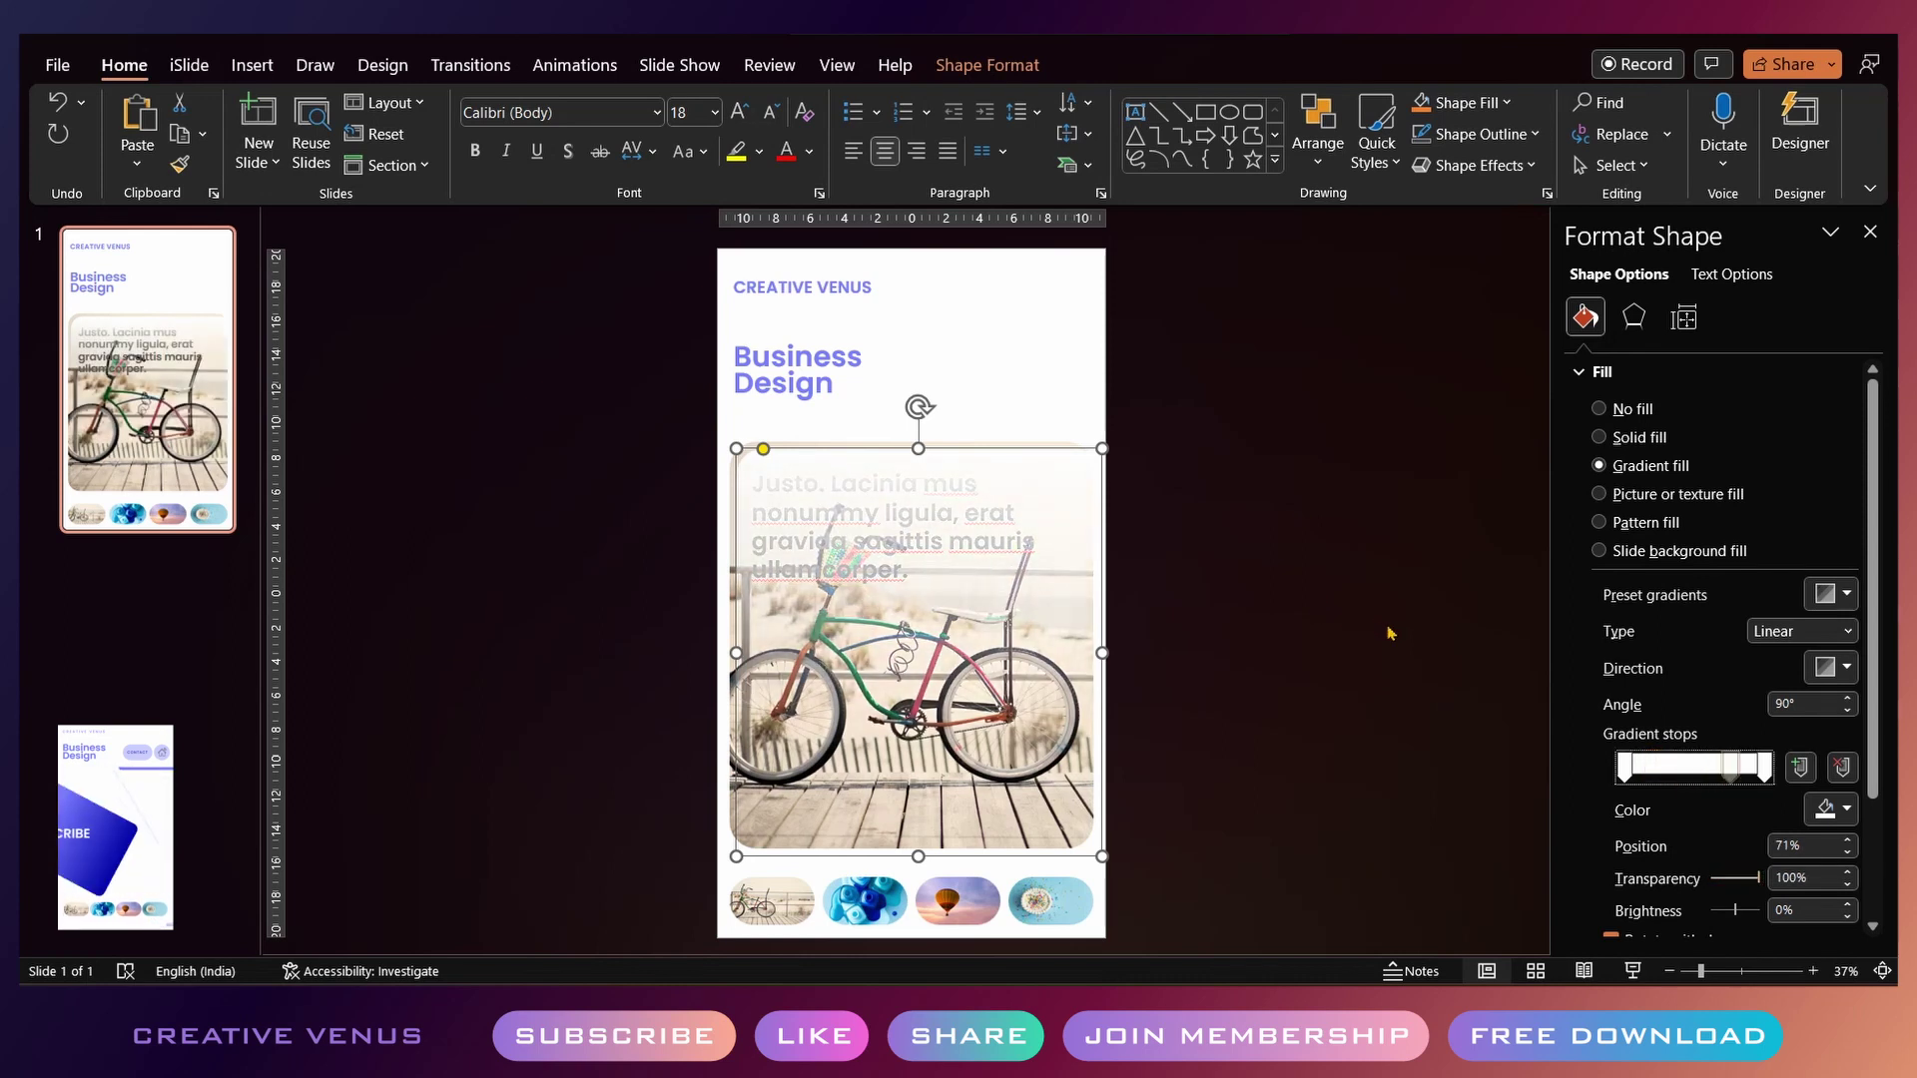
Delete the overlay's middle gradient stop and shift the overlay right to uncover the start of the paragraph
key("Delete")
left_click_drag(952, 458, 1037, 466)
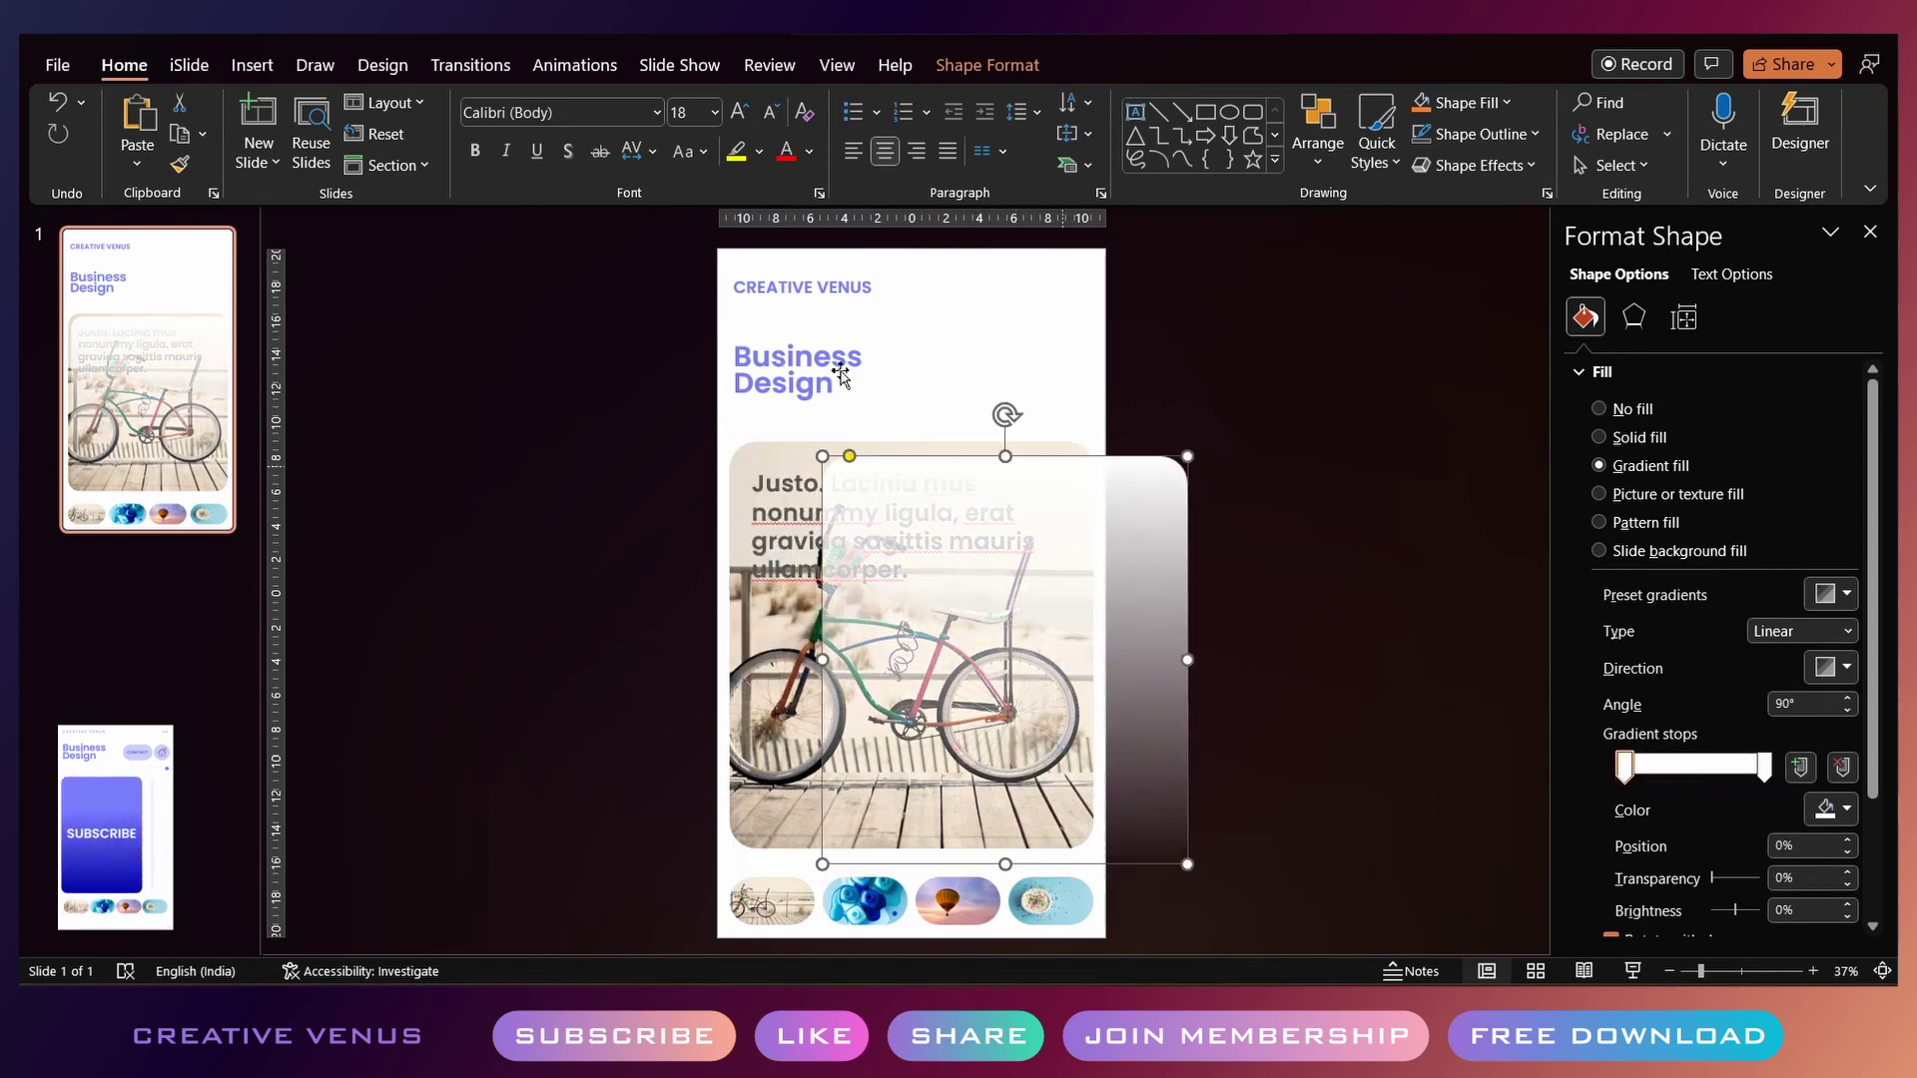
left_click(589, 396)
Bring the placeholder paragraph's text box in front of the gradient overlay
left_click(765, 484)
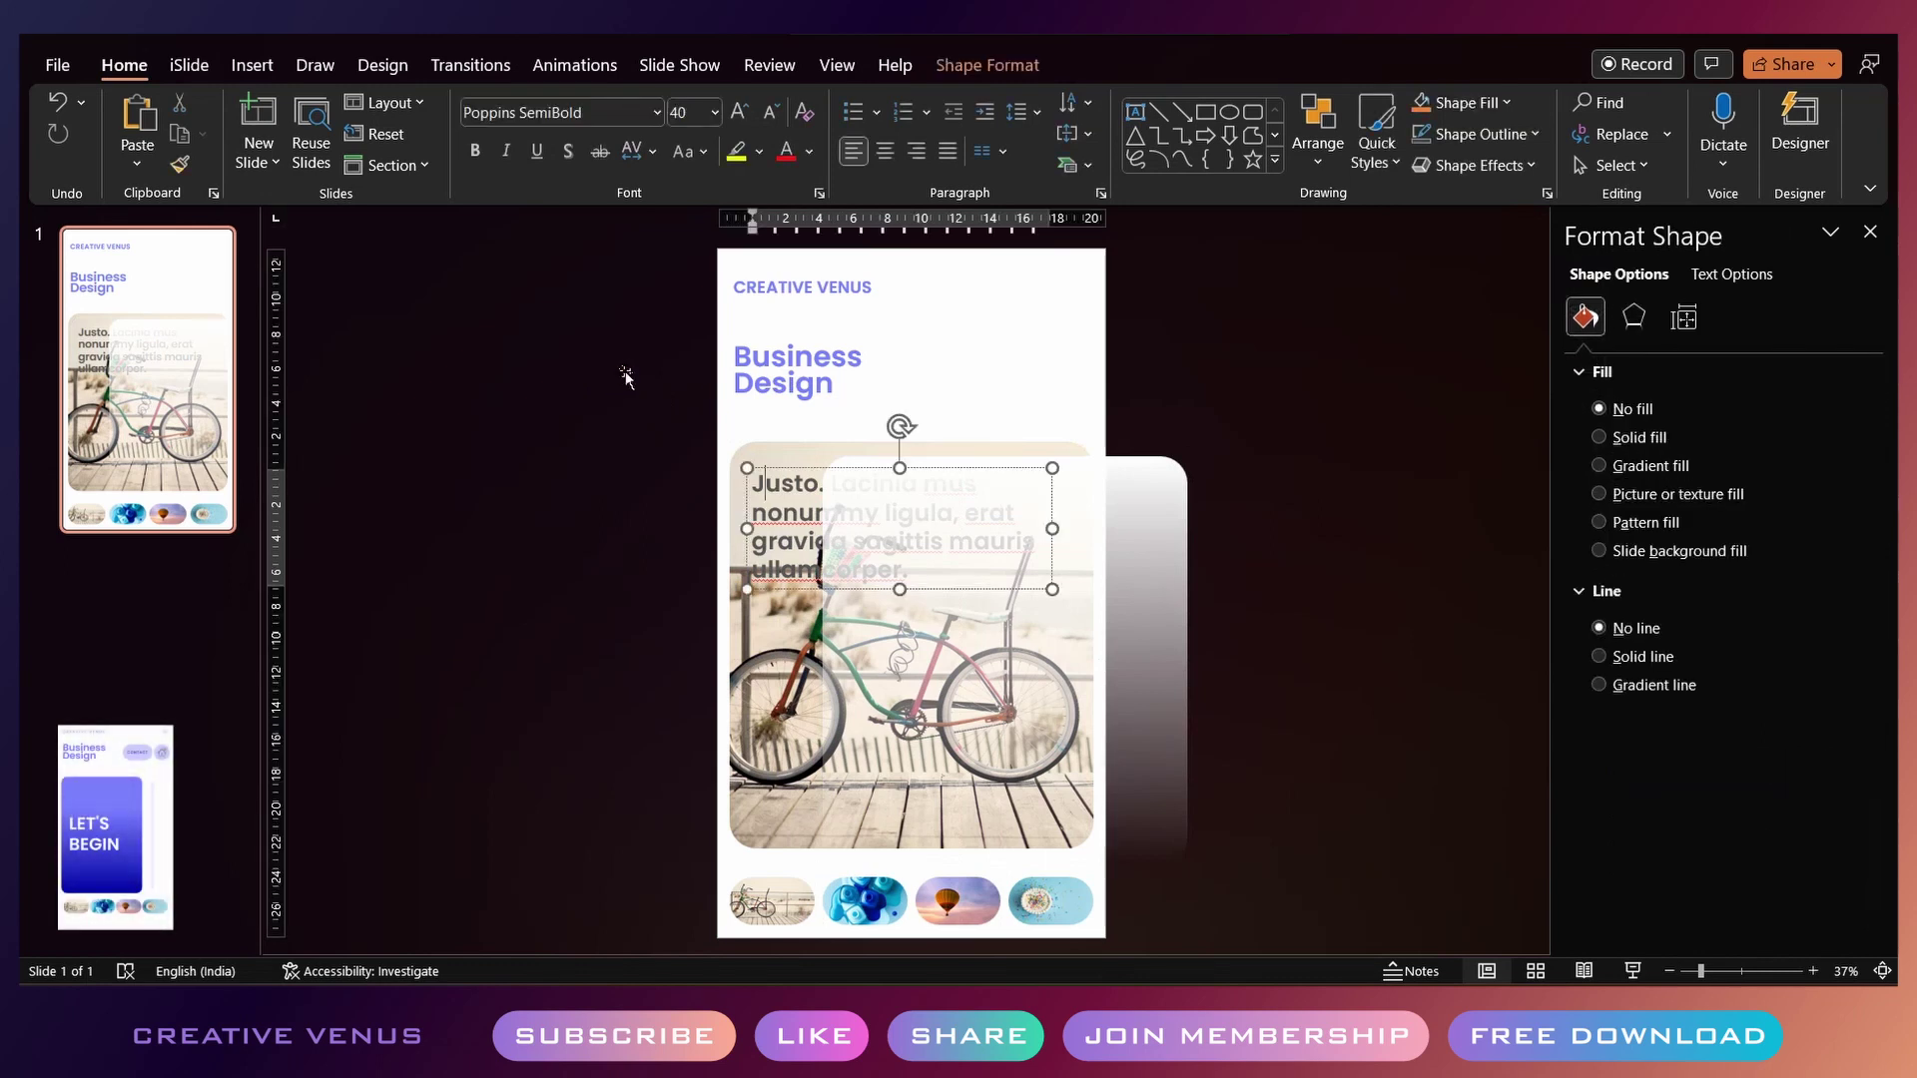
left_click(773, 469)
right_click(773, 469)
left_click(866, 518)
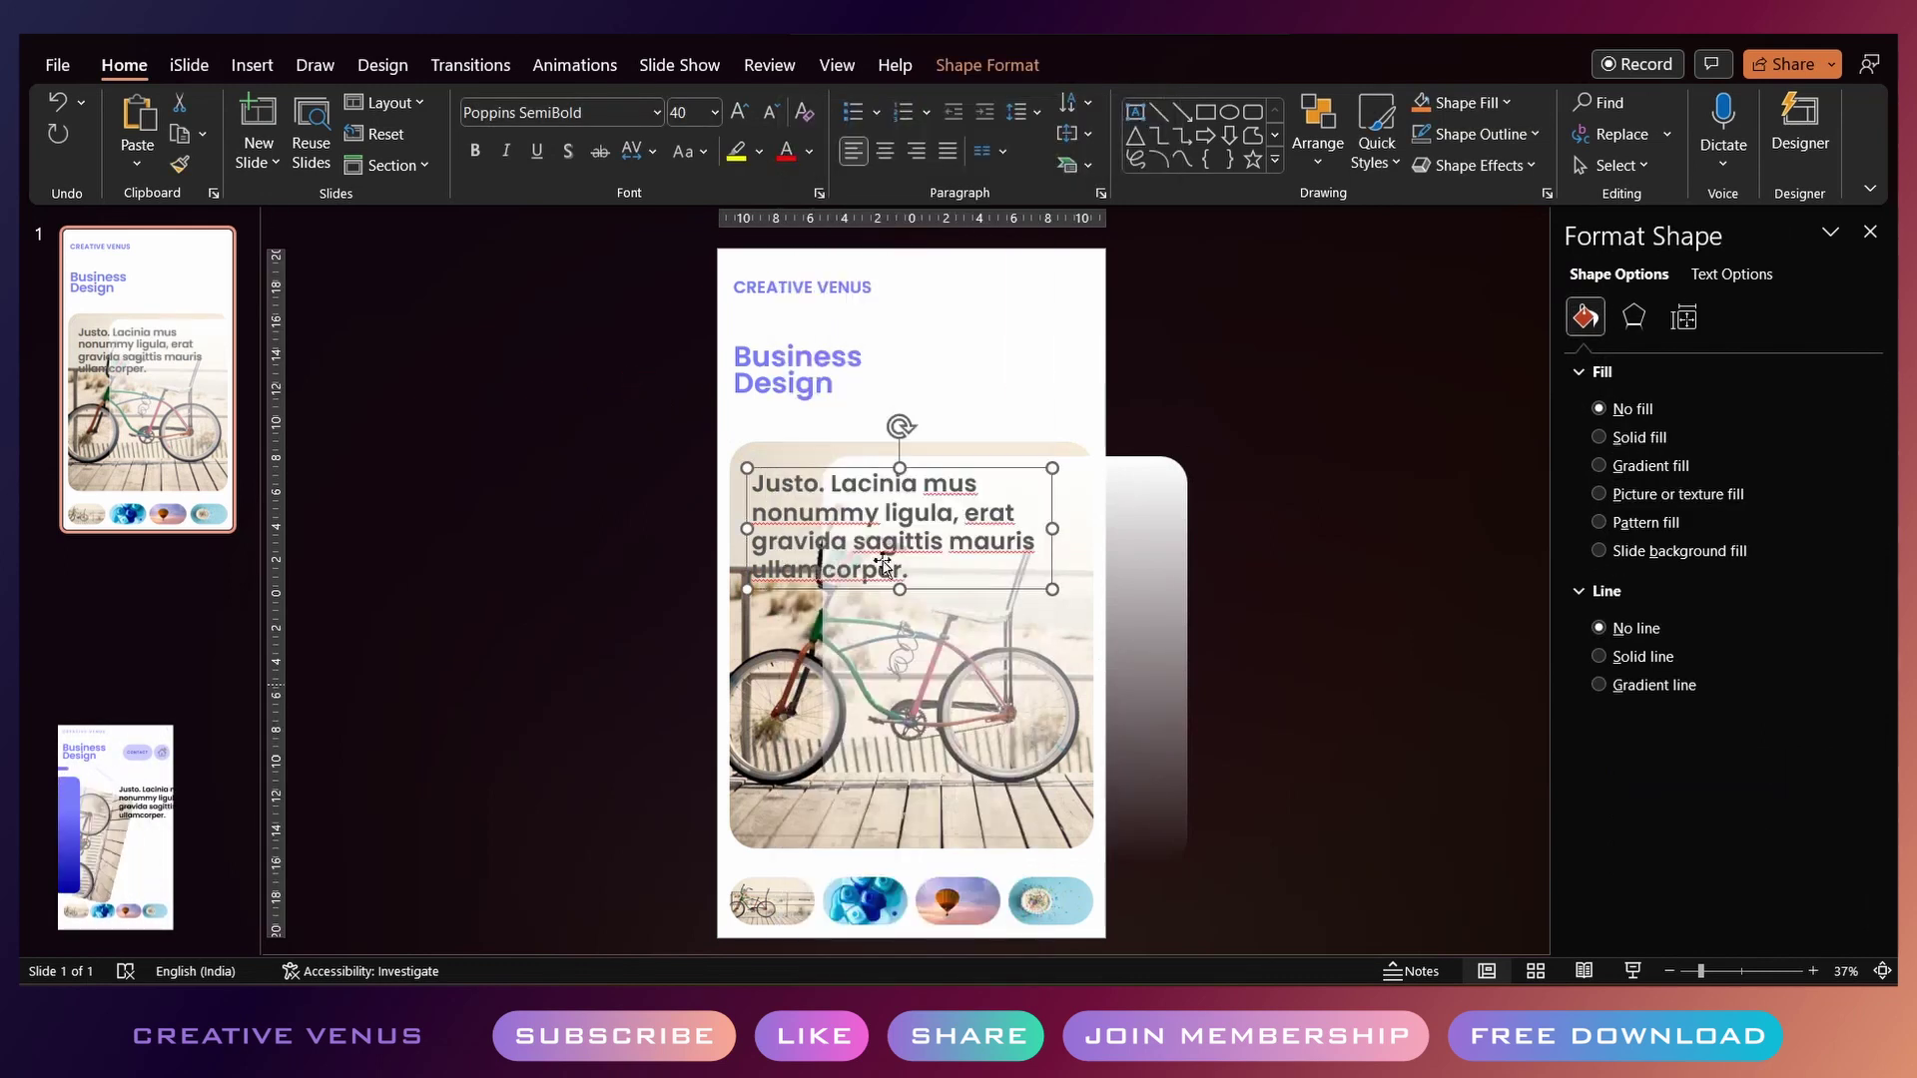
Align the gradient overlay exactly over the bicycle picture and set its first stop to white with -5% brightness
left_click_drag(907, 542, 817, 523)
left_click(864, 386)
left_click(867, 396)
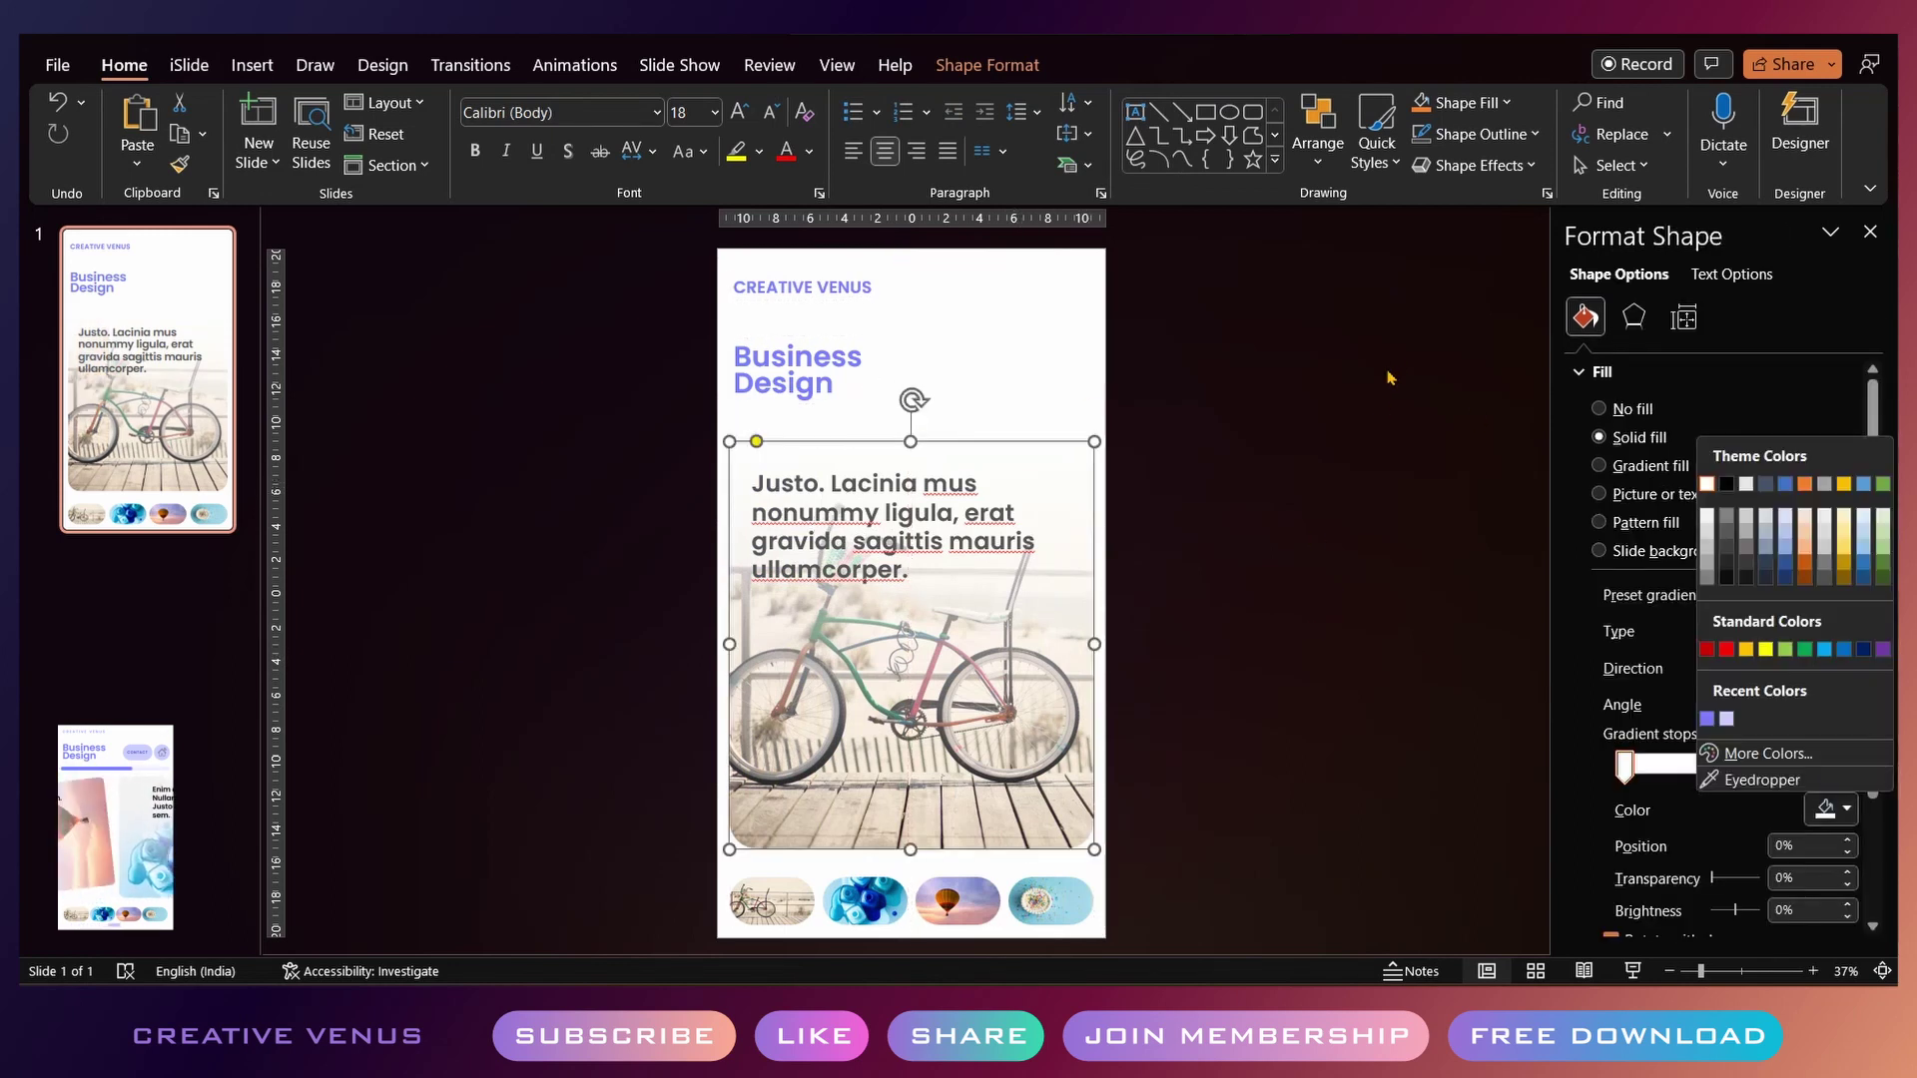
key("Return")
left_click(1113, 525)
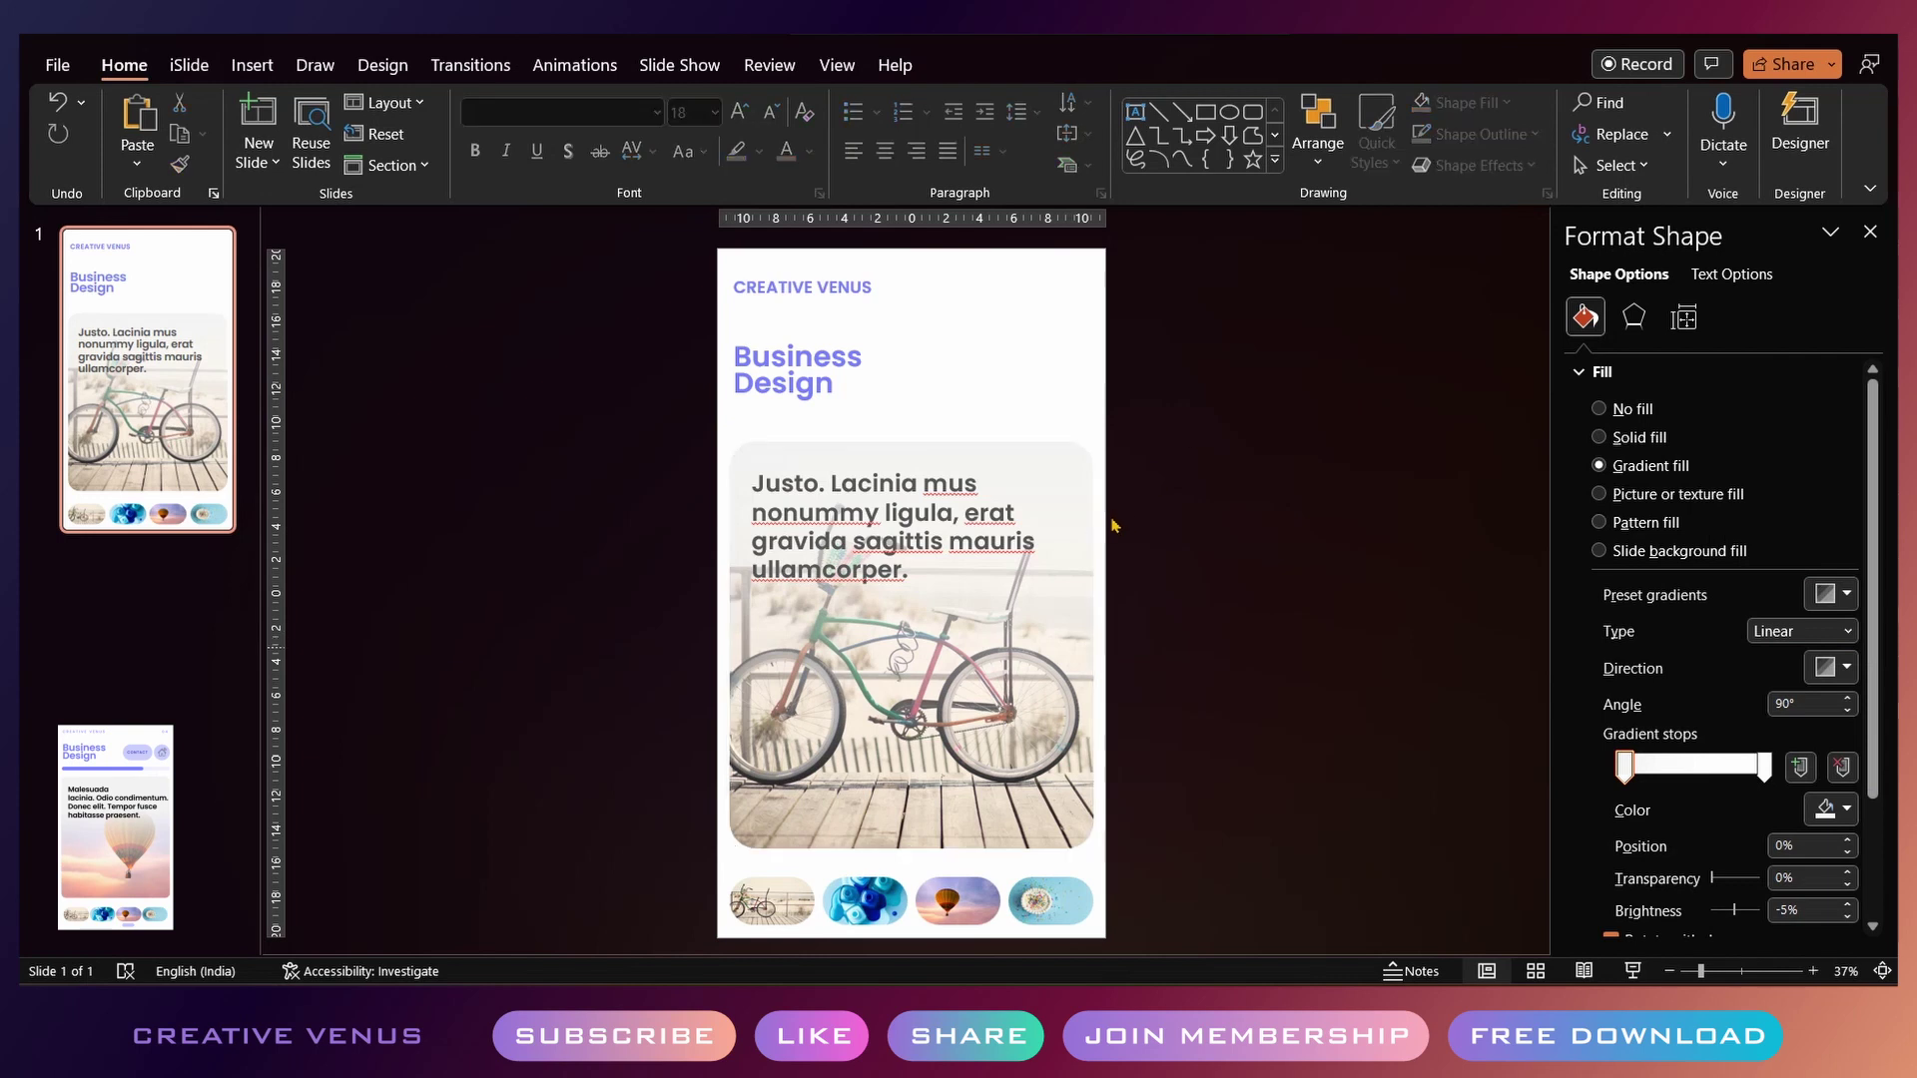
Change the placeholder paragraph's text color to black
left_click_drag(928, 574, 727, 429)
left_click(808, 152)
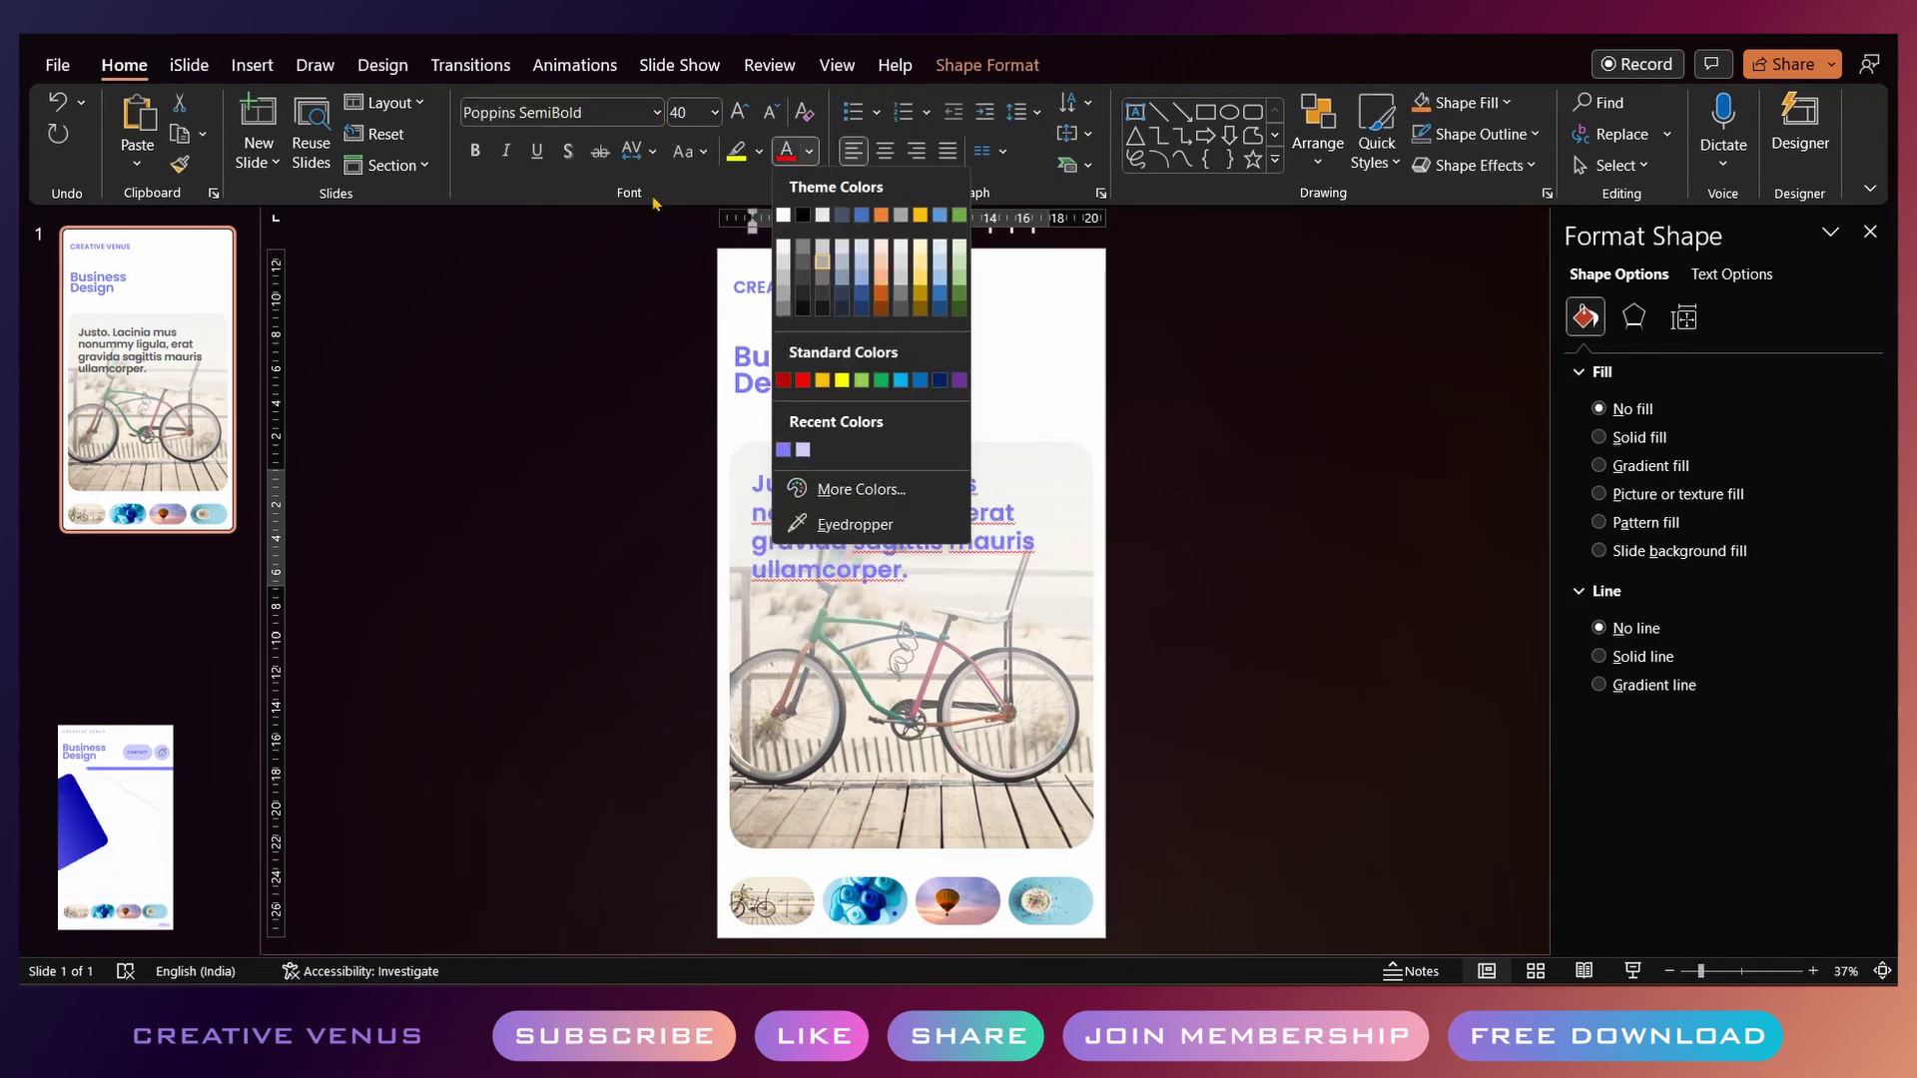
left_click(803, 216)
Increase the grouped Business Design heading's font size by one increment
left_click(868, 331)
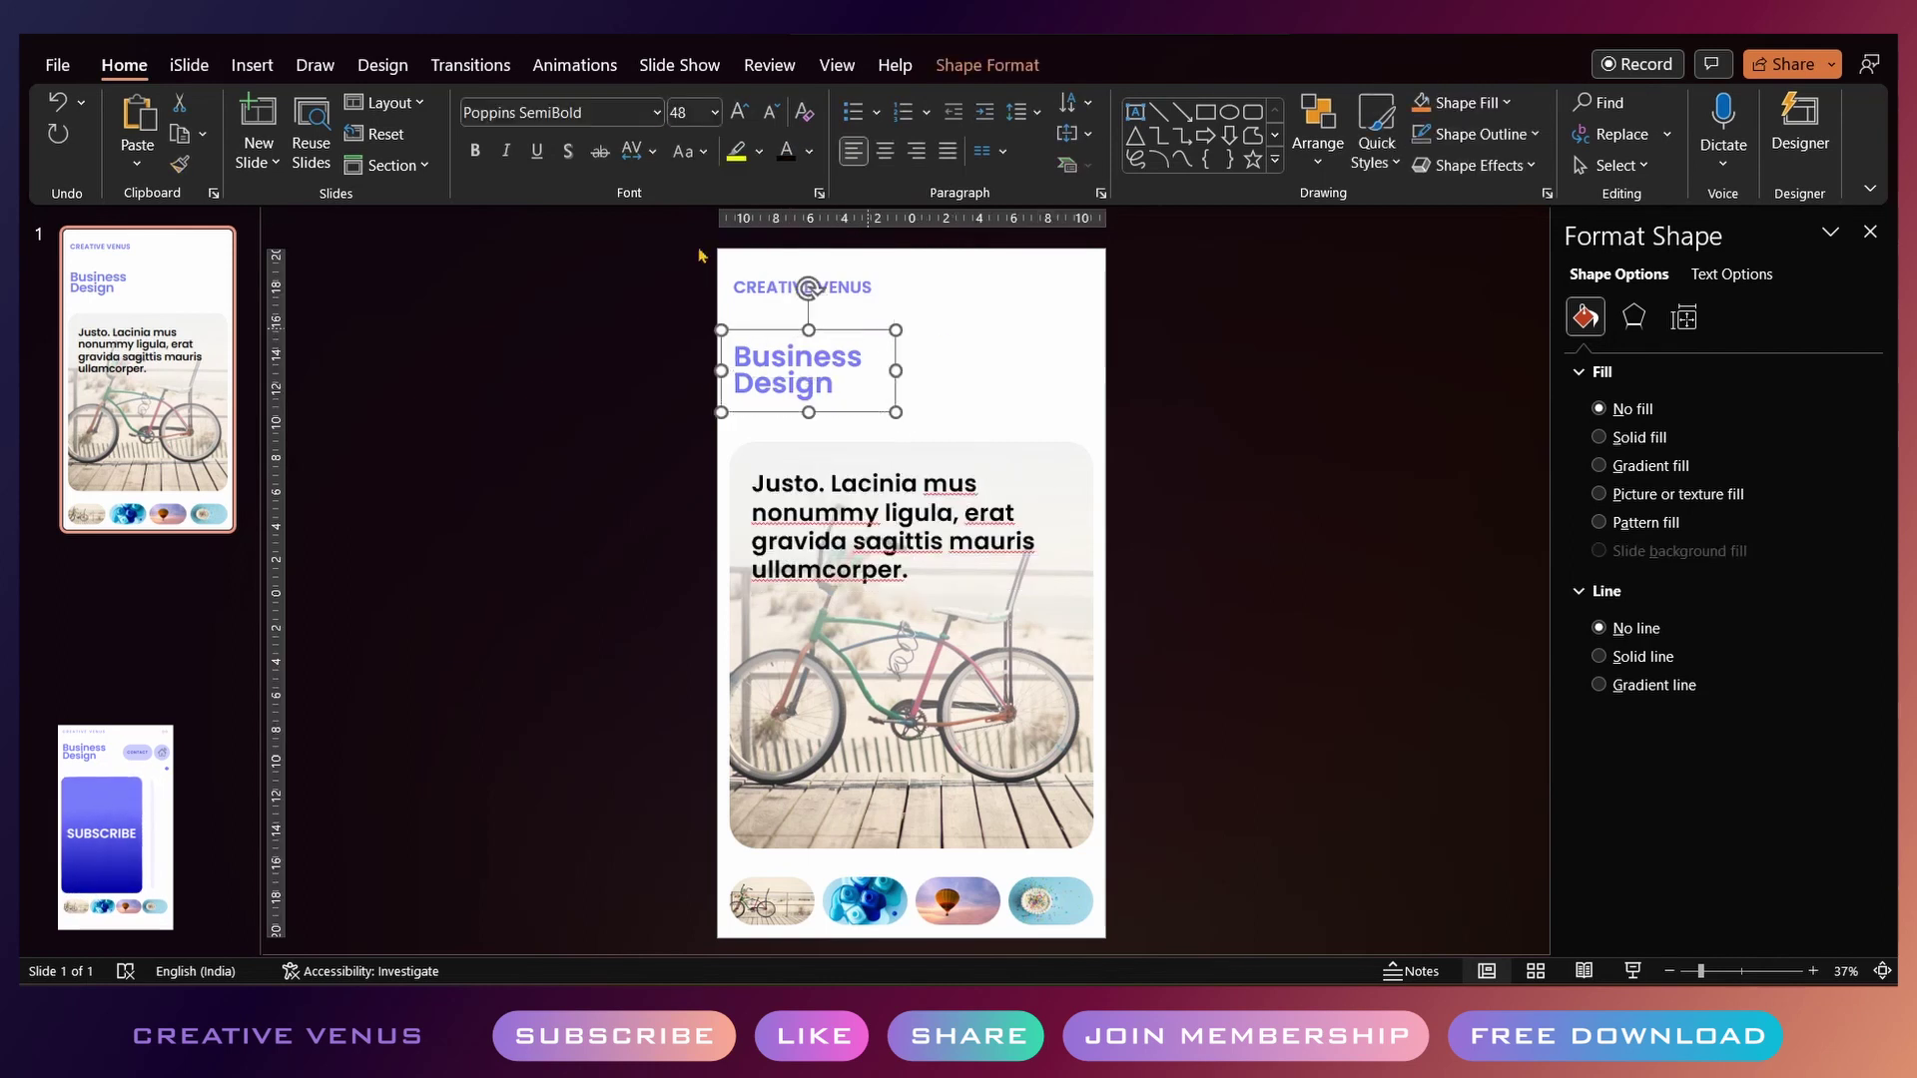
key("ctrl+shift+period")
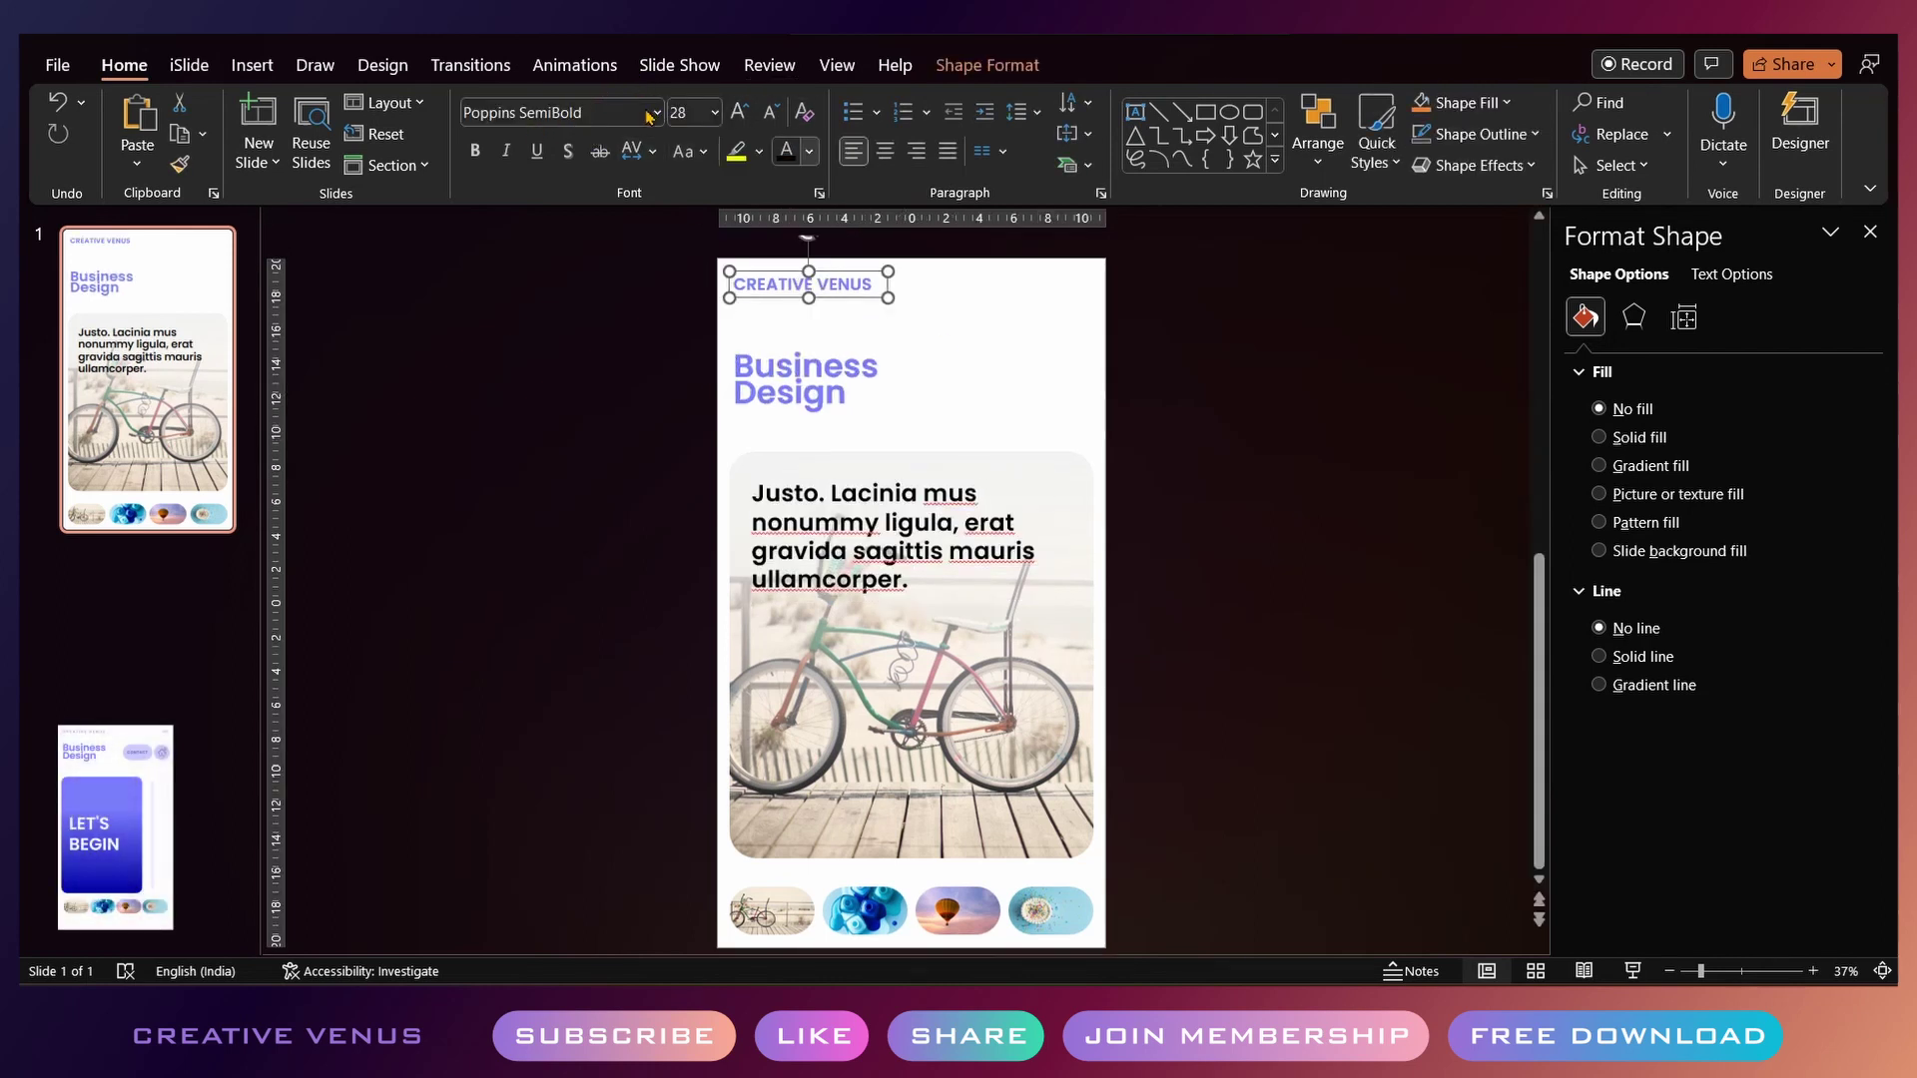
Reduce the CREATIVE VENUS label's font size to 20 and set its character spacing to Very Loose
left_click(770, 112)
left_click(770, 112)
left_click(639, 151)
left_click(697, 318)
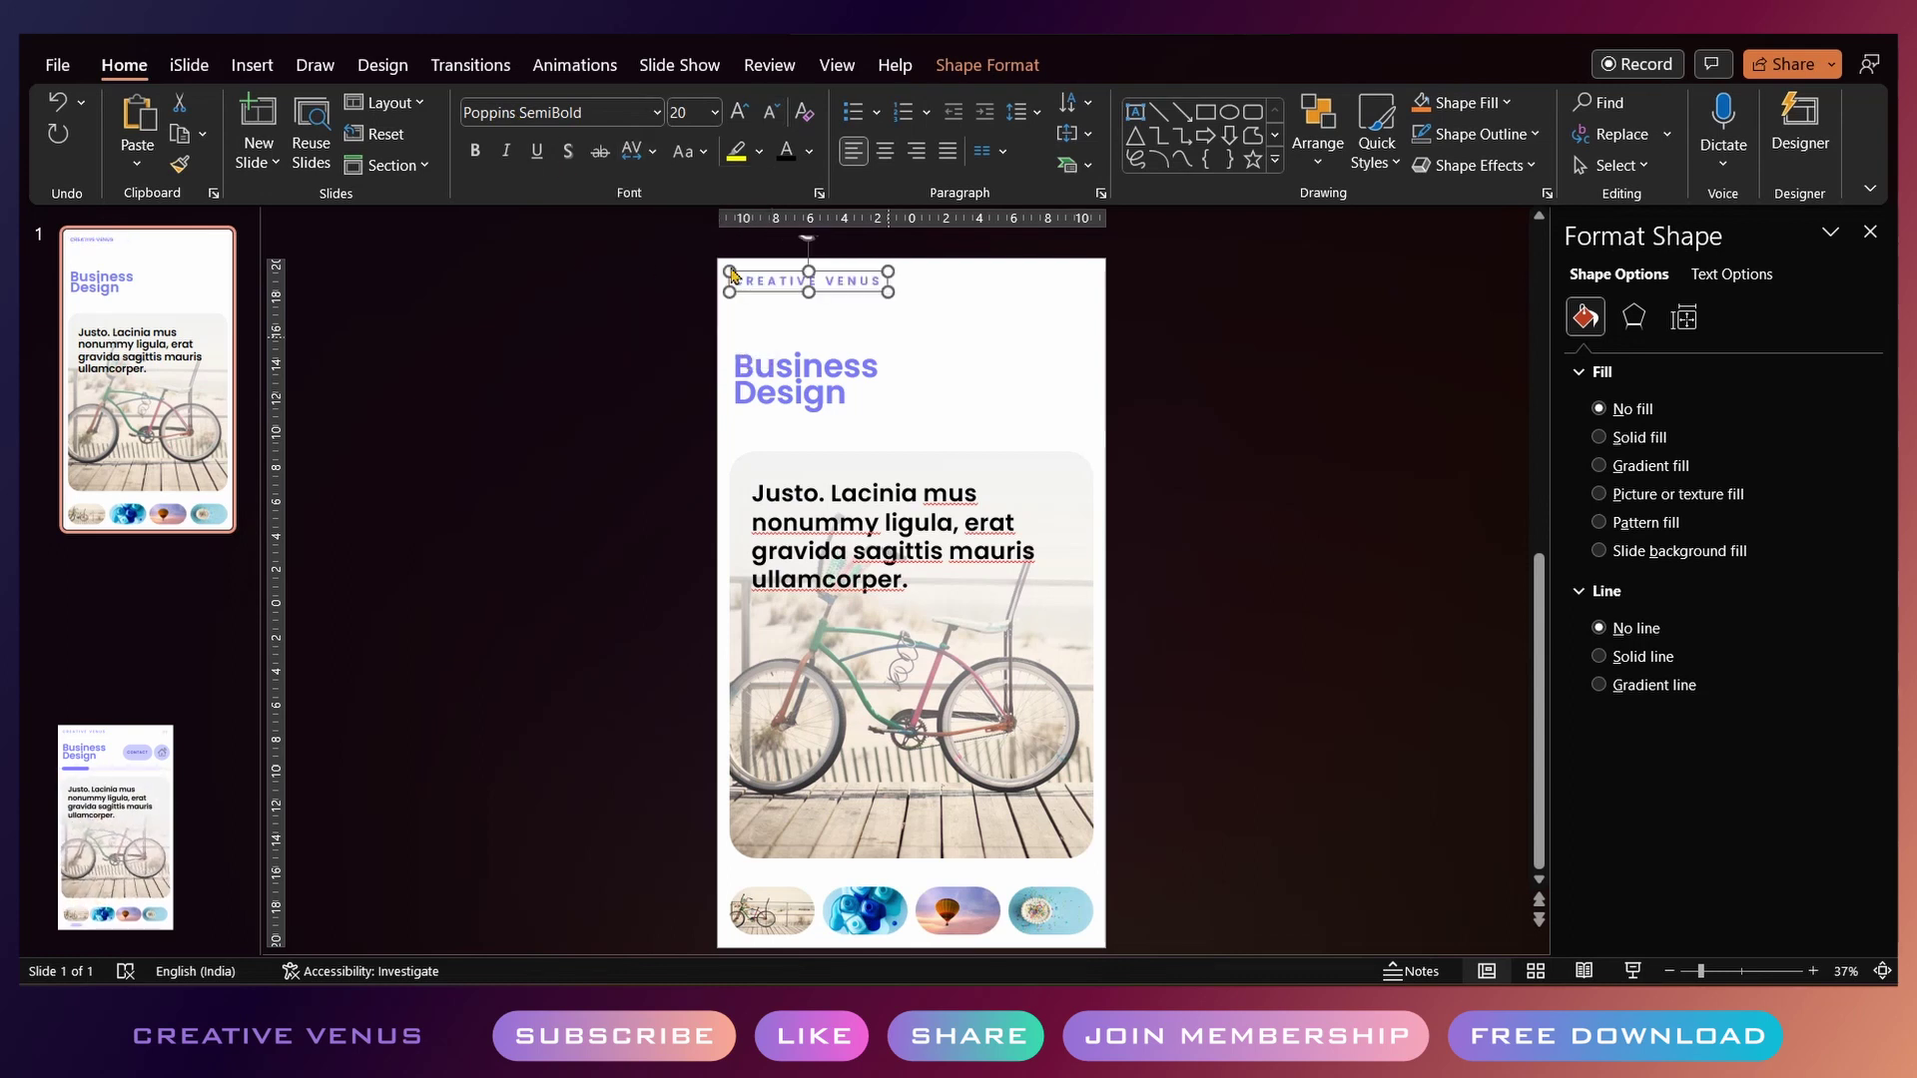
left_click(734, 257)
Draw a horizontal divider line about 20.69 cm long below the Business Design heading and make it solid purple
left_click(251, 65)
left_click(483, 130)
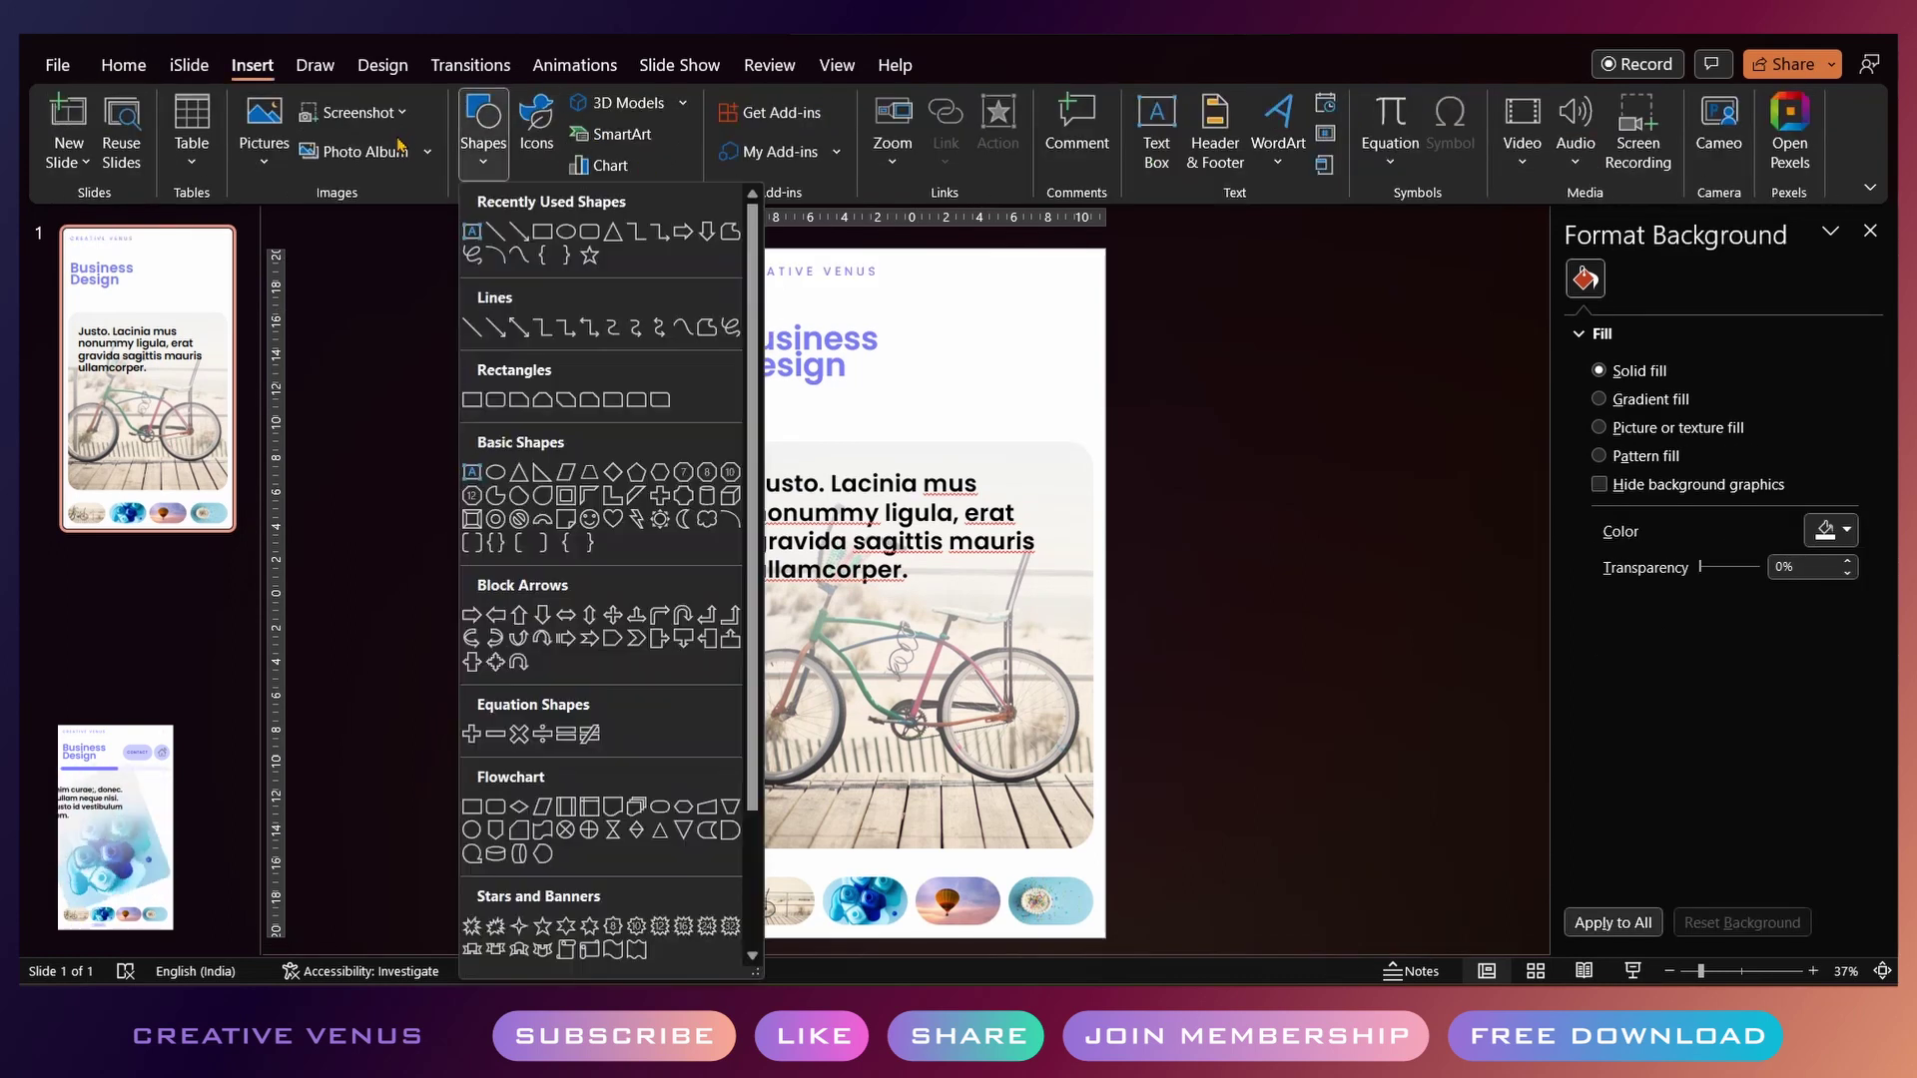
left_click(496, 231)
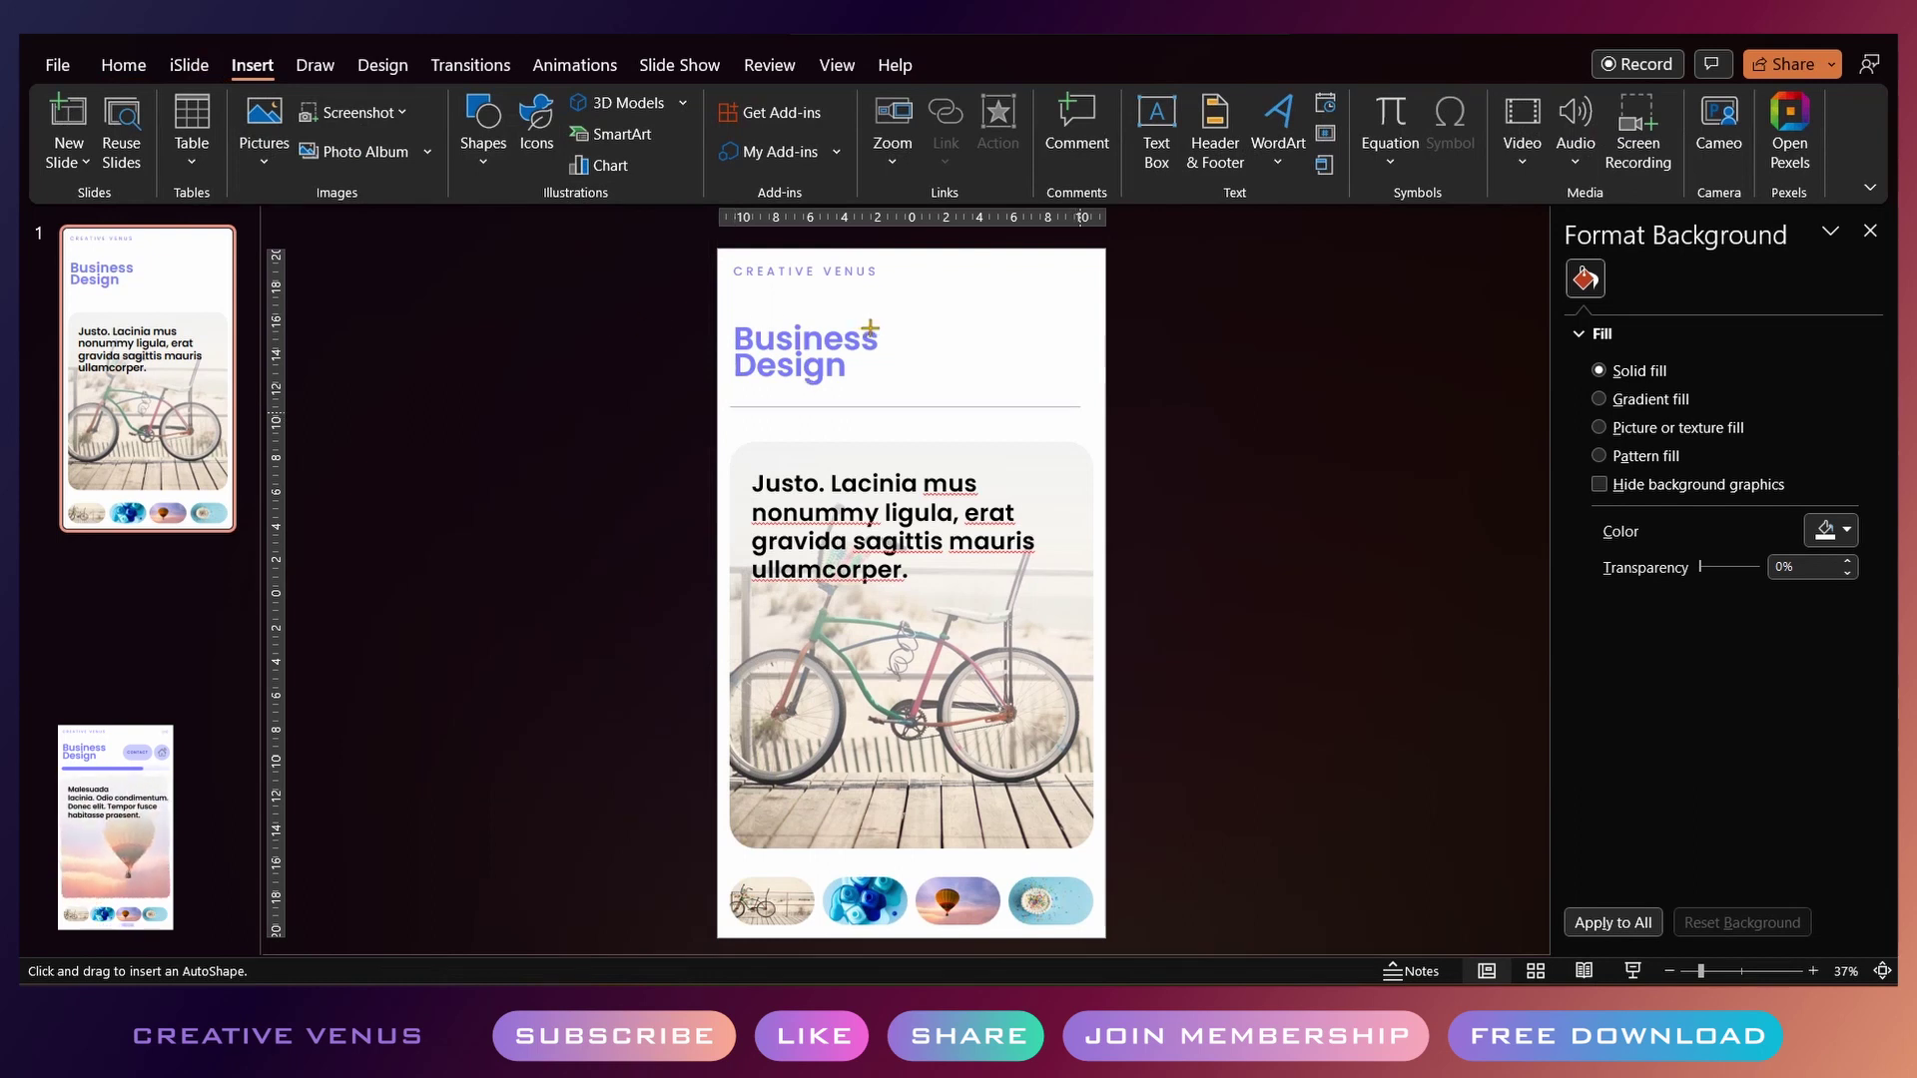
left_click_drag(730, 407, 1080, 407)
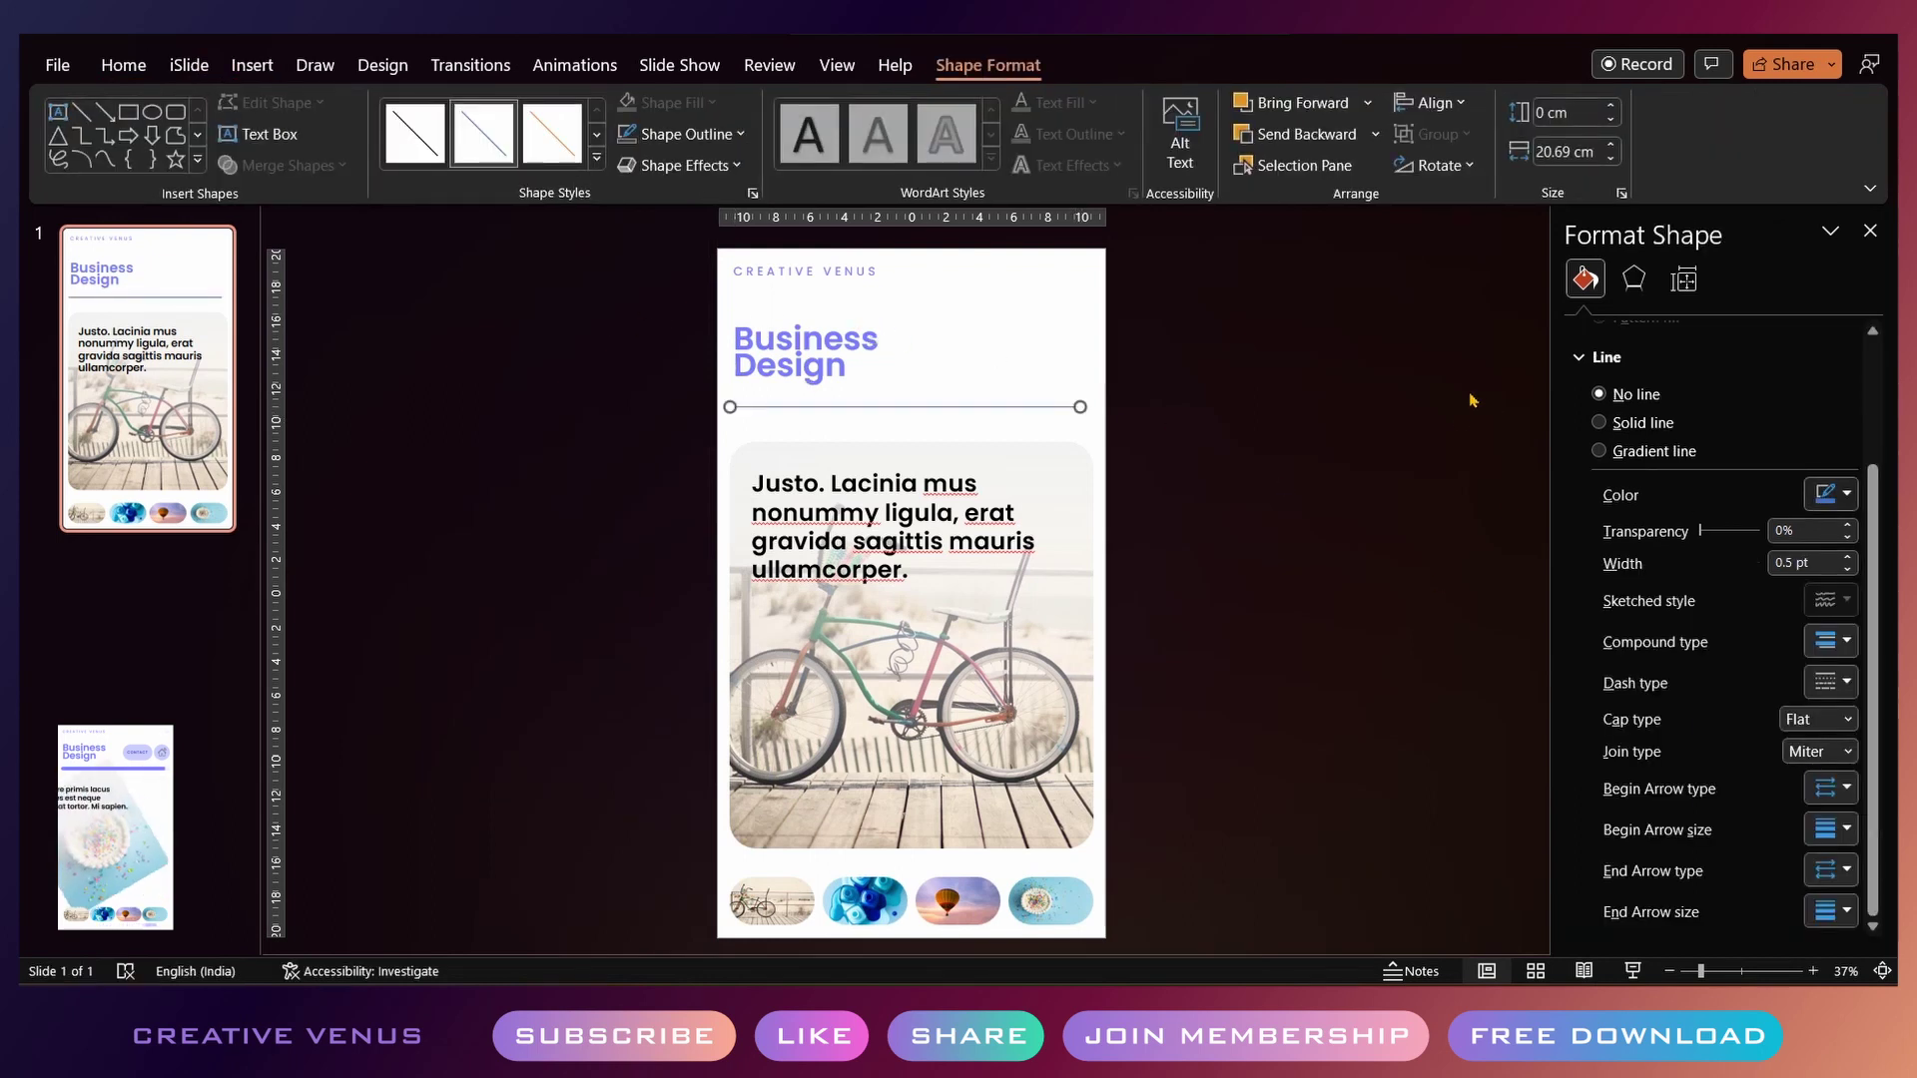
left_click(1832, 494)
left_click(1707, 794)
left_click(1148, 544)
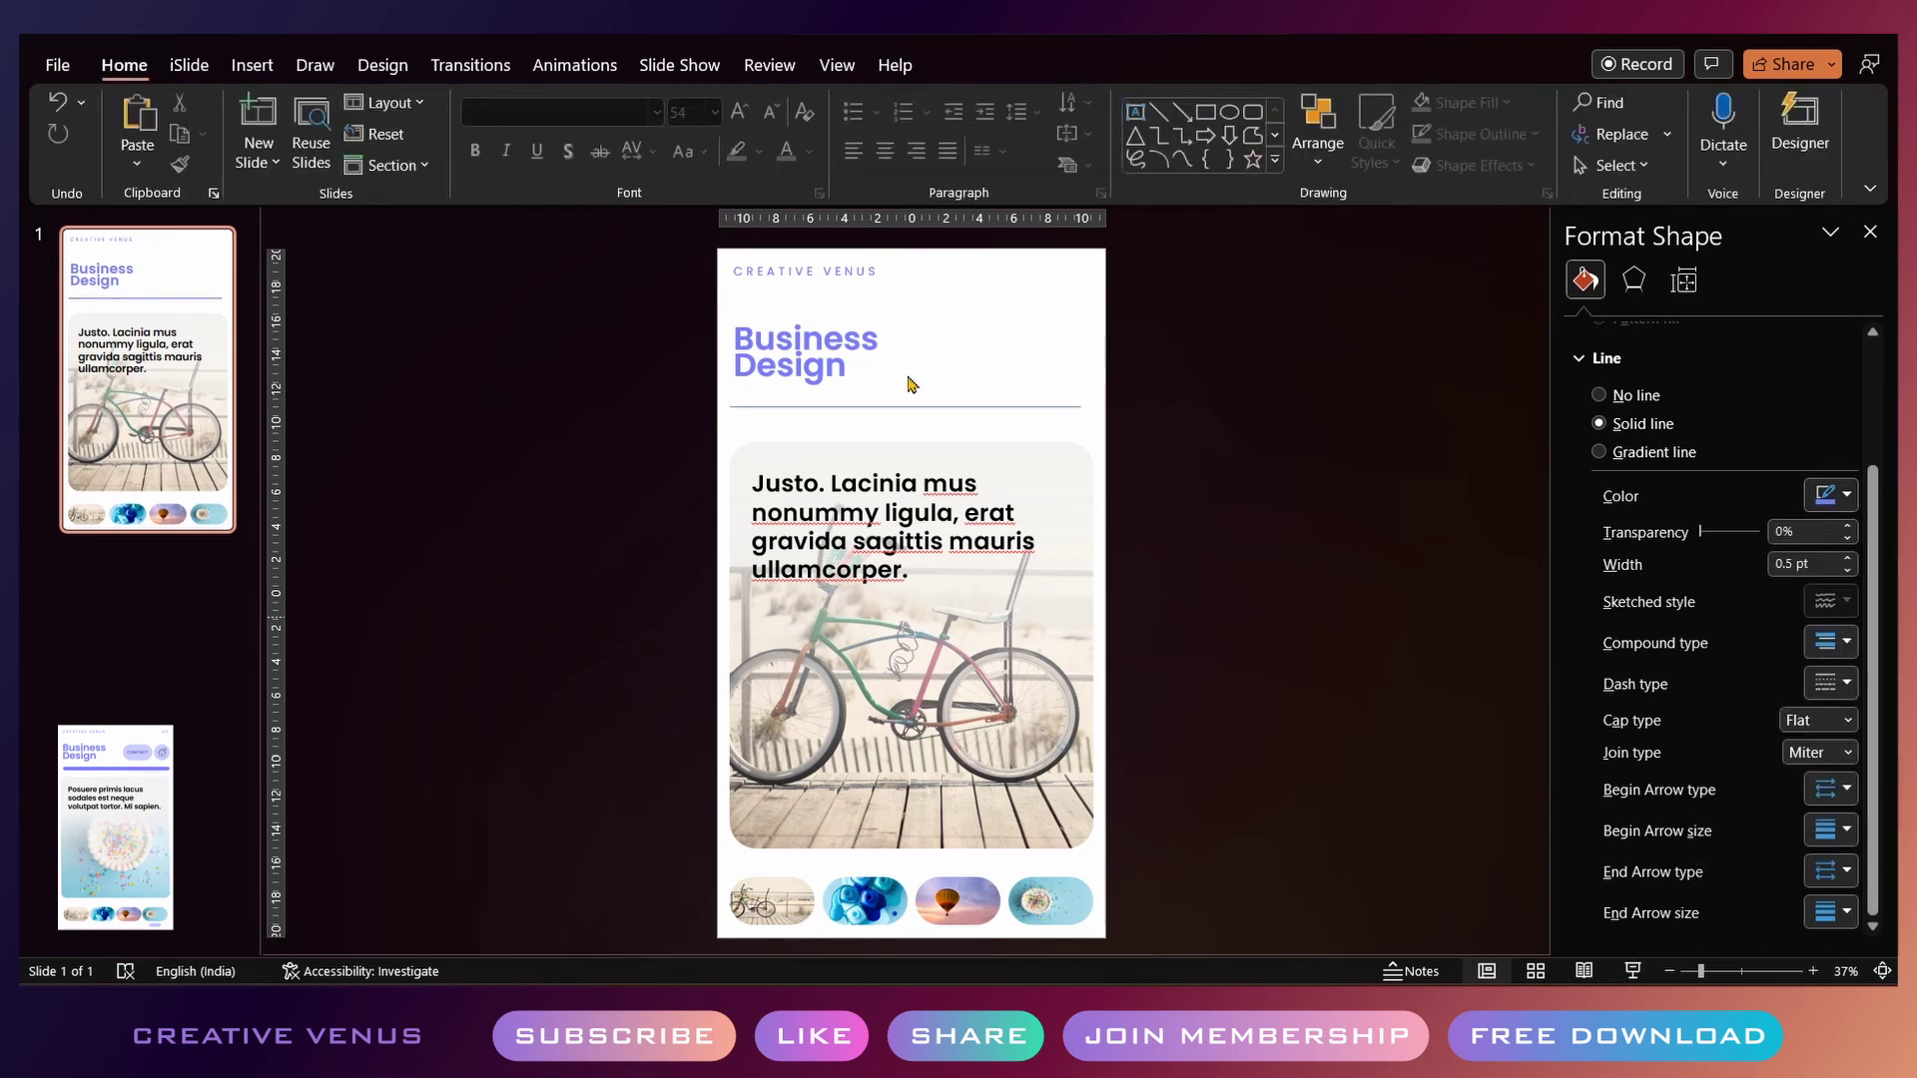
Move the divider line slightly closer to the heading, with its left end aligned to the heading text
left_click(733, 406)
left_click(435, 20)
left_click(445, 86)
key("Escape")
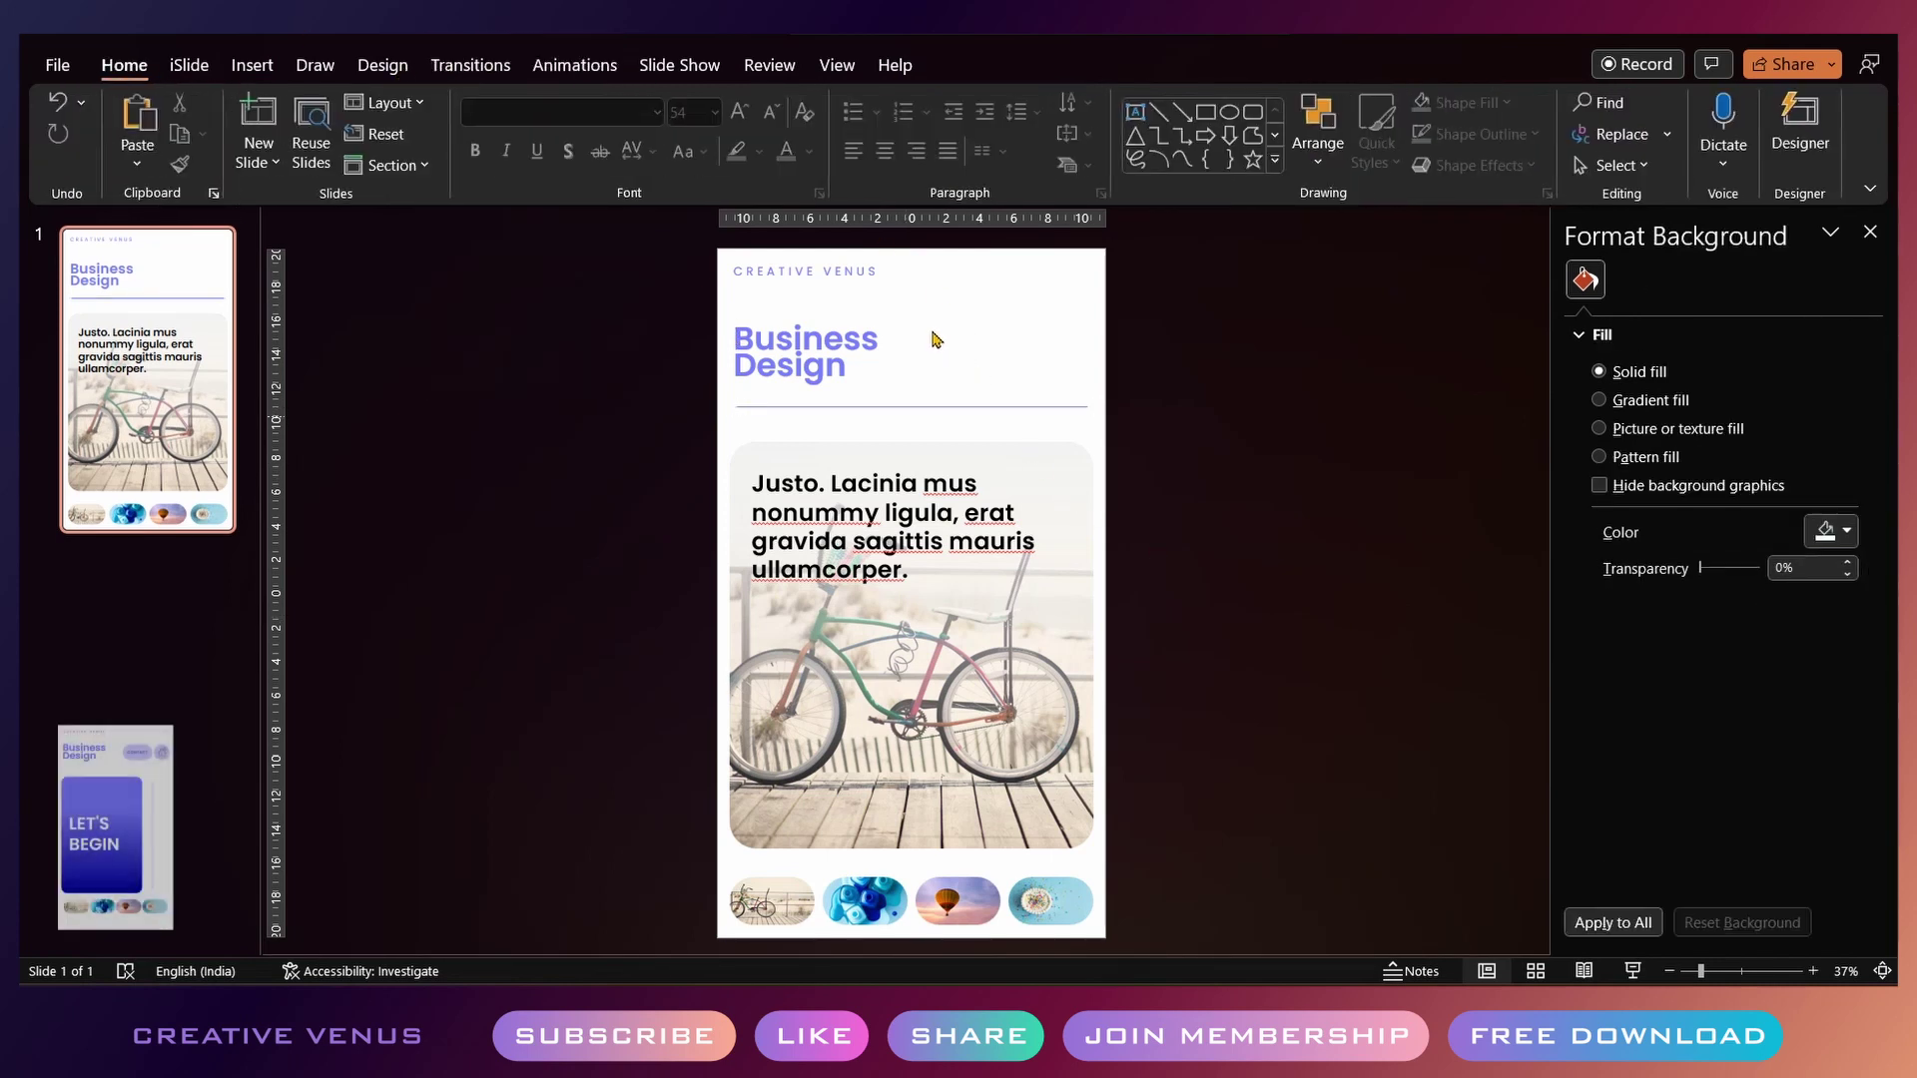
left_click_drag(832, 328, 831, 321)
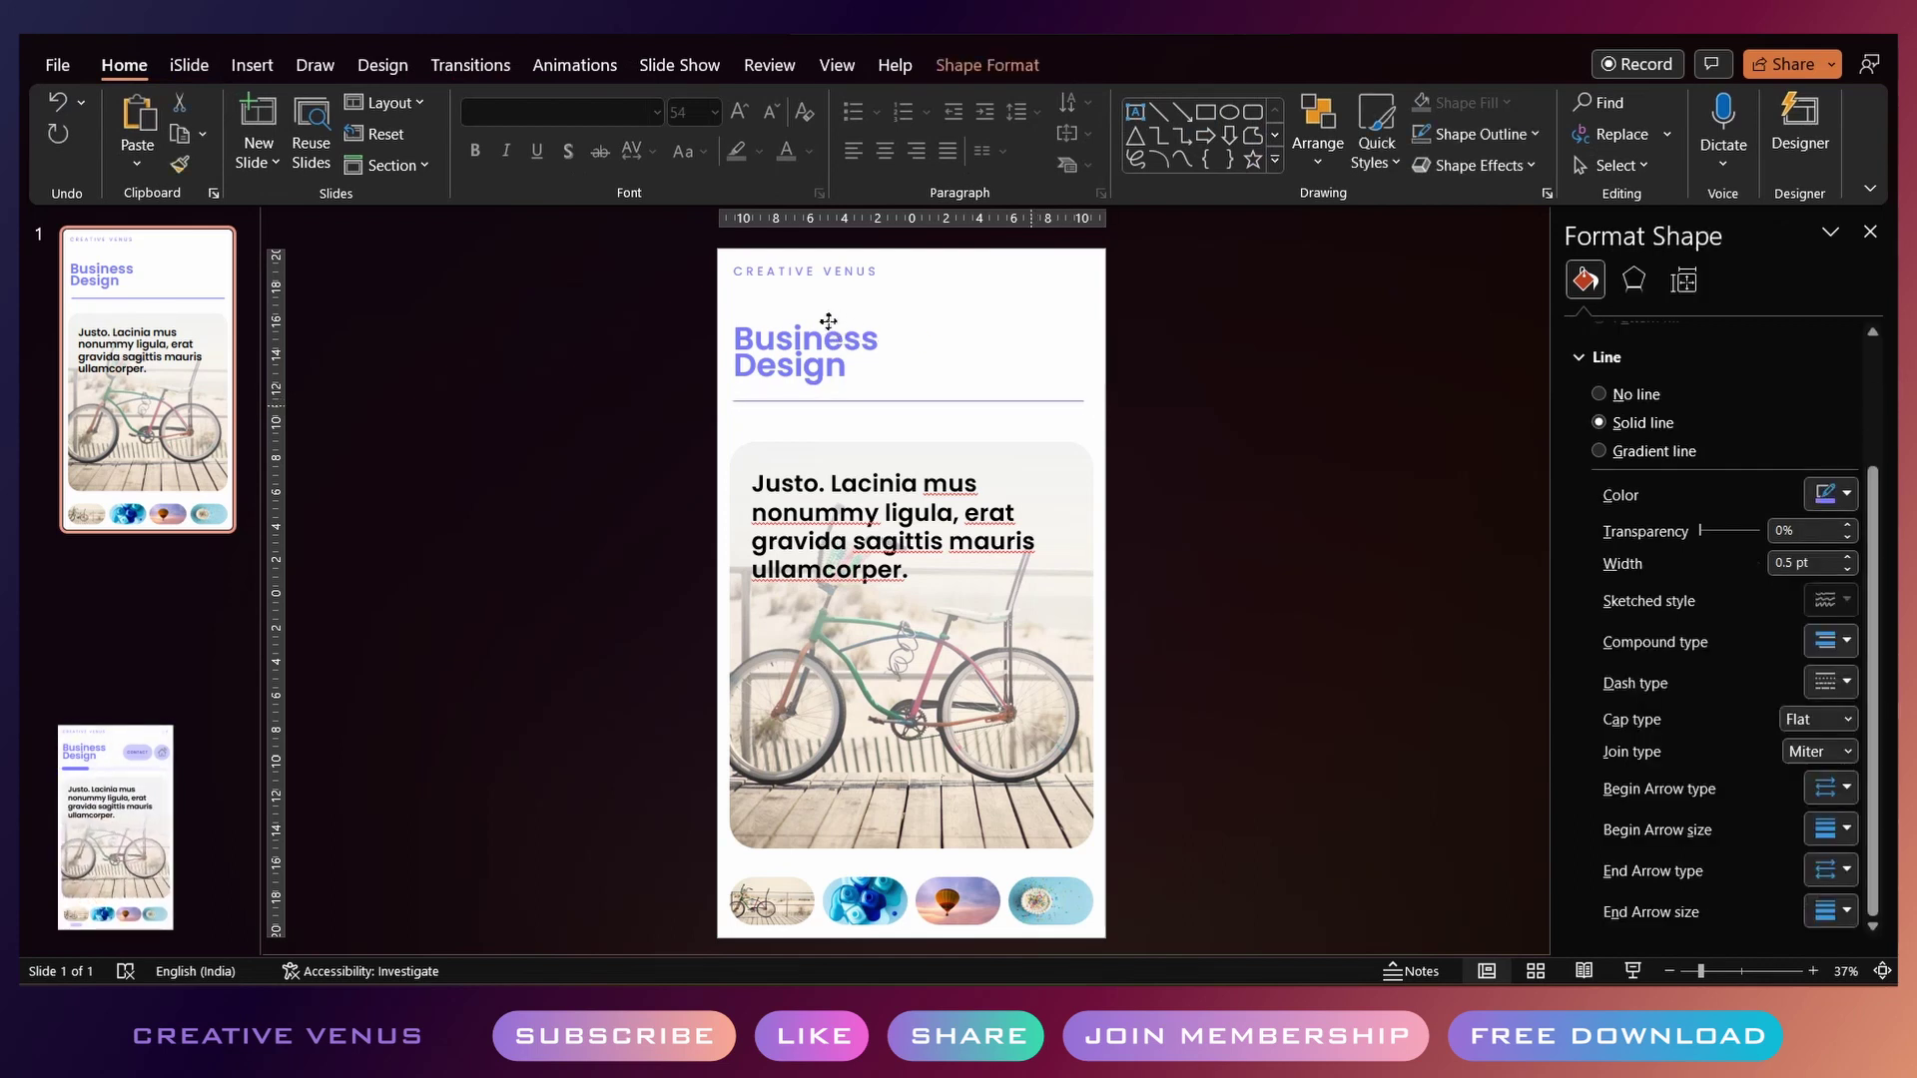
key("Down")
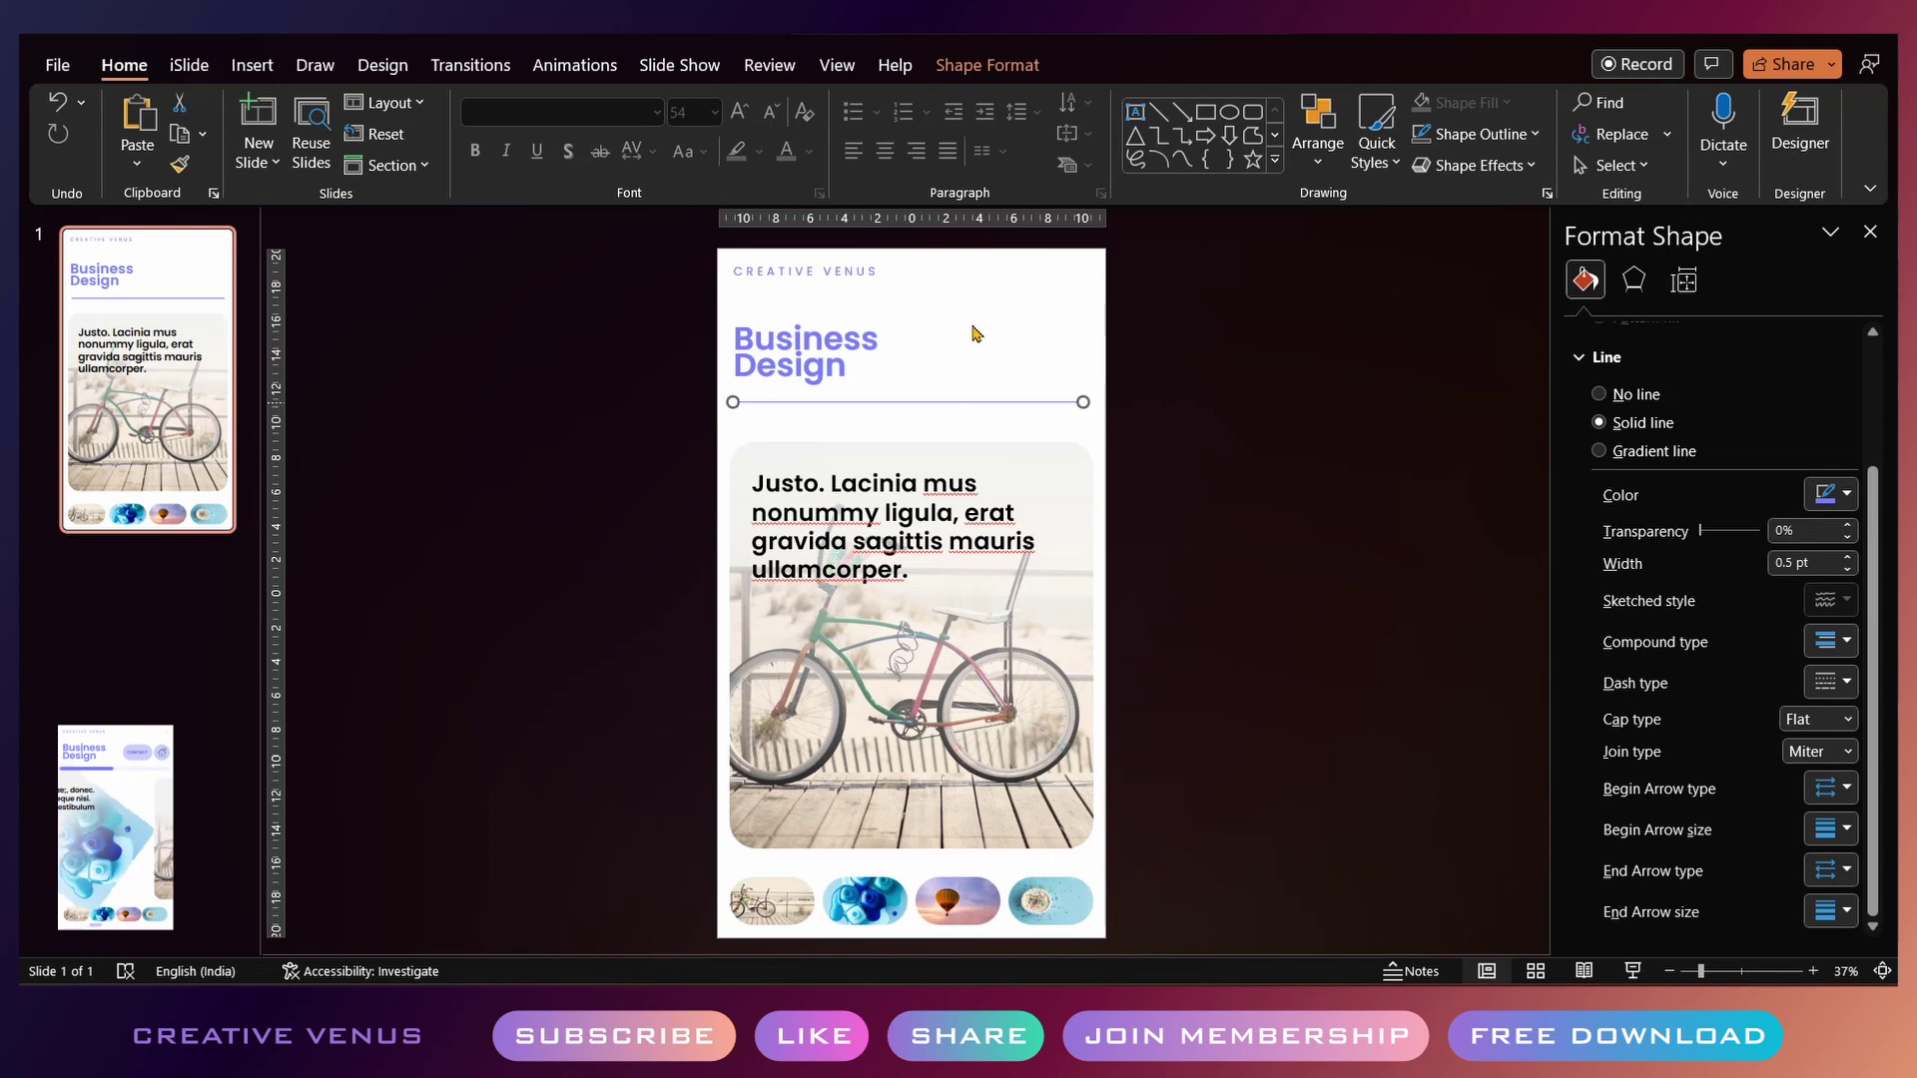
left_click(984, 337)
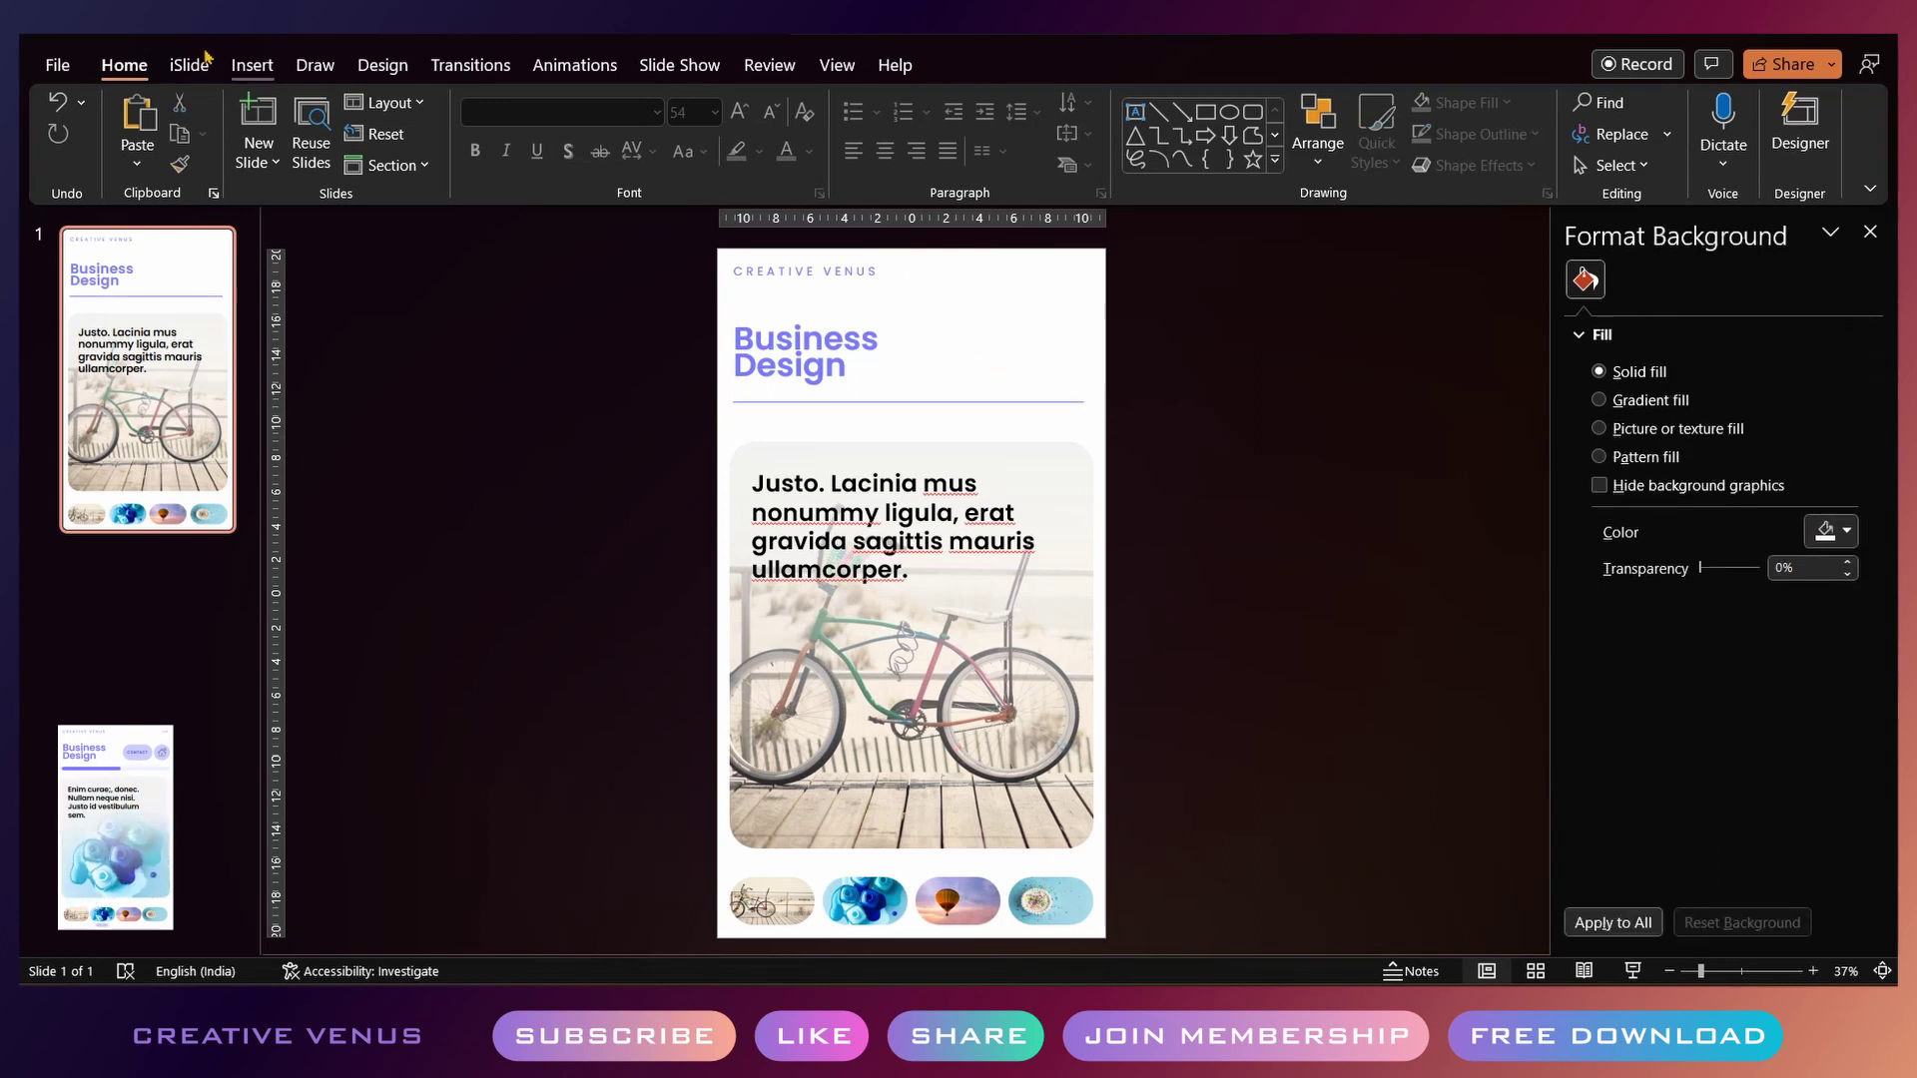
Draw a rounded square about 3.18 cm wide beside the heading, without outline and filled with light lavender
left_click(252, 64)
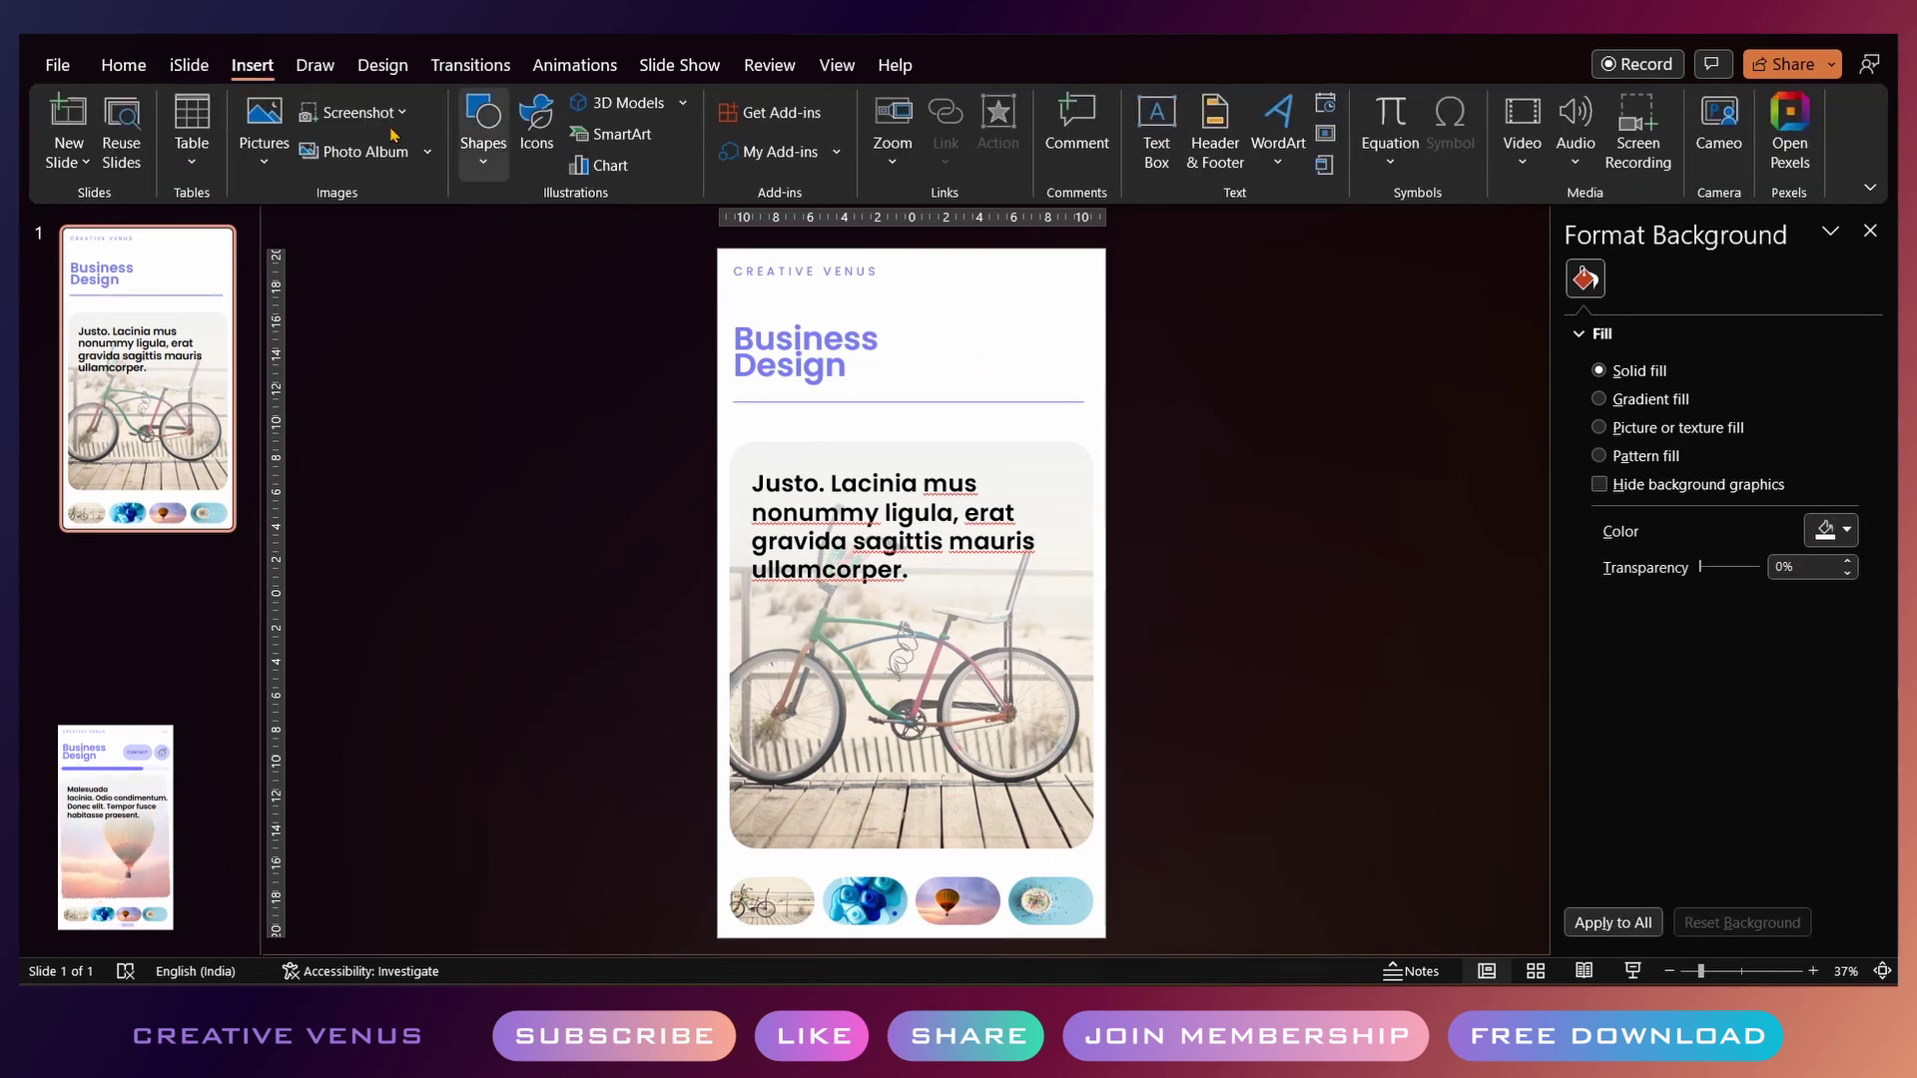
left_click(484, 140)
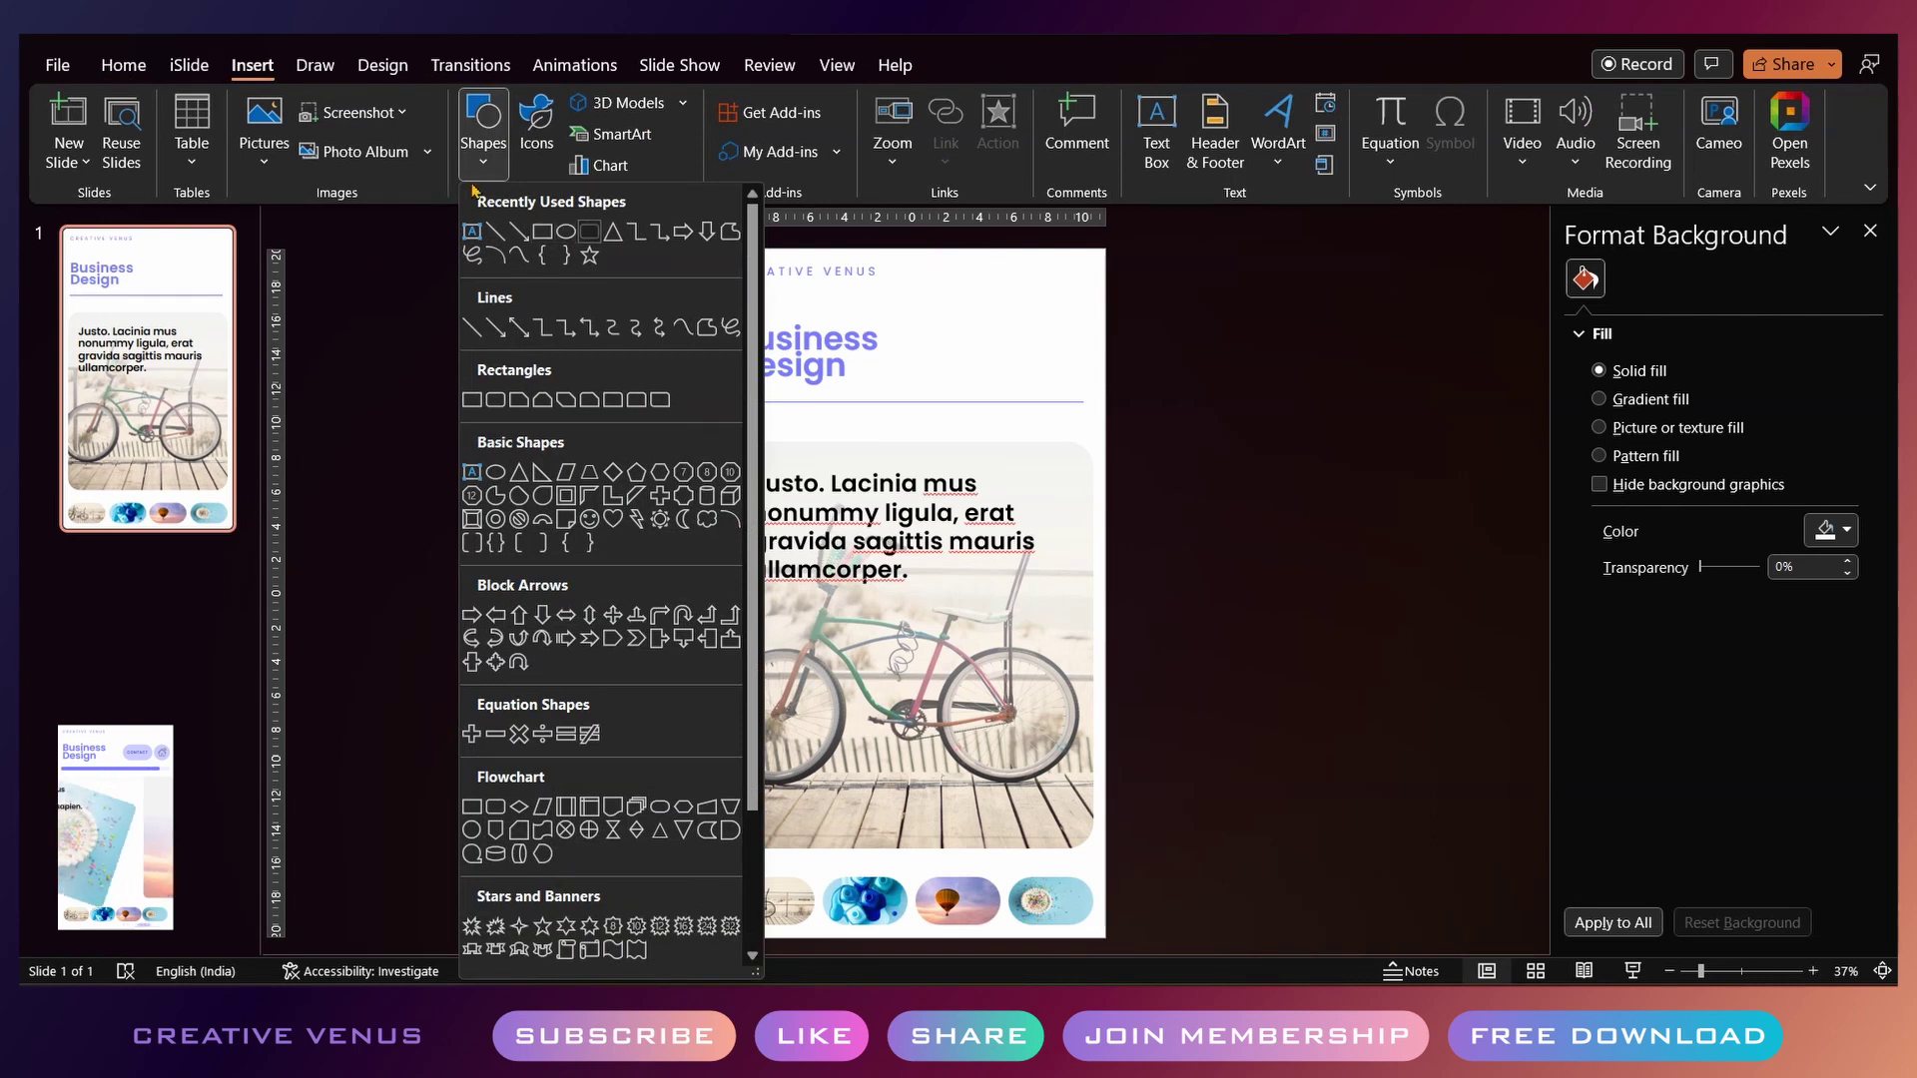
left_click(589, 231)
left_click_drag(933, 327, 988, 382)
left_click(1619, 710)
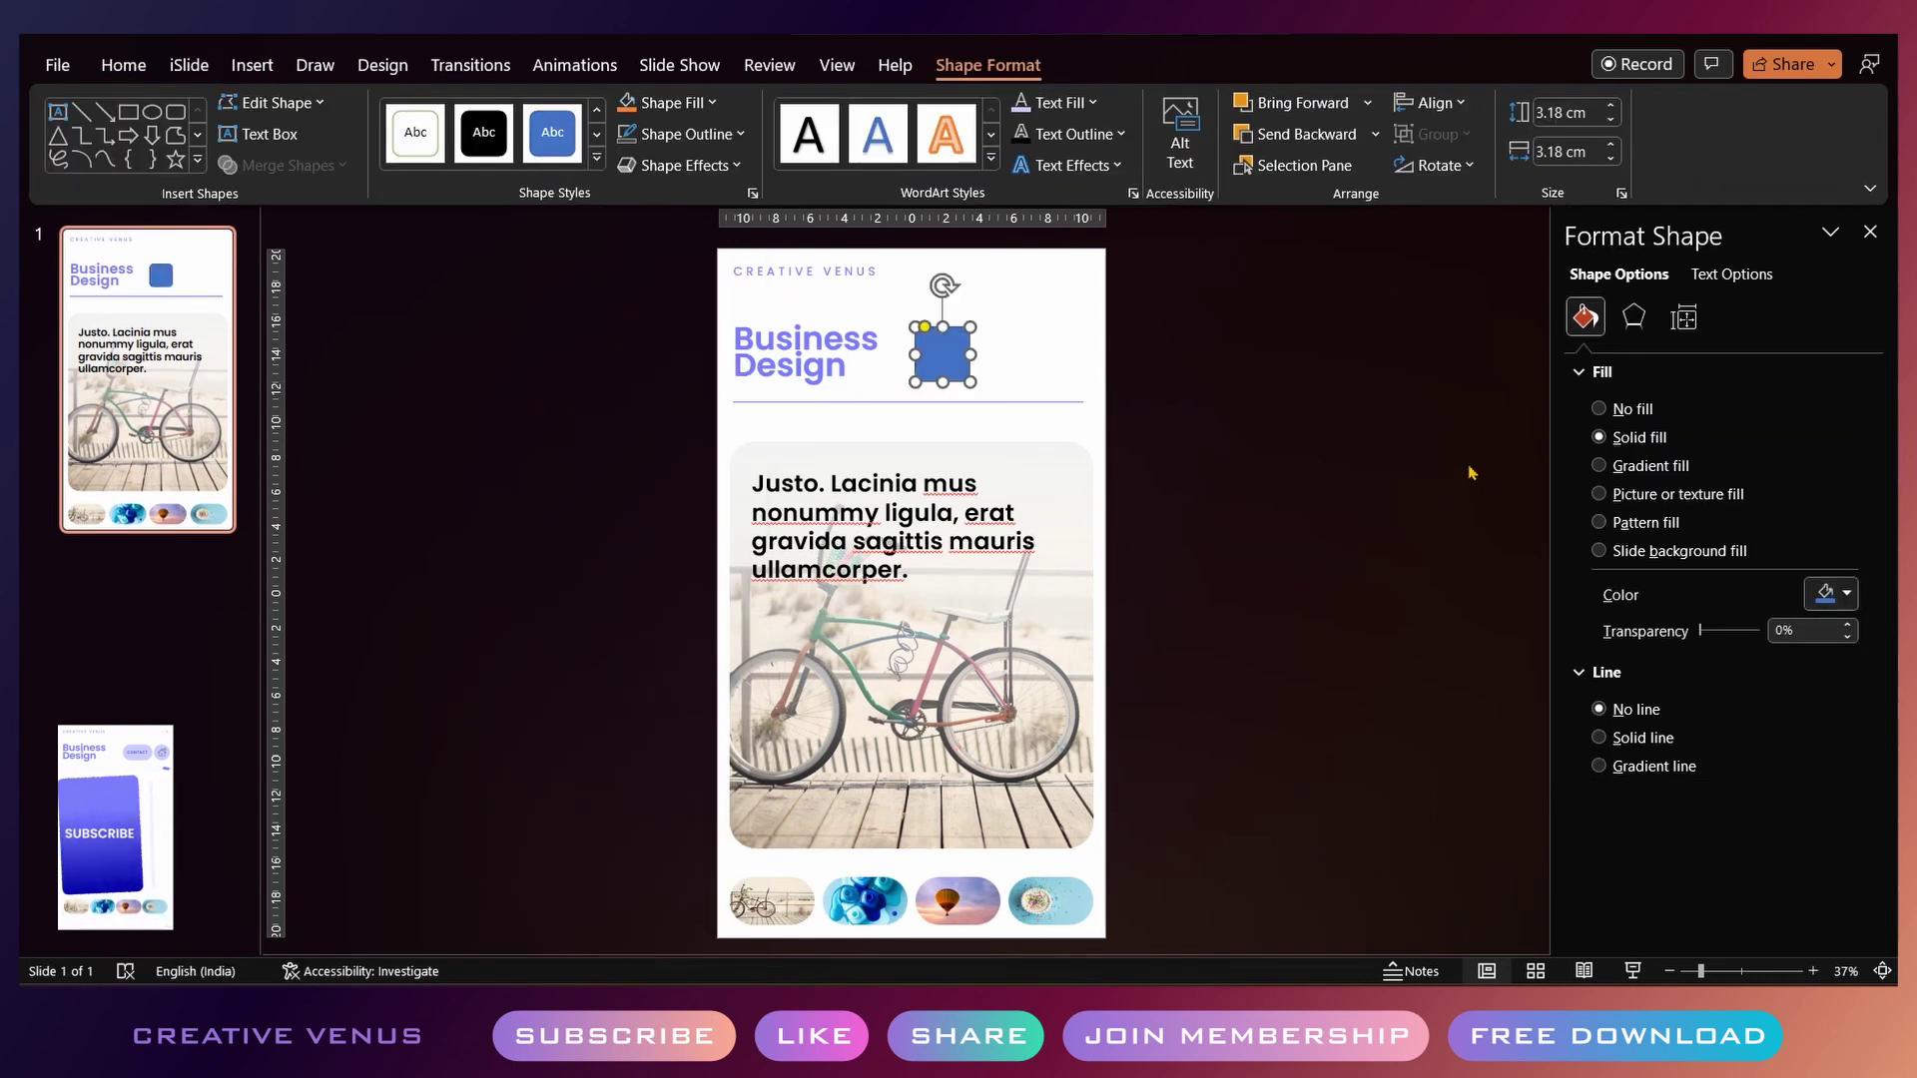
left_click(1835, 594)
left_click(1726, 893)
Duplicate the lavender square and place the pair side by side near the slide's right margin, level with the heading
key("ctrl+d")
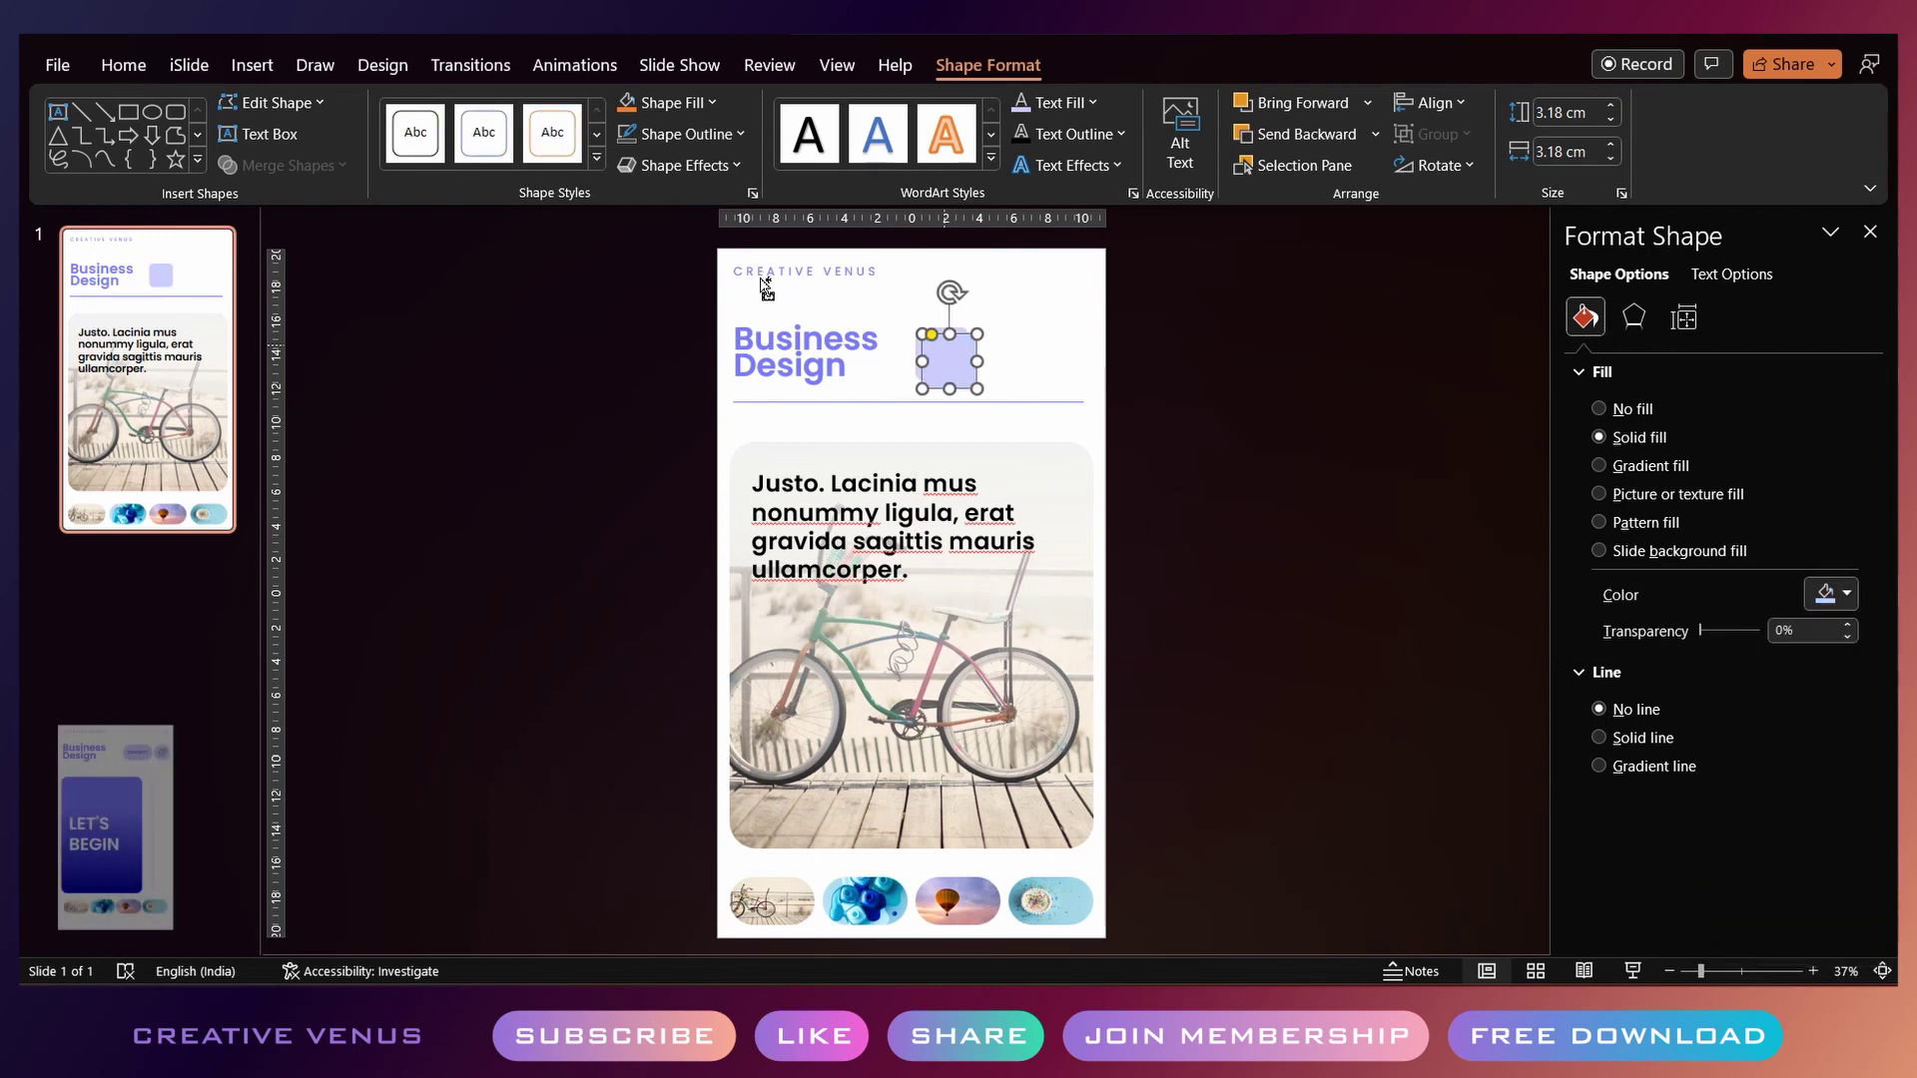
left_click_drag(949, 362, 1001, 355)
left_click(952, 354, "shift")
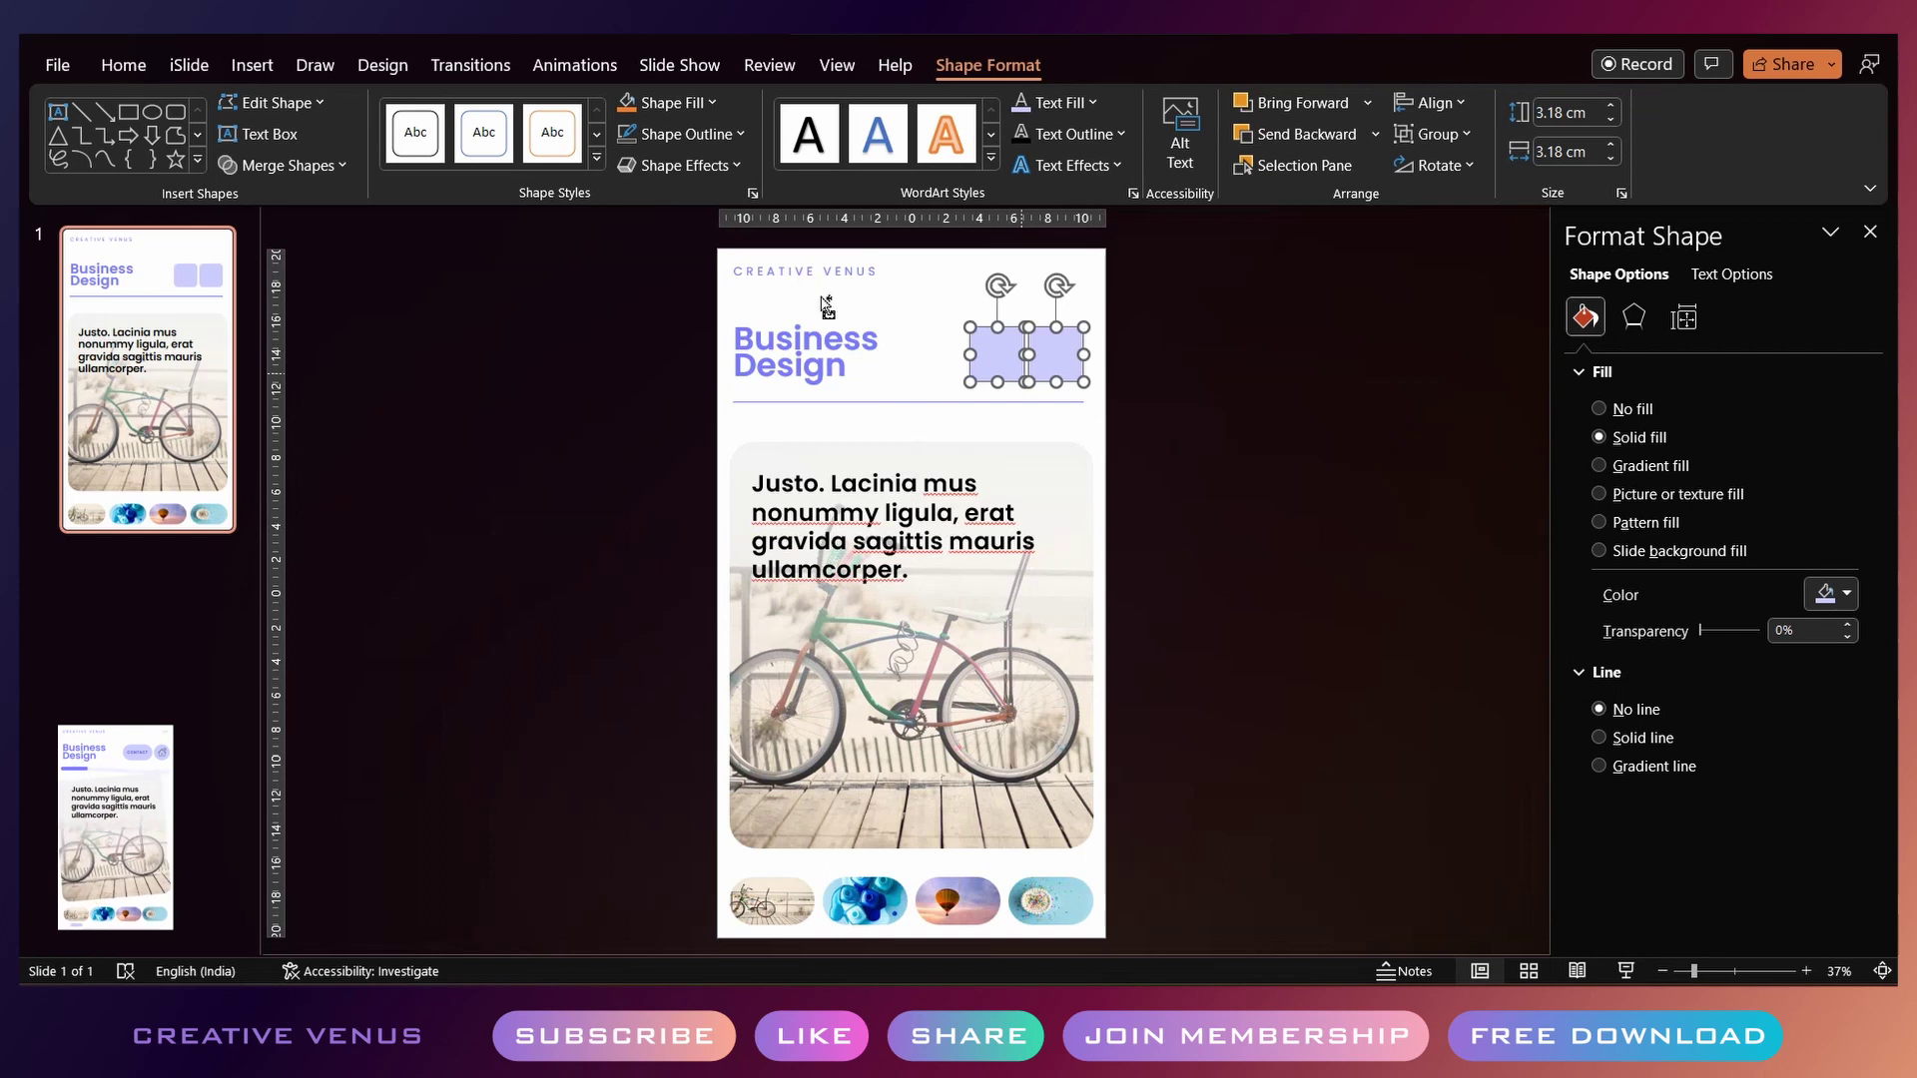
key("Escape")
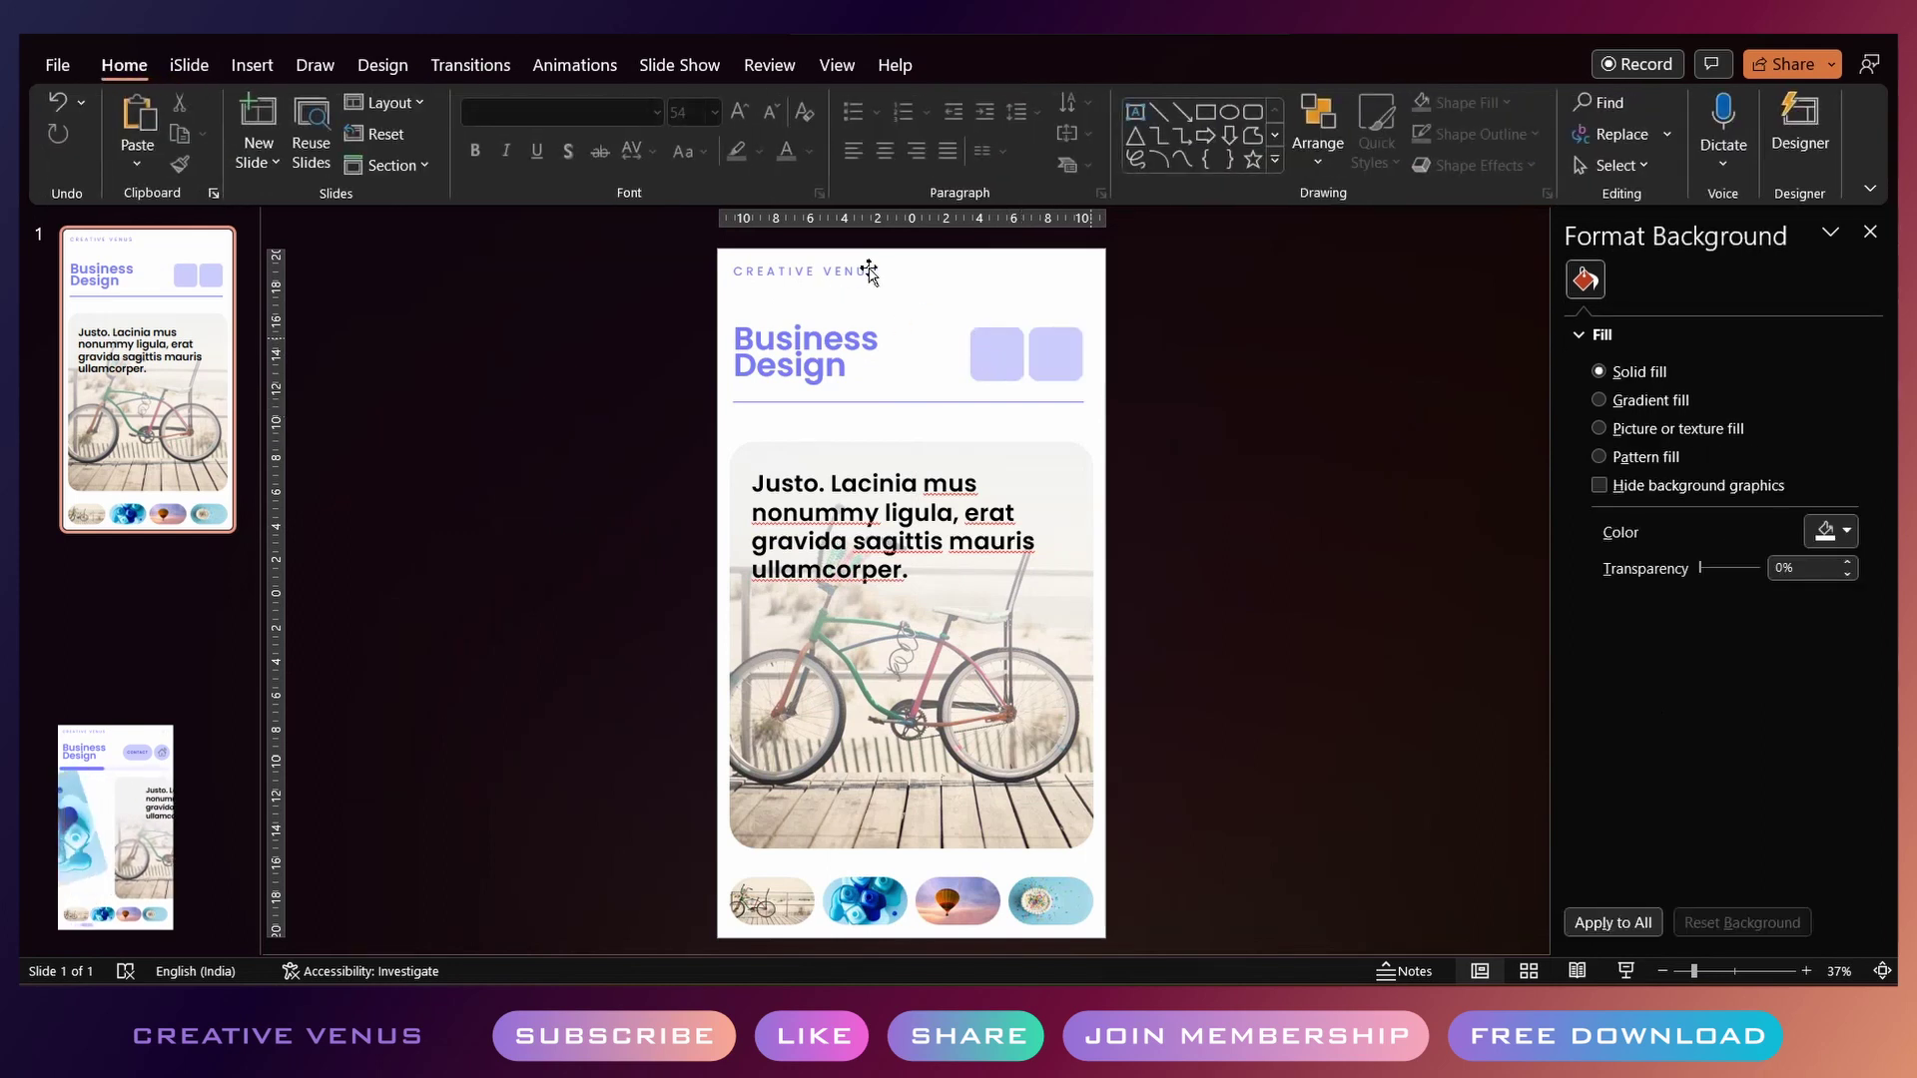
Duplicate the CREATIVE VENUS label into the slide's upper right corner, change its text to 01 and right-align it
left_click(868, 270)
key("ctrl+d")
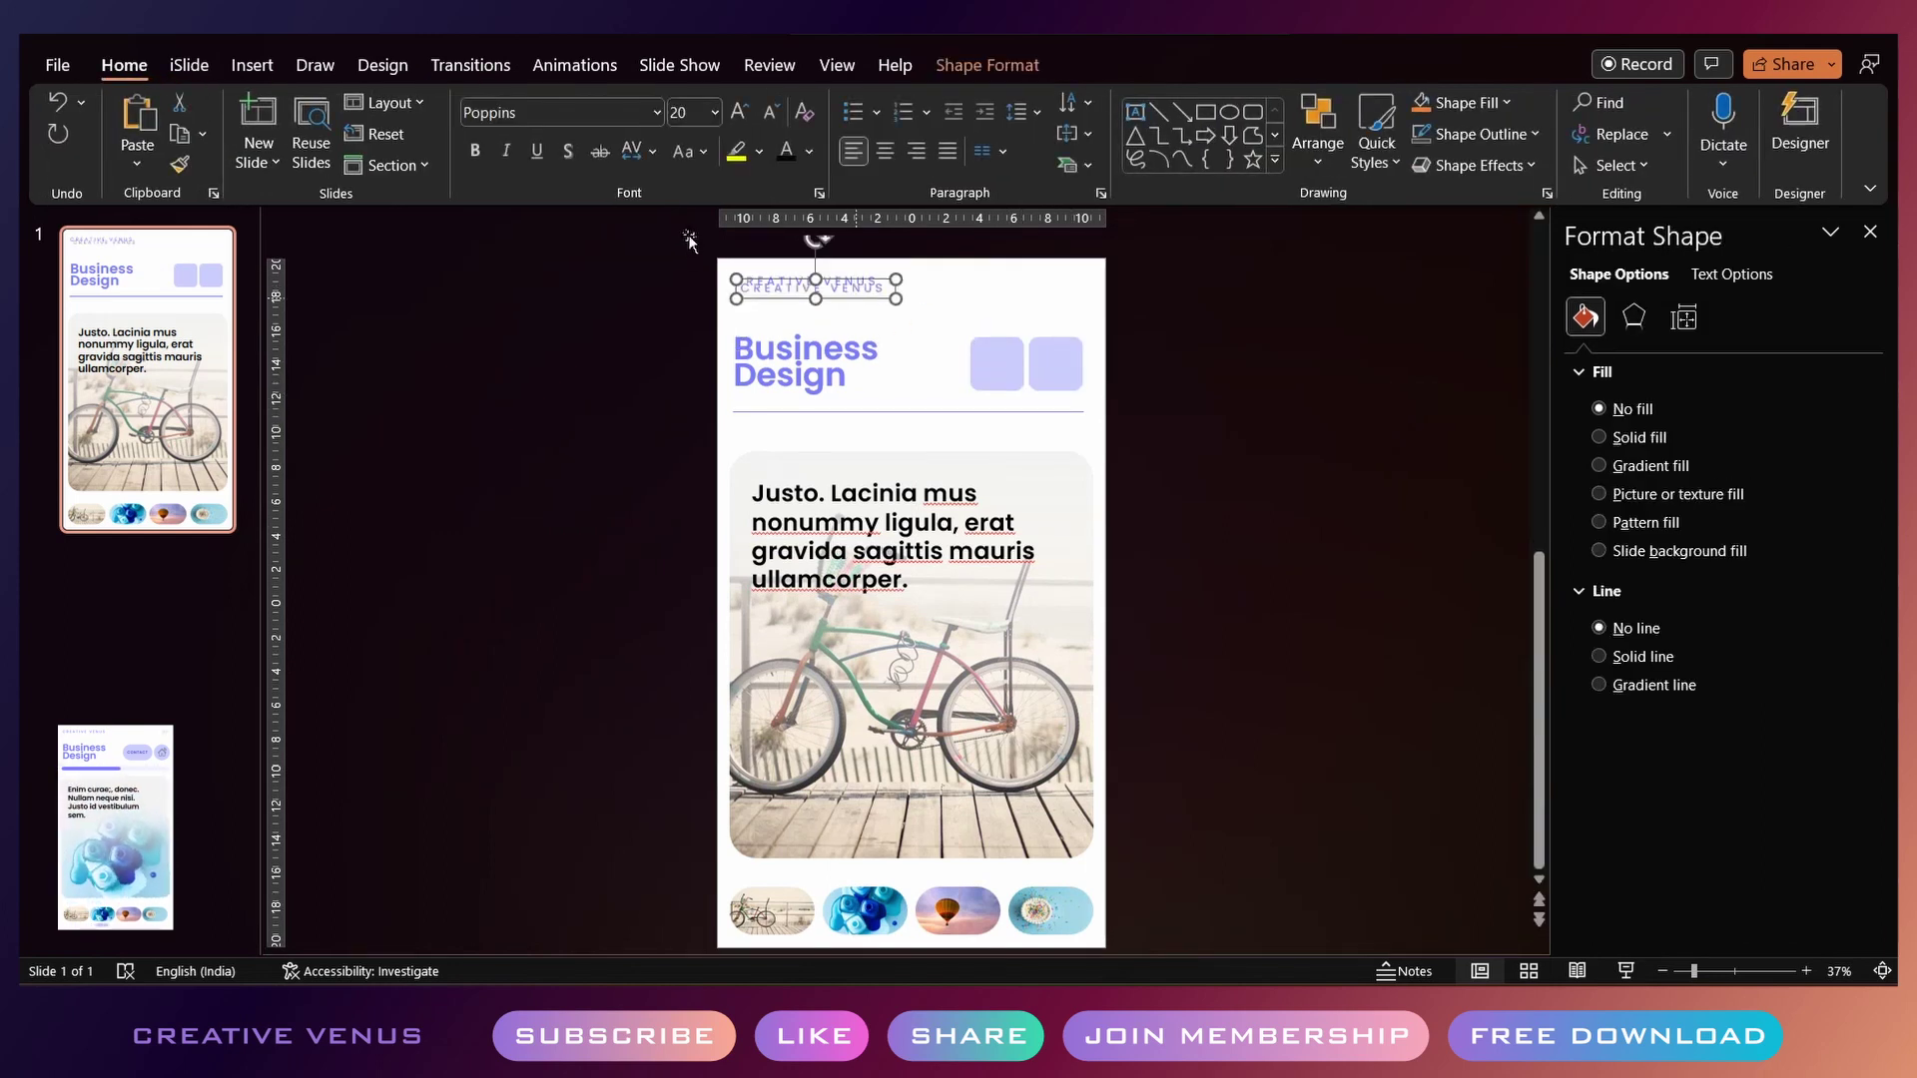
left_click_drag(856, 298, 1064, 285)
triple_click(1062, 282)
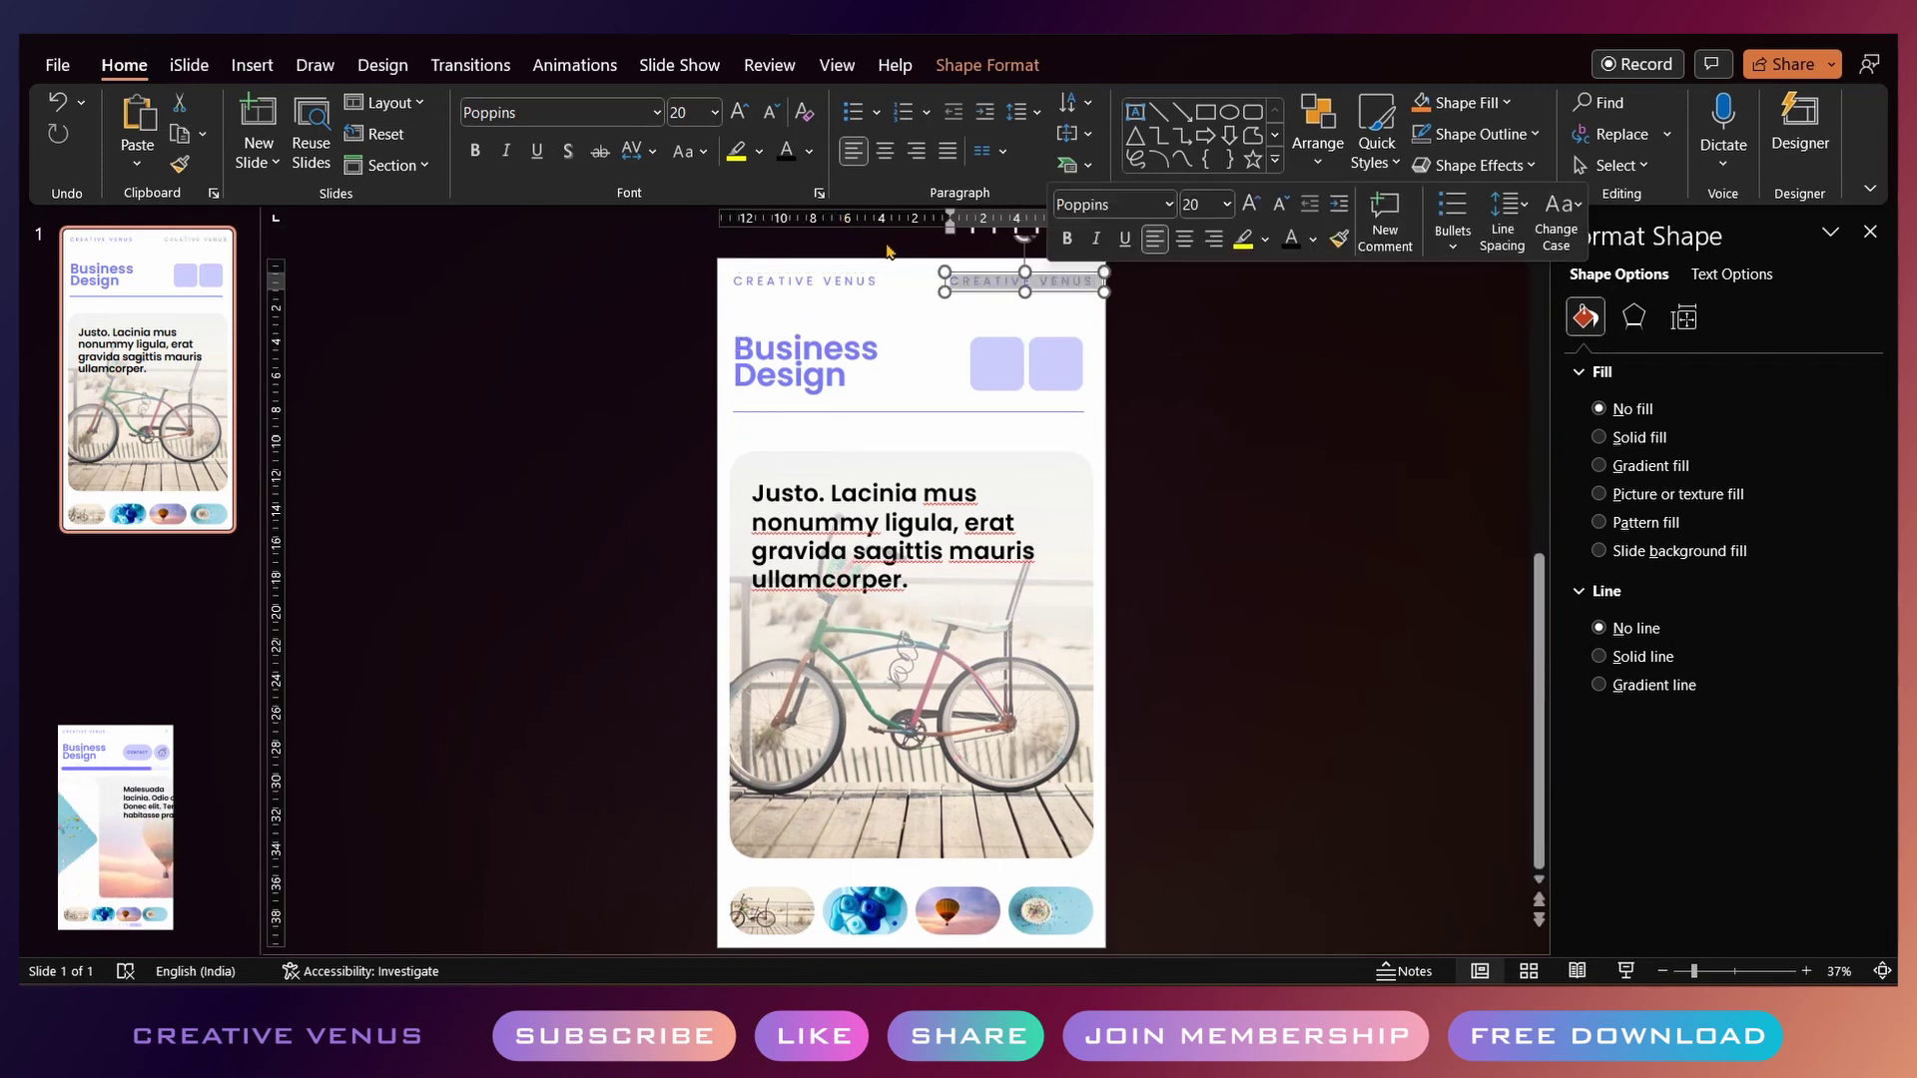
type("C")
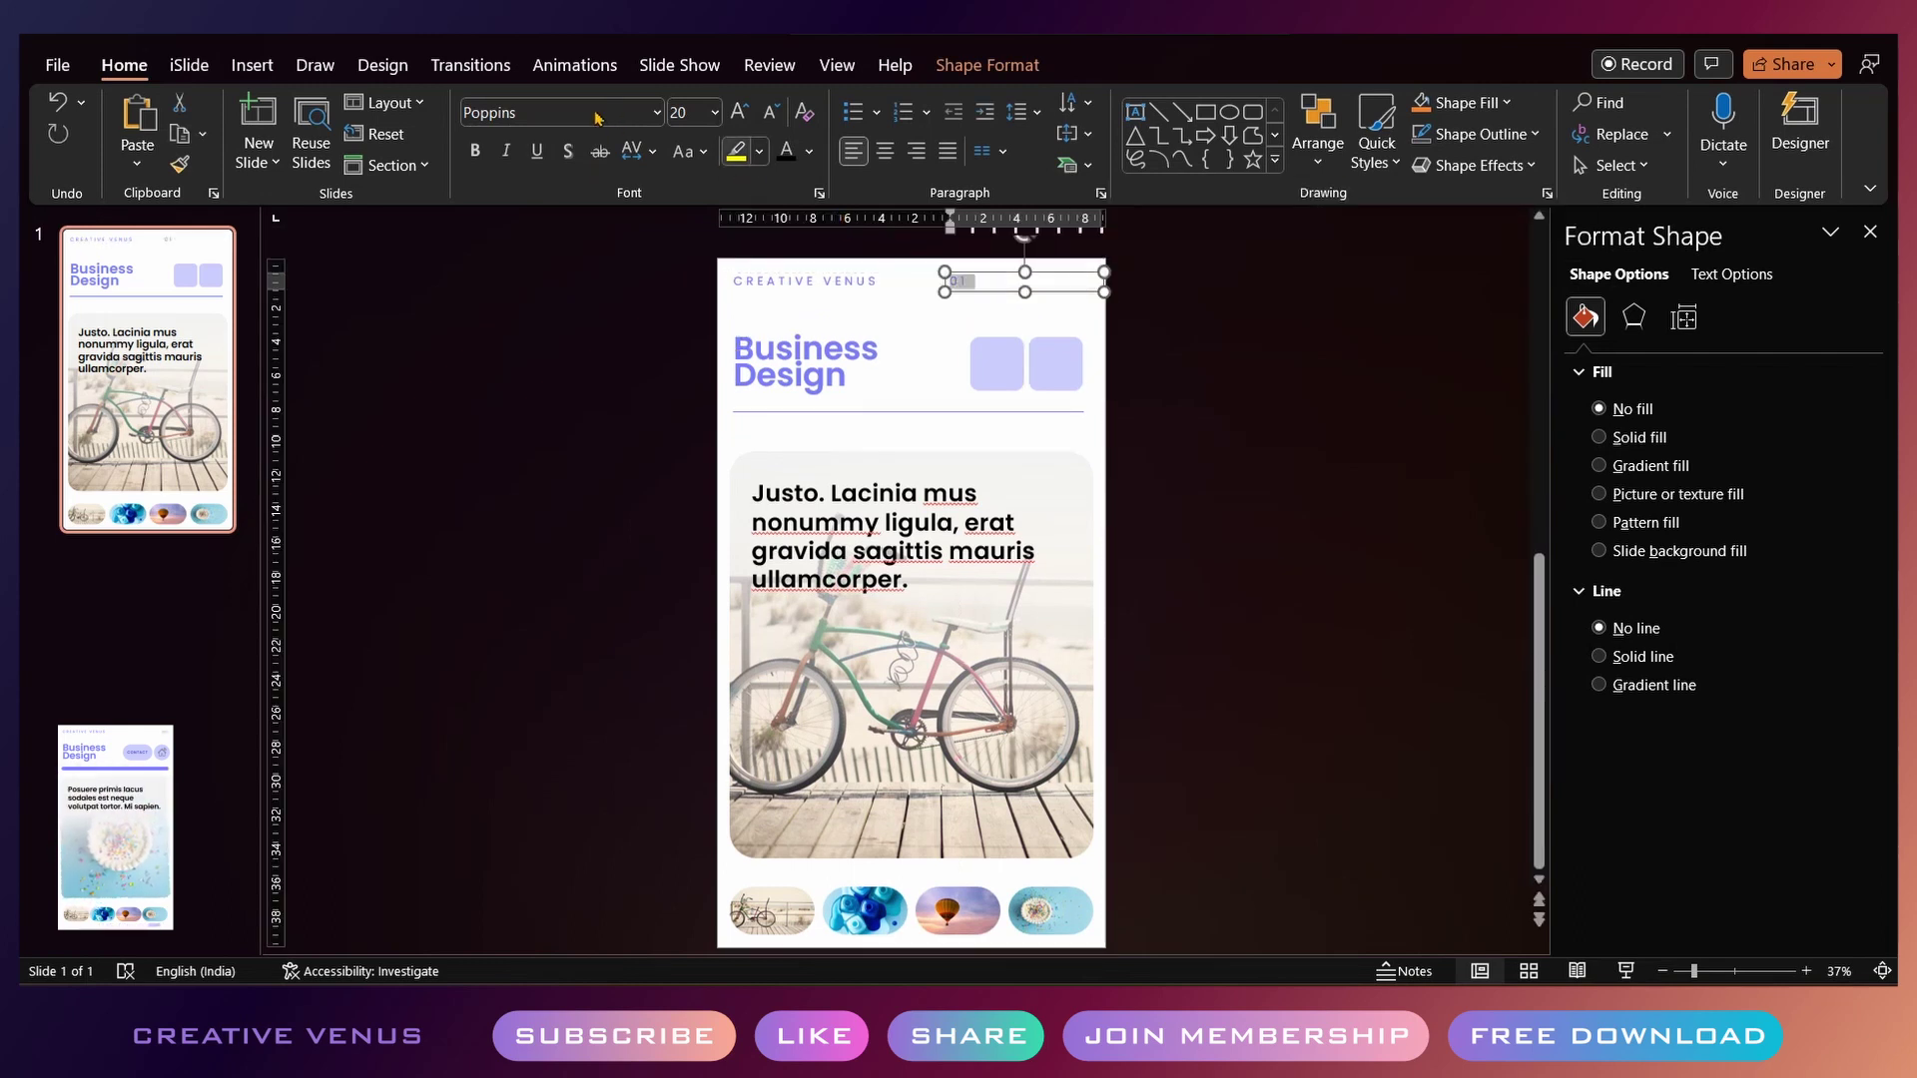
left_click(917, 151)
left_click_drag(1072, 273, 1061, 276)
Widen the first lavender square to the left and fully round both shapes' corners, making a pill and a circle
left_click(1000, 350)
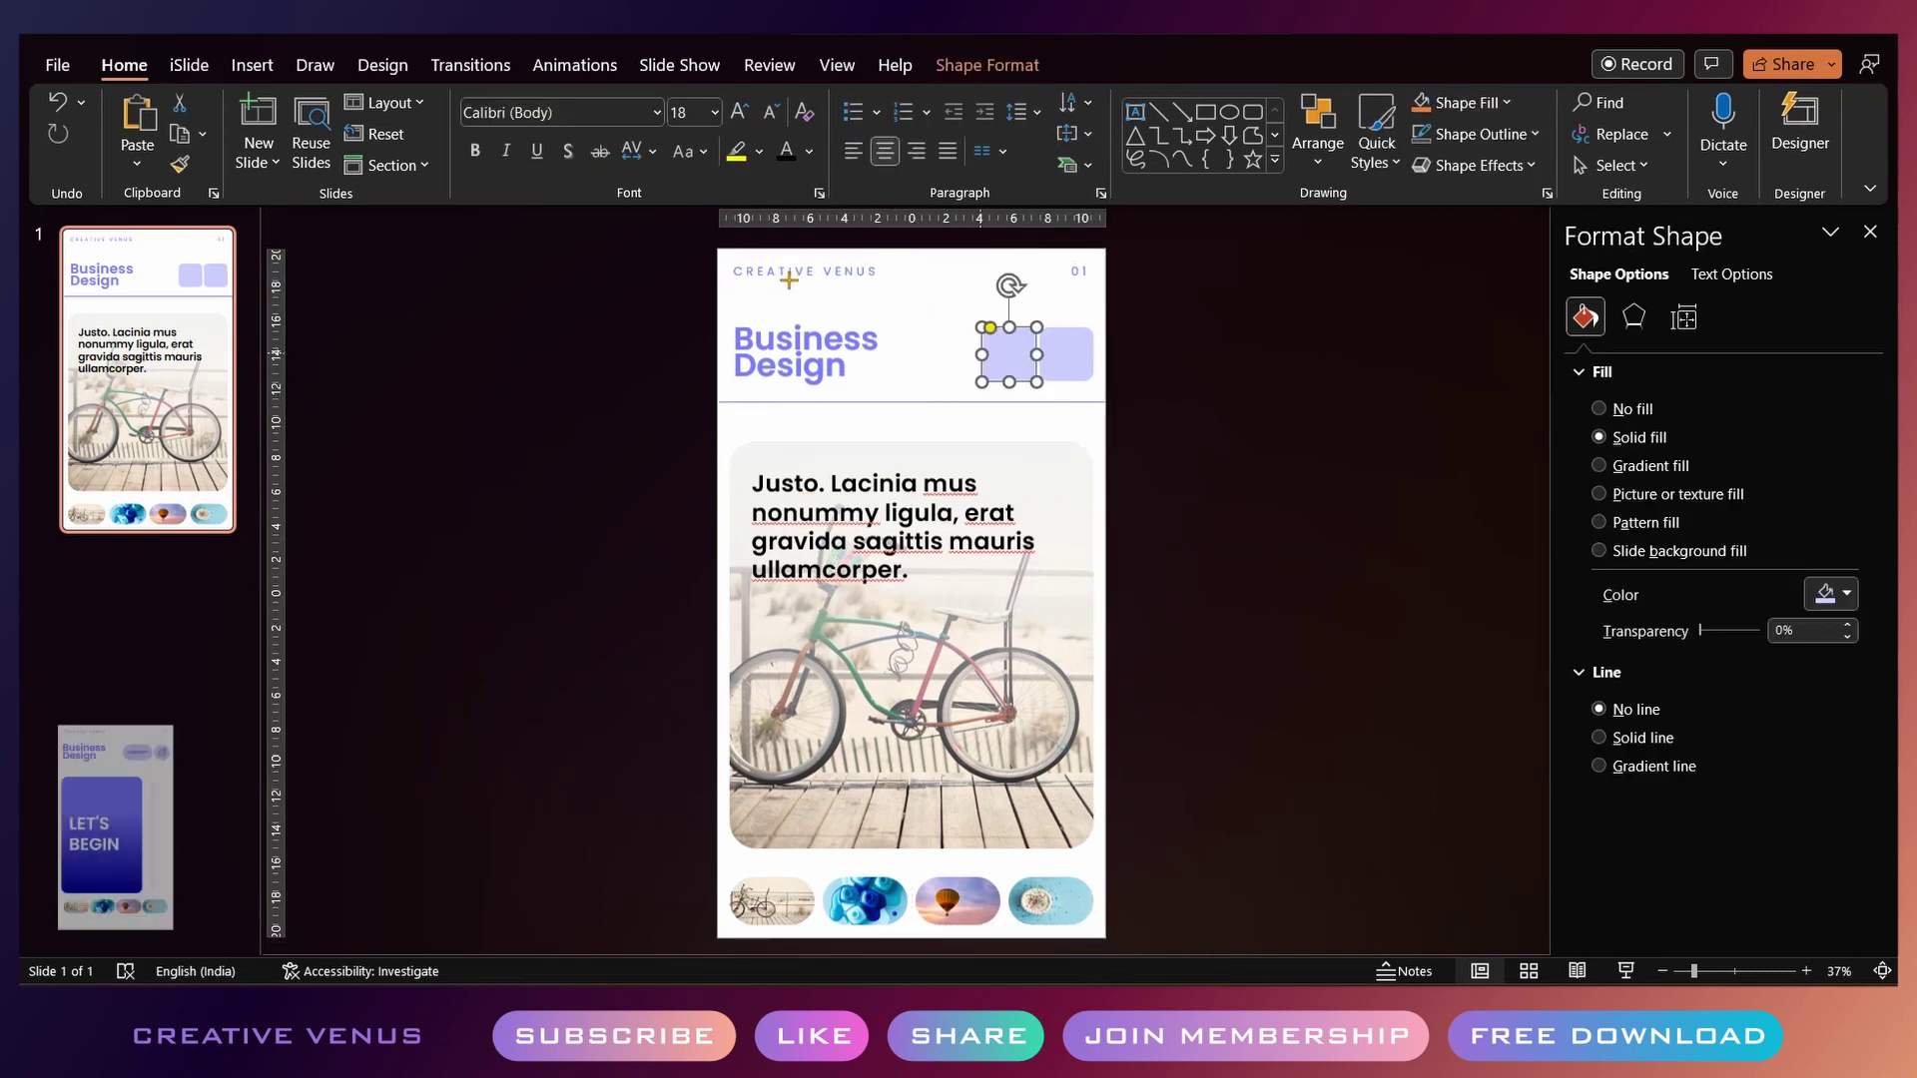
mouse_move(985, 354)
left_mouse_down()
mouse_move(932, 354)
mouse_move(964, 327)
left_mouse_up()
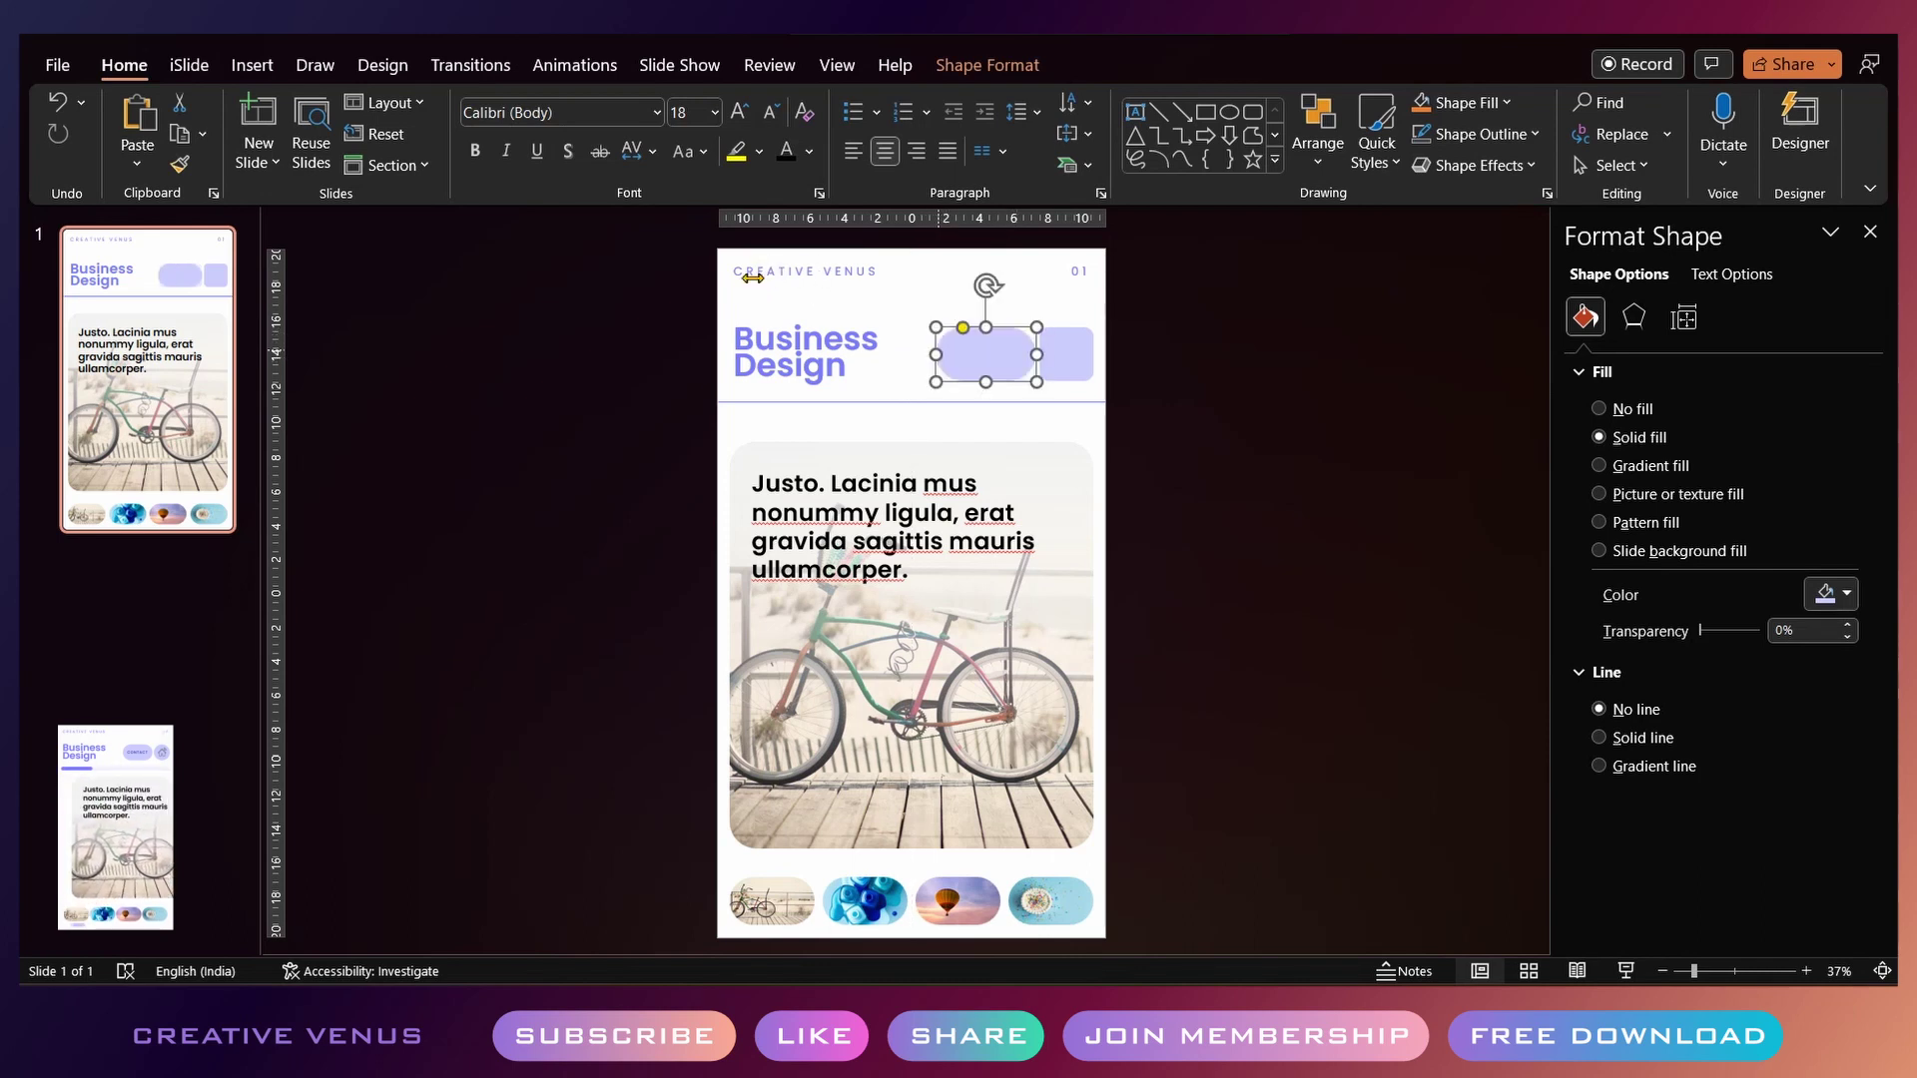
left_click_drag(752, 278, 747, 283)
left_click(1076, 353)
left_click_drag(1048, 327, 1068, 327)
left_click(1178, 388)
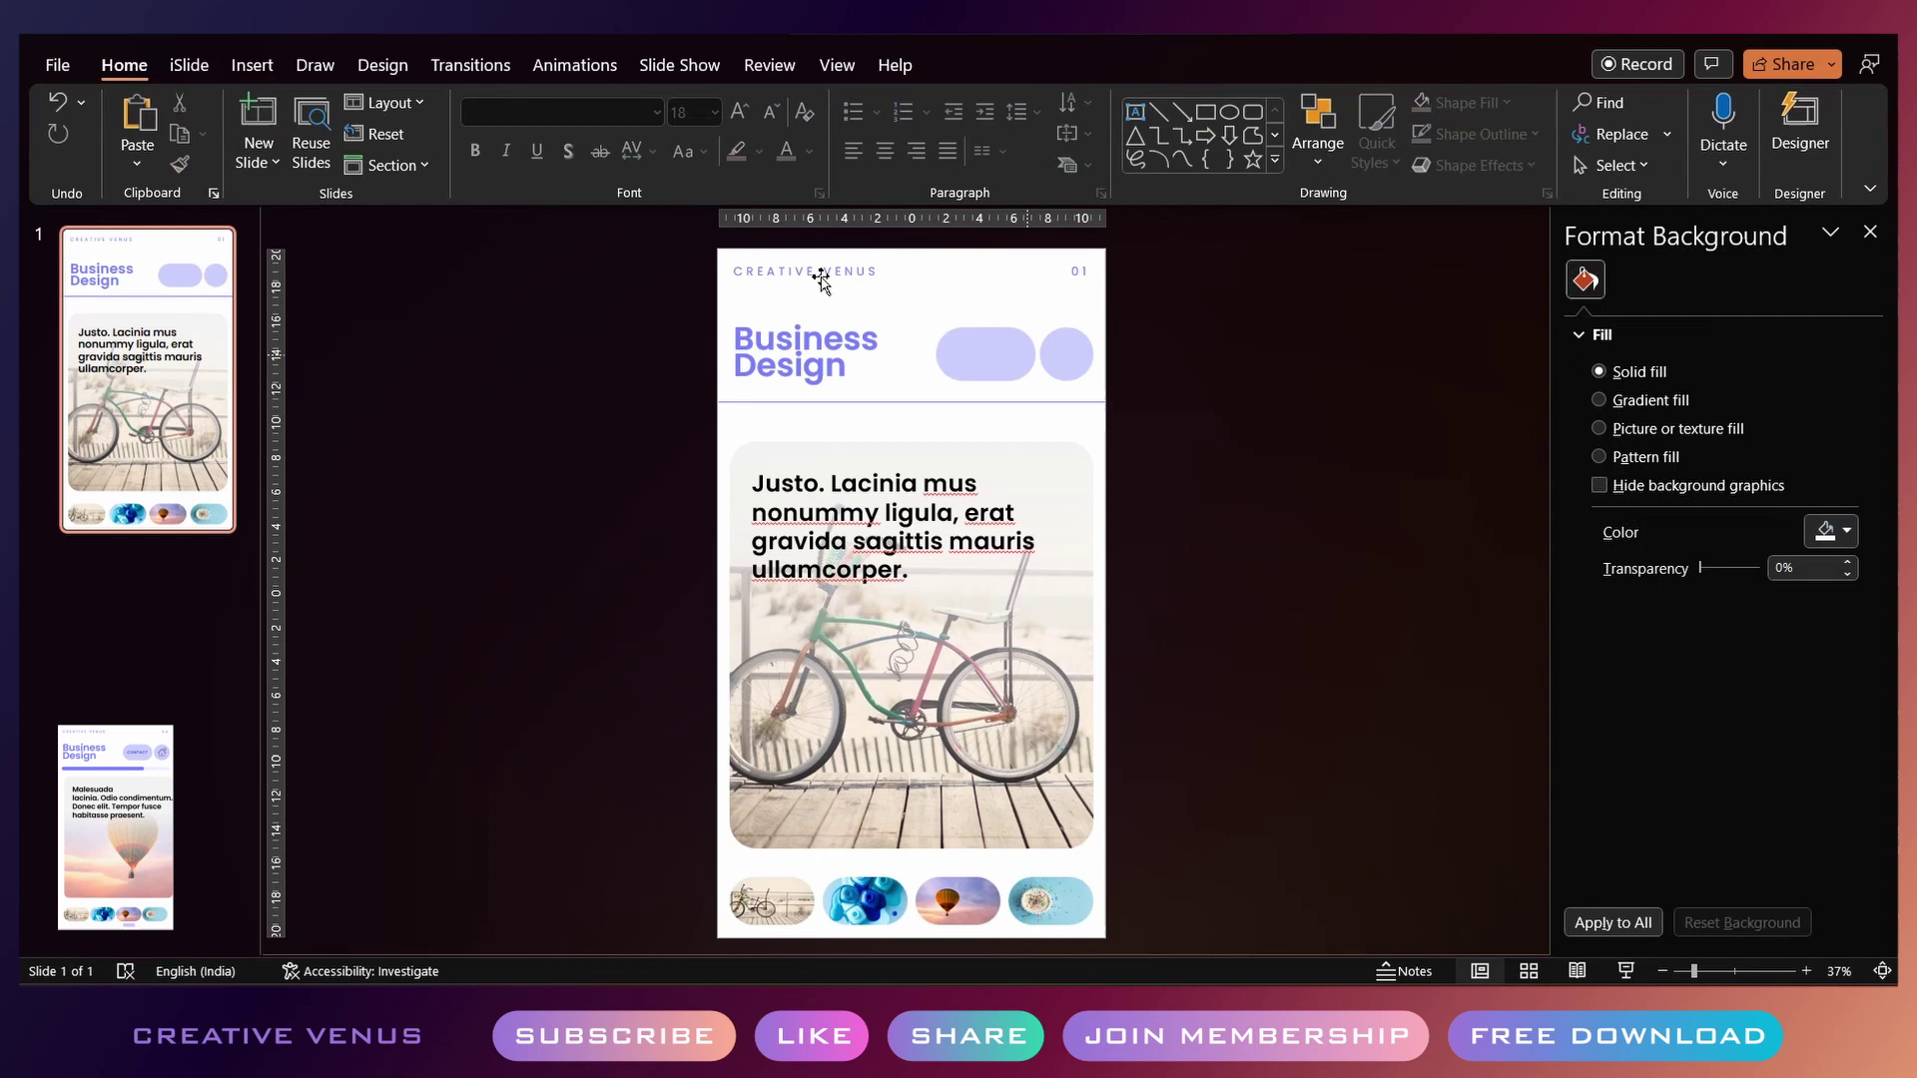
Add the text CONTACT to the lavender pill and set its font to Poppins
right_click(987, 353)
left_click(981, 352)
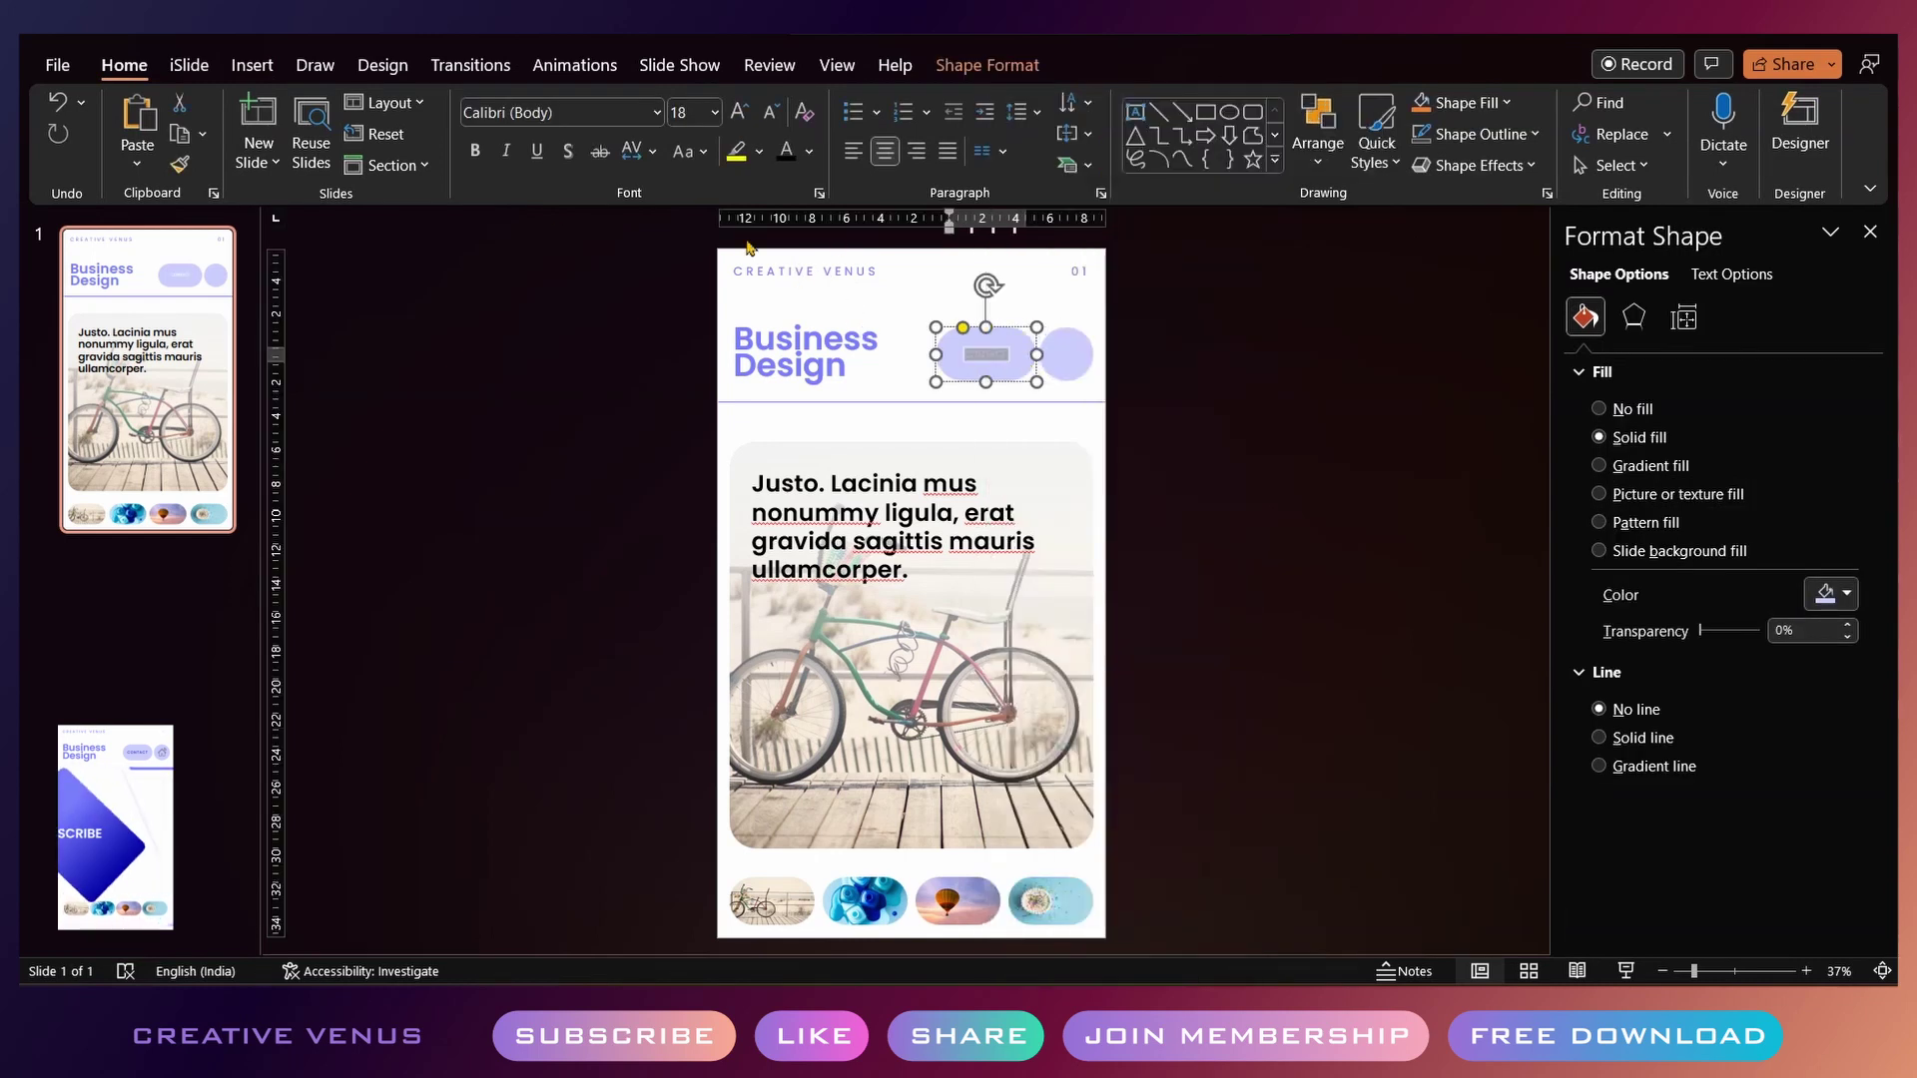
left_click(461, 104)
type("P")
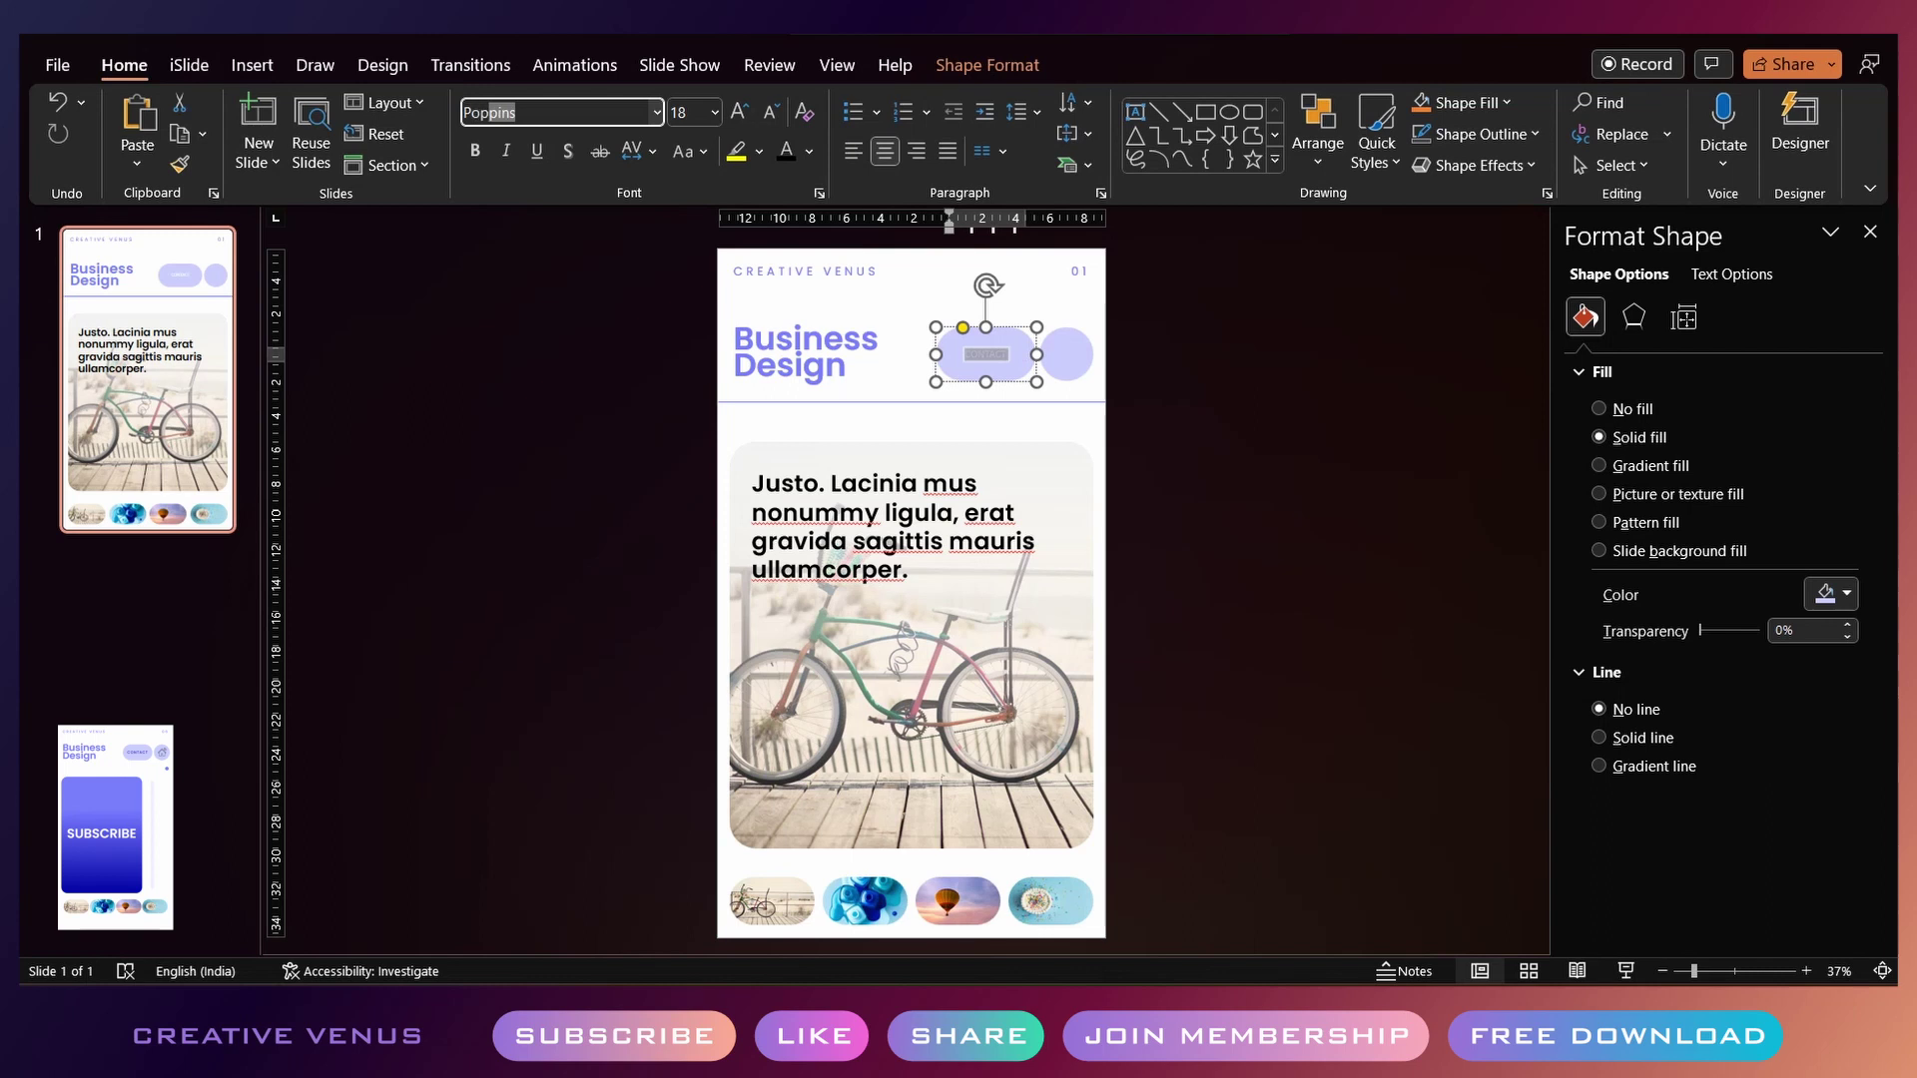
type("op")
Change the CONTACT text to the custom dark blue color #0000A2
left_click(809, 151)
left_click(839, 486)
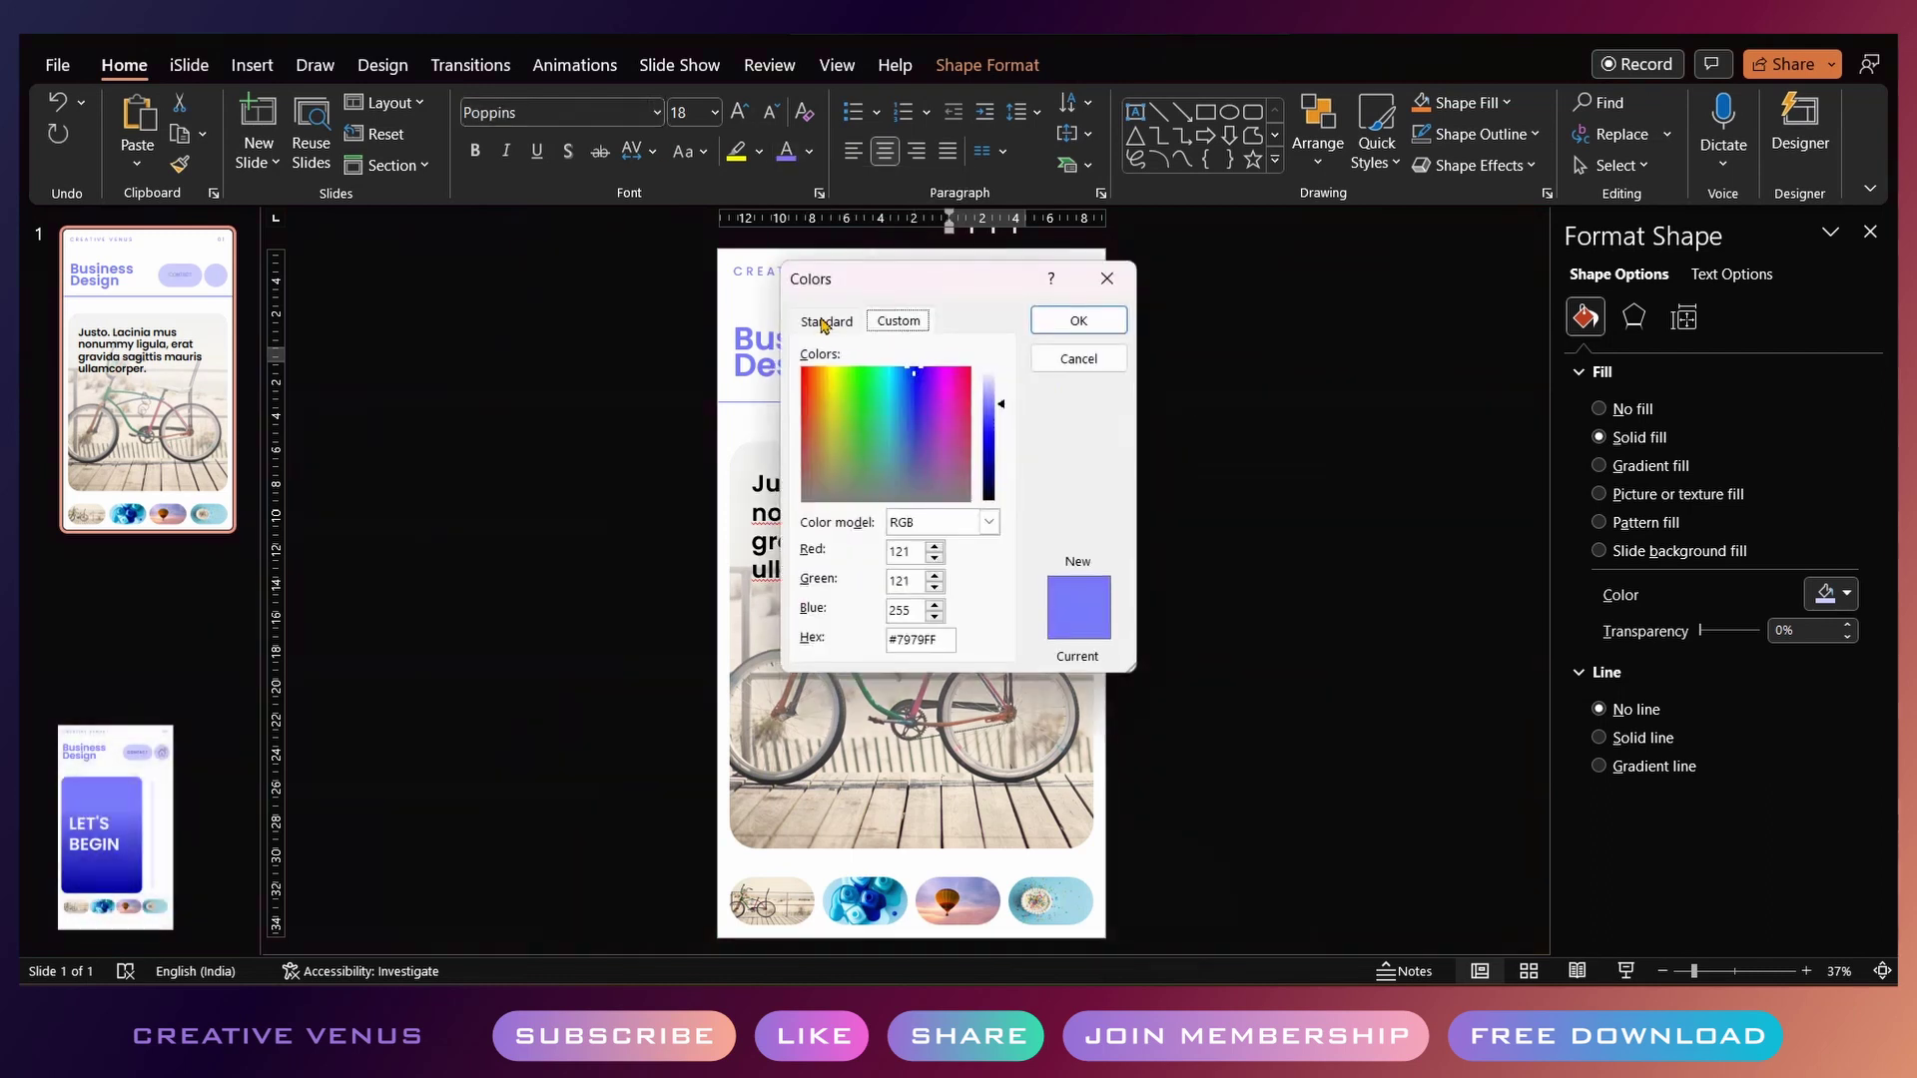
left_click_drag(1001, 405, 1001, 452)
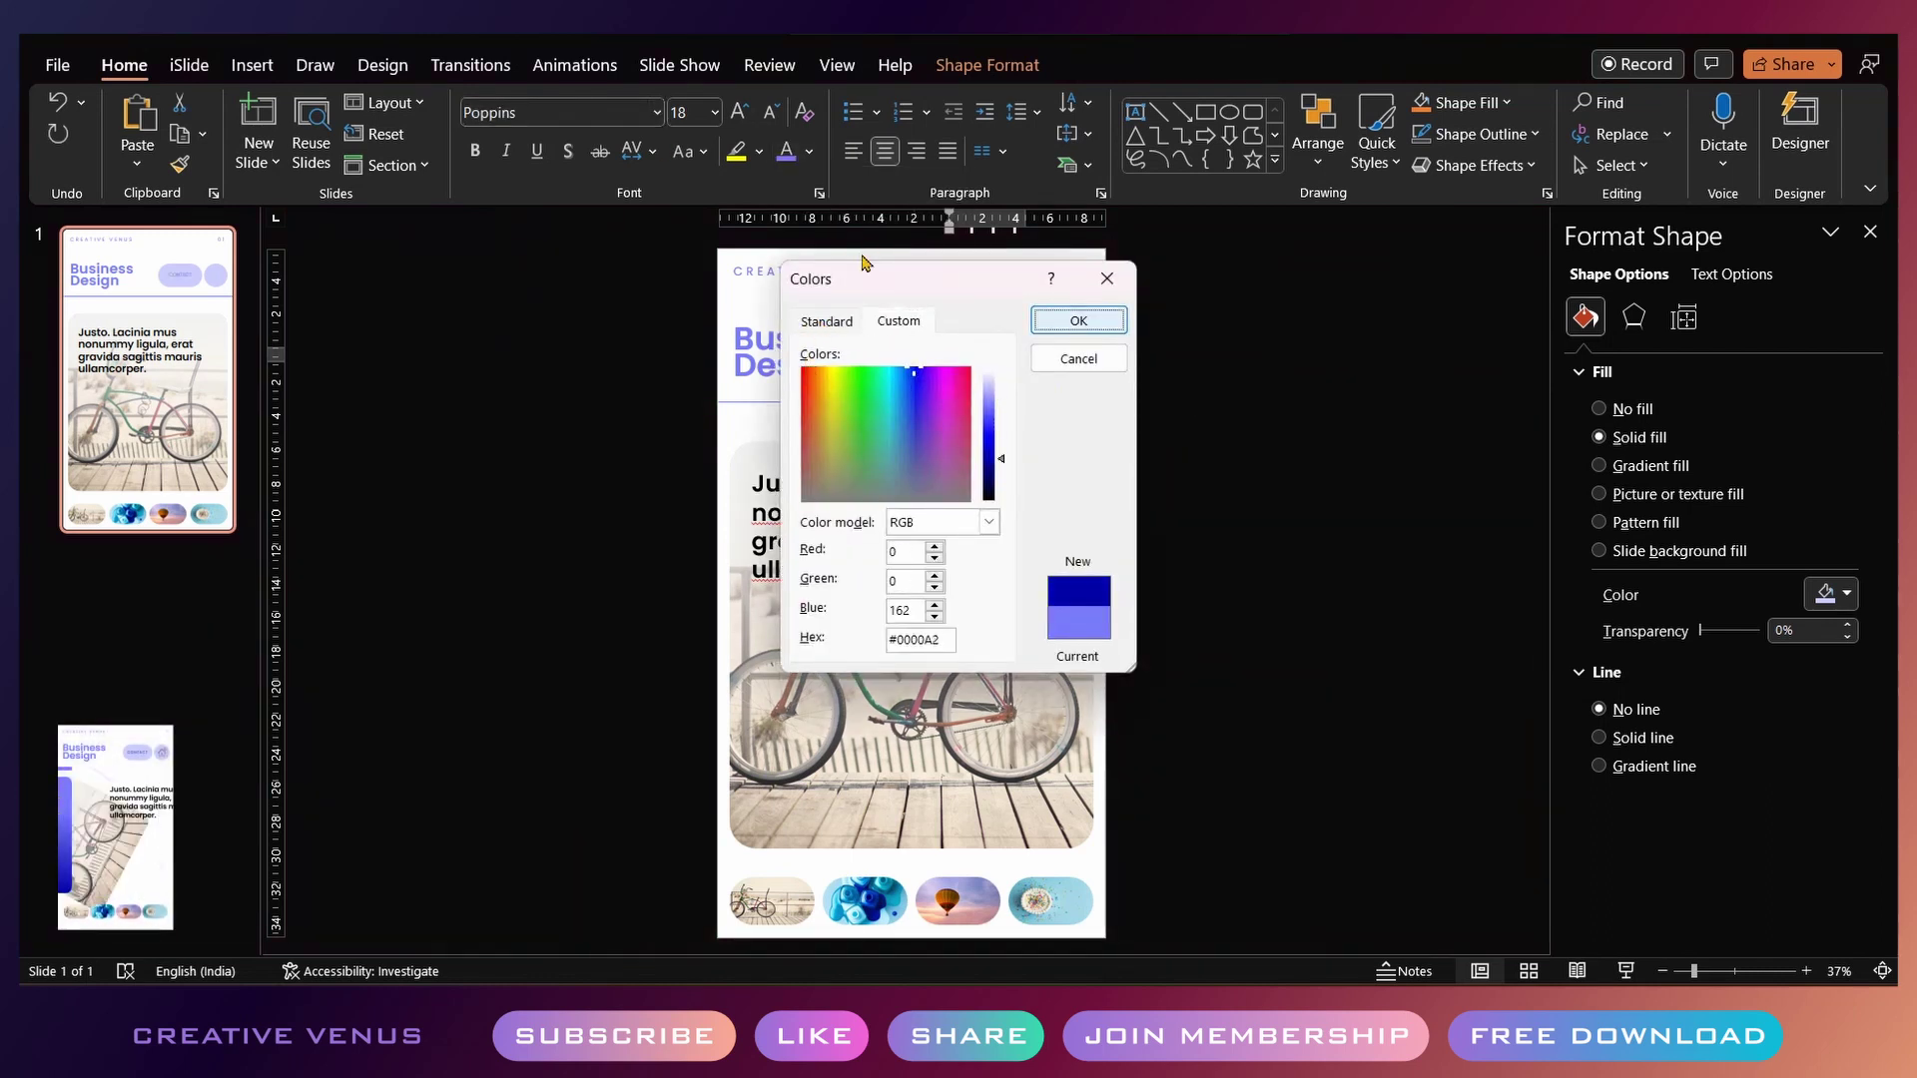
left_click(1065, 324)
Set the CONTACT text's font size to 20 and its character spacing to Loose
left_click(904, 312)
left_click(995, 373)
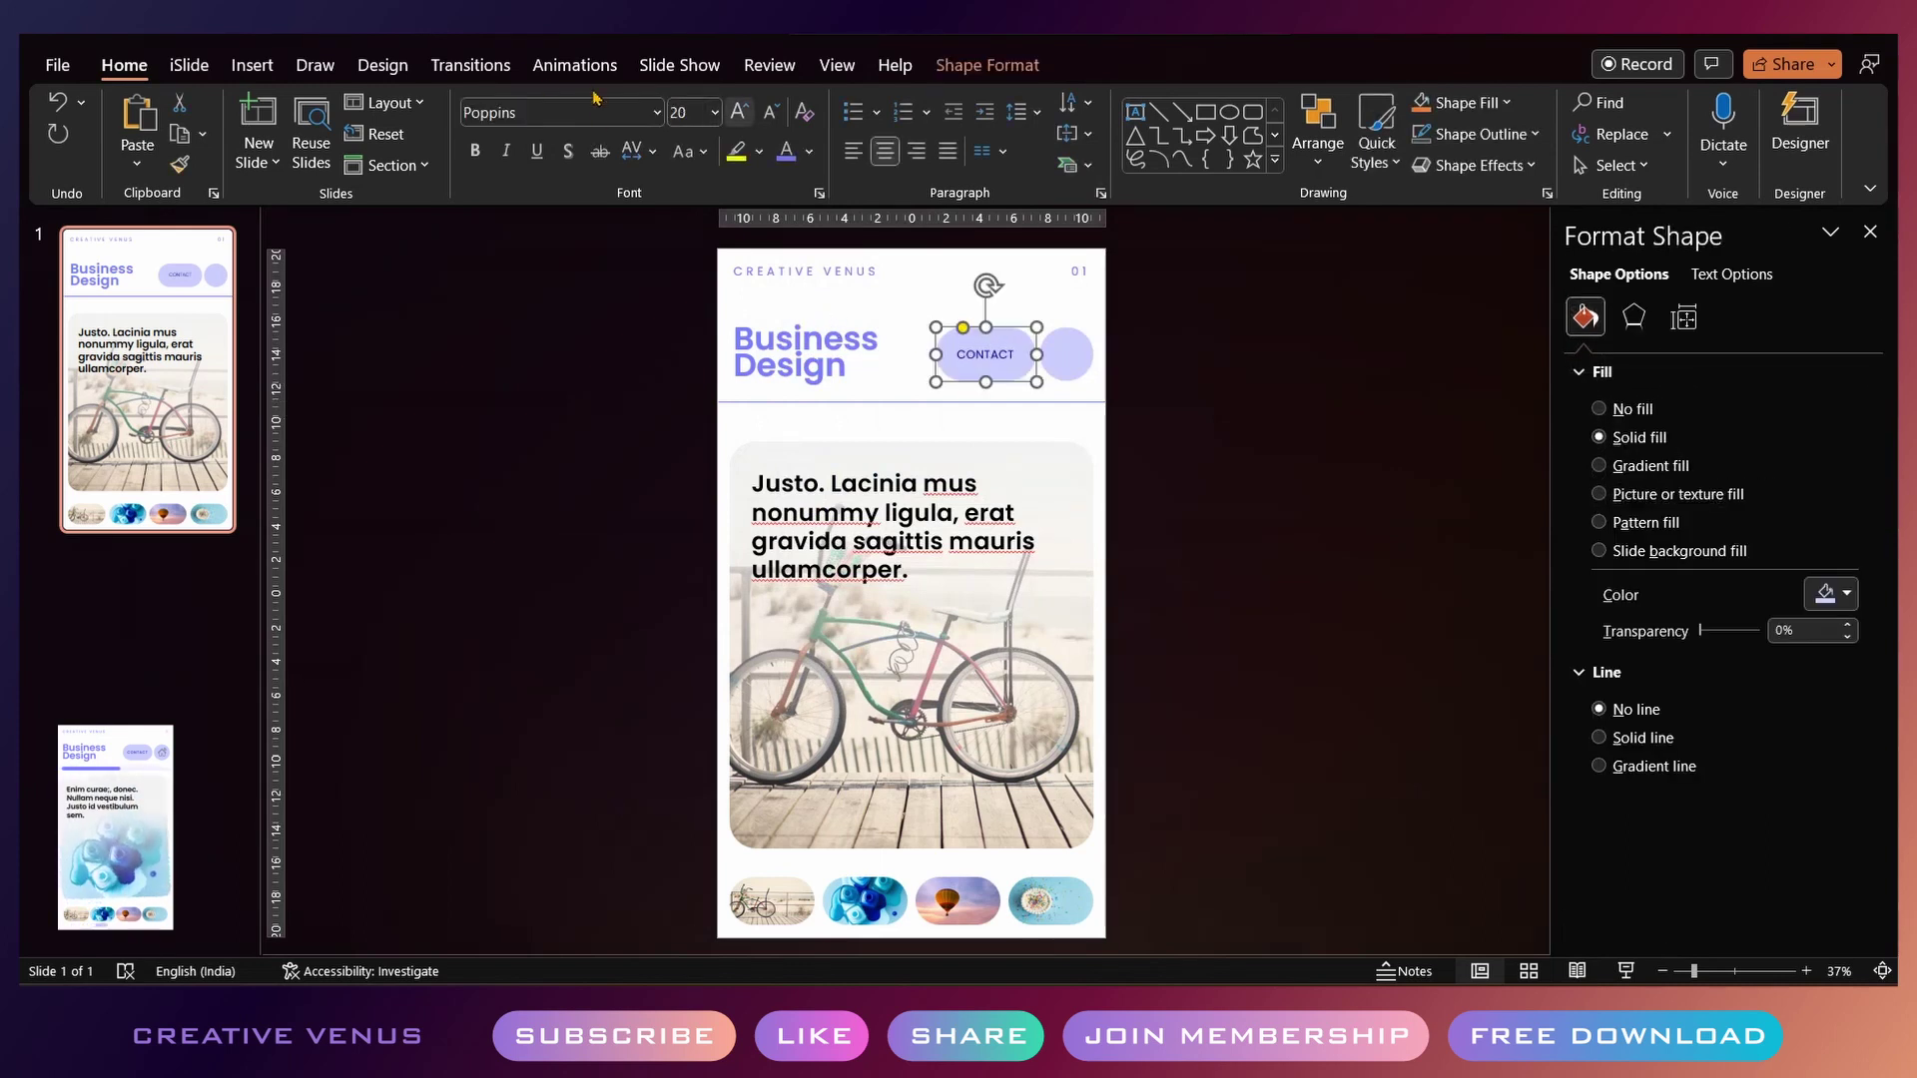
left_click(639, 151)
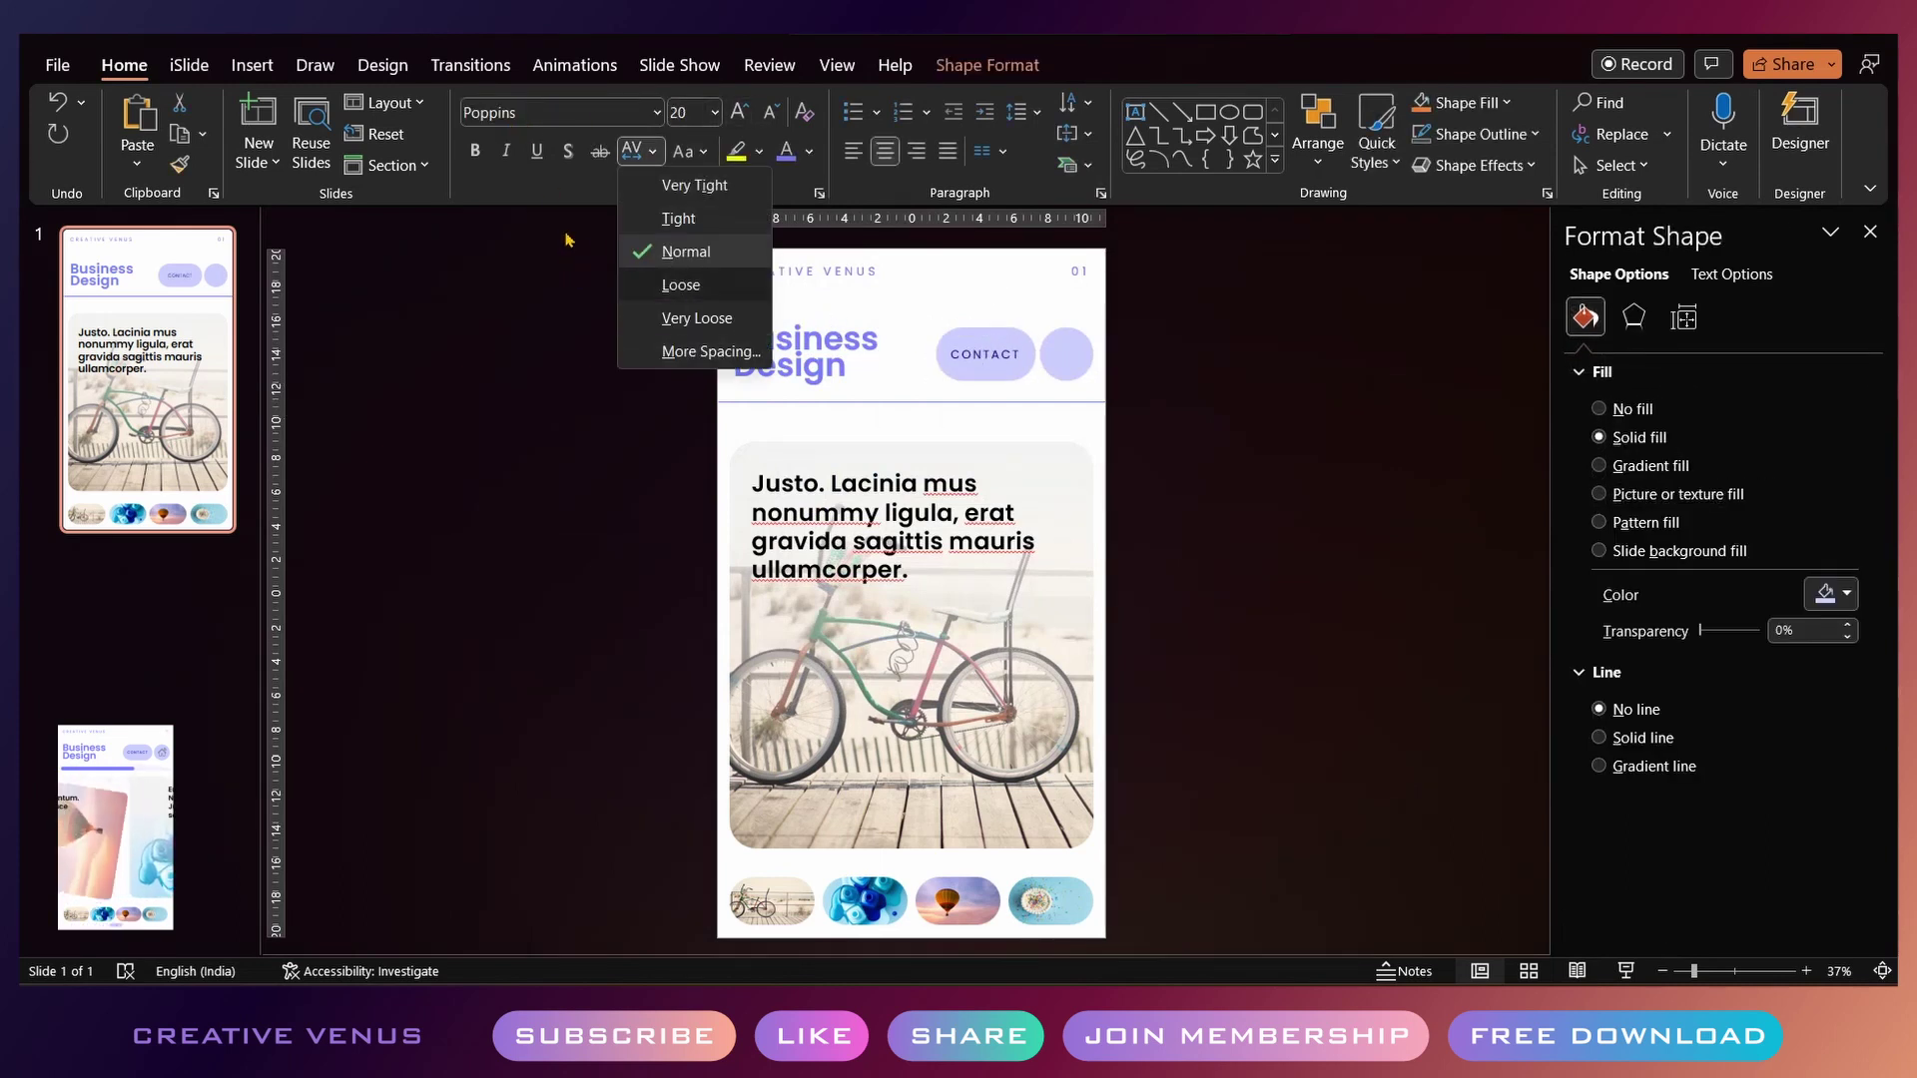
left_click(566, 236)
left_click(1002, 391)
Search the stock icons for HOME and insert the outlined house with signal waves
left_click(250, 64)
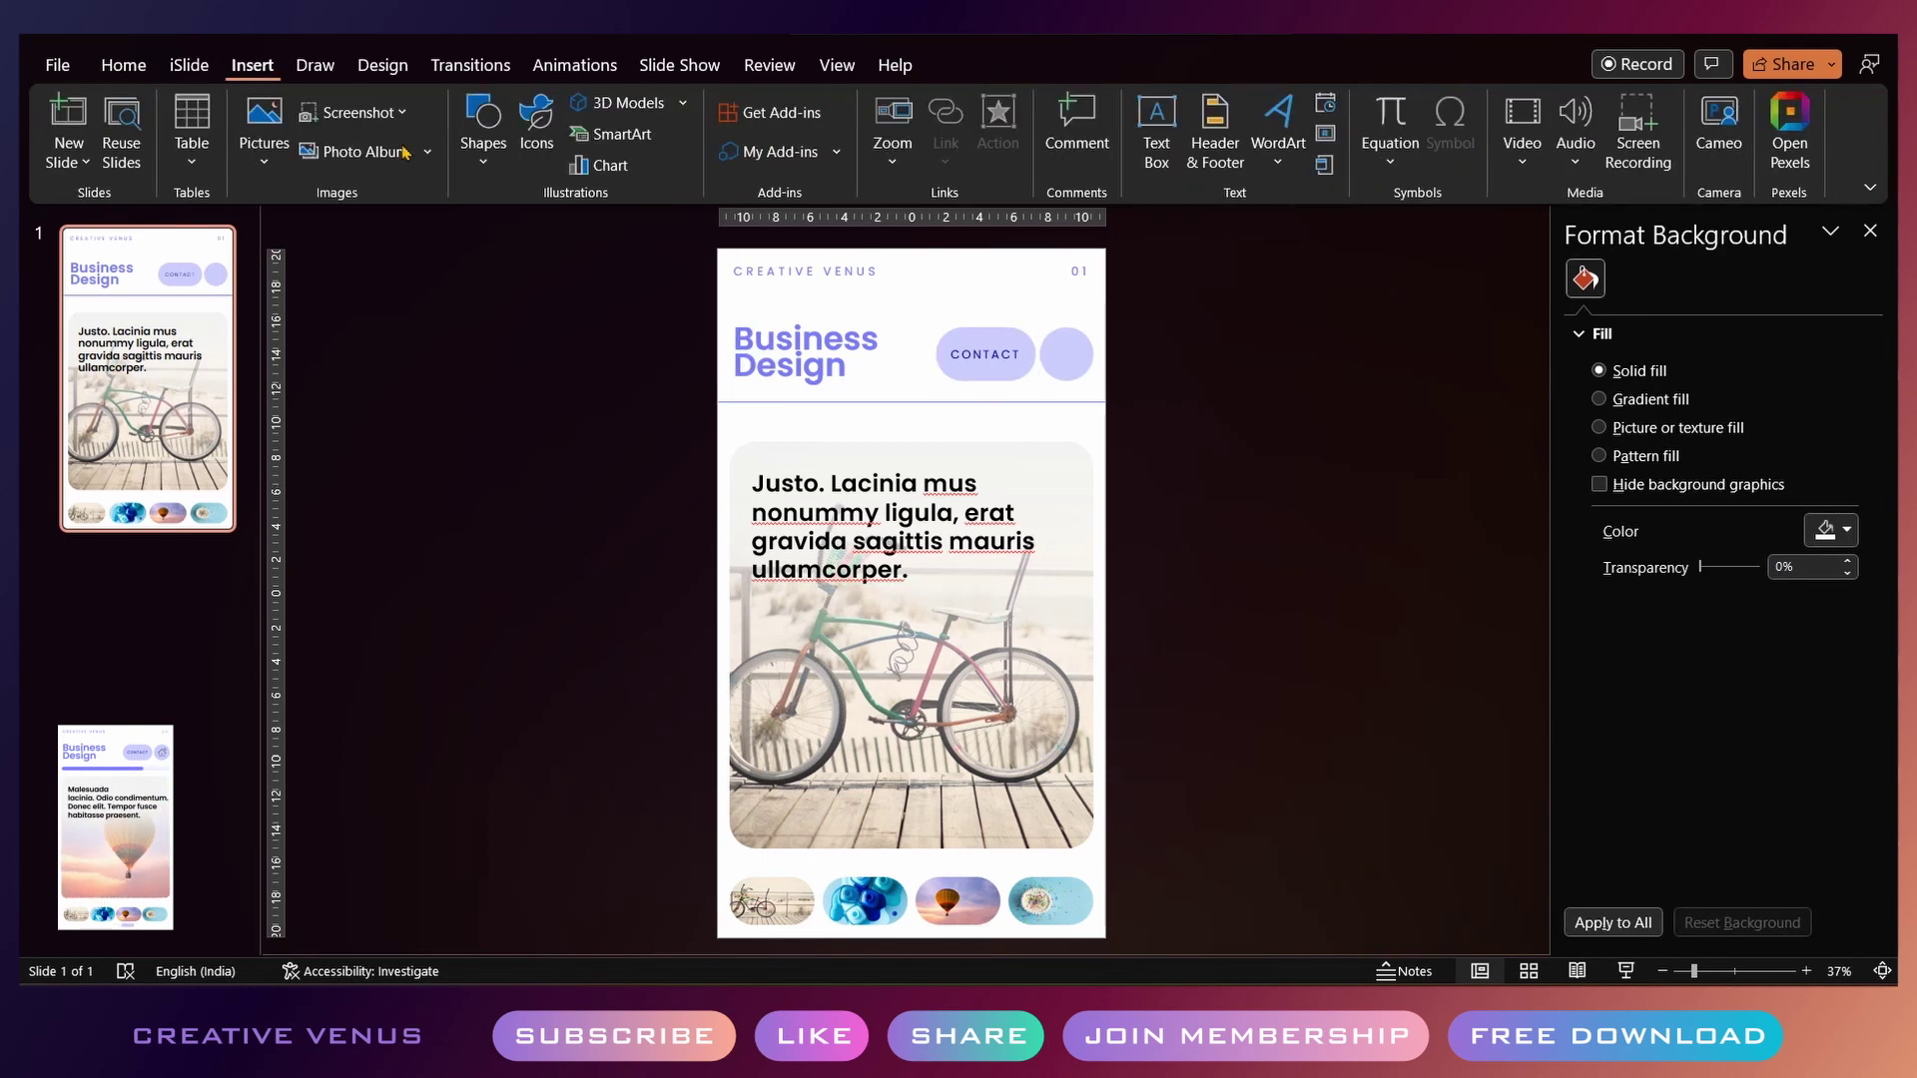
left_click(536, 130)
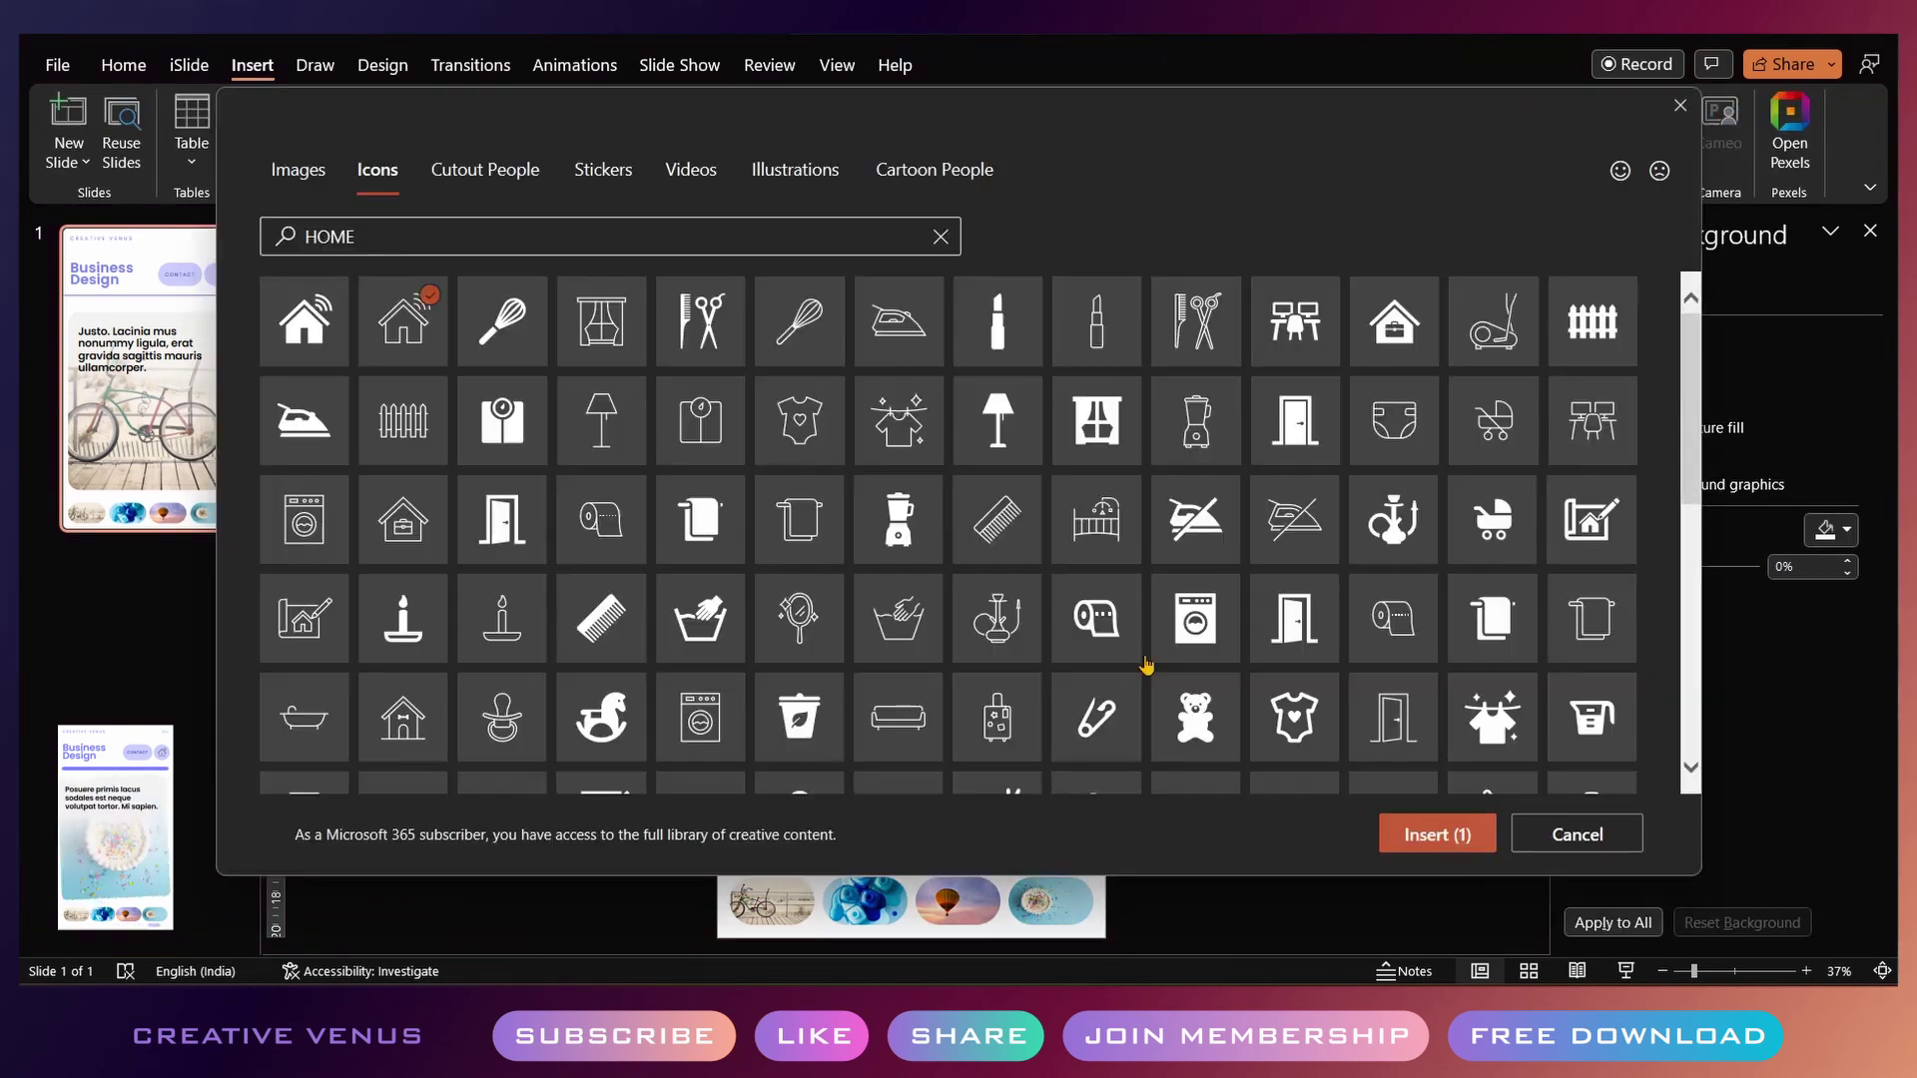
left_click(1438, 834)
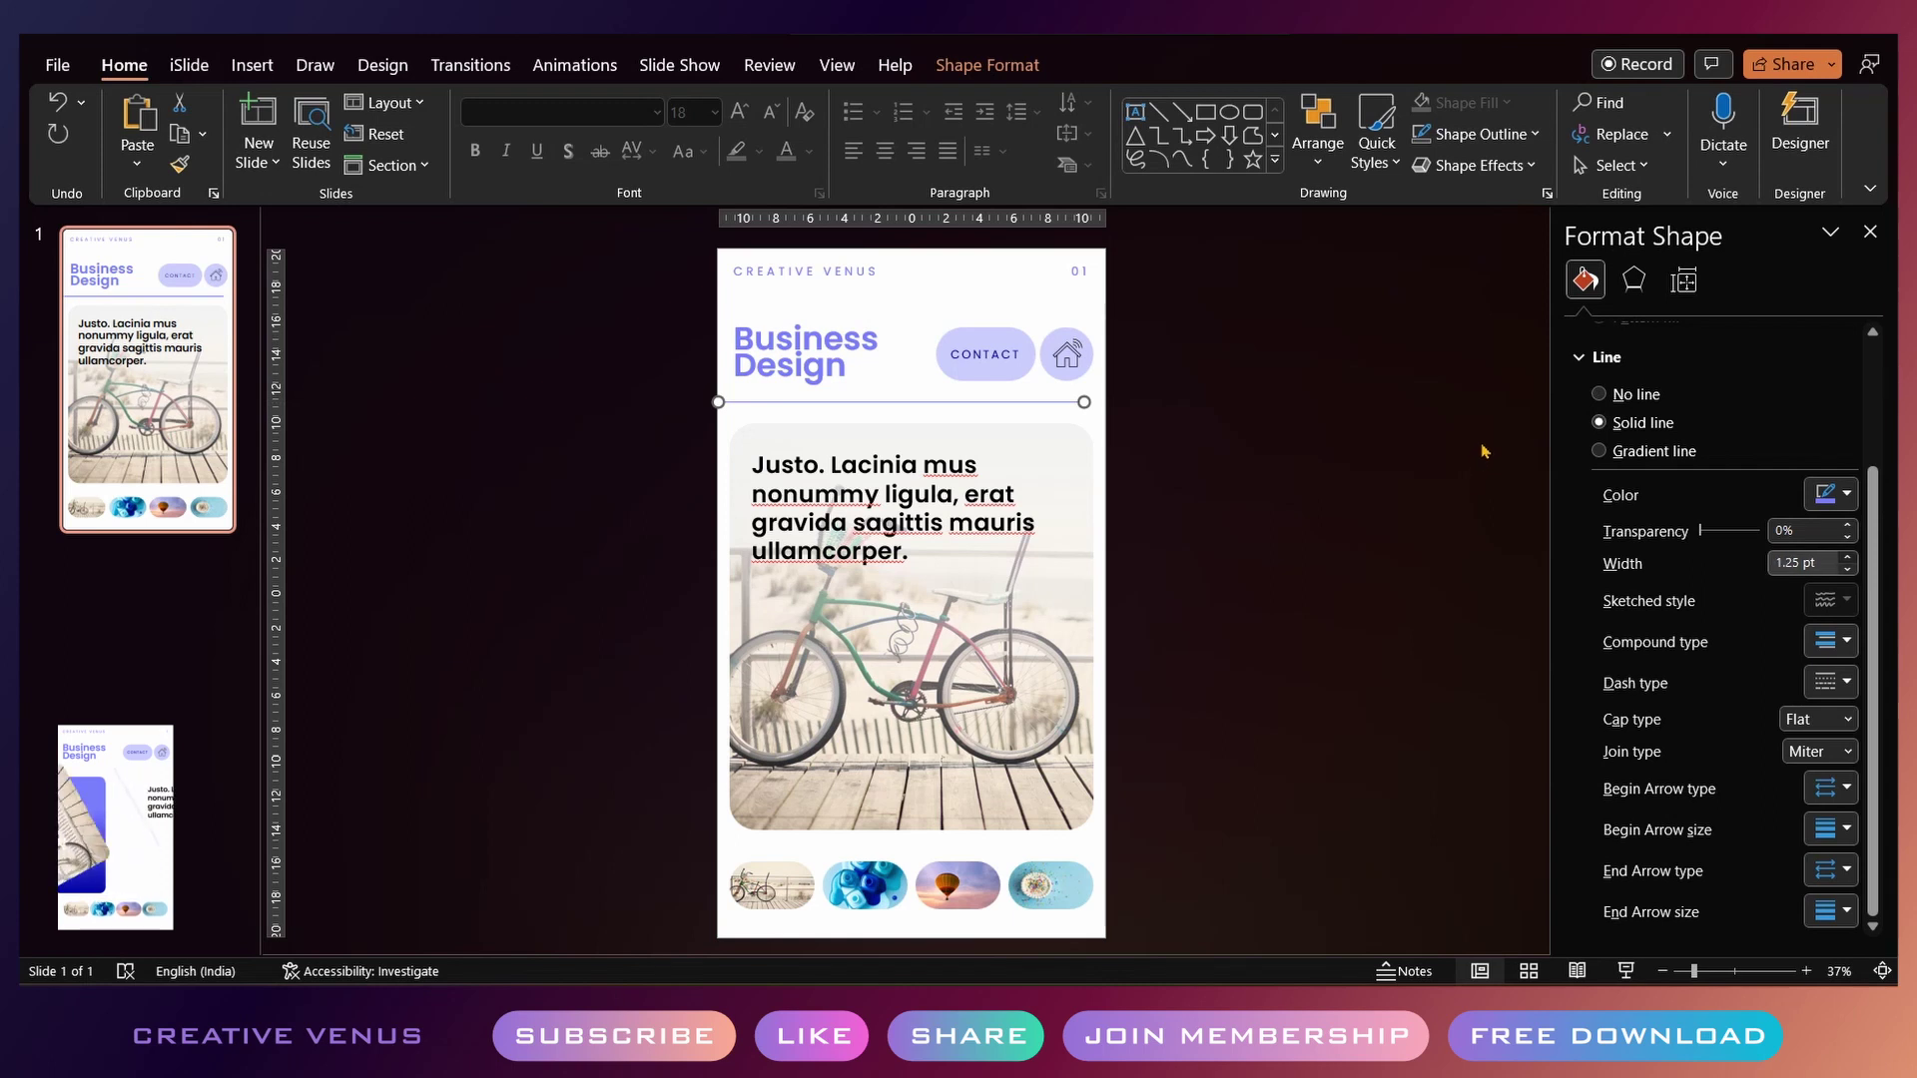
Thicken the divider line to 8.25 pt and set its cap and join types to Round
key("Up")
key("Up")
key("Up")
key("Up")
key("Up")
key("Up")
key("Up")
key("Up")
key("Up")
key("Up")
key("Up")
key("Up")
key("Up")
key("Up")
key("Up")
key("Up")
key("Up")
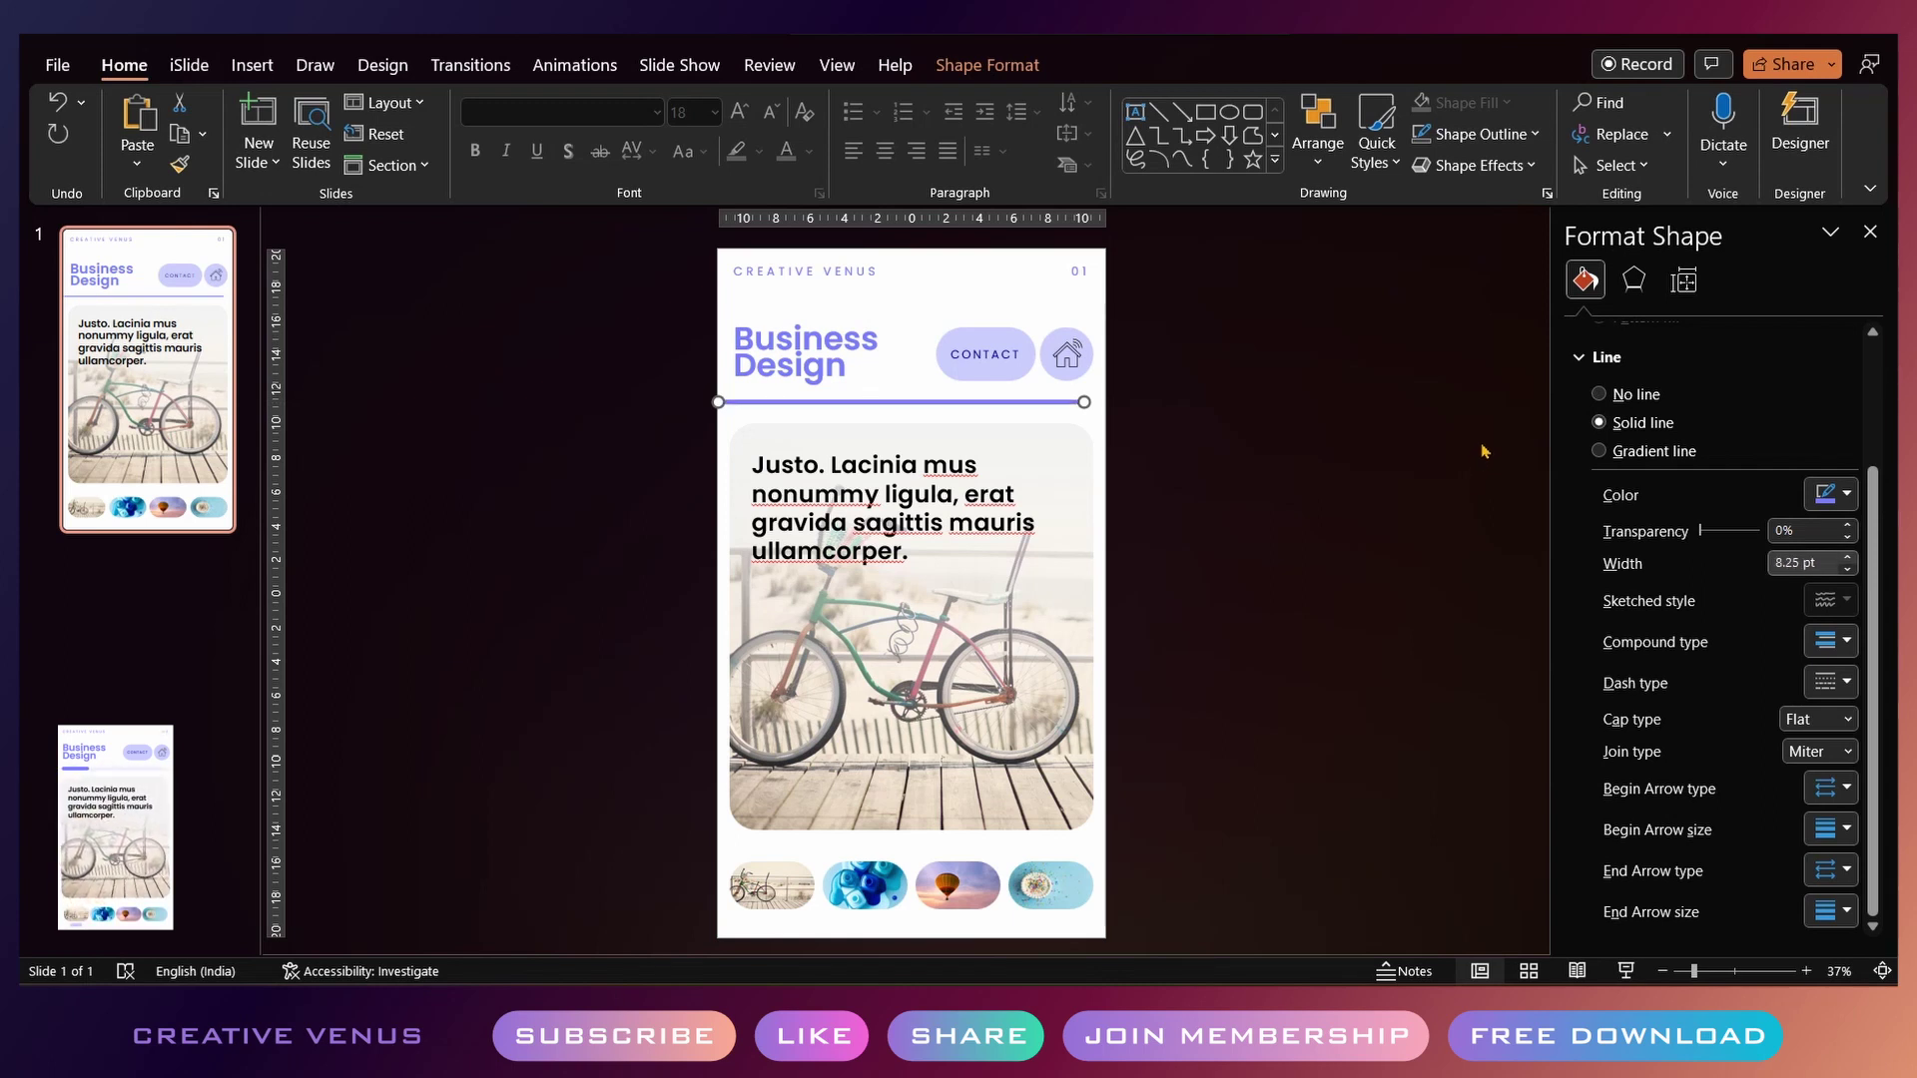
left_click(1848, 719)
left_click(1805, 769)
left_click(1849, 752)
left_click(1808, 778)
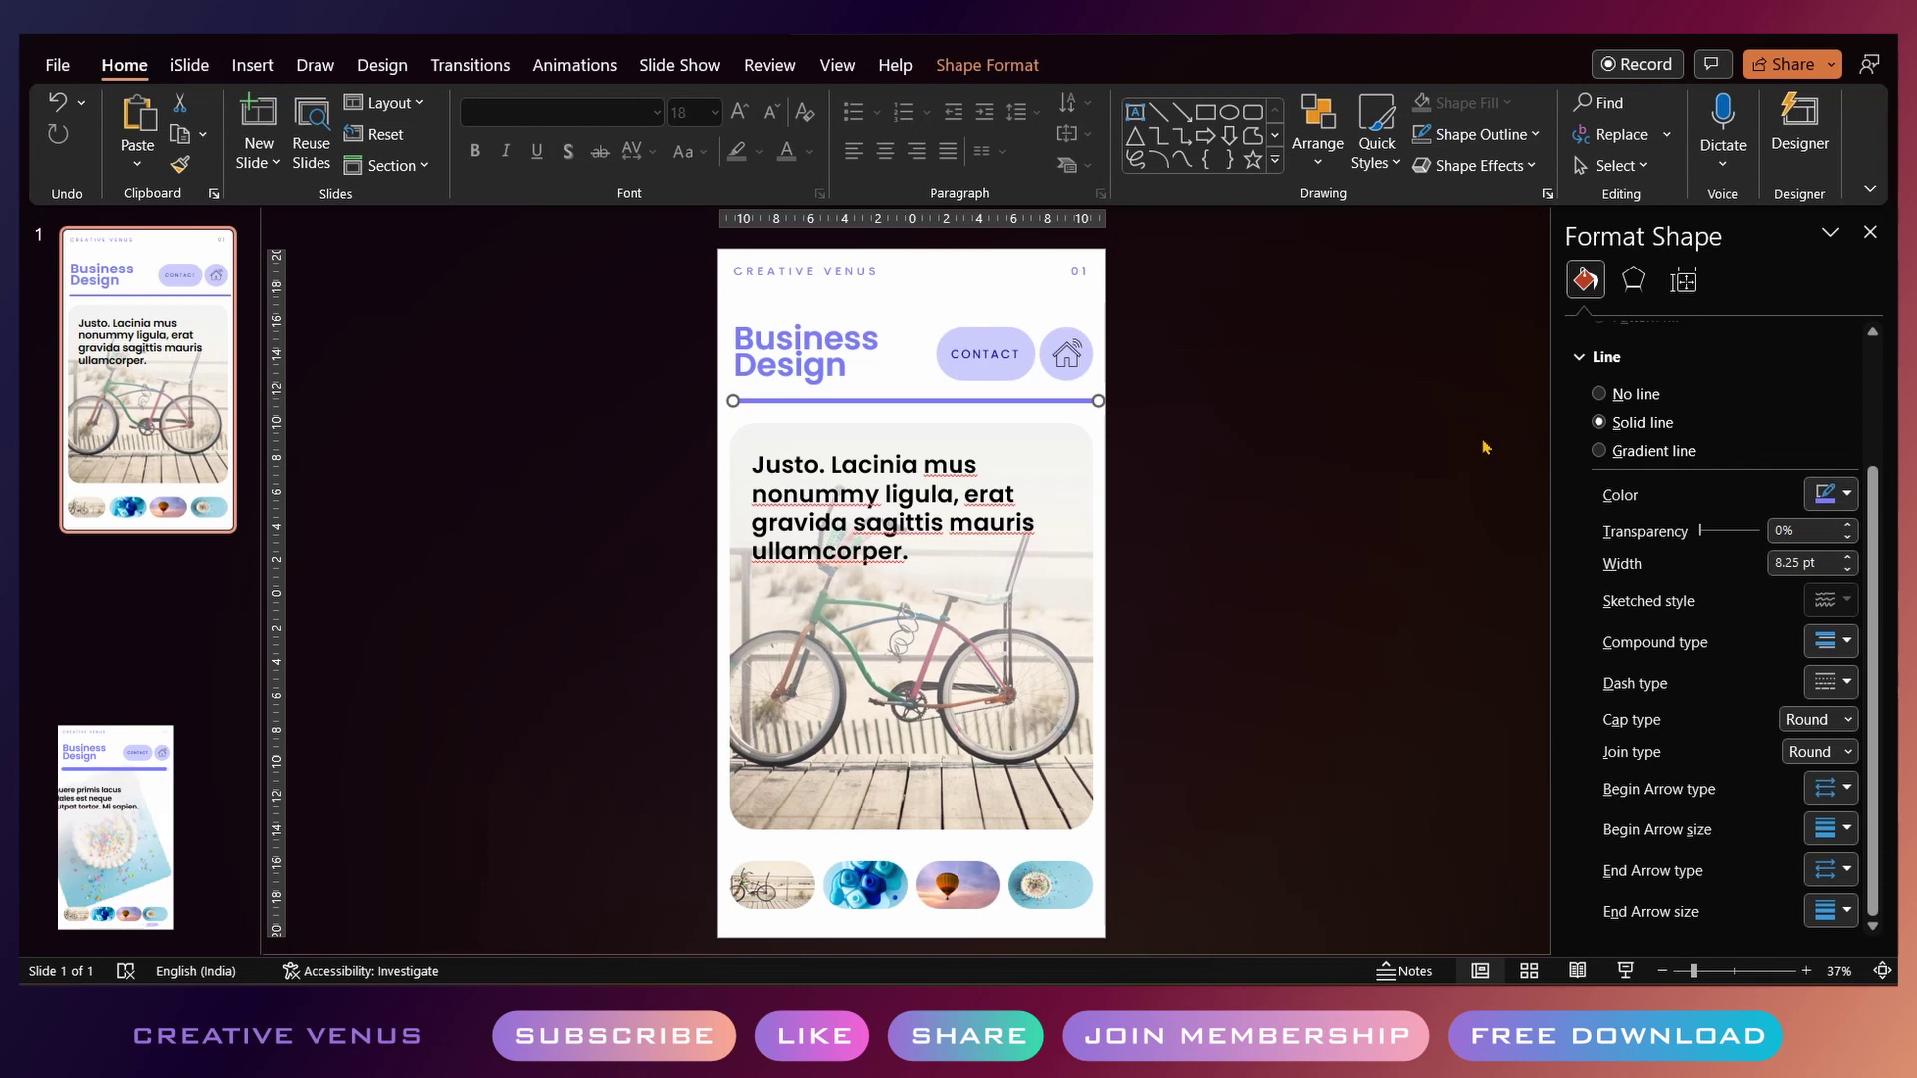
Increase the divider line's width to 20 pt
key("Up")
key("Up")
key("Up")
key("Up")
key("Up")
key("Up")
key("Up")
key("Up")
key("Up")
key("Up")
key("Up")
key("Up")
key("Up")
key("Up")
key("Up")
key("Up")
key("Up")
key("Up")
key("Up")
key("Up")
key("Up")
key("Up")
key("Up")
key("Up")
key("Up")
key("Up")
key("Up")
key("Up")
key("Up")
key("Up")
key("Up")
key("Up")
key("Up")
key("Up")
key("Up")
key("Up")
key("Up")
key("Up")
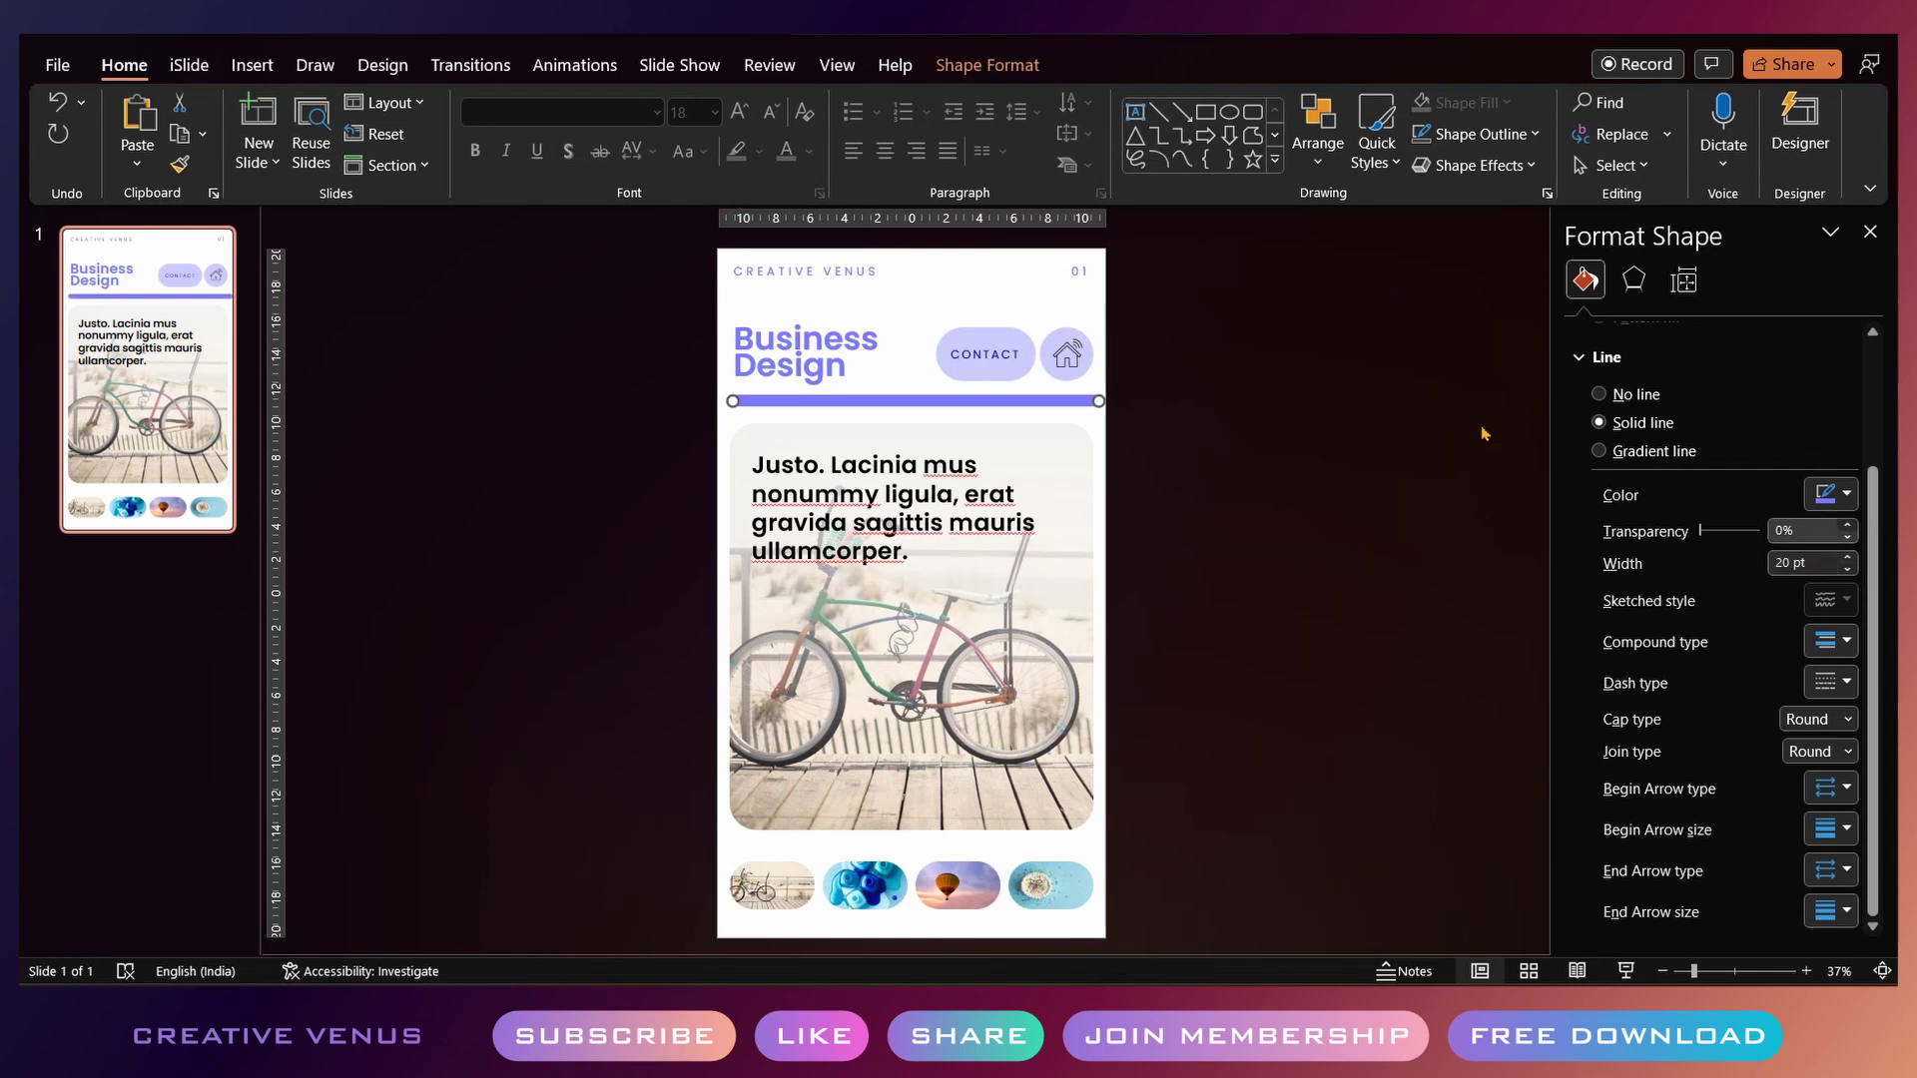
Change the divider line's colour to the custom pale lavender #EFEFFF
left_click(1846, 498)
key("Right")
key("Return")
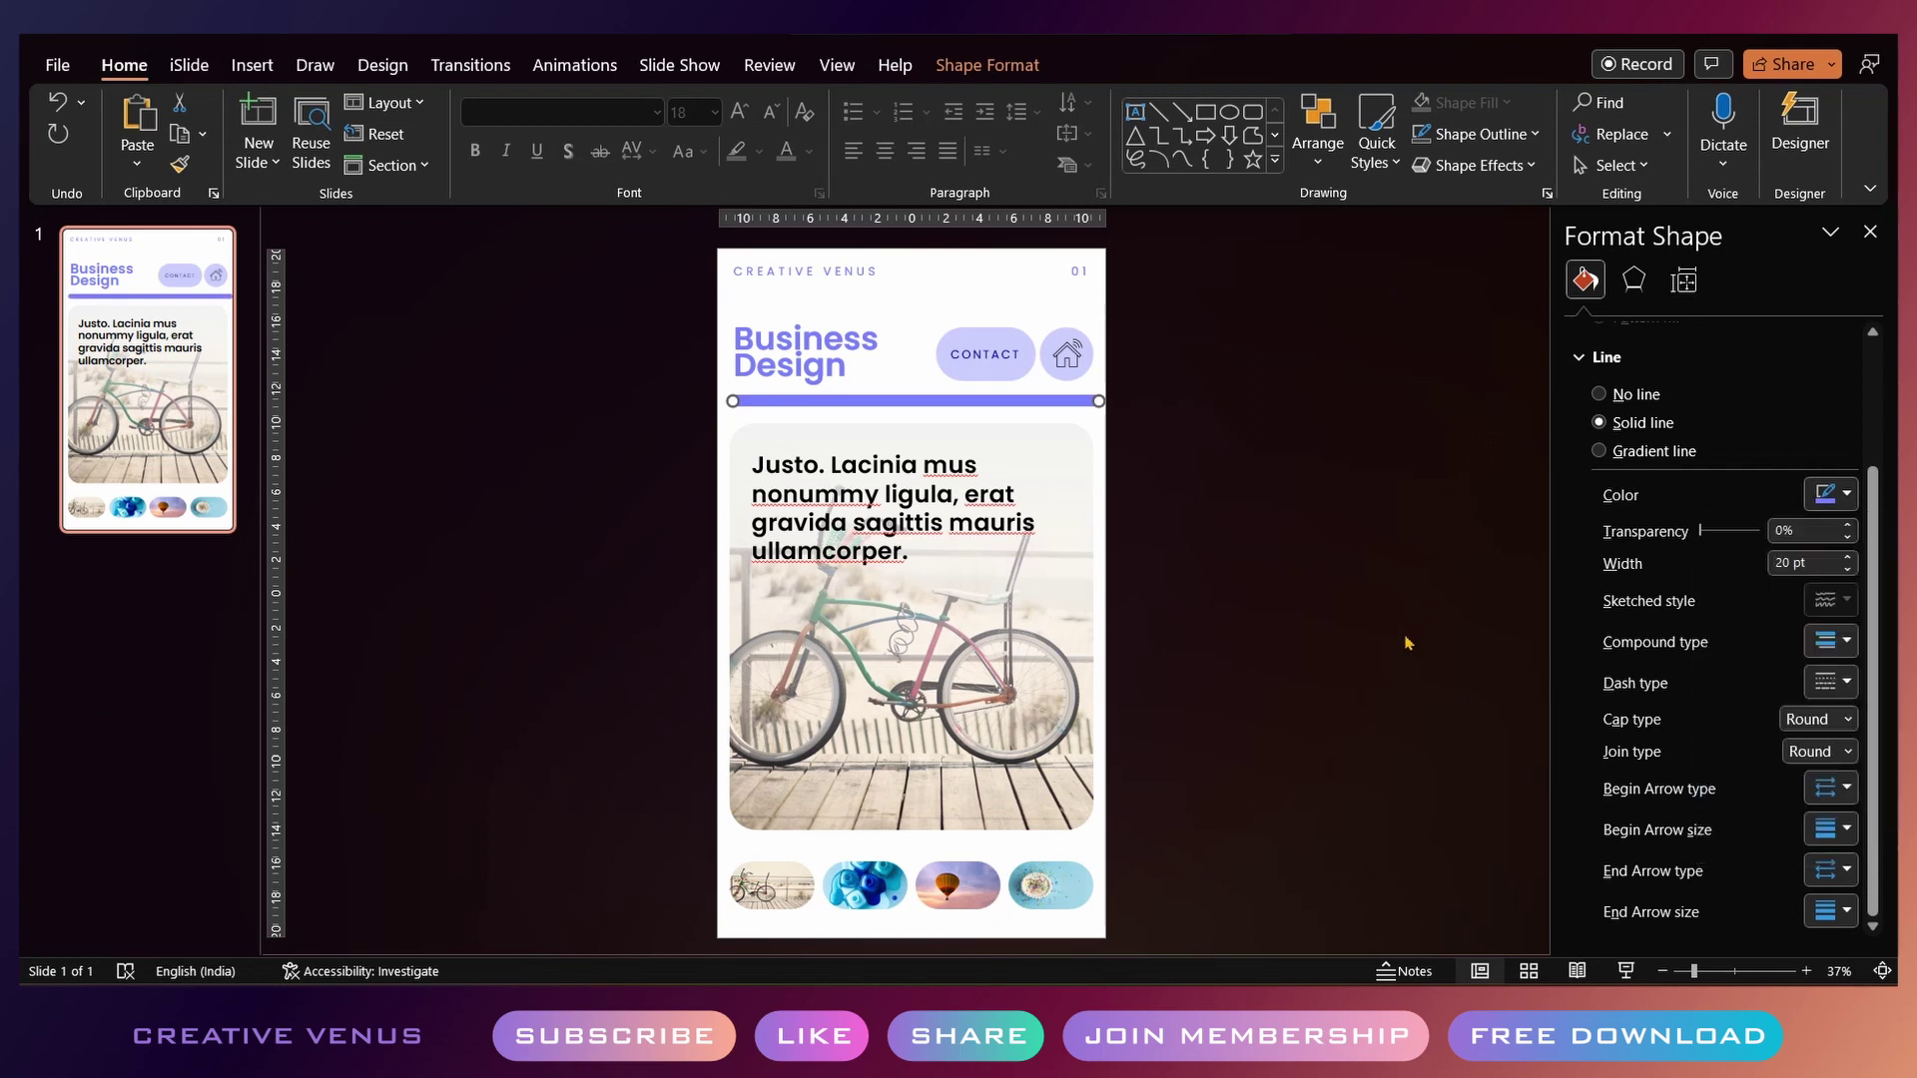
key("Return")
key("Return")
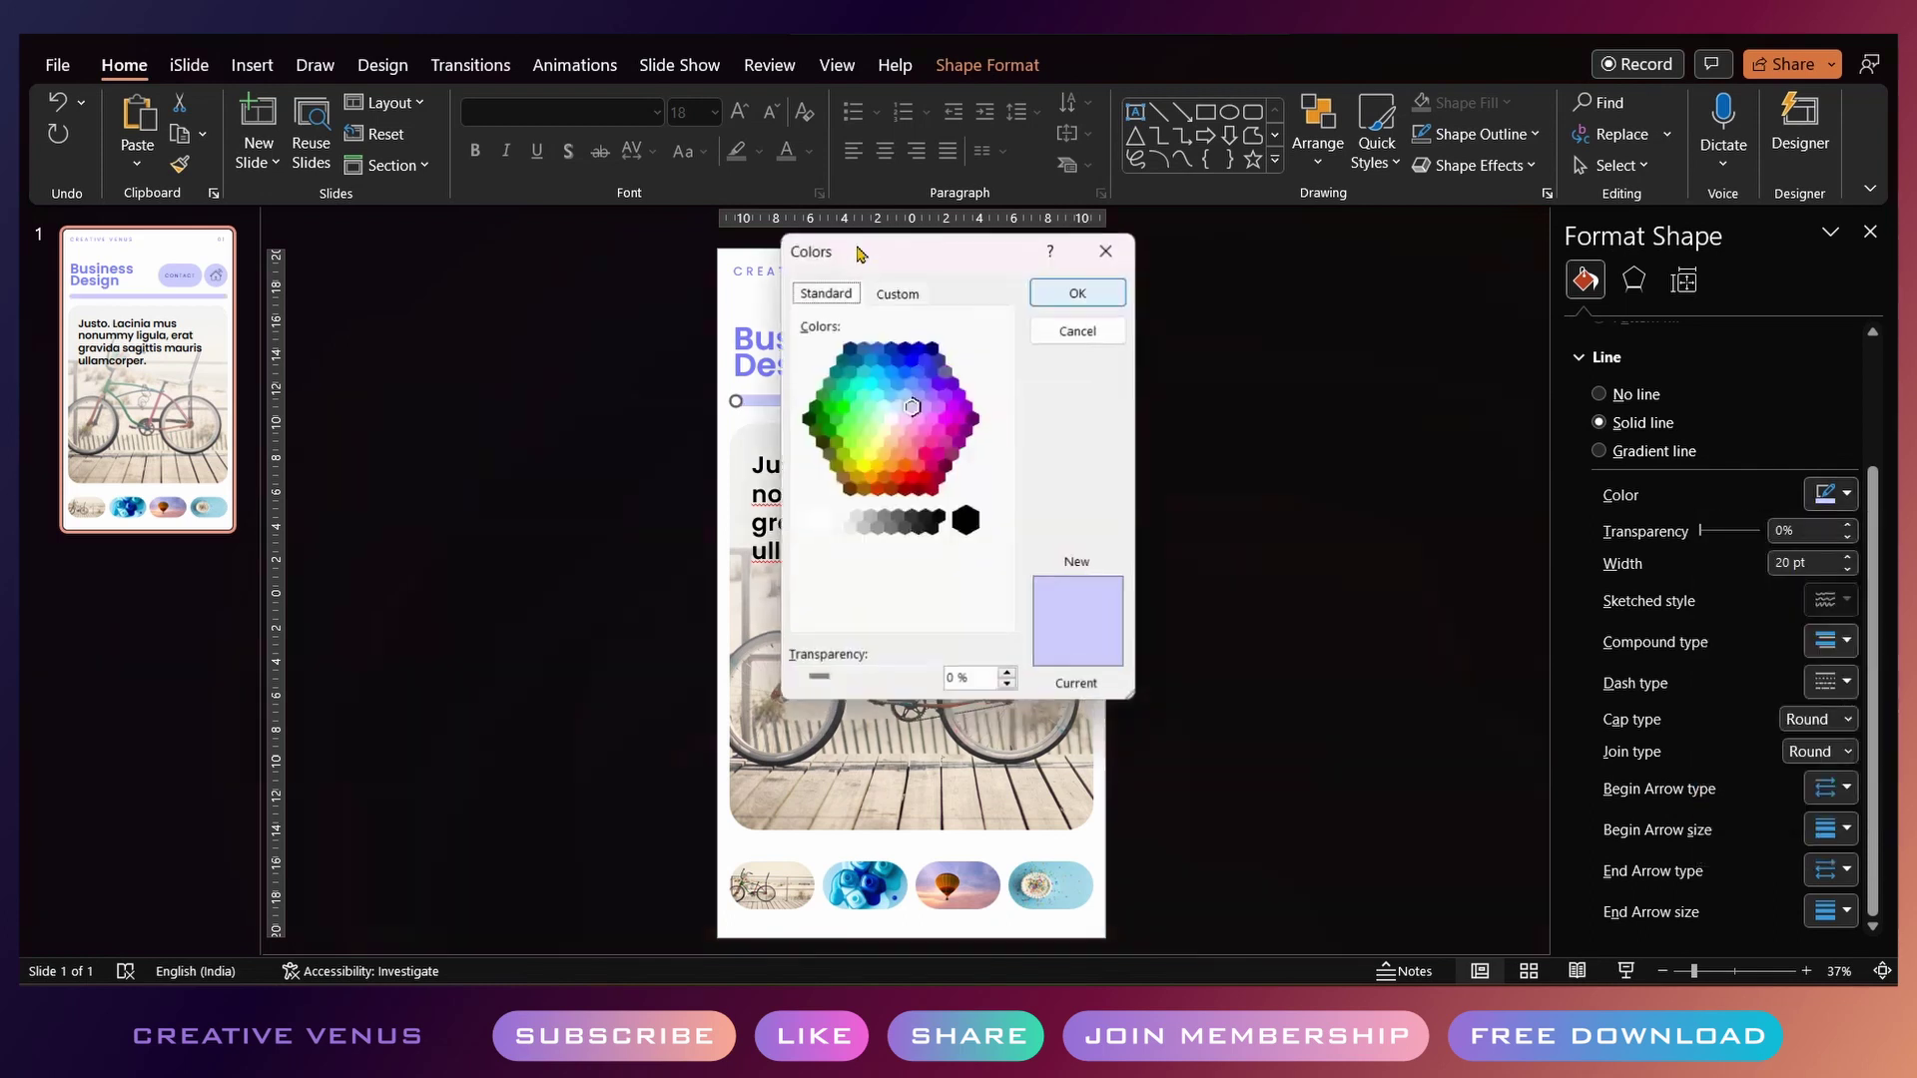
key("ctrl+Tab")
left_click_drag(1002, 354, 1002, 348)
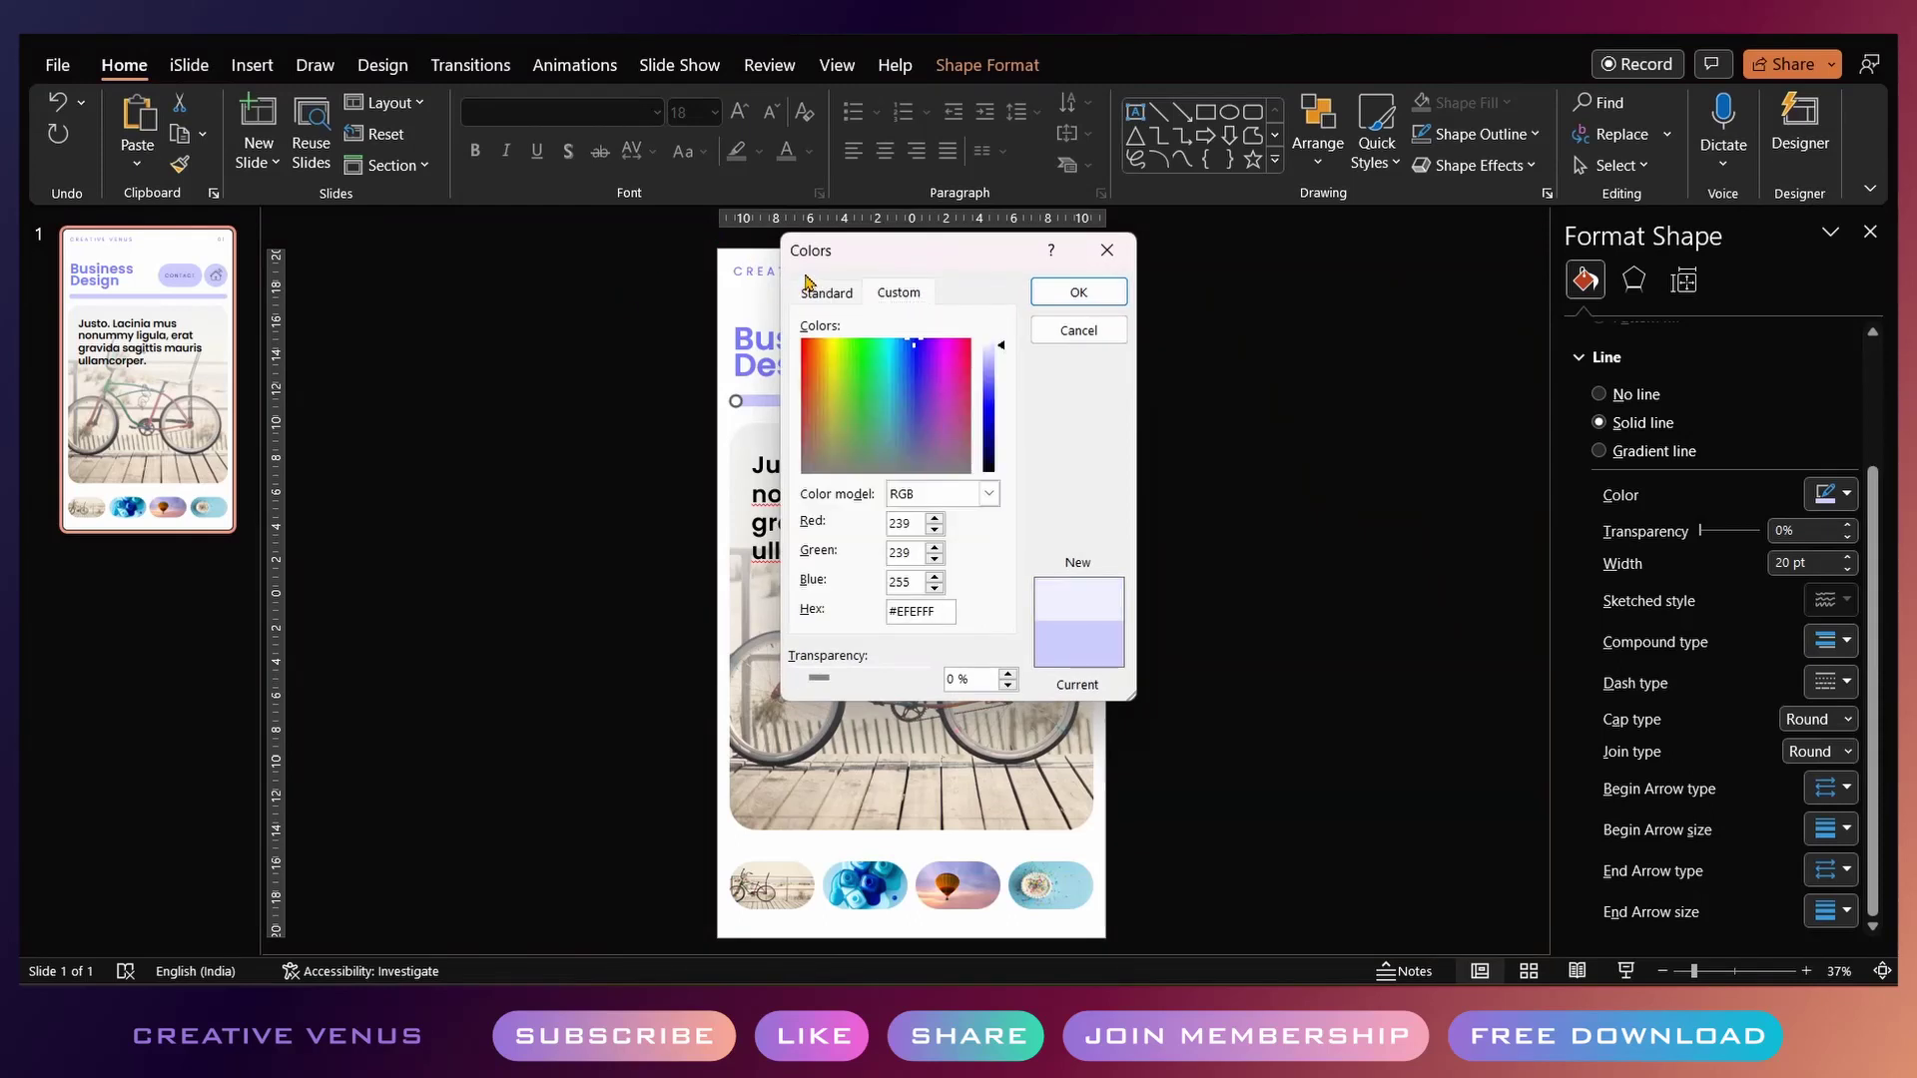
key("Return")
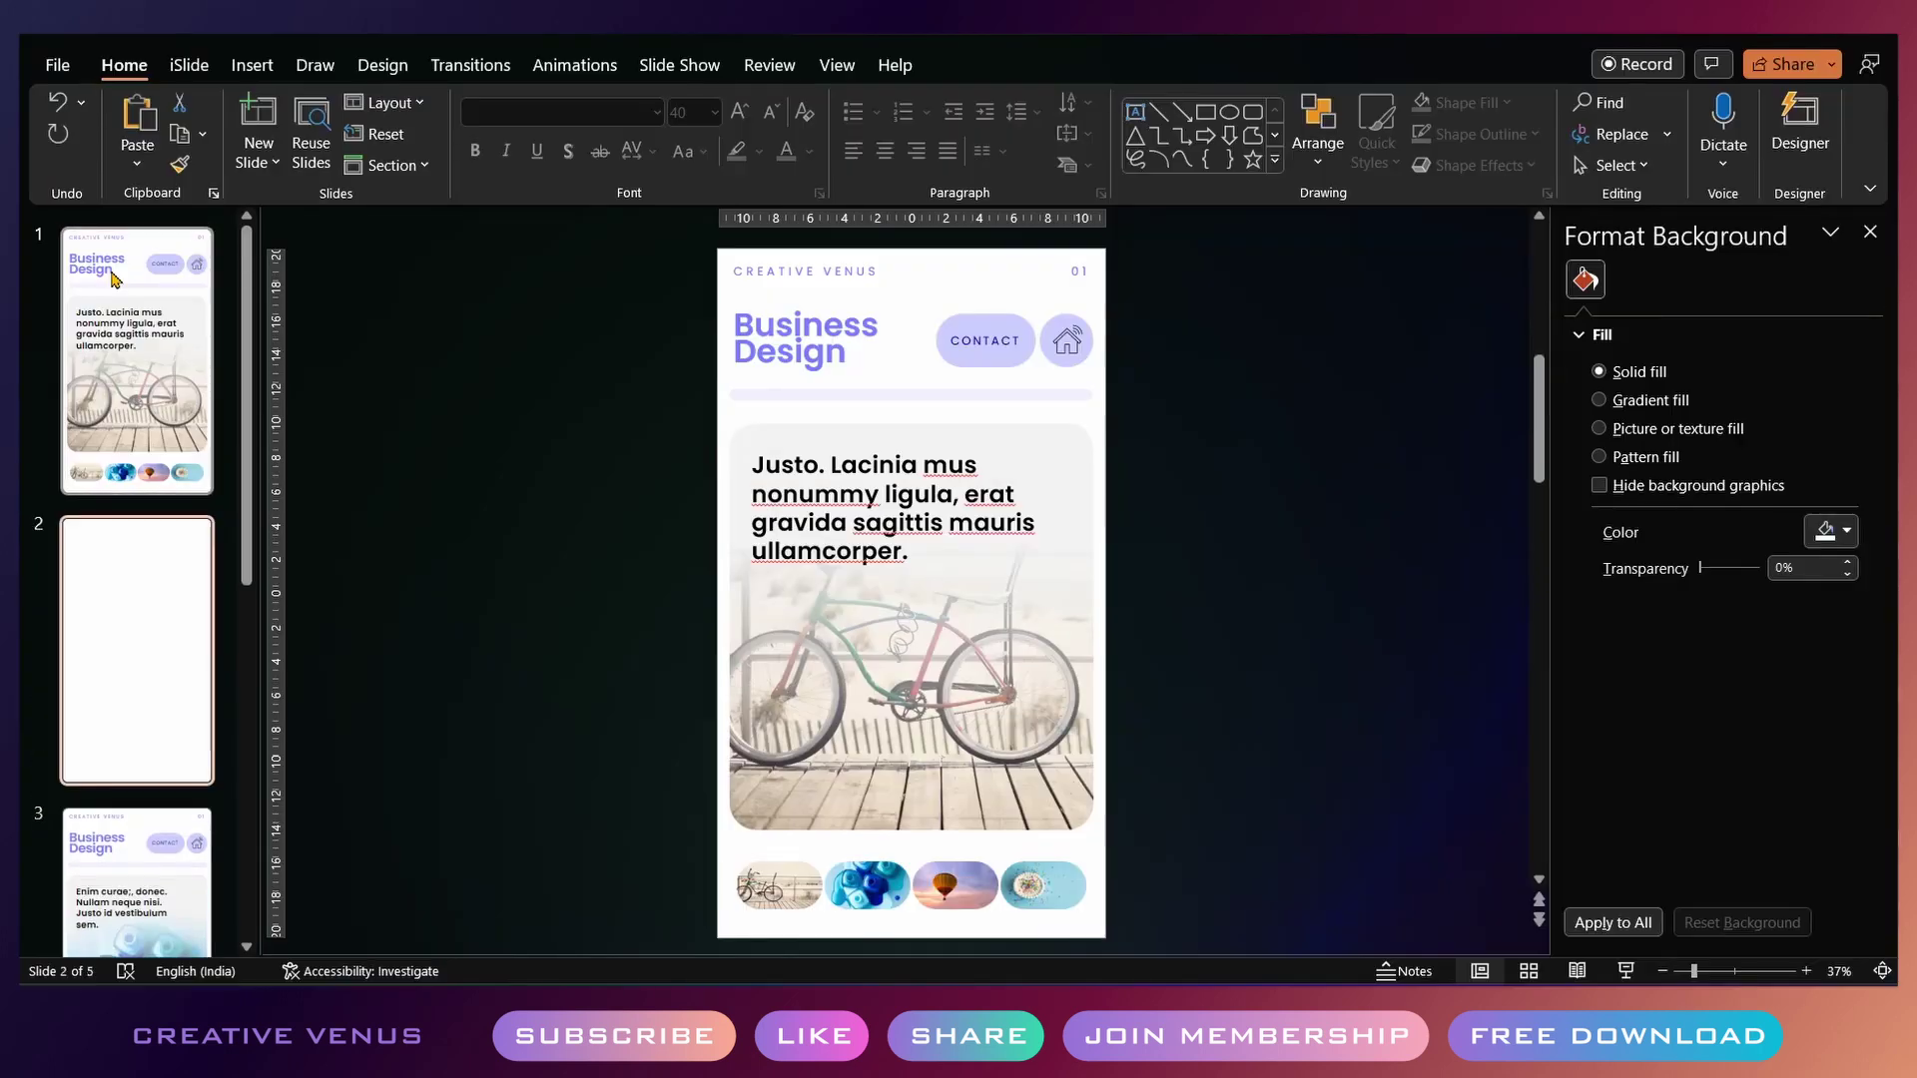
Delete the bicycle picture and its overlay picture from the card on the duplicated second slide
left_click(726, 689)
left_click(731, 659)
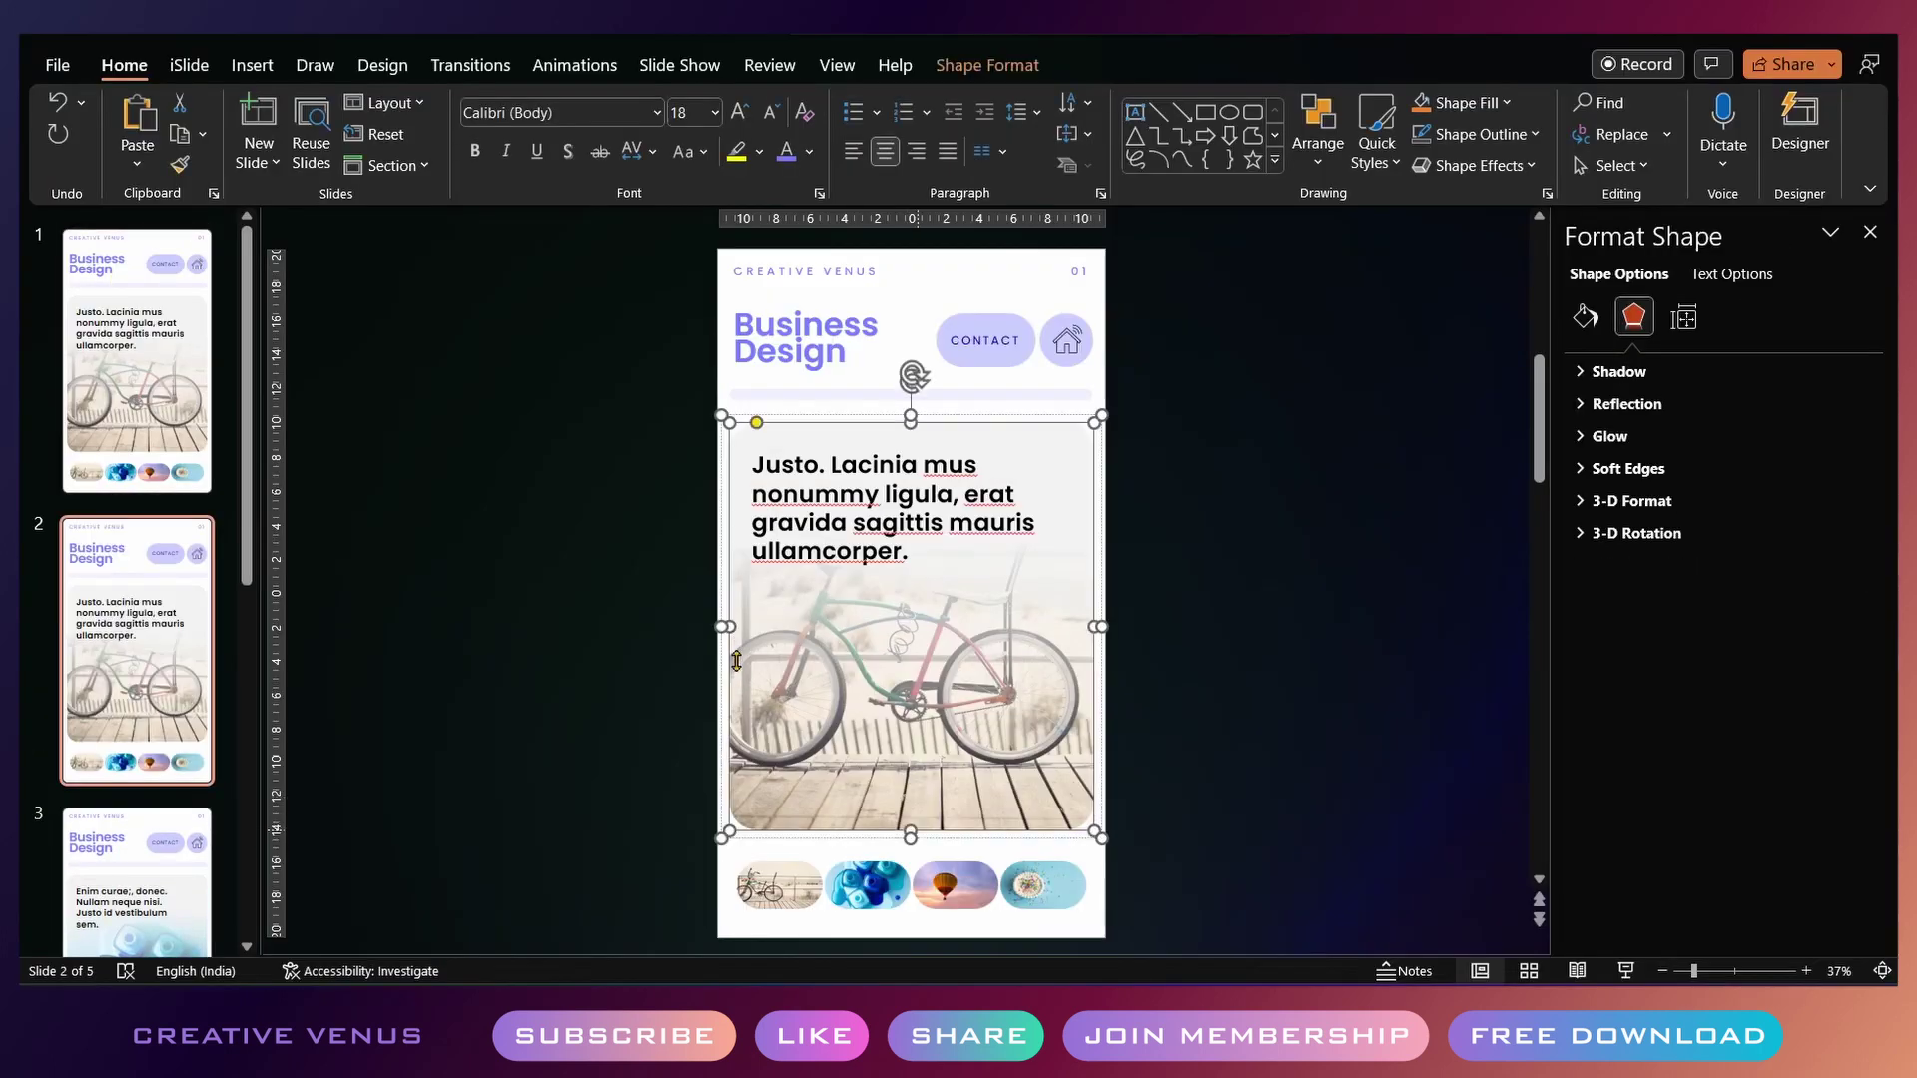
left_click(732, 651, "shift")
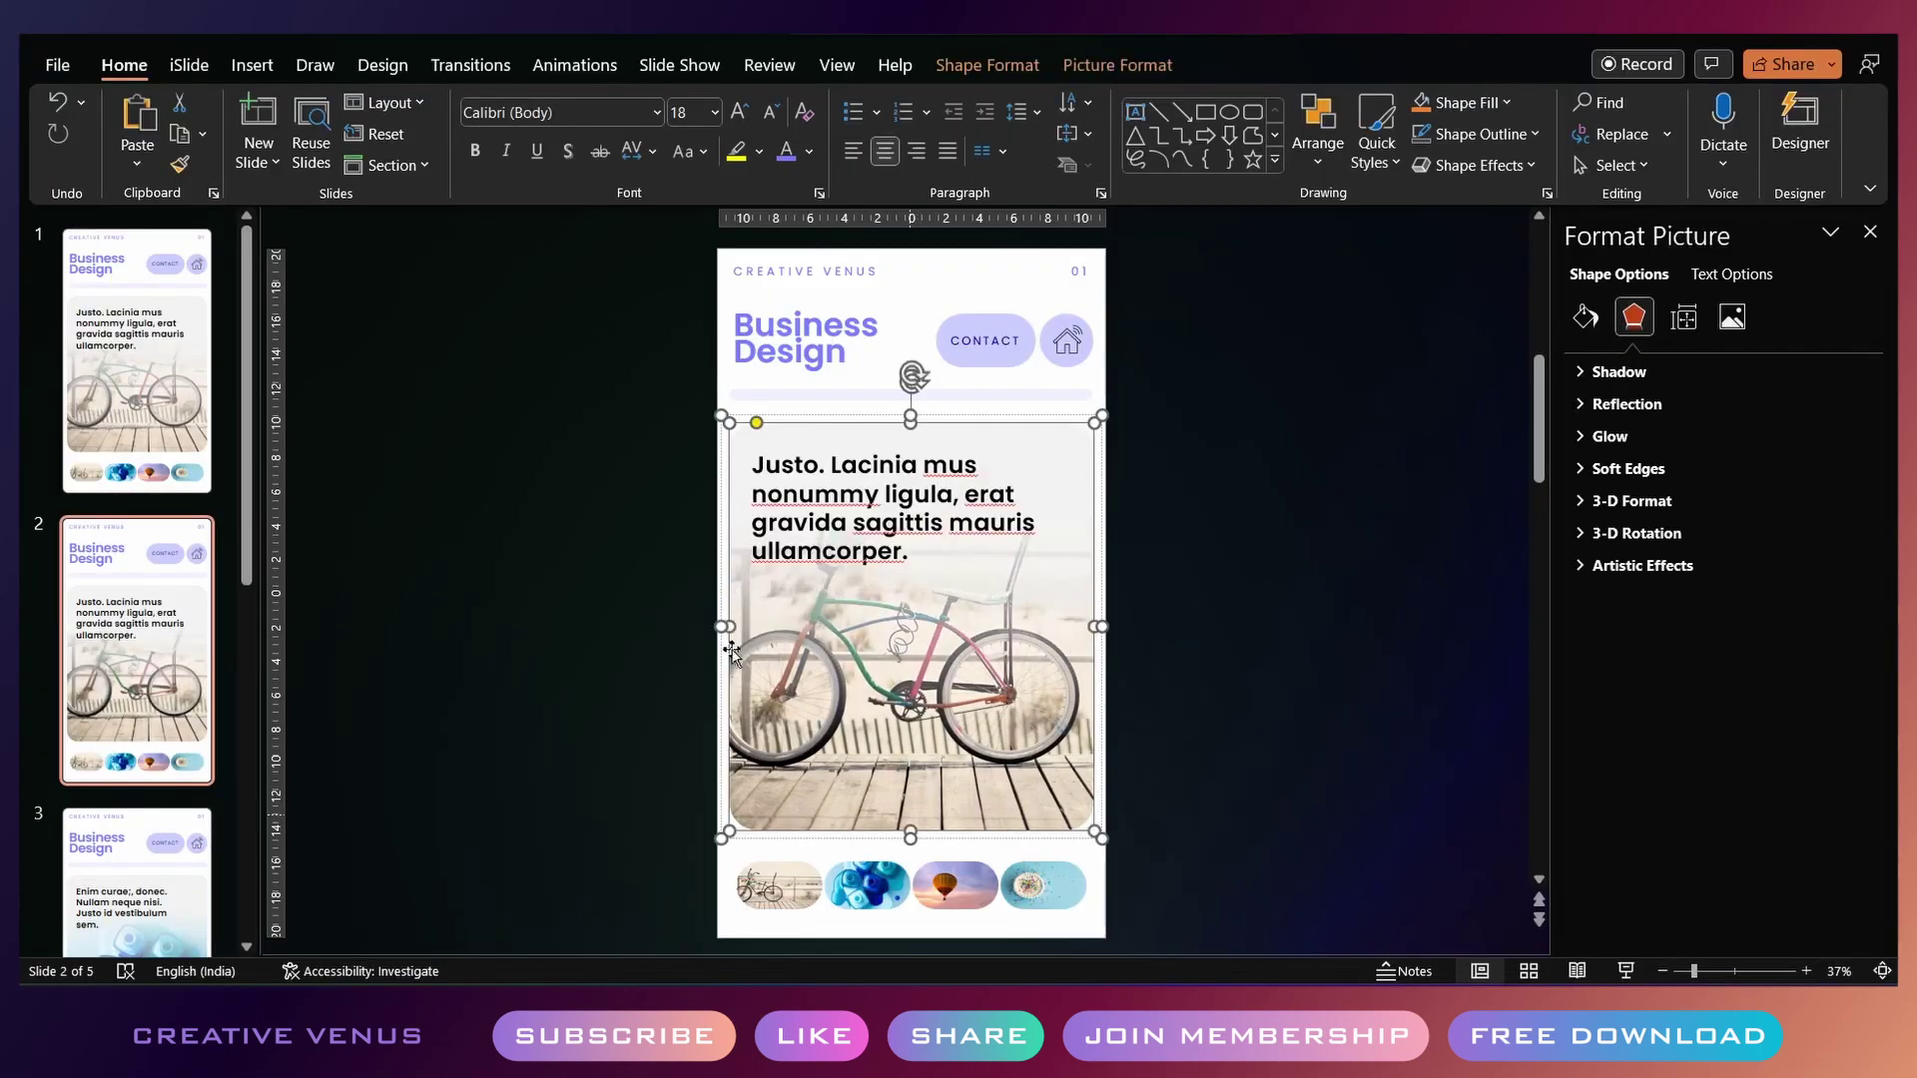
key("Delete")
Recolour the card's gradient with the recent periwinkle at the 28% stop and the recent dark blue at the 100% stop
left_click(730, 649)
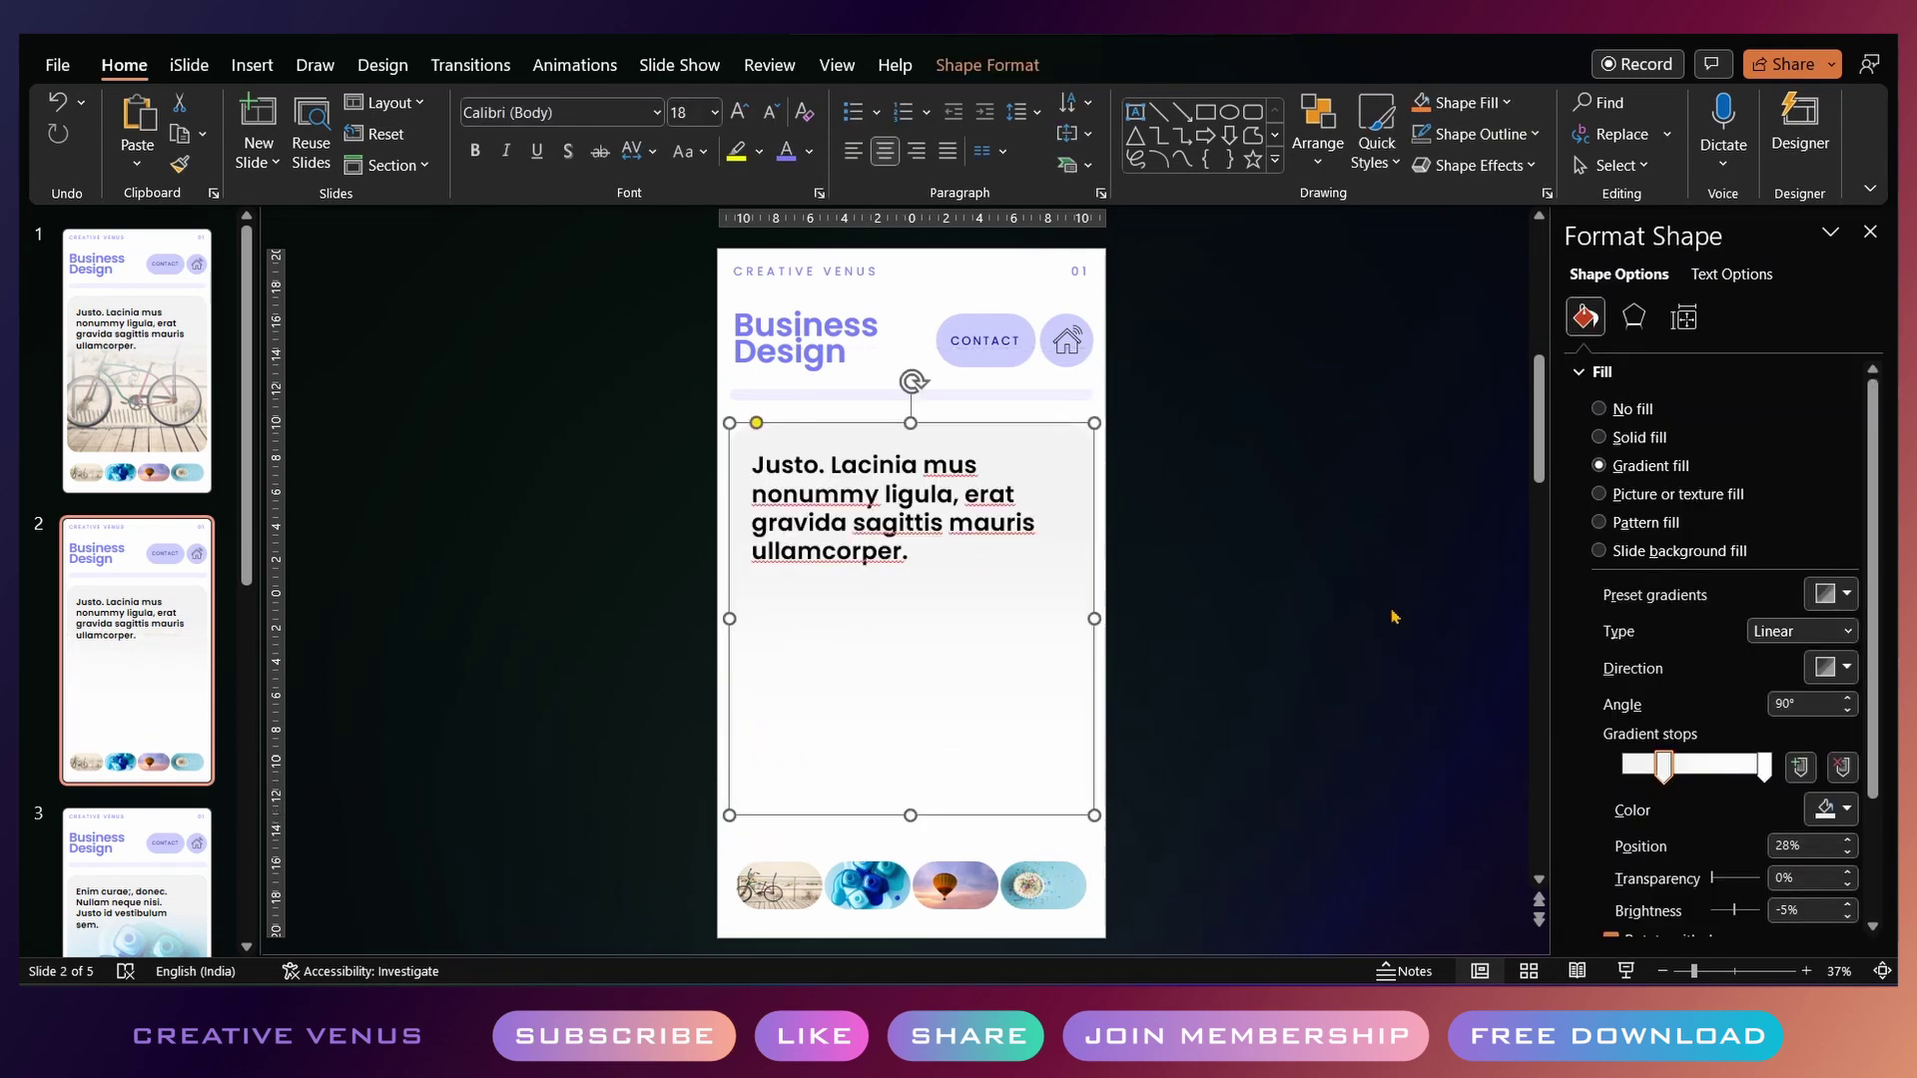
left_click(1845, 808)
left_click(1748, 719)
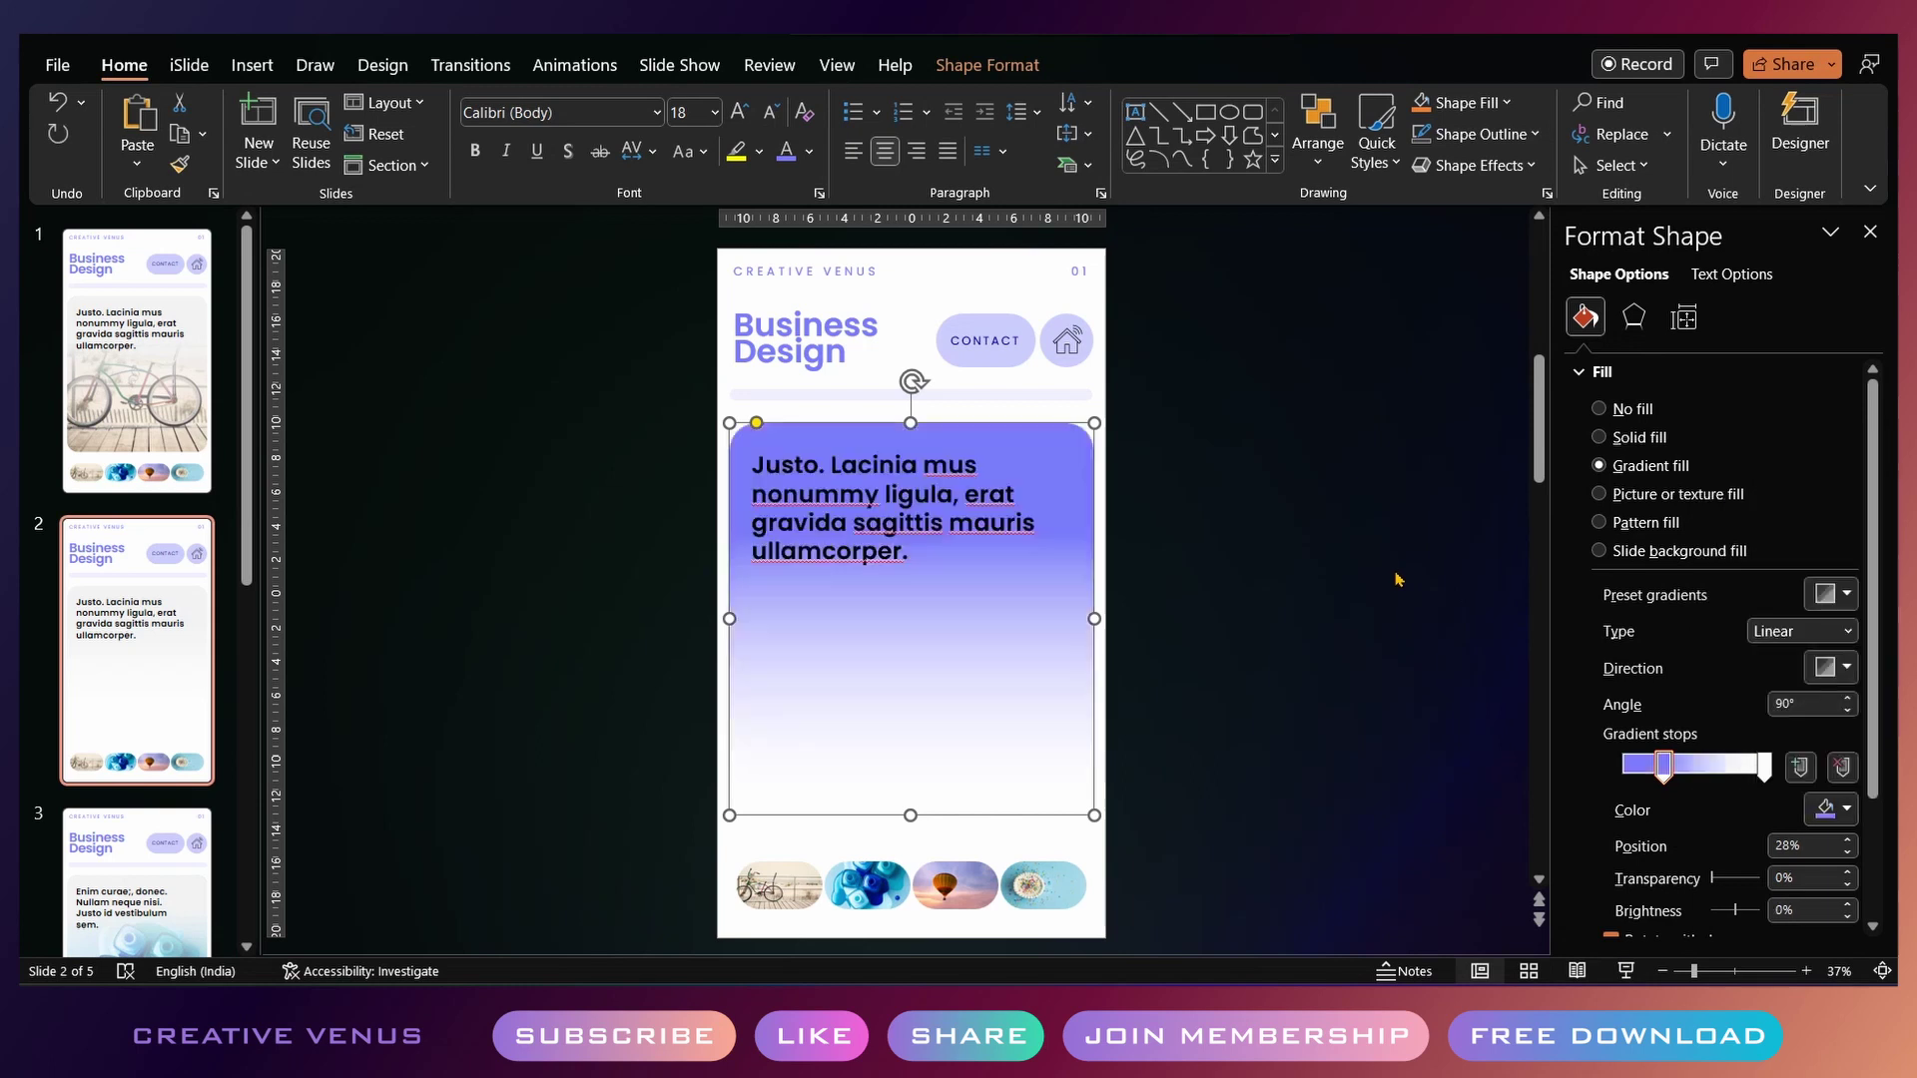
left_click(1764, 767)
left_click(1825, 810)
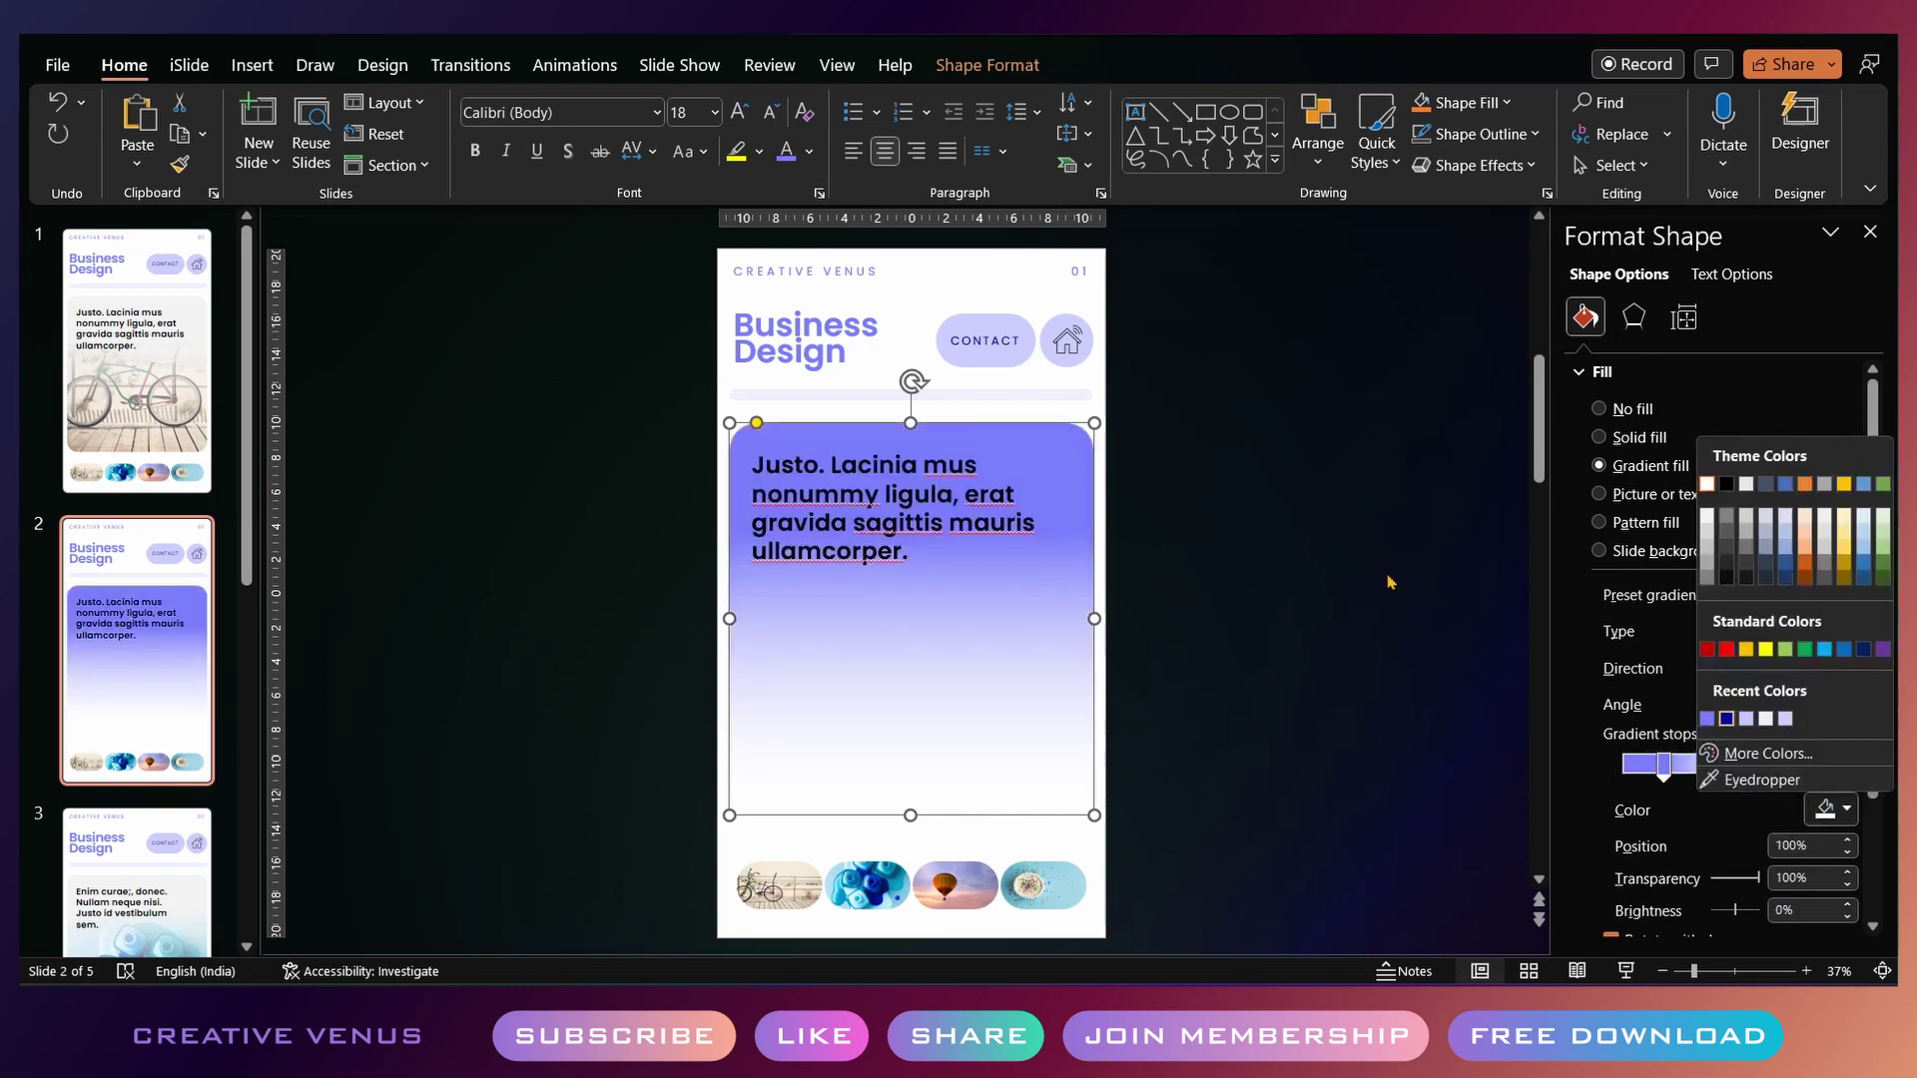
left_click(1726, 719)
left_click(1316, 689)
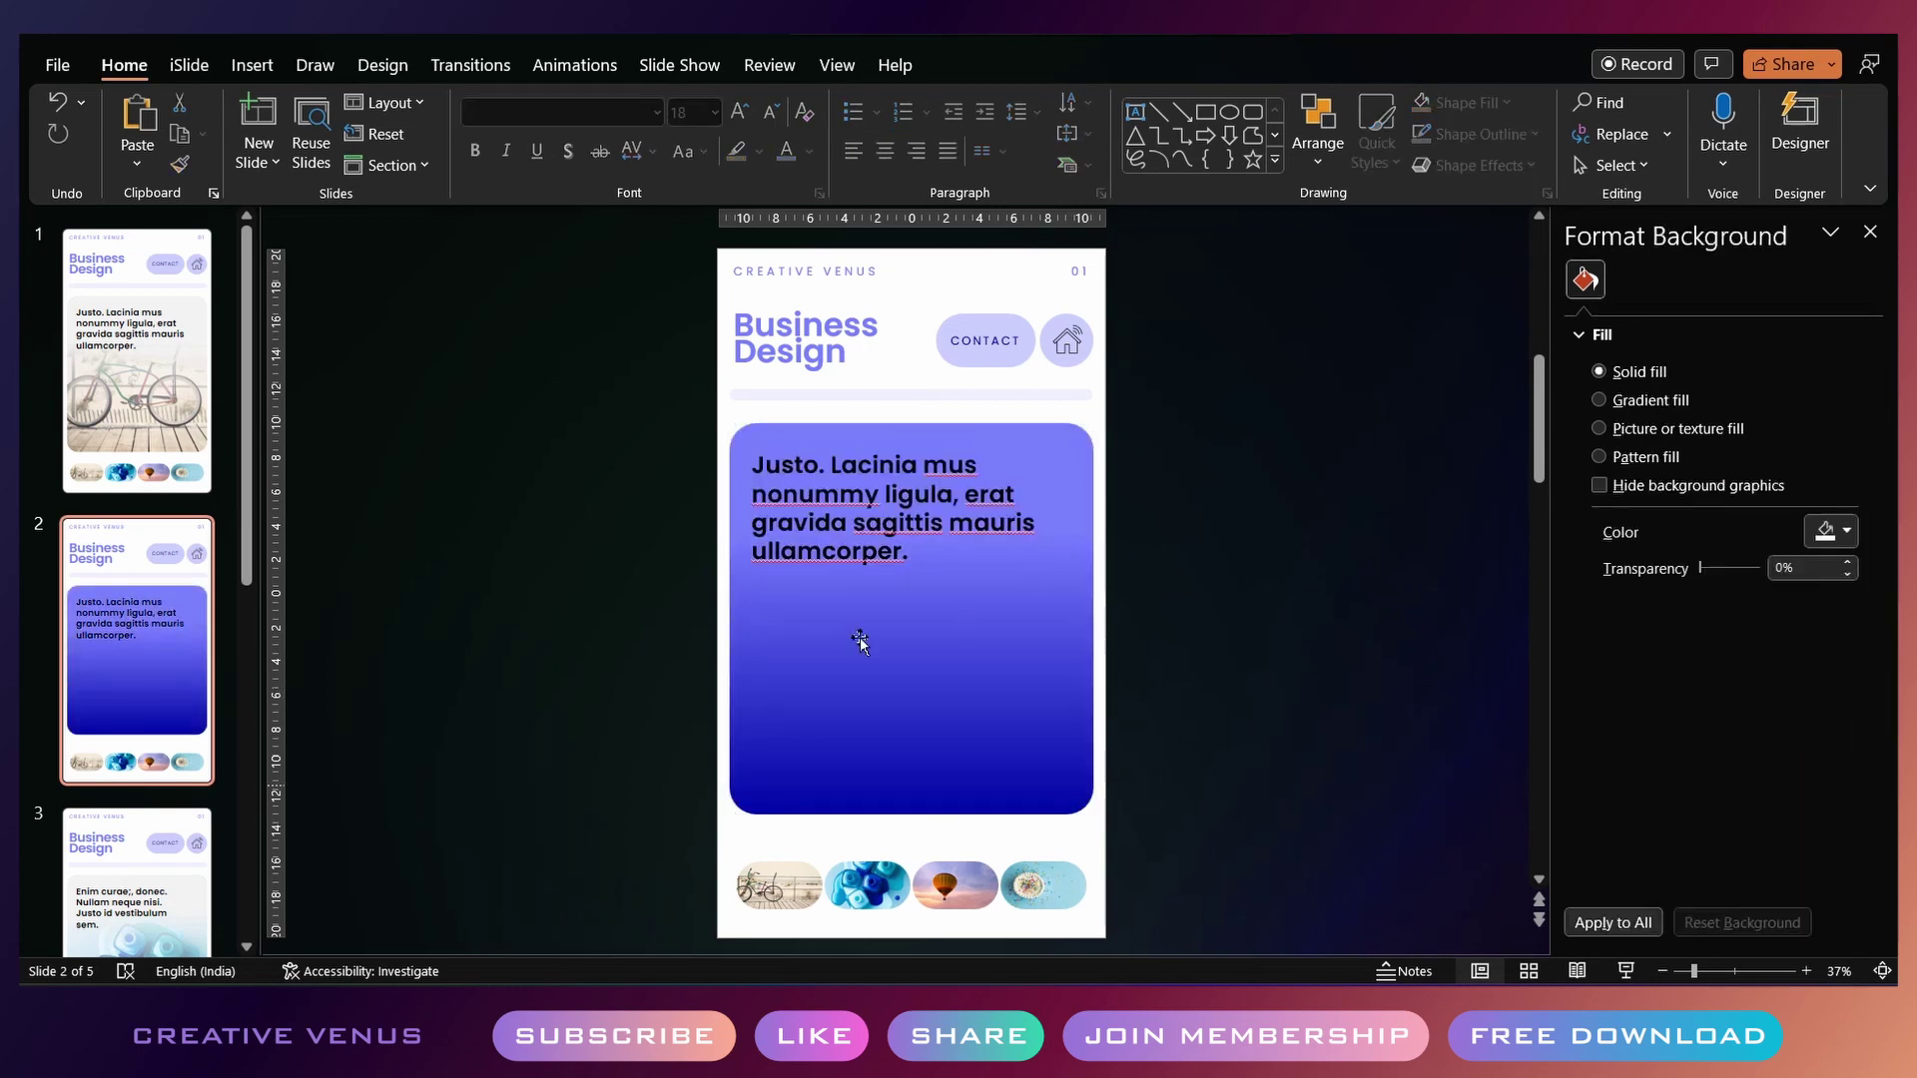
Move the card's text box down to the middle of the card and replace its text with LETS BEGIN
left_click(730, 474)
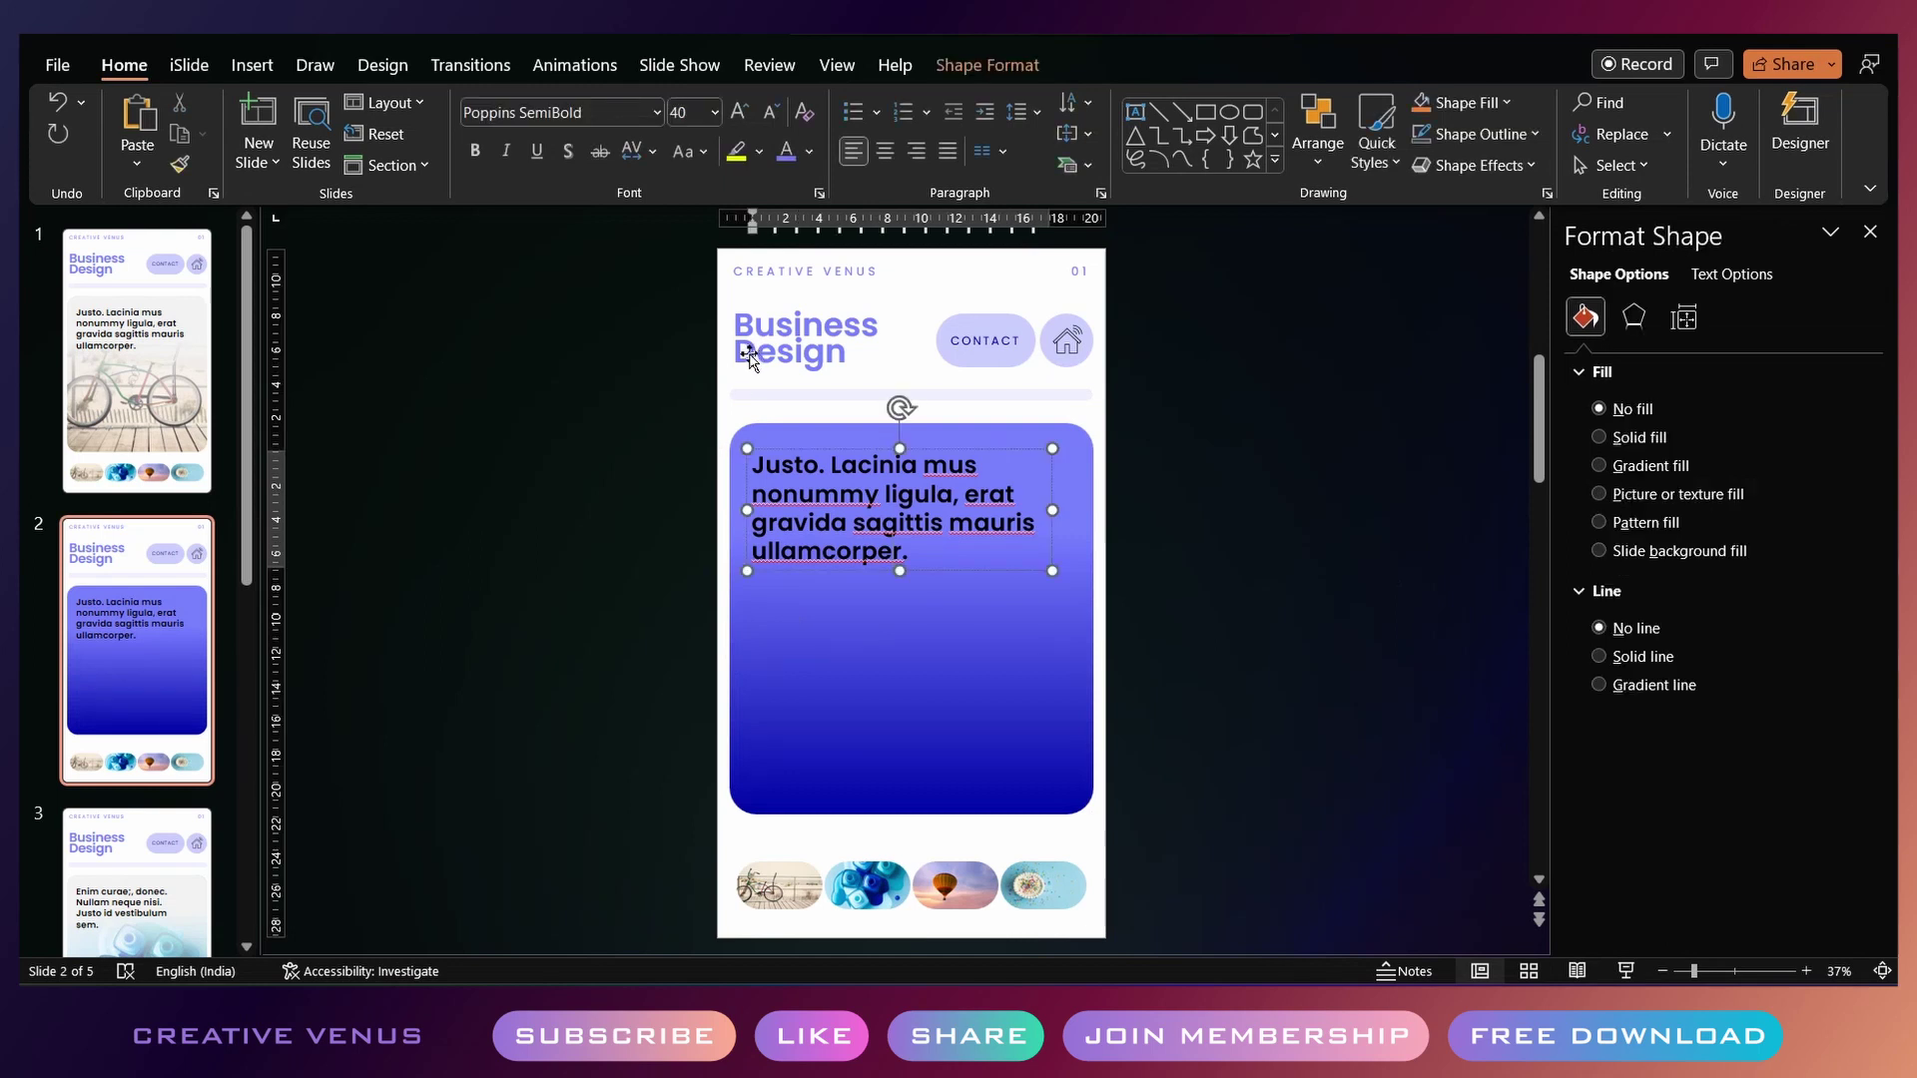
left_click_drag(749, 354, 754, 439)
type("LETS BEGIN")
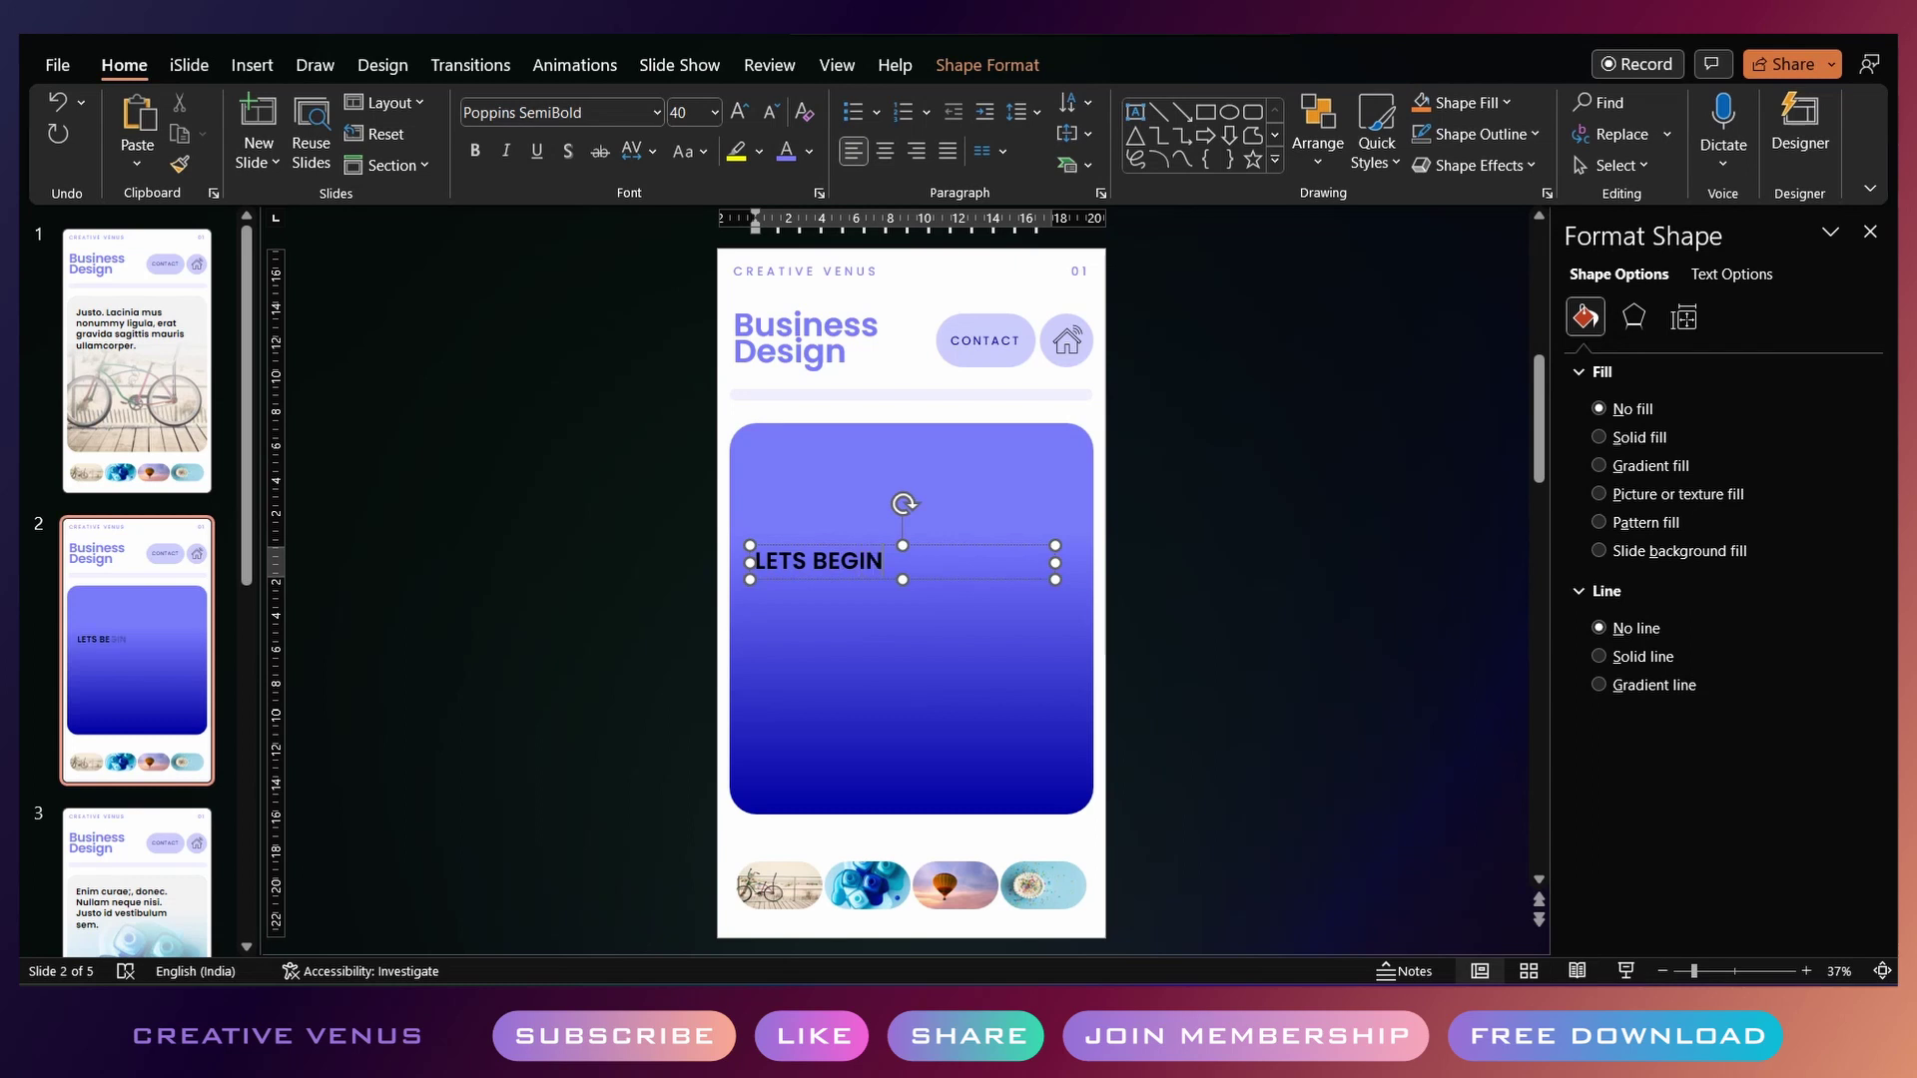
Enlarge the card heading to 96 pt in white and correct its wording to LET'S BEGIN
key("ctrl+a")
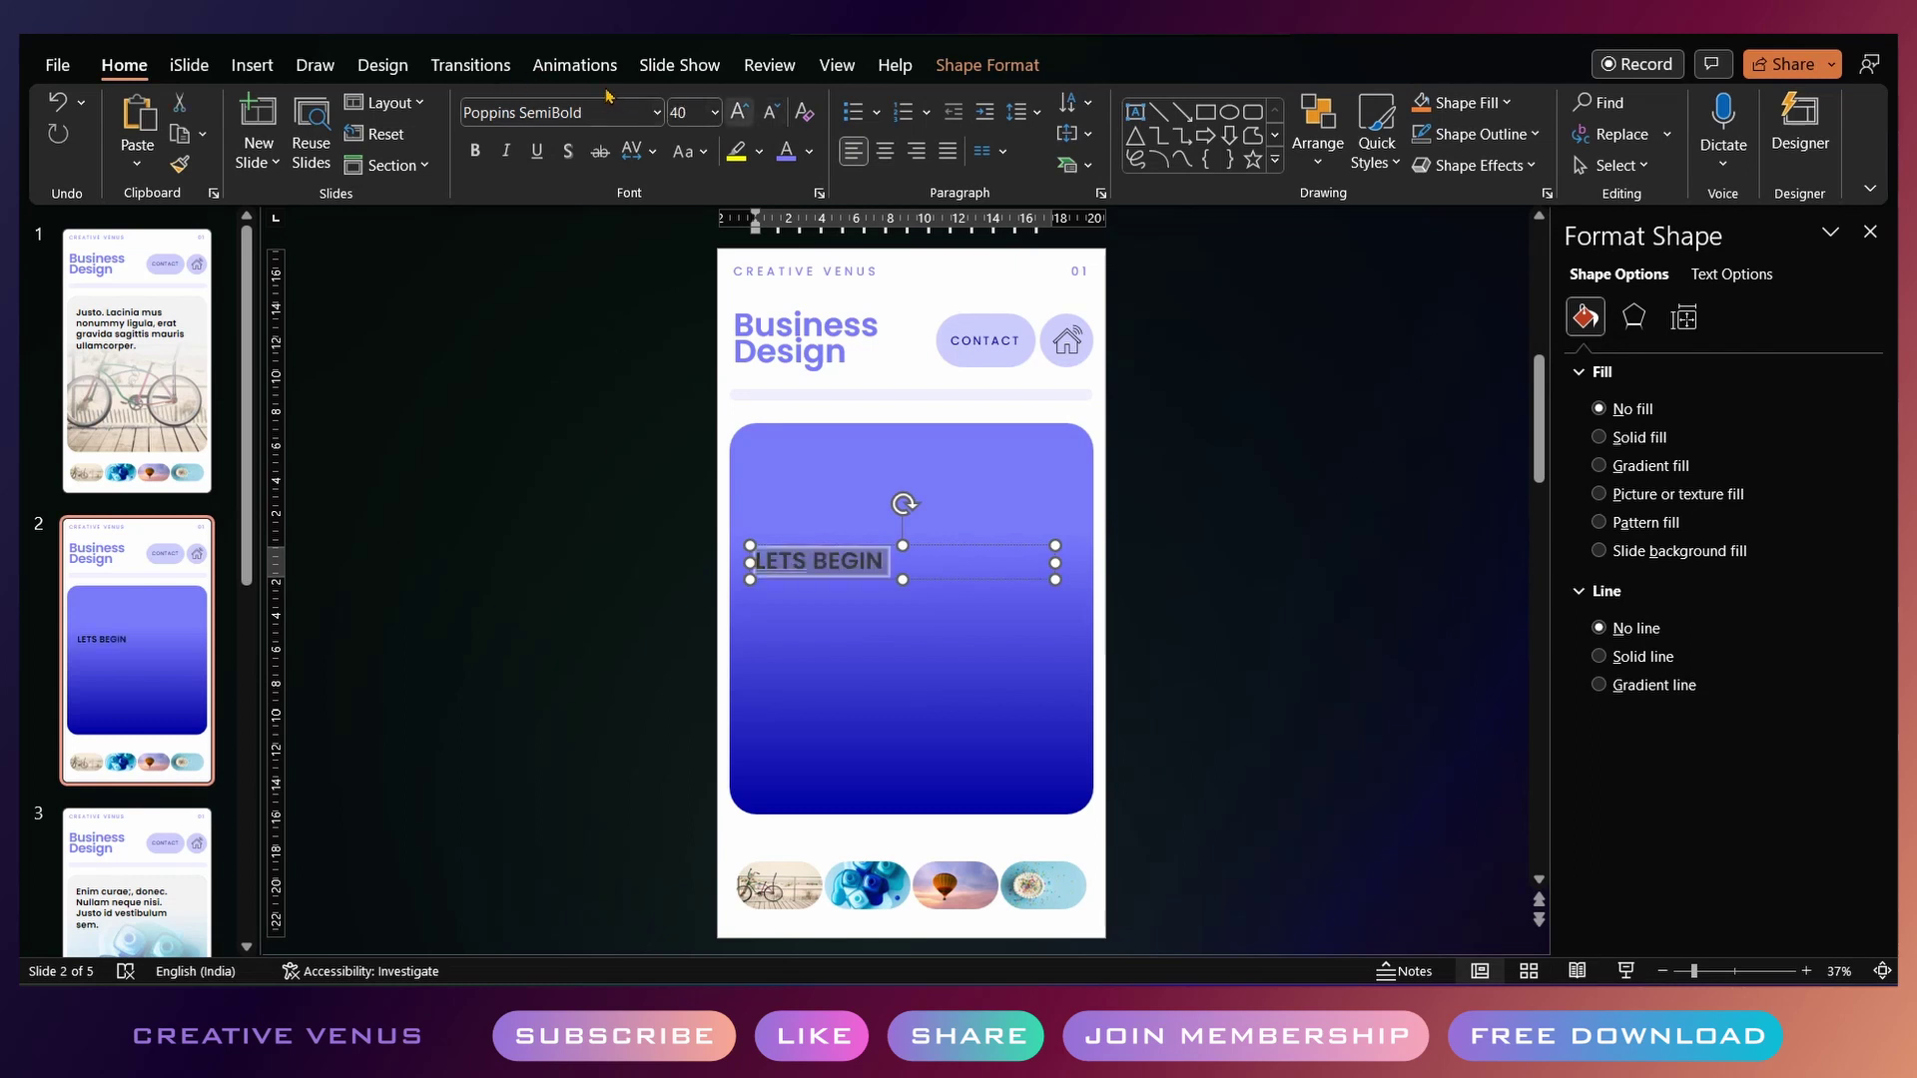
double_click(739, 111)
double_click(739, 111)
left_click(739, 111)
double_click(739, 111)
double_click(739, 111)
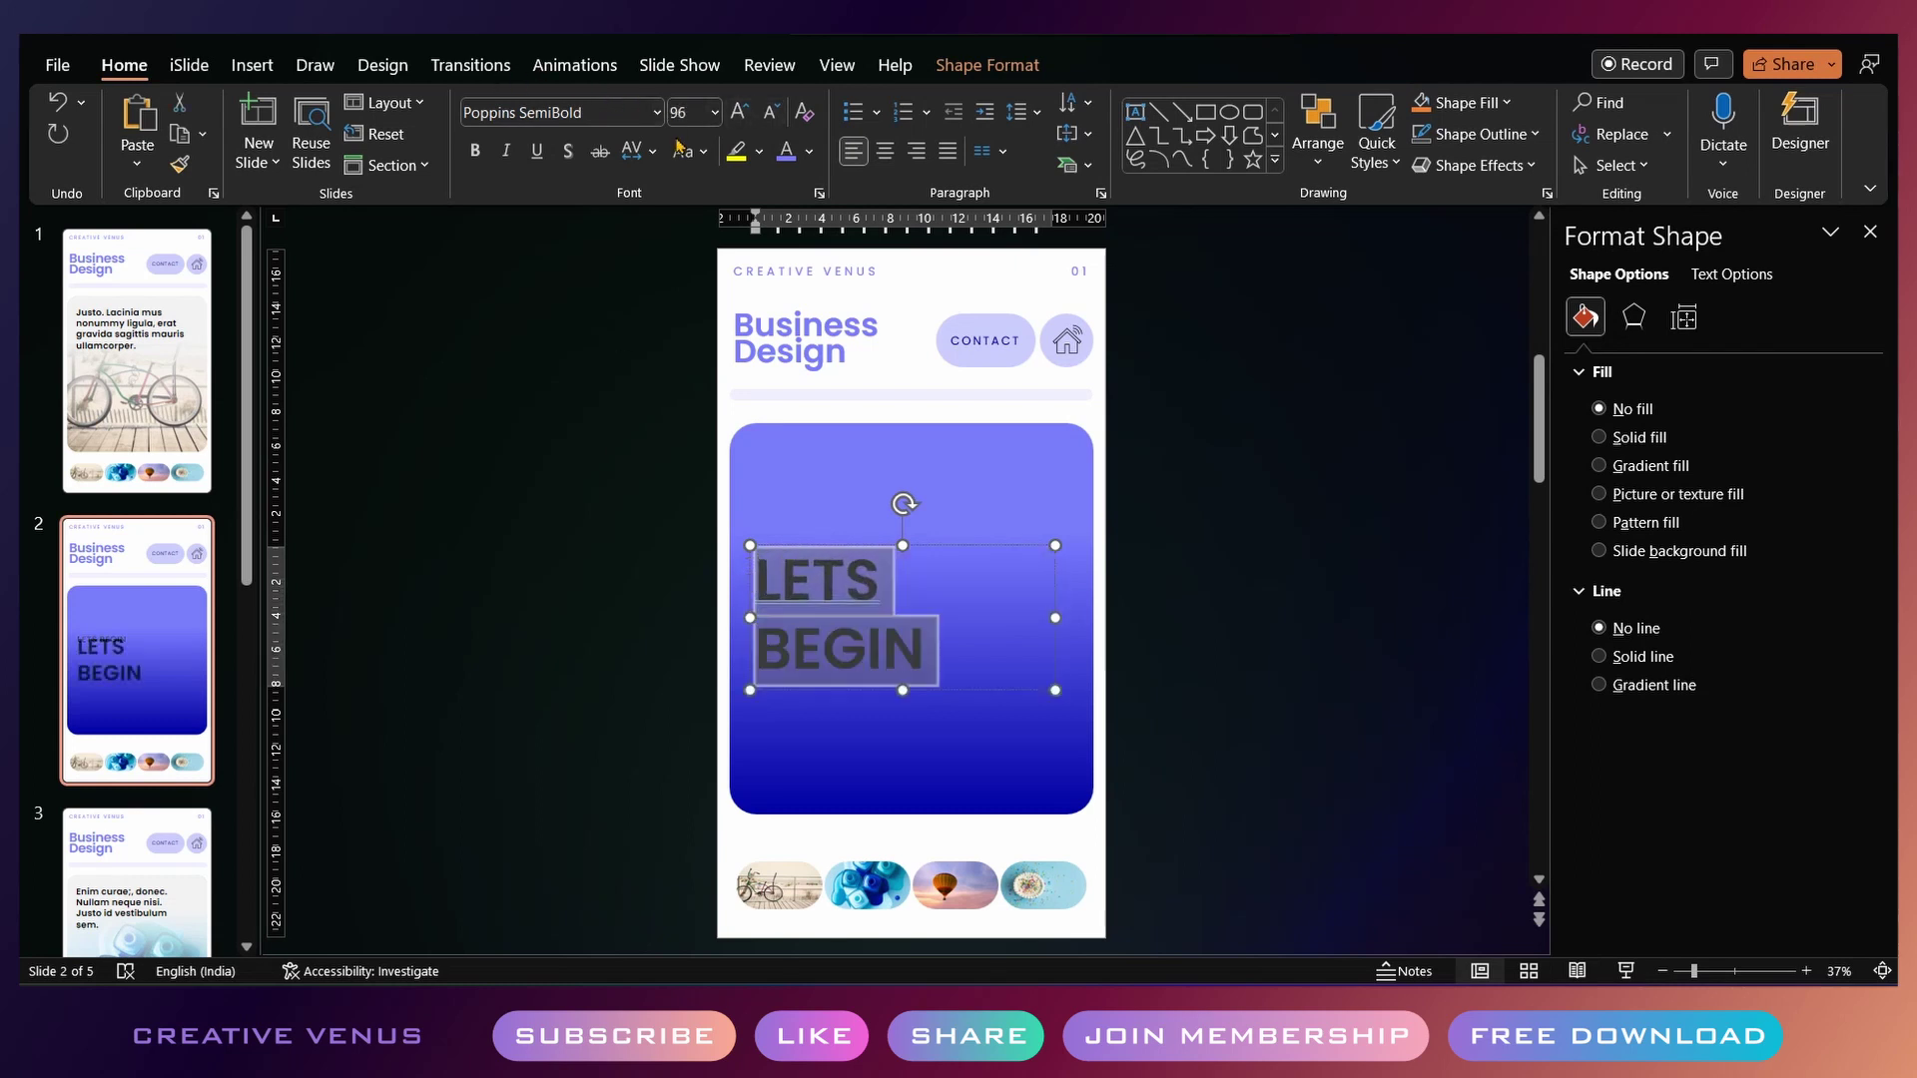
left_click(809, 151)
left_click(783, 216)
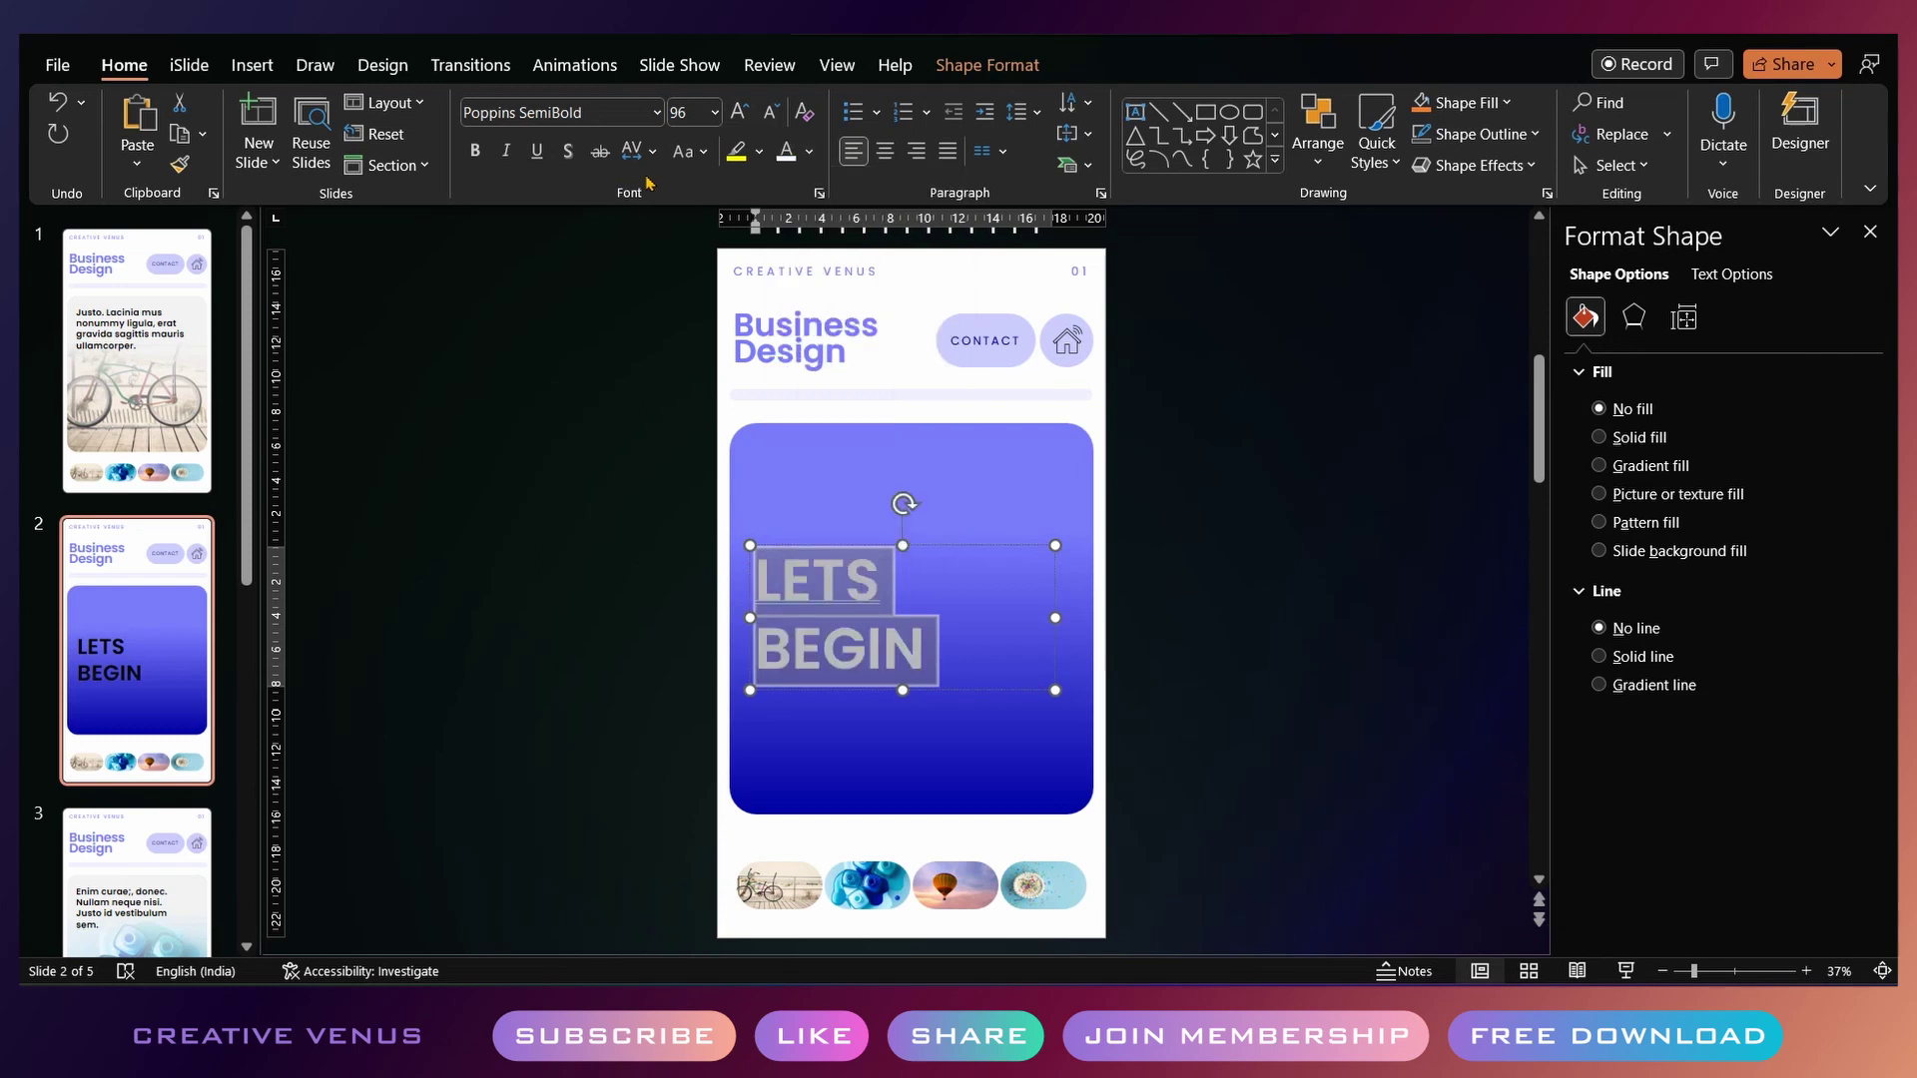
left_click(1251, 731)
left_click_drag(921, 546, 926, 497)
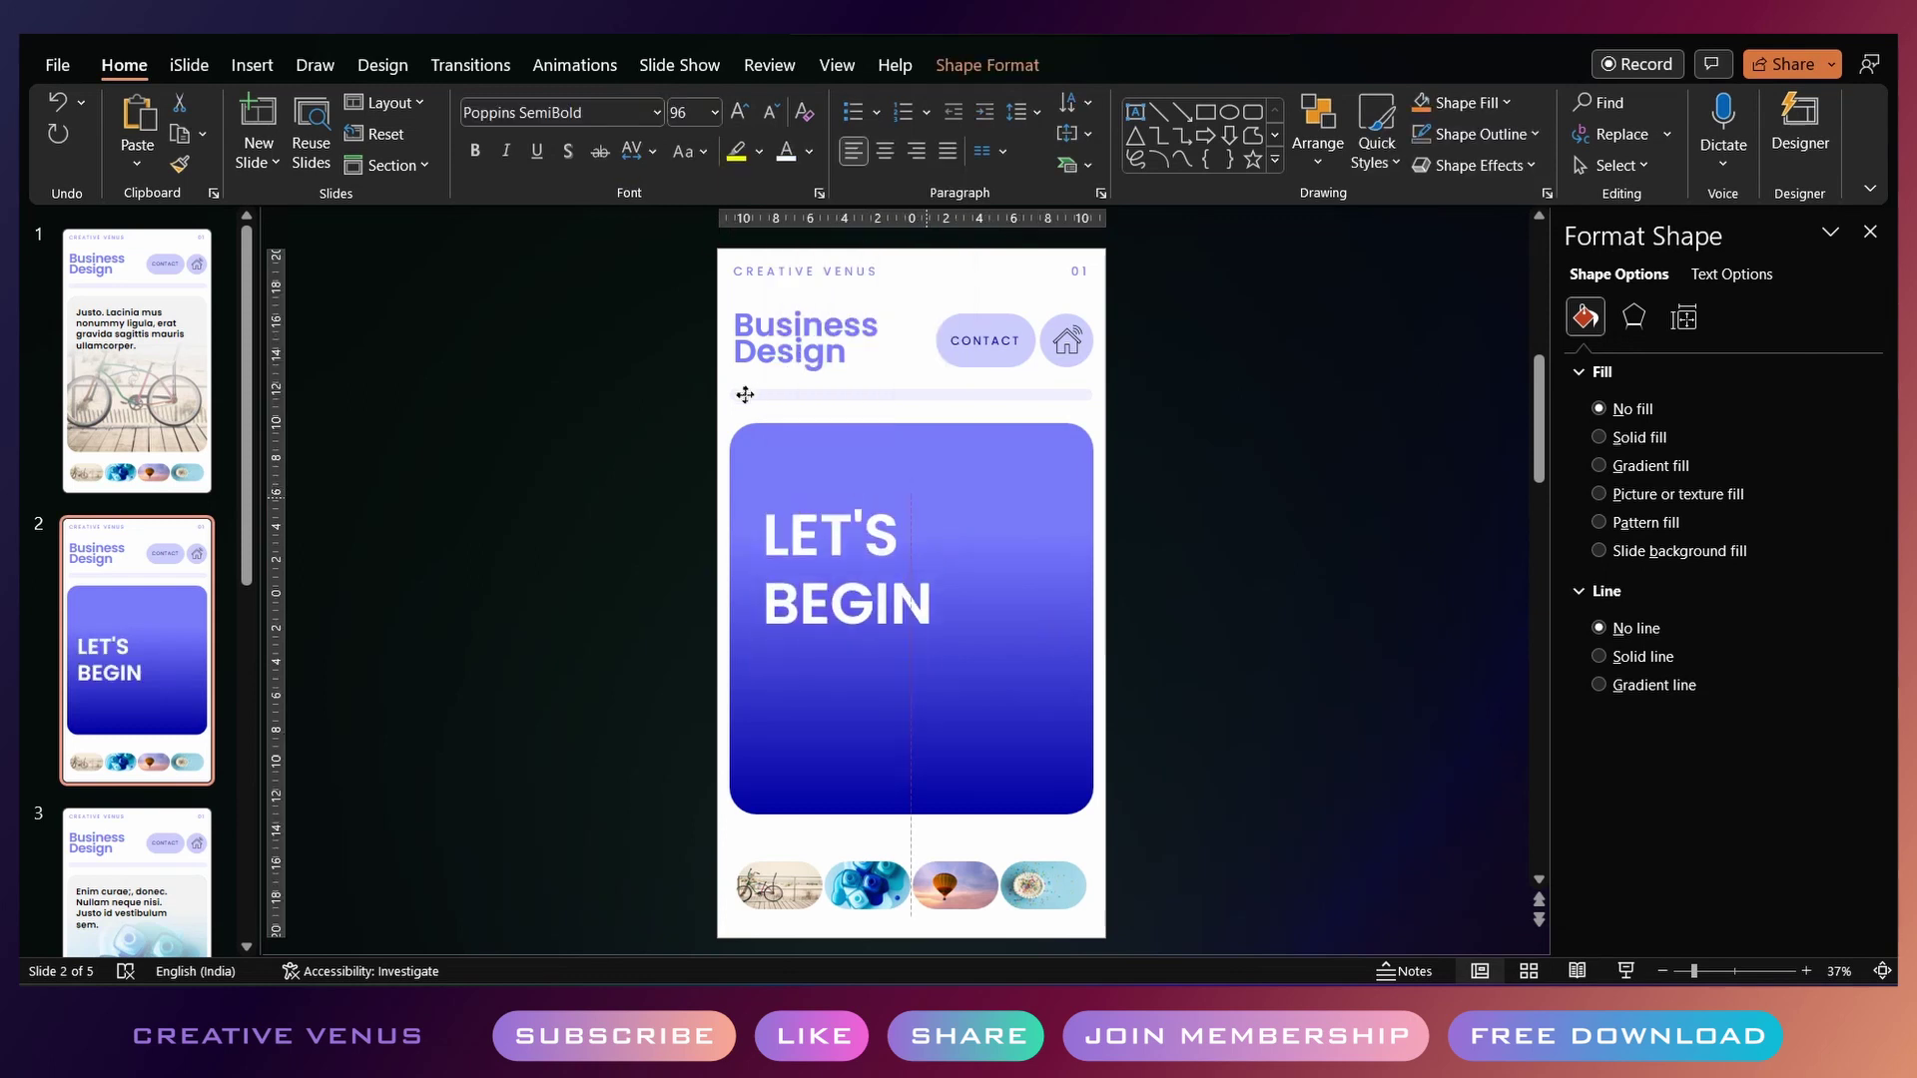
left_click(1068, 884)
left_click(984, 888, "shift")
left_click(869, 888, "shift")
left_click(760, 892, "shift")
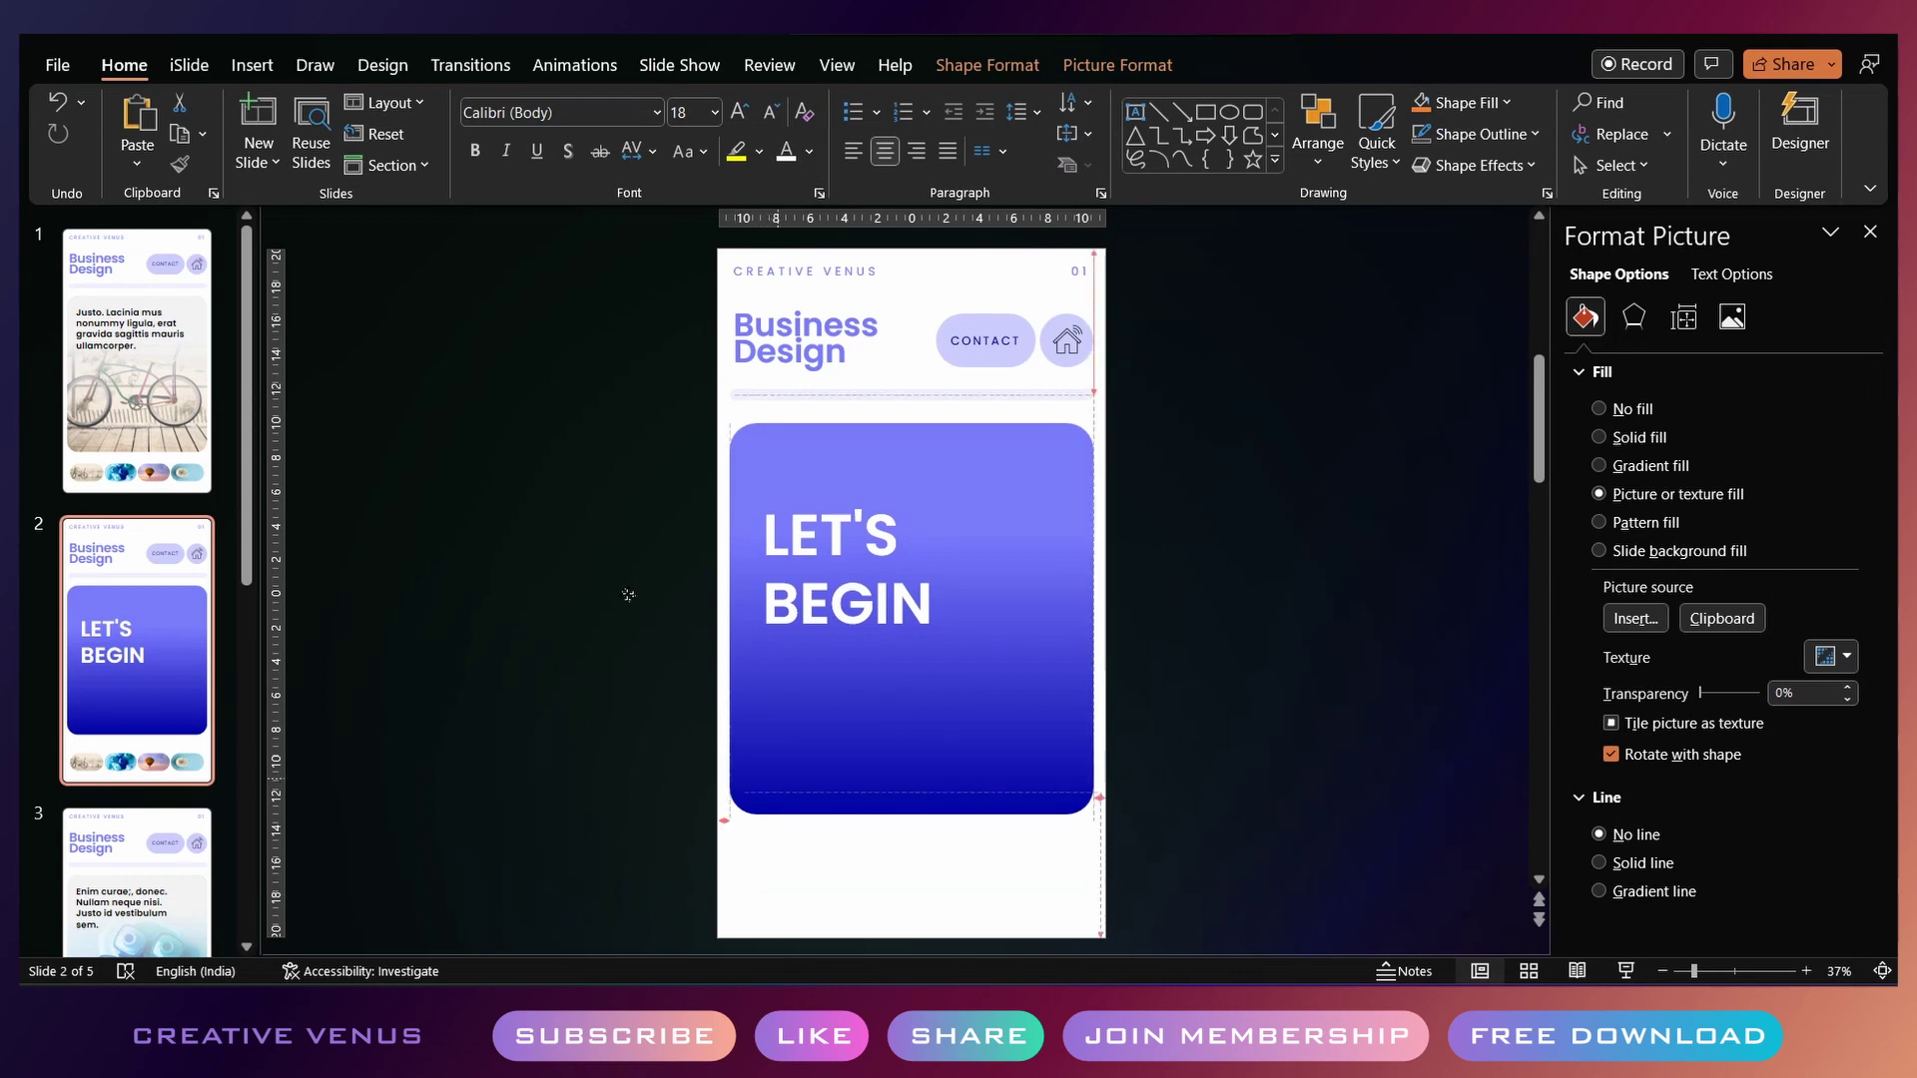
left_click(841, 397)
Narrow the gradient card from its right side and rotate the divider line to stand vertically in the space beside it
left_click(864, 530)
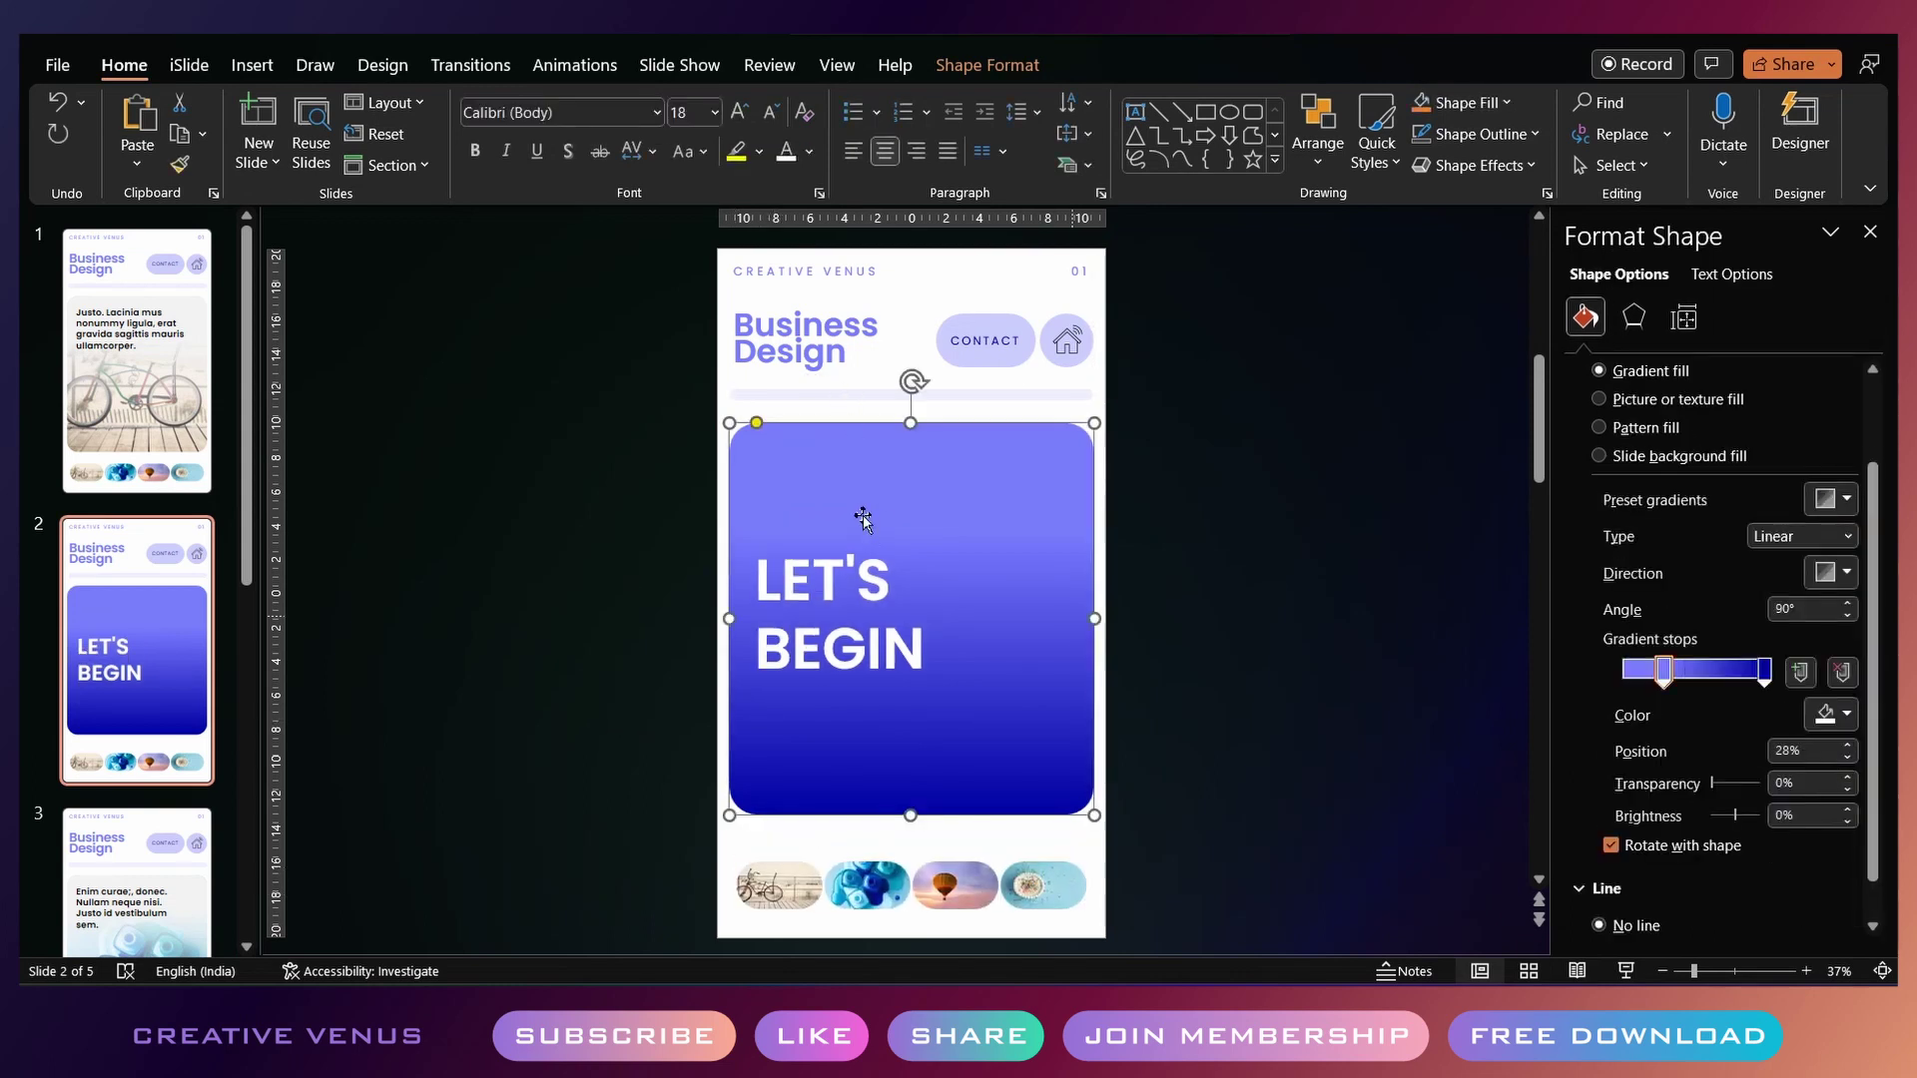
left_click_drag(877, 488, 795, 488)
left_click(797, 322)
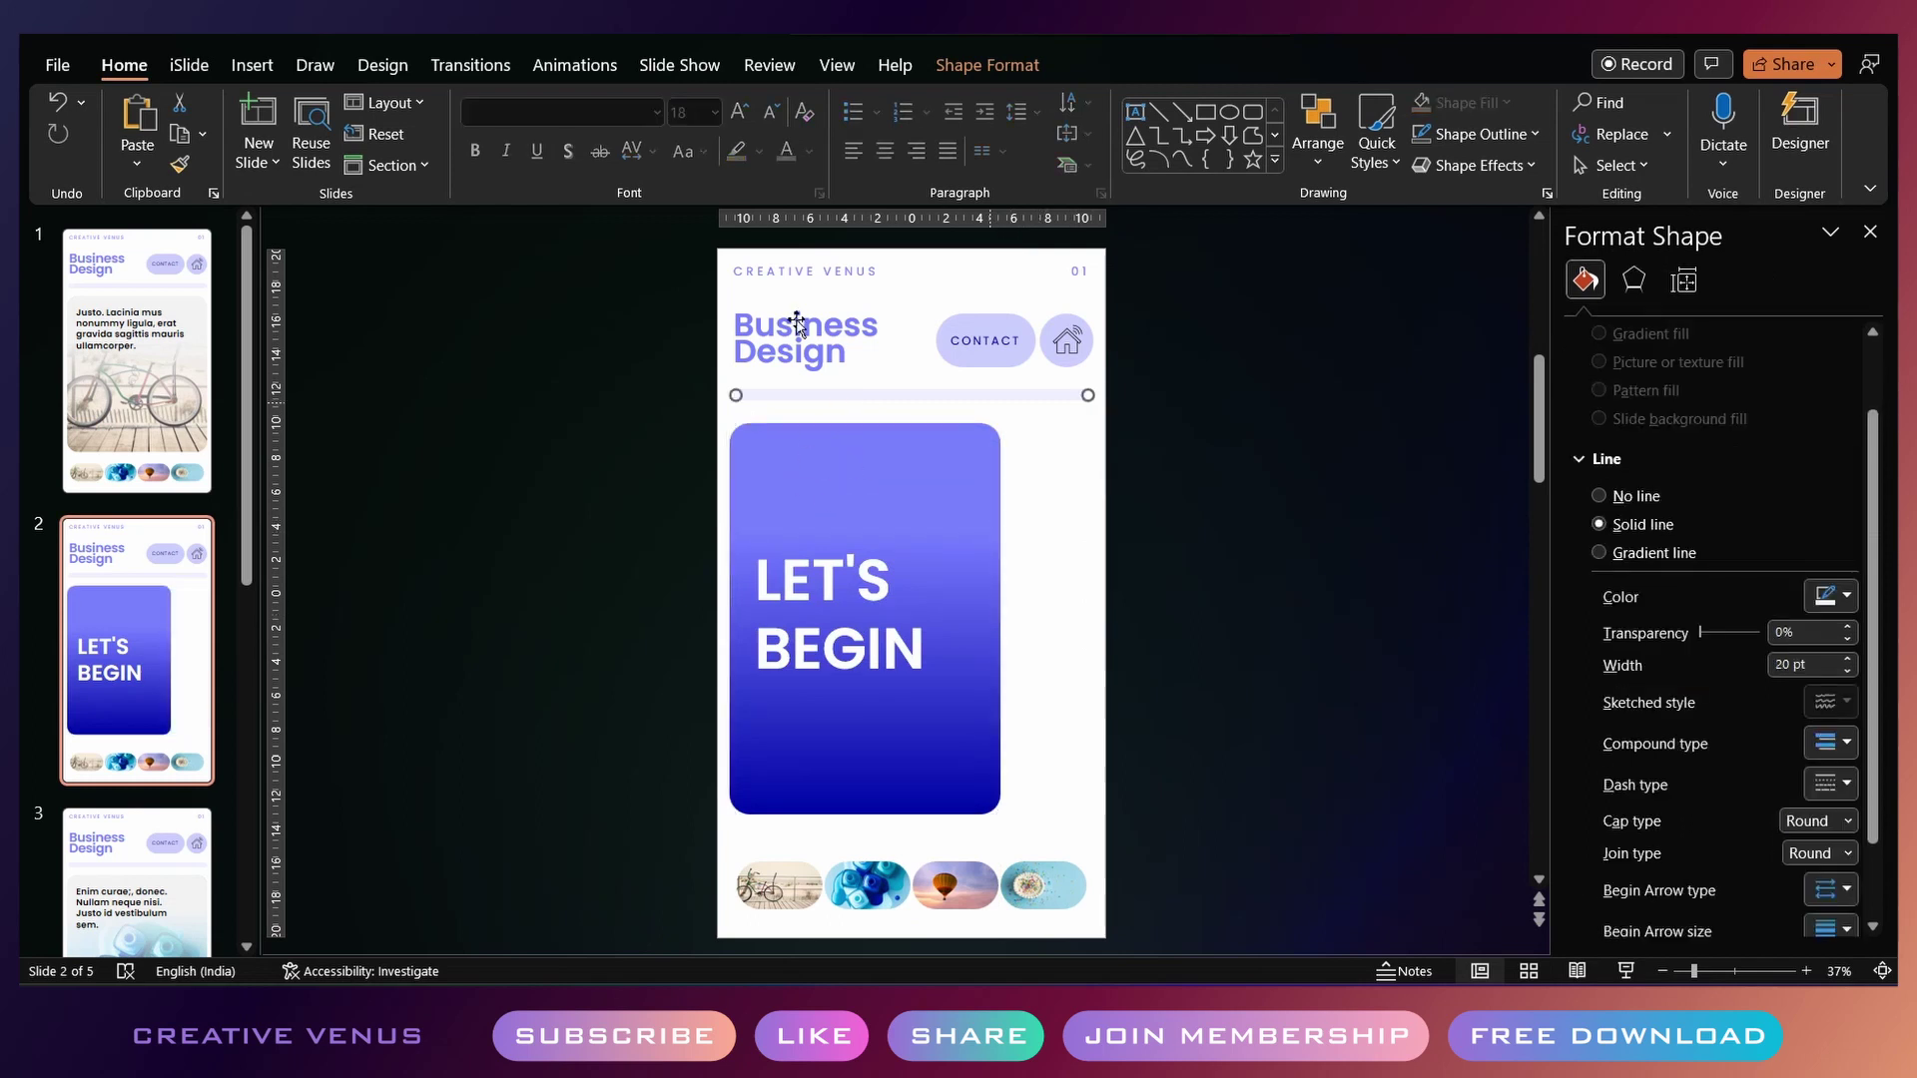
left_click(988, 66)
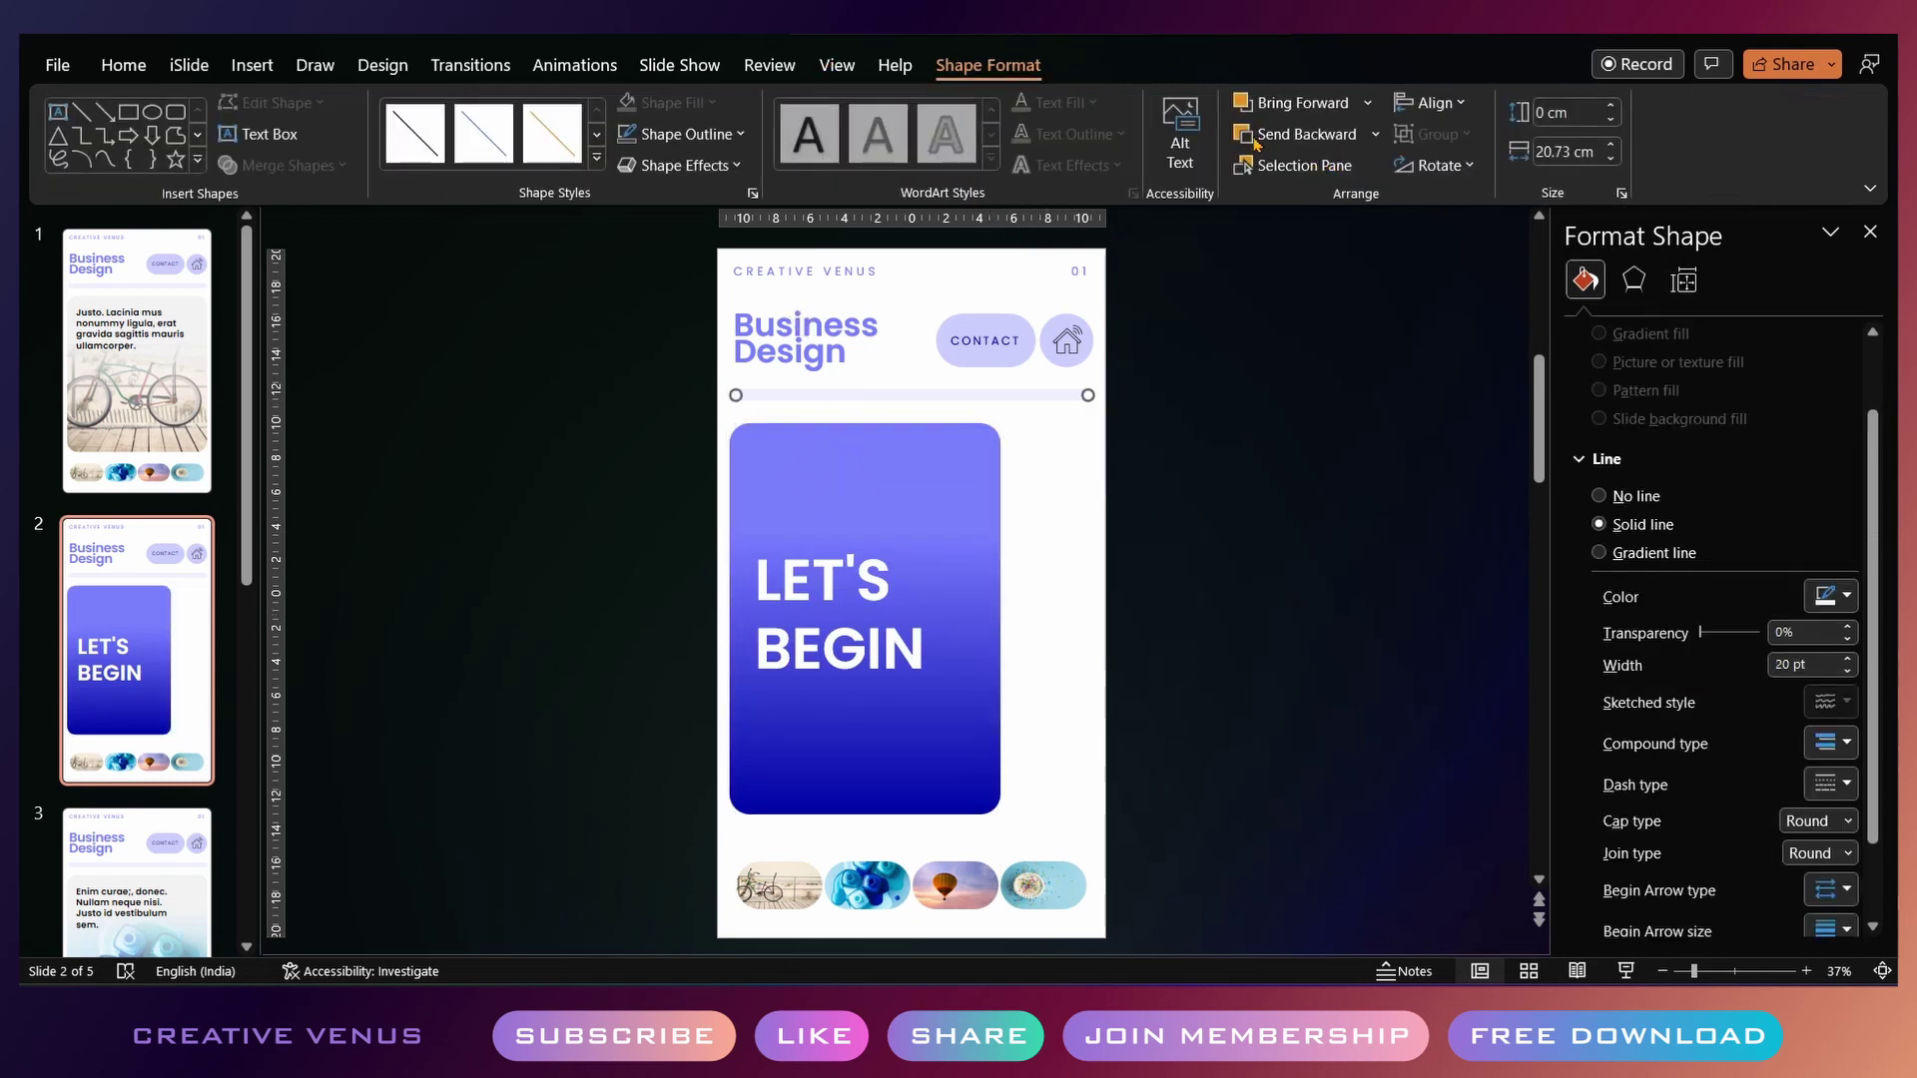
left_click(1438, 166)
key("Return")
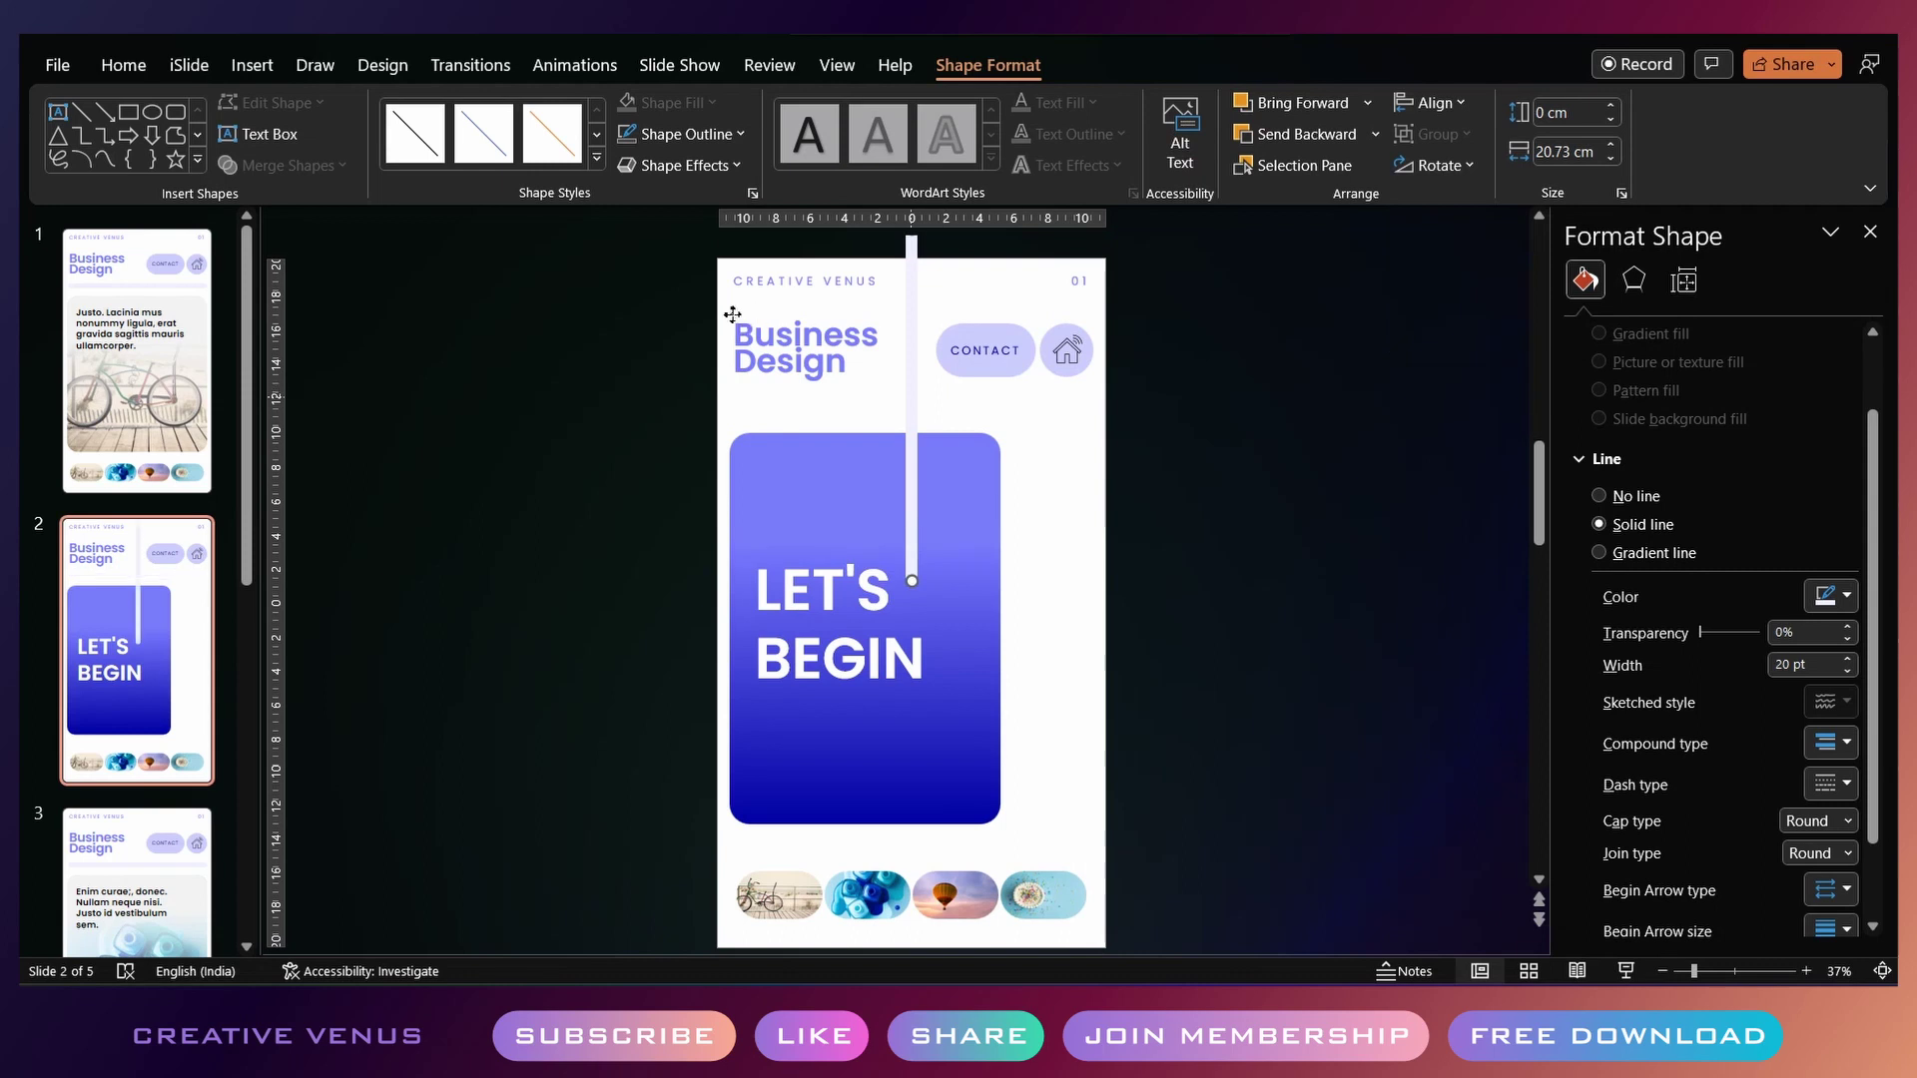
left_click_drag(733, 314, 830, 492)
left_click(587, 361)
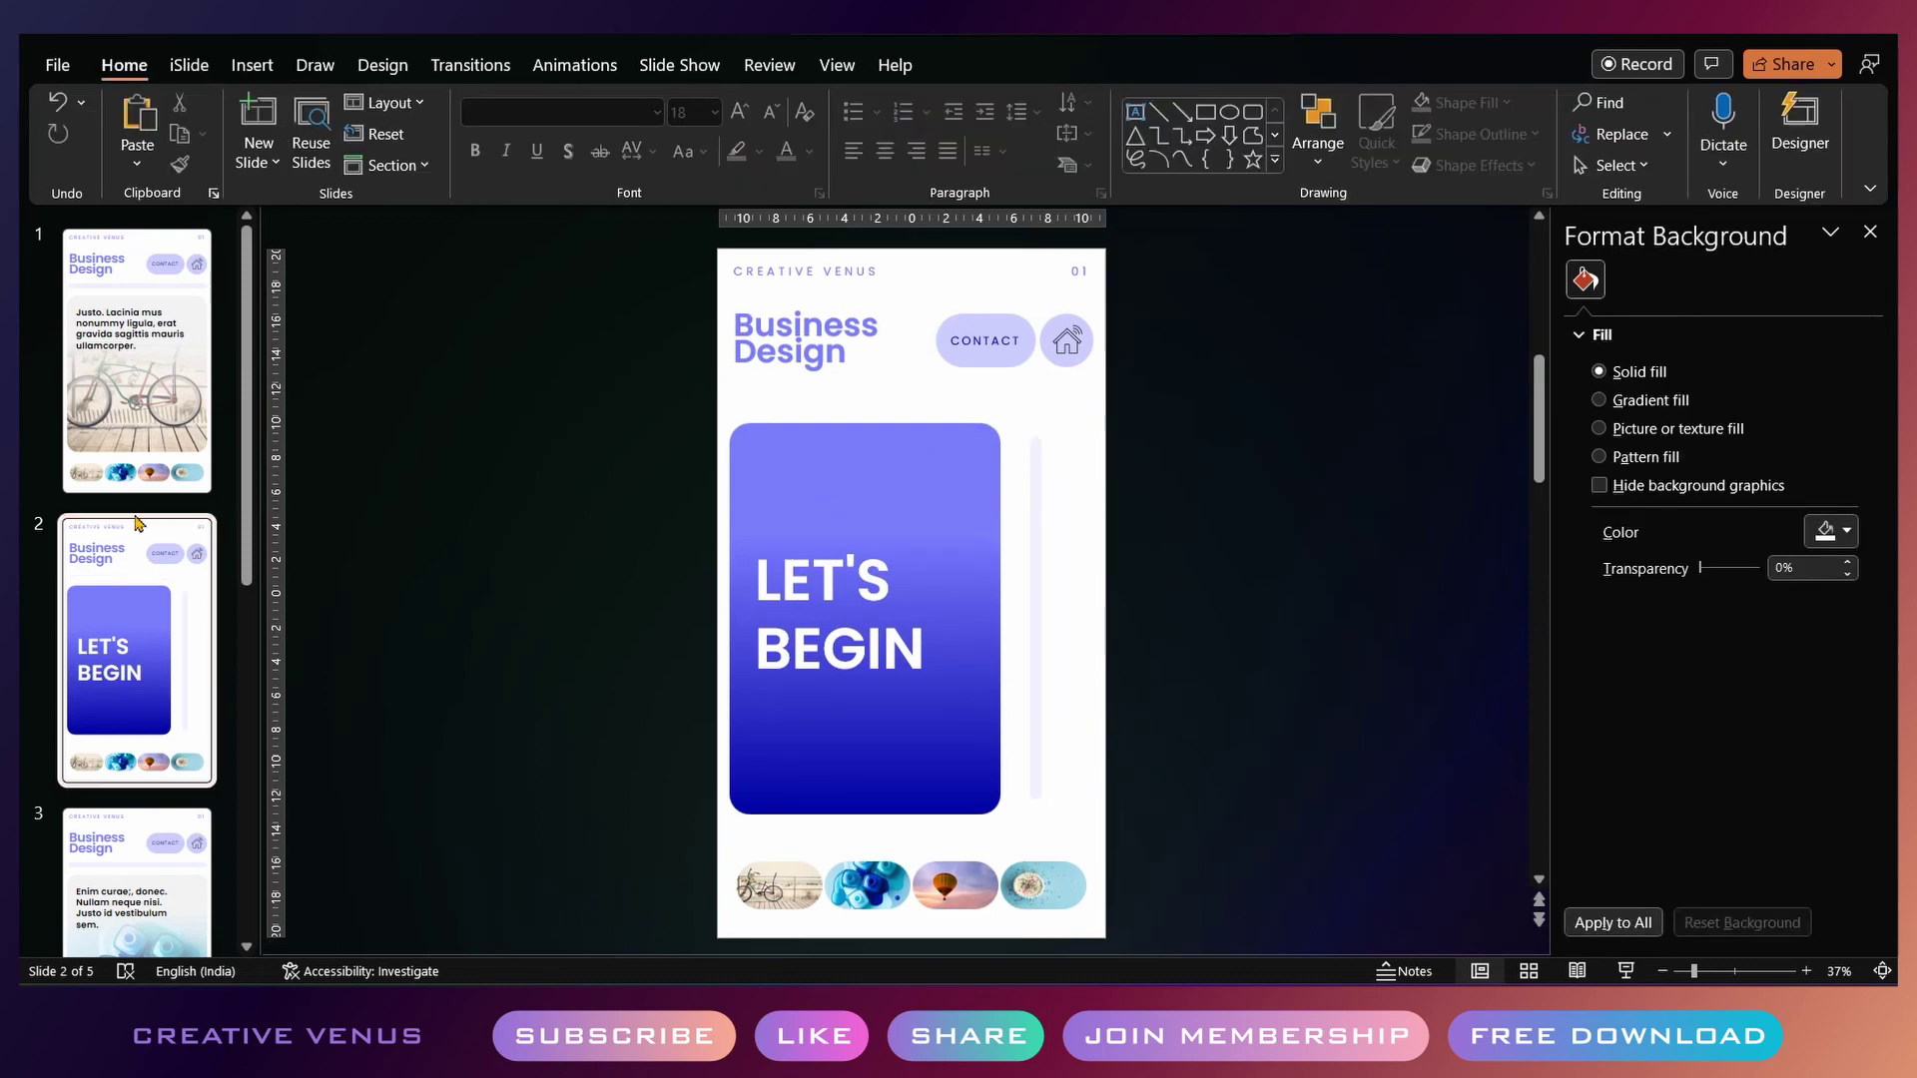
Move the LET'S BEGIN slide to the start of the presentation
left_click_drag(137, 524, 162, 416)
scroll(162, 415, "down", 5)
scroll(123, 306, "up", 5)
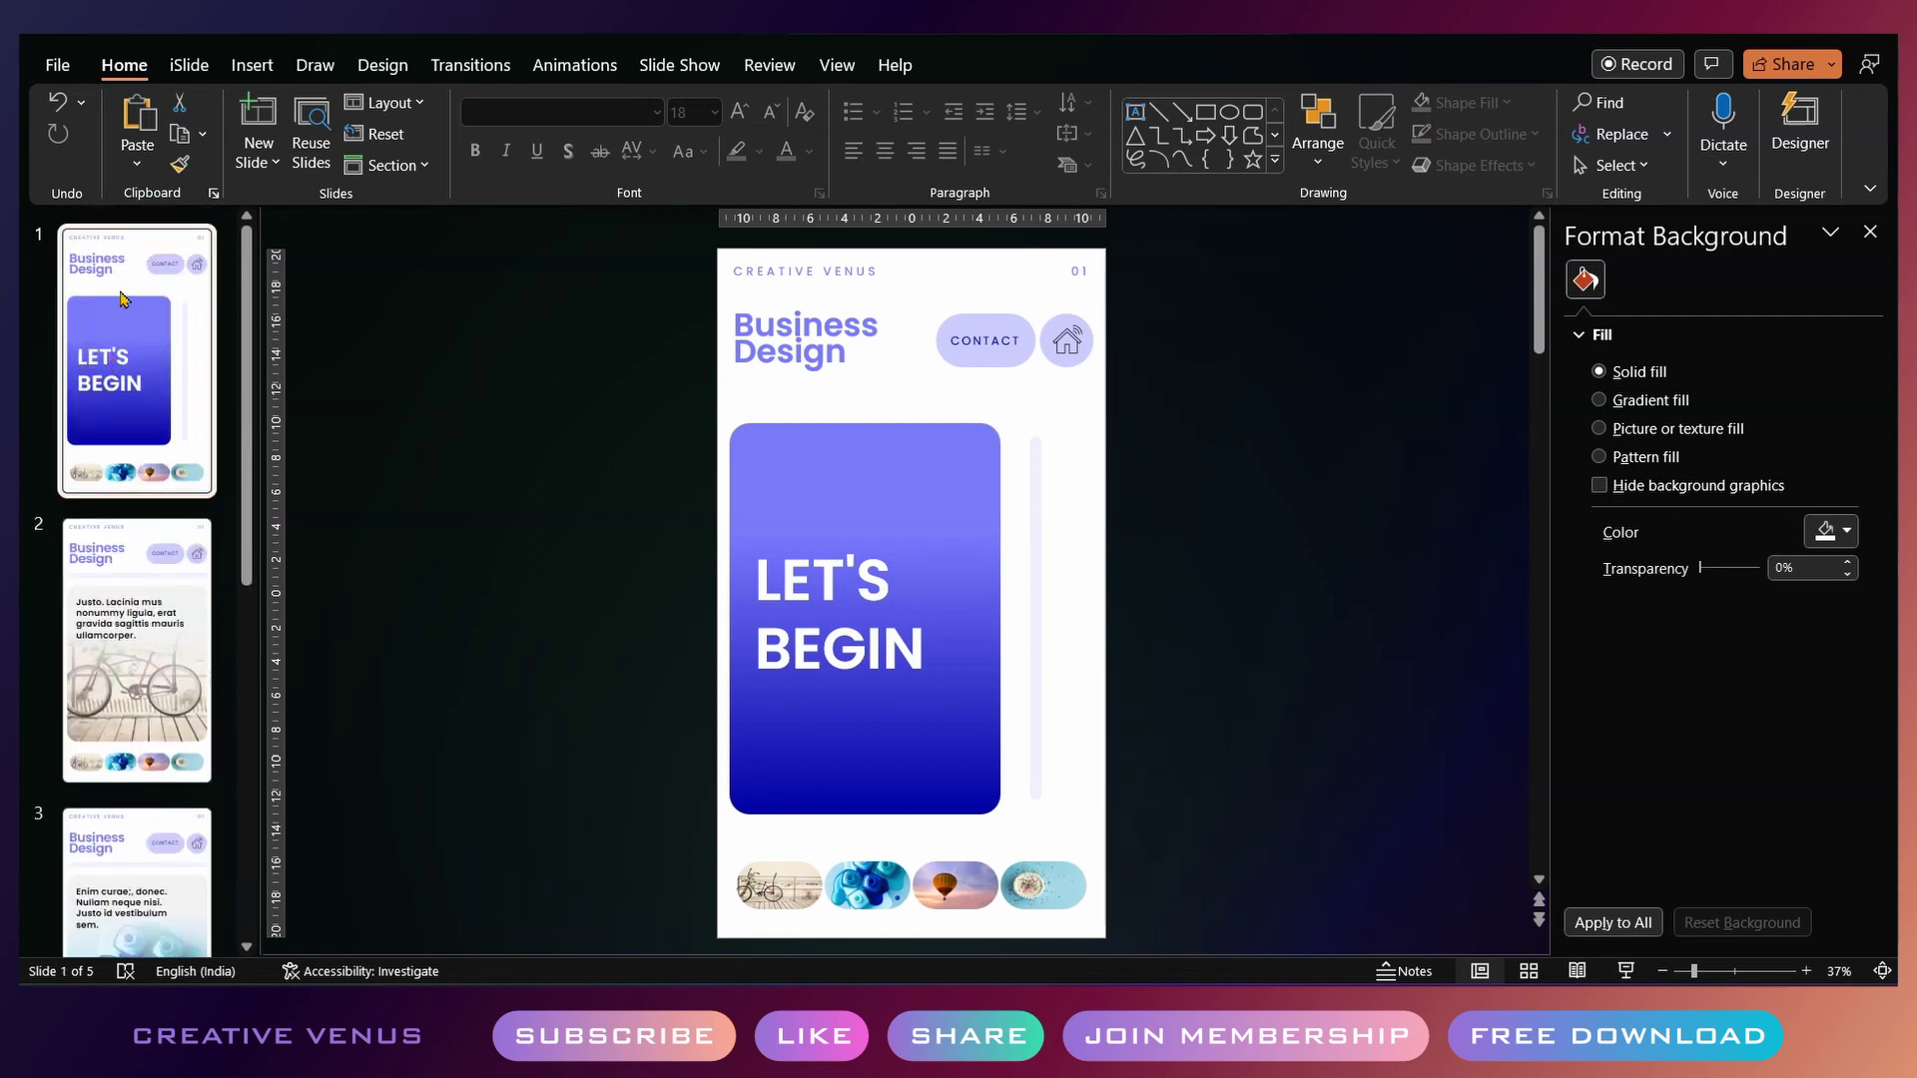
Duplicate the LET'S BEGIN slide and move the copy to the end of the presentation as slide 6
key("Return")
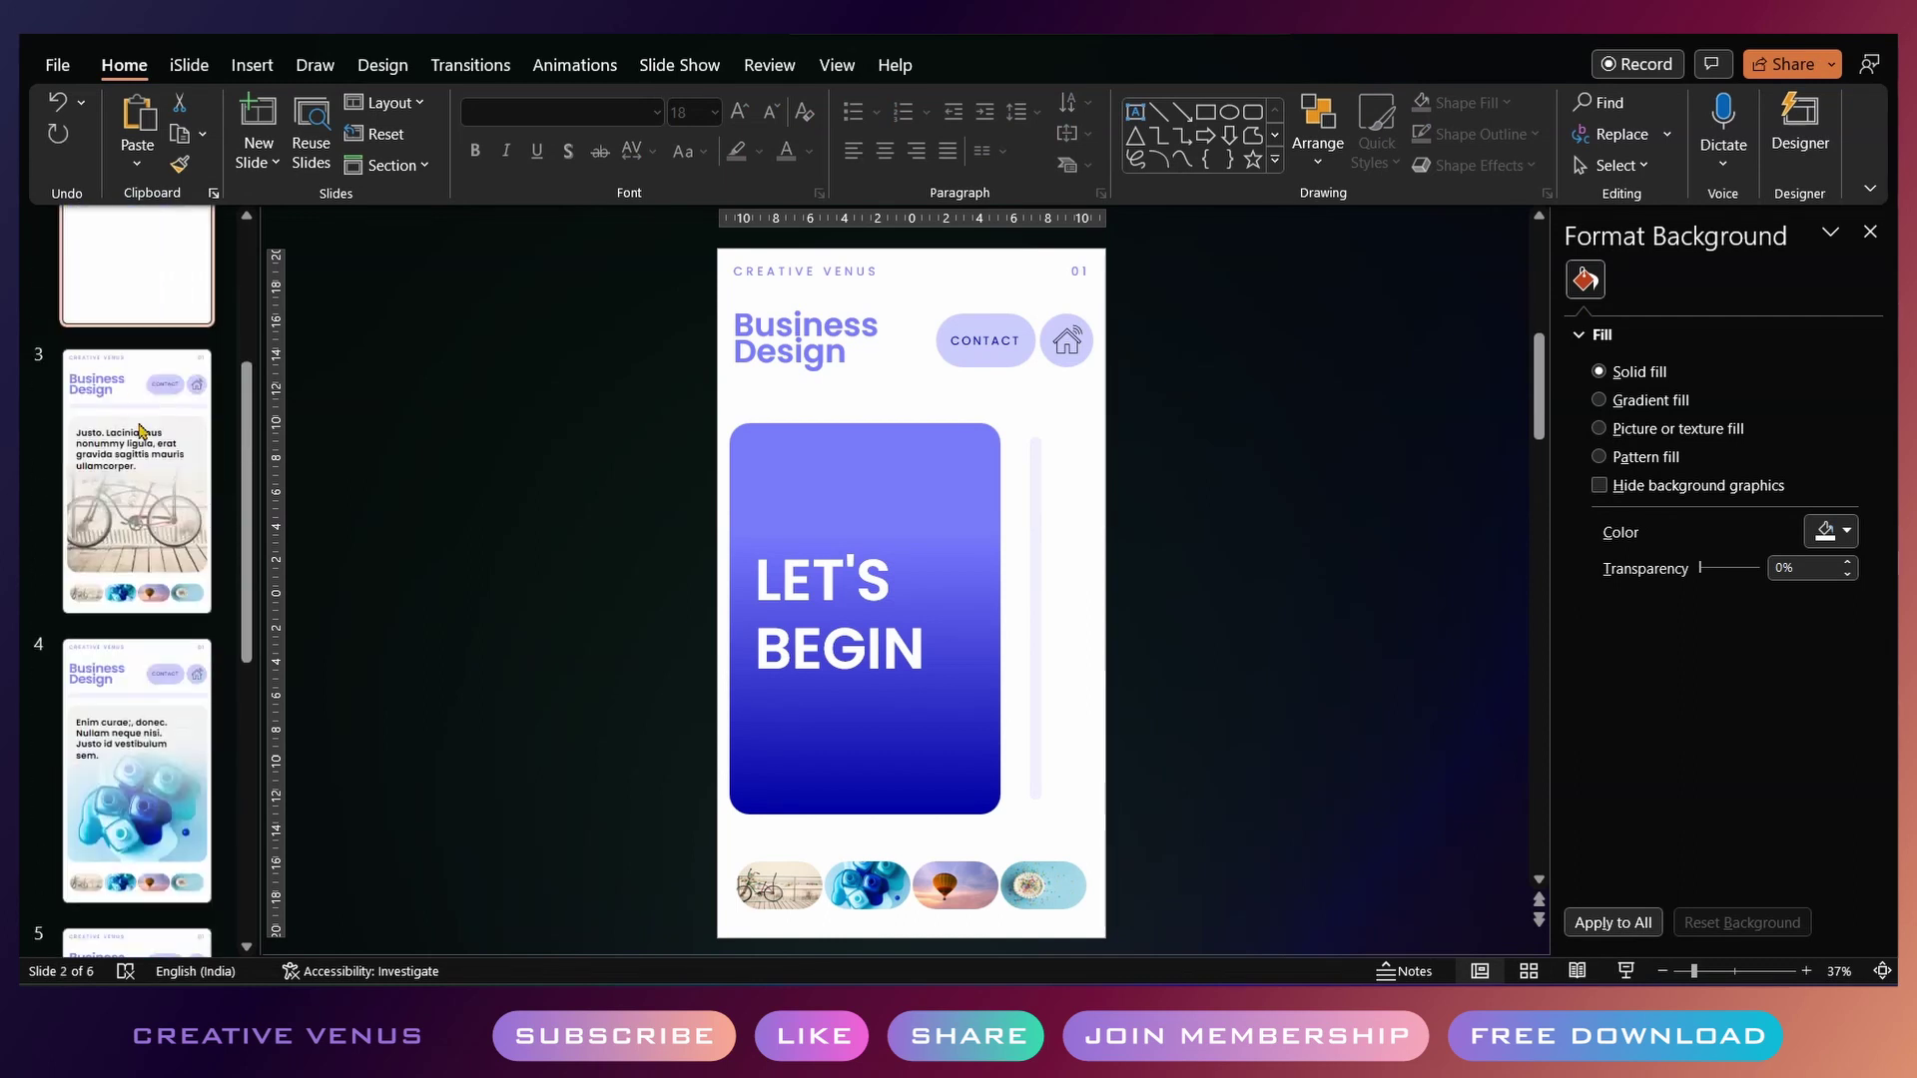
scroll(137, 330, "up", 3)
left_click_drag(127, 377, 128, 799)
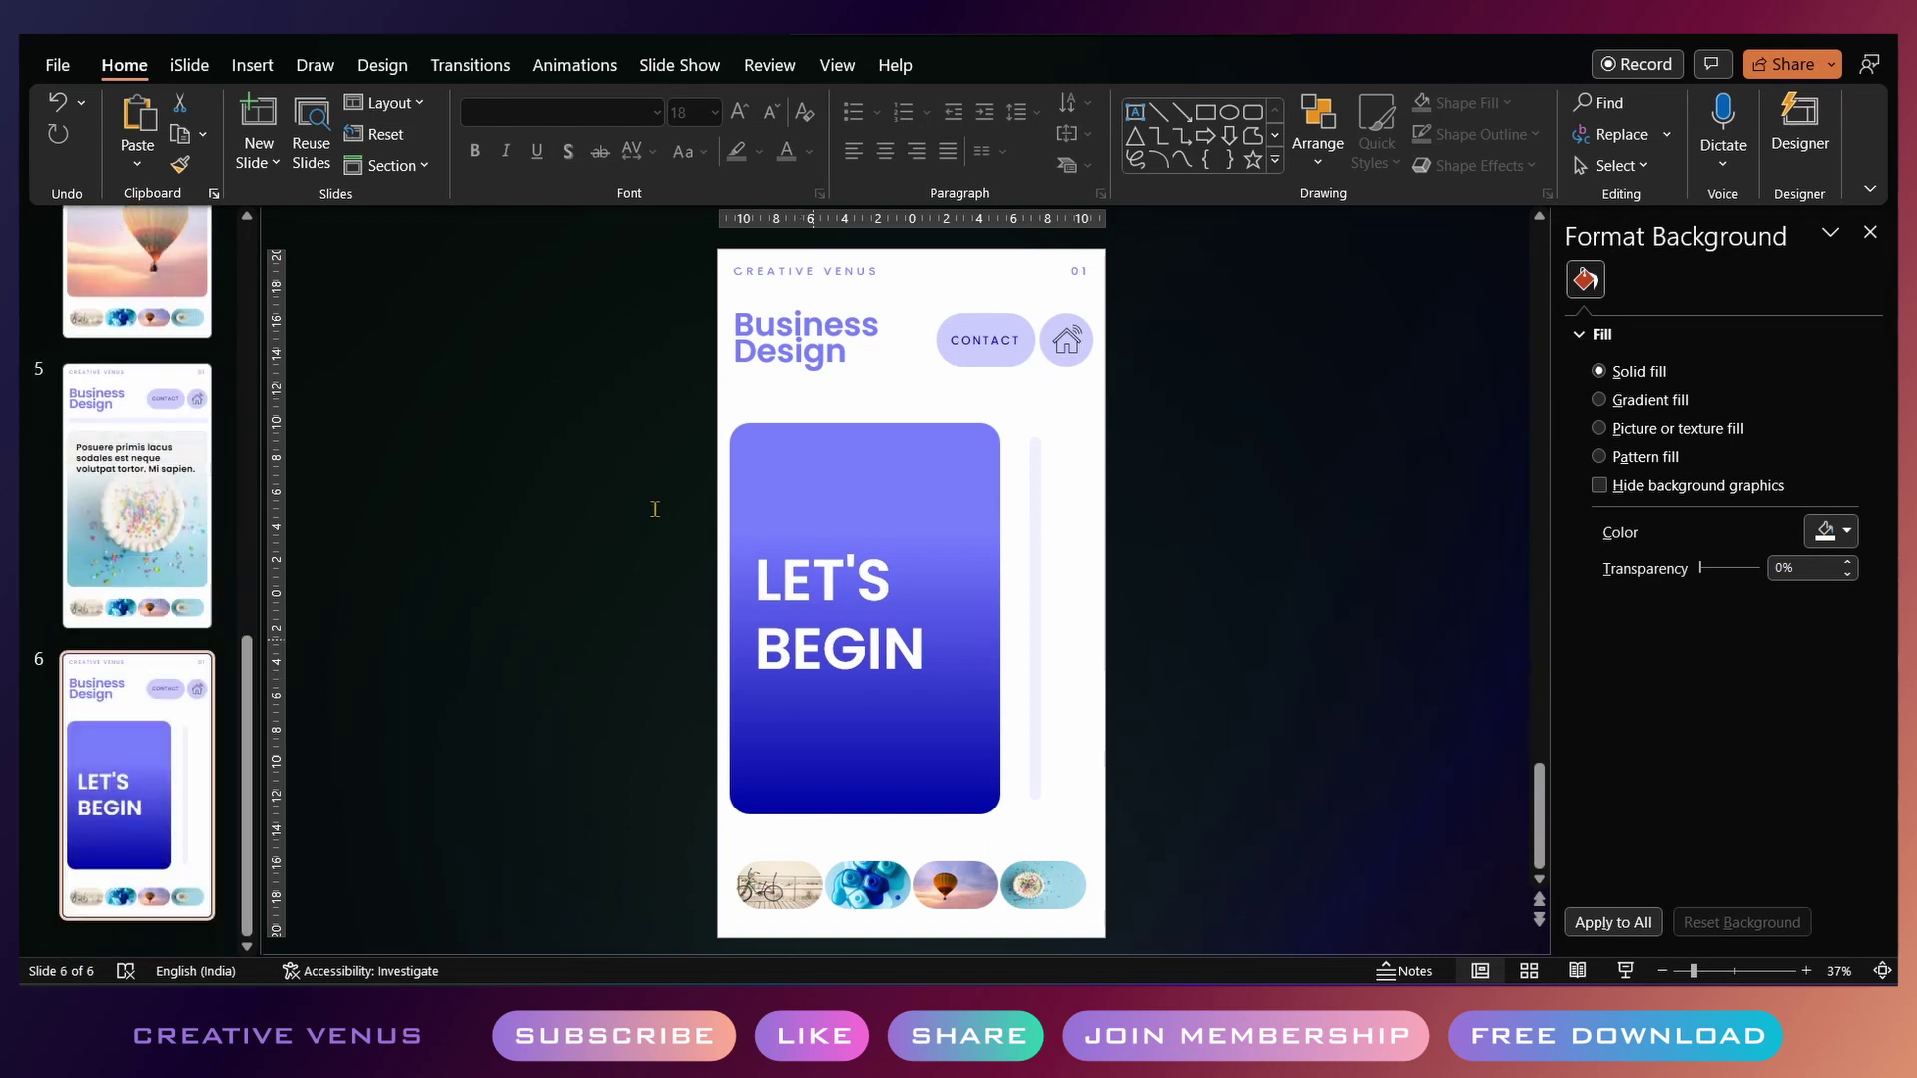
Replace the heading on slide 6 with SUBSCRIE and reduce its font size by three increments
left_click_drag(930, 654, 689, 507)
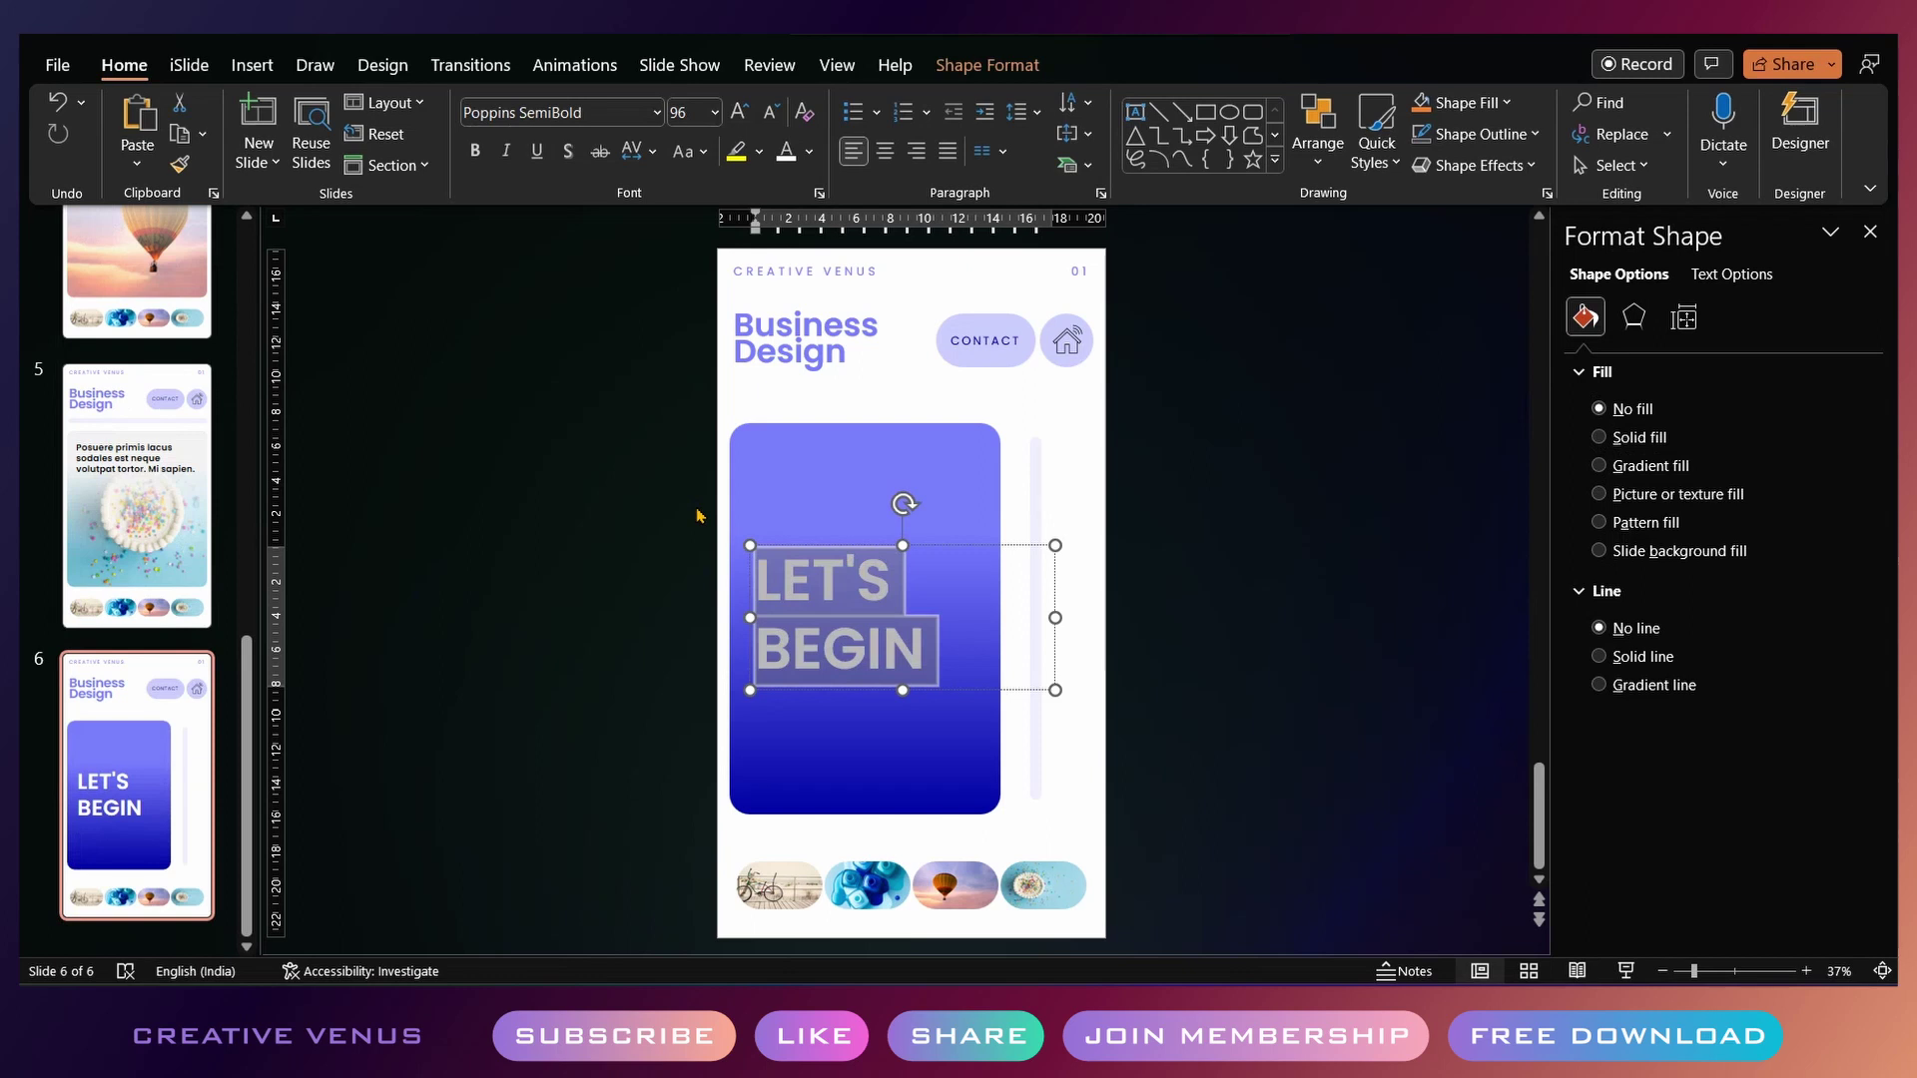
type("SUBSCRIE")
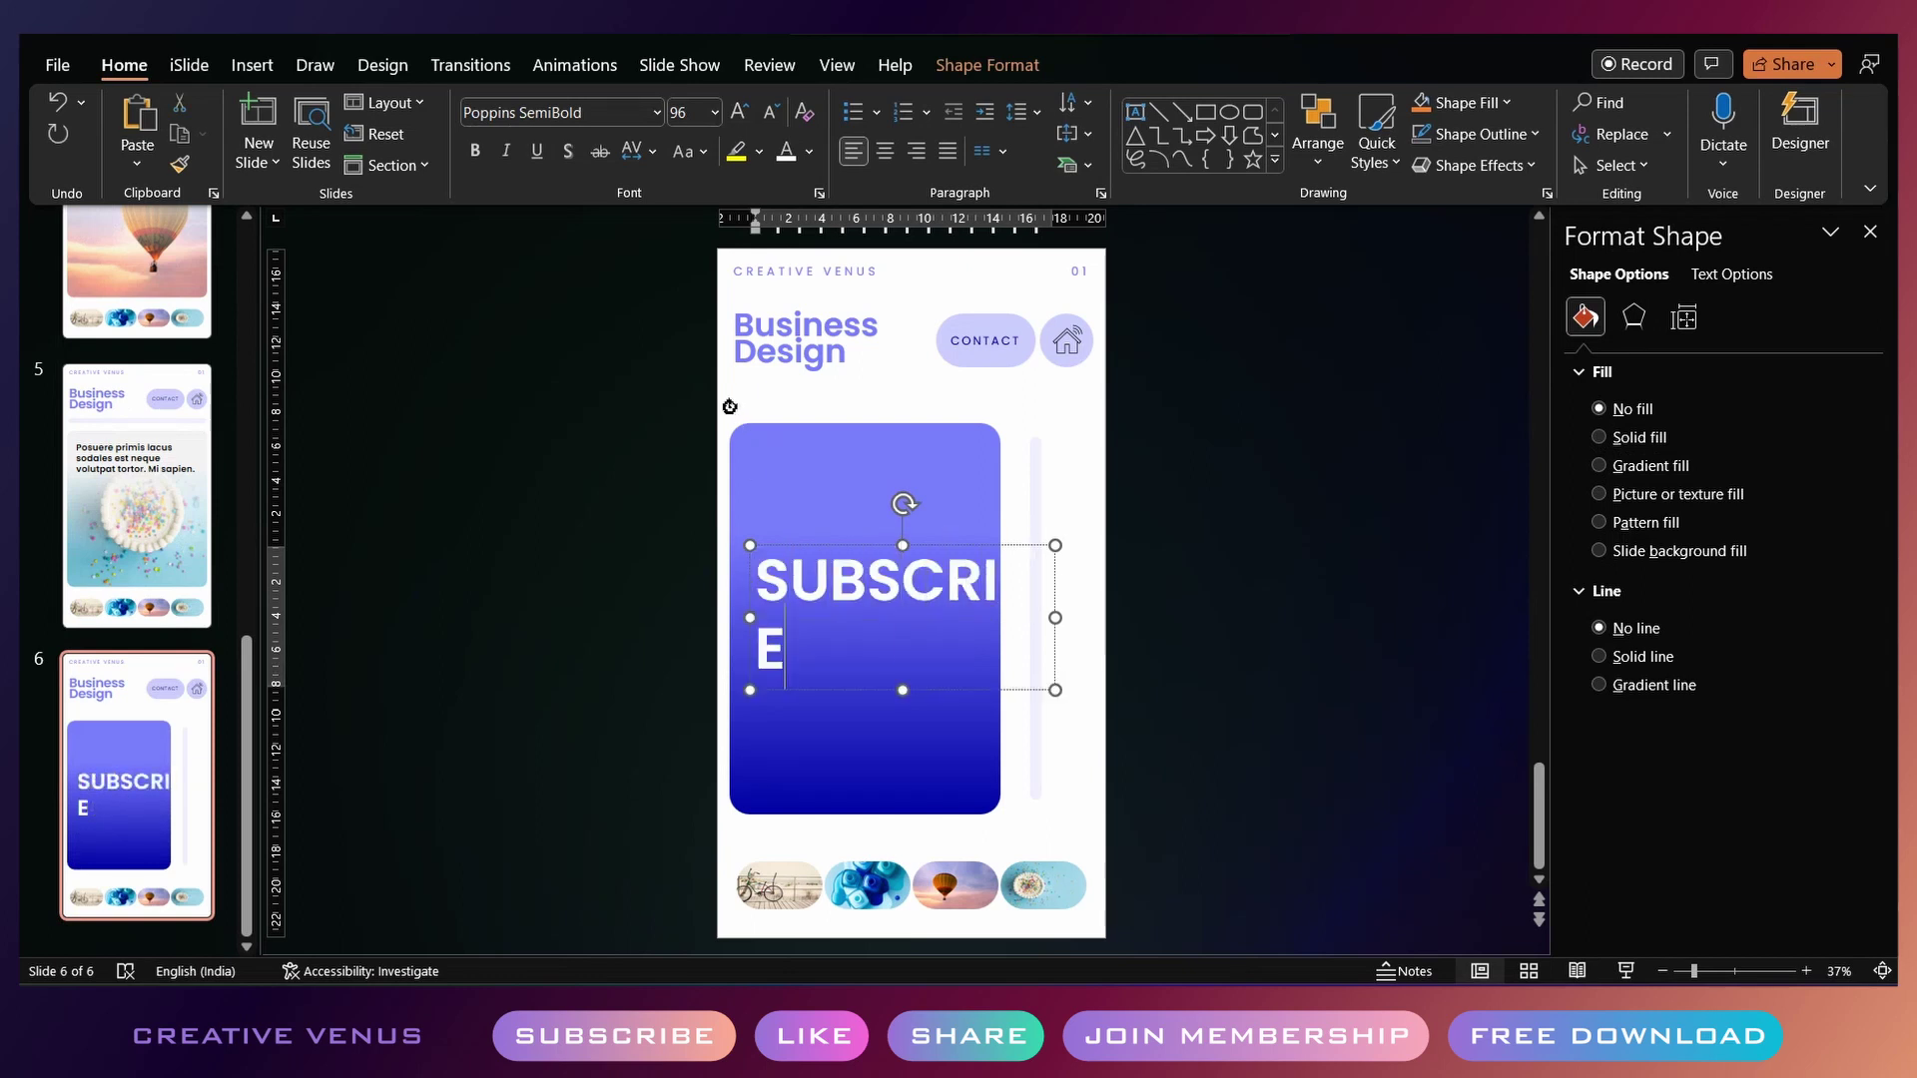
key("Escape")
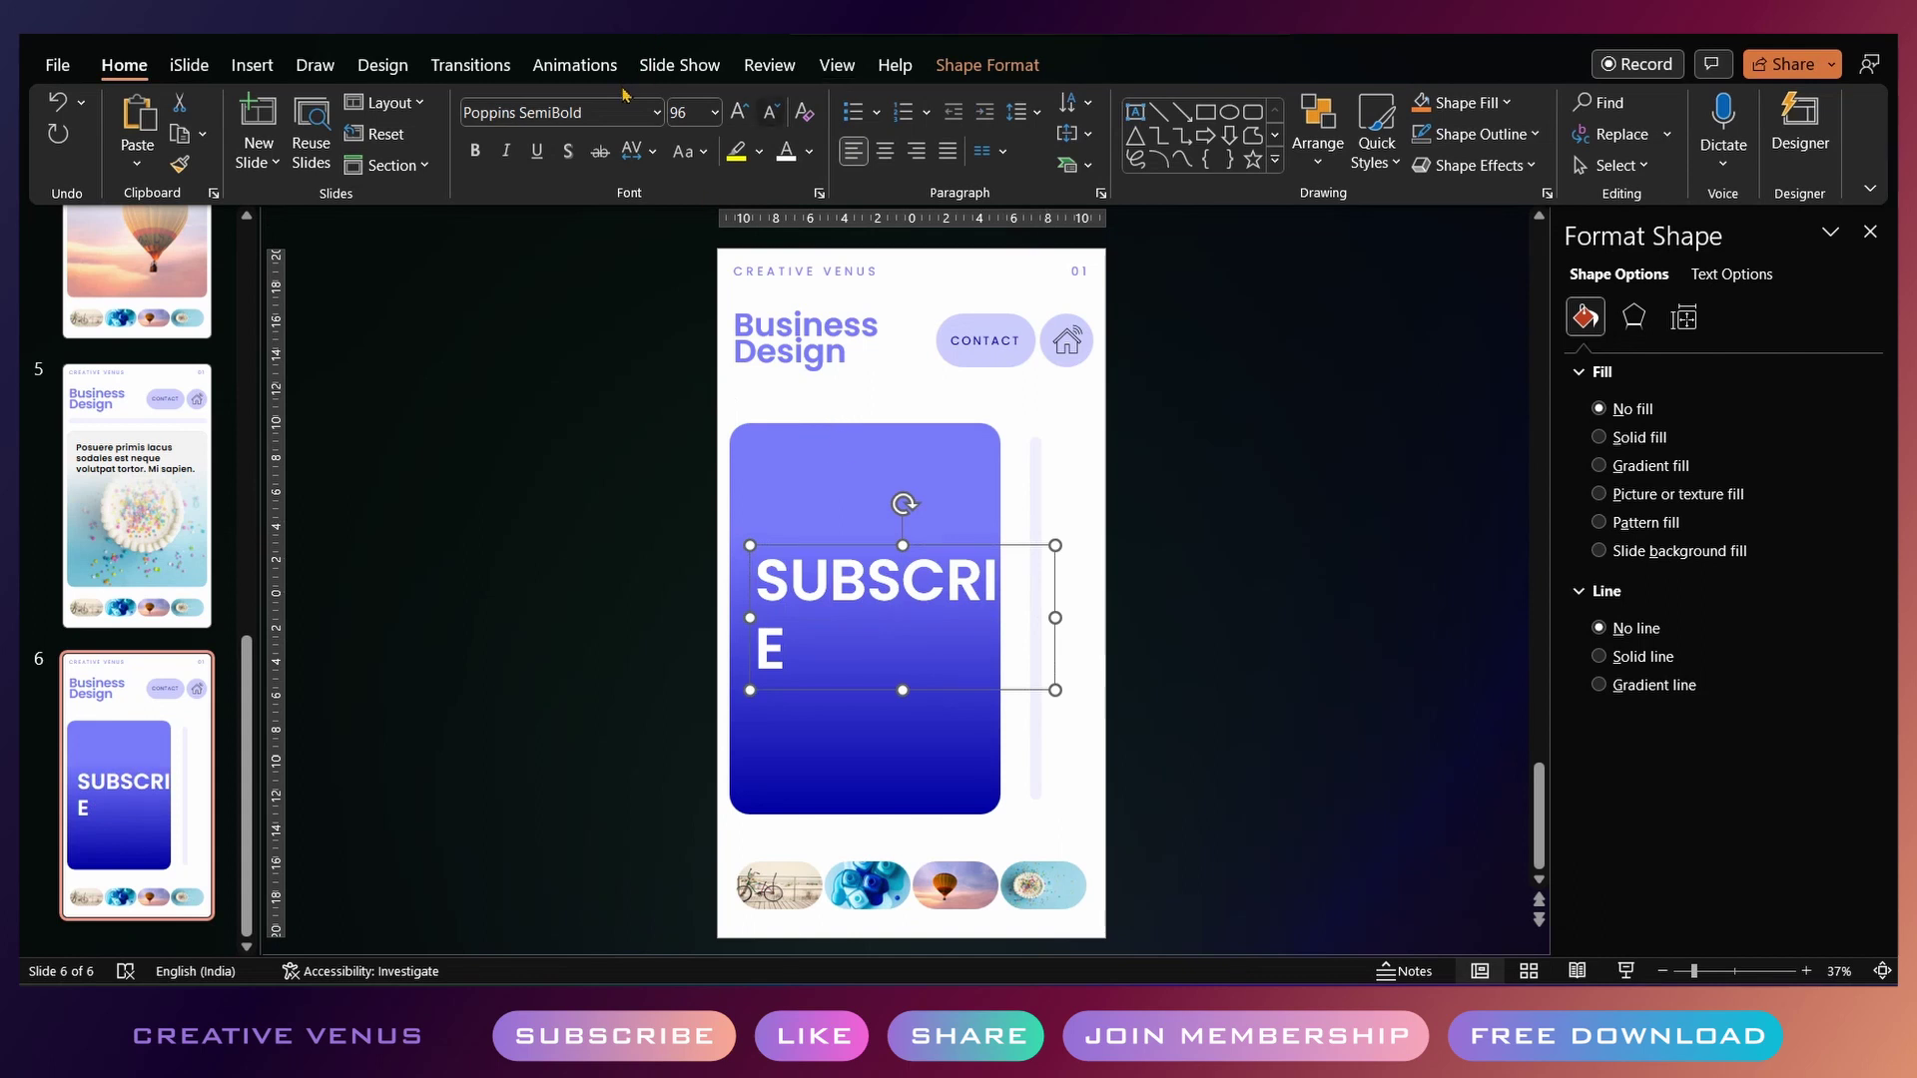
left_click(770, 112)
left_click(770, 112)
left_click(770, 112)
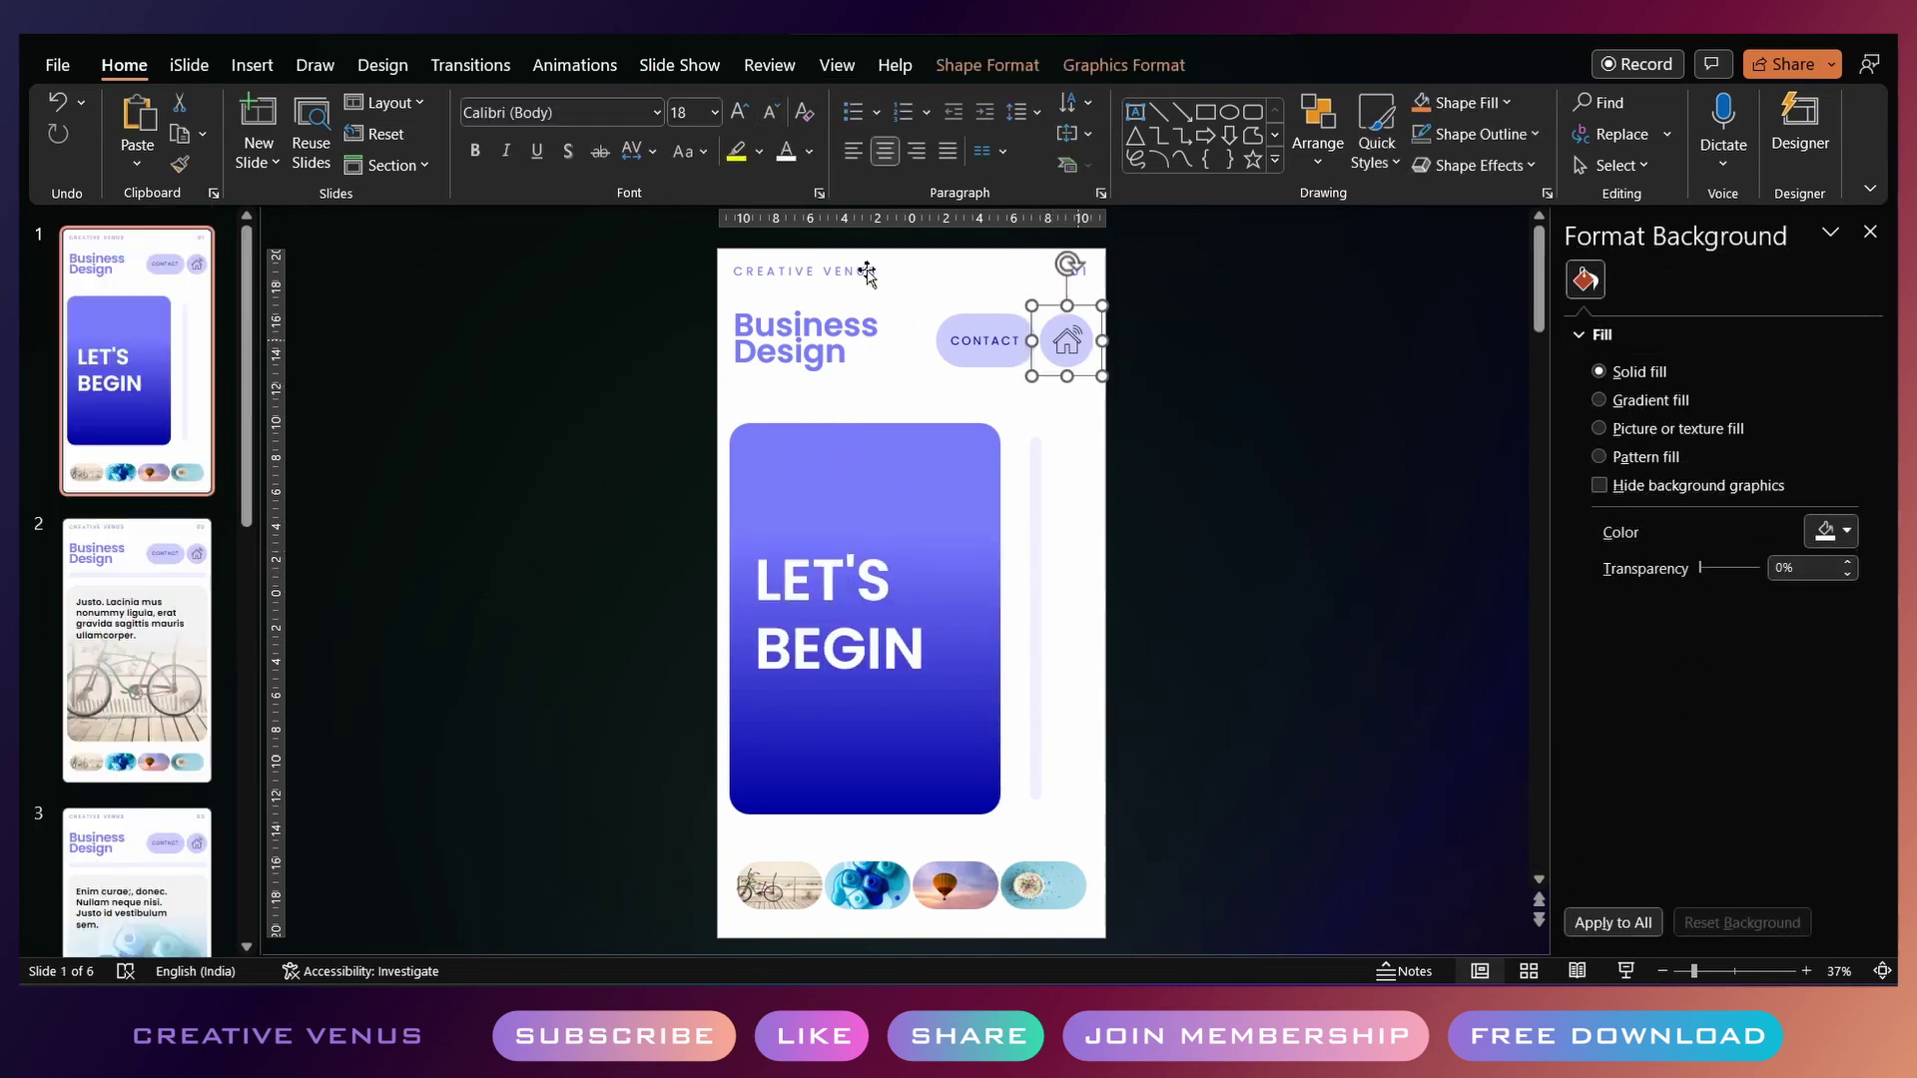
Add a link to the home icon on the first slide and select the home button
right_click(1078, 340)
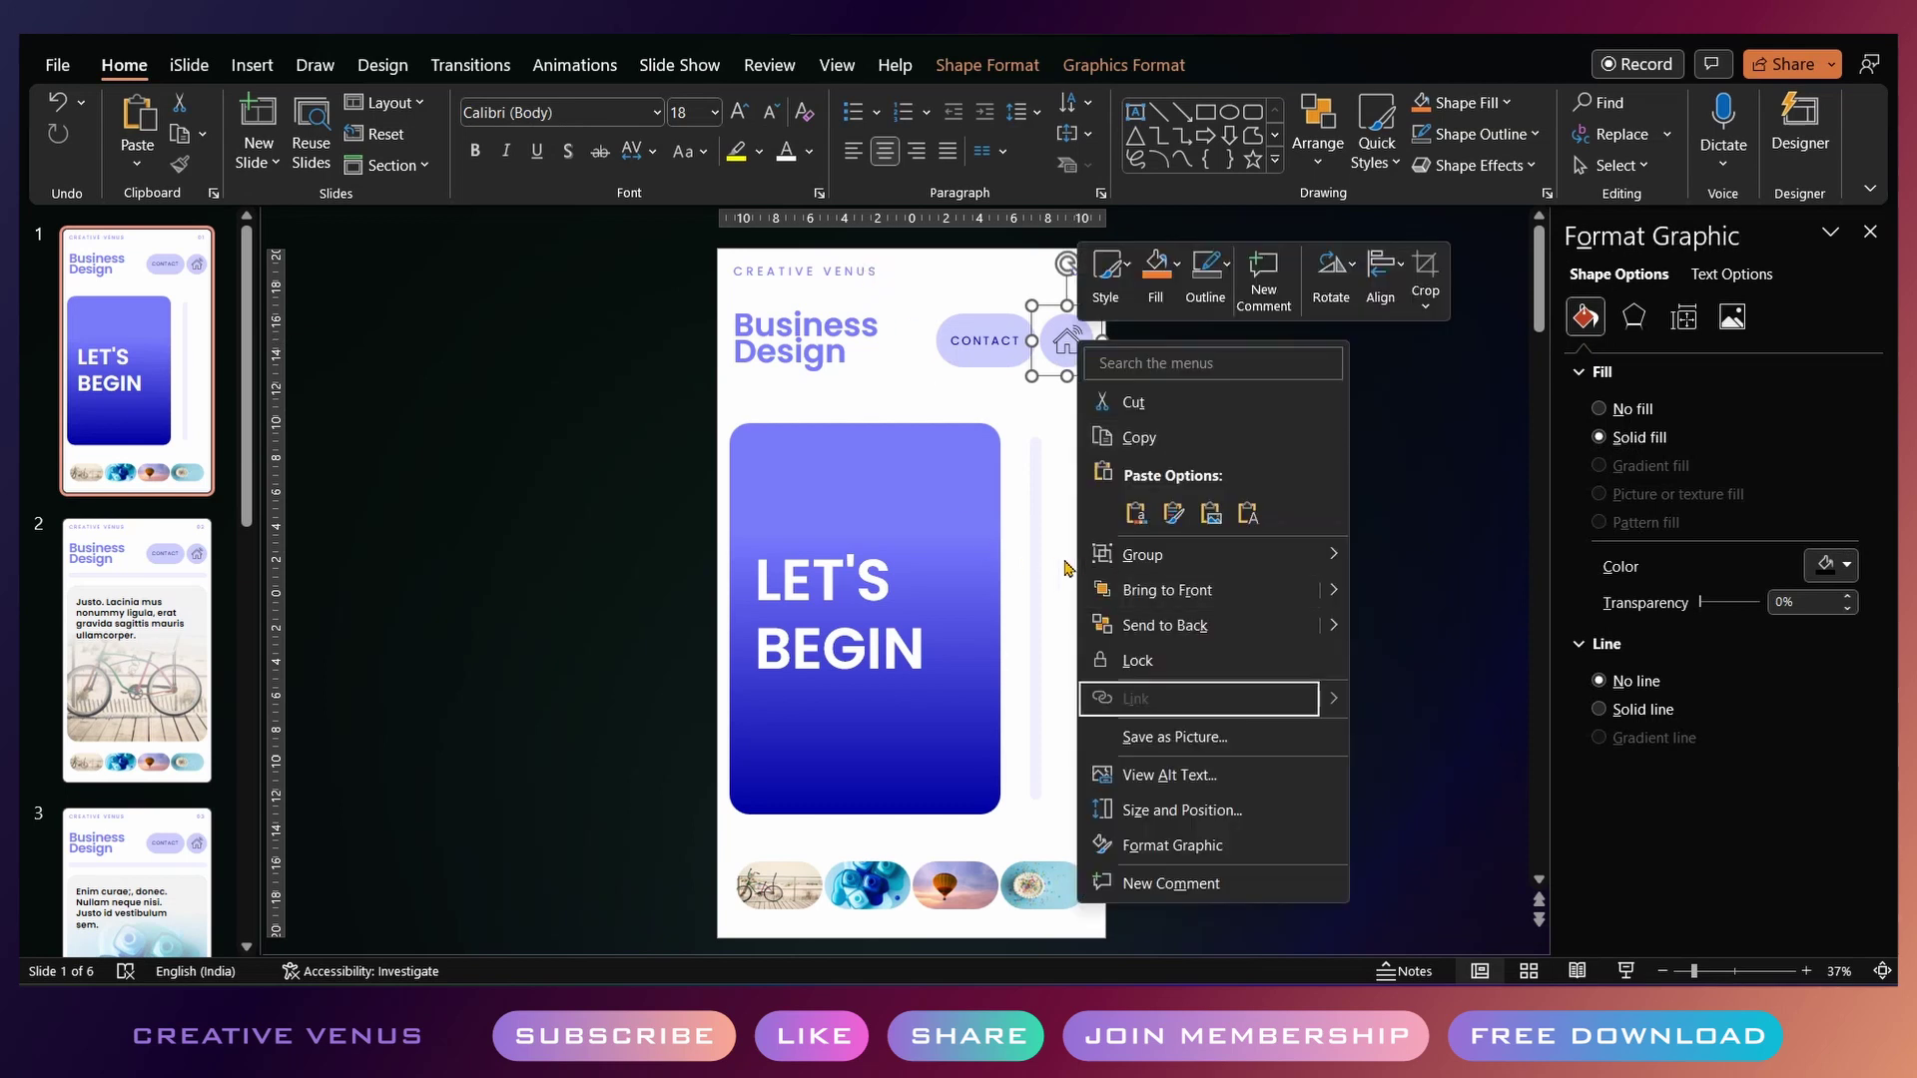
left_click(1058, 420)
left_click(1068, 339)
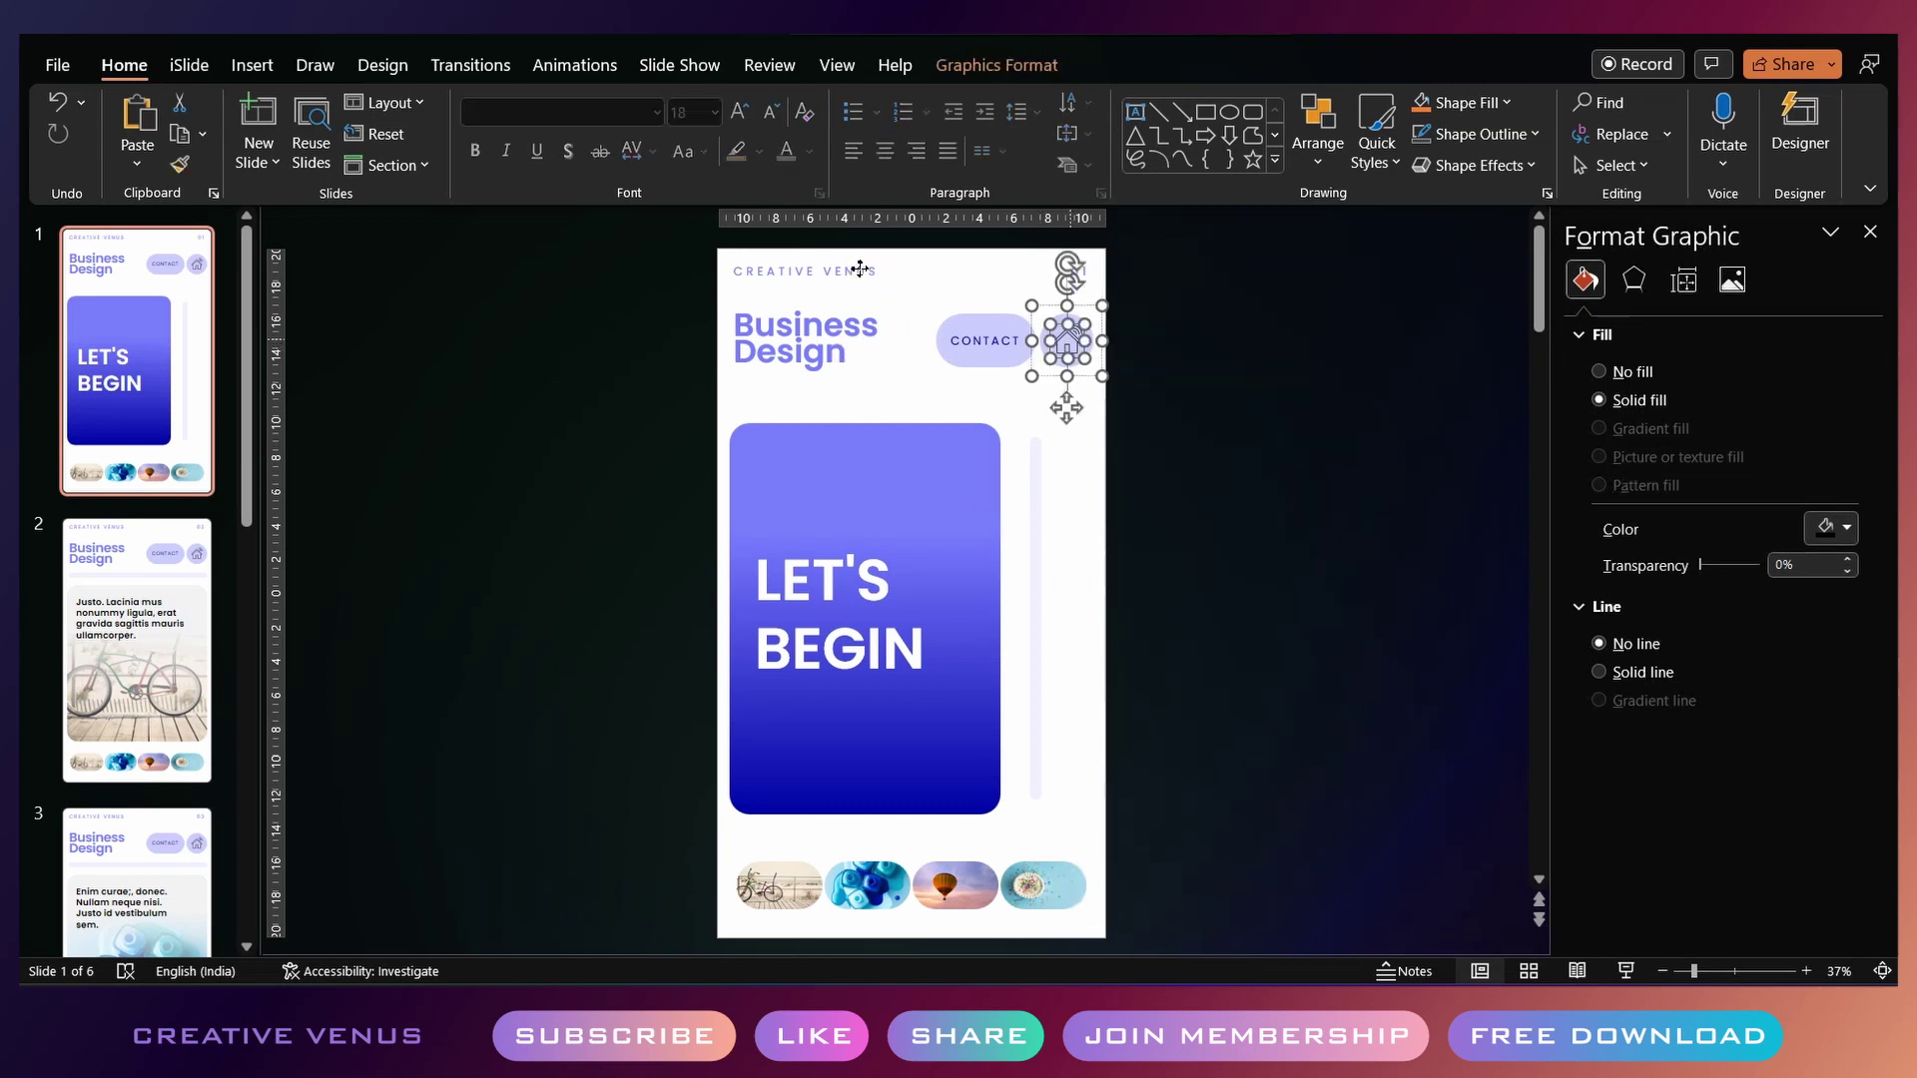
right_click(1071, 340)
key("Down")
key("Down")
key("Down")
key("Down")
key("Down")
key("Return")
left_click(613, 442)
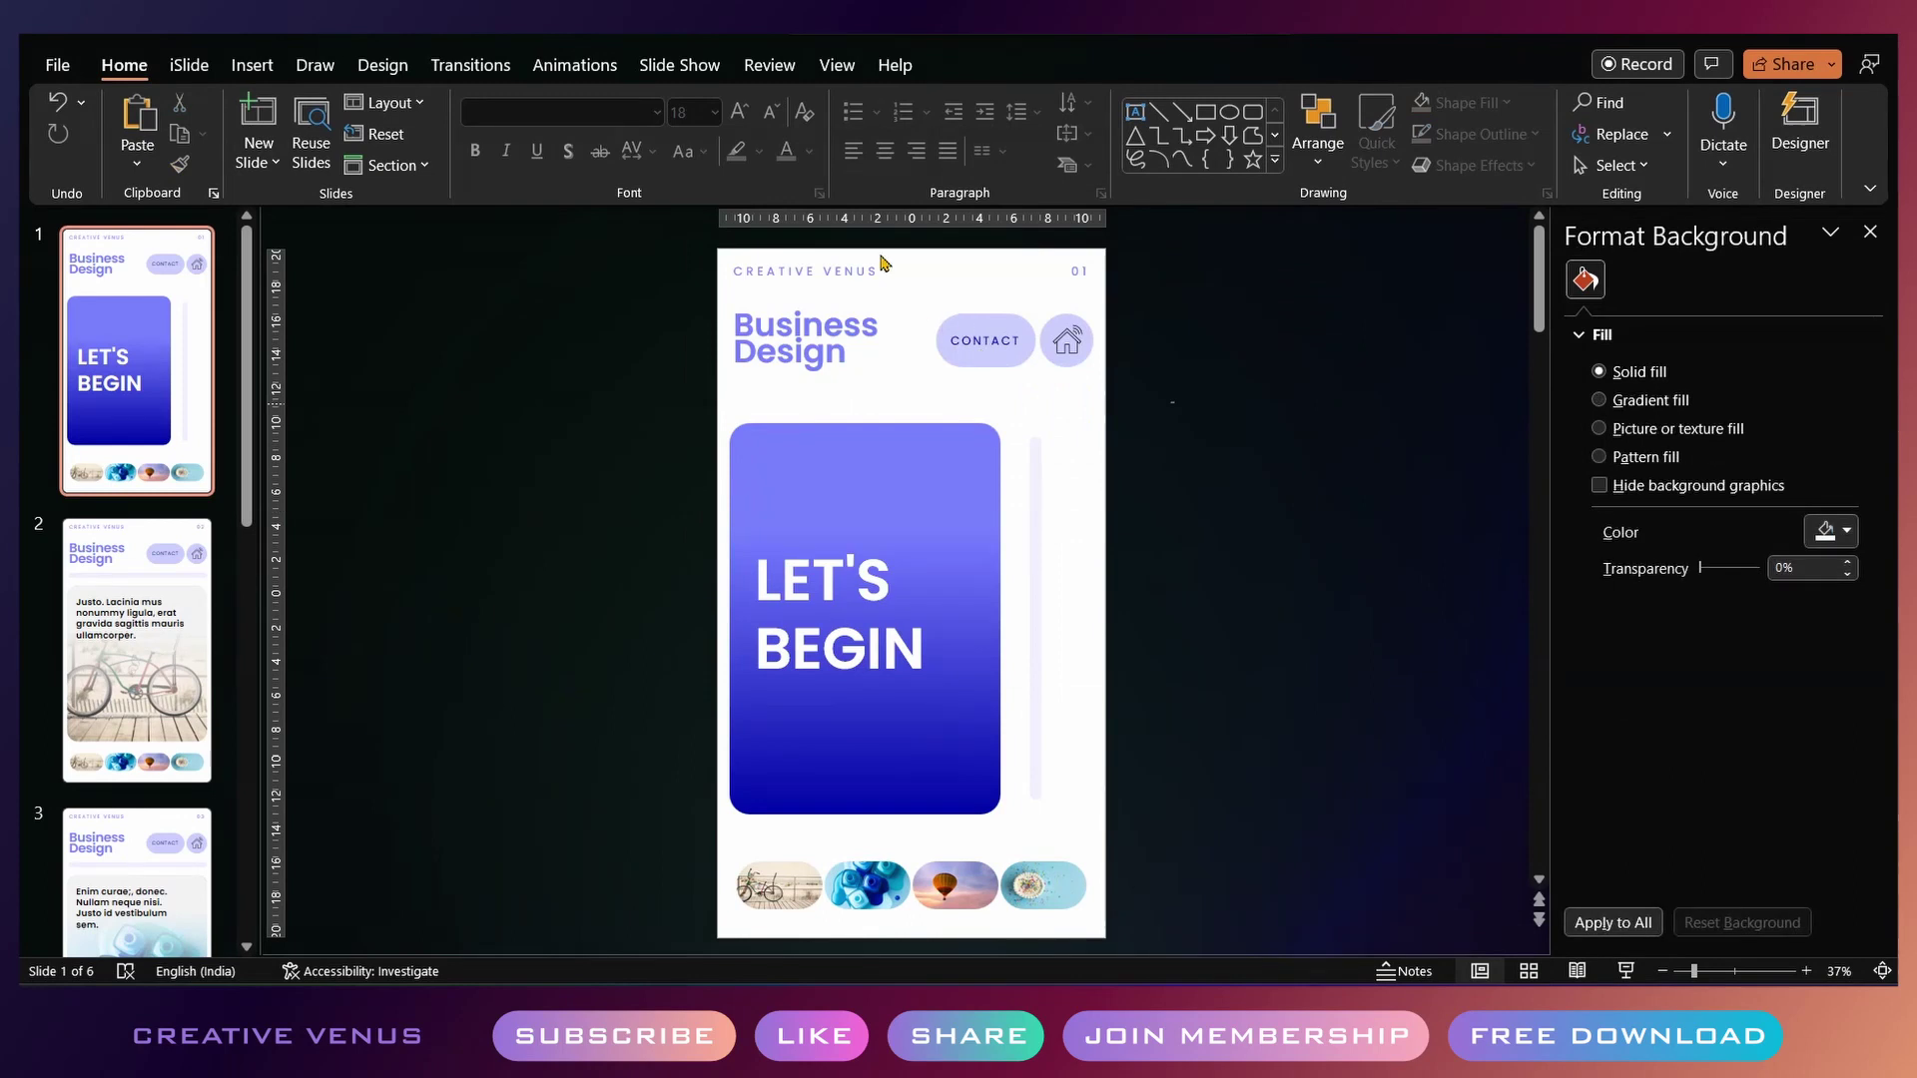
left_click(1066, 340)
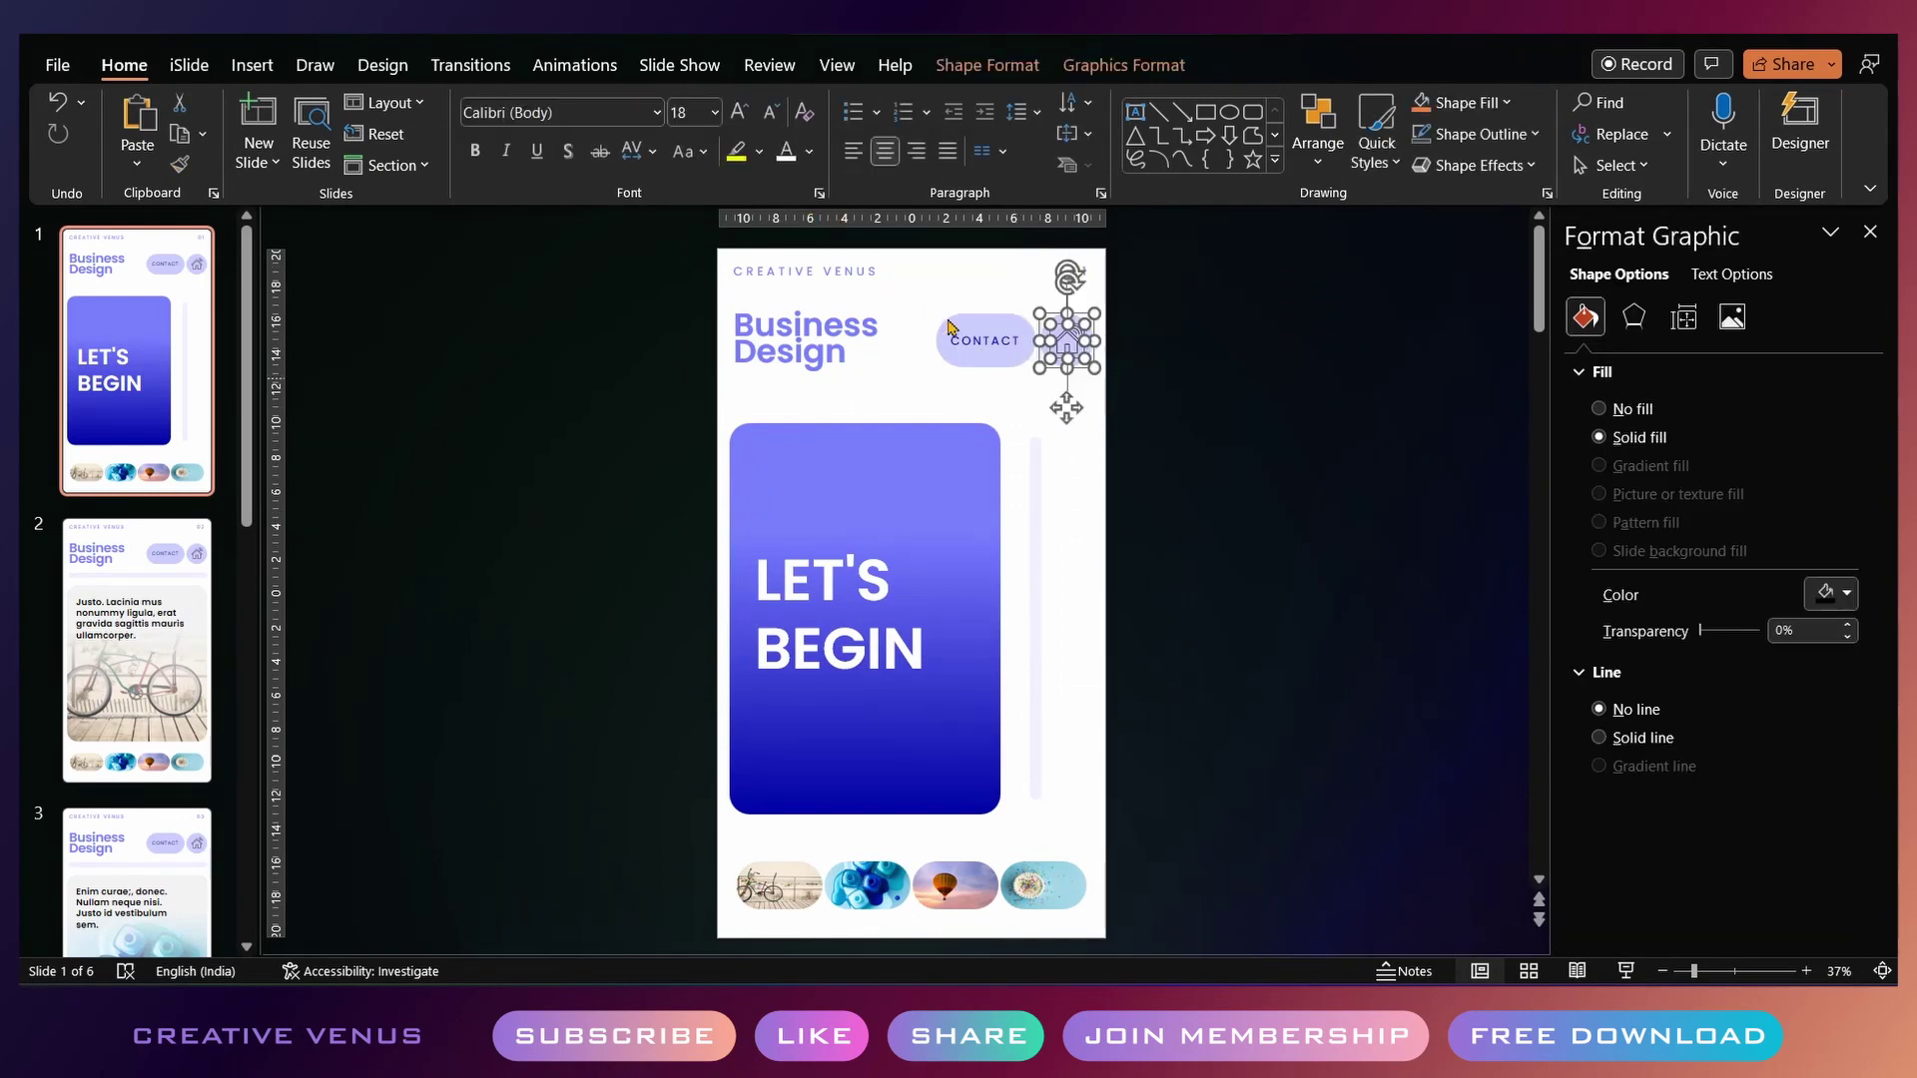
Delete the old home button from slide 2
left_click(146, 507)
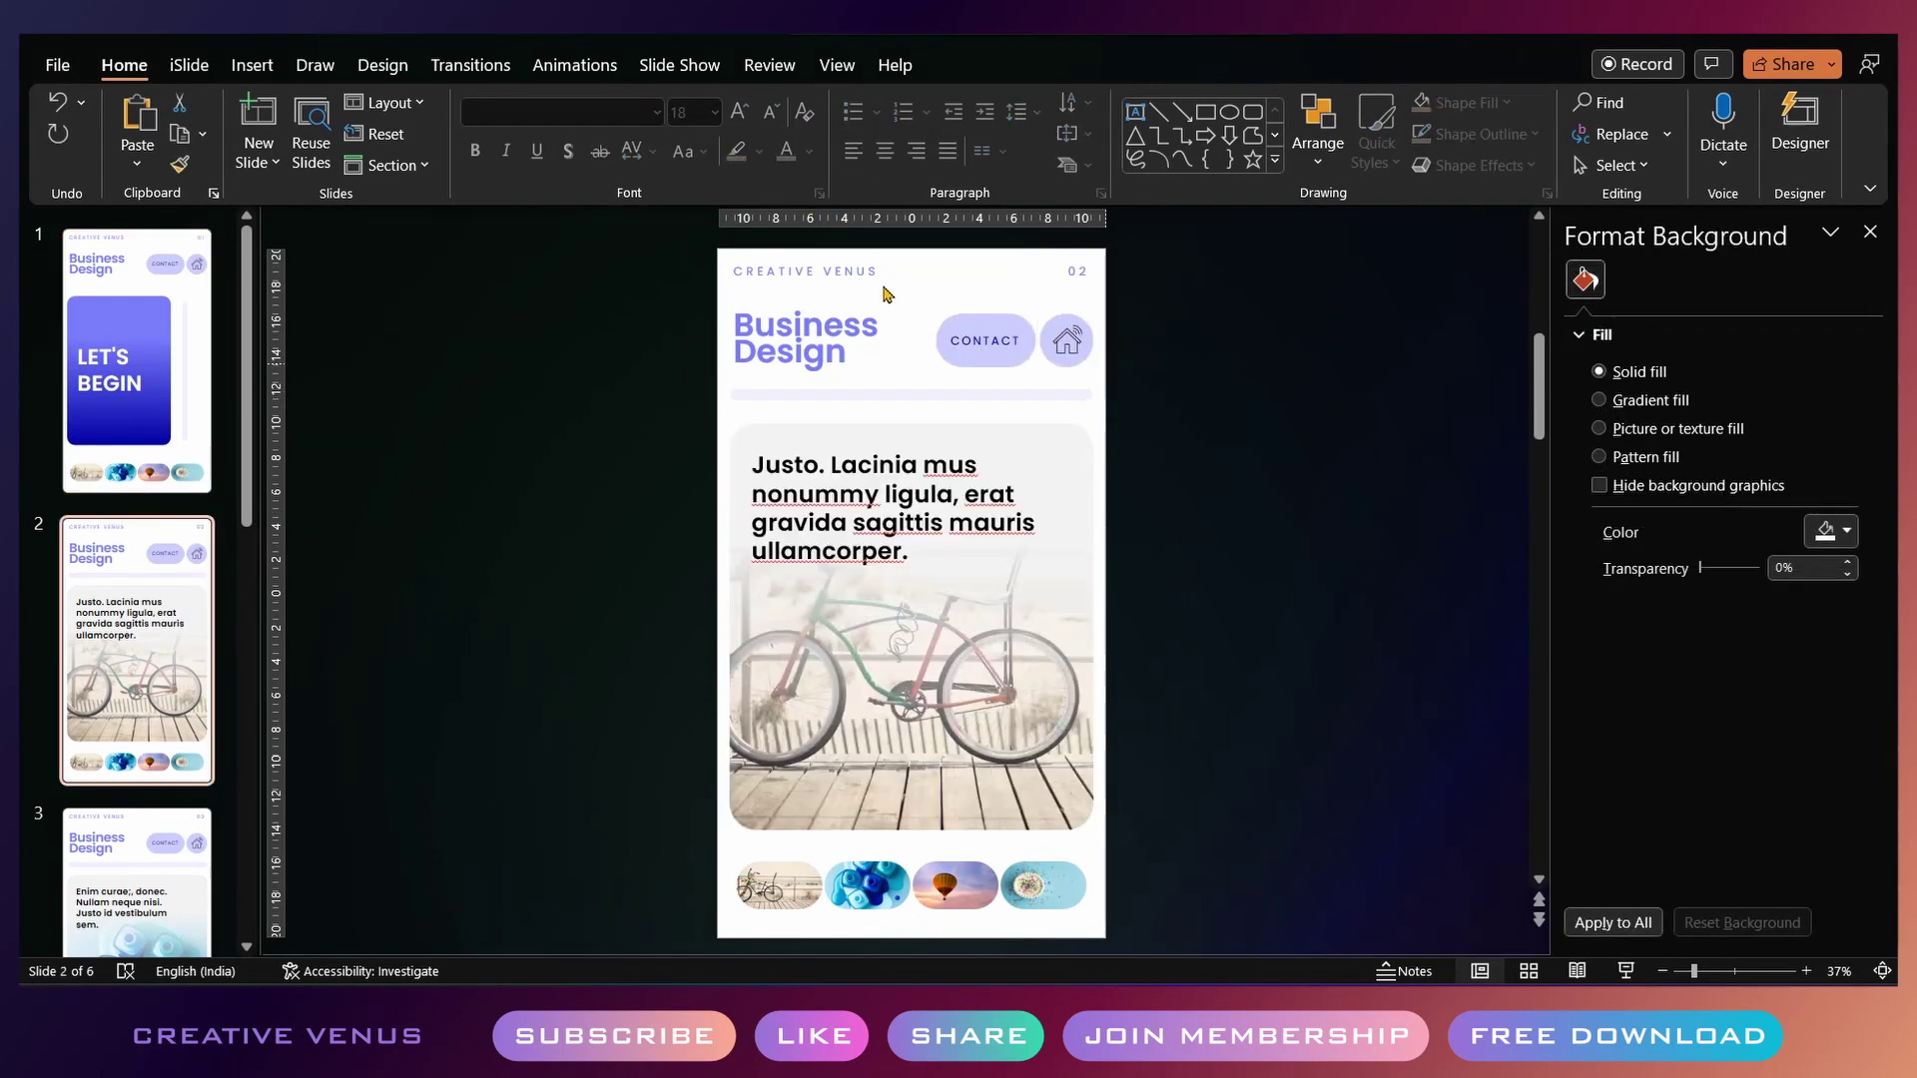
left_click(1067, 344)
key("Delete")
left_click(942, 292)
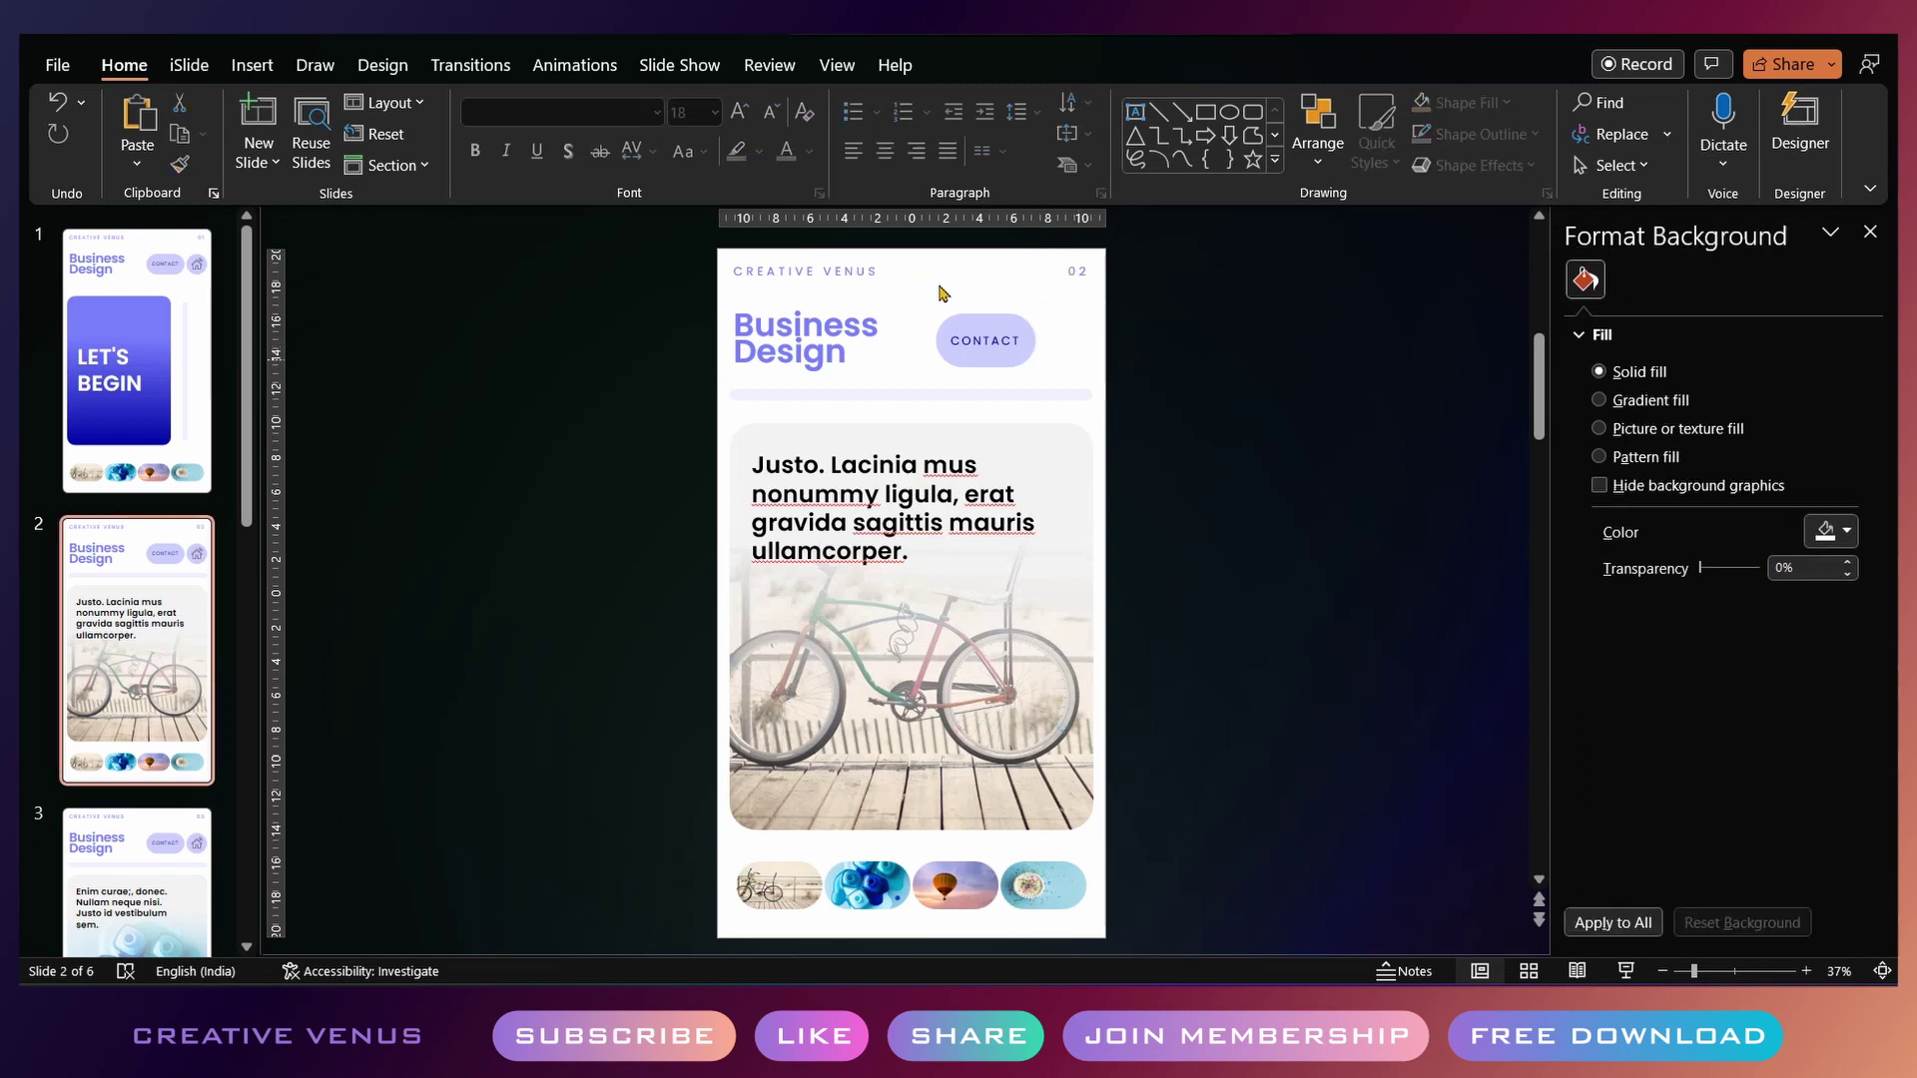
Paste the linked home button on slide 2 and replace the old home button on slide 3 with it
key("ctrl+v")
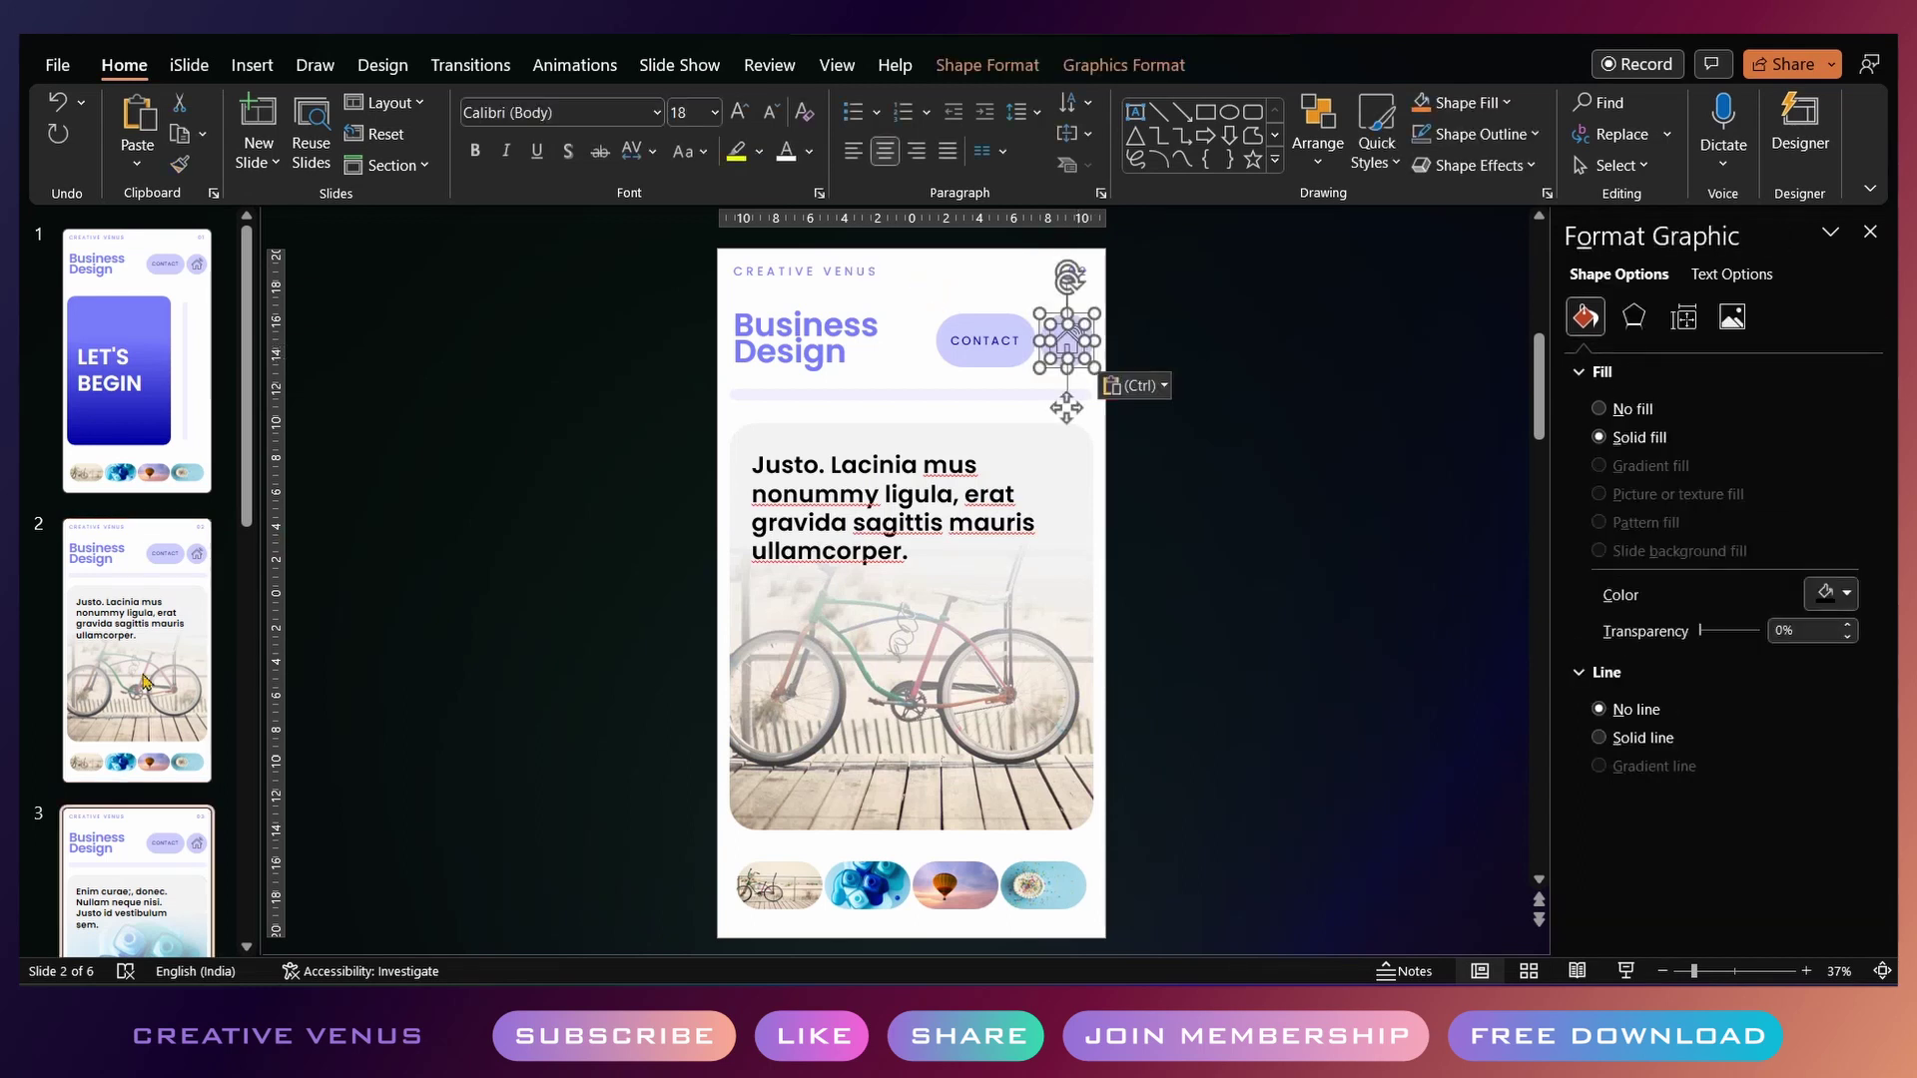
key("Page_Down")
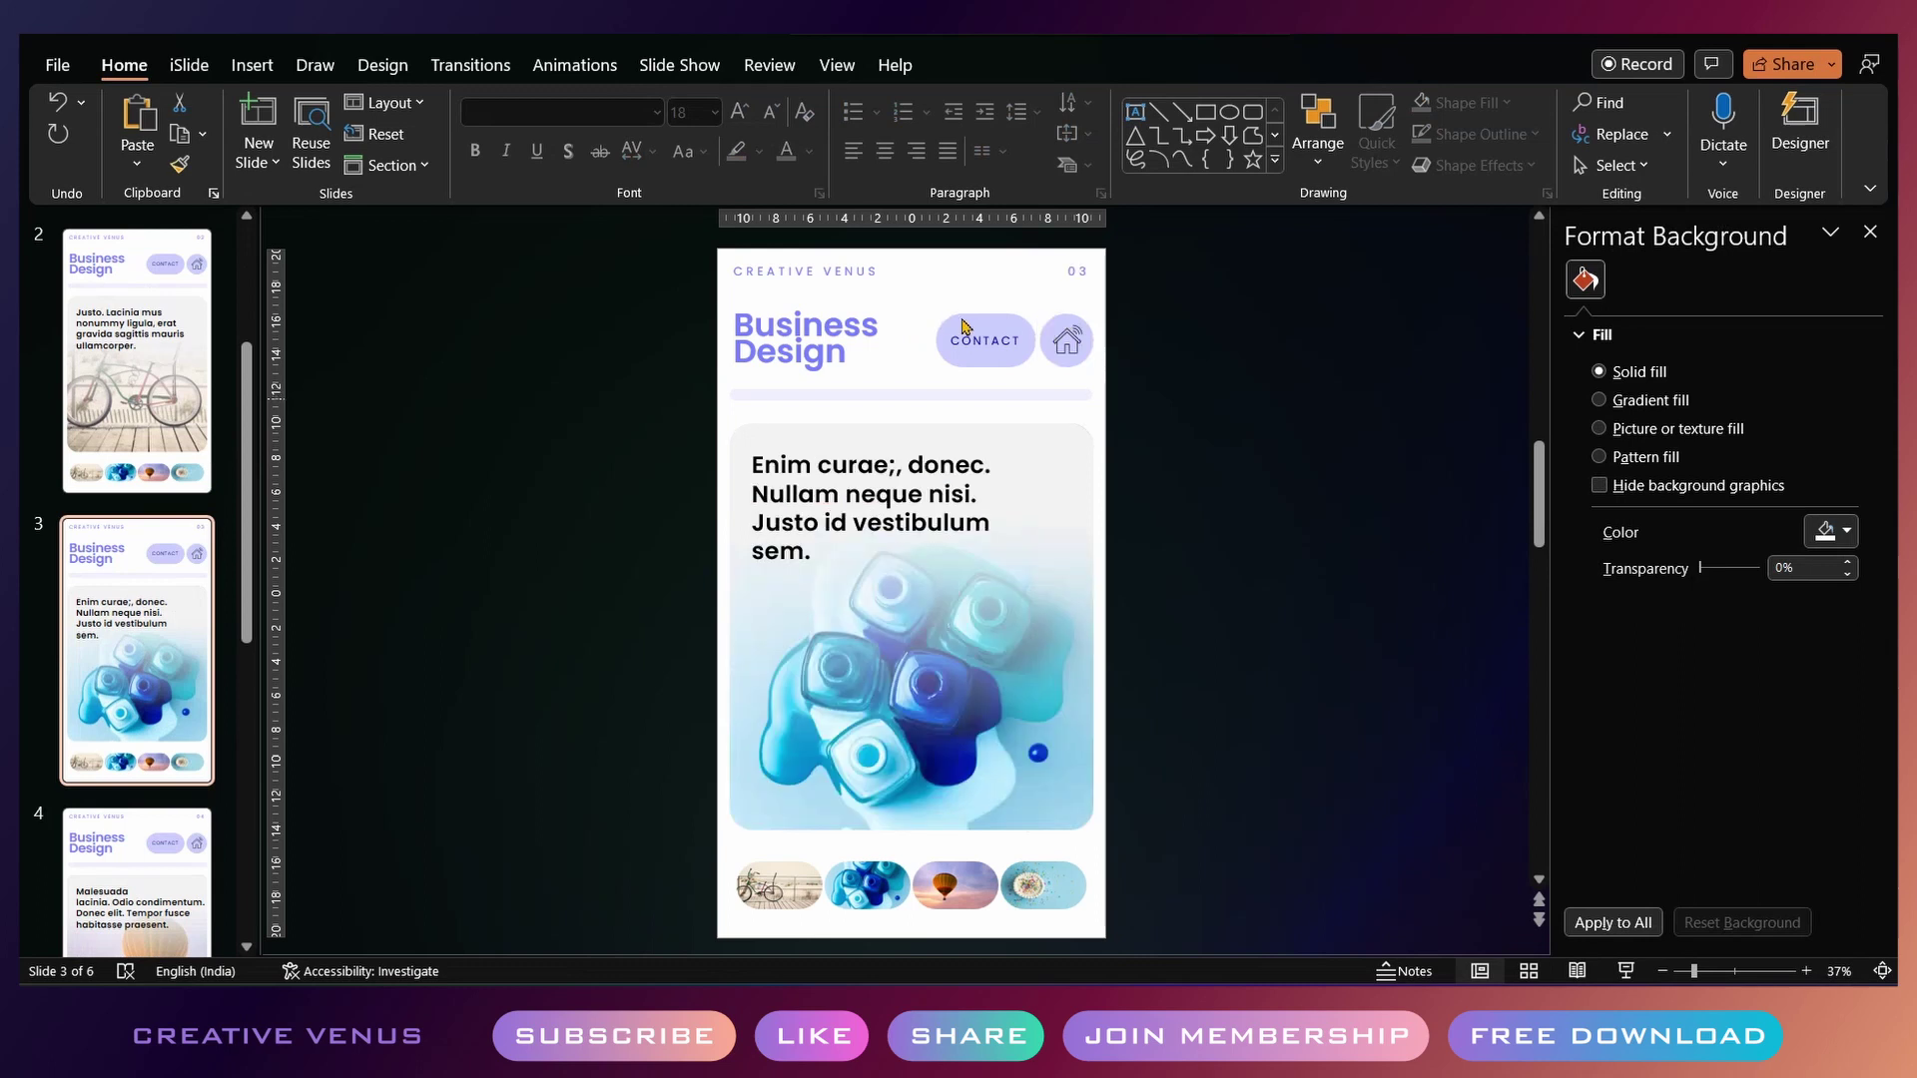
key("ctrl+v")
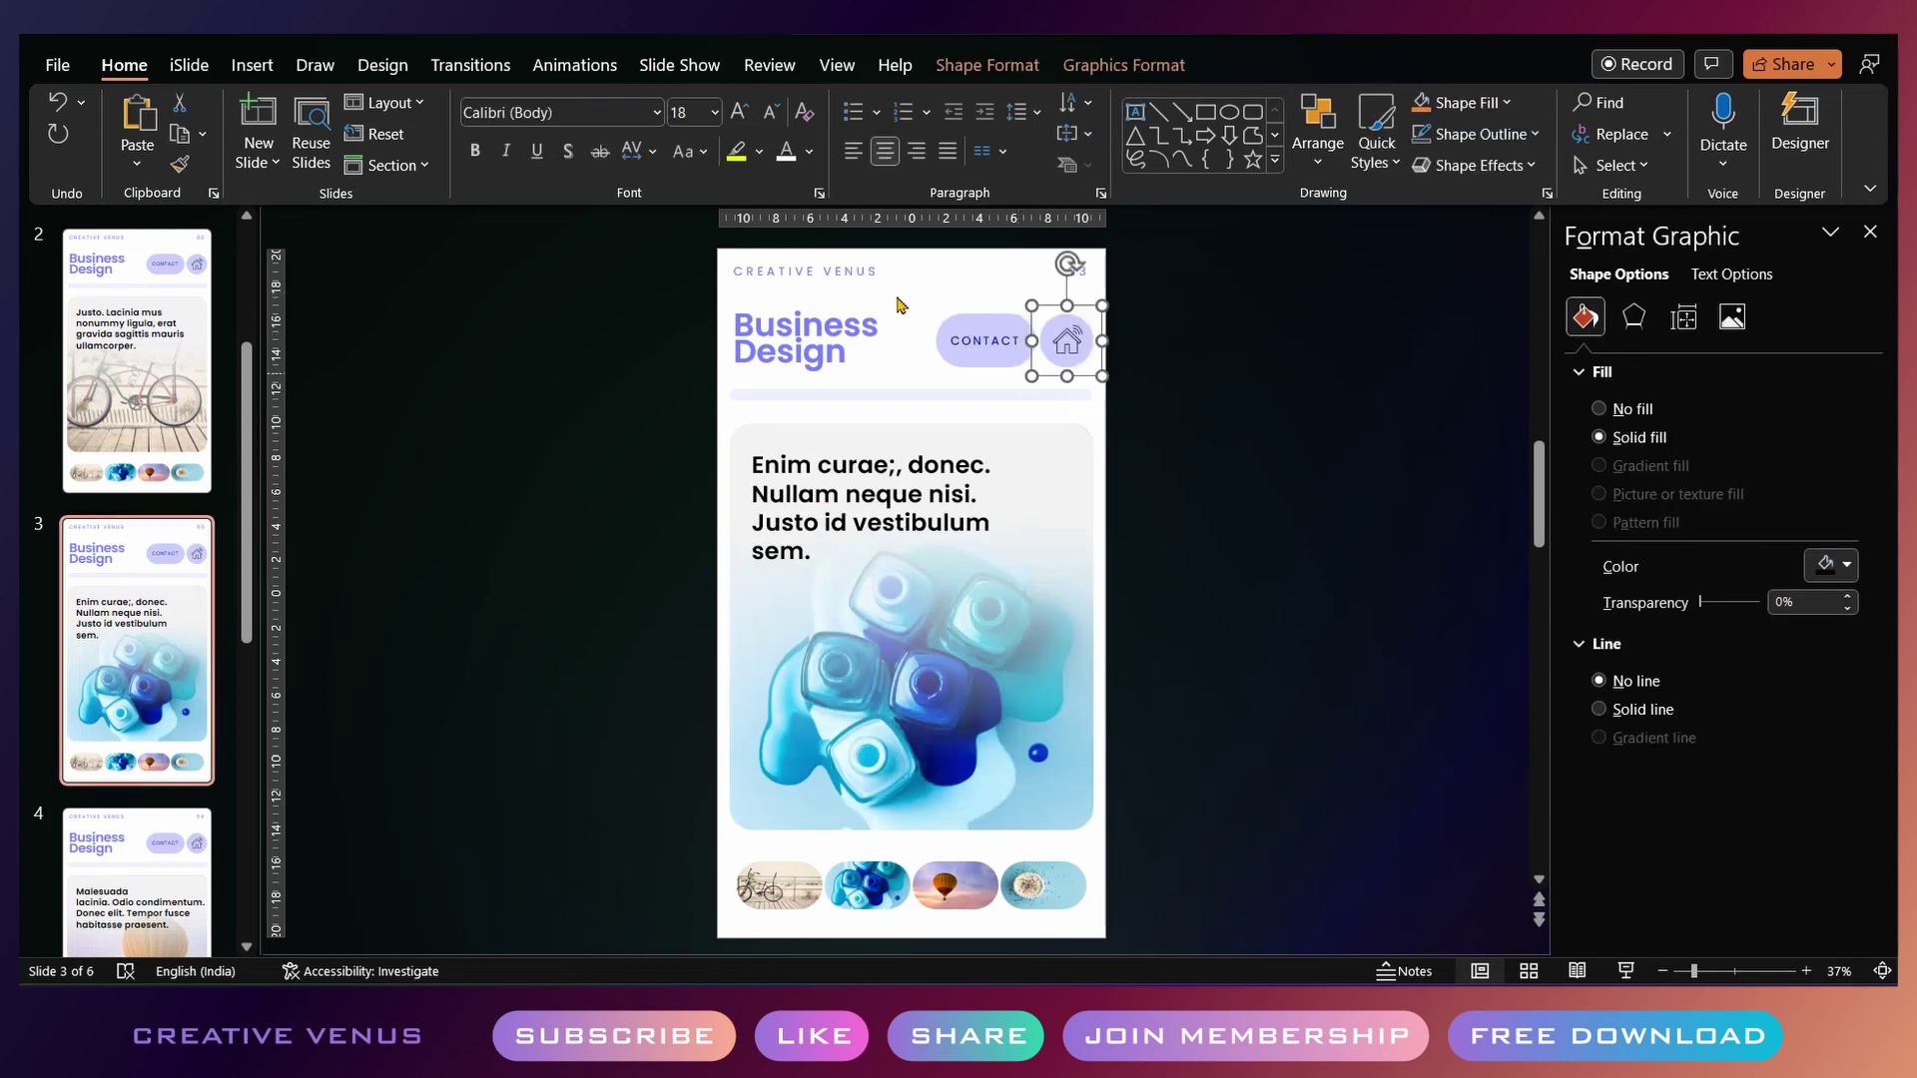
key("Delete")
key("ctrl+v")
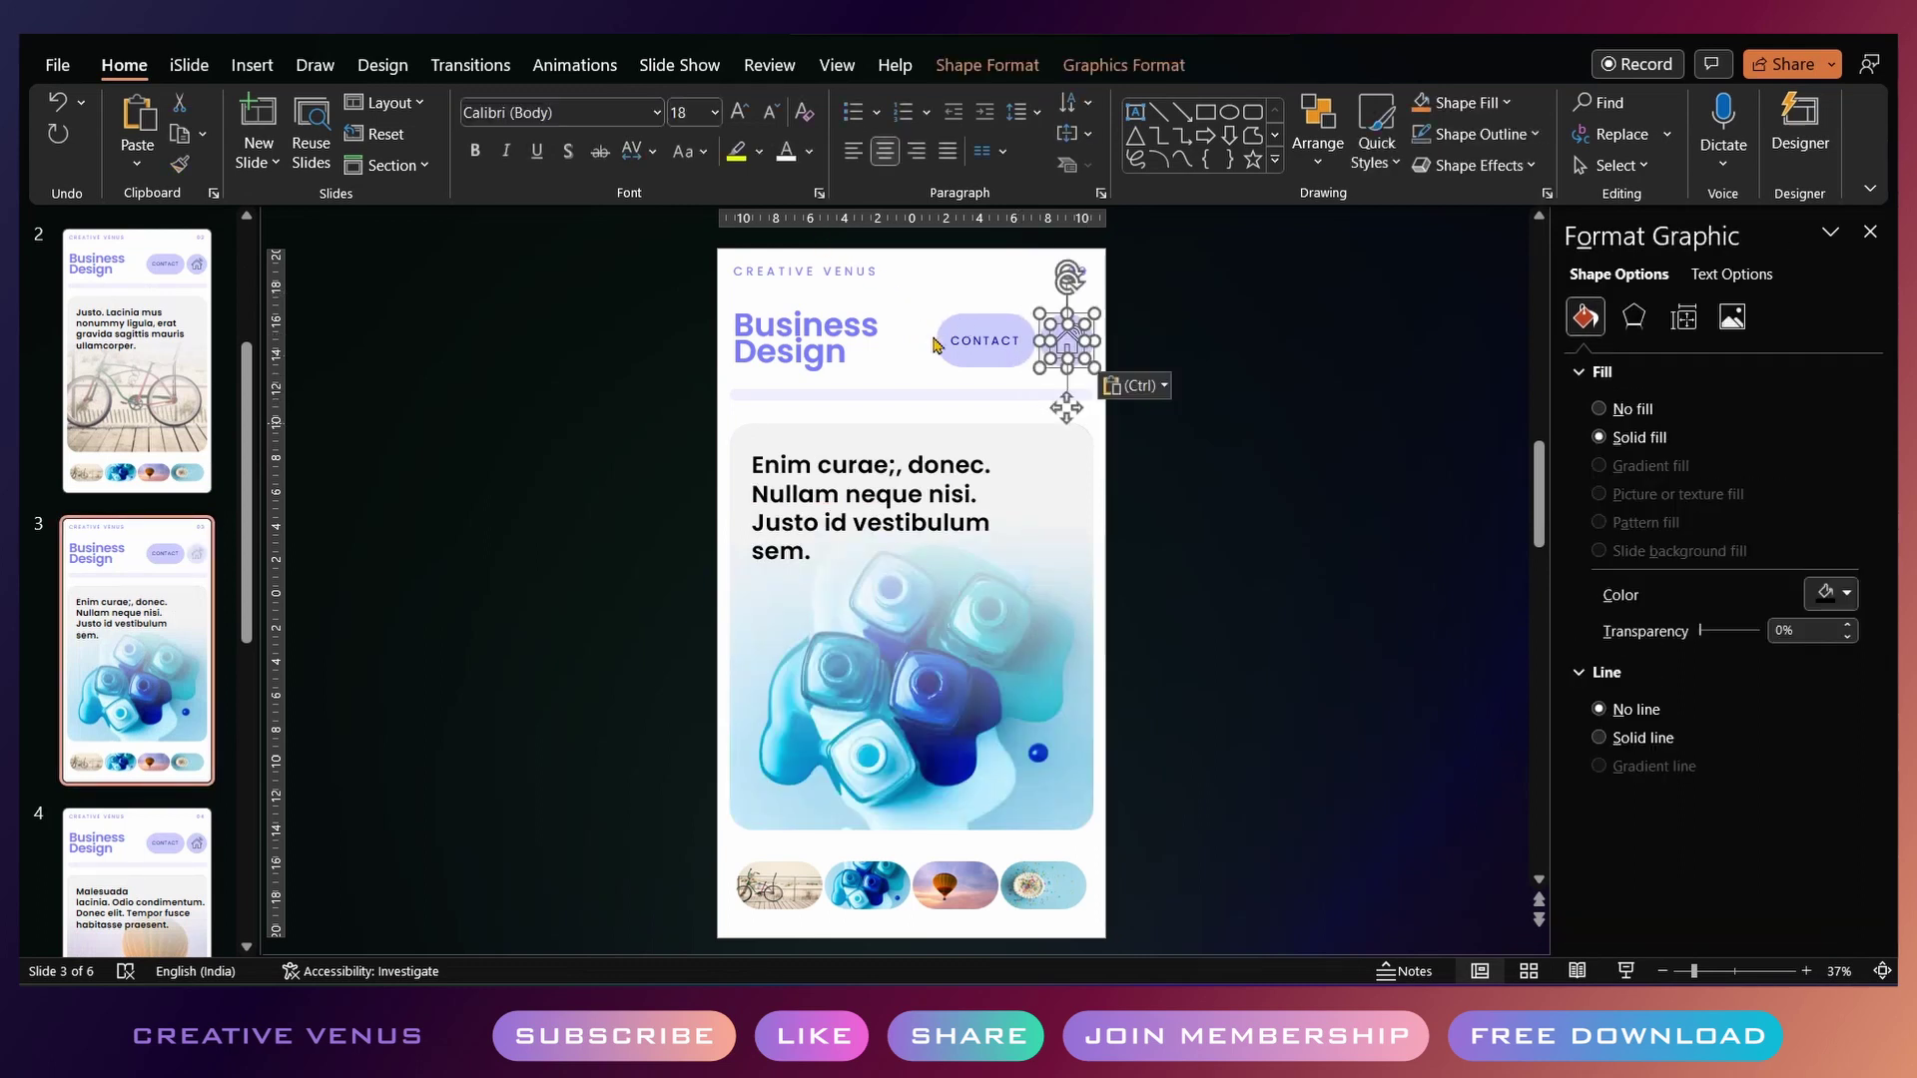
Replace the old home button on slide 4, the balloon slide, with the copied linked home button
left_click(116, 699)
key("Down")
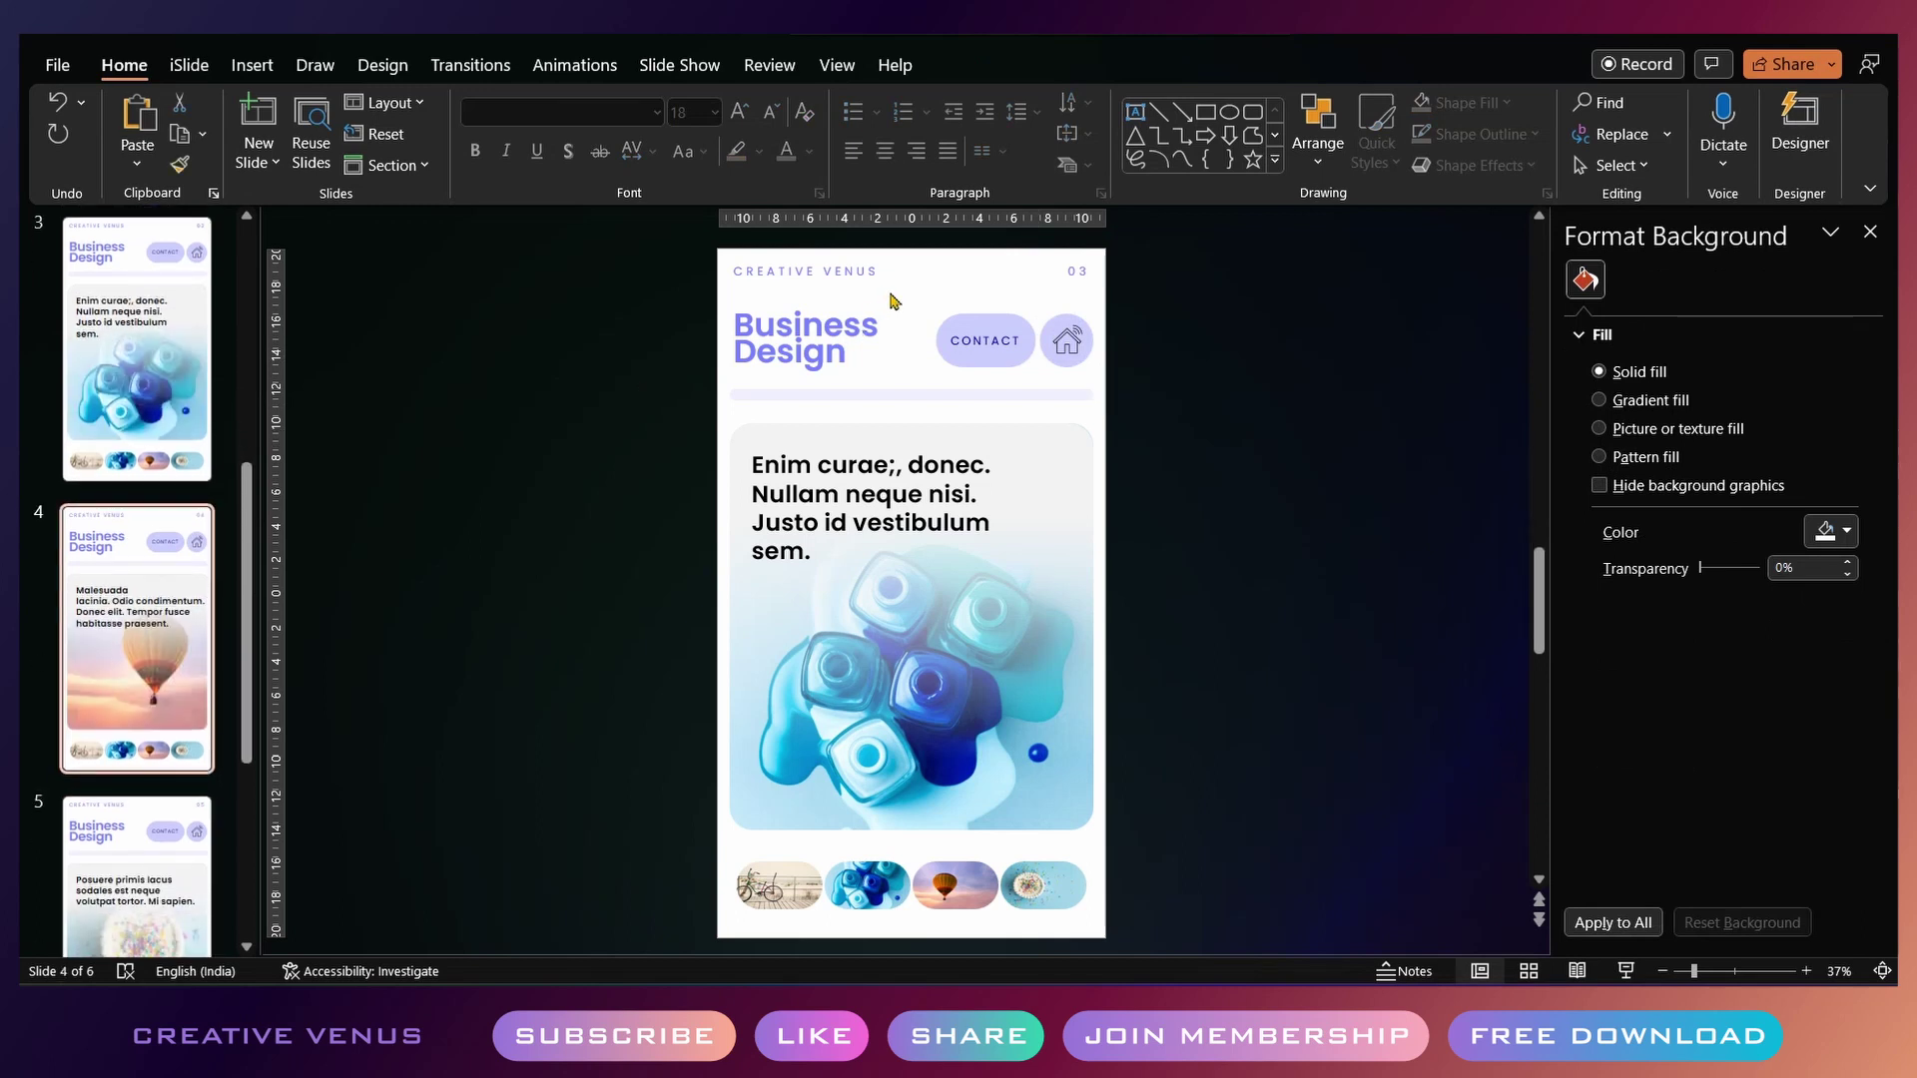
left_click_drag(1155, 402, 1018, 297)
key("Delete")
key("ctrl+v")
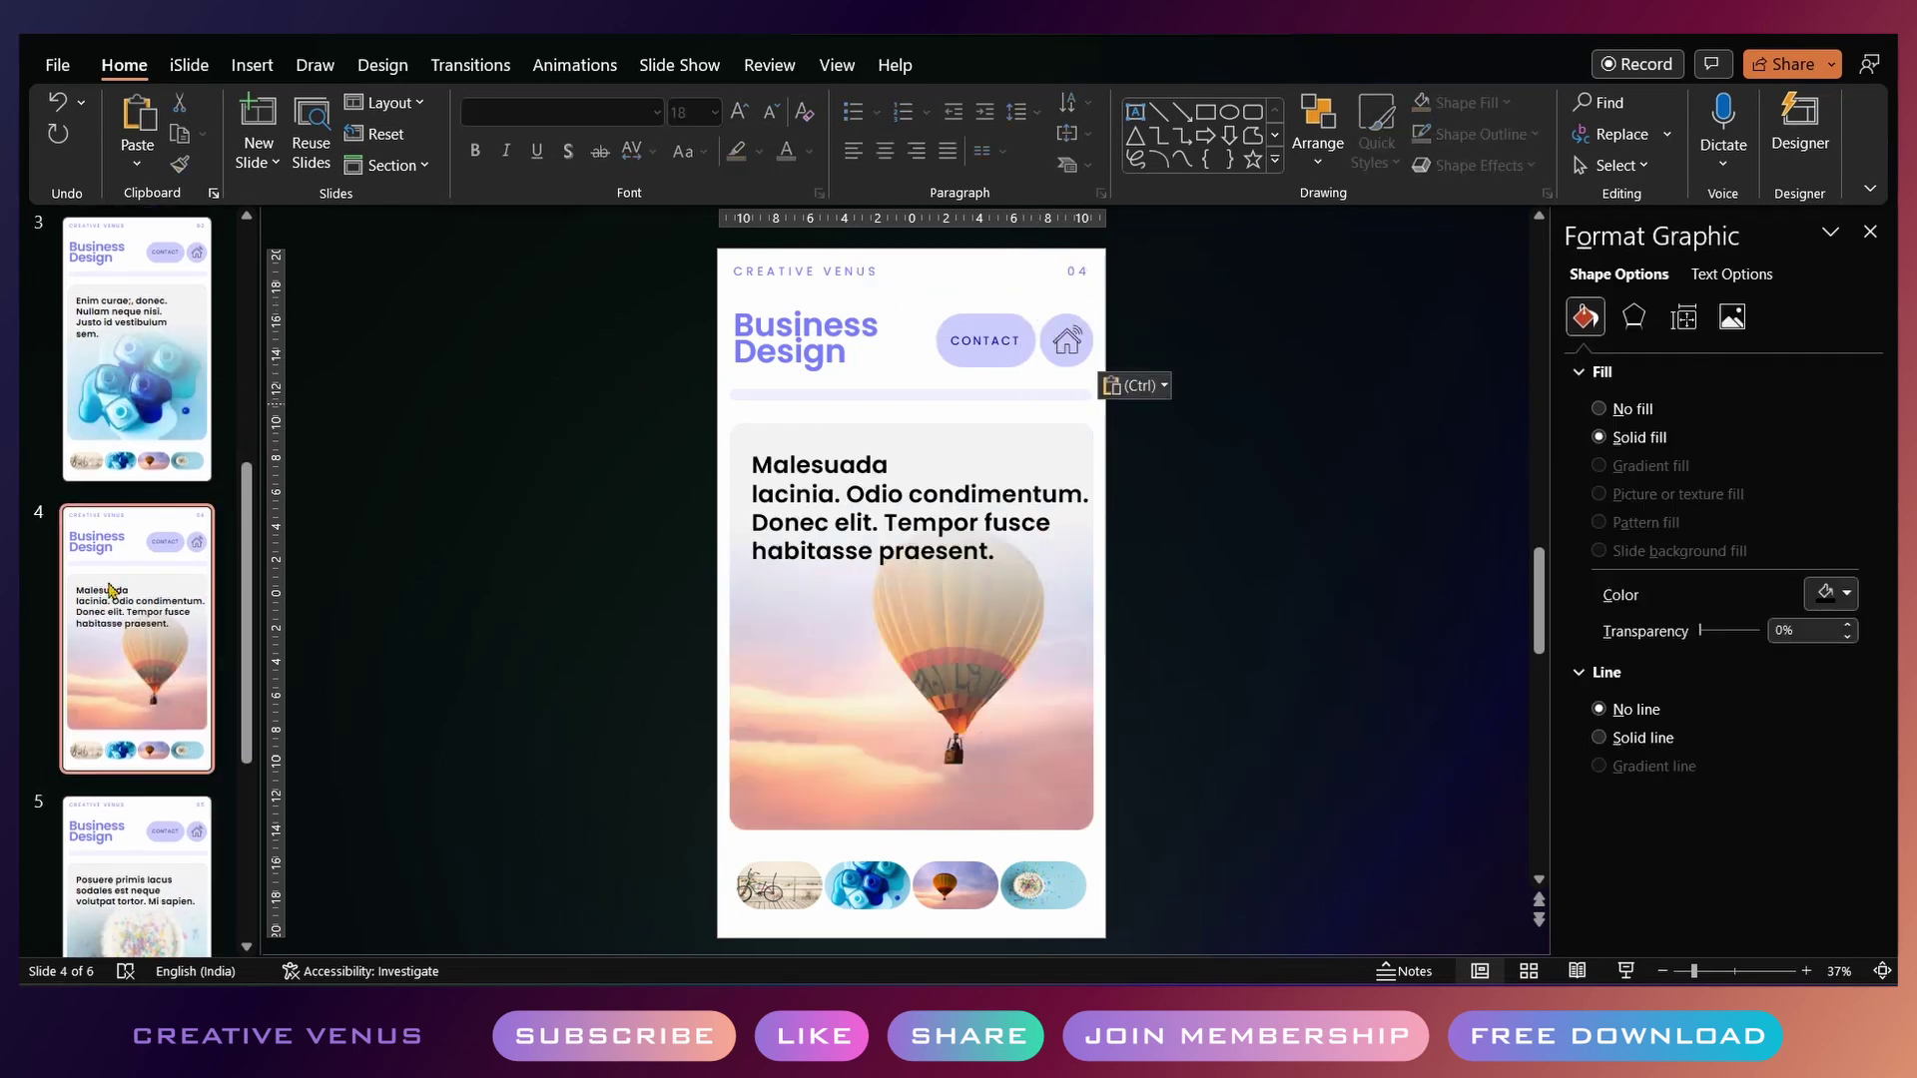
key("Escape")
Replace the old home button on slide 5, the cake slide, with the copied linked home button
key("Down")
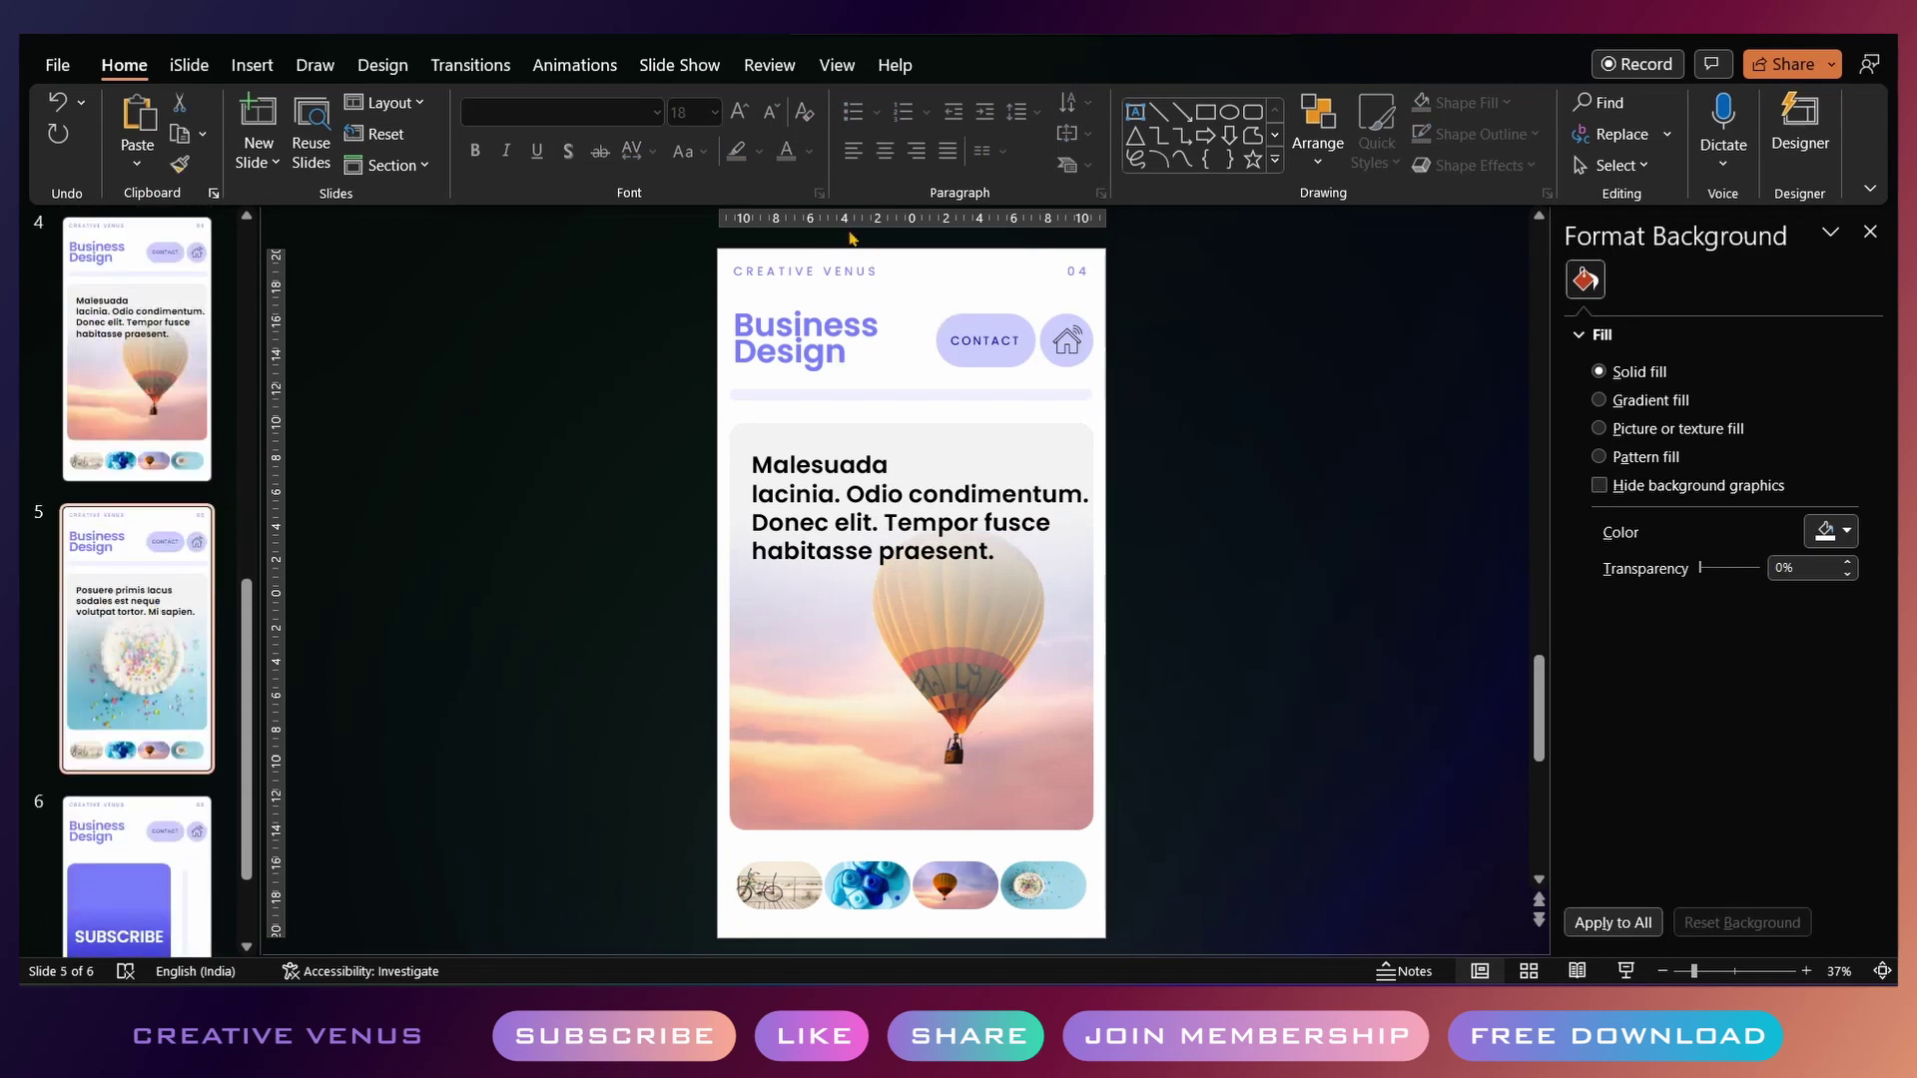
key("ctrl+v")
key("Delete")
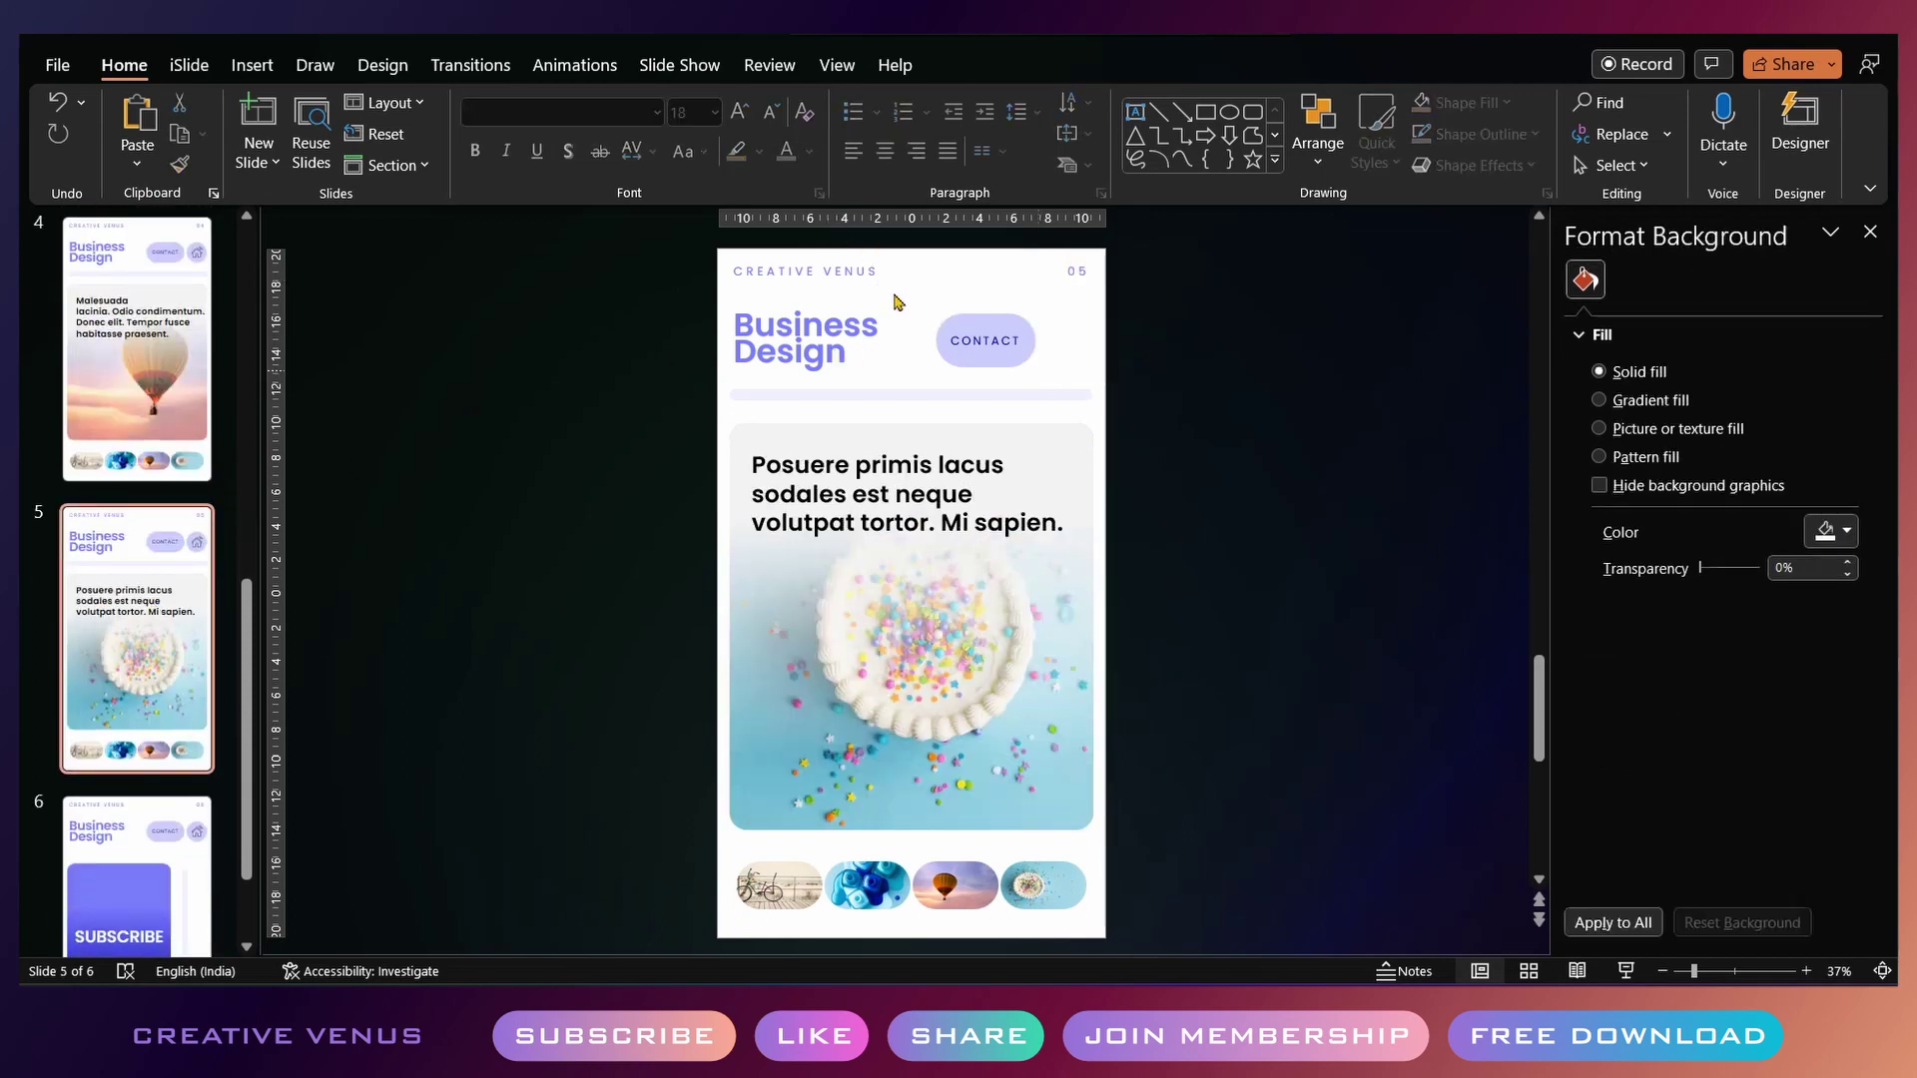
key("ctrl+v")
key("Escape")
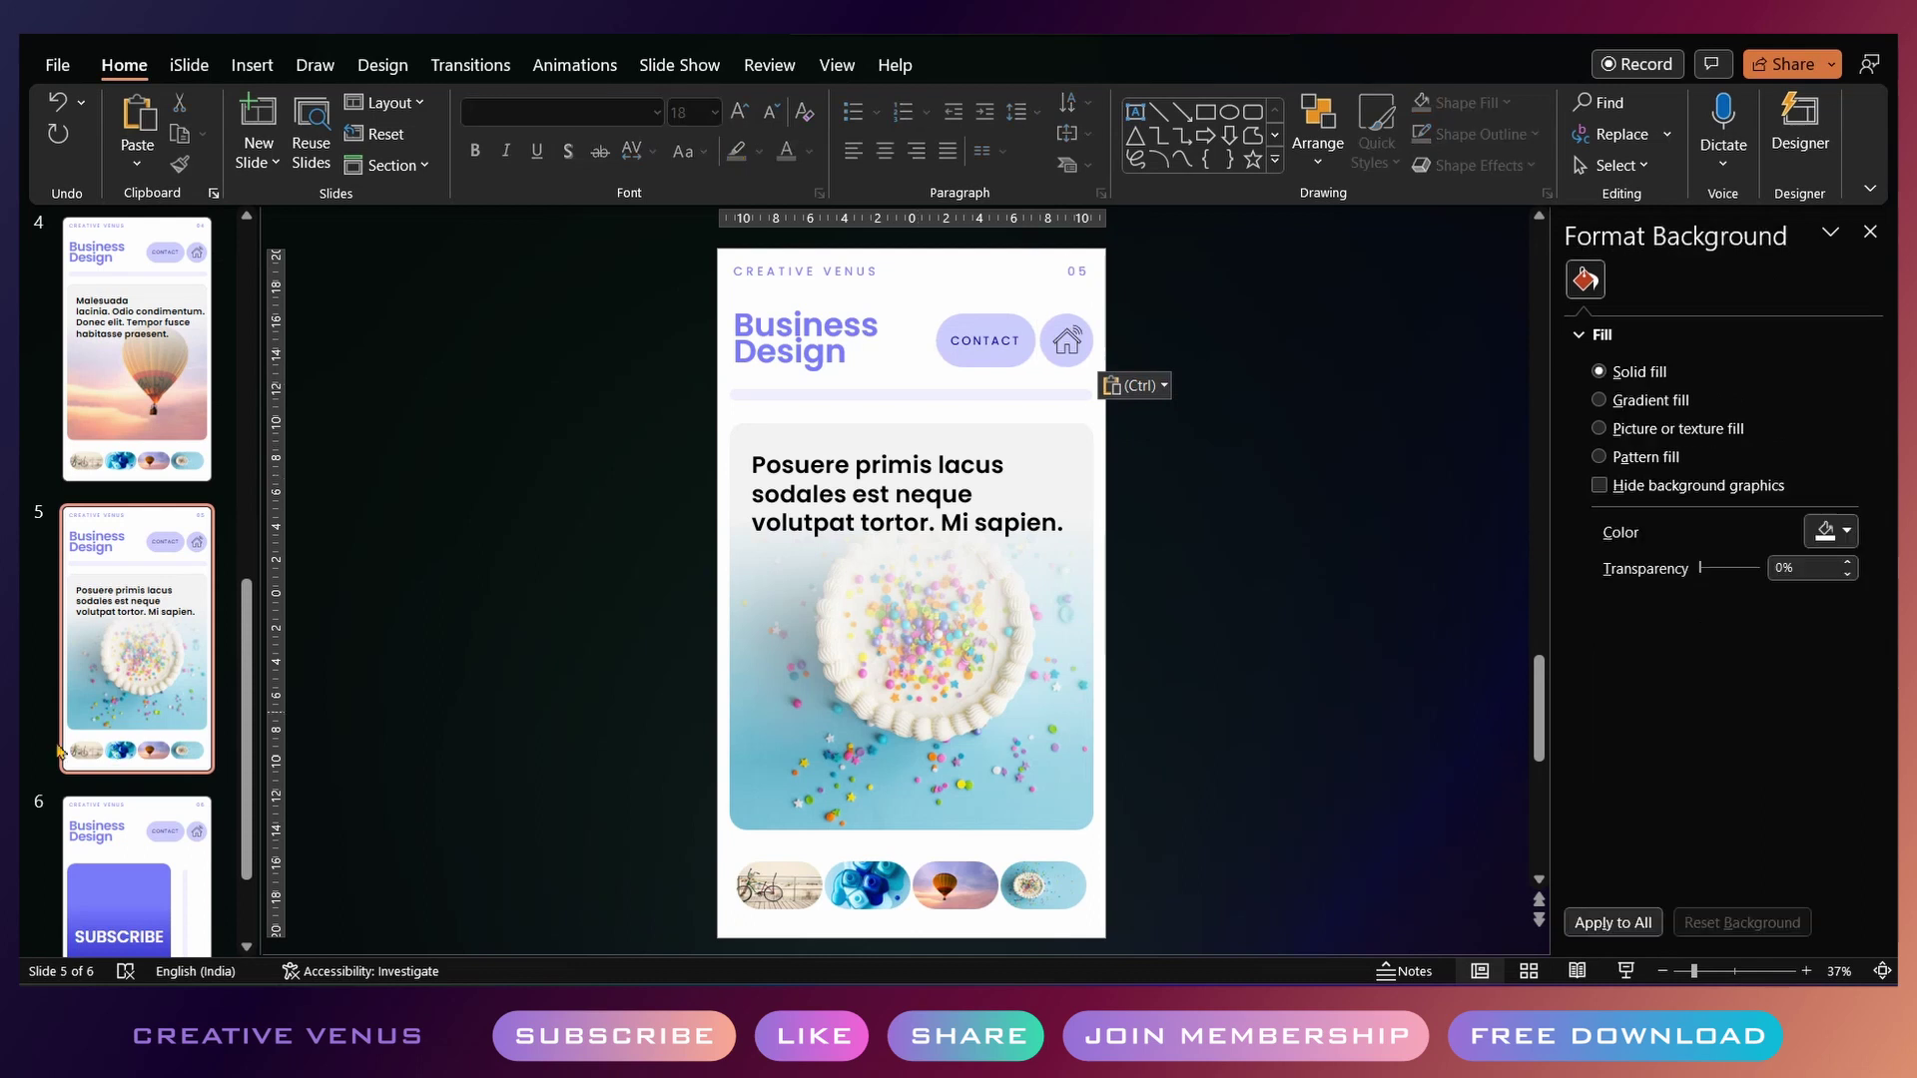
Replace the old home button on the SUBSCRIBE slide with the copied linked home button
key("Down")
key("ctrl+v")
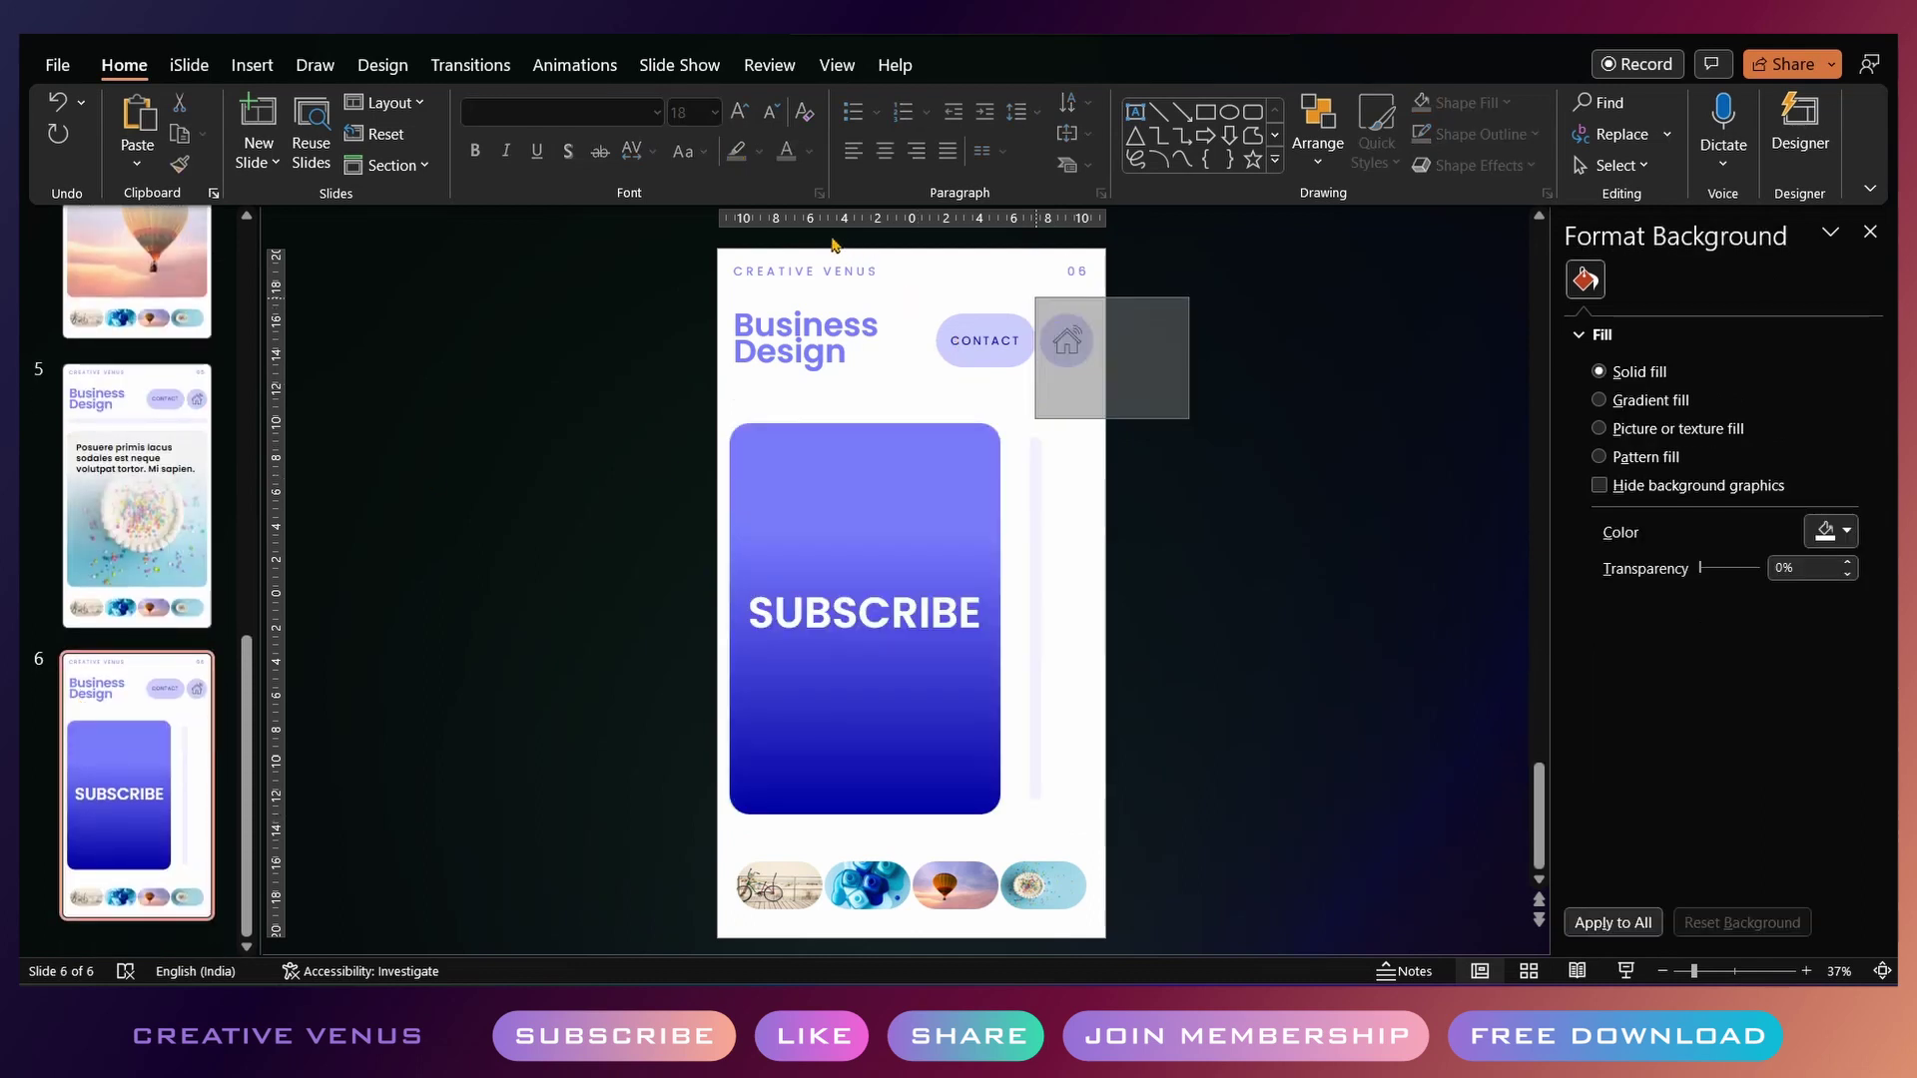
key("Delete")
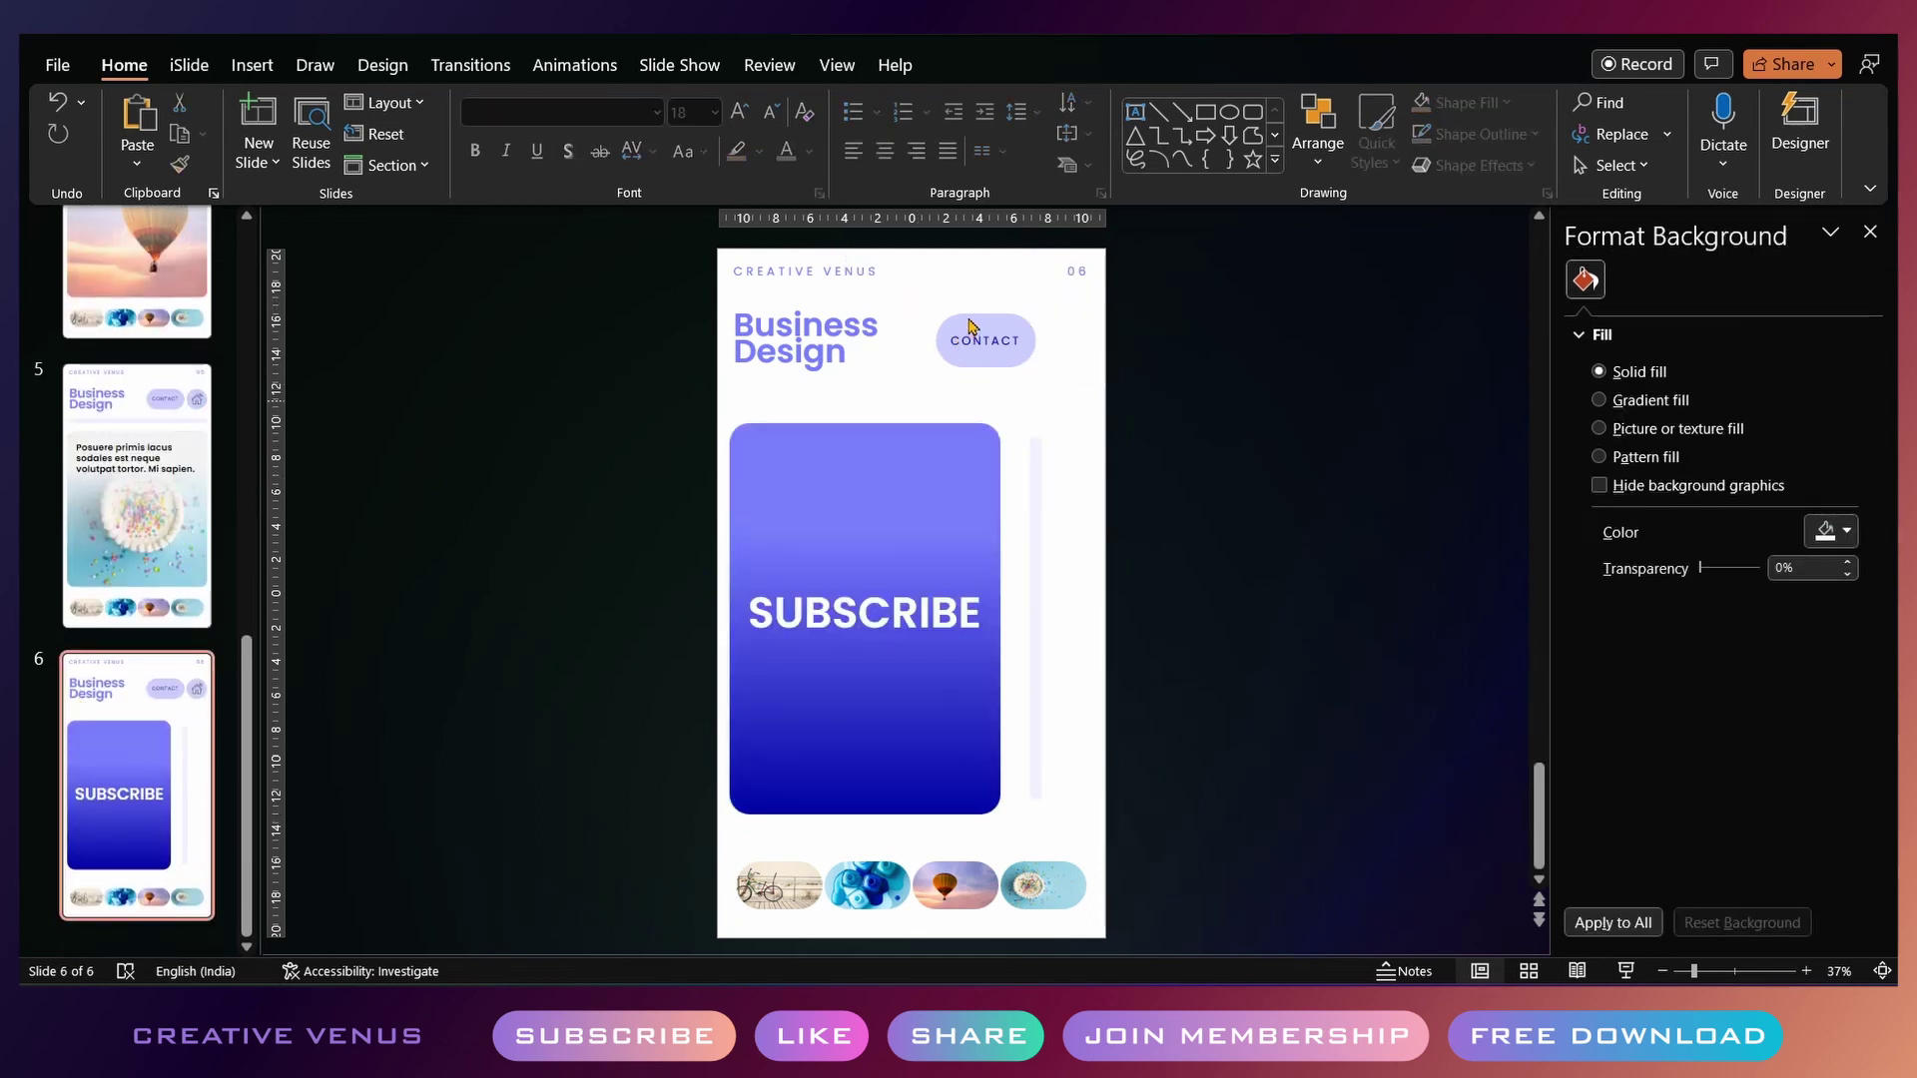
key("ctrl+v")
left_click(979, 369)
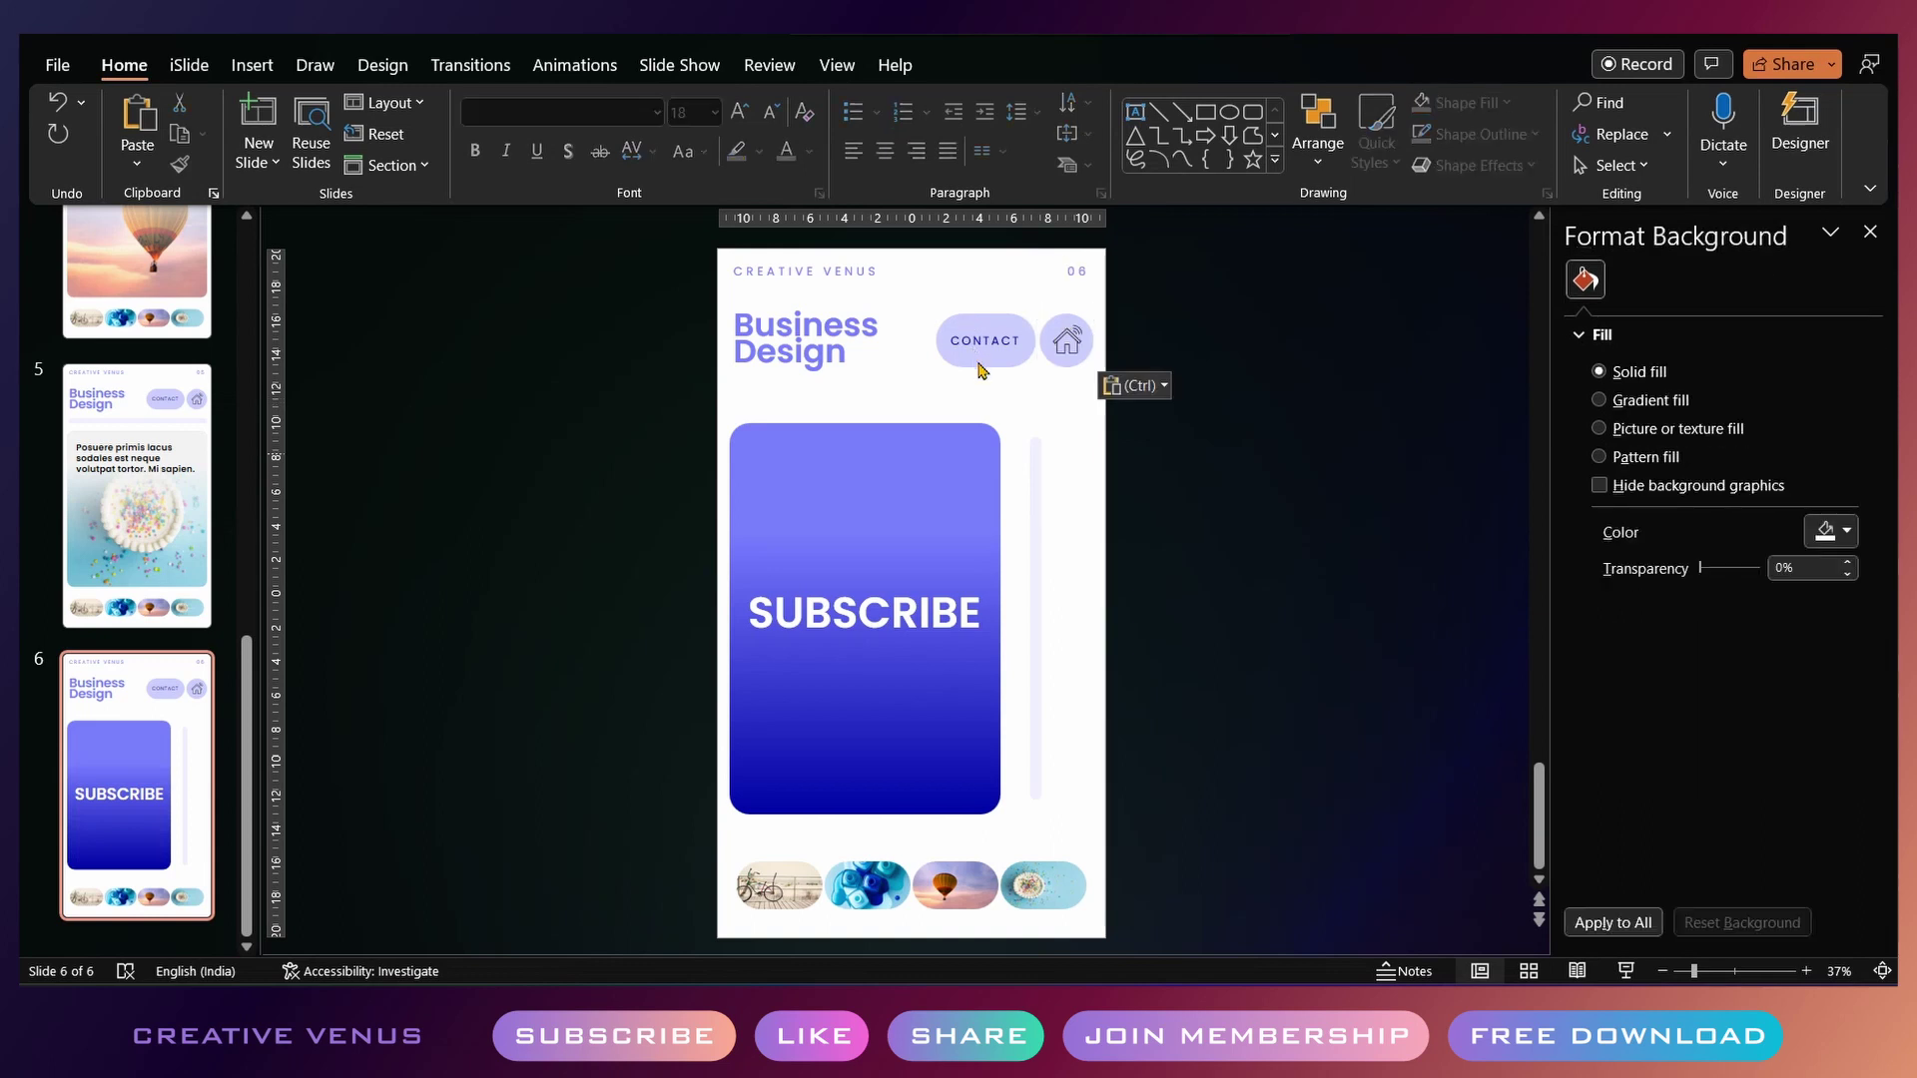
On slide 1, link the bicycle picture pill to Slide 2 of this document
scroll(145, 521, "up", 5)
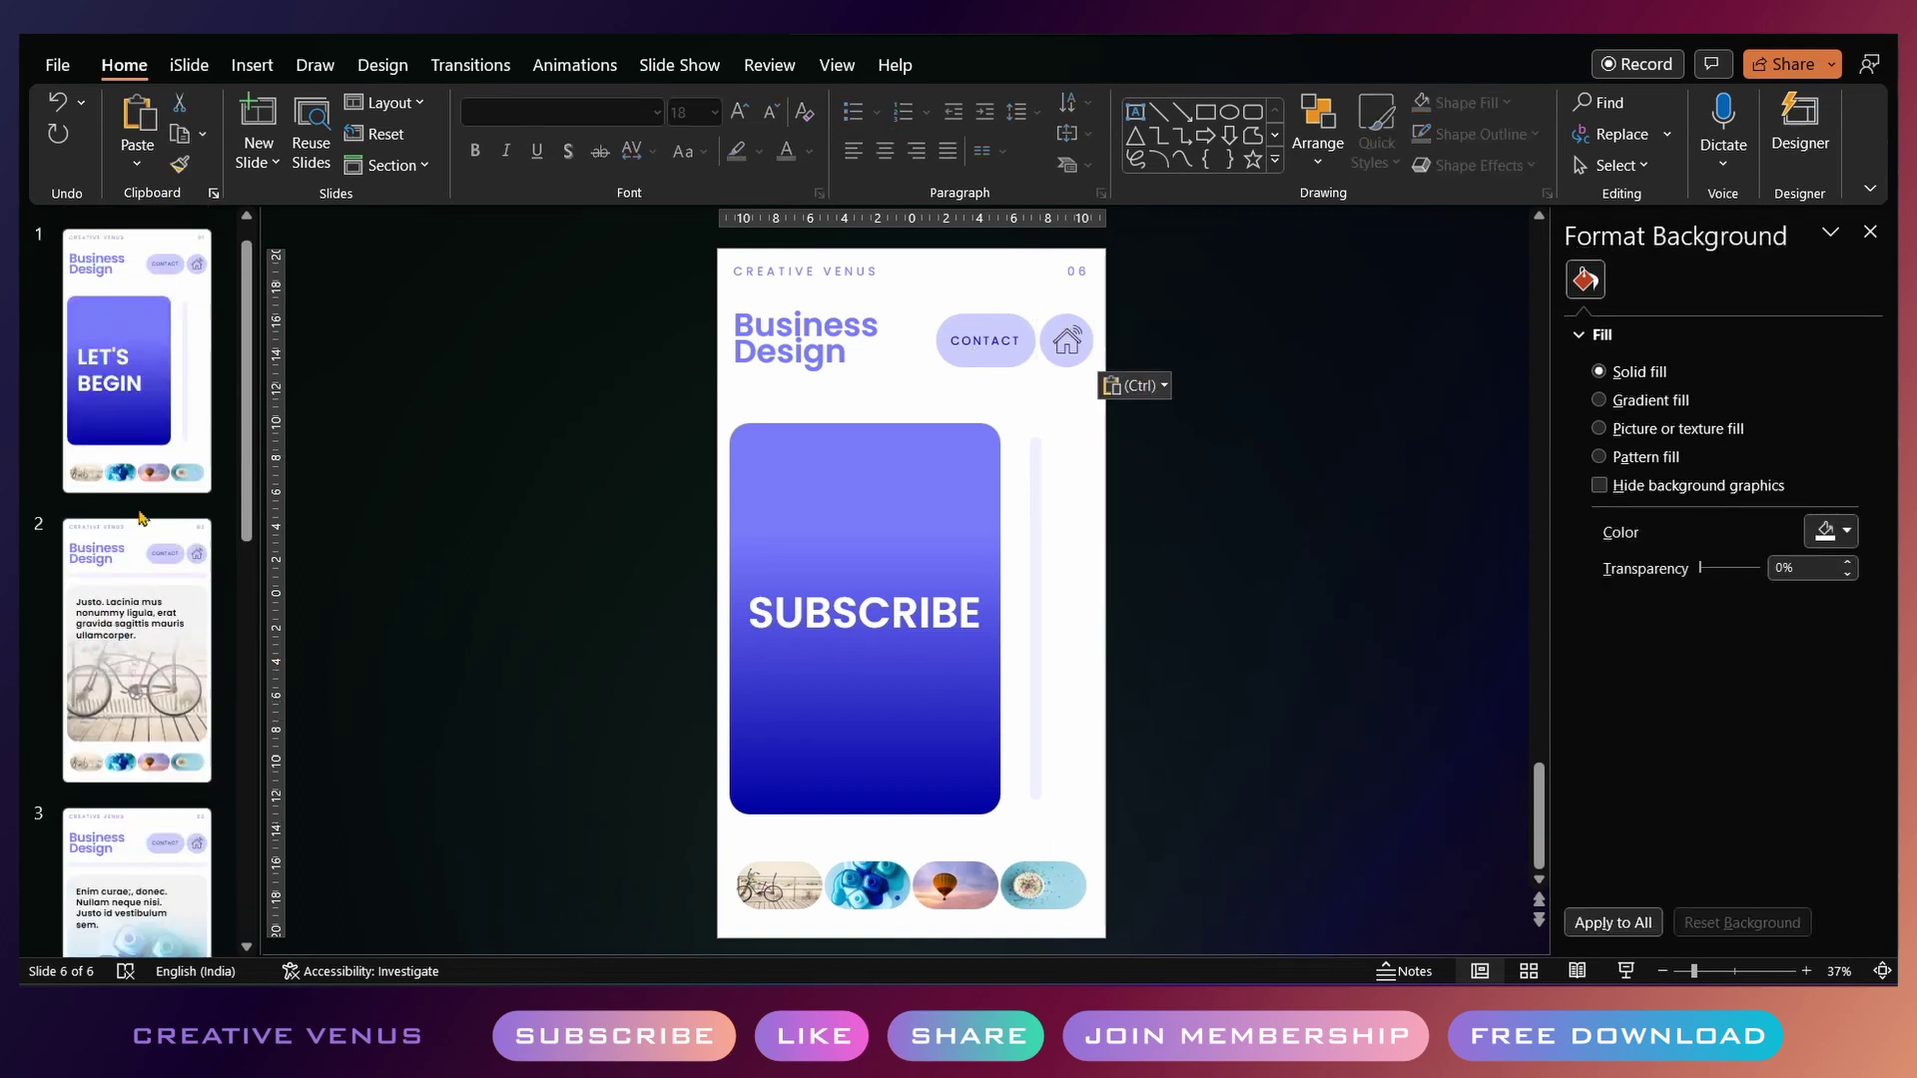
left_click(137, 360)
left_click(790, 897)
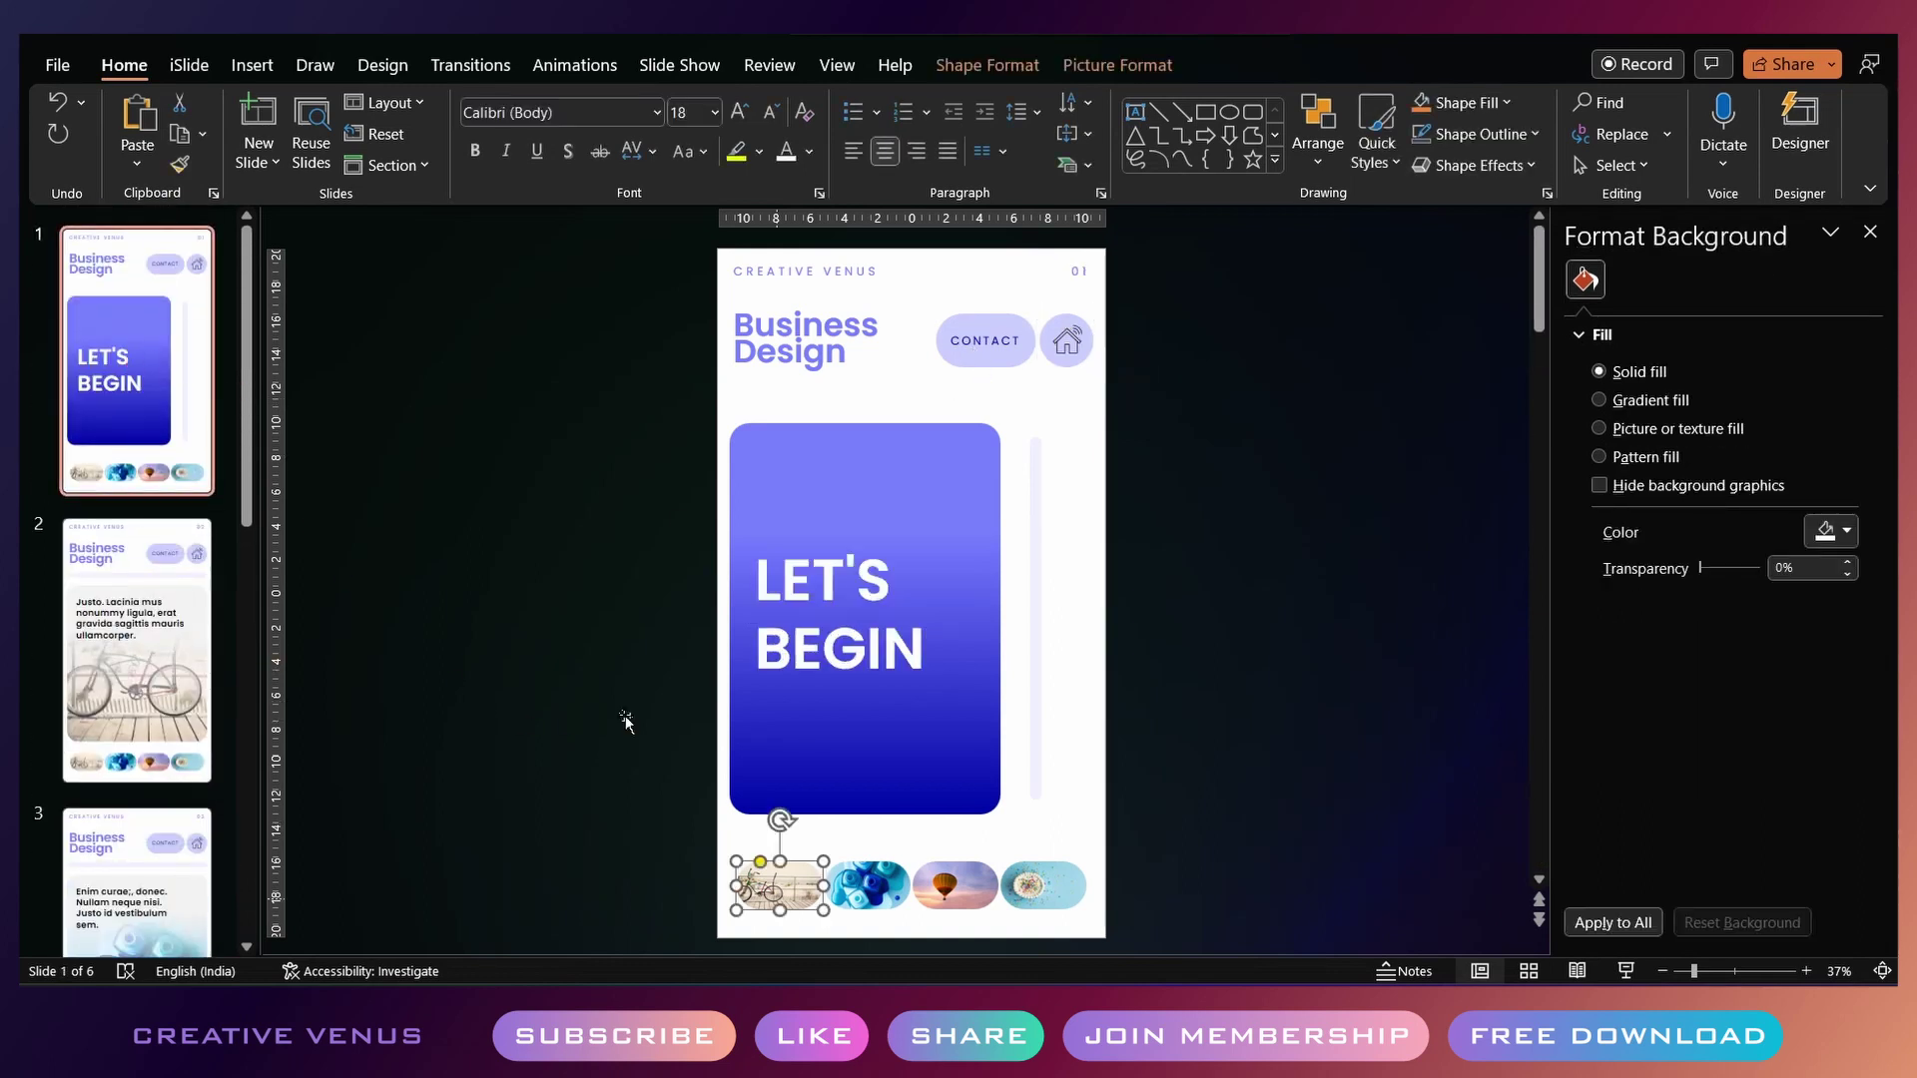
right_click(790, 897)
left_click(918, 545)
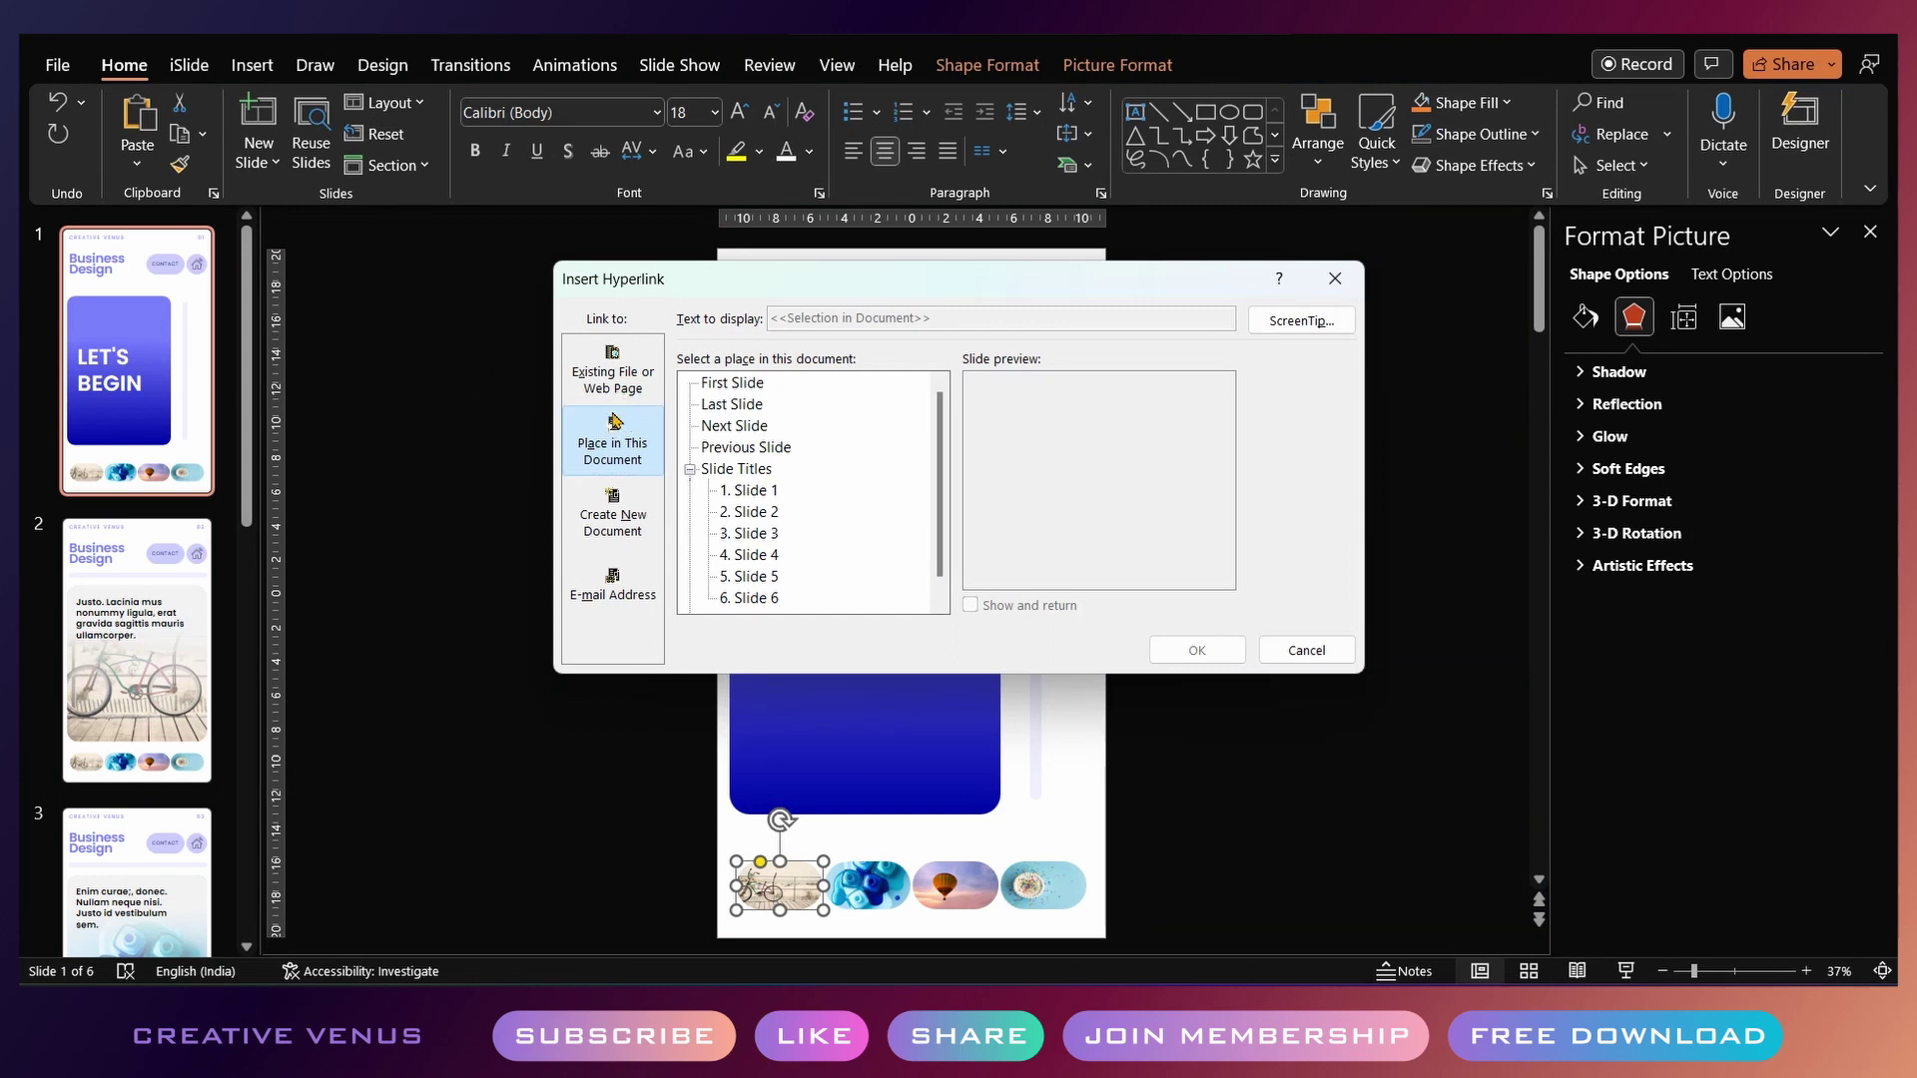
left_click(749, 512)
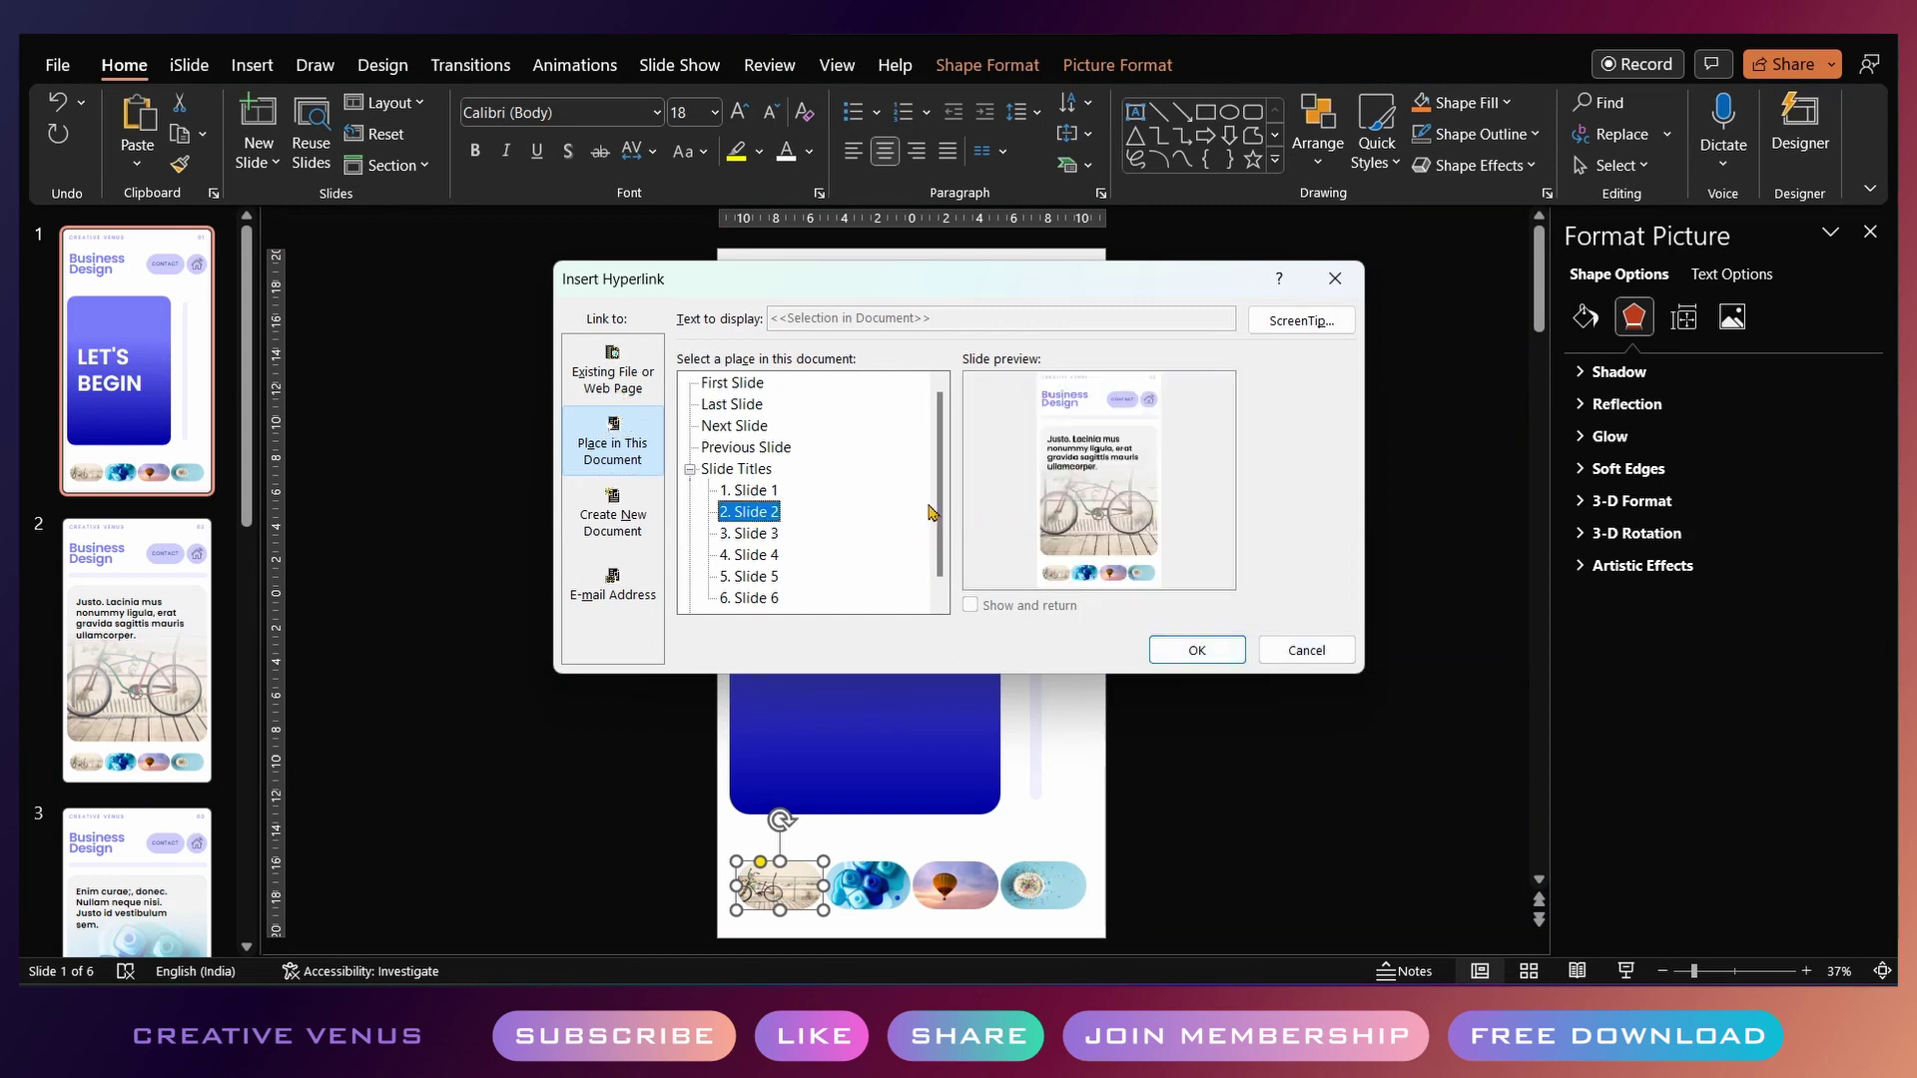
key("Return")
left_click(724, 709)
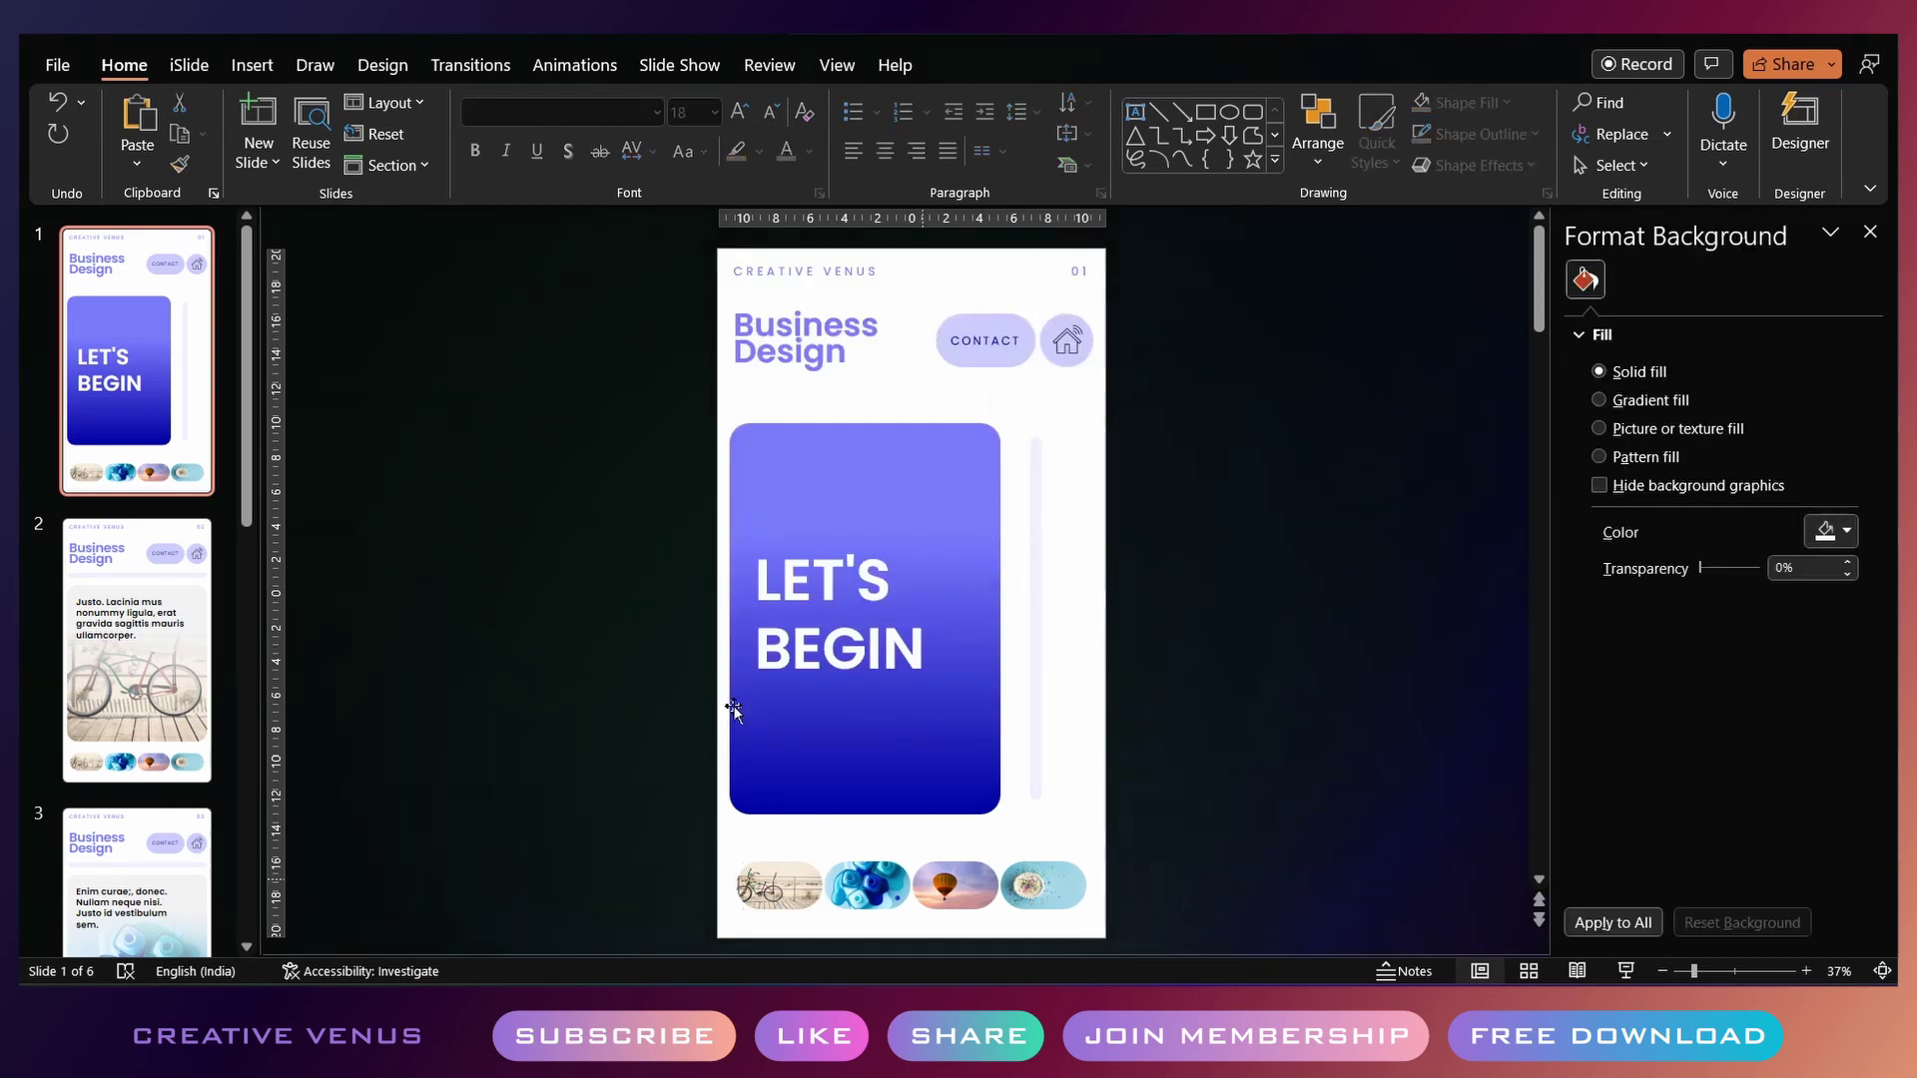
On slide 1, link the blue bottles picture pill to Slide 3 of this document
left_click(864, 884)
right_click(889, 884)
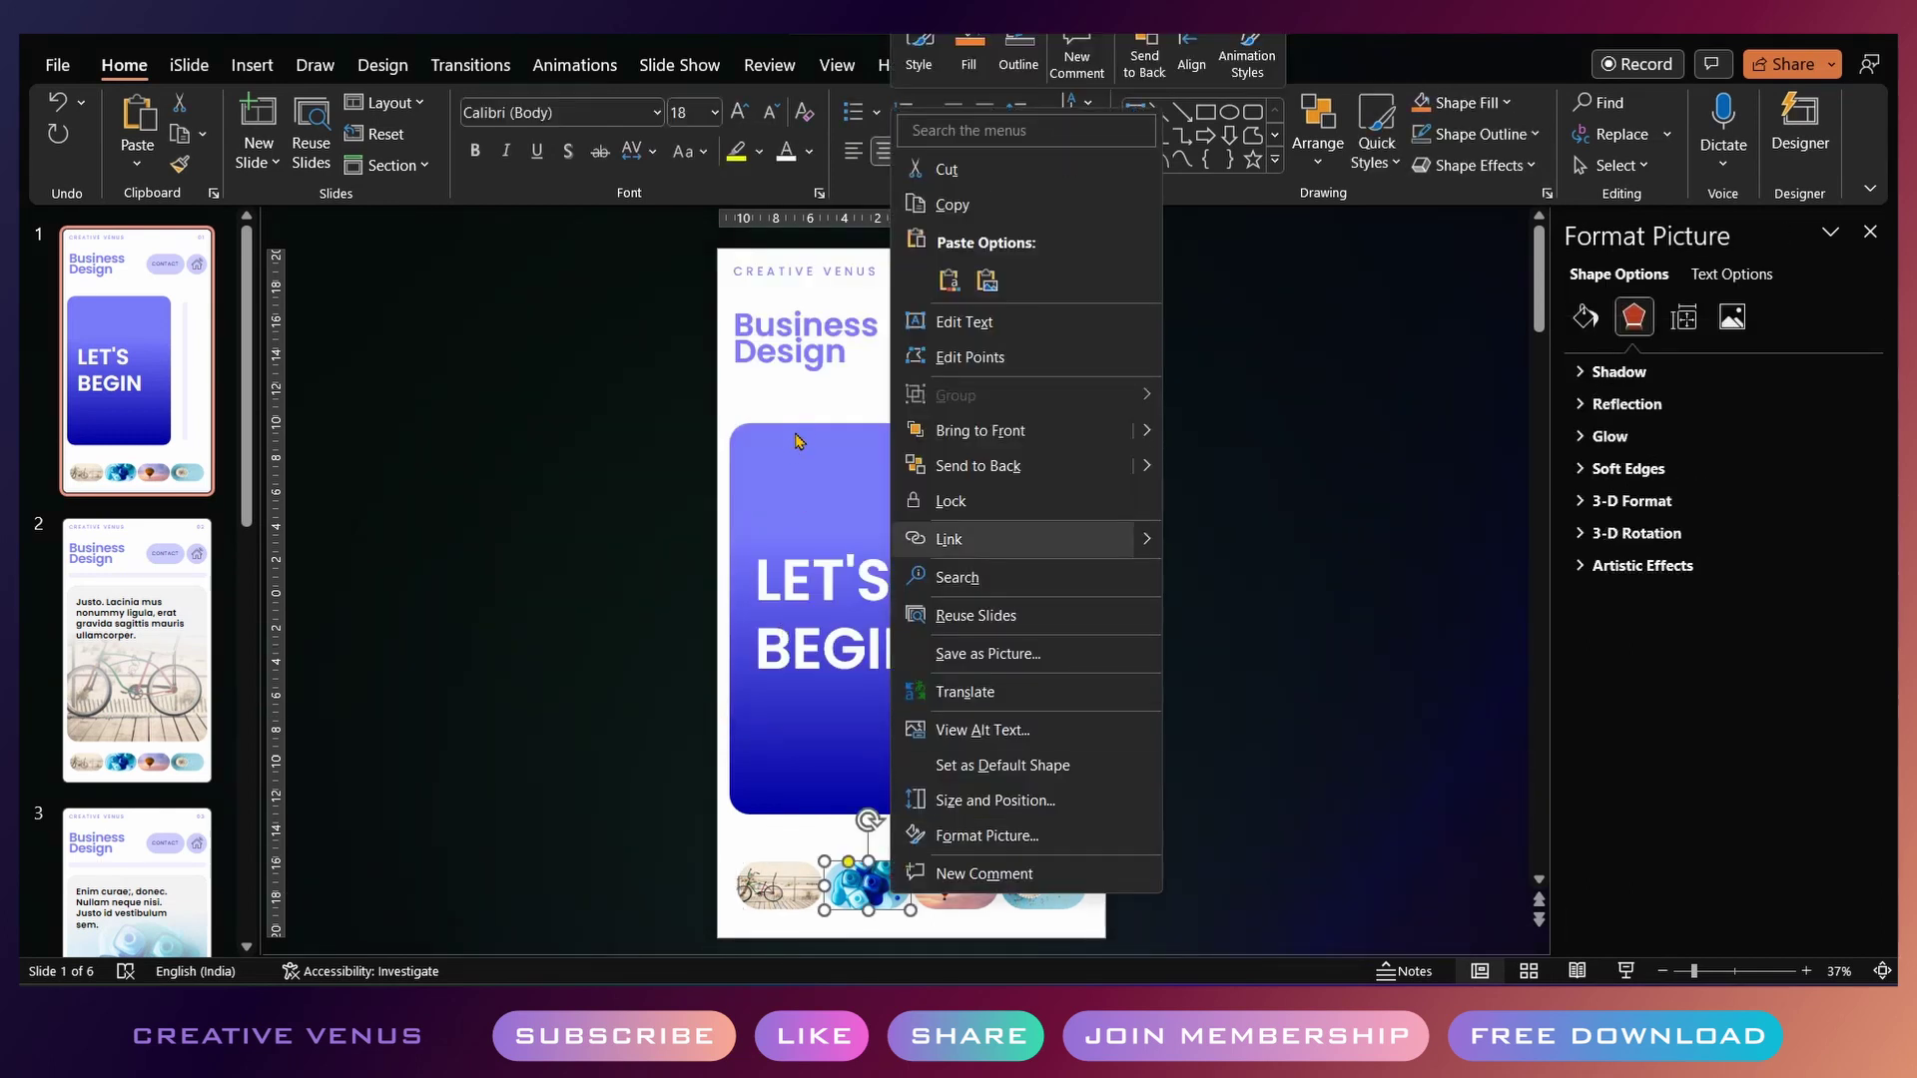
left_click(949, 539)
left_click(750, 534)
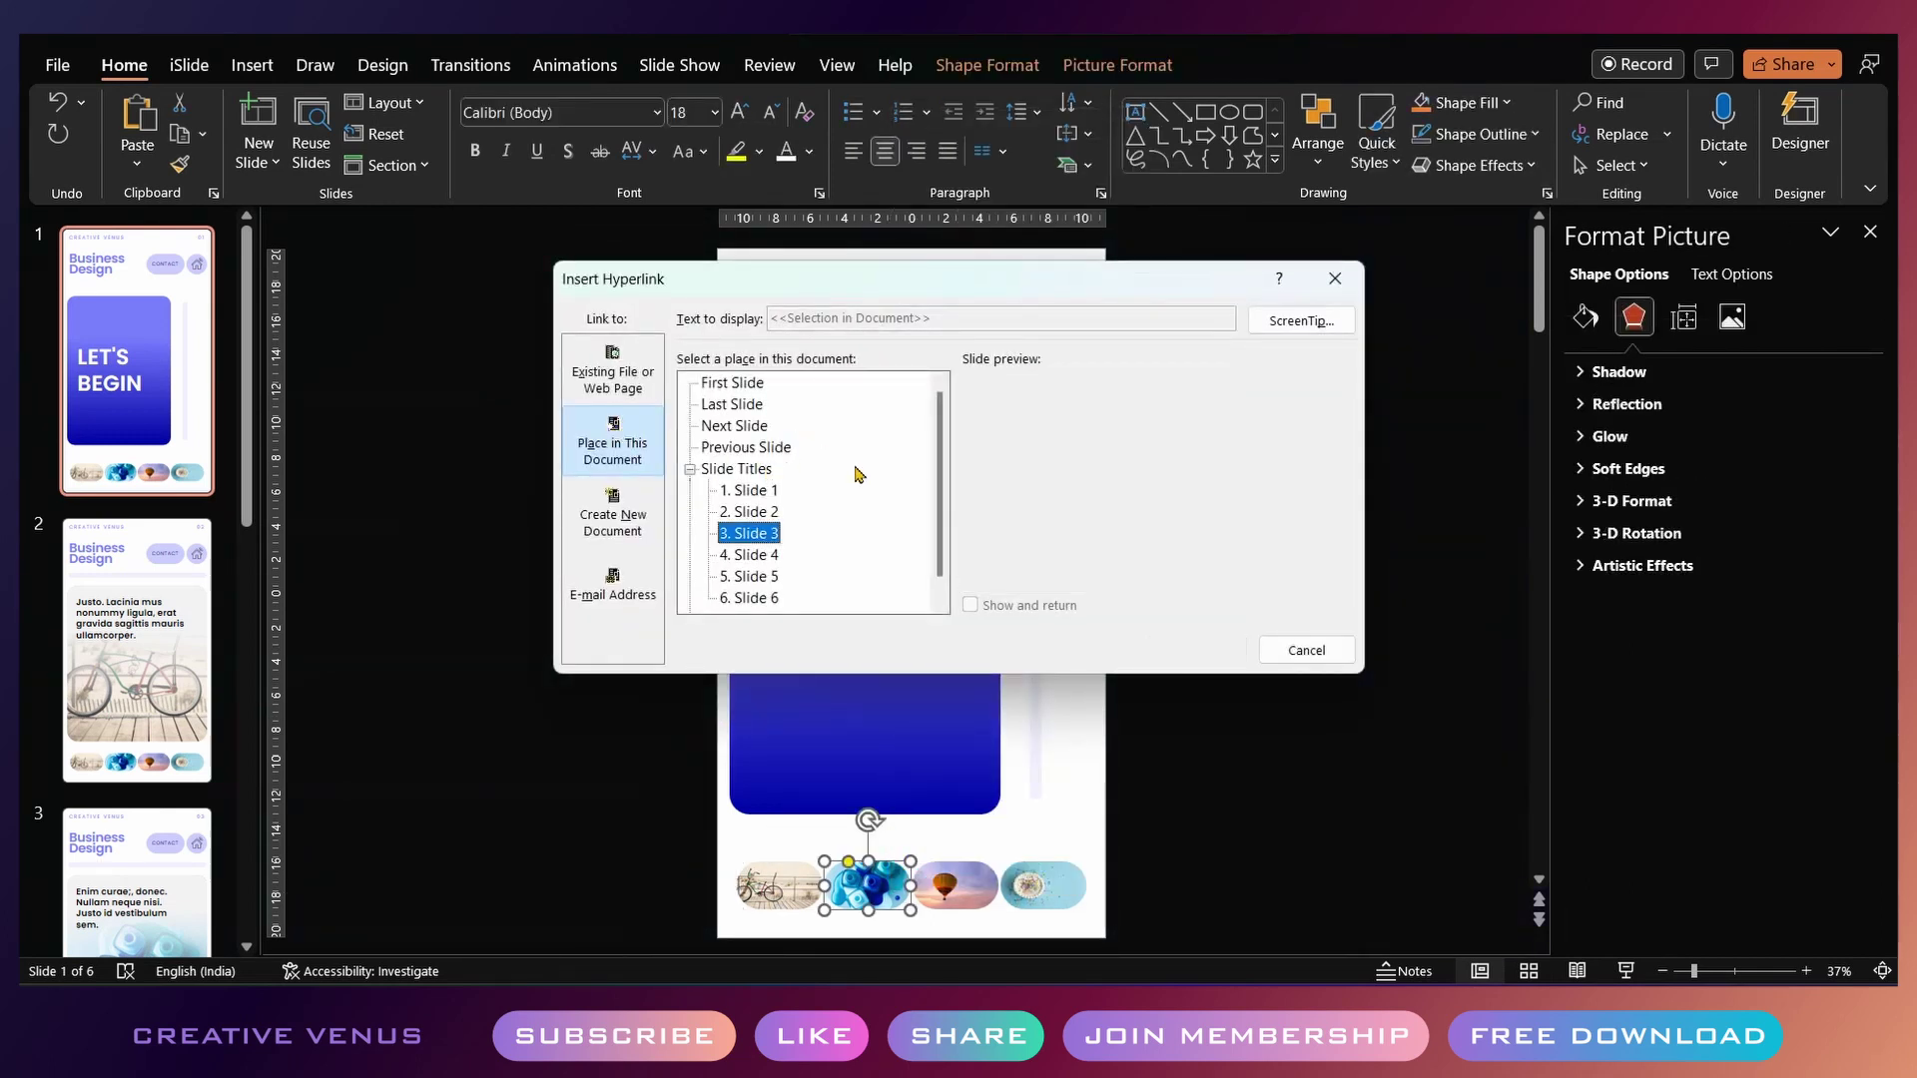
key("Return")
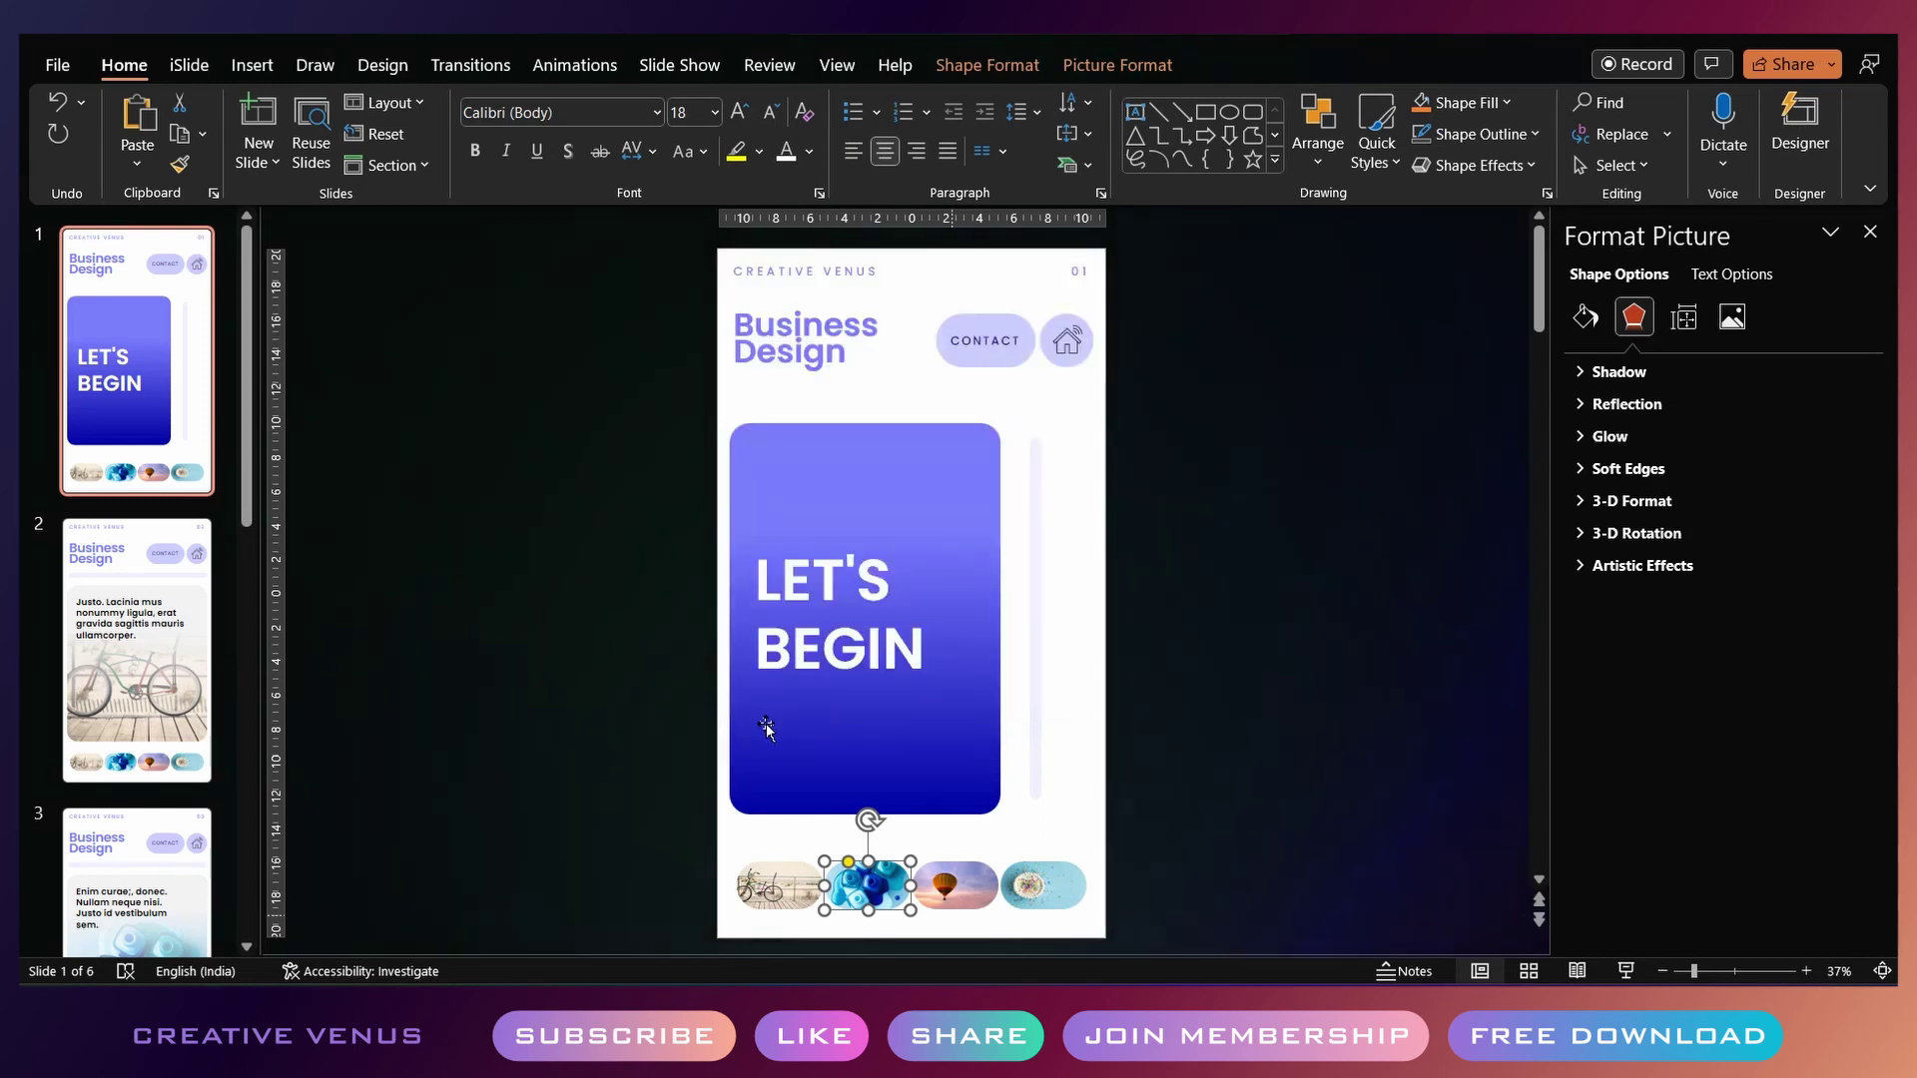
On slide 1, link the hot-air balloon picture pill to Slide 4 of this document
left_click(953, 890)
right_click(953, 890)
left_click(1051, 544)
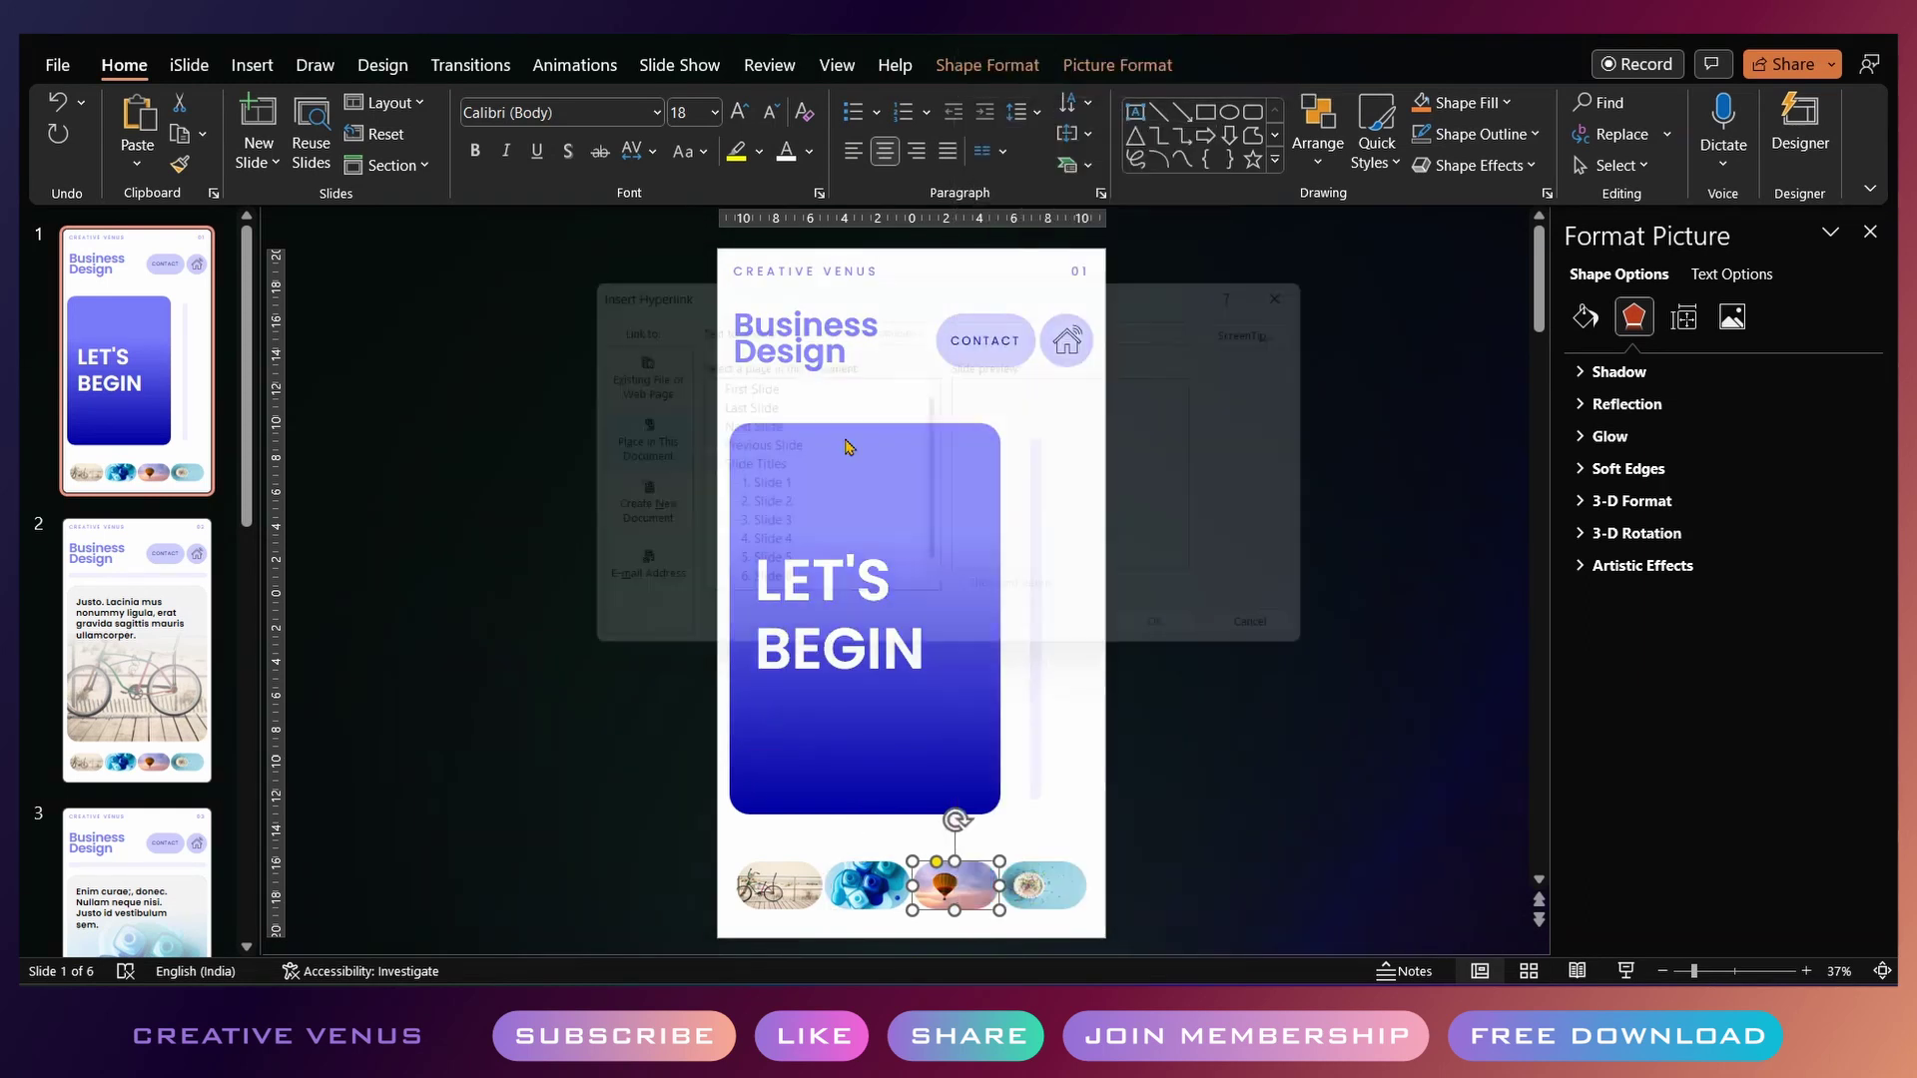
left_click(751, 555)
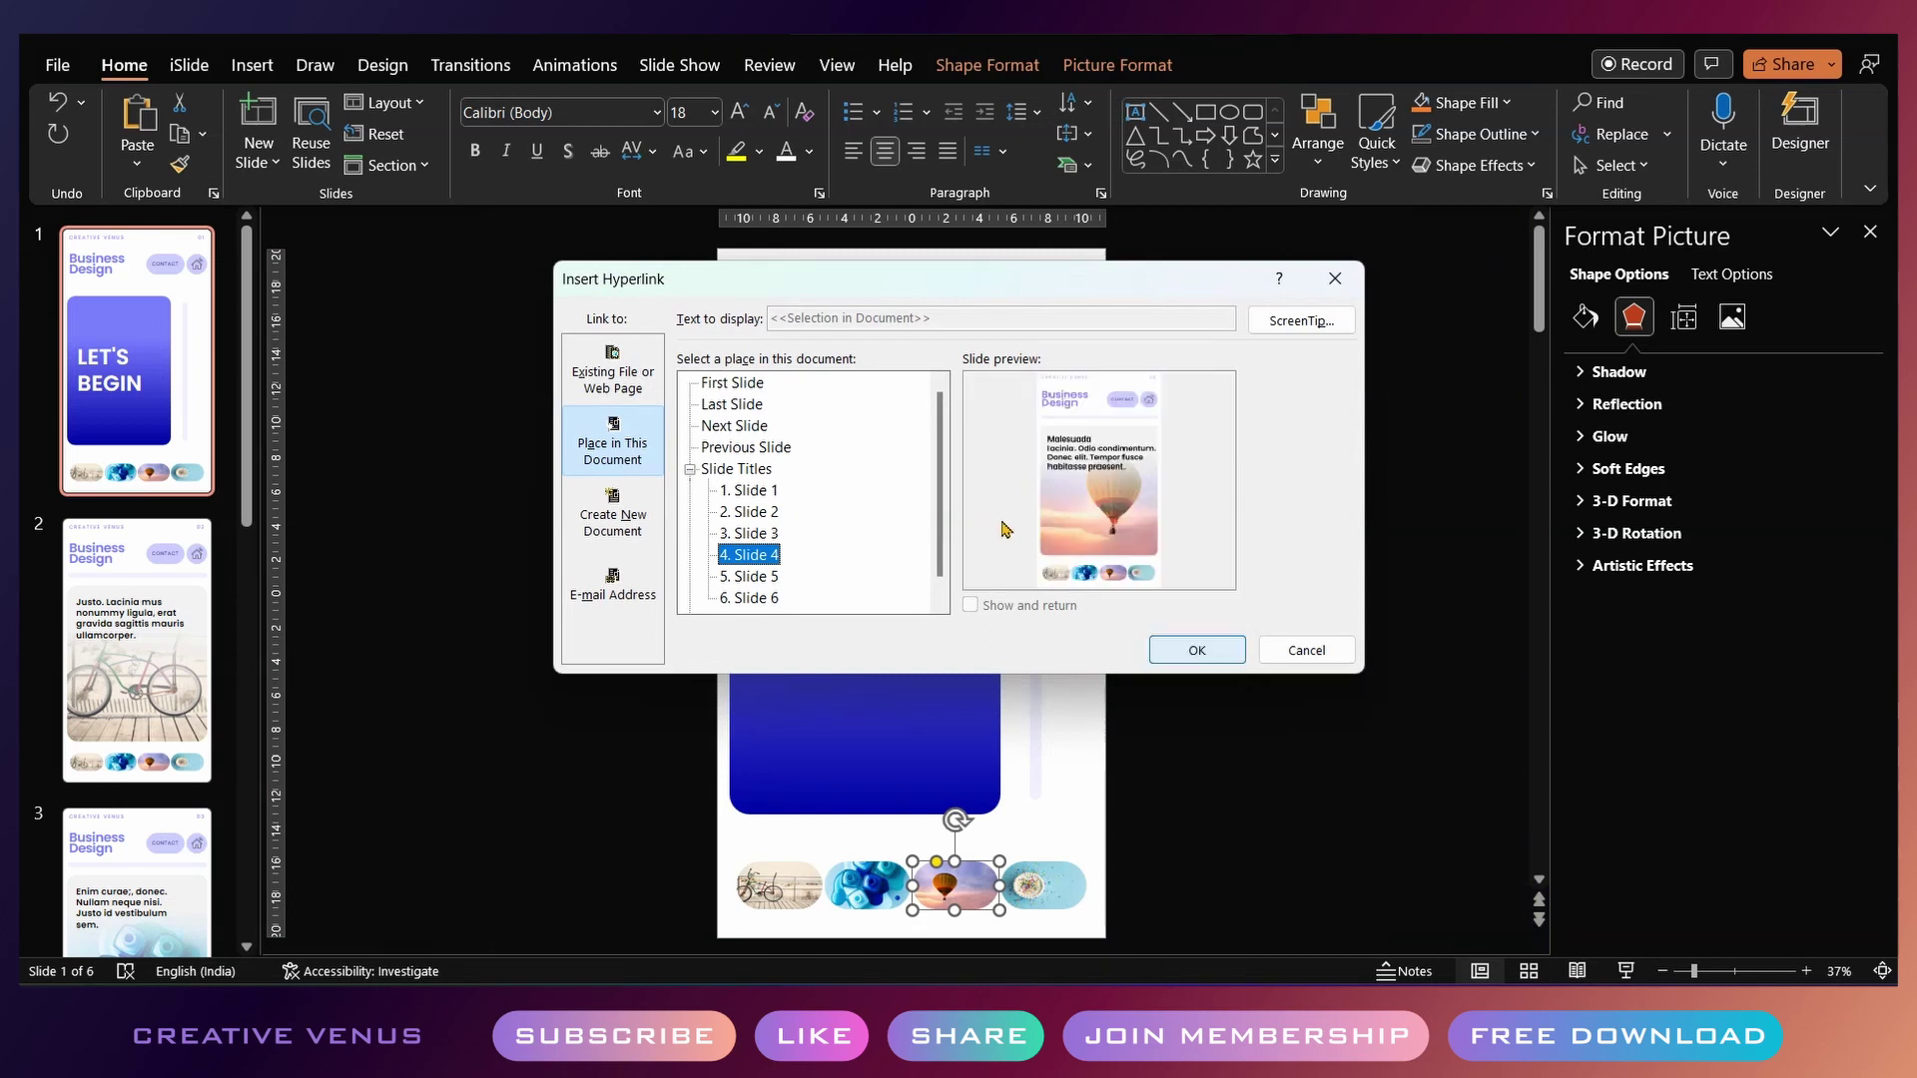
key("Return")
On slide 1, link the cake picture pill to Slide 5 of this document
key("Tab")
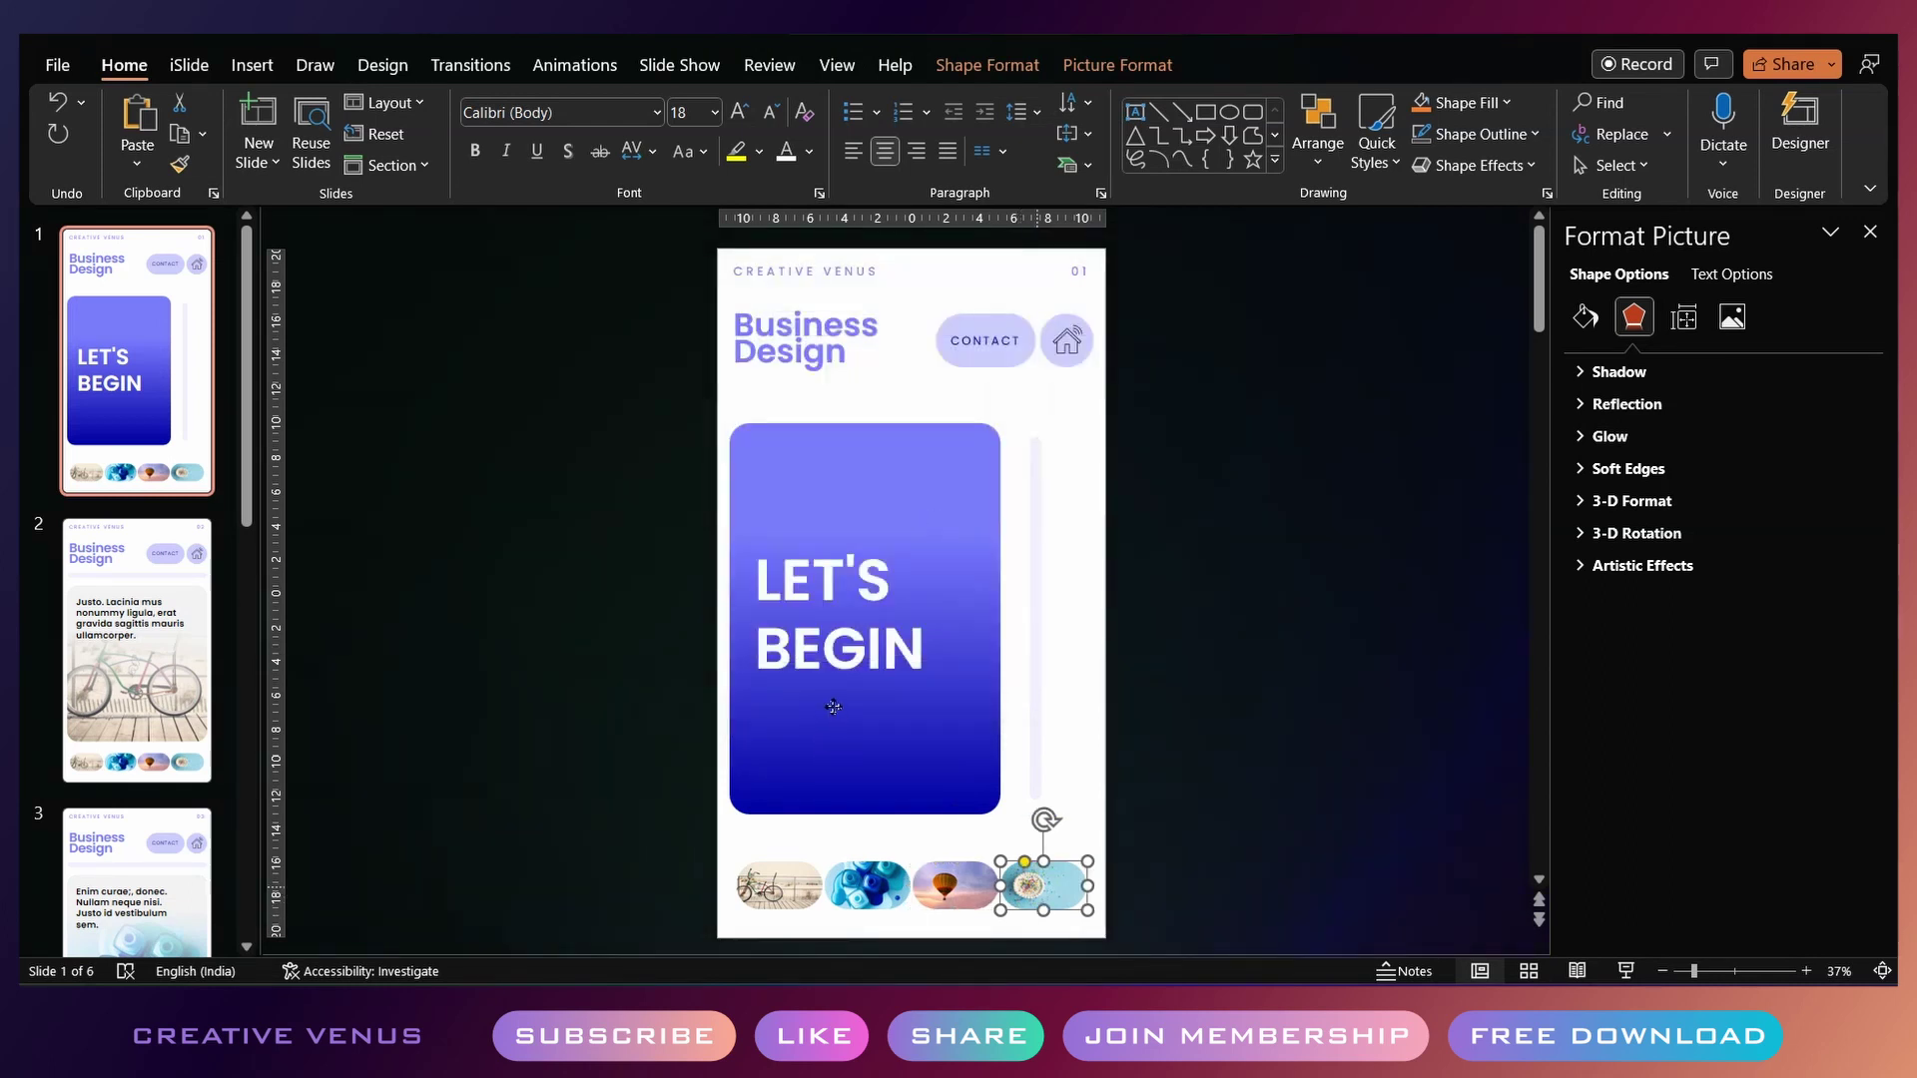
right_click(1042, 885)
left_click(1139, 533)
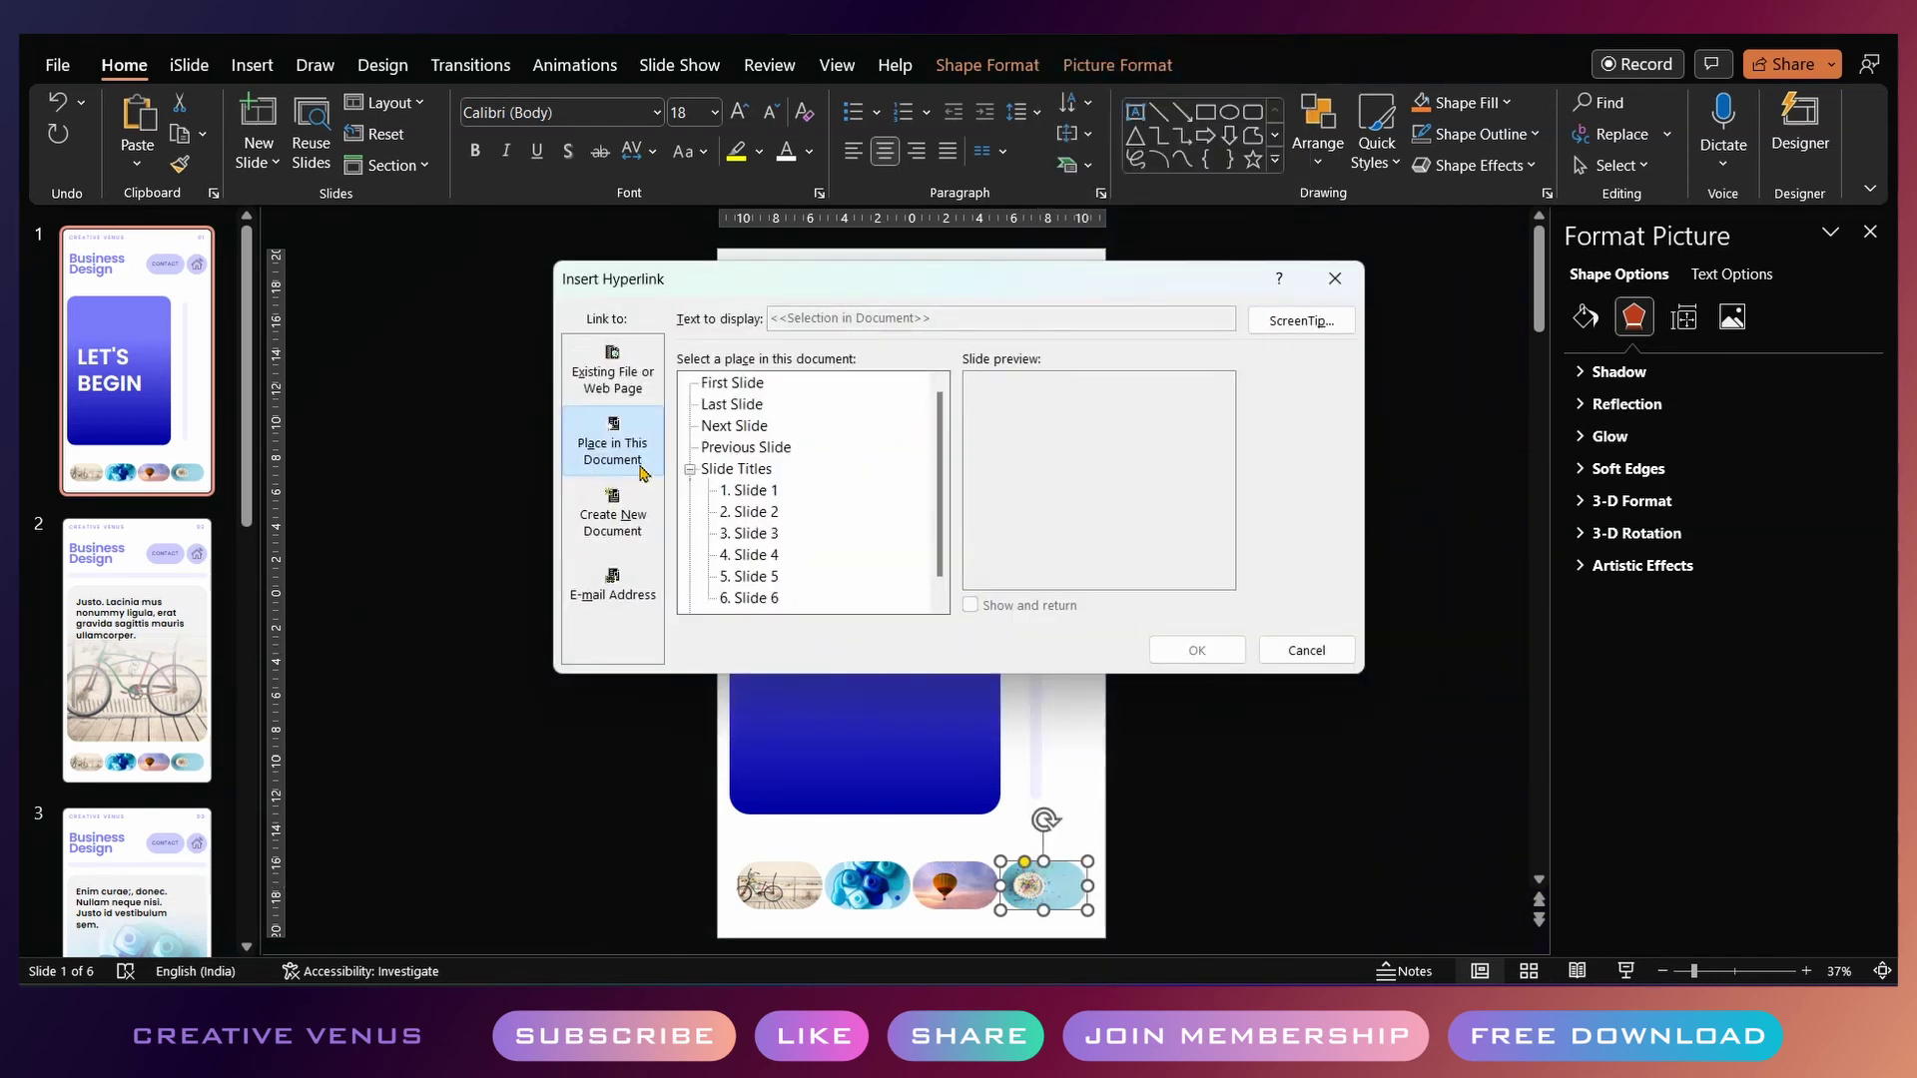
left_click(749, 576)
key("Return")
left_click(623, 715)
Replace the four picture pills on slide 3 with the linked pills copied from slide 1
left_click_drag(912, 846, 625, 953)
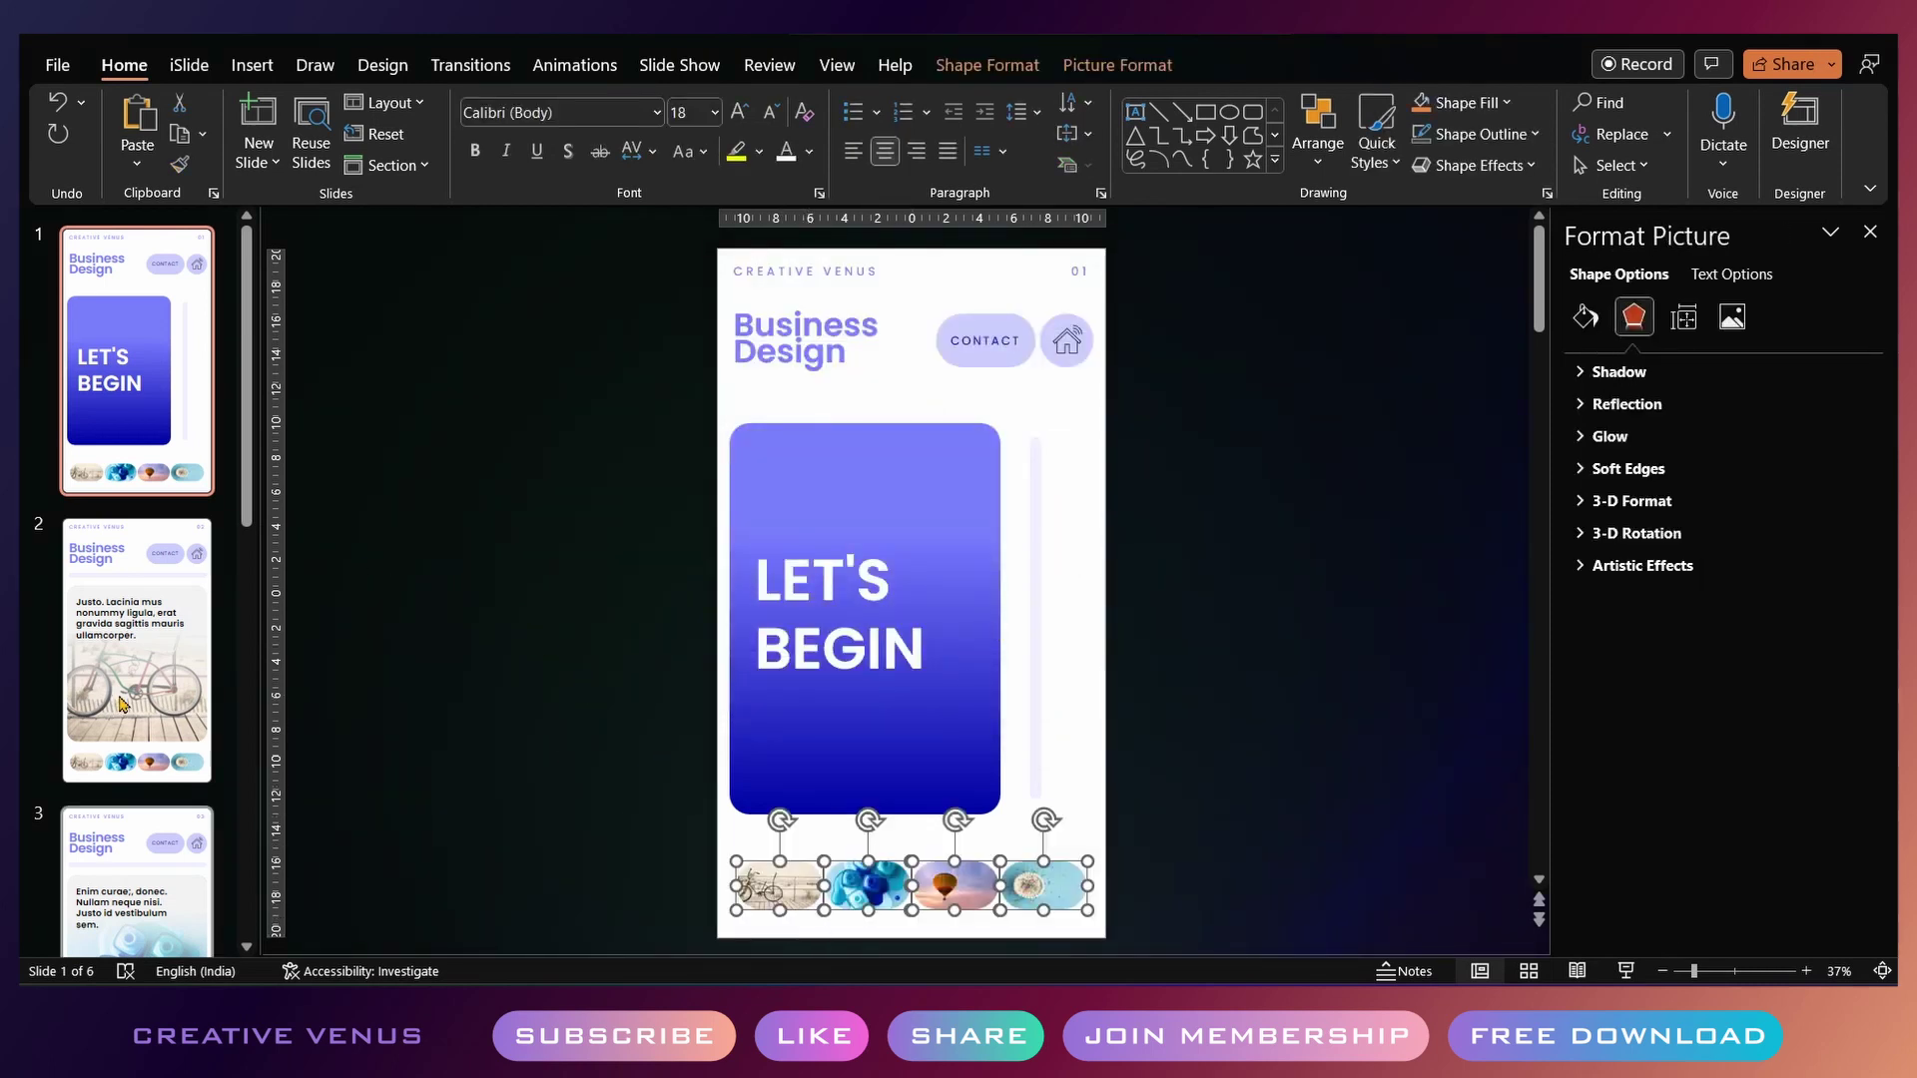
left_click(132, 865)
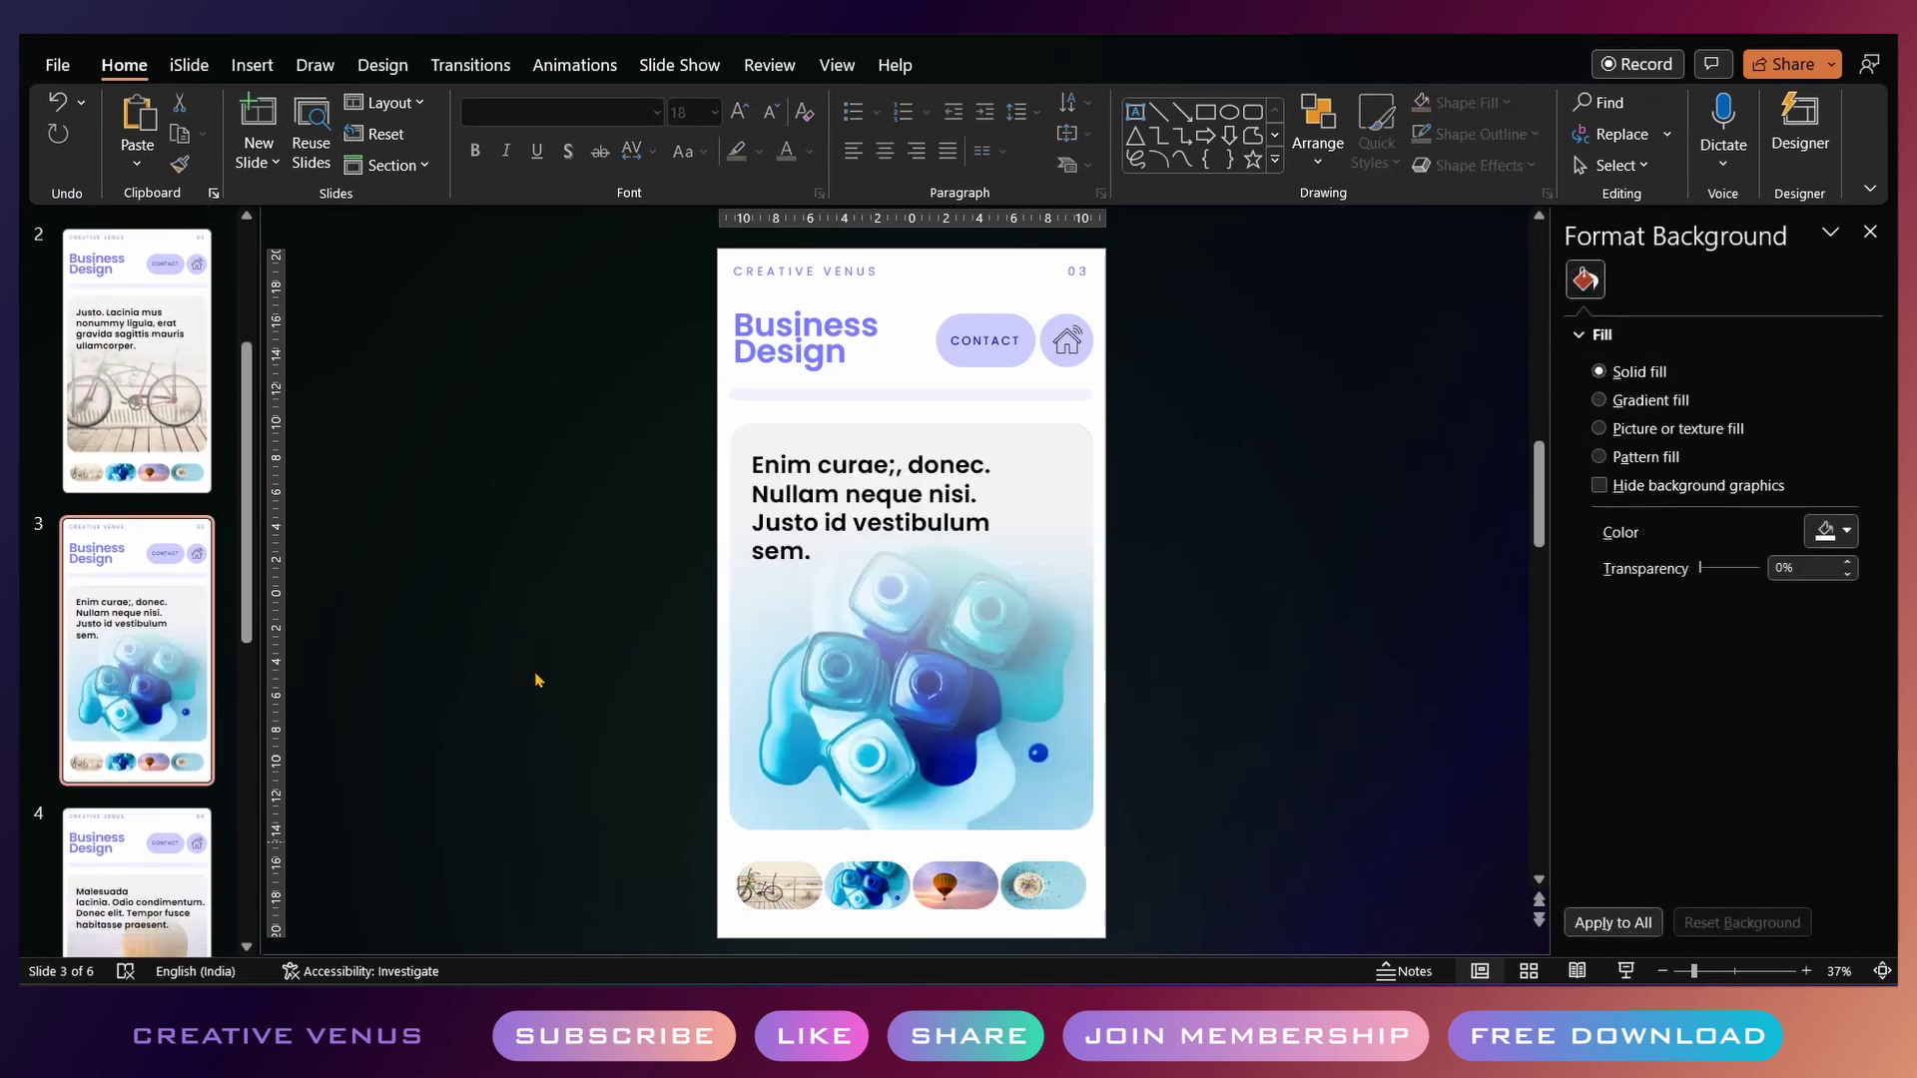
left_click_drag(643, 818, 1256, 933)
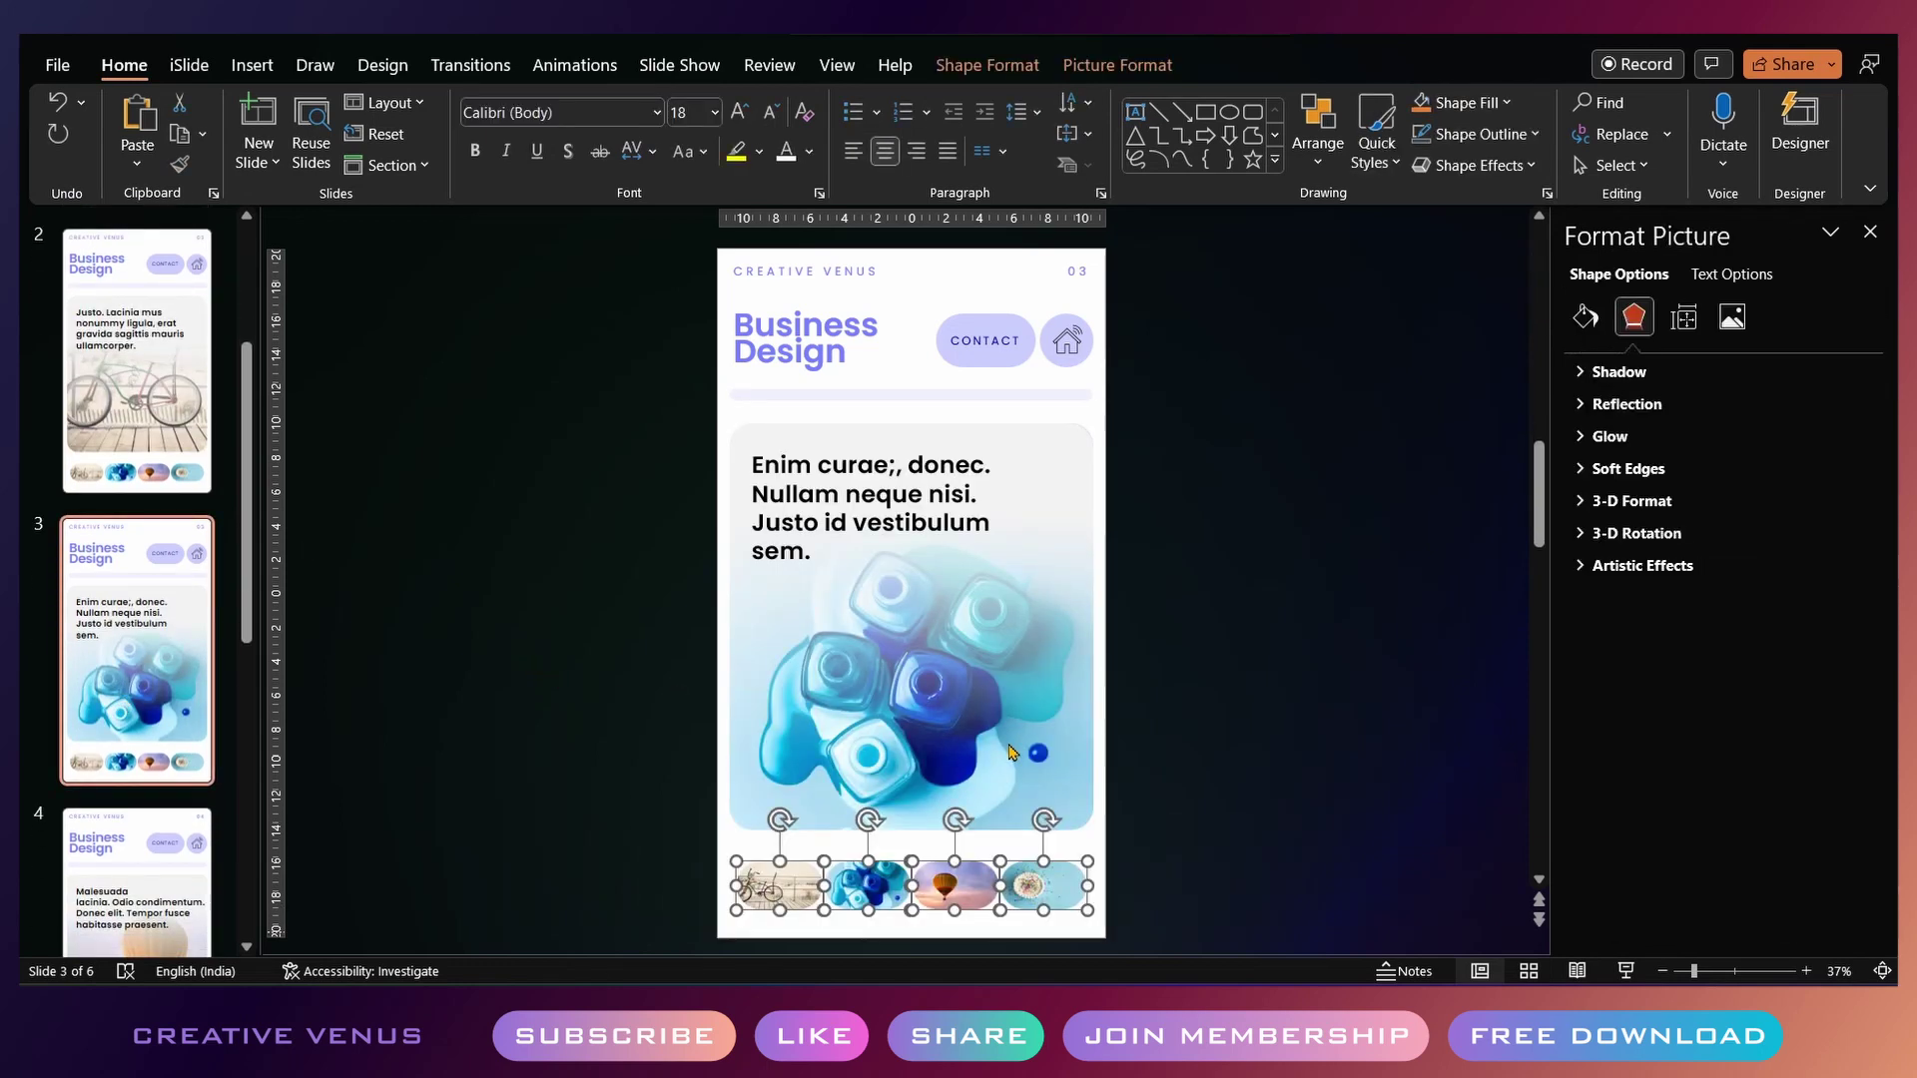
key("Delete")
key("ctrl+v")
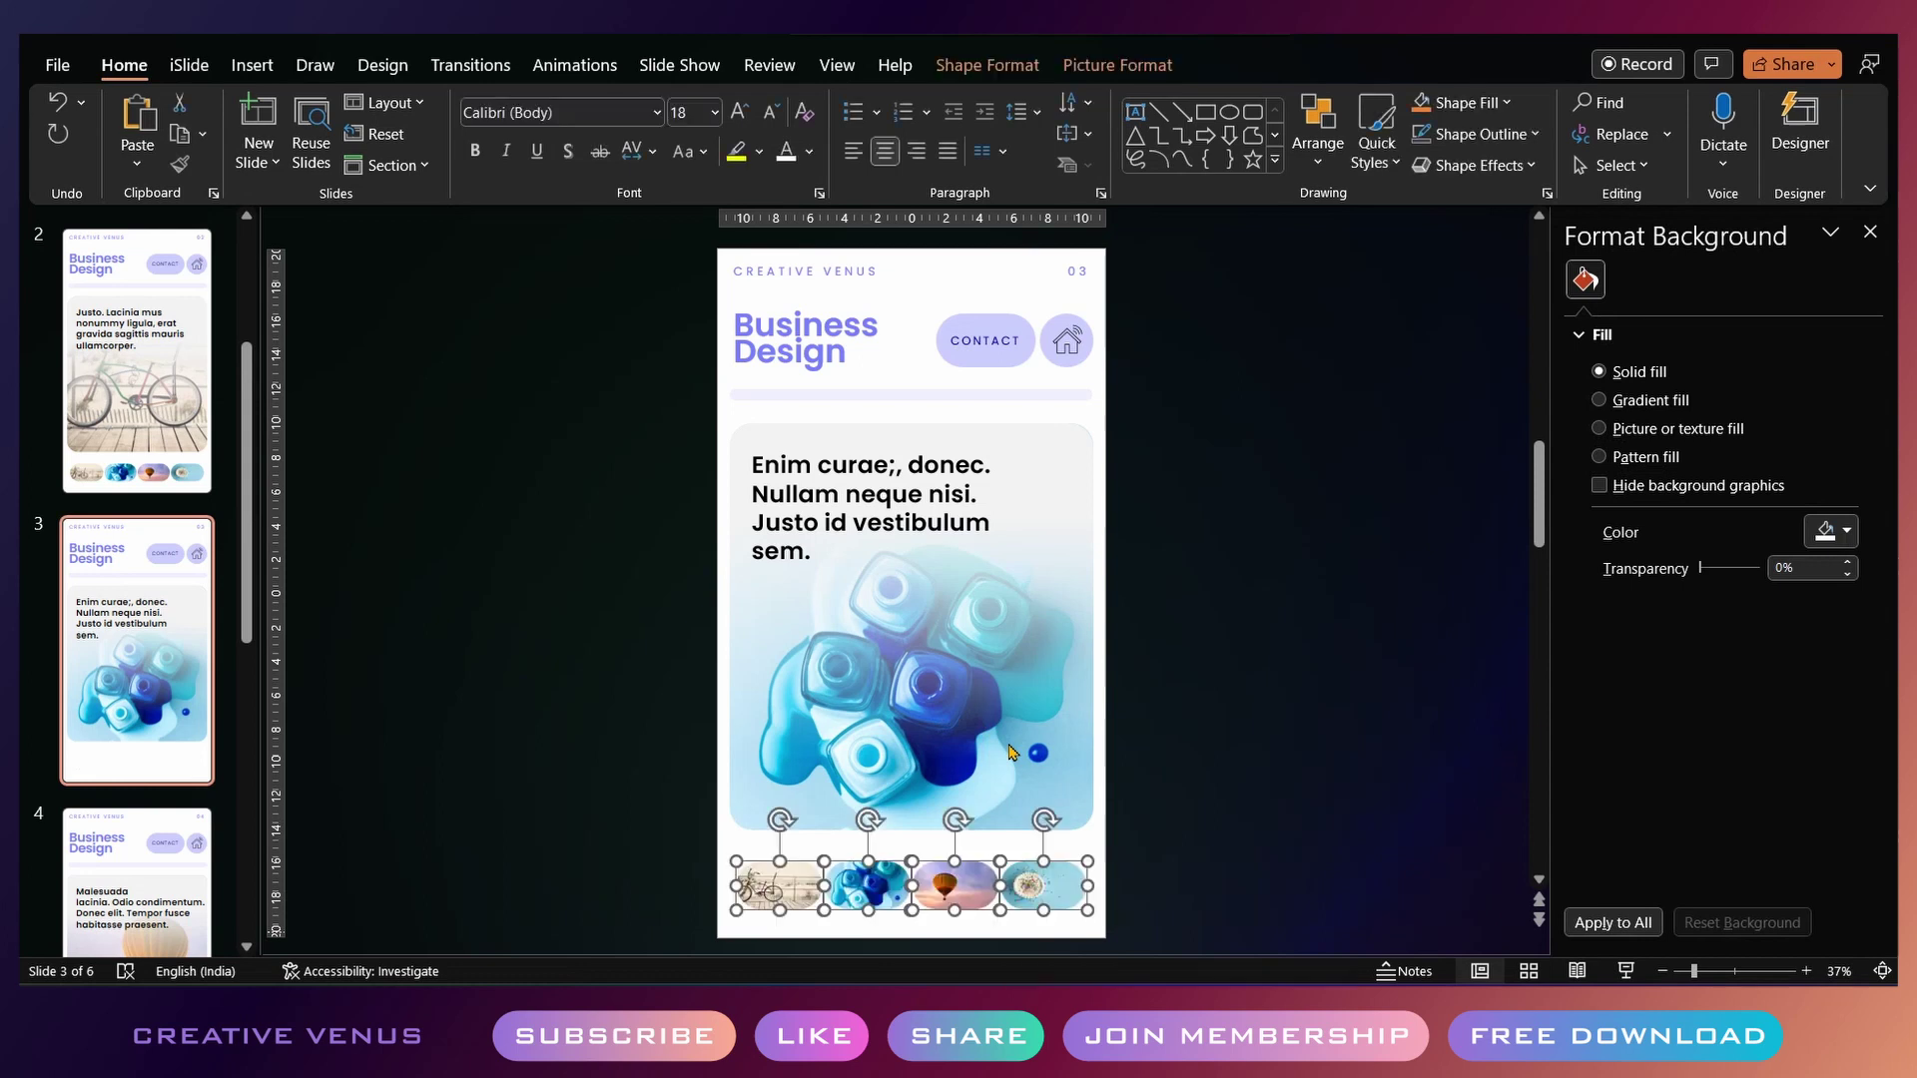
Paste the four linked picture pills at the foot of the SUBSCRIBE slide
left_click(473, 631)
key("ctrl+v")
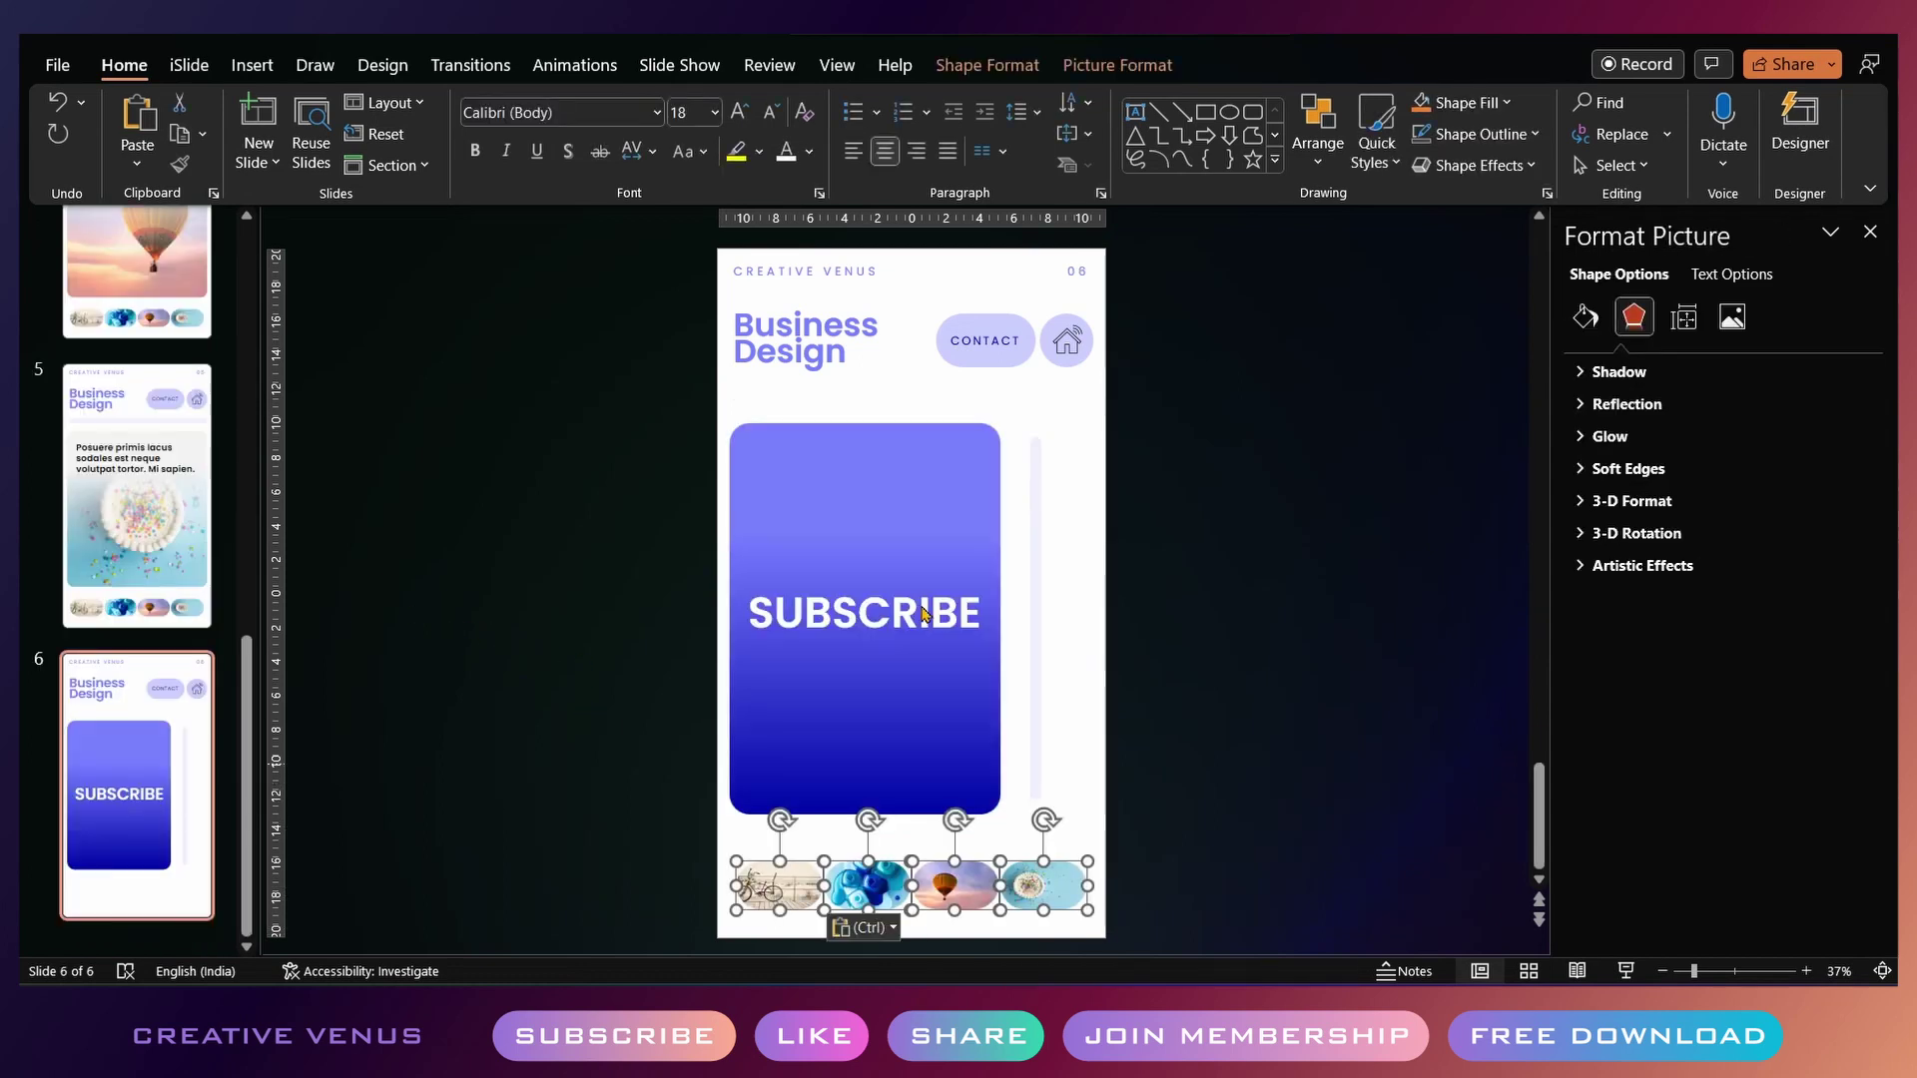
key("Escape")
Duplicate the pale bar under the slide 2 title, recolor the copy solid purple, and shorten it to about a quarter over the original's start
left_click(885, 394)
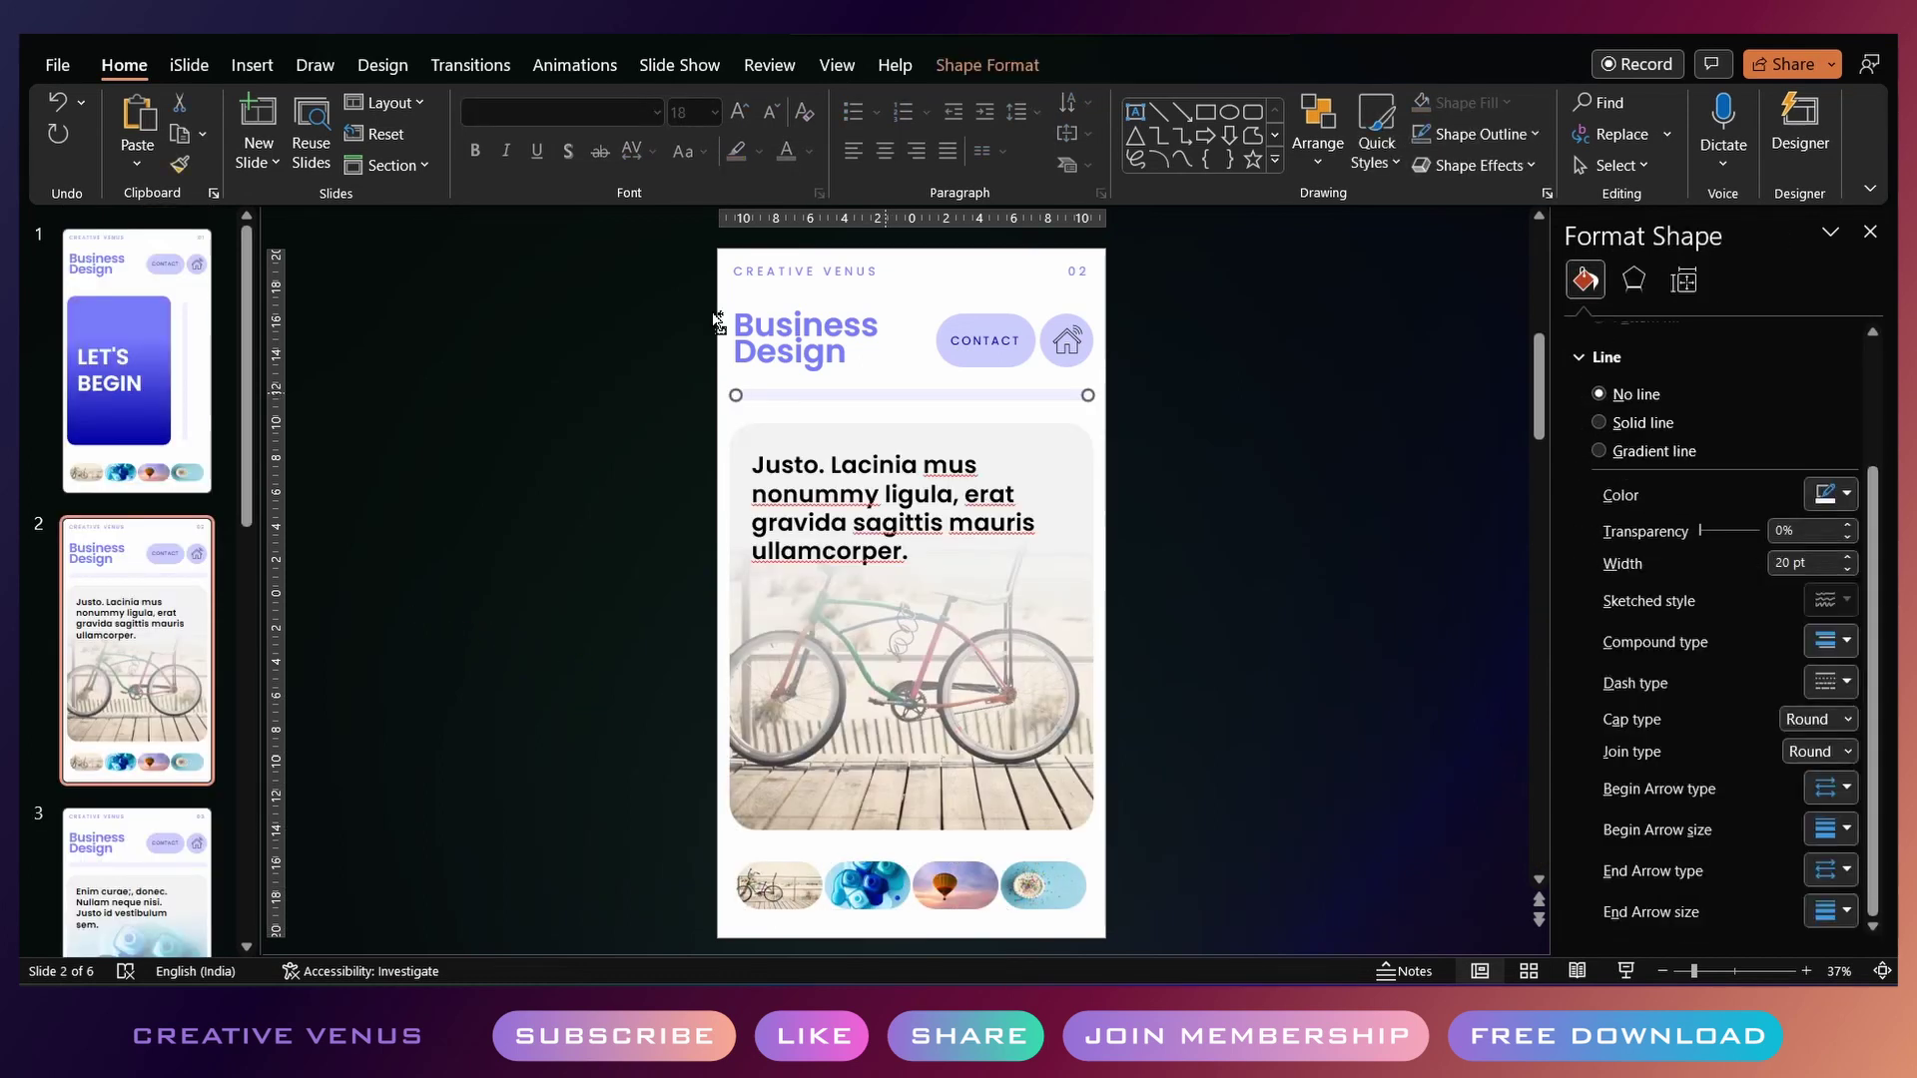
key("ctrl+v")
left_click(1834, 495)
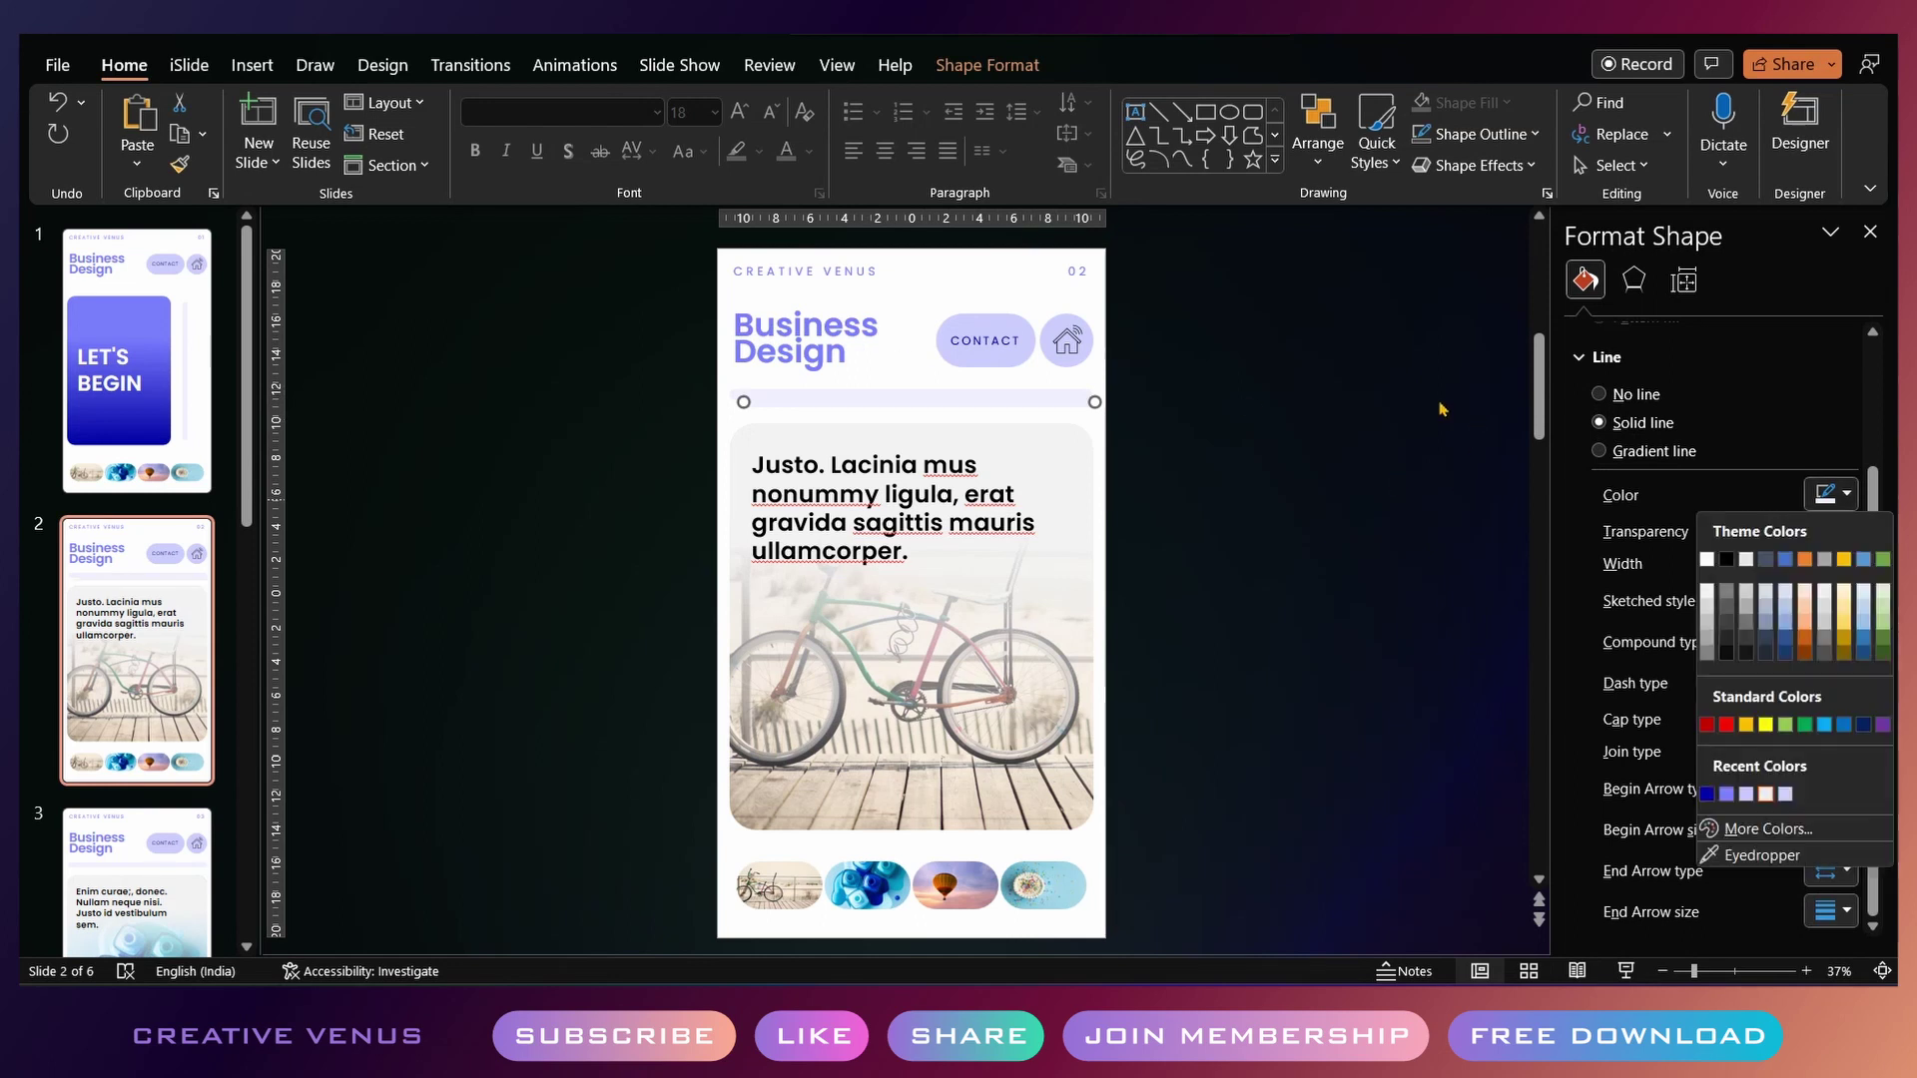
key("Return")
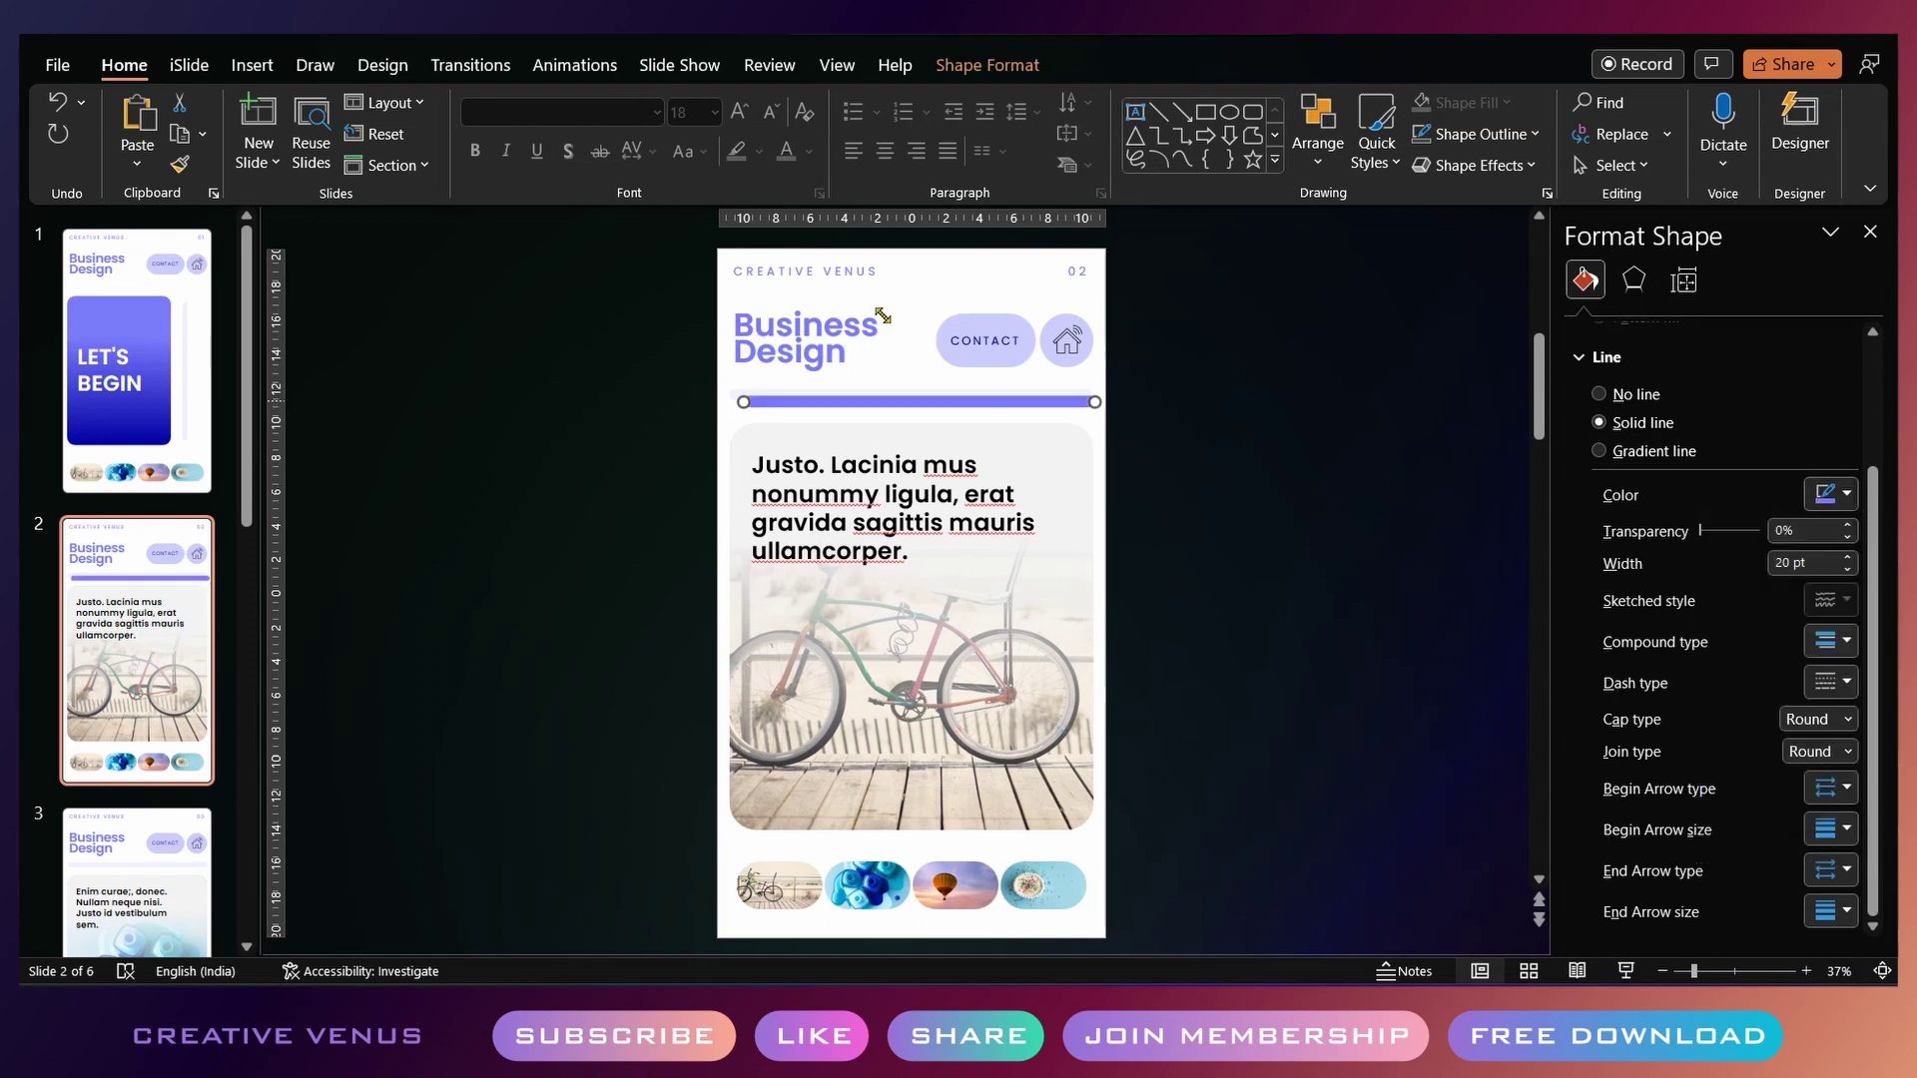
left_click_drag(1094, 402, 777, 395)
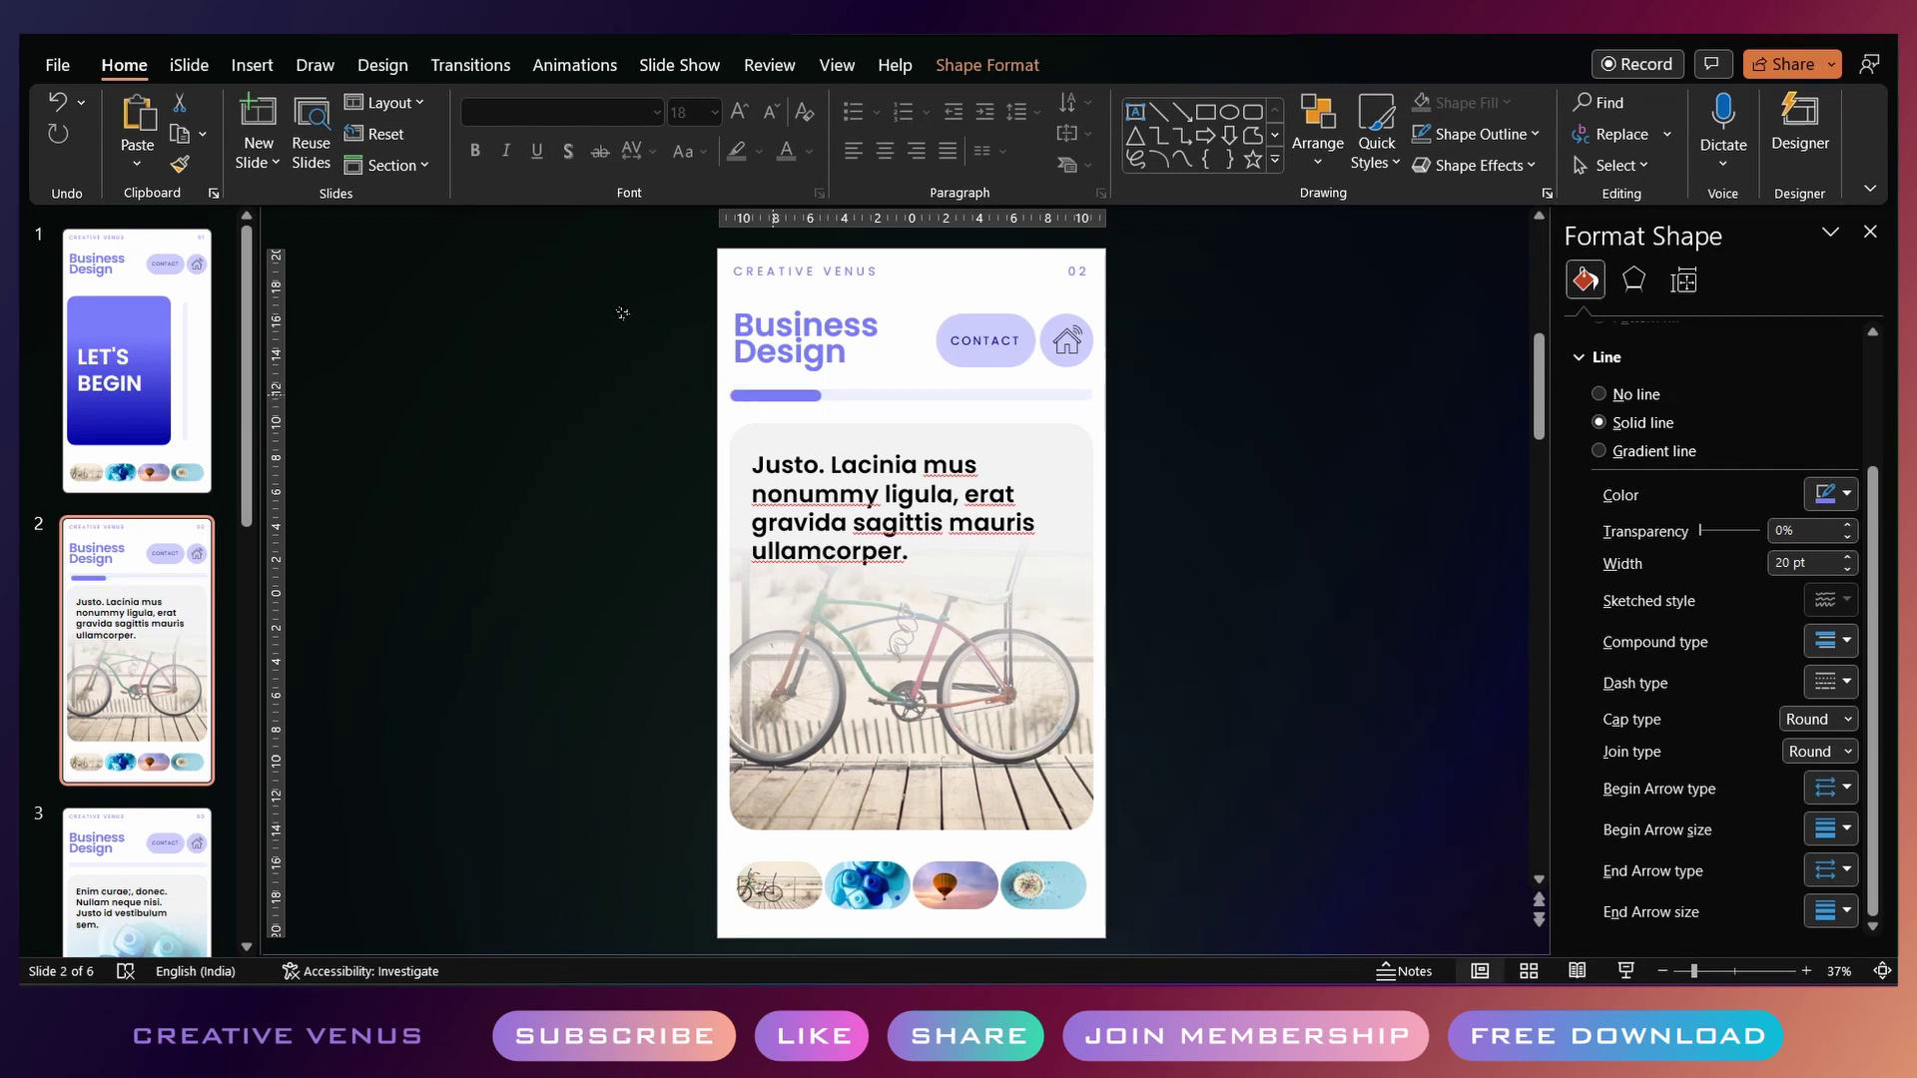
Paste the purple bar over the pale bar on slides 3 and 4, stretching it to about half and about three quarters of its width
key("Page_Down")
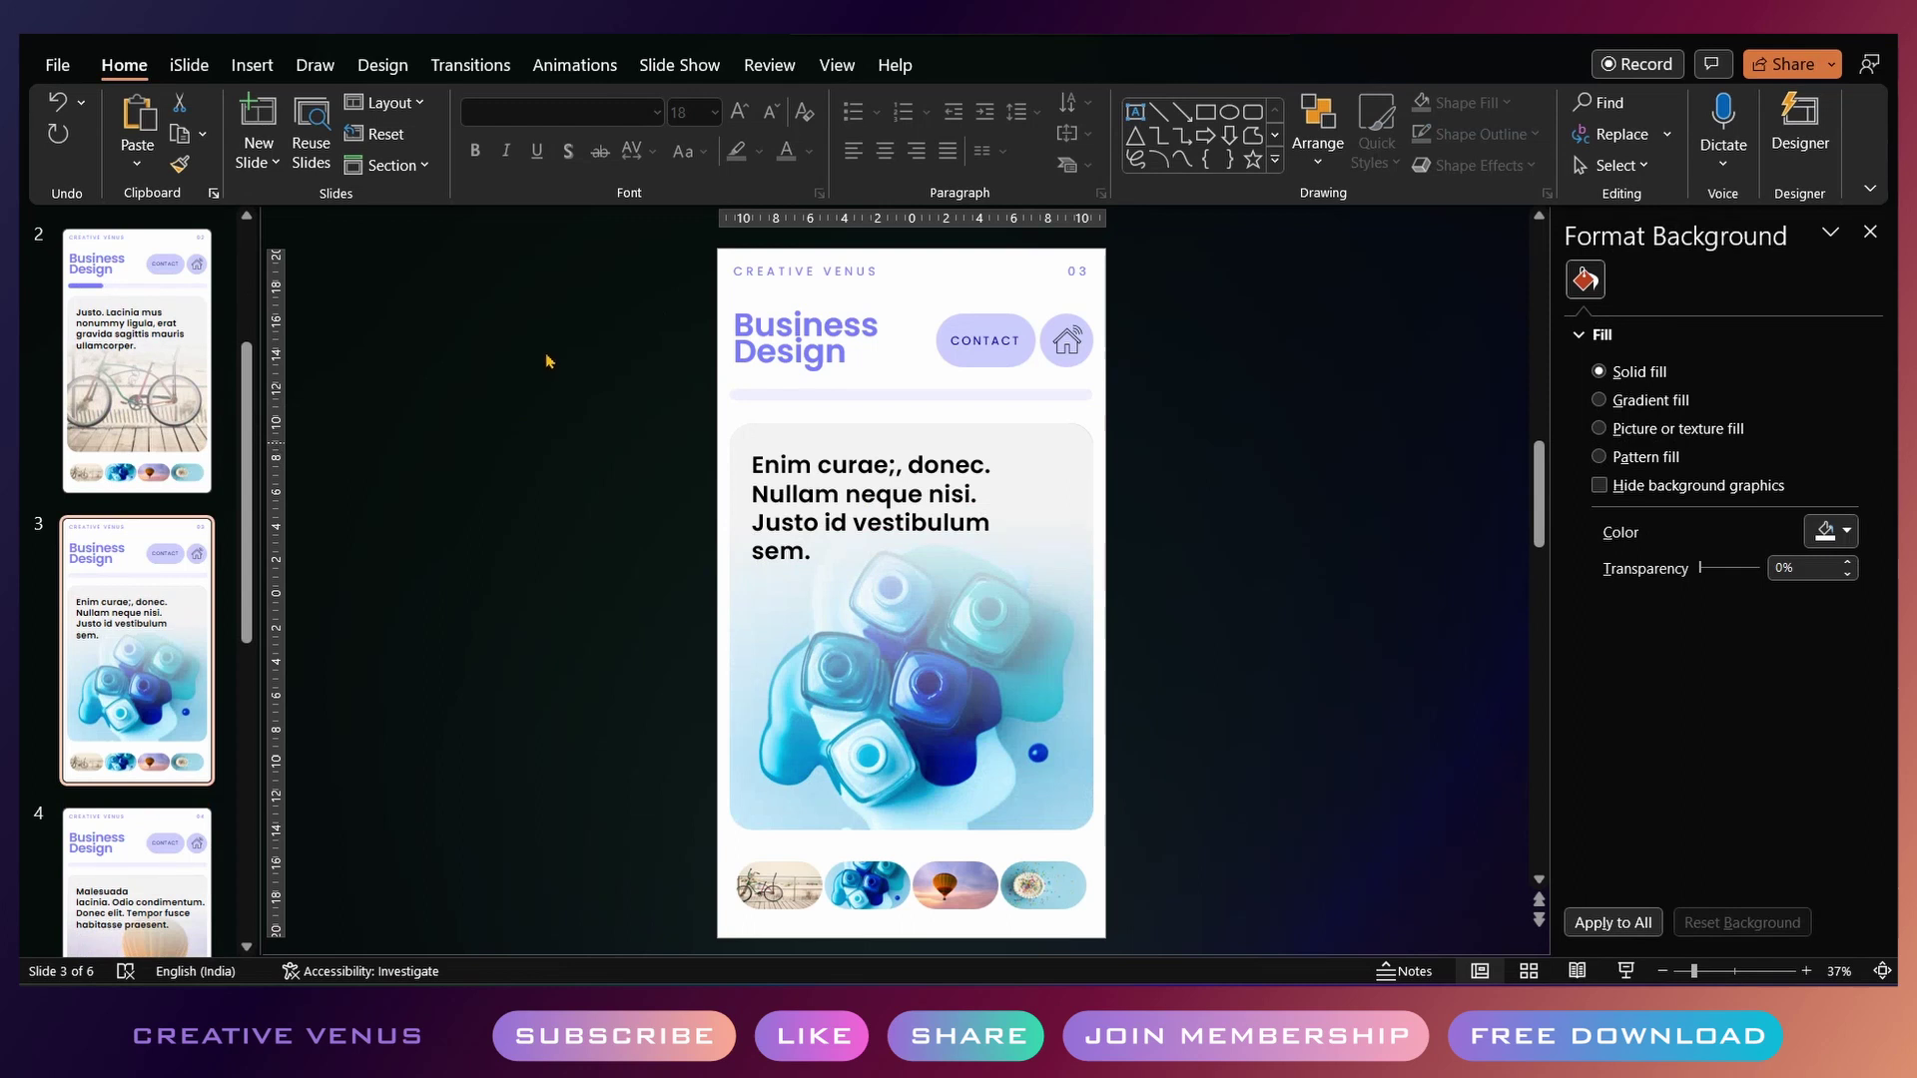
key("Tab")
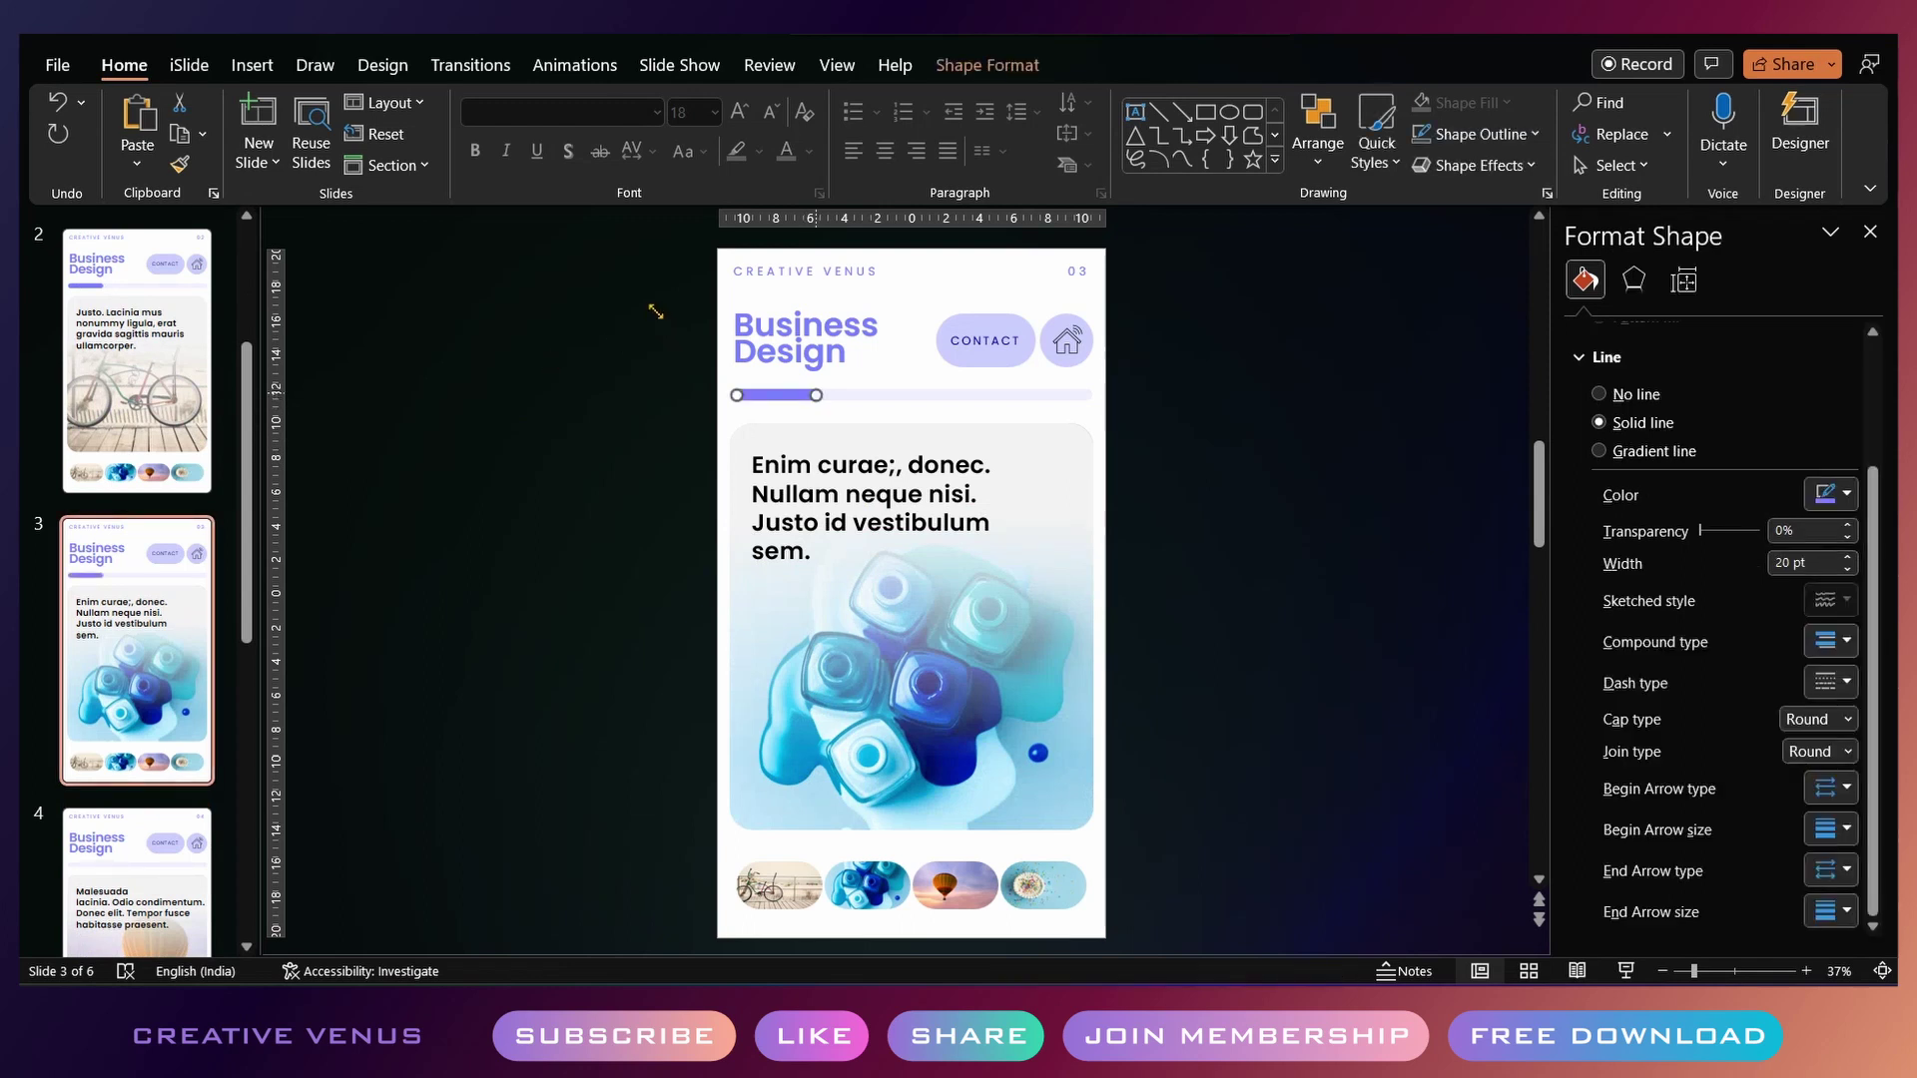
left_click_drag(816, 395, 860, 400)
key("Page_Down")
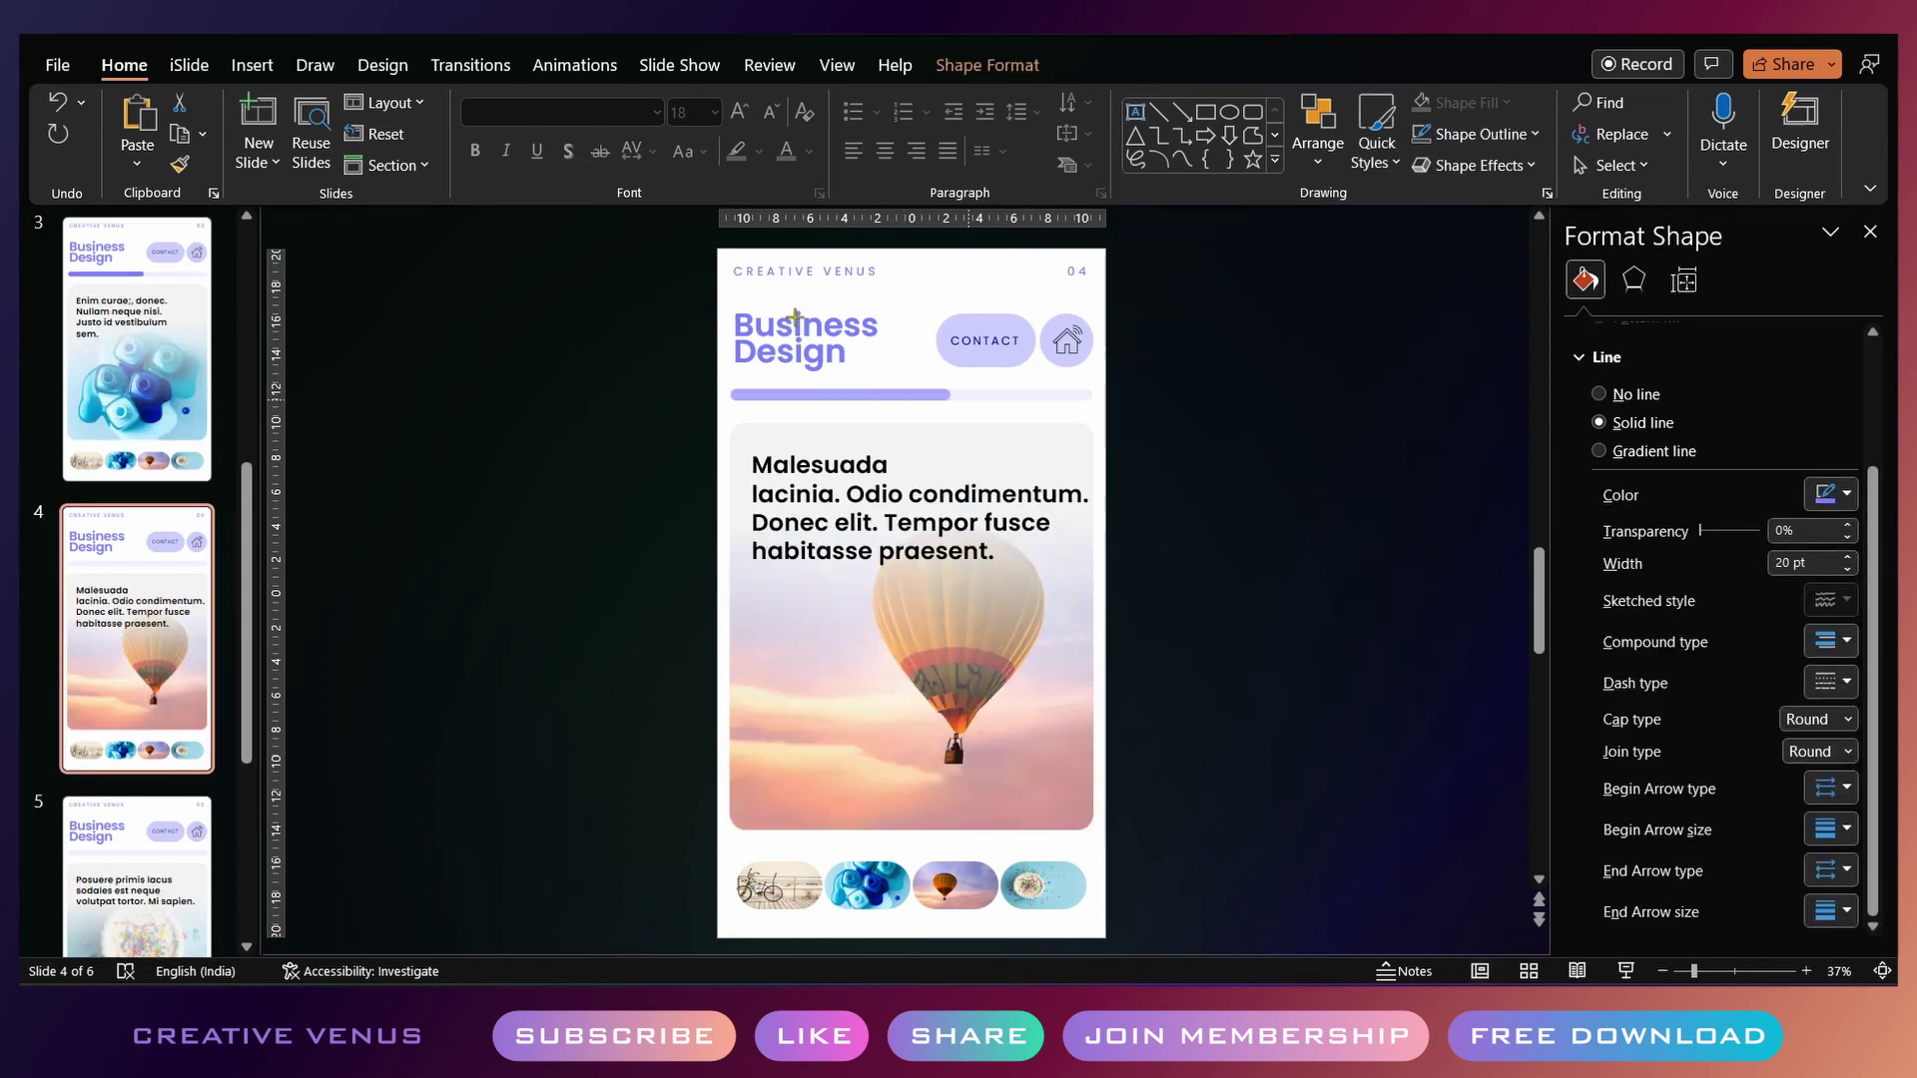
left_click_drag(999, 397, 1000, 398)
Paste the purple bar on slide 5 and stretch it across the full width of the pale bar
left_click(91, 873)
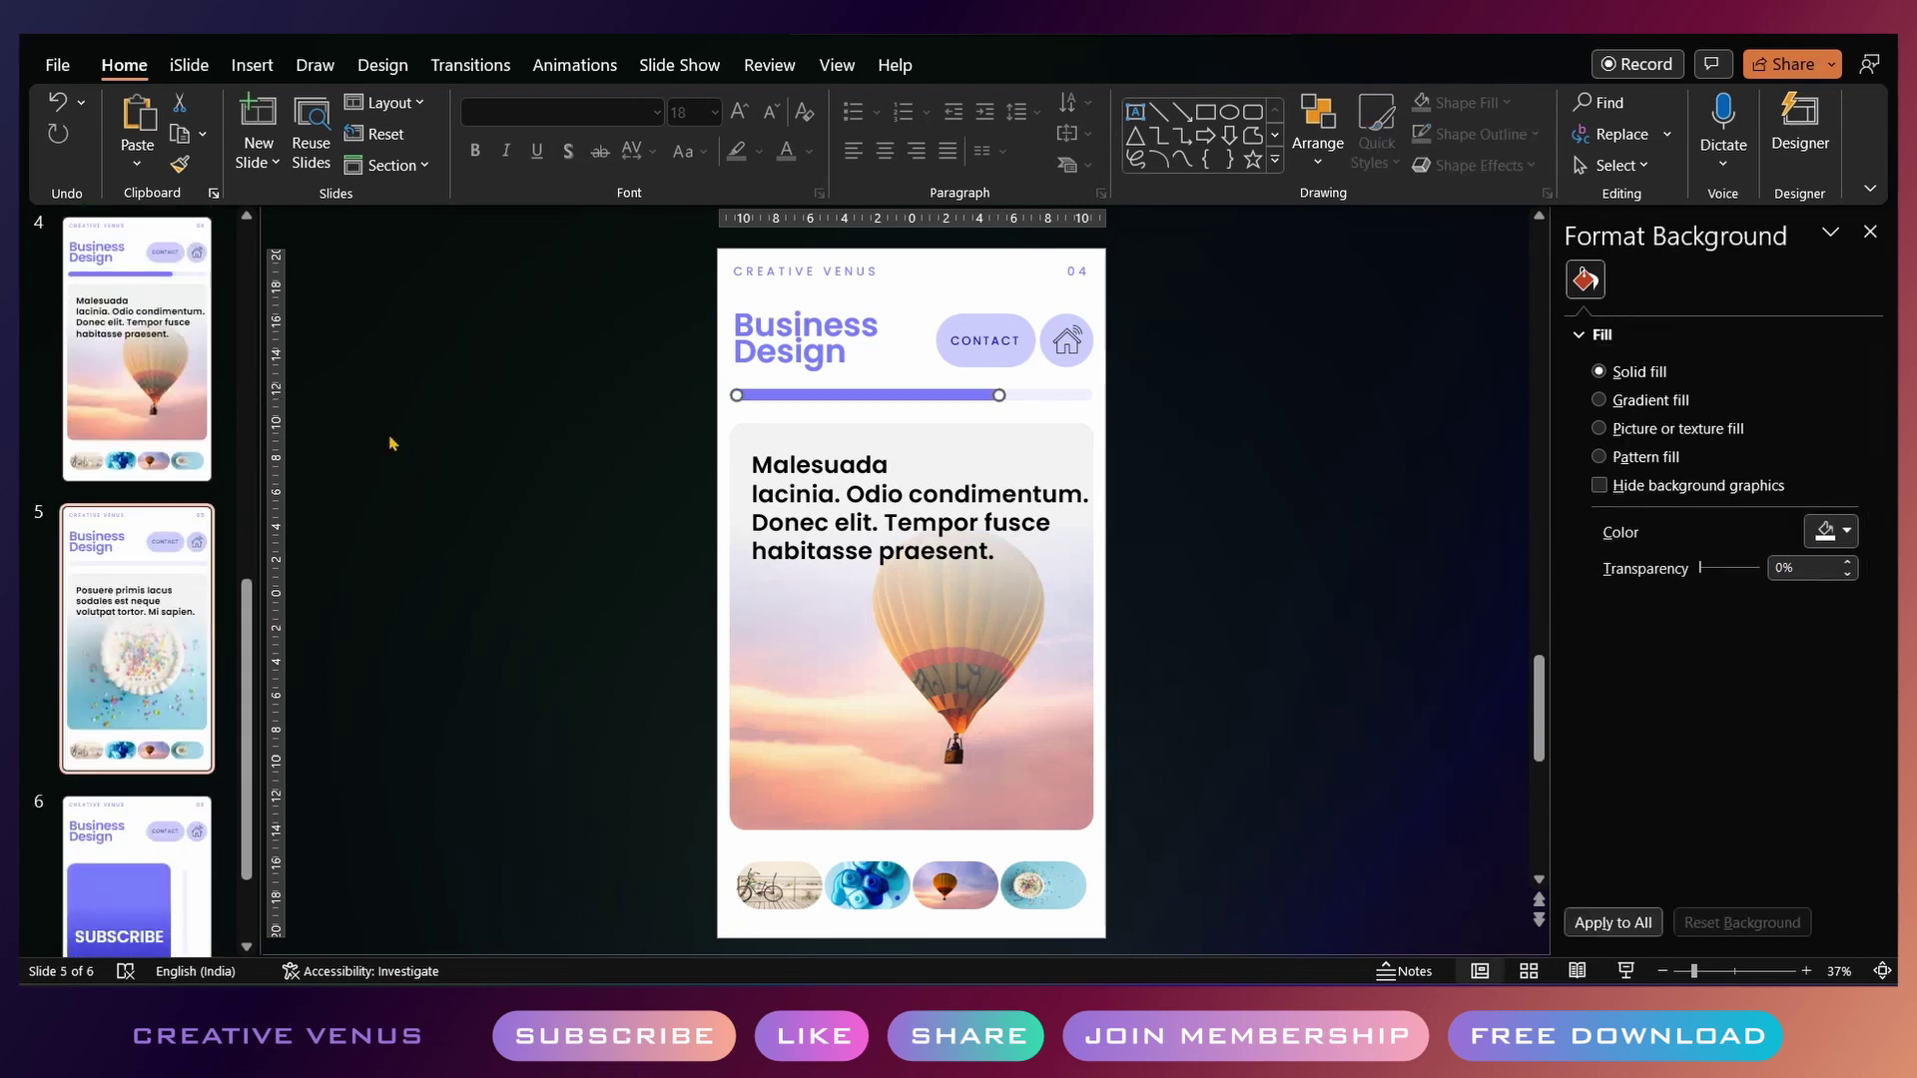
left_click(501, 383)
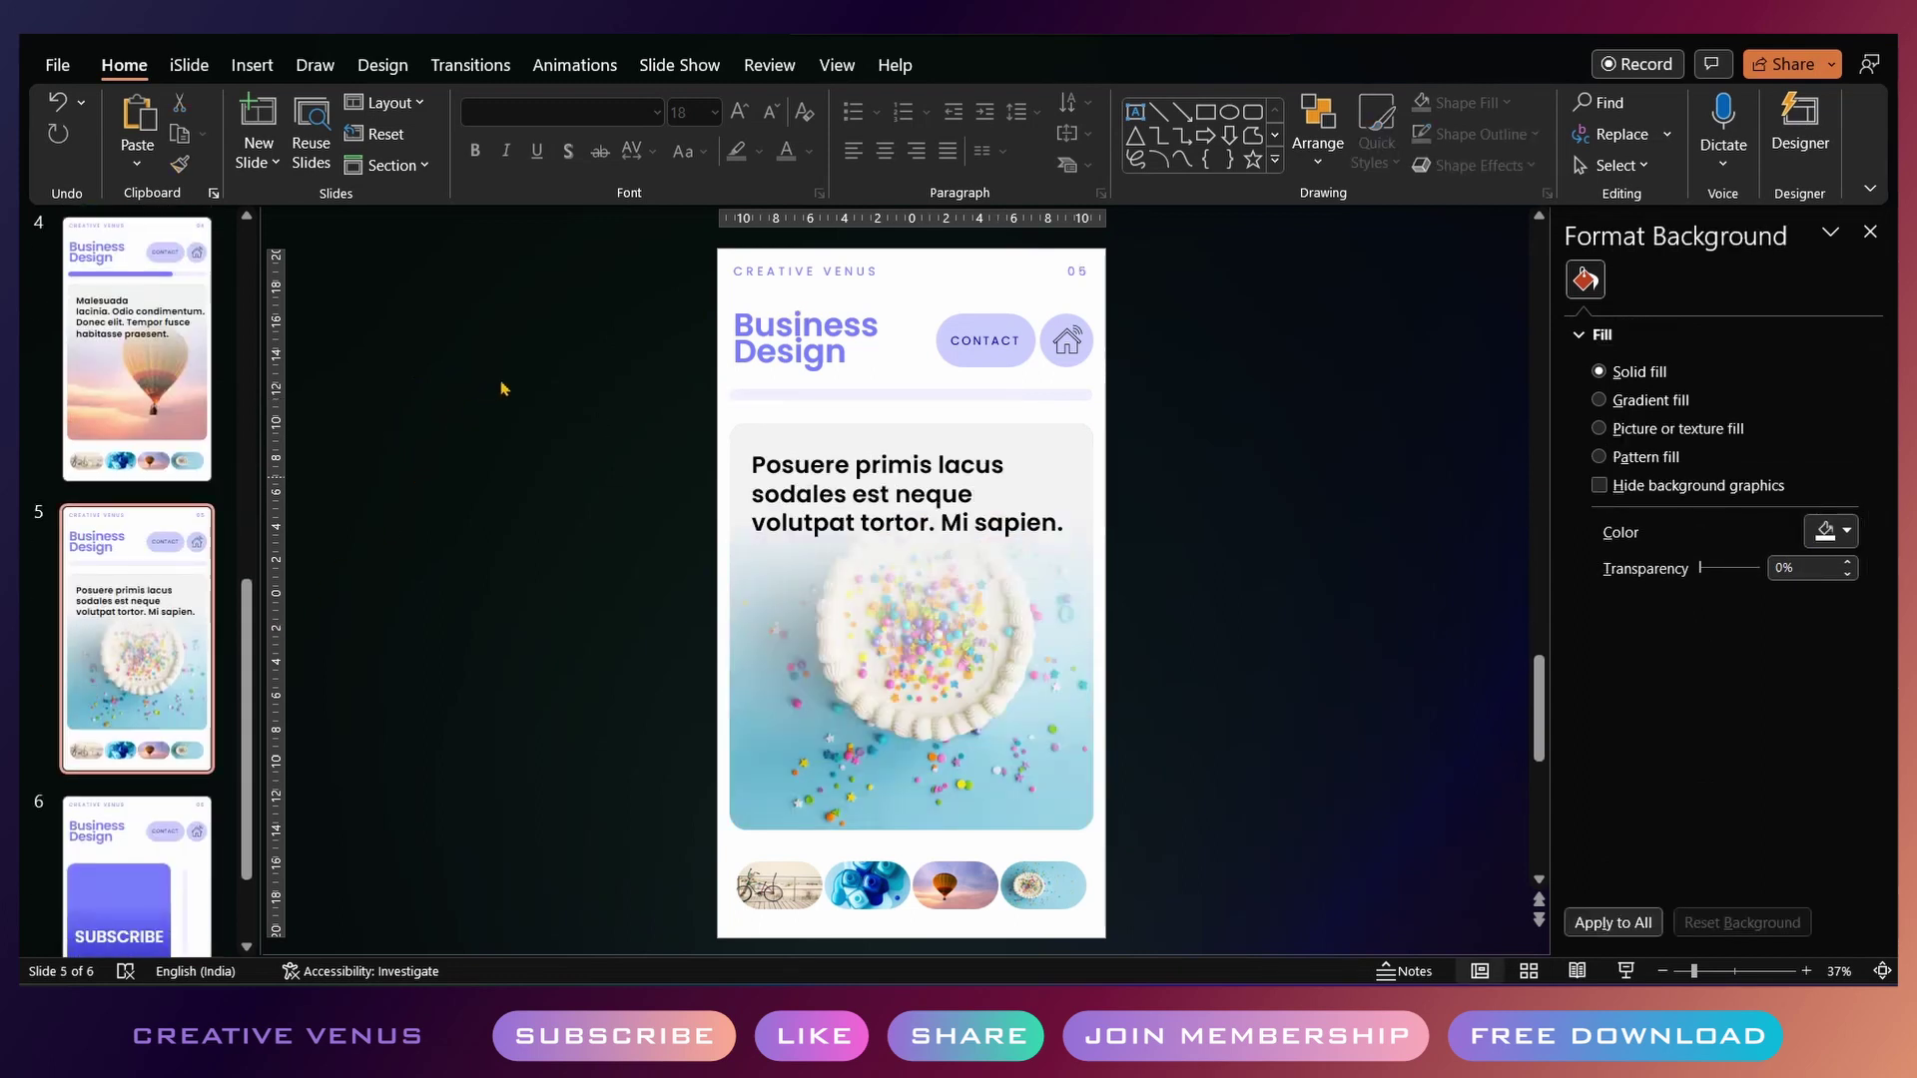
key("ctrl+v")
left_click_drag(816, 395, 1084, 403)
left_click(946, 396)
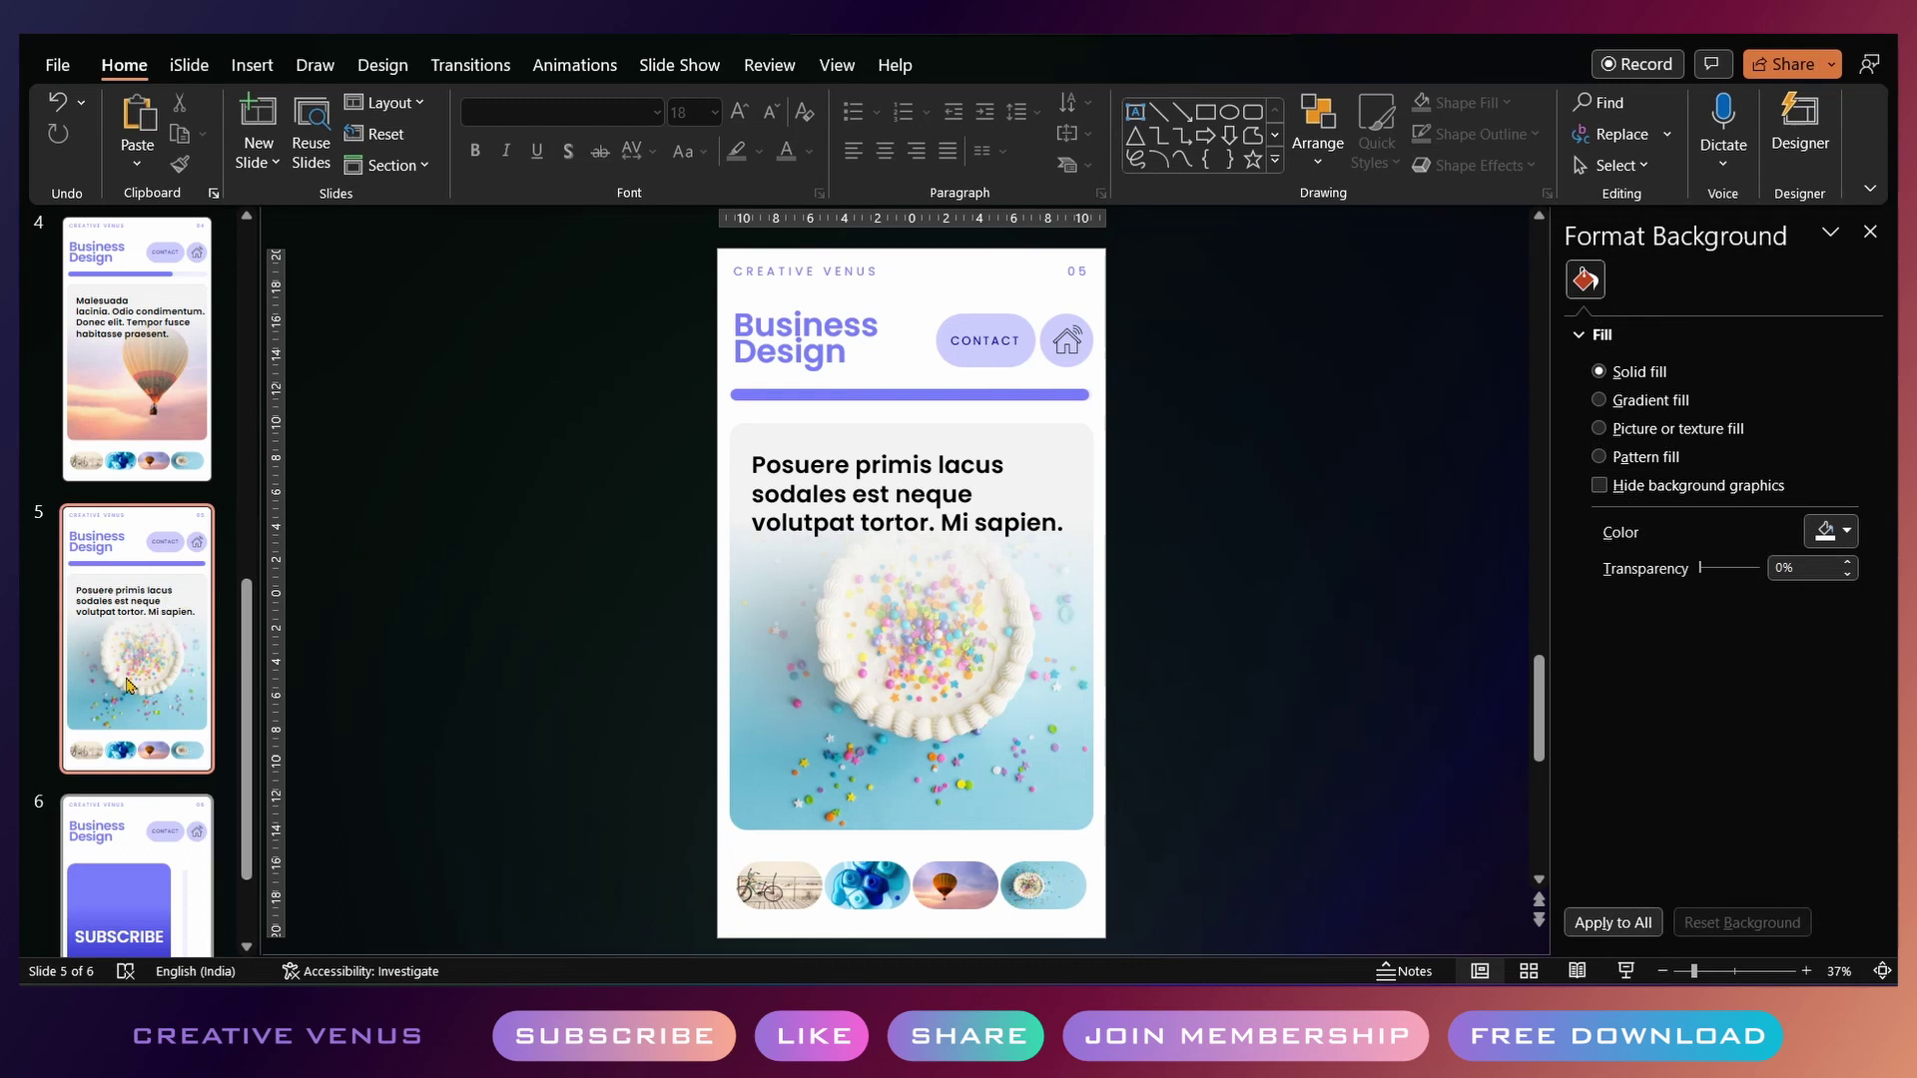
Copy the short purple bar from slide 2 to slide 1 and park it just outside the slide's left edge
left_click(137, 859)
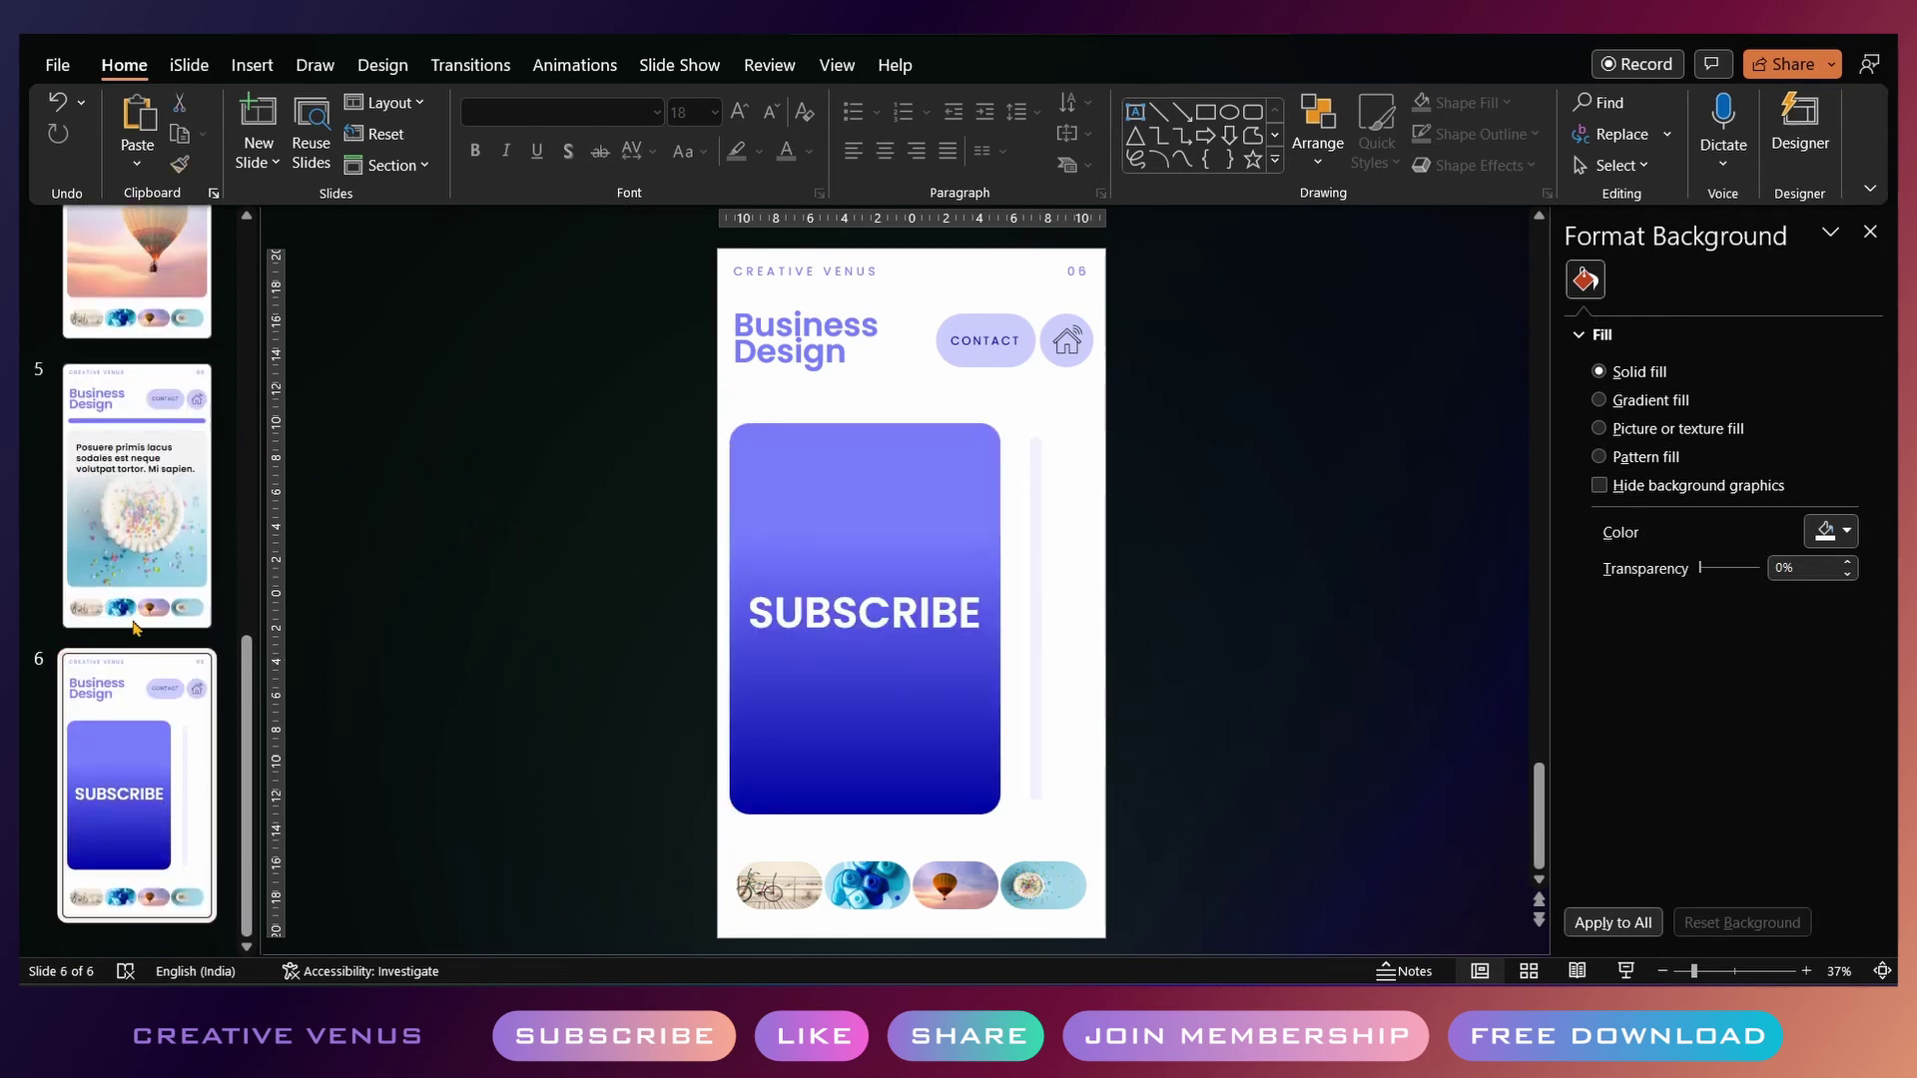
scroll(130, 499, "up", 6)
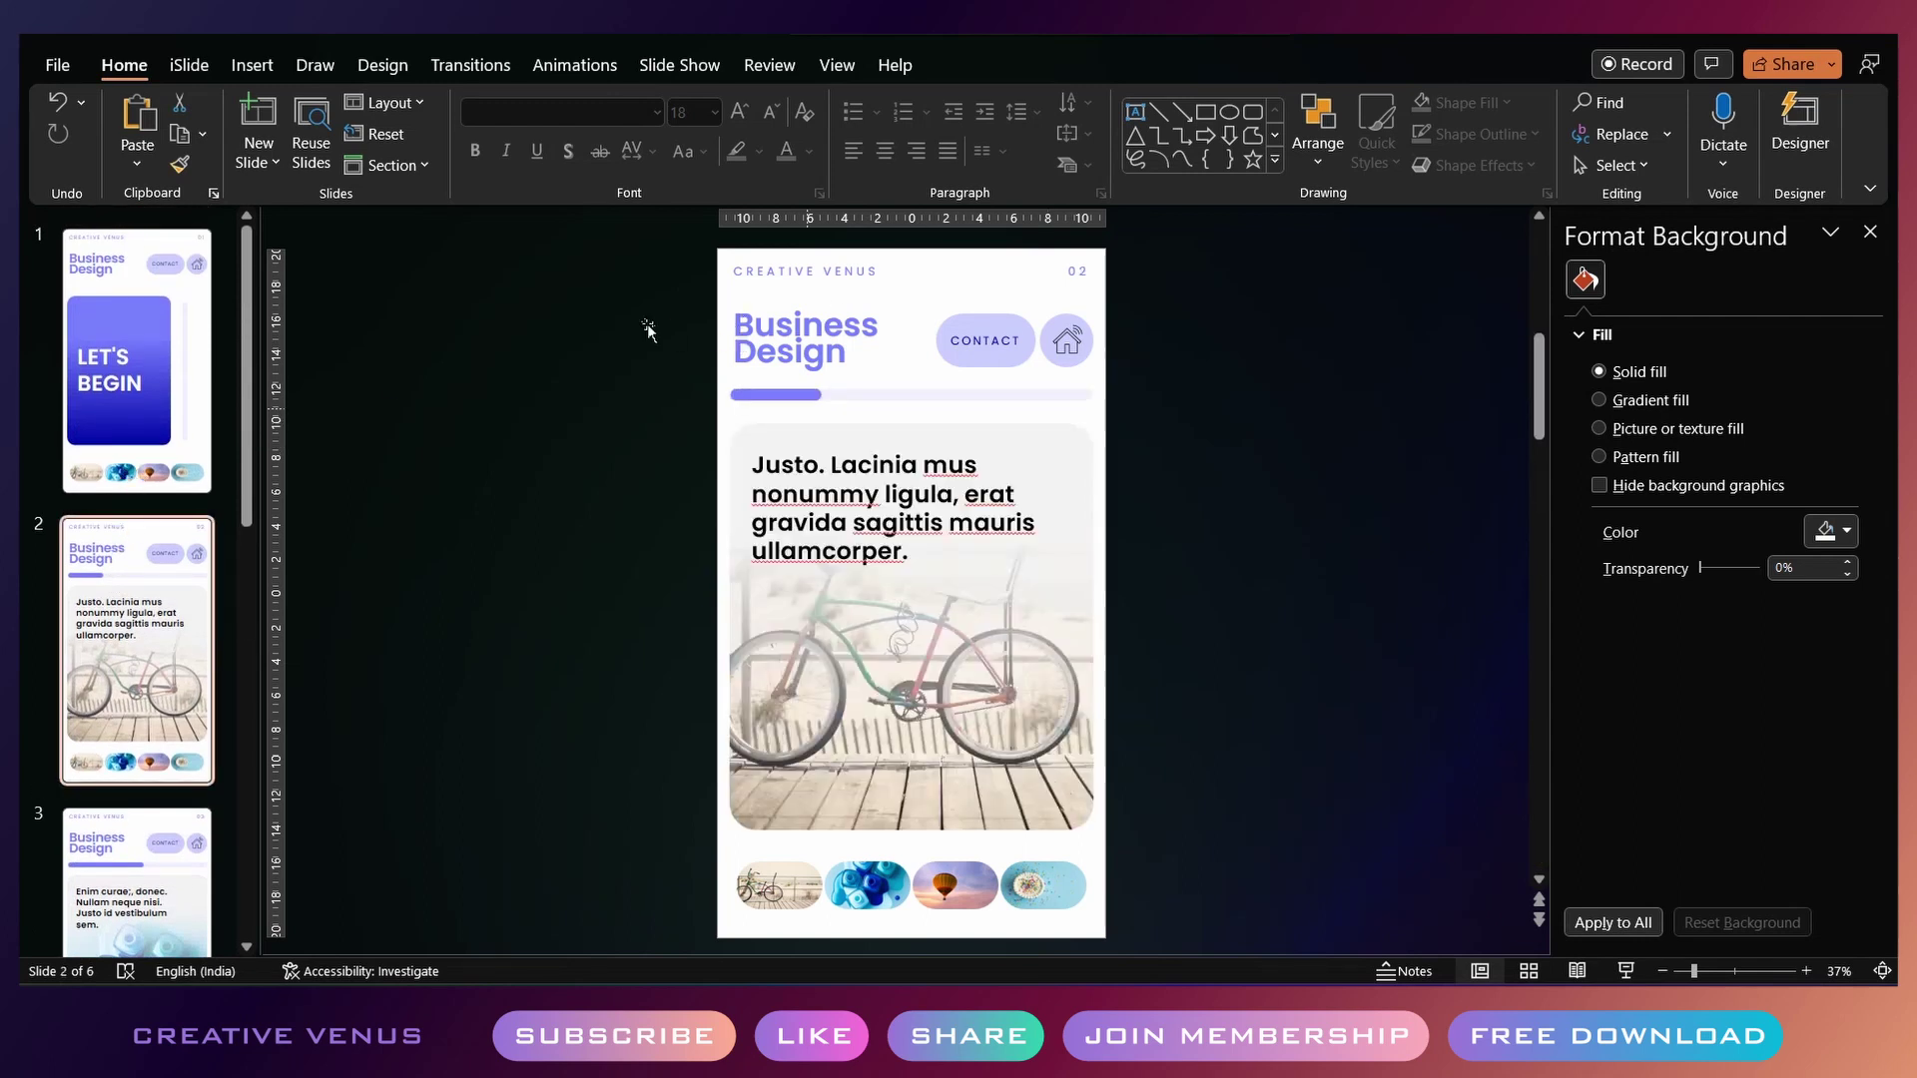
left_click(797, 398)
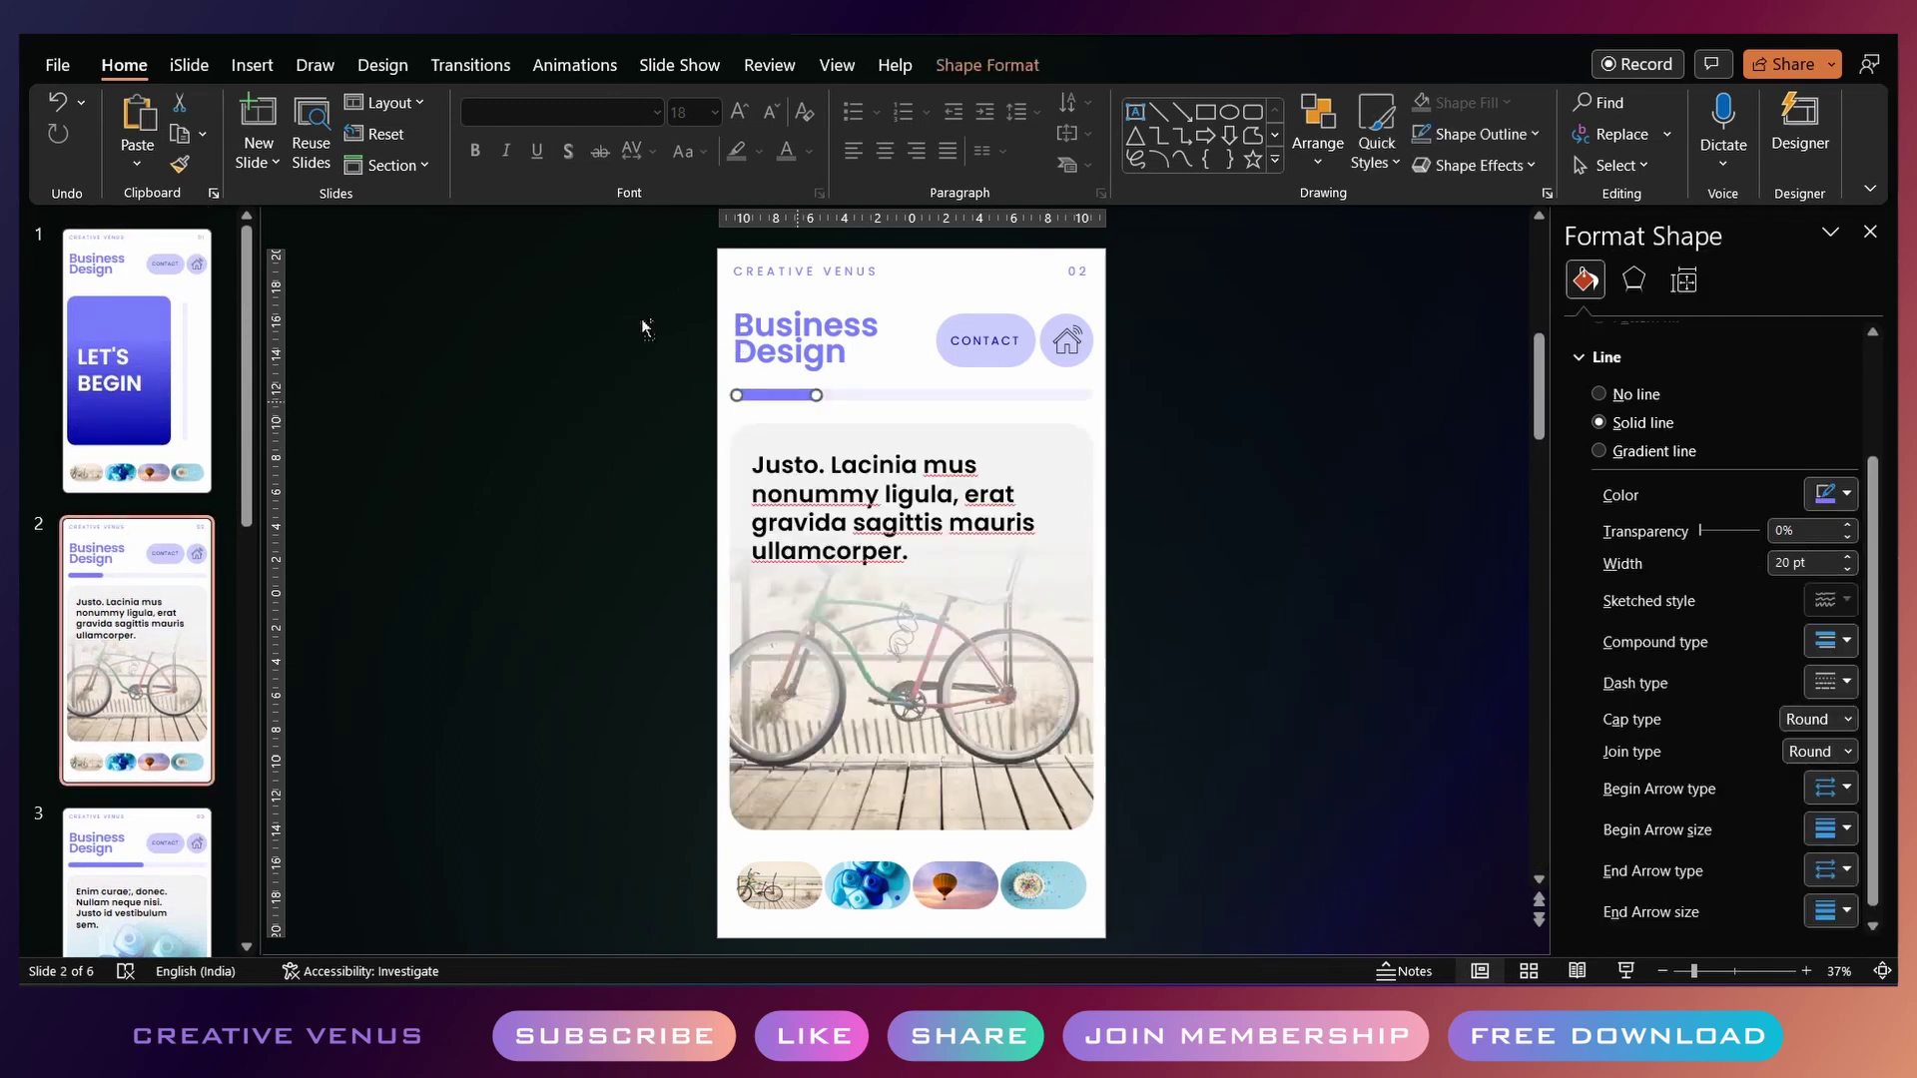
left_click(183, 270)
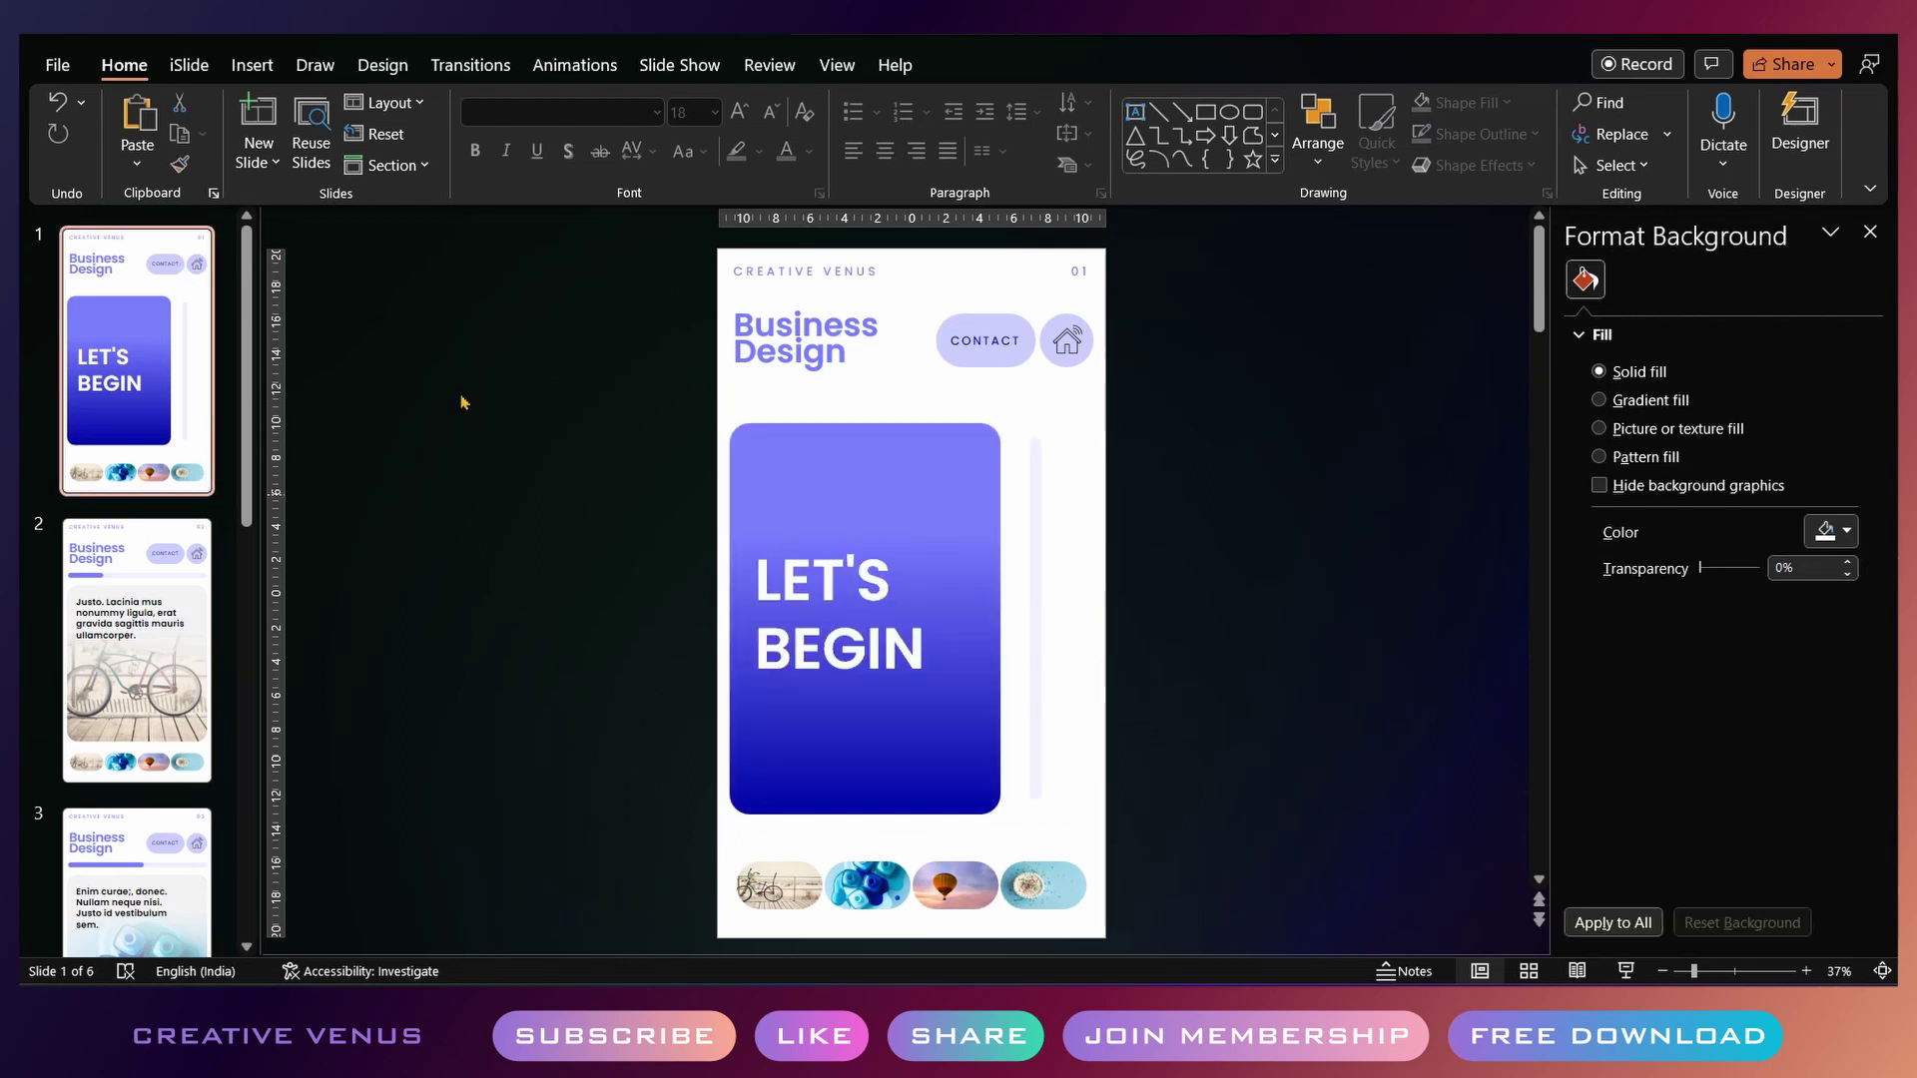
key("Tab")
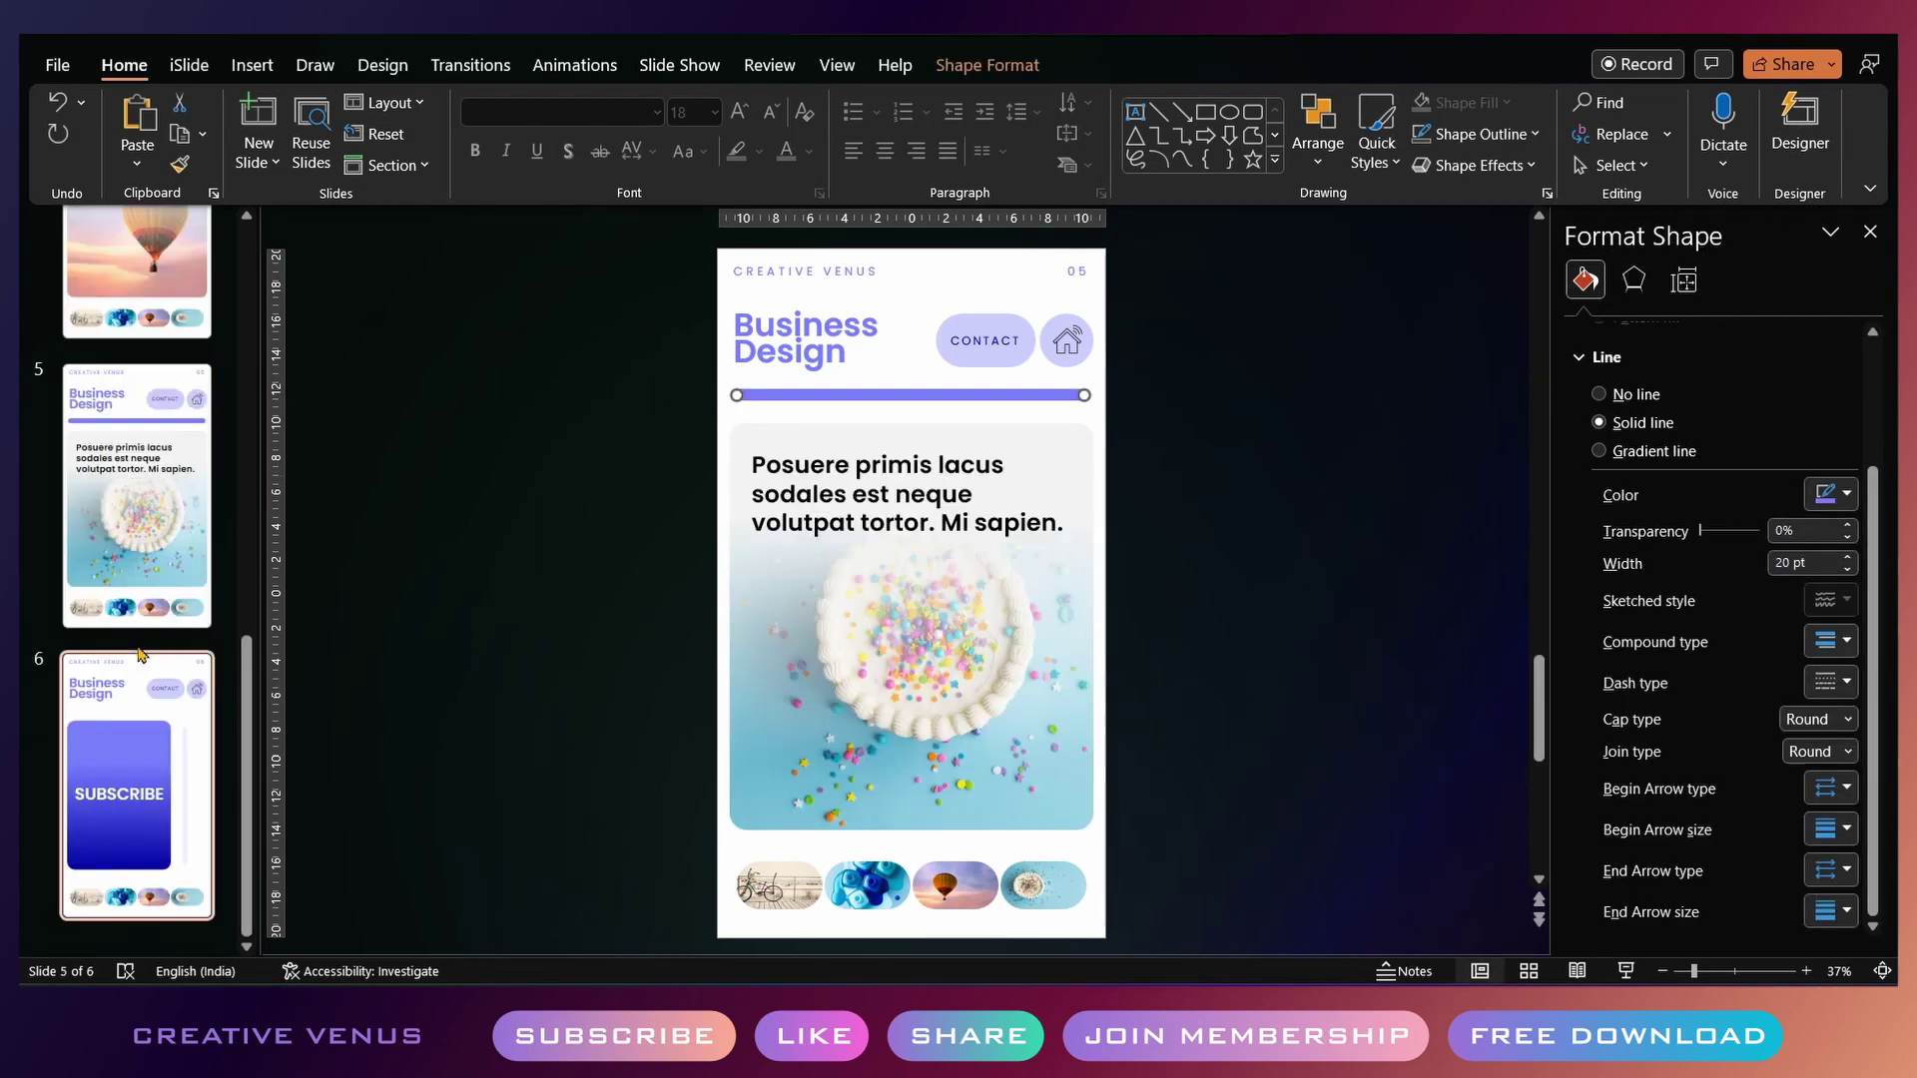
Paste the full-width purple bar from slide 5 onto the SUBSCRIBE slide and shrink it toward its right end
left_click(140, 659)
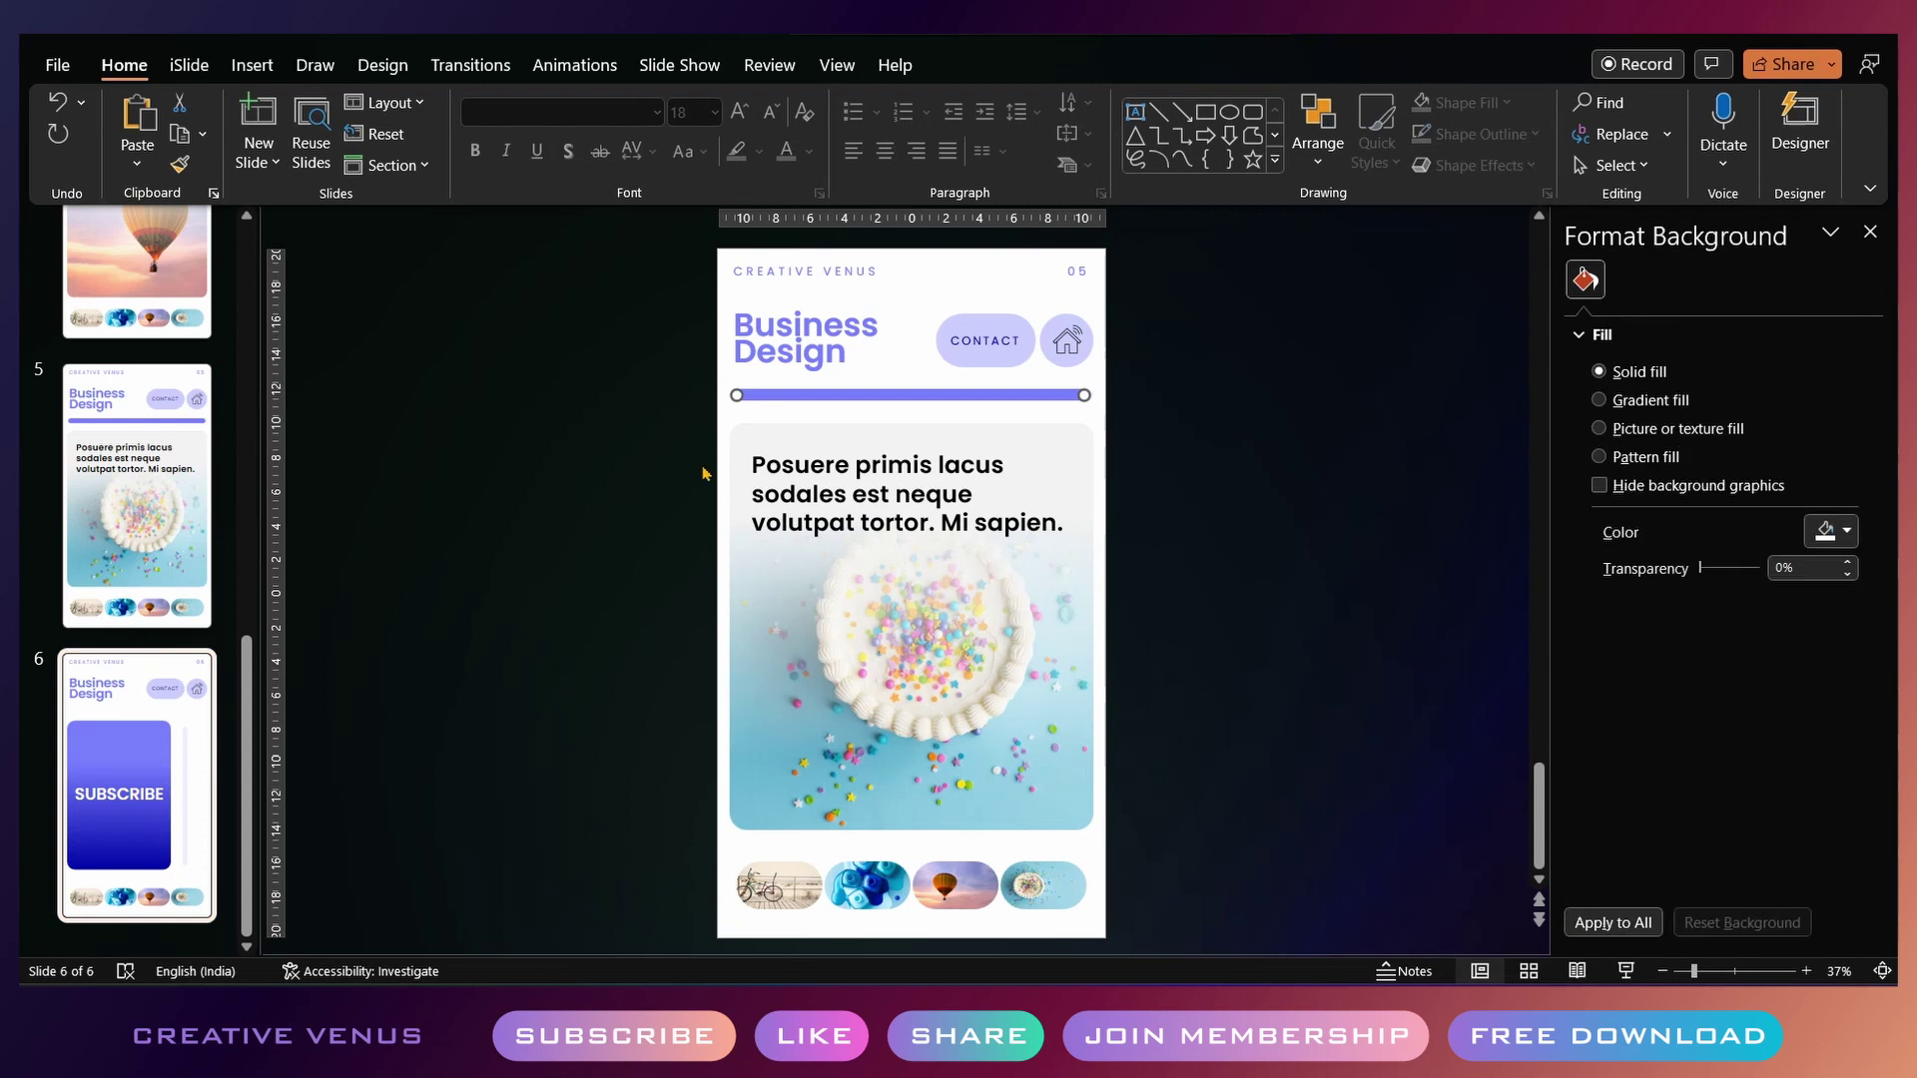
key("ctrl+v")
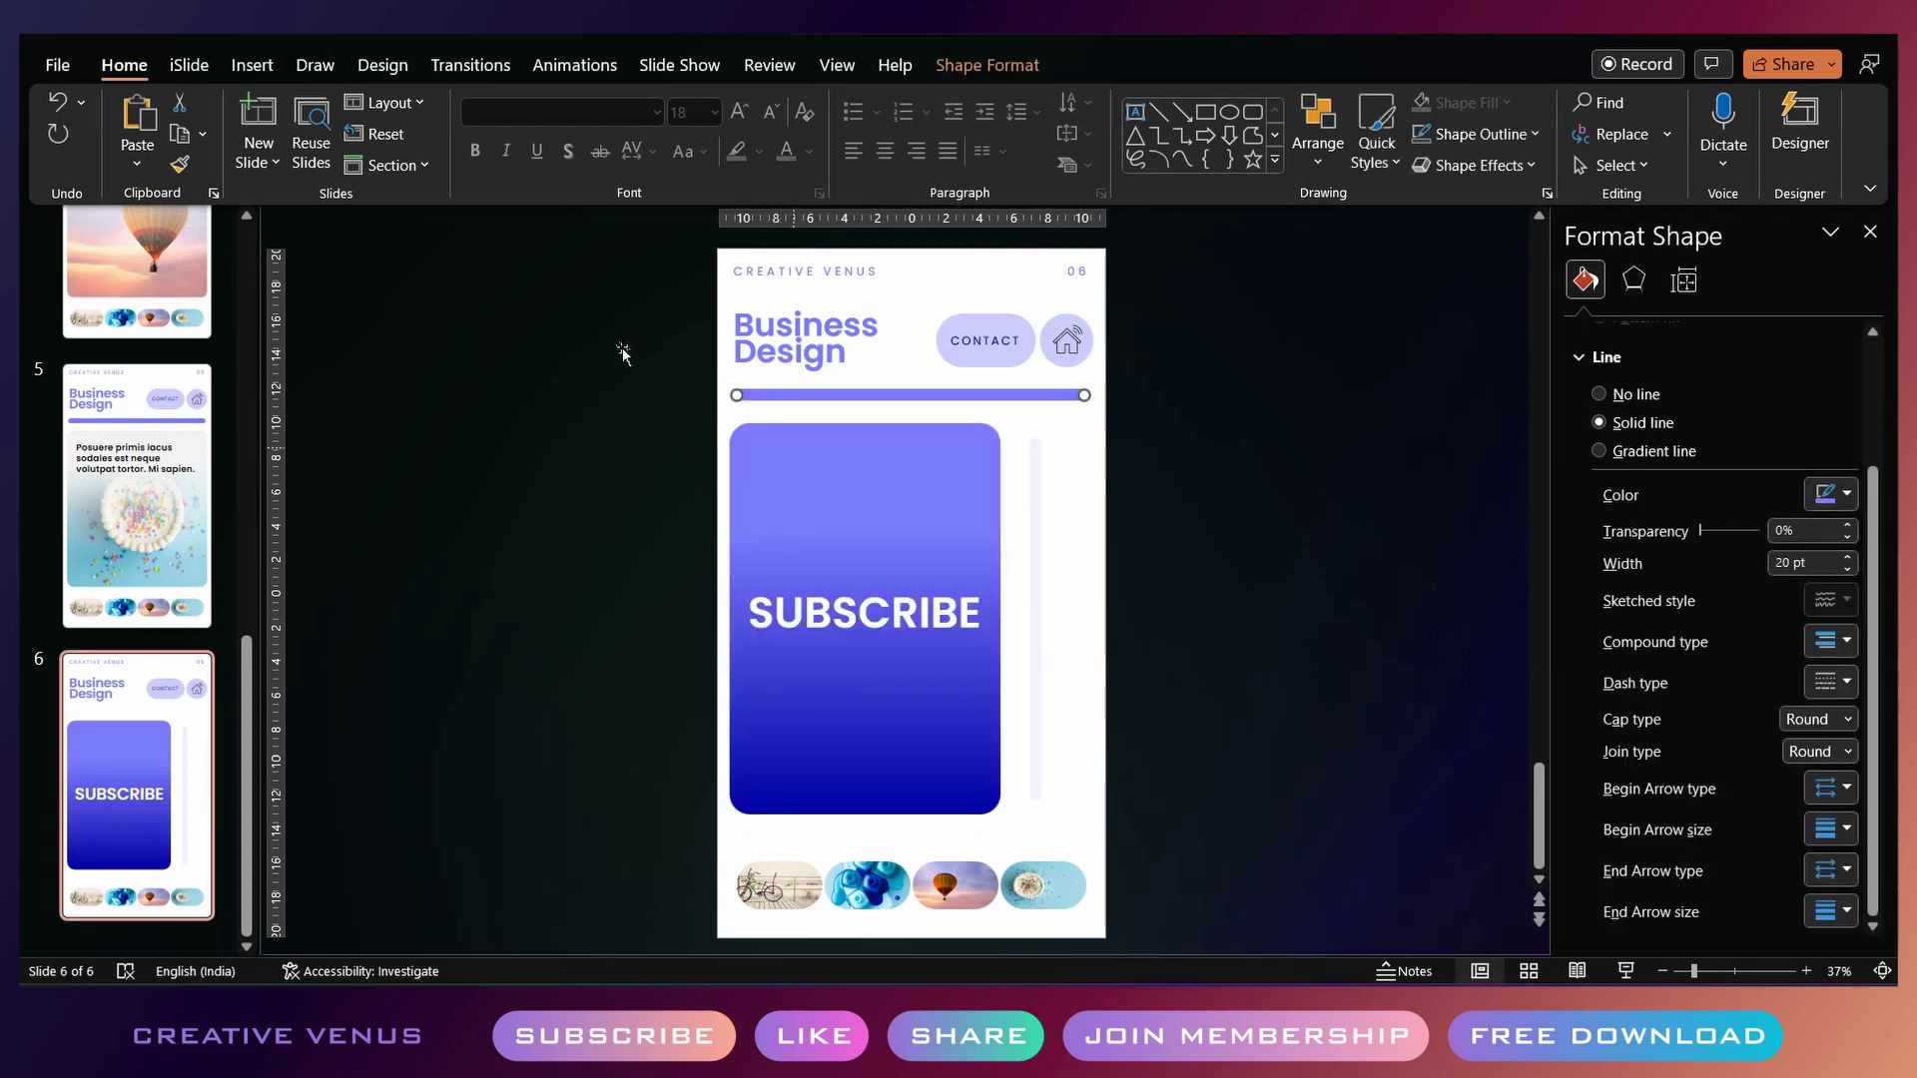
left_click_drag(736, 396, 1058, 398)
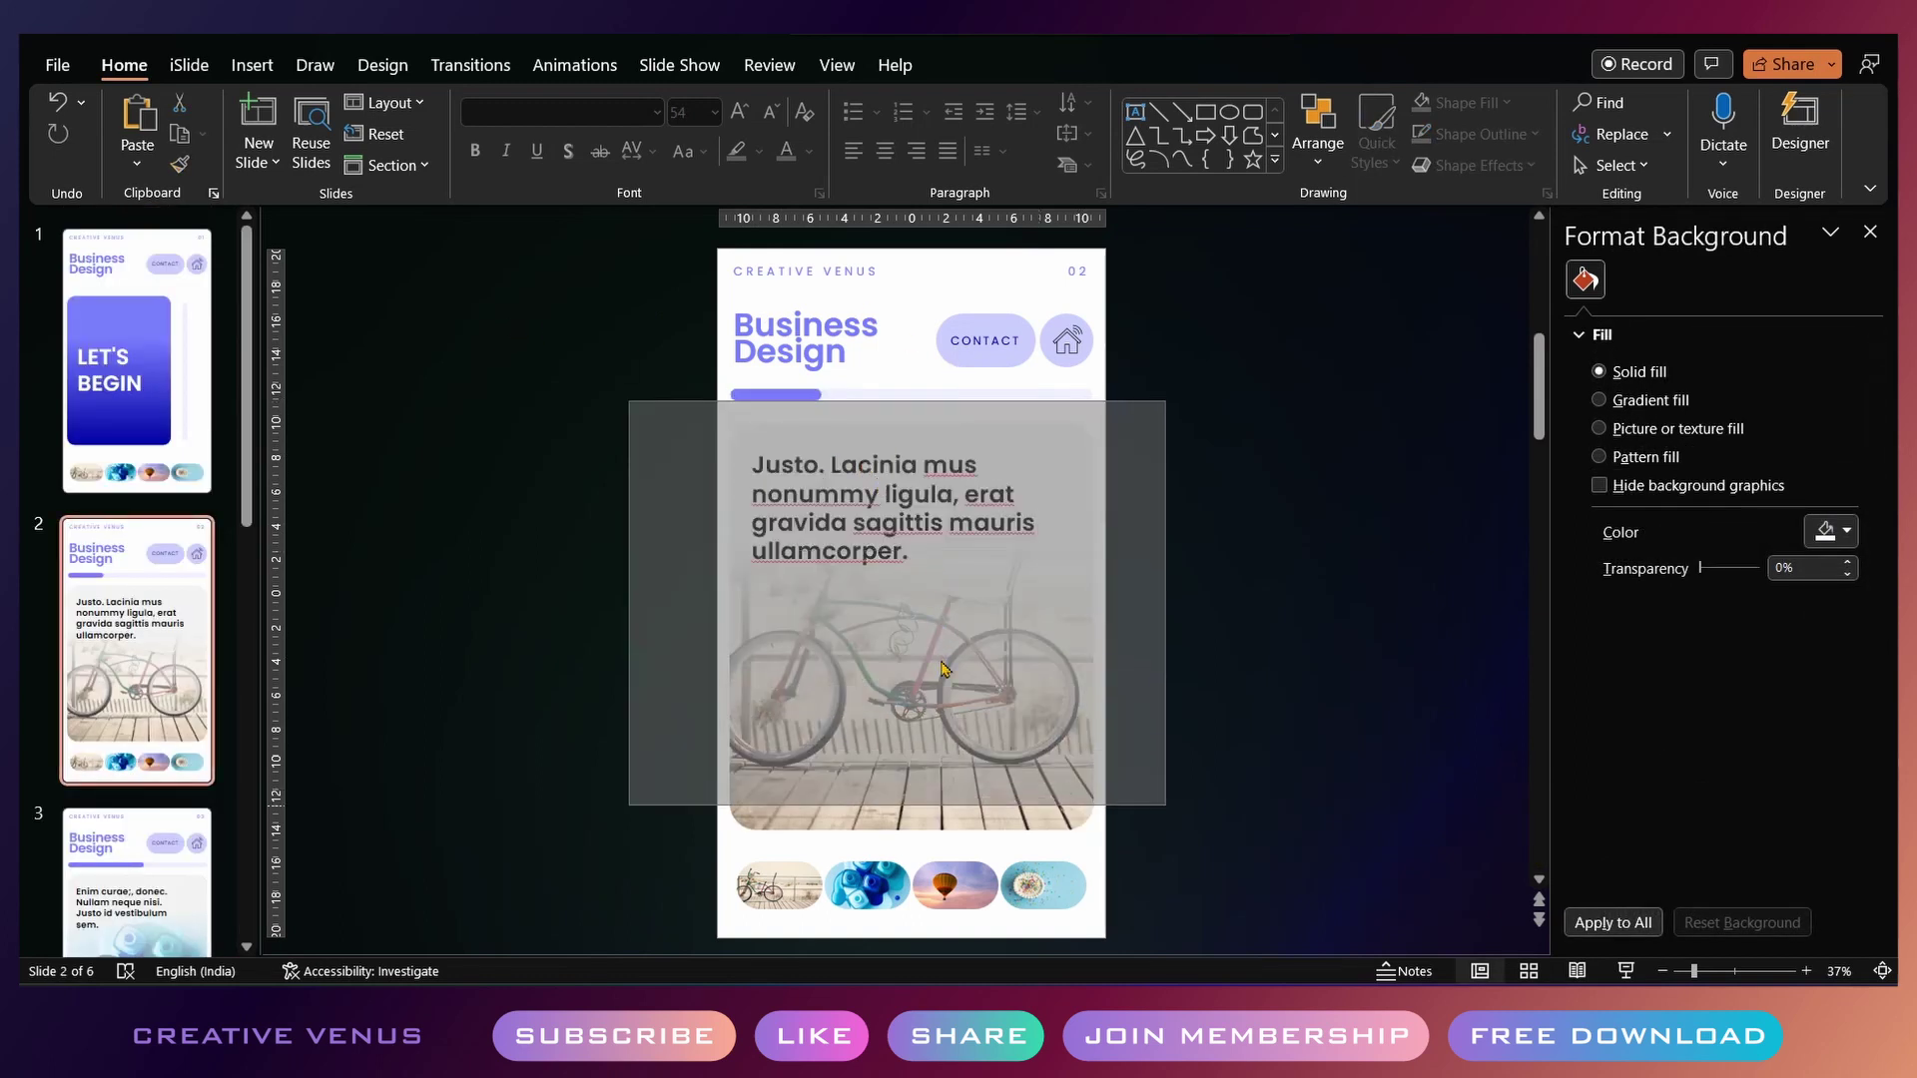
Copy the bicycle picture from slide 2 to slide 1, park it outside the slide's left edge, and rotate it upside down
left_click(853, 465)
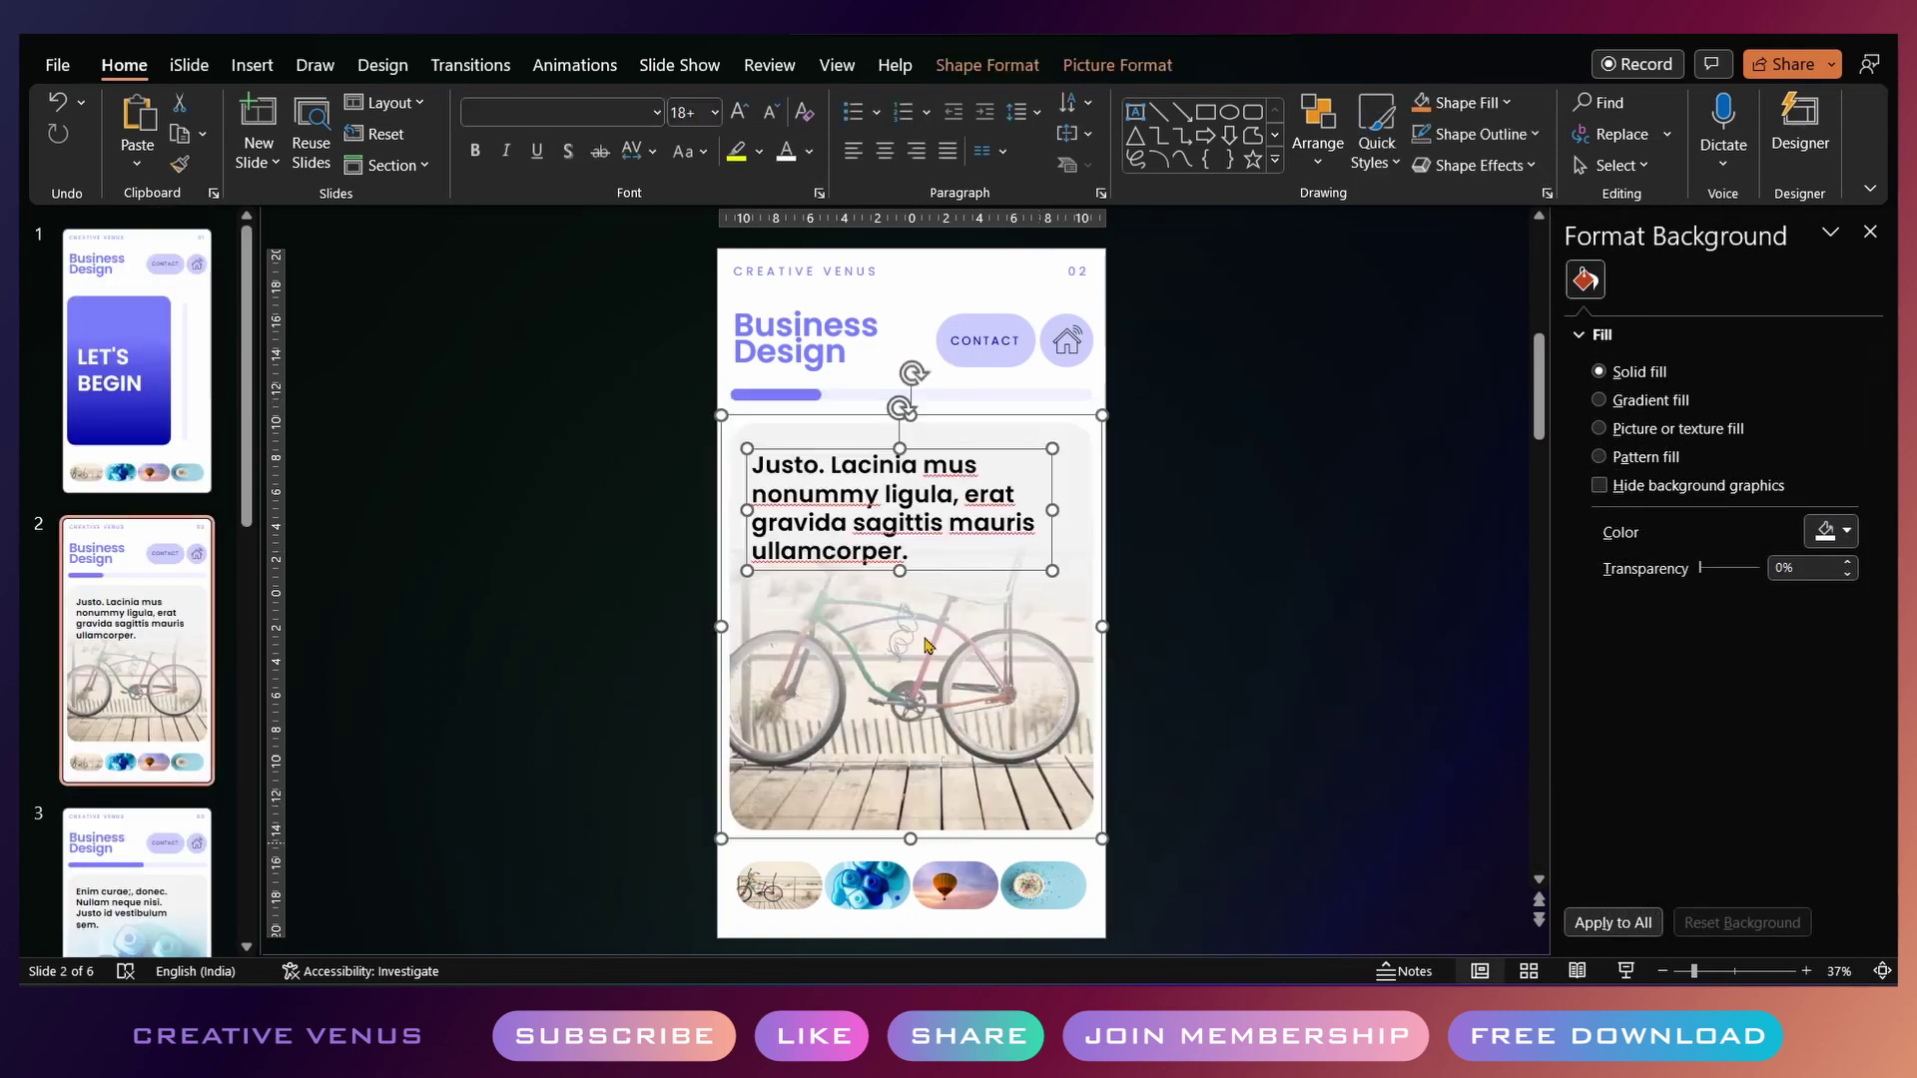
left_click(844, 456)
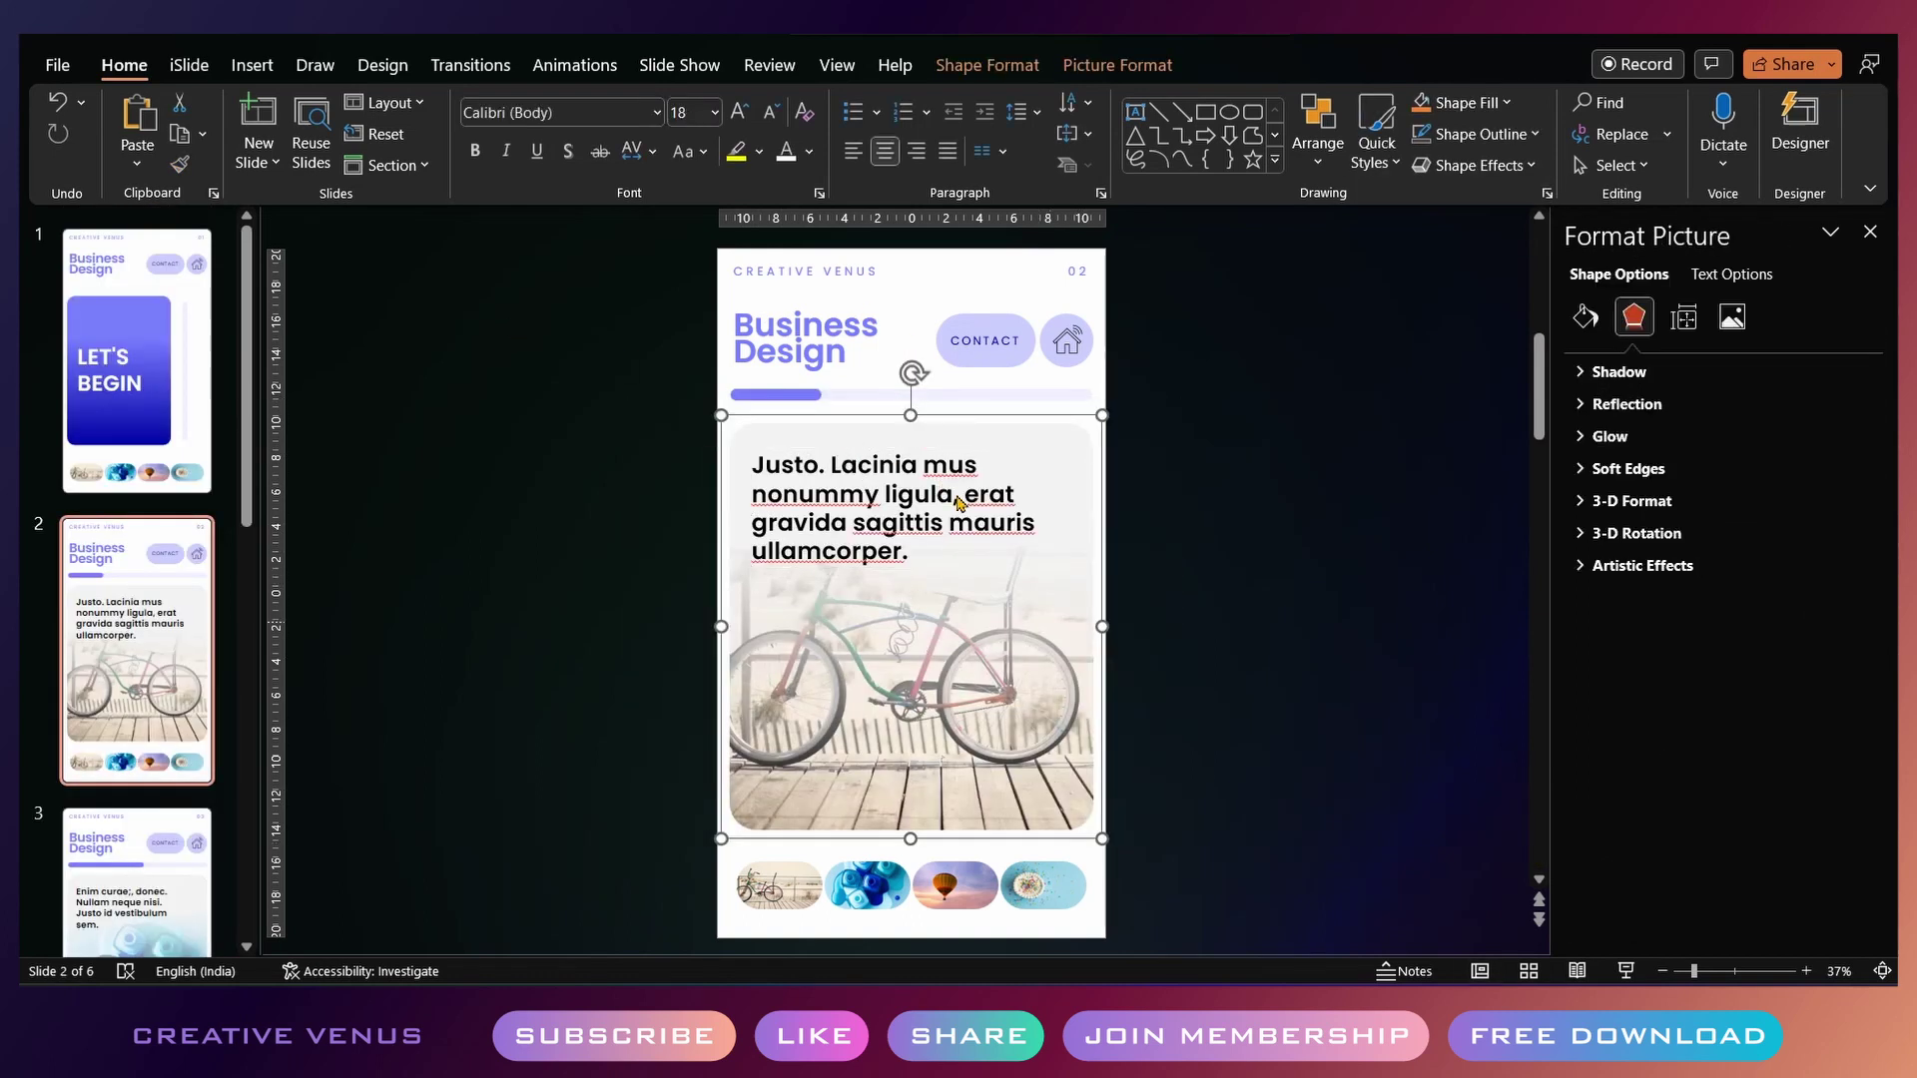
left_click(99, 339)
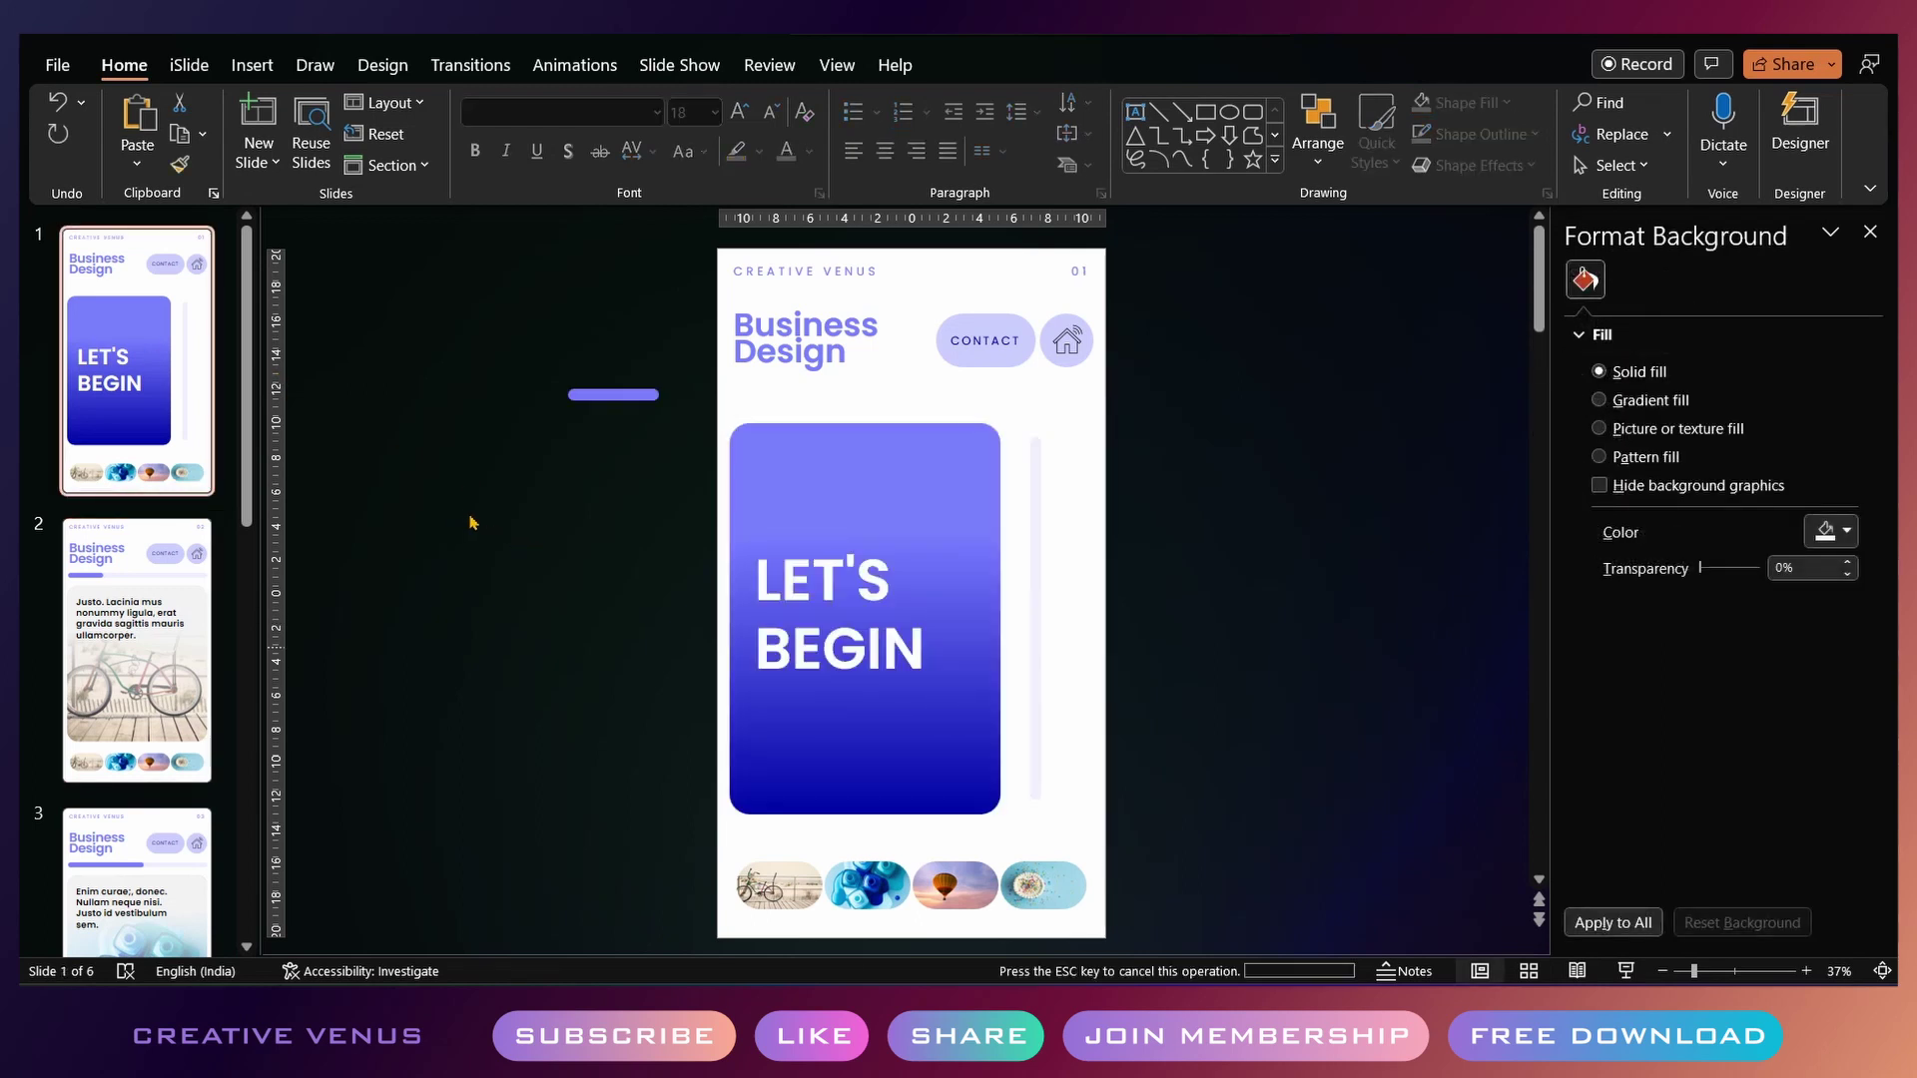
key("ctrl+v")
left_click_drag(793, 419, 465, 443)
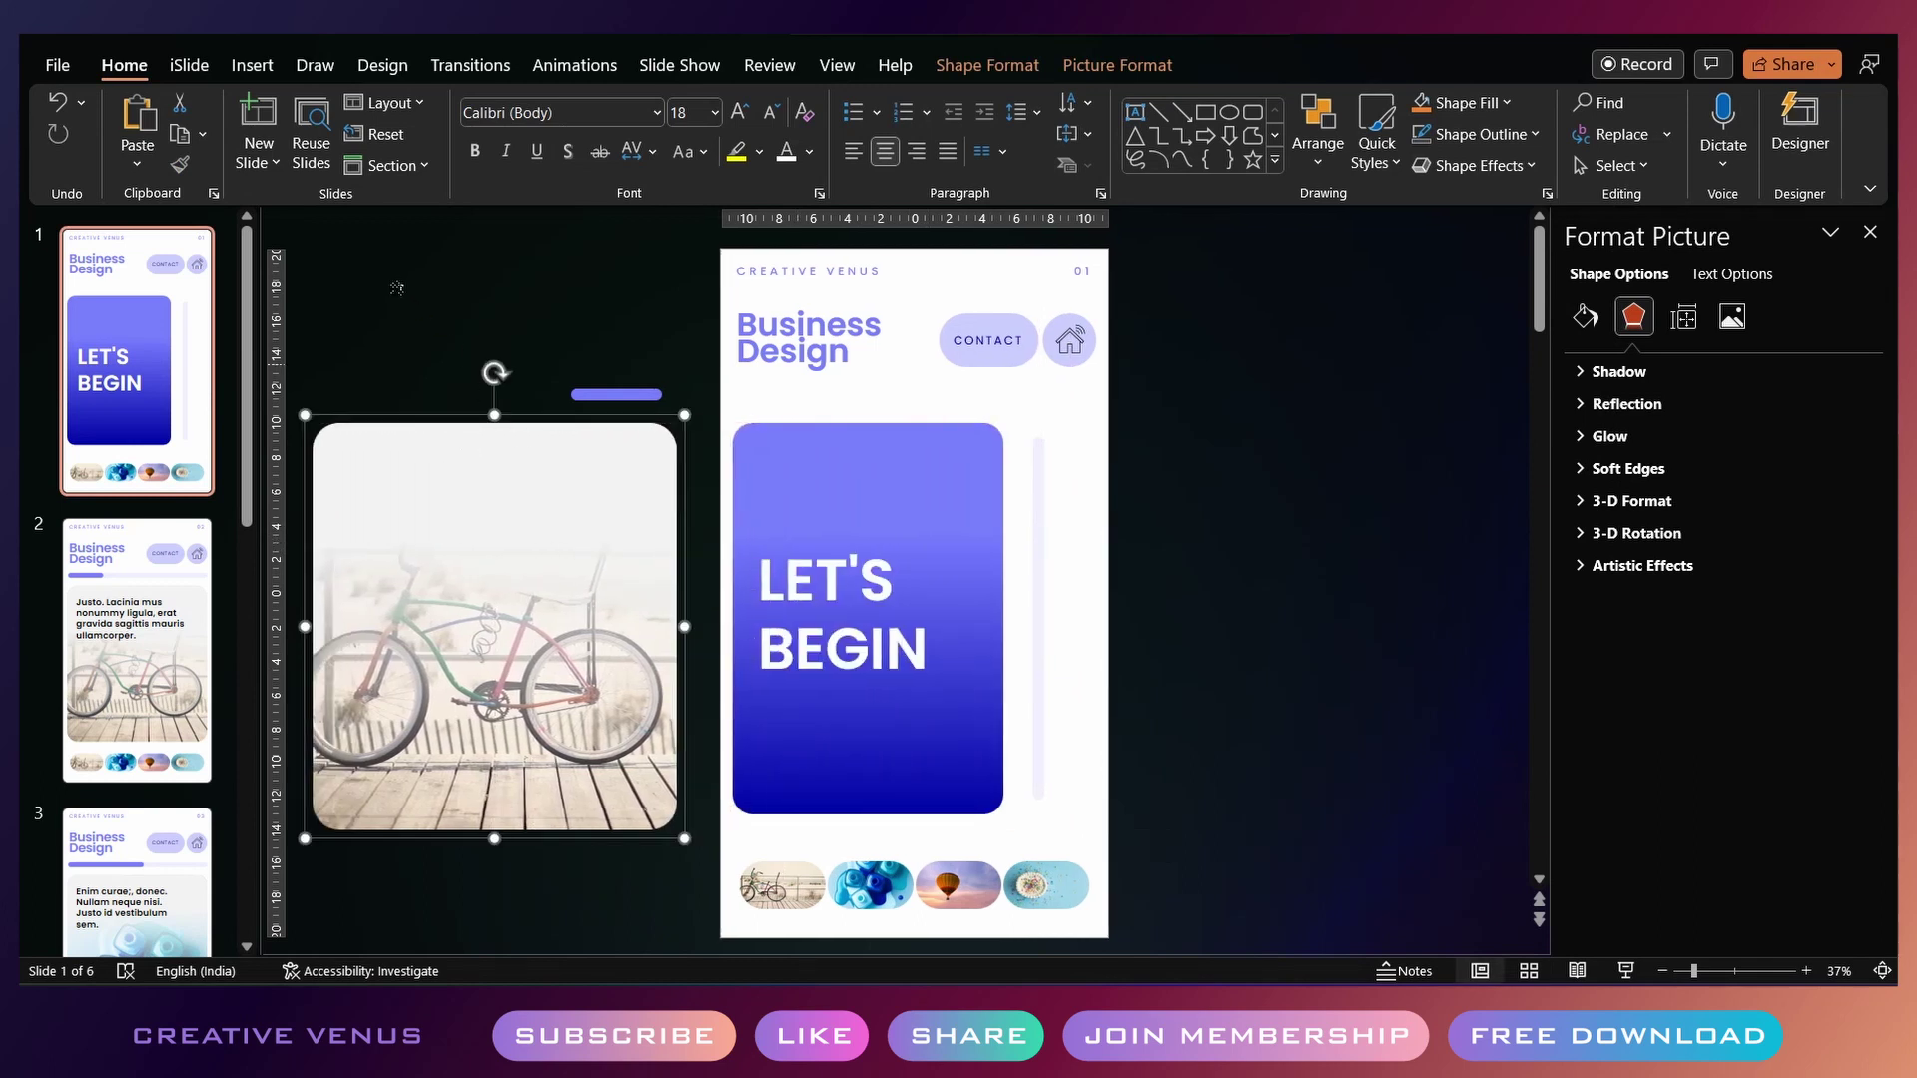
left_click_drag(494, 374, 410, 617)
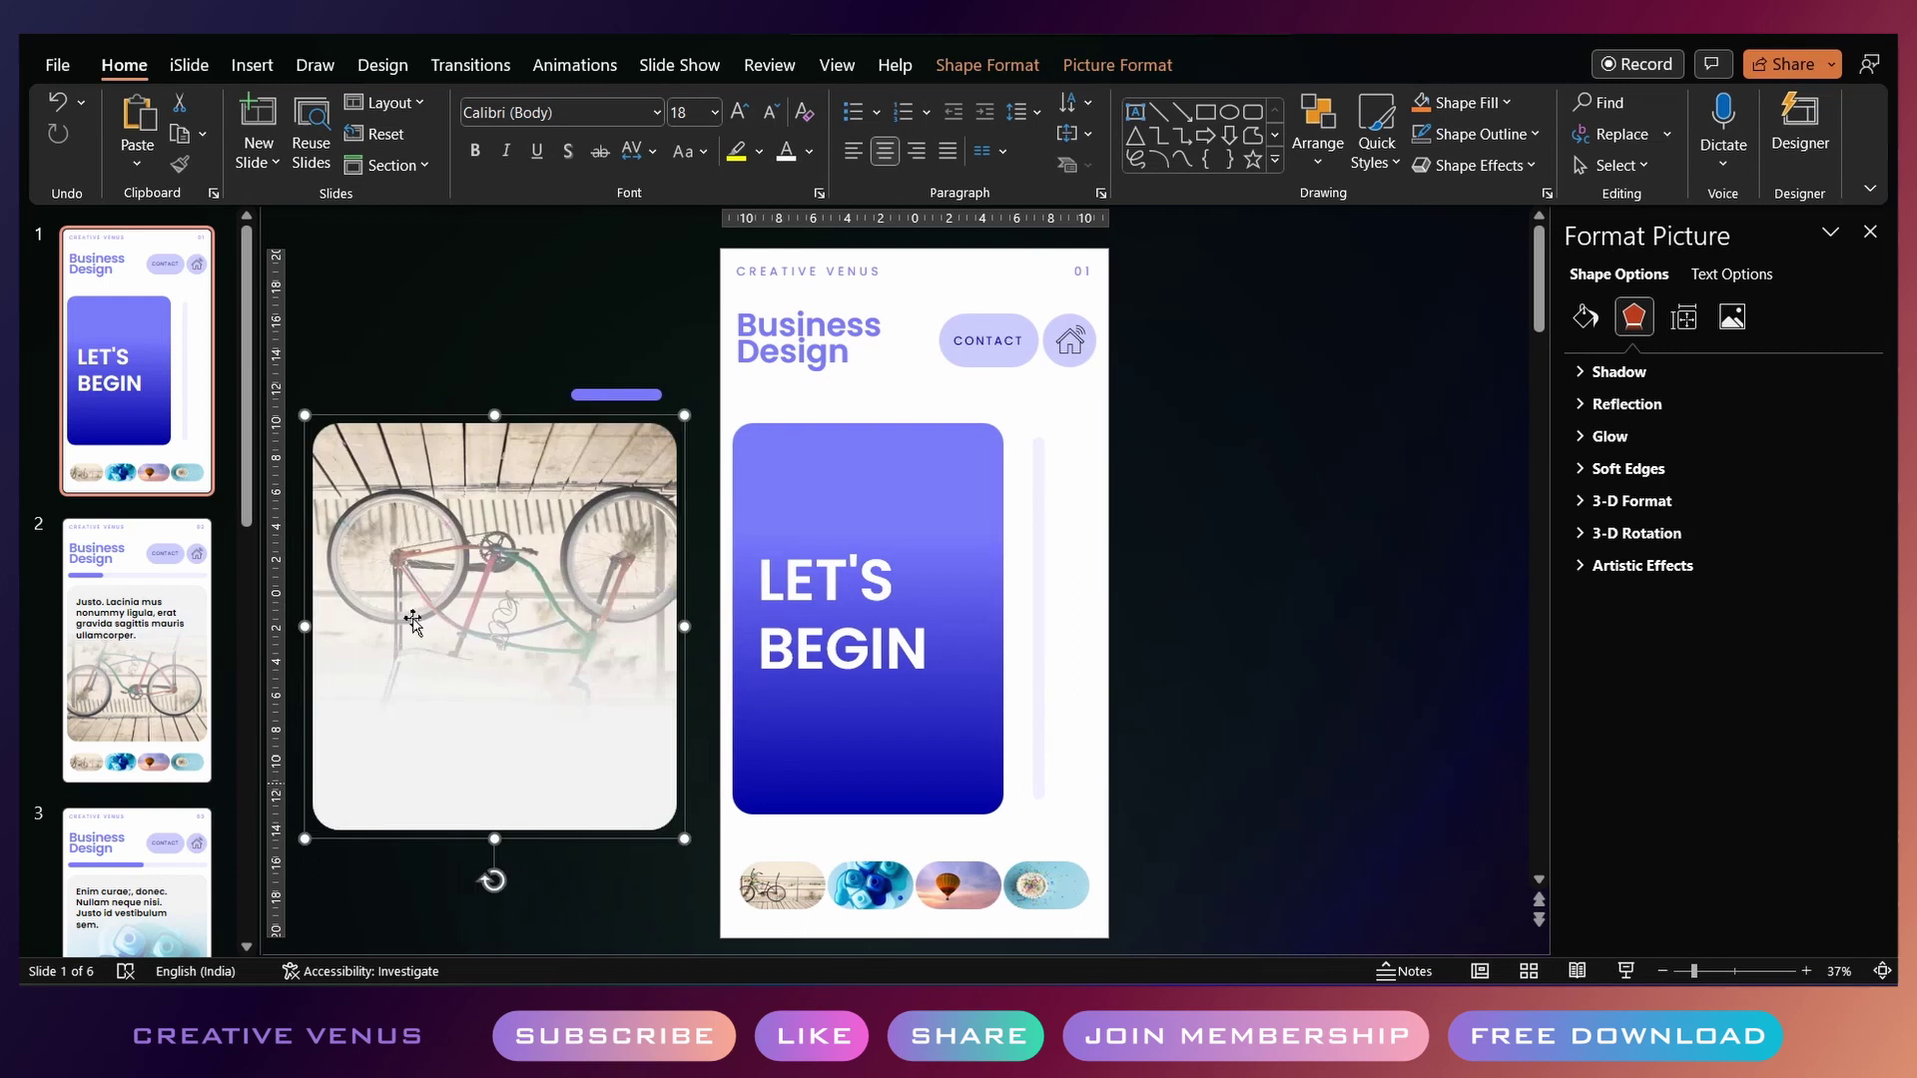
left_click(967, 552)
Copy the paragraph text box from slide 2 to slide 1 and park it outside the slide's right edge
left_click(92, 522)
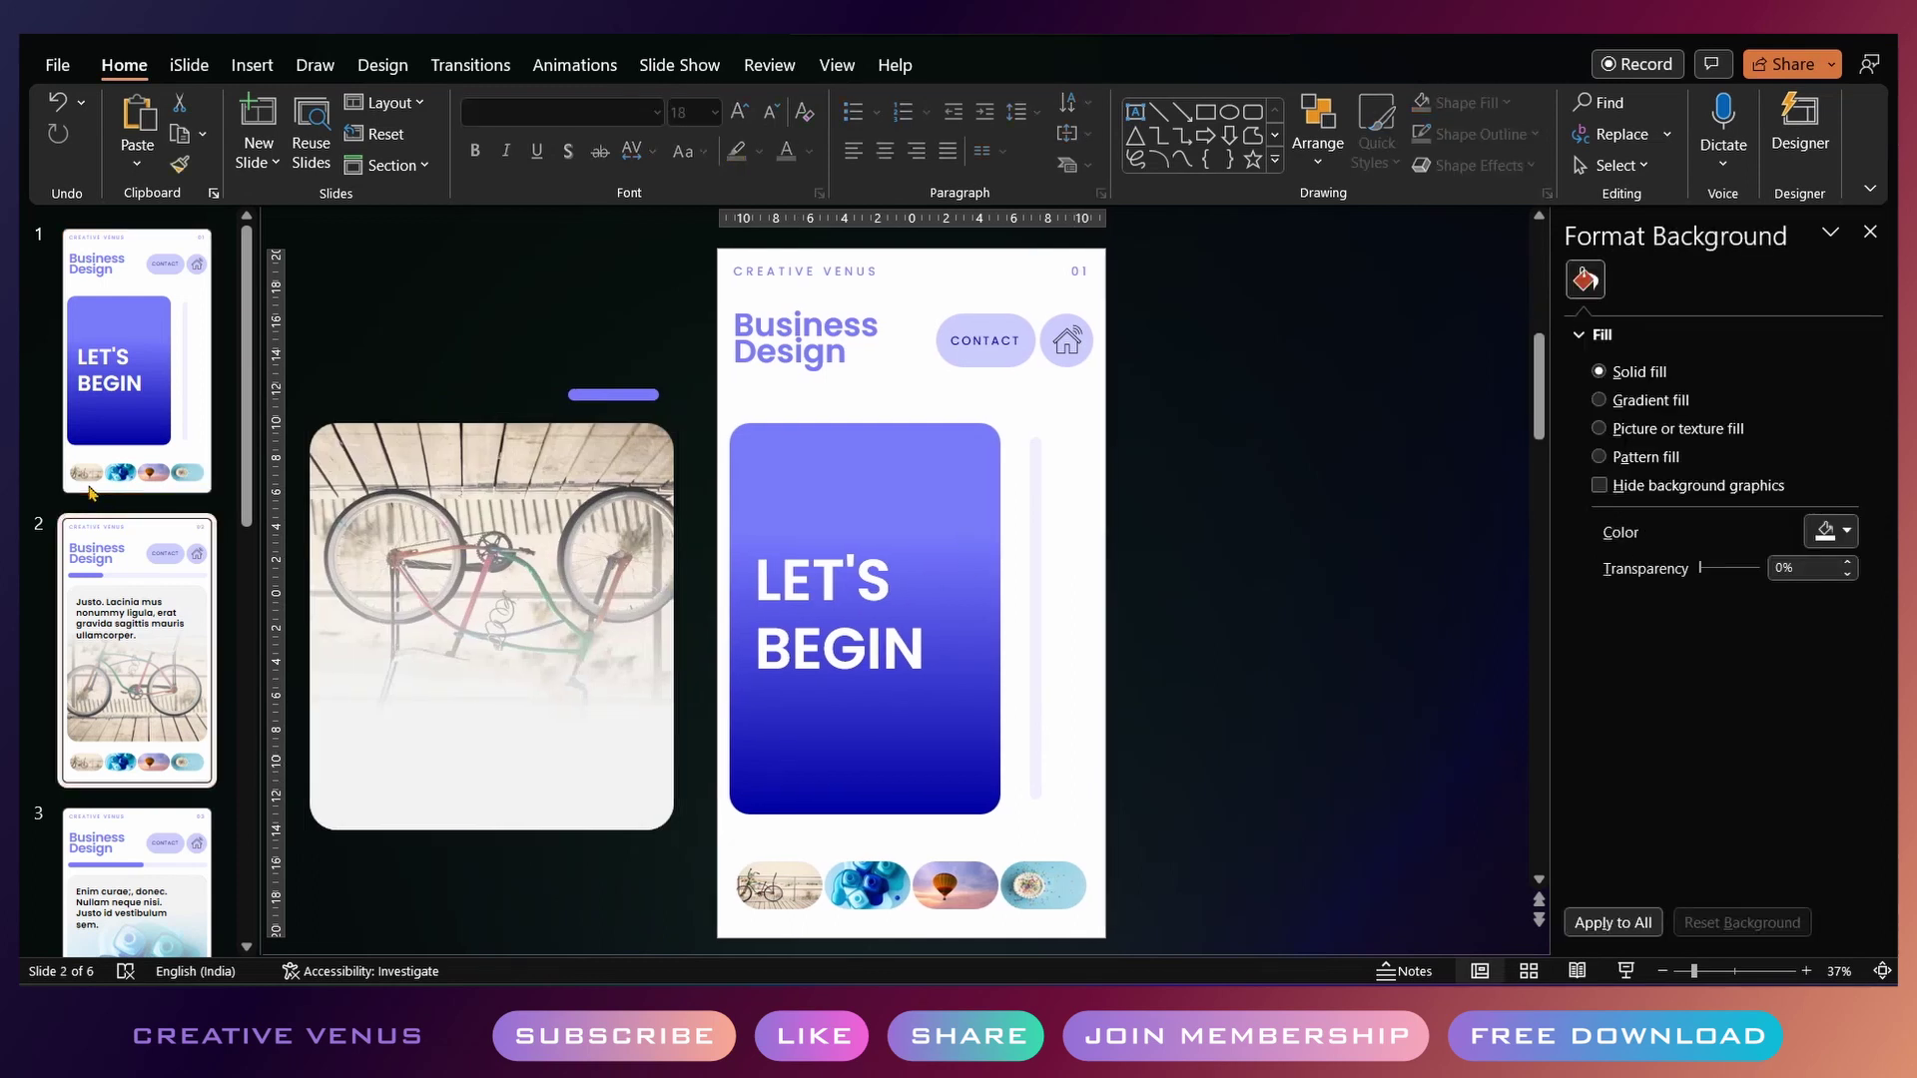
left_click(814, 523)
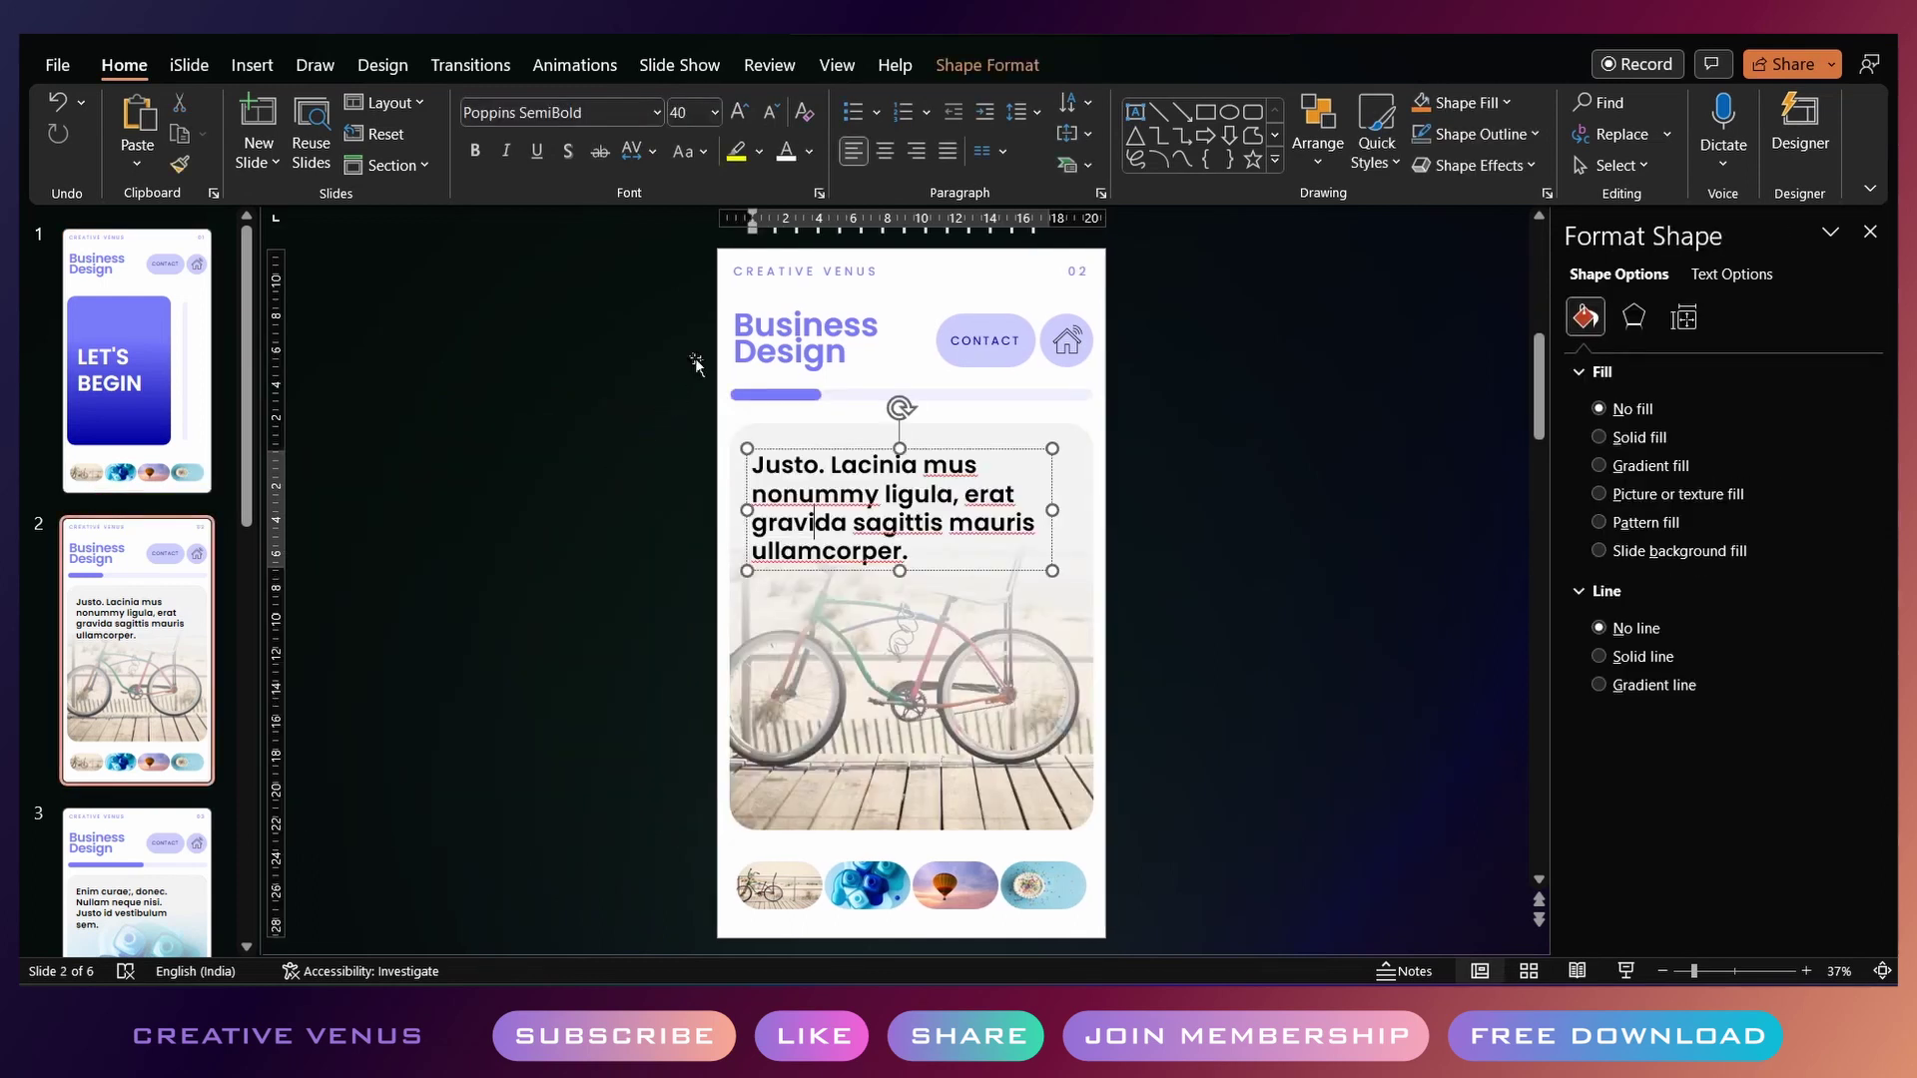
left_click(150, 357)
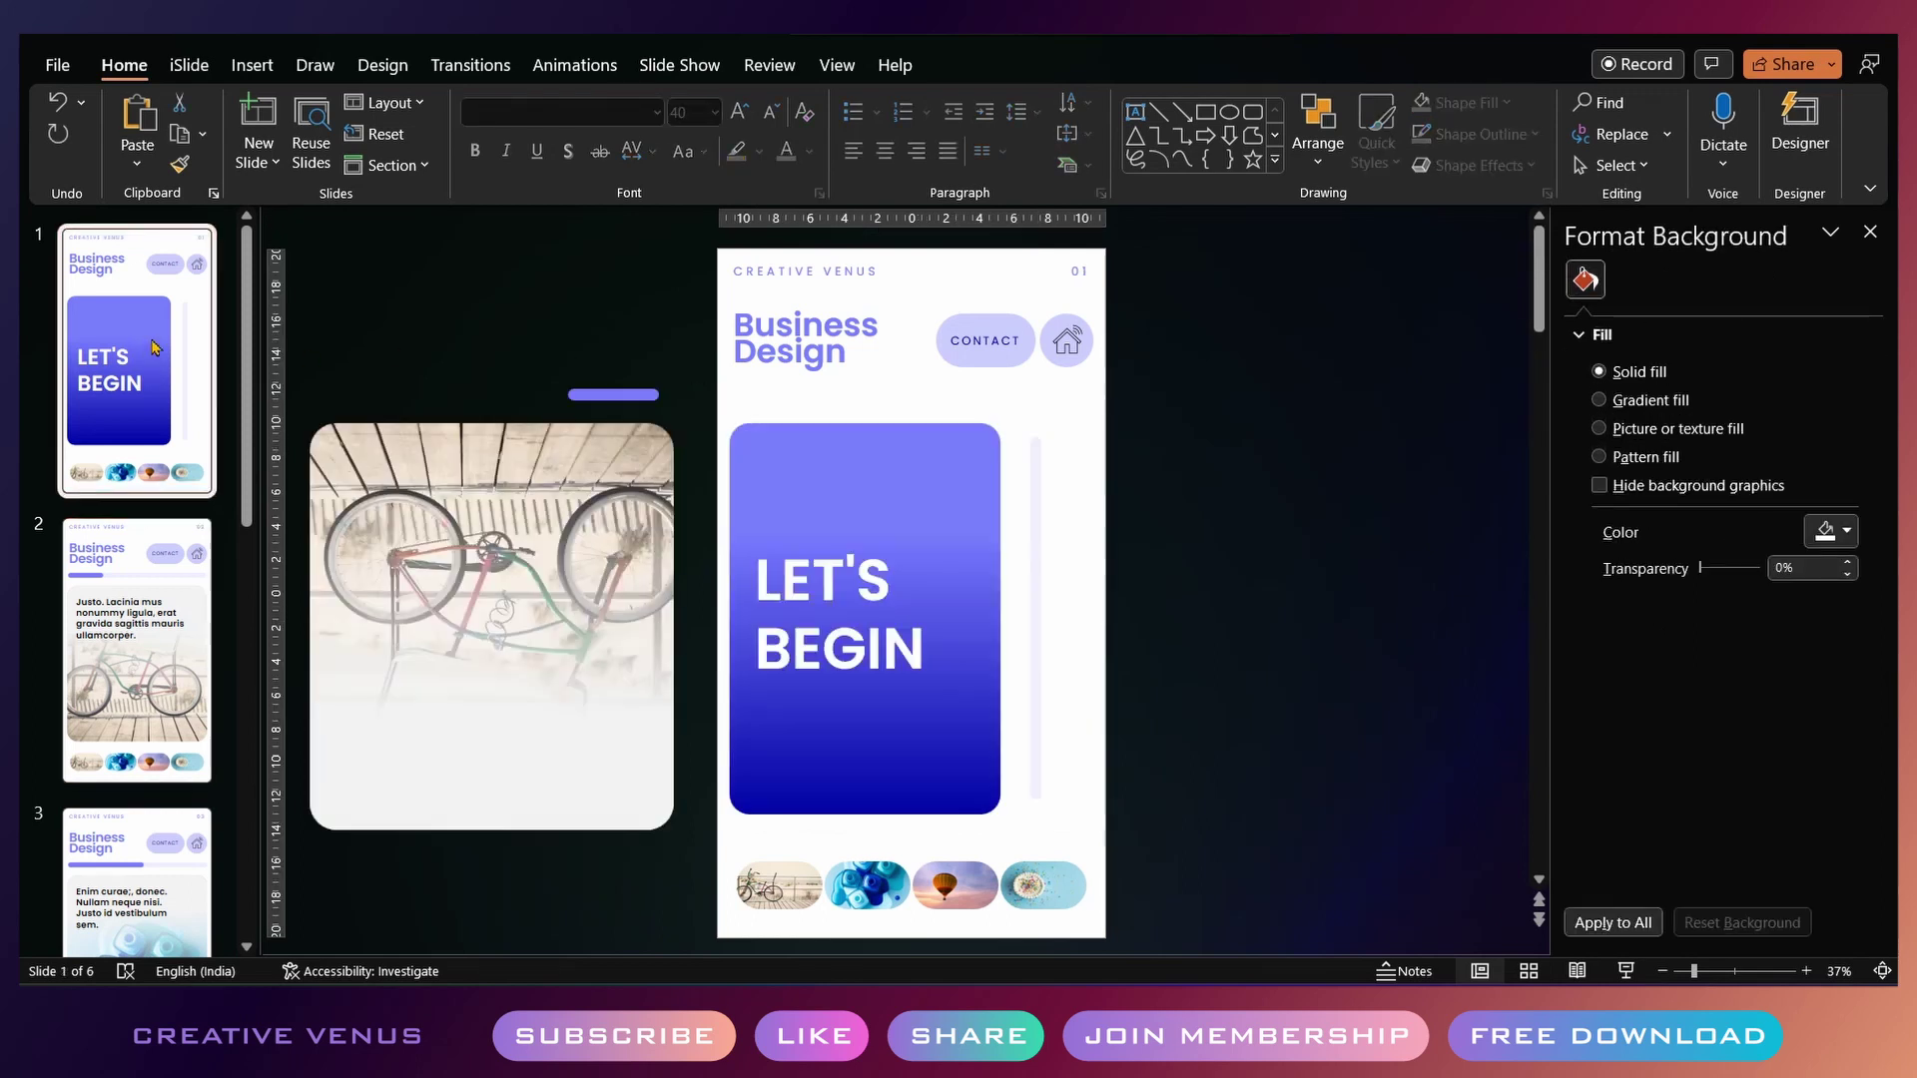
key("ctrl+v")
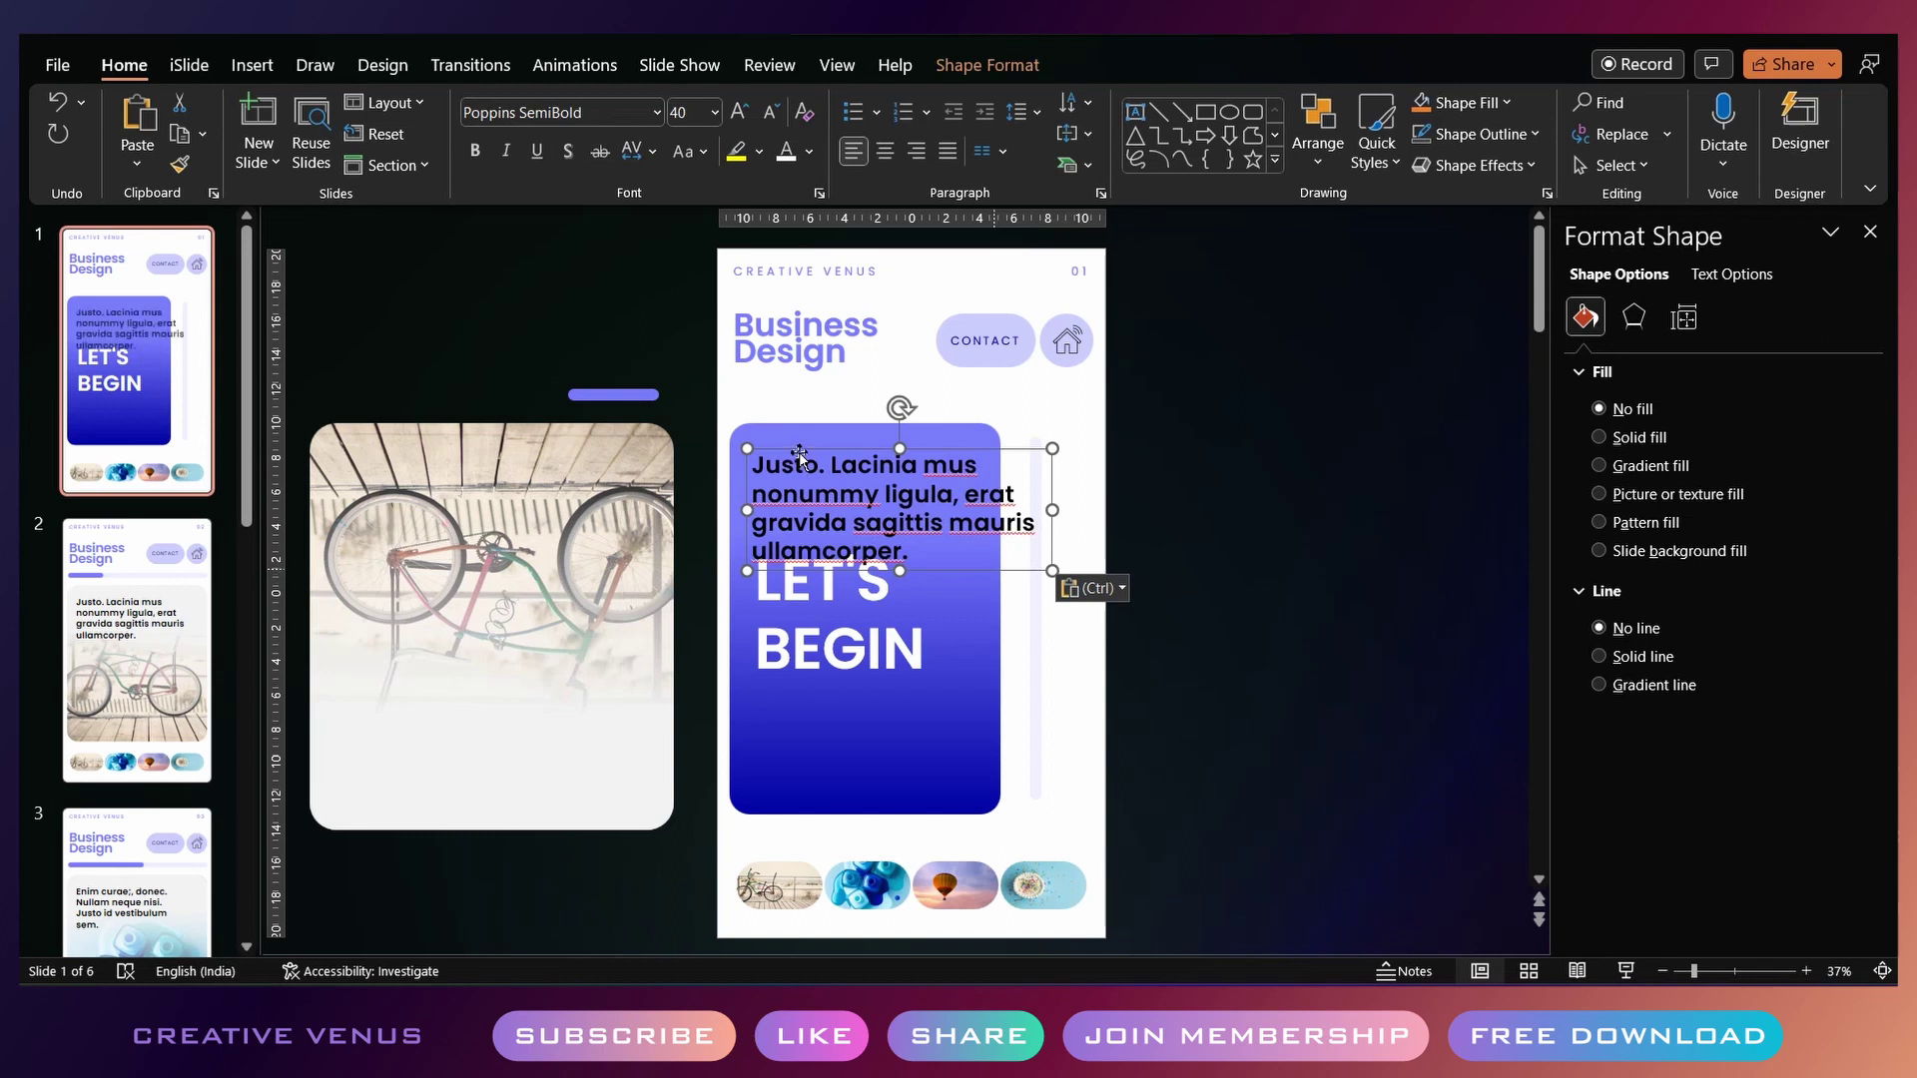
left_click_drag(798, 463, 1128, 470)
Copy the gradient card and its LET'S BEGIN title from slide 1 to slide 2 and park both outside the slide's left edge
left_click(1035, 560)
key("Tab")
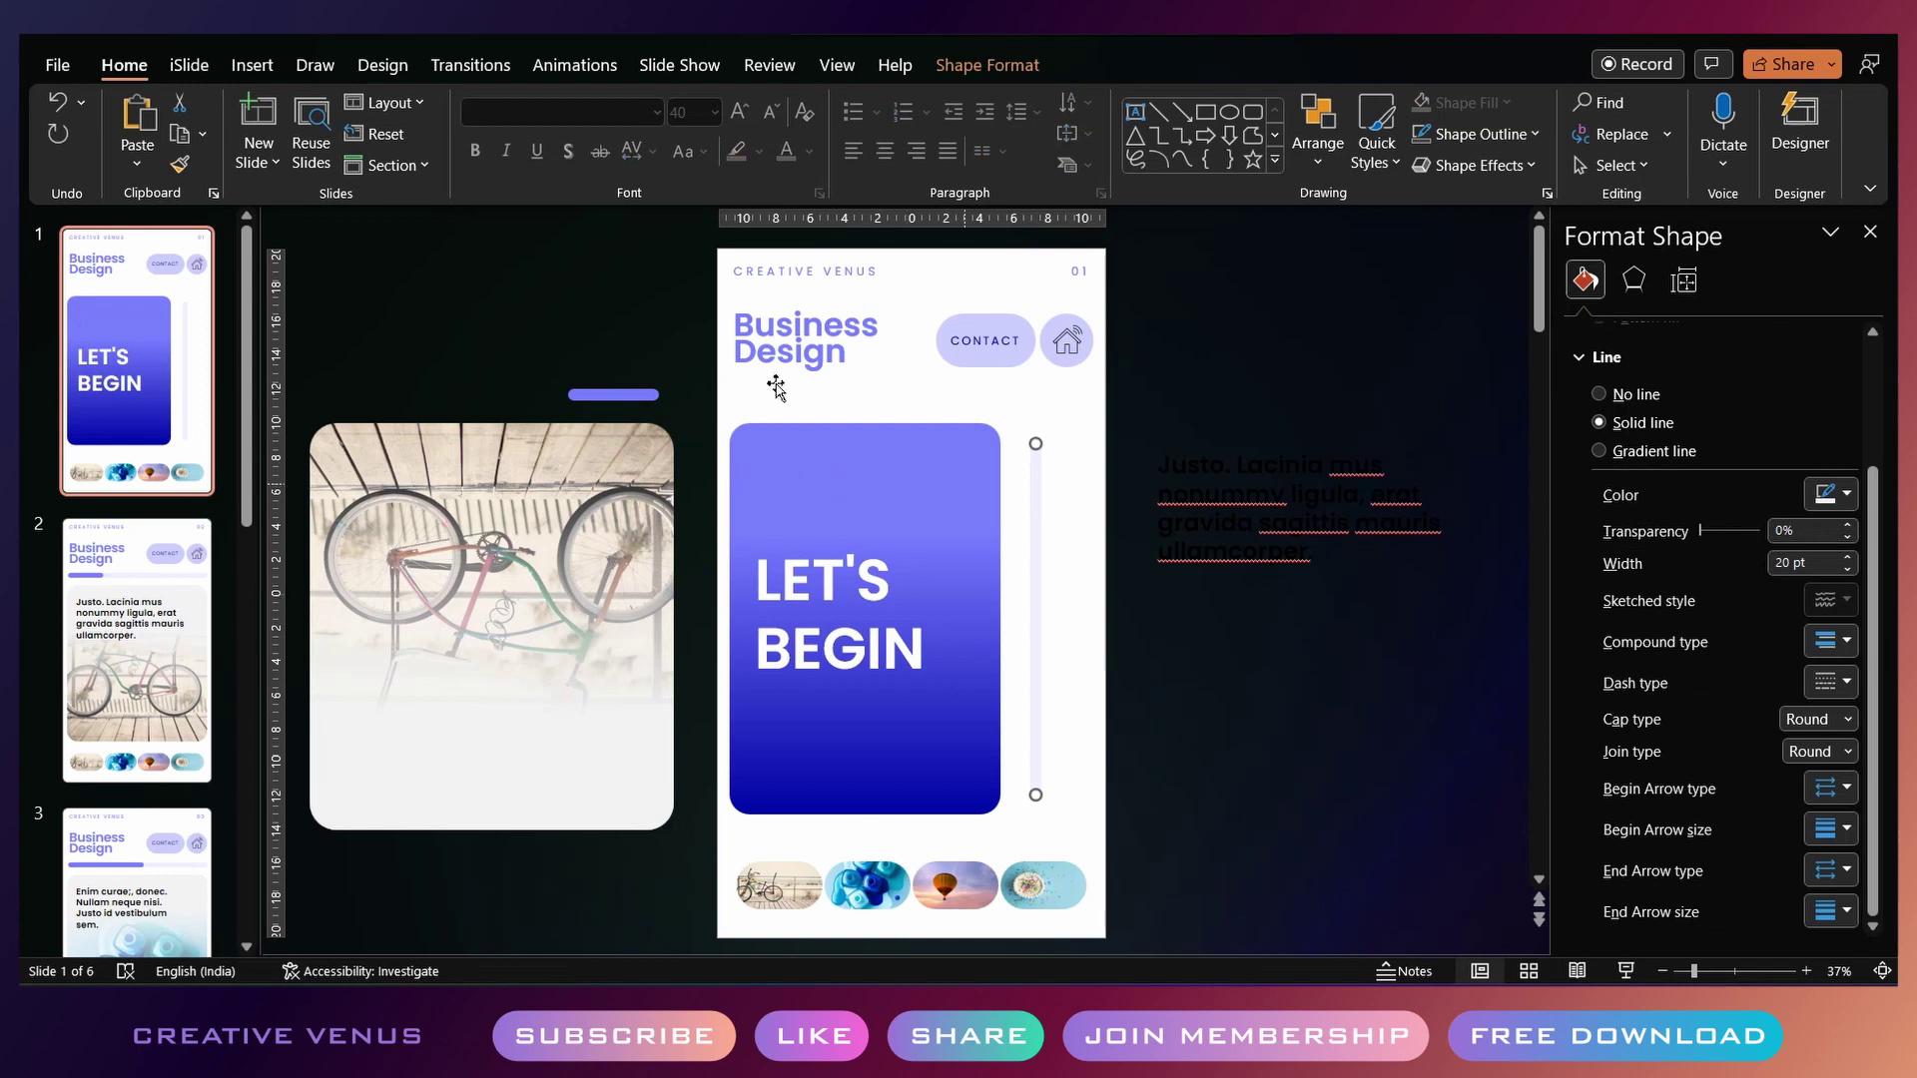
key("Tab")
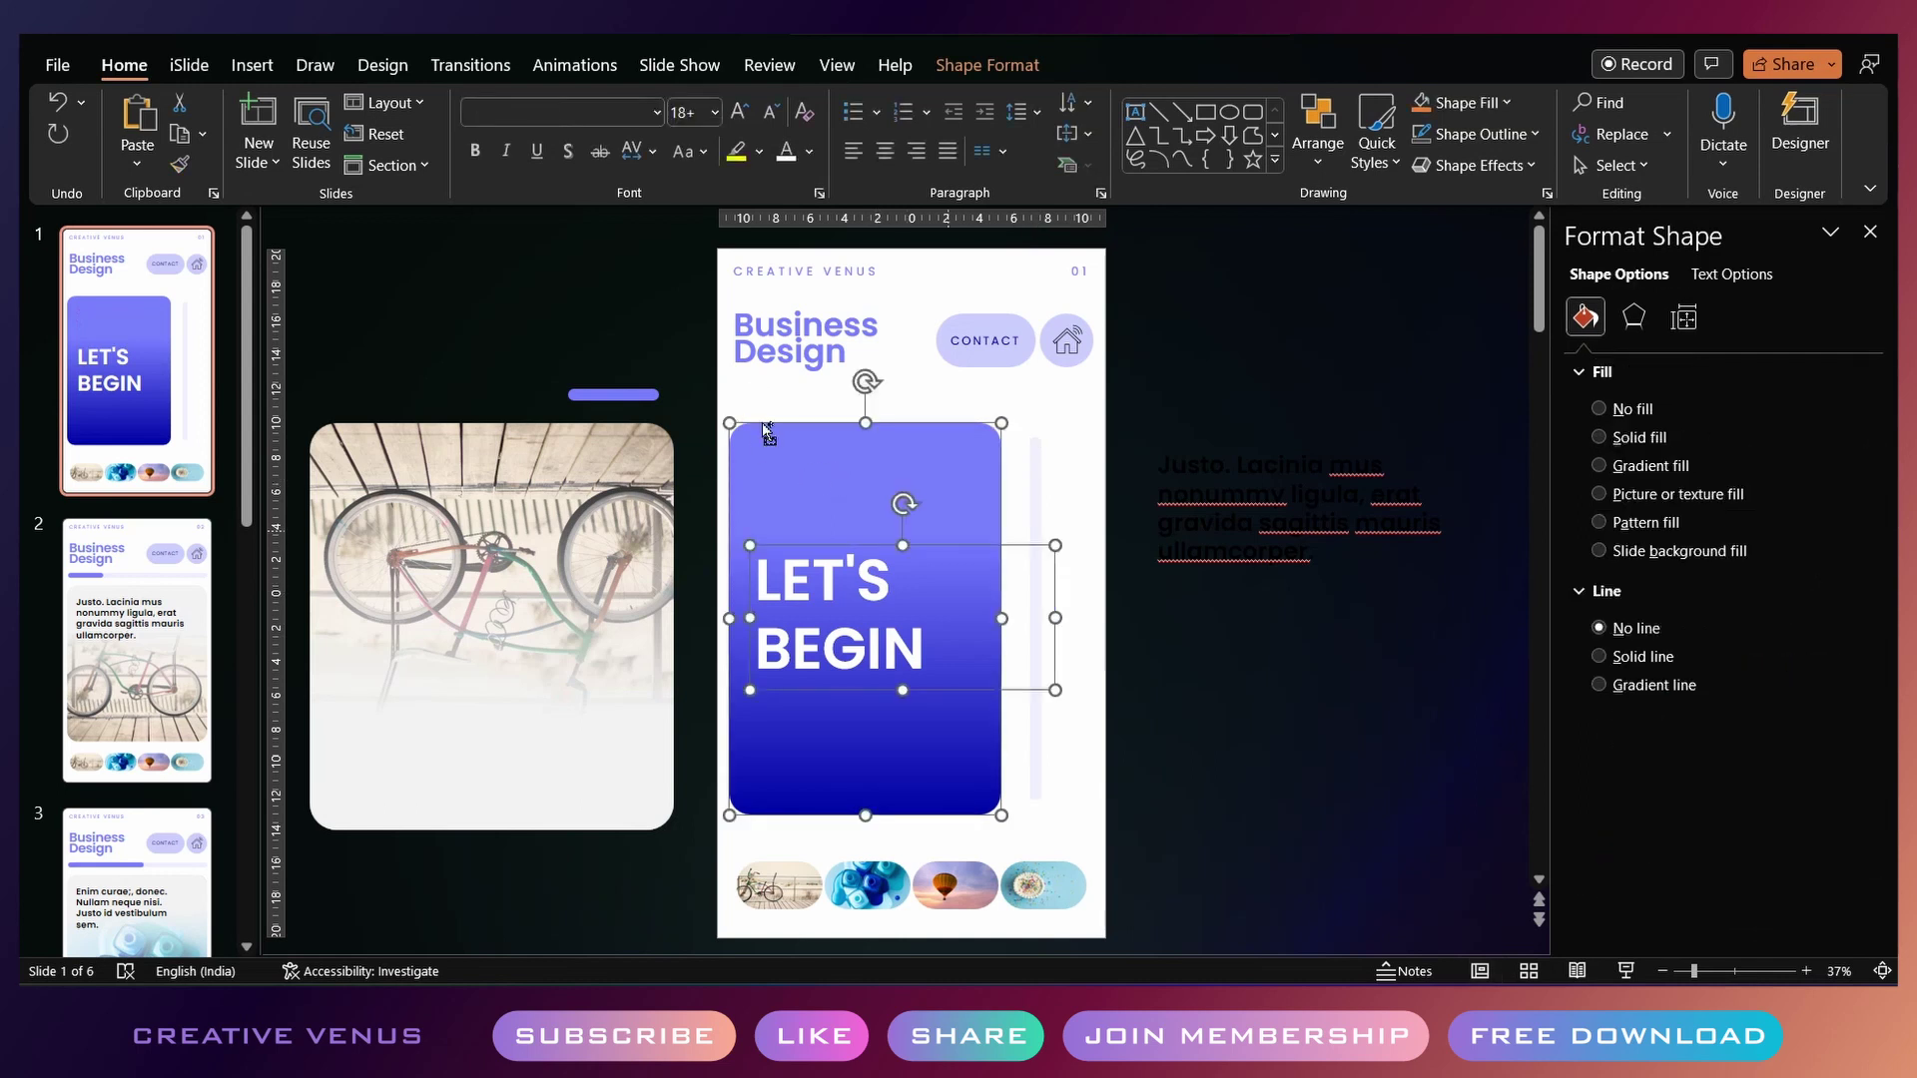
left_click(134, 599)
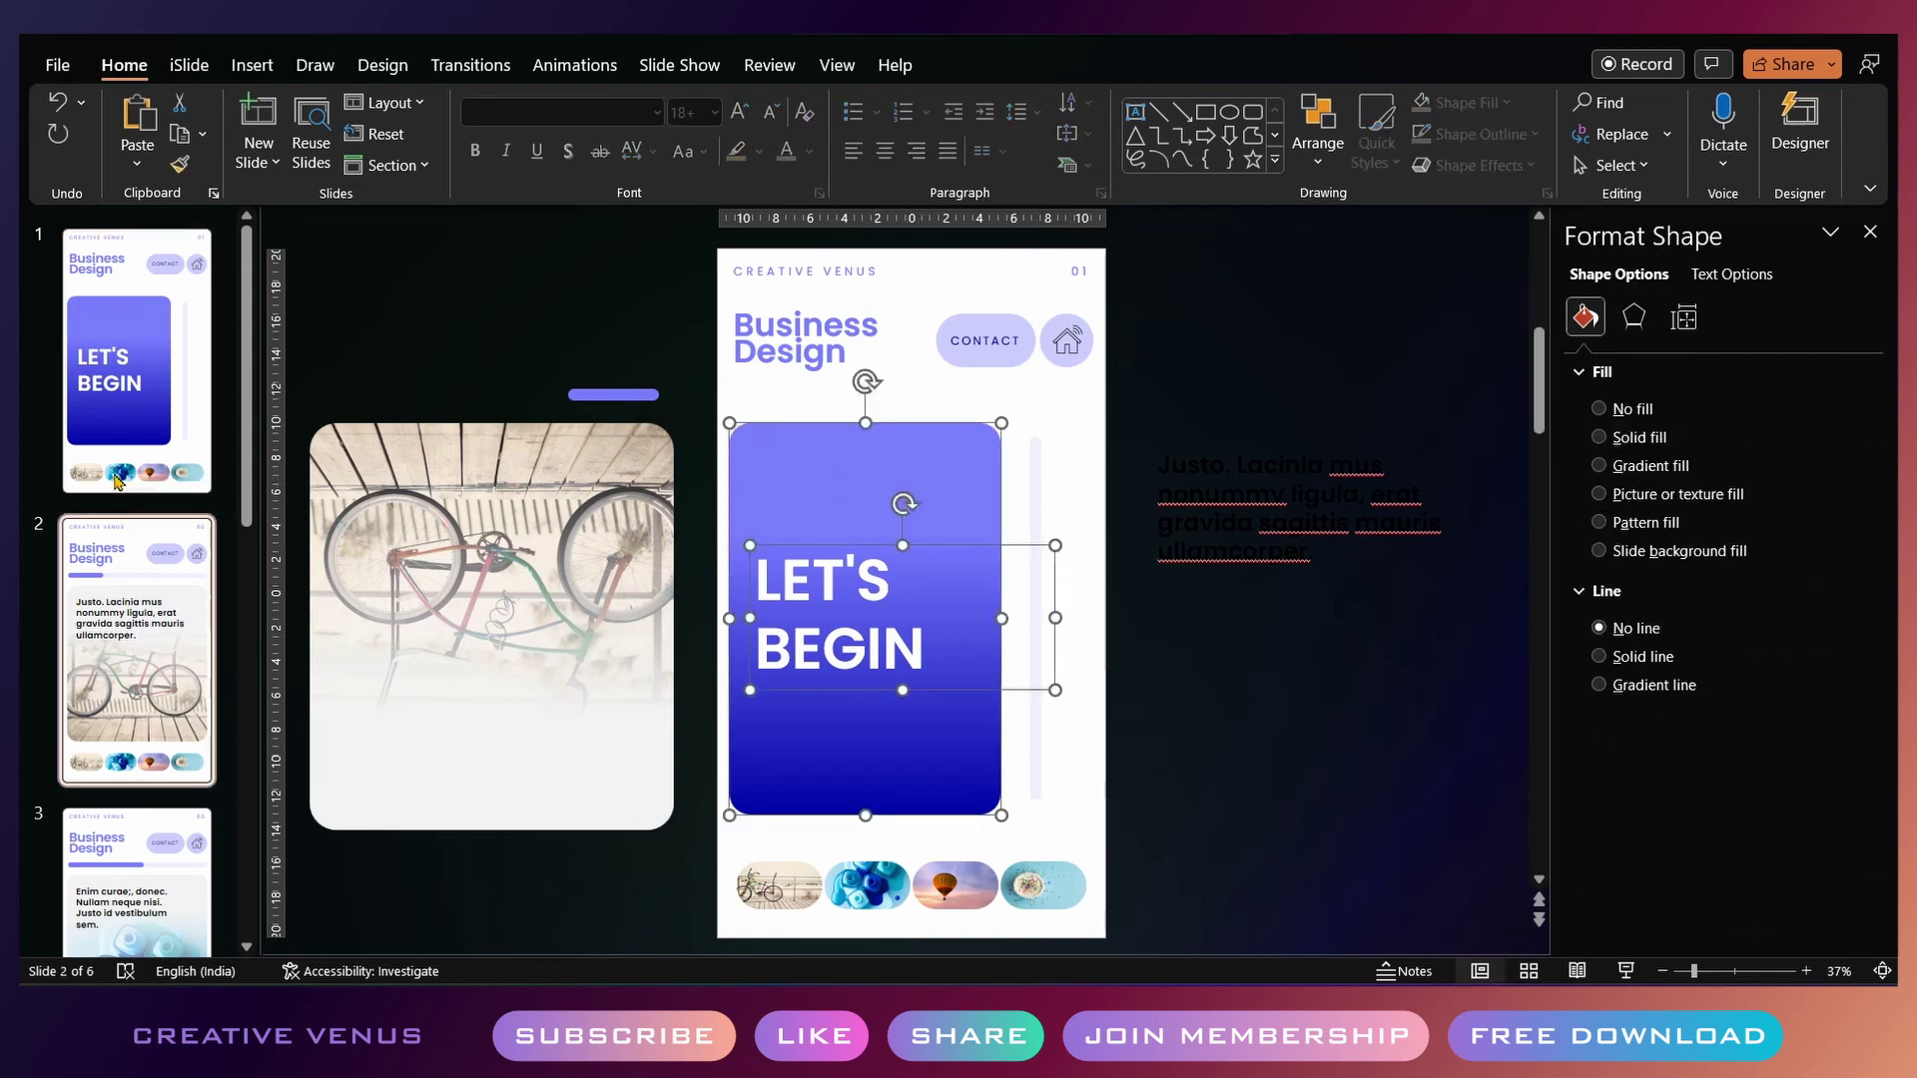
key("ctrl+v")
left_click_drag(764, 579, 474, 579)
left_click(449, 847)
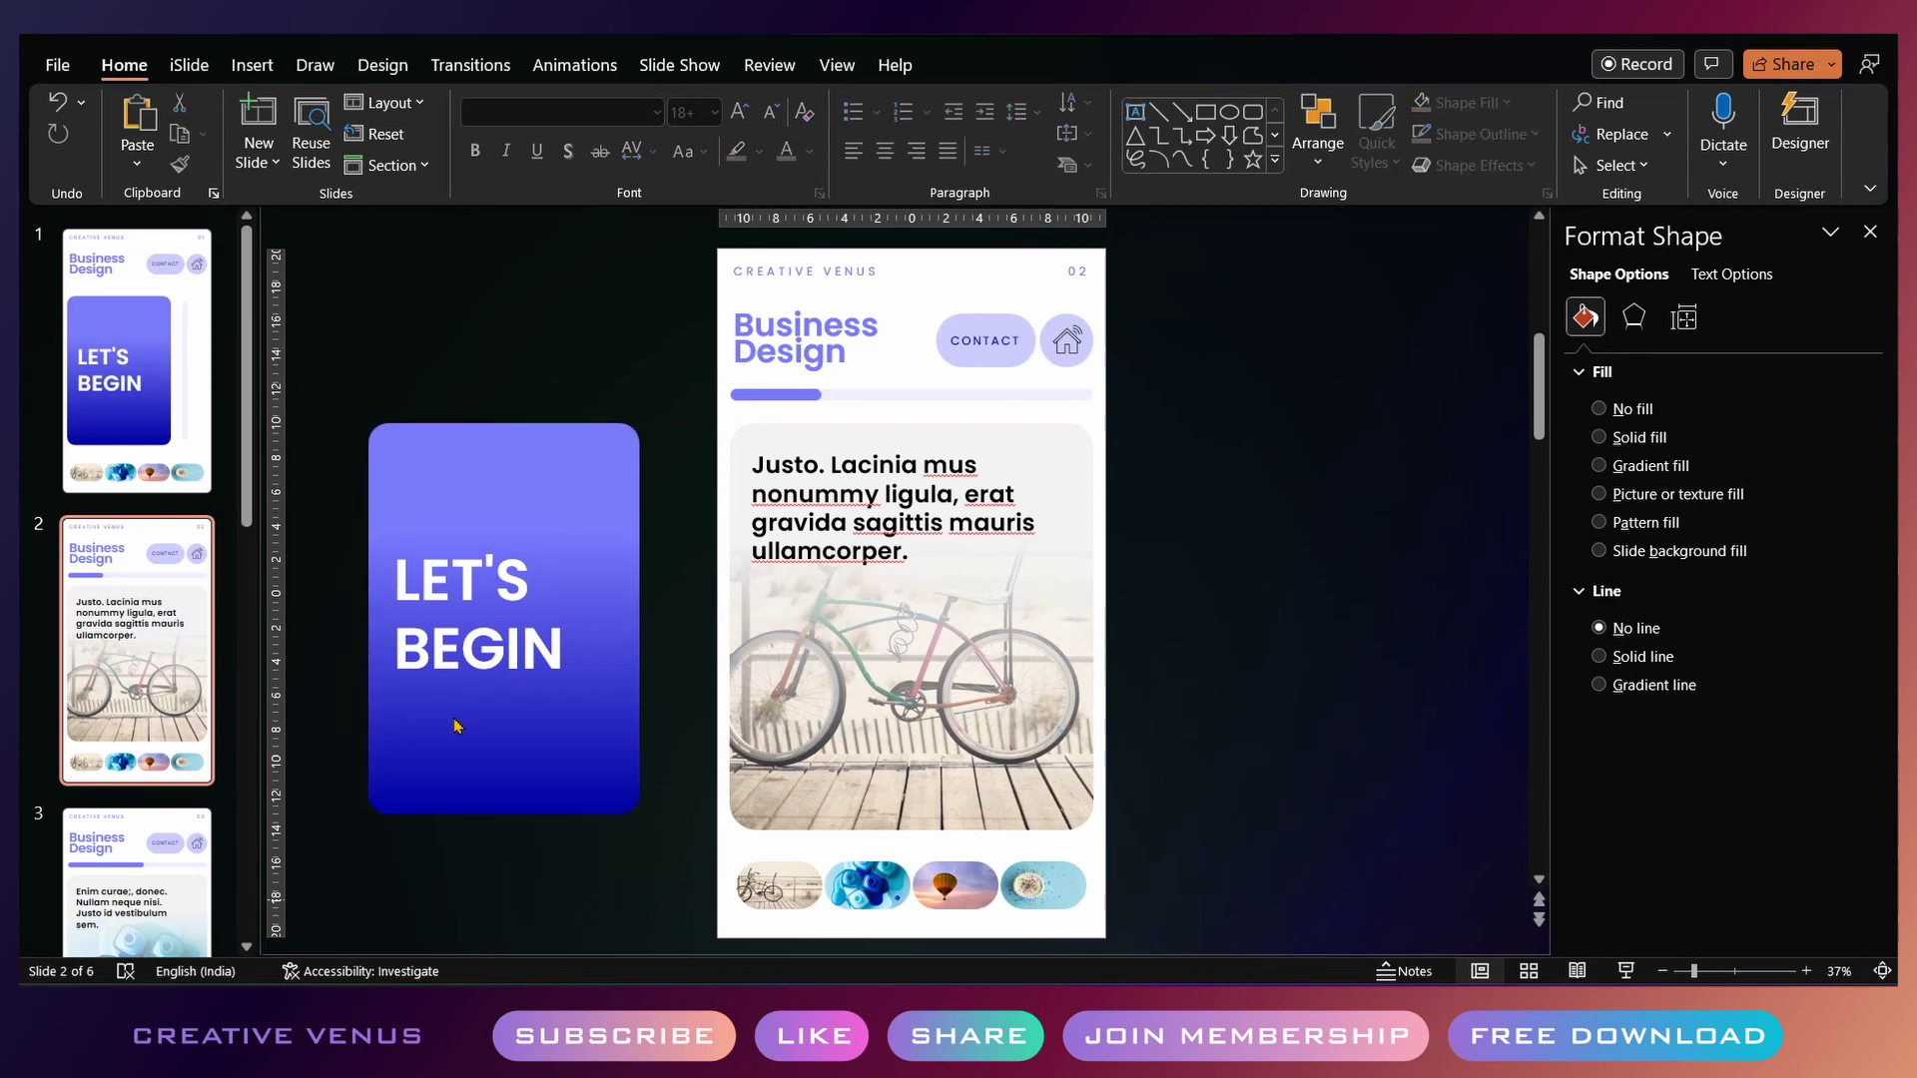
Shift the parked LET'S BEGIN title on slide 2 farther left so it sits partly off its gradient card
left_click(469, 533)
left_click(466, 549)
left_click_drag(466, 549, 367, 543)
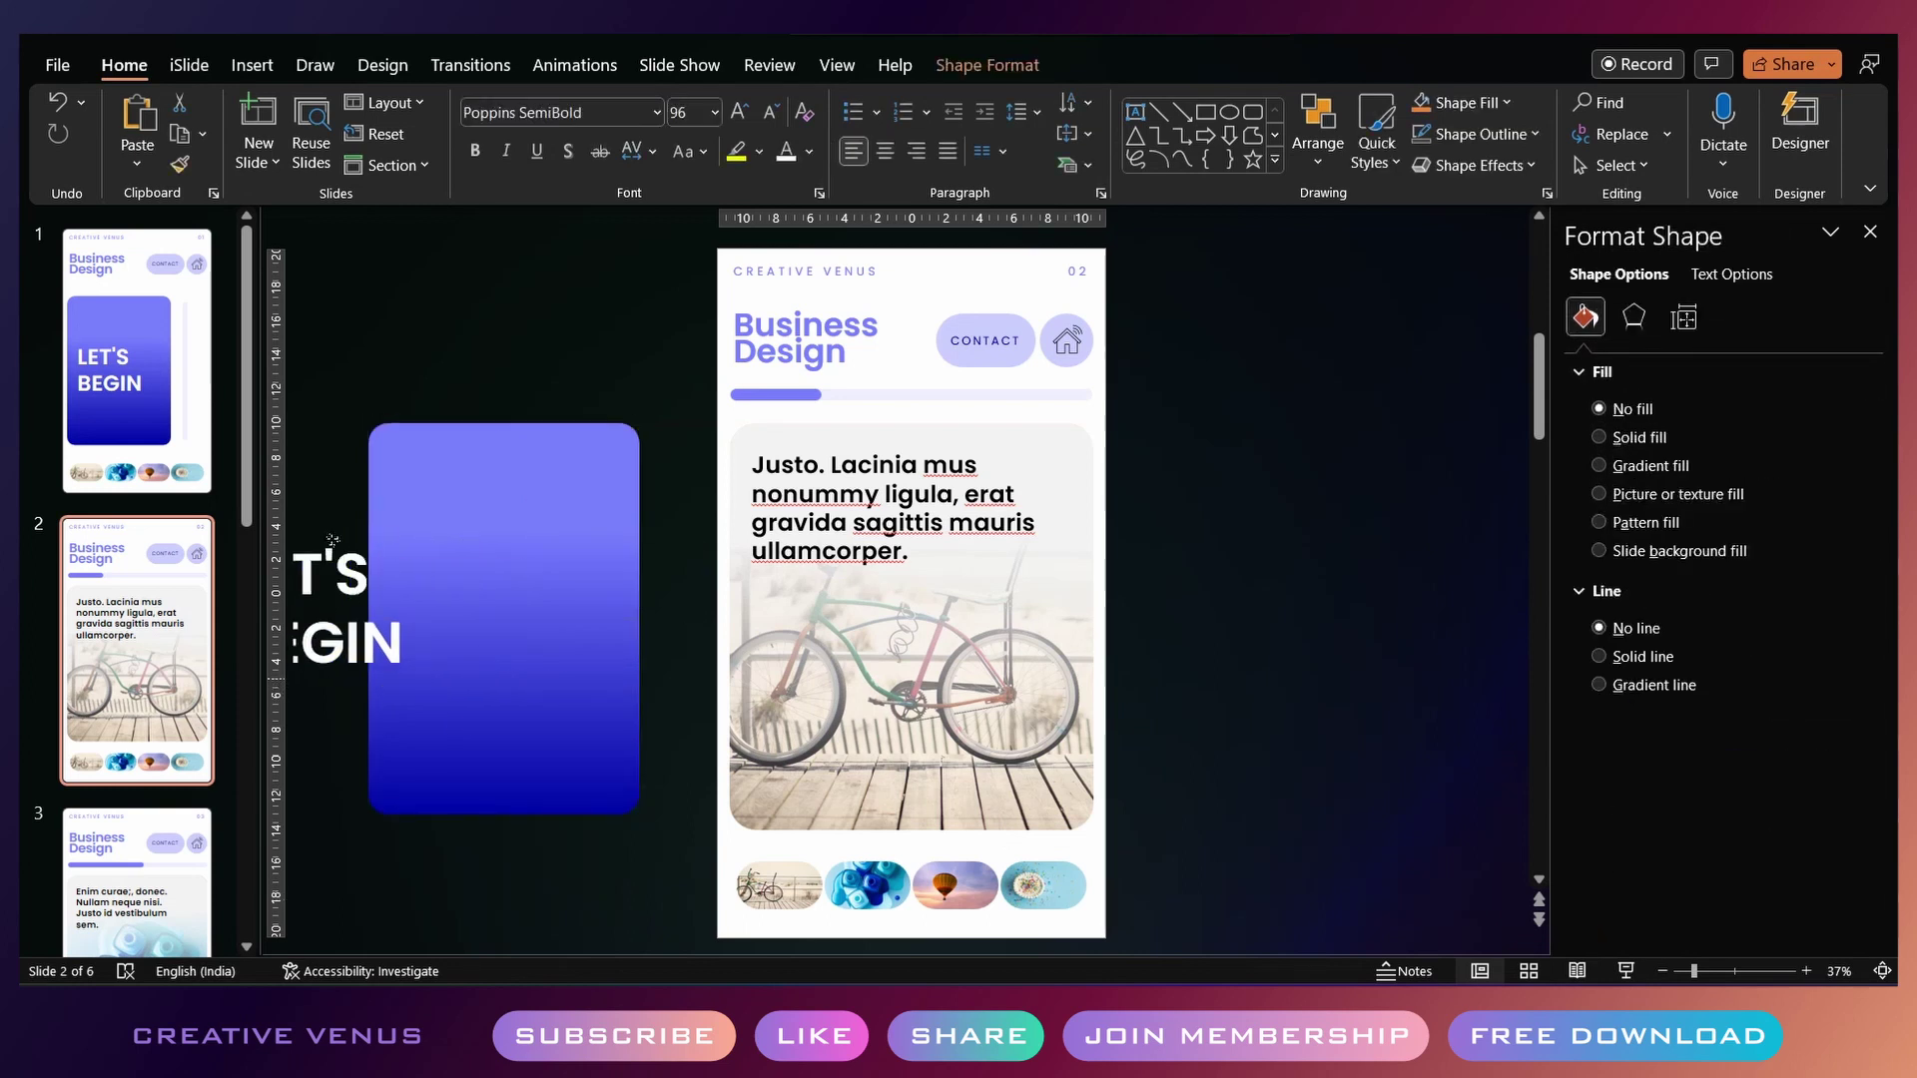
Apply the Morph transition to the deck's slides, starting from slide 1
left_click(160, 249)
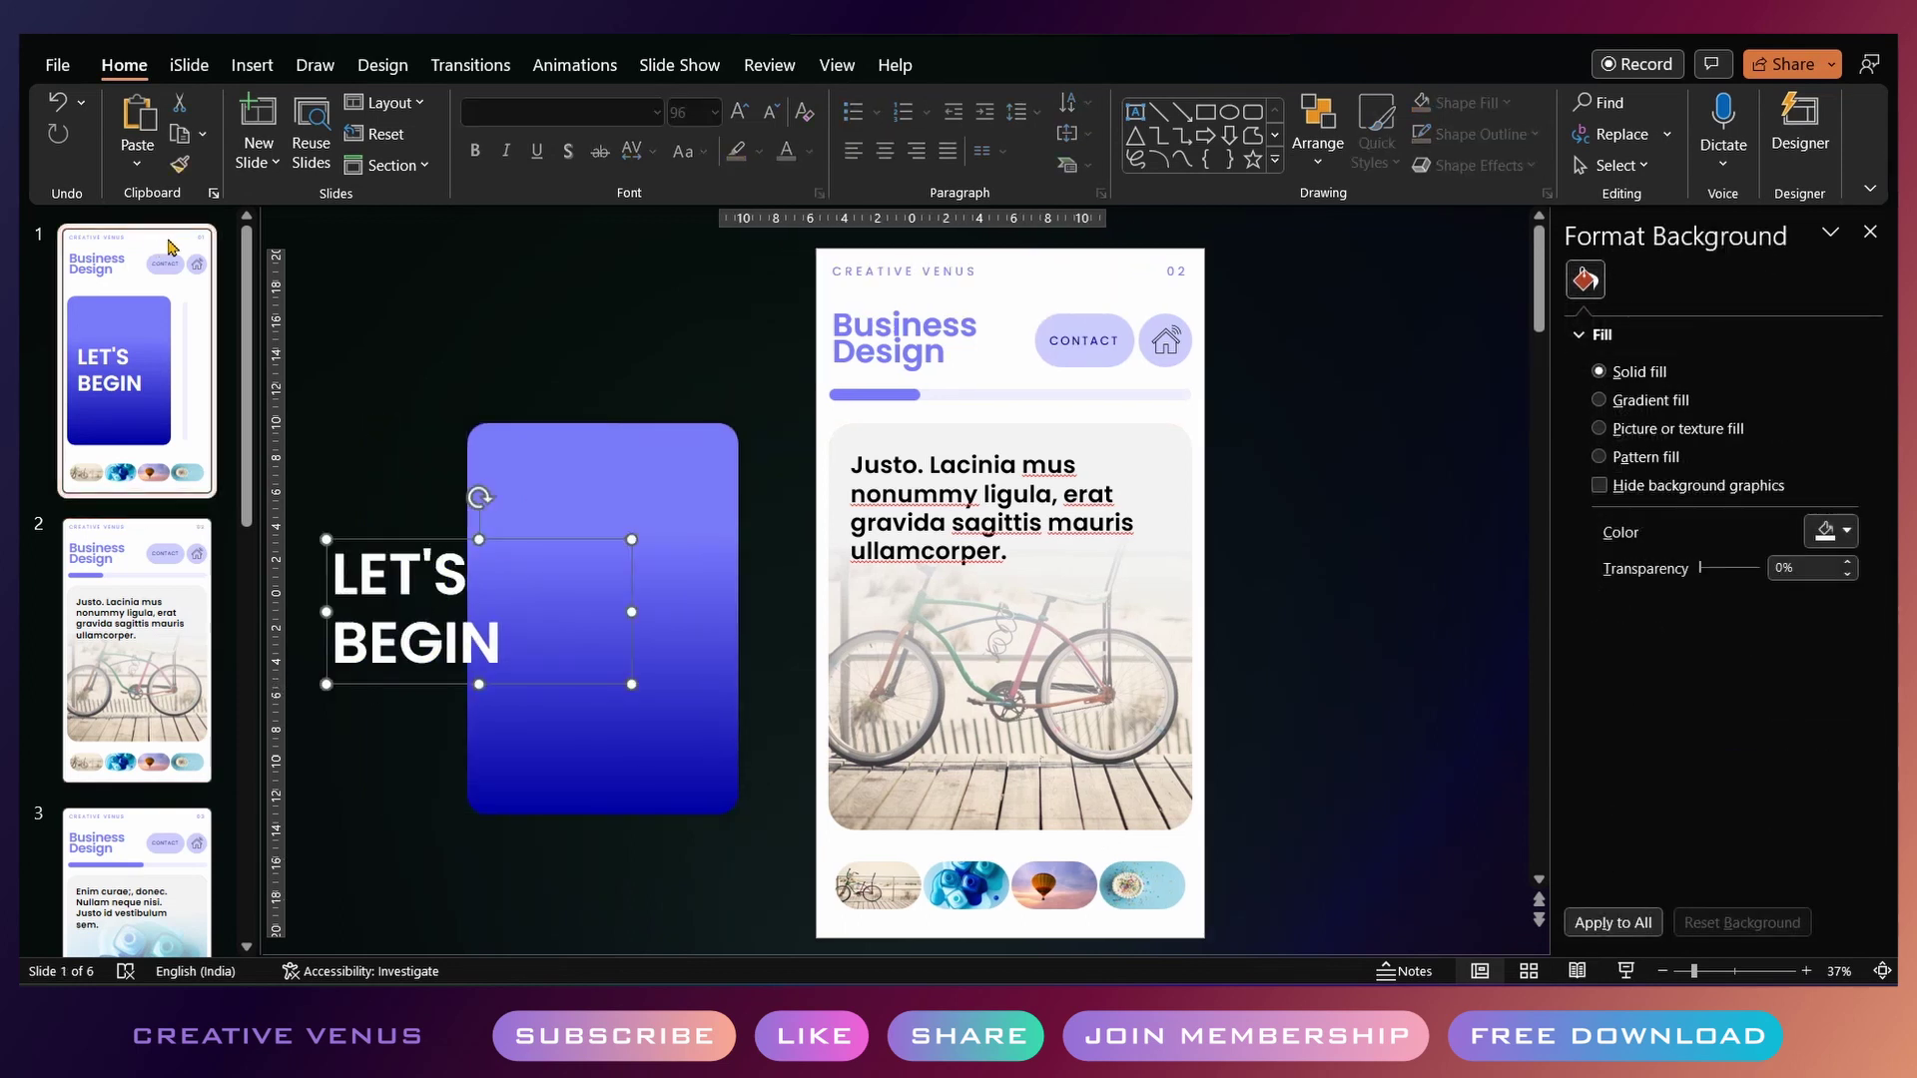
key("Down")
key("Down")
key("Down")
key("Down")
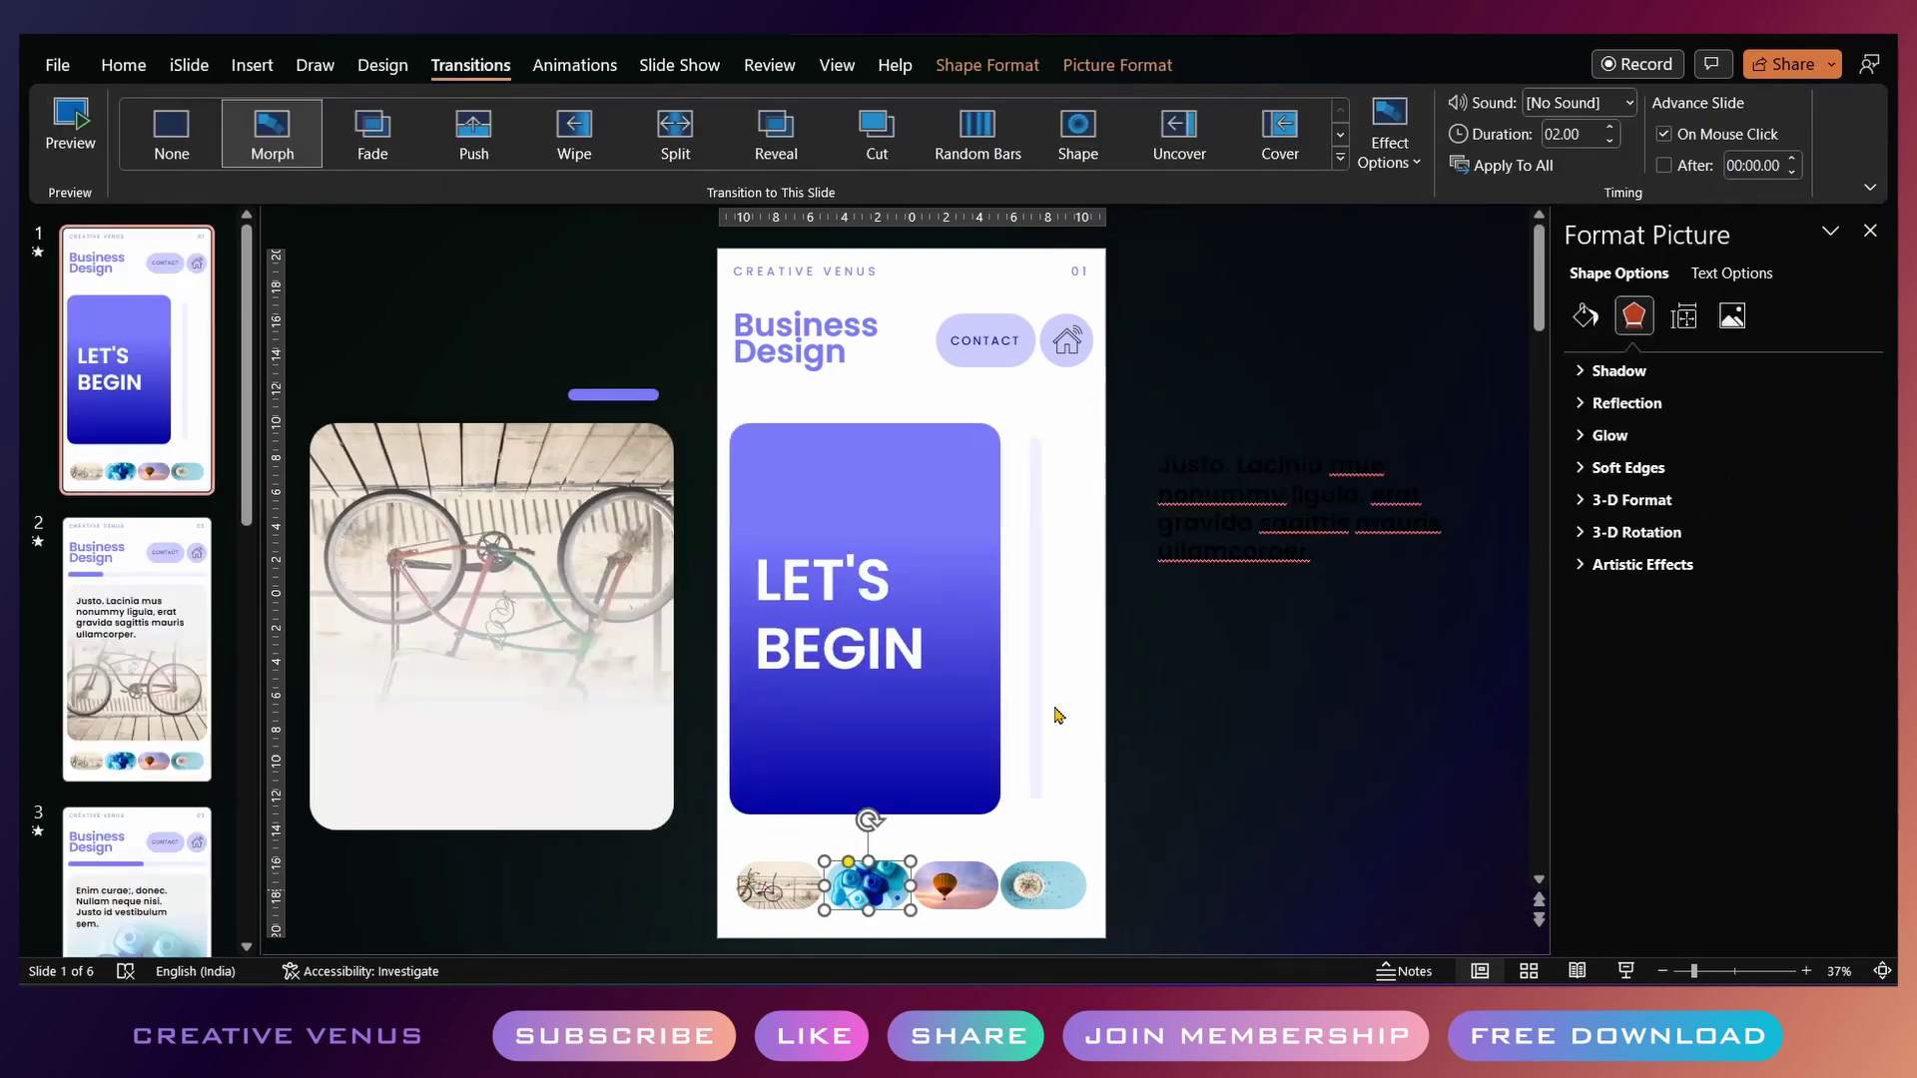
Move the four picture pills on slide 1 slightly upward, closer to the LET'S BEGIN card
left_click_drag(1174, 810, 686, 941)
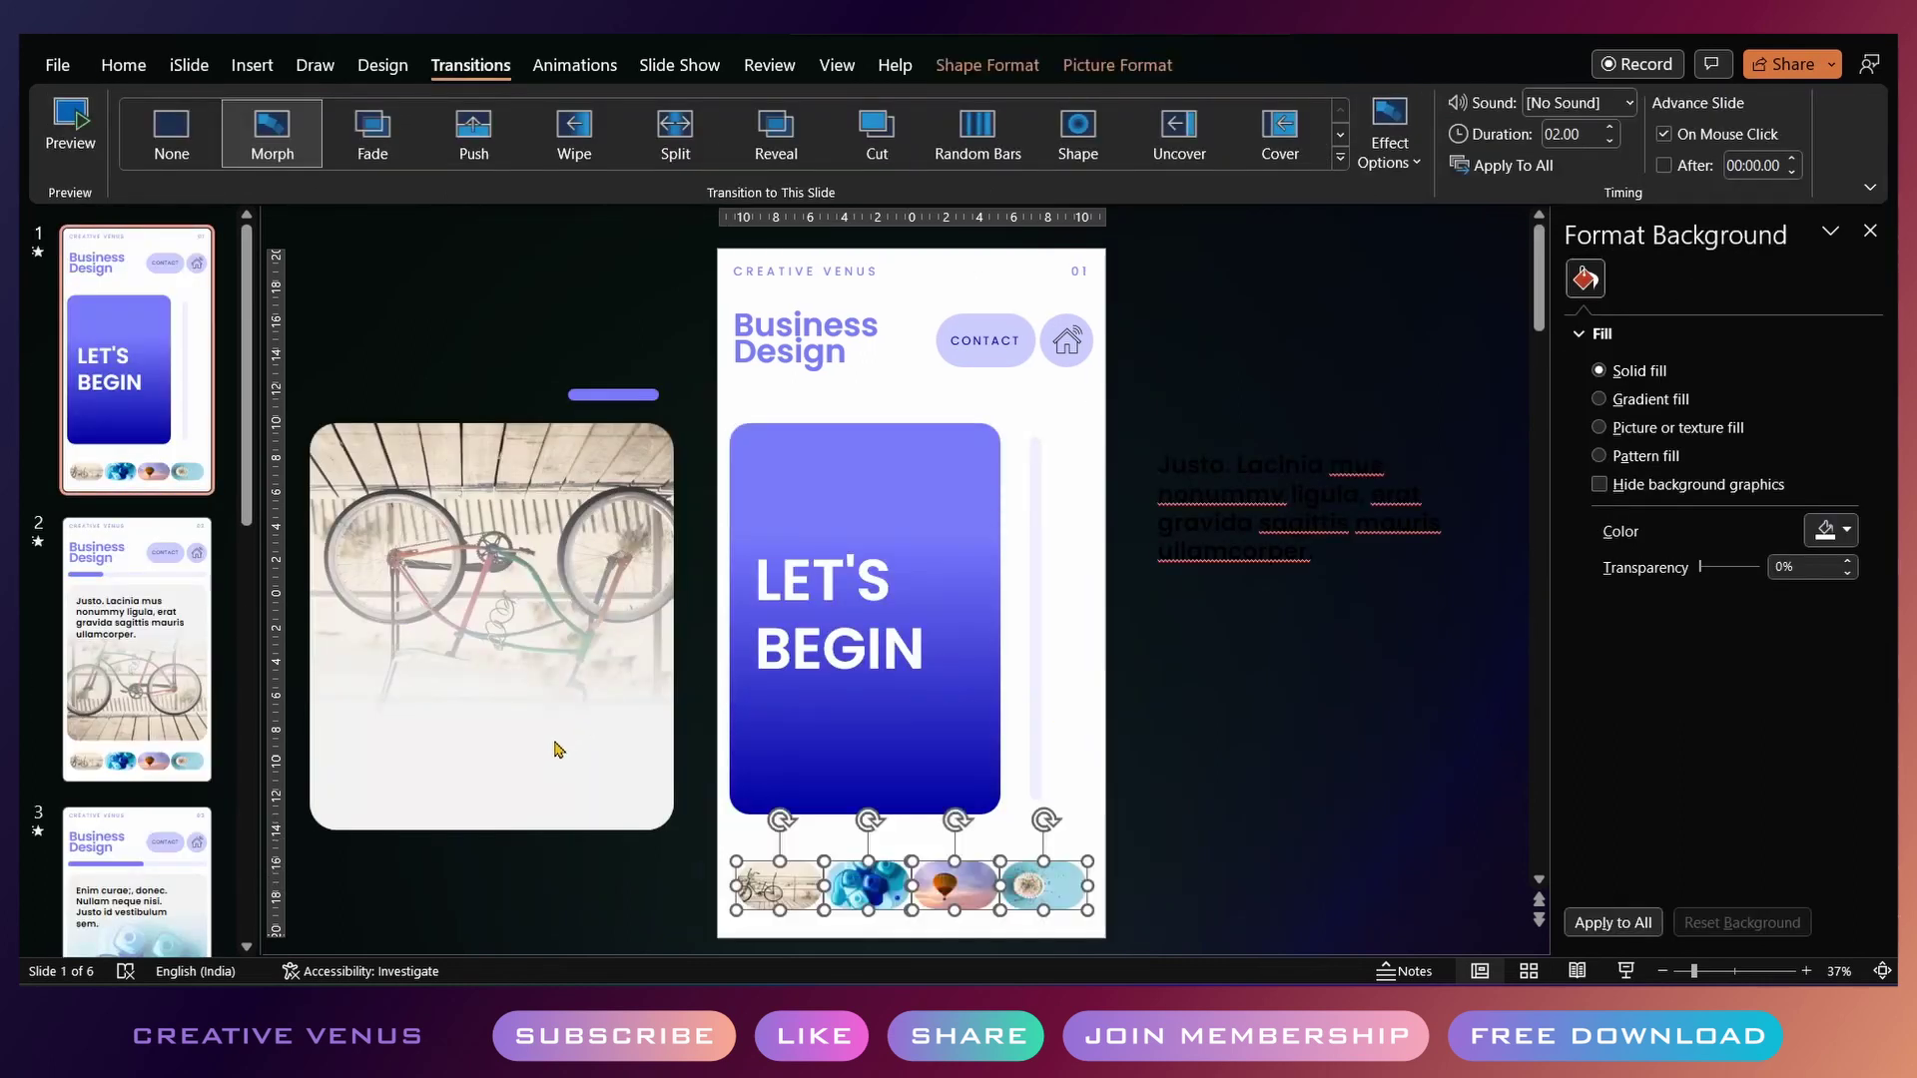
left_click_drag(796, 875, 796, 837)
left_click_drag(639, 666, 638, 676)
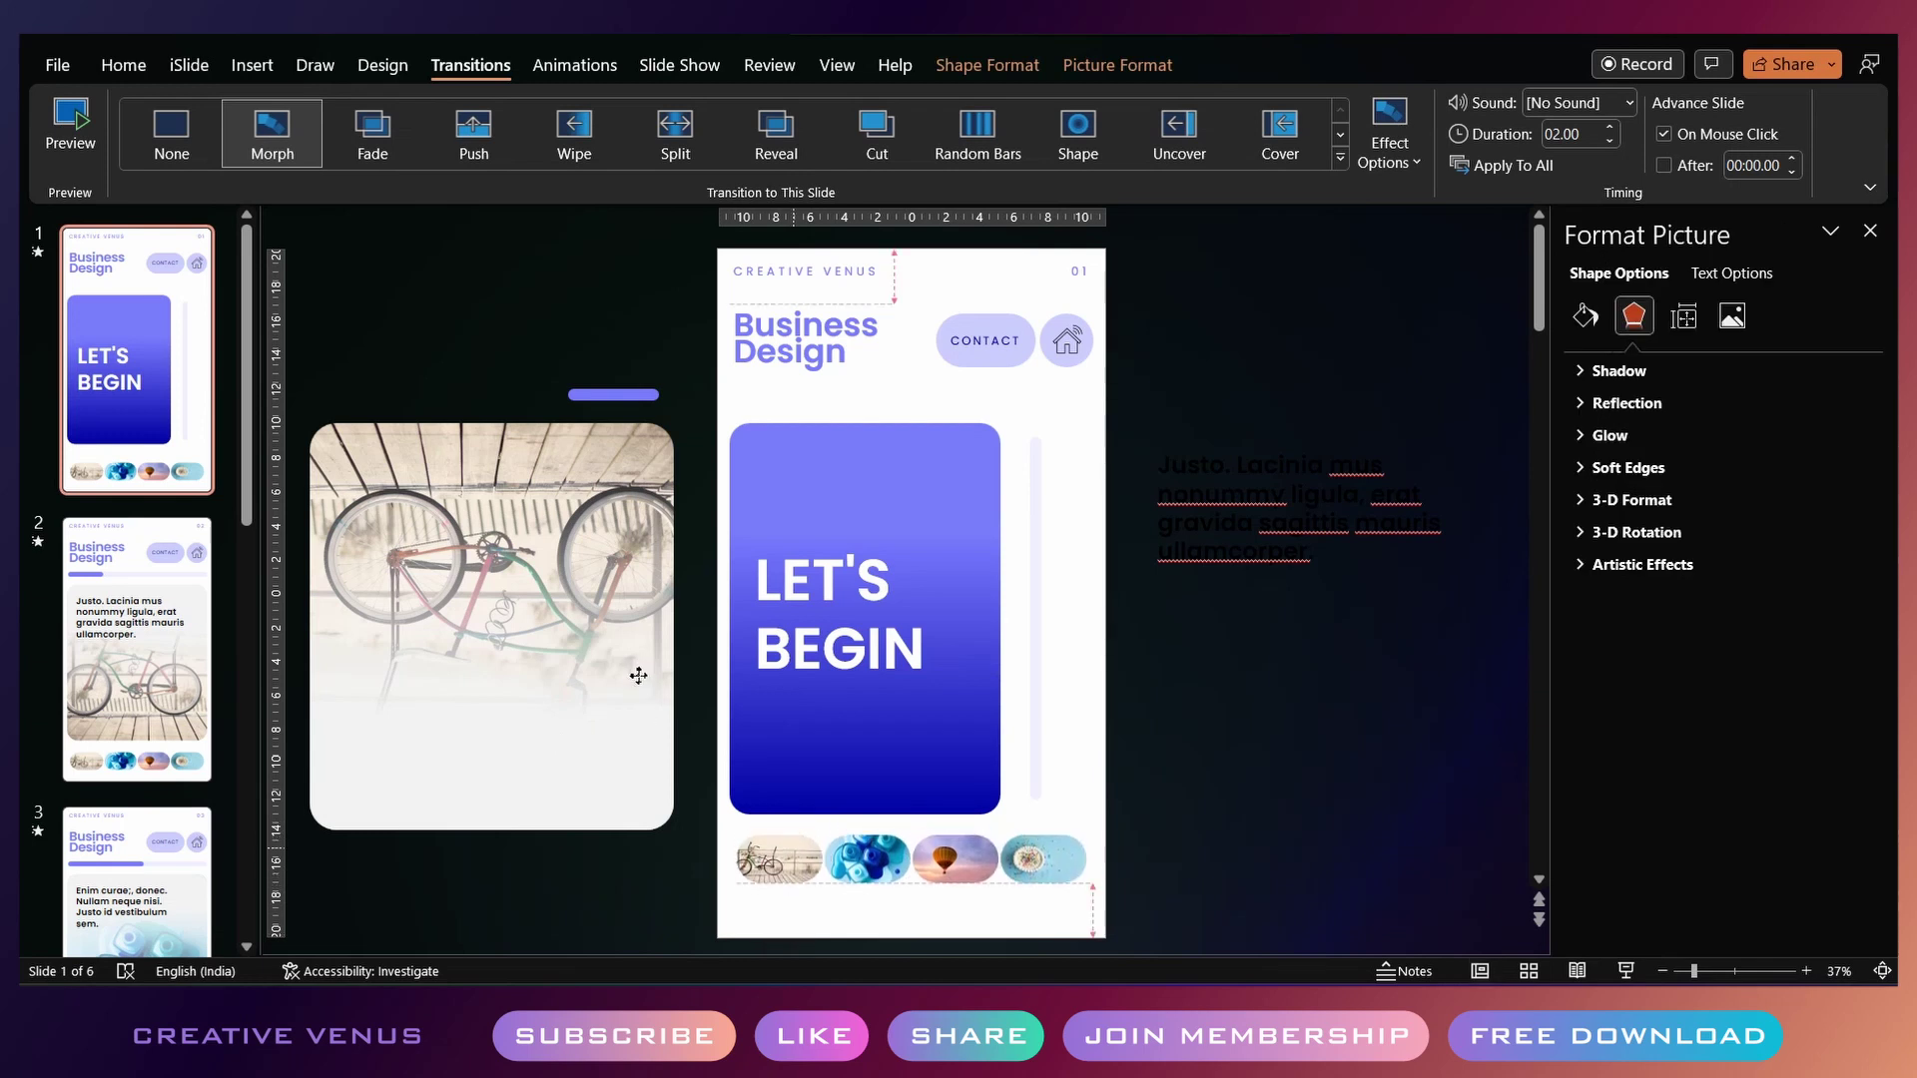
Duplicate the purple progress bar on slide 2, place the copy under the bicycle pill, and recolor it light lavender as a short marker
left_click(959, 659)
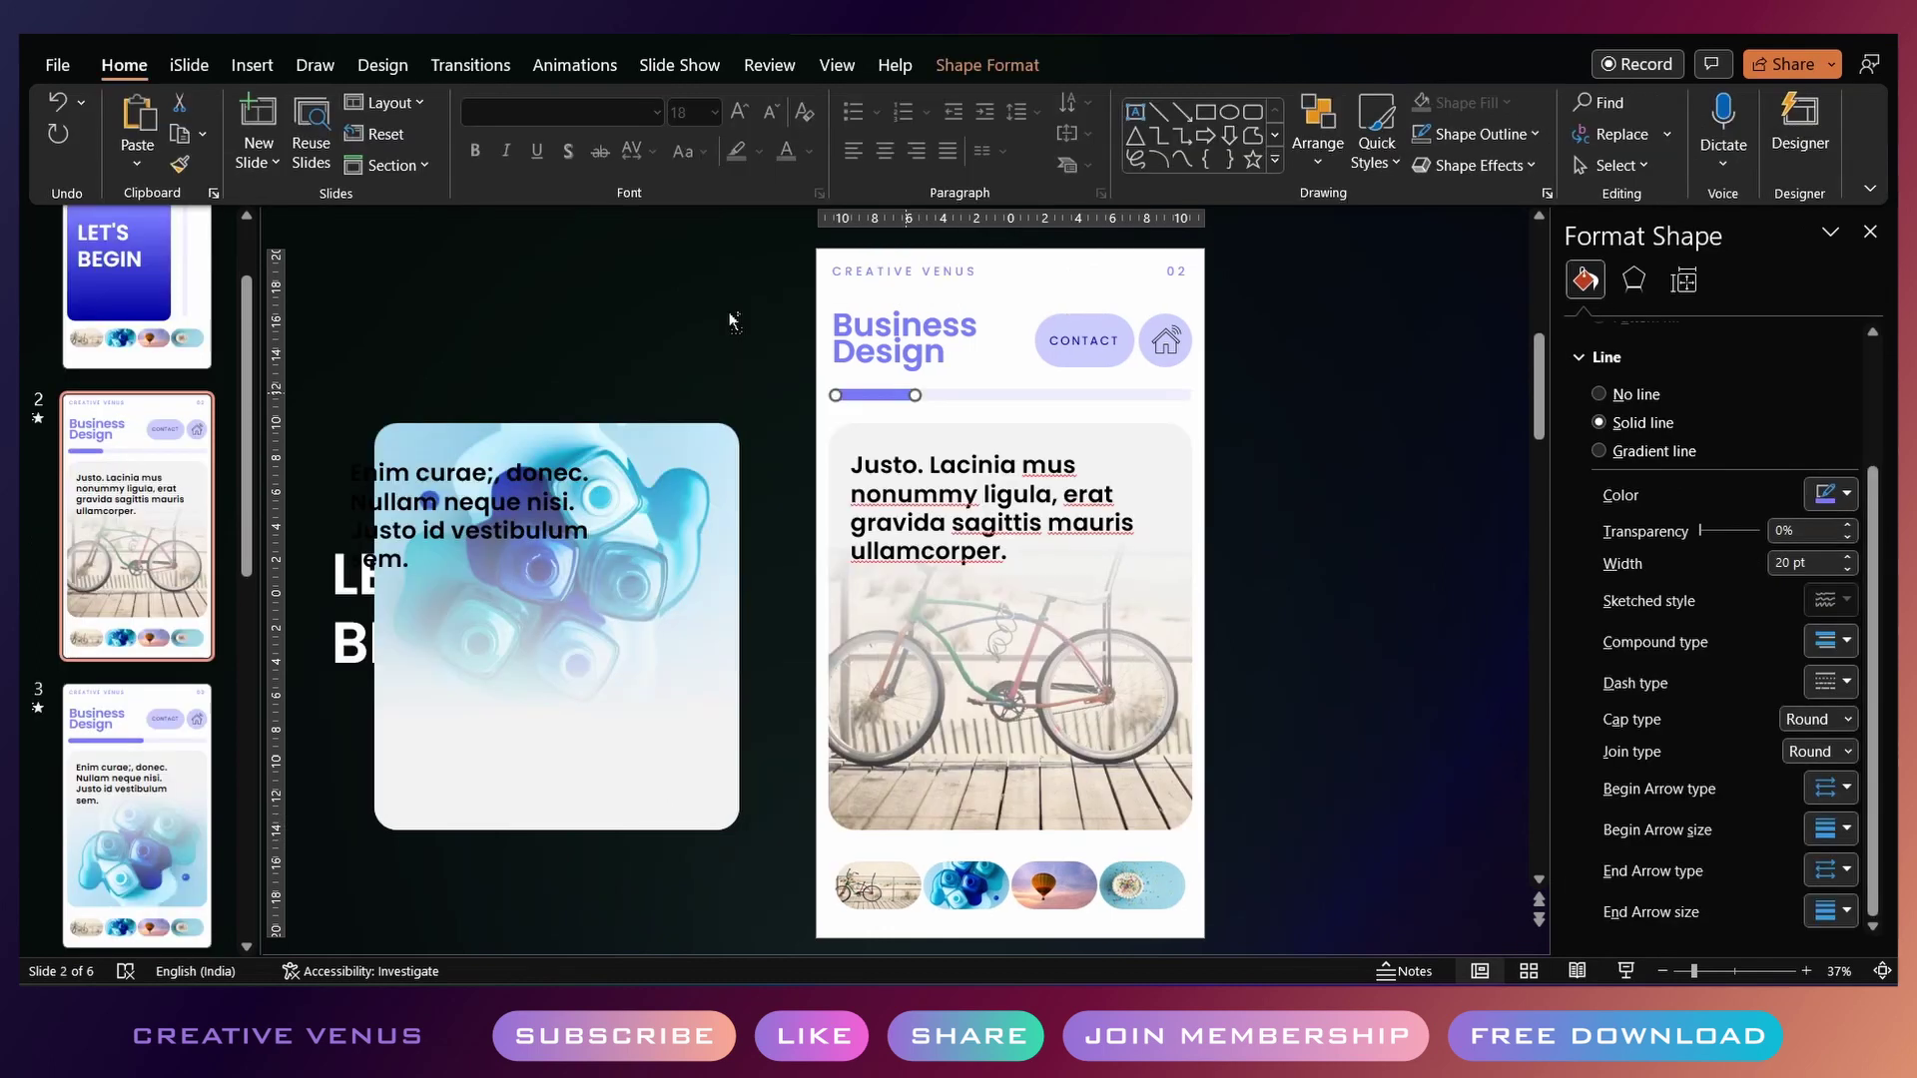
key("ctrl+d")
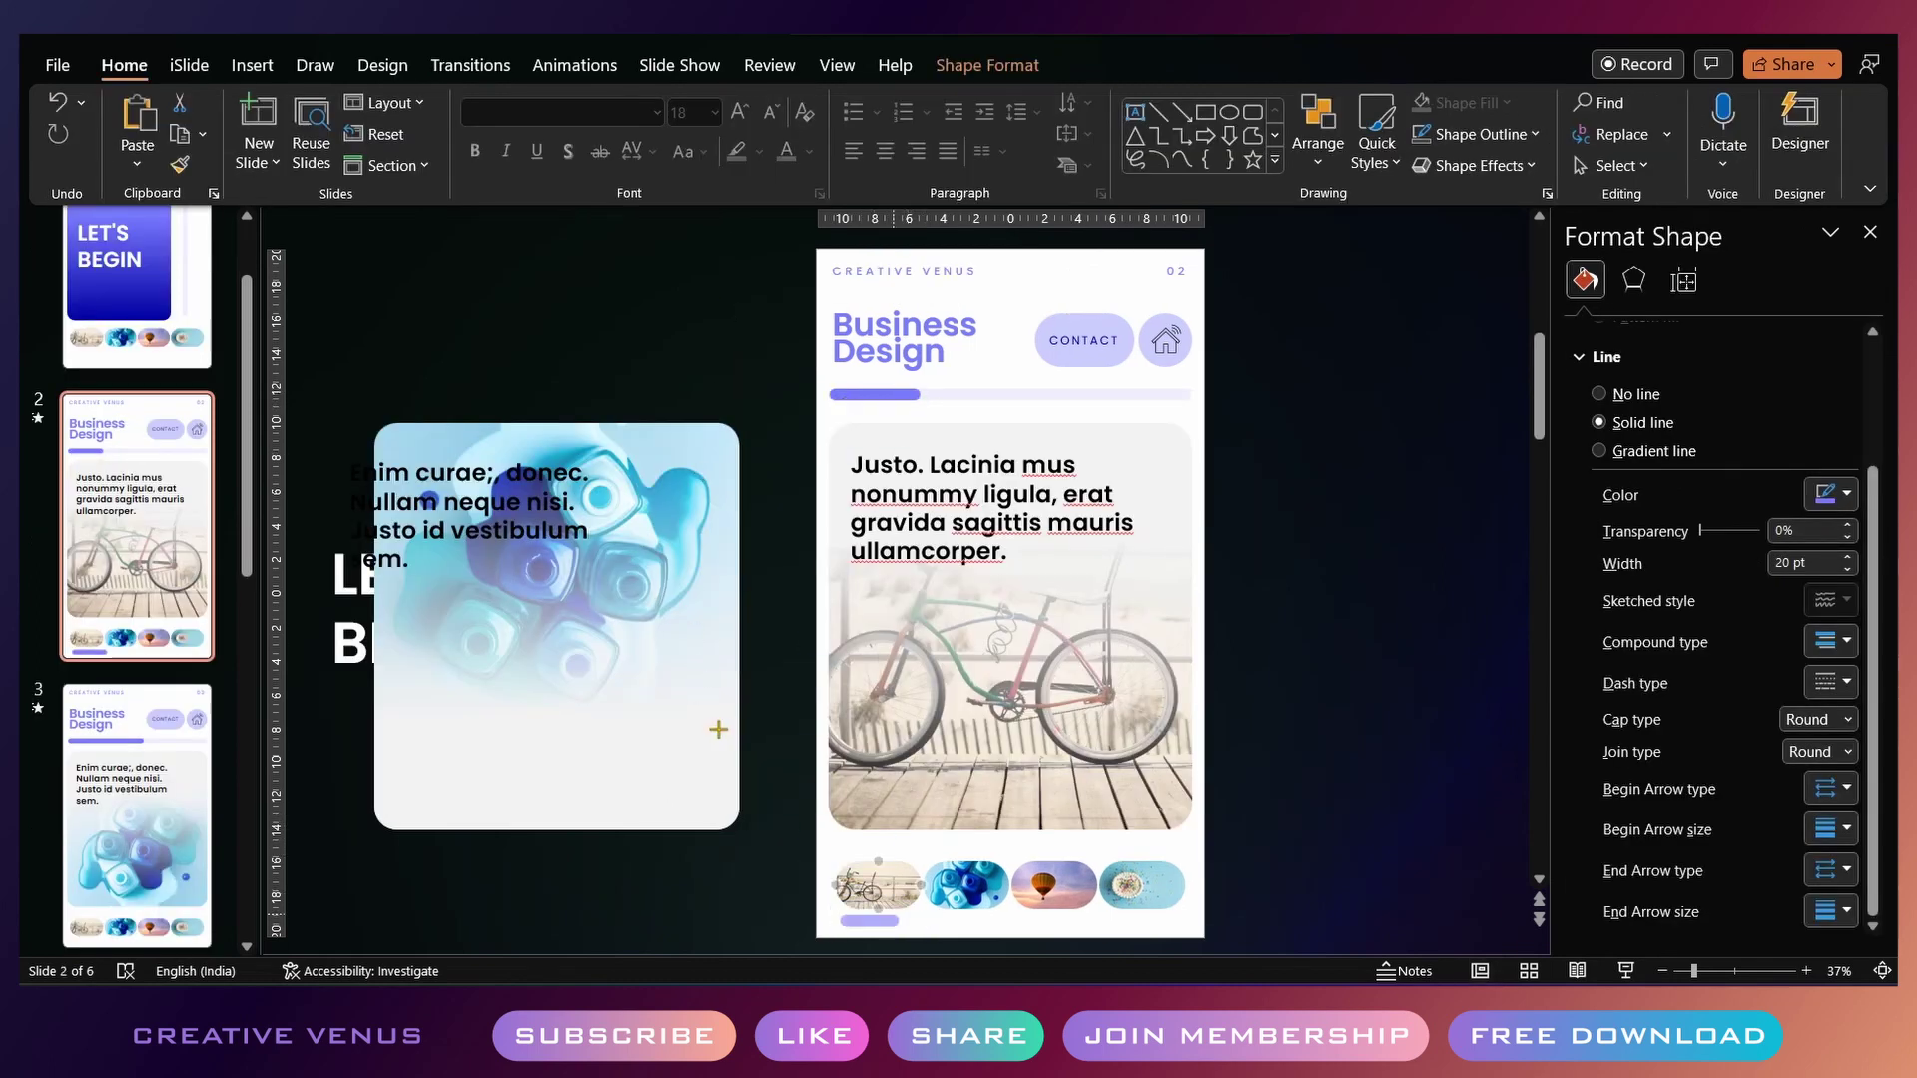
left_click_drag(876, 921, 894, 921)
left_click(1847, 494)
left_click(1406, 643)
left_click(796, 710)
Paste the lavender marker on slides 3, 4 and 5, shifting it under the nail polish, balloon and cake pills respectively
left_click(183, 774)
key("ctrl+v")
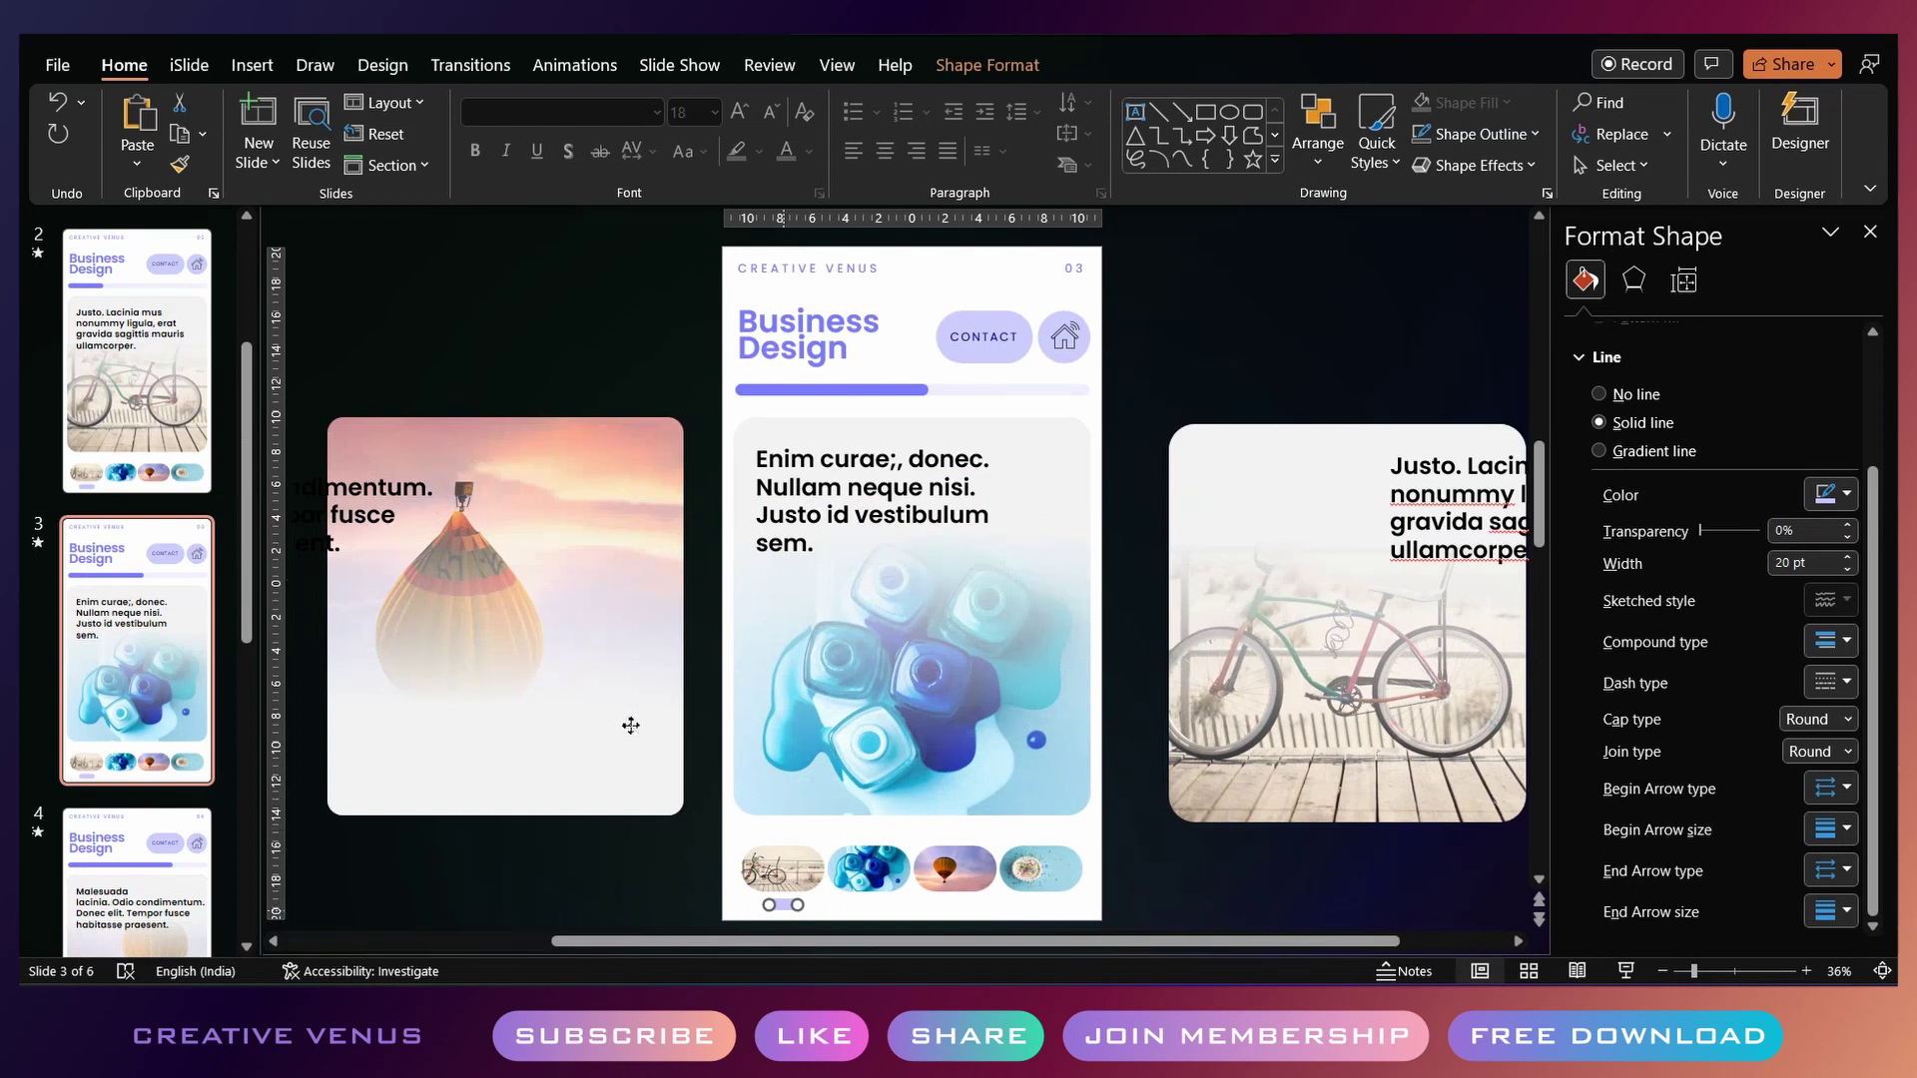
key("Right")
key("Right")
key("Right")
key("Right")
key("Right")
key("Right")
key("Page_Down")
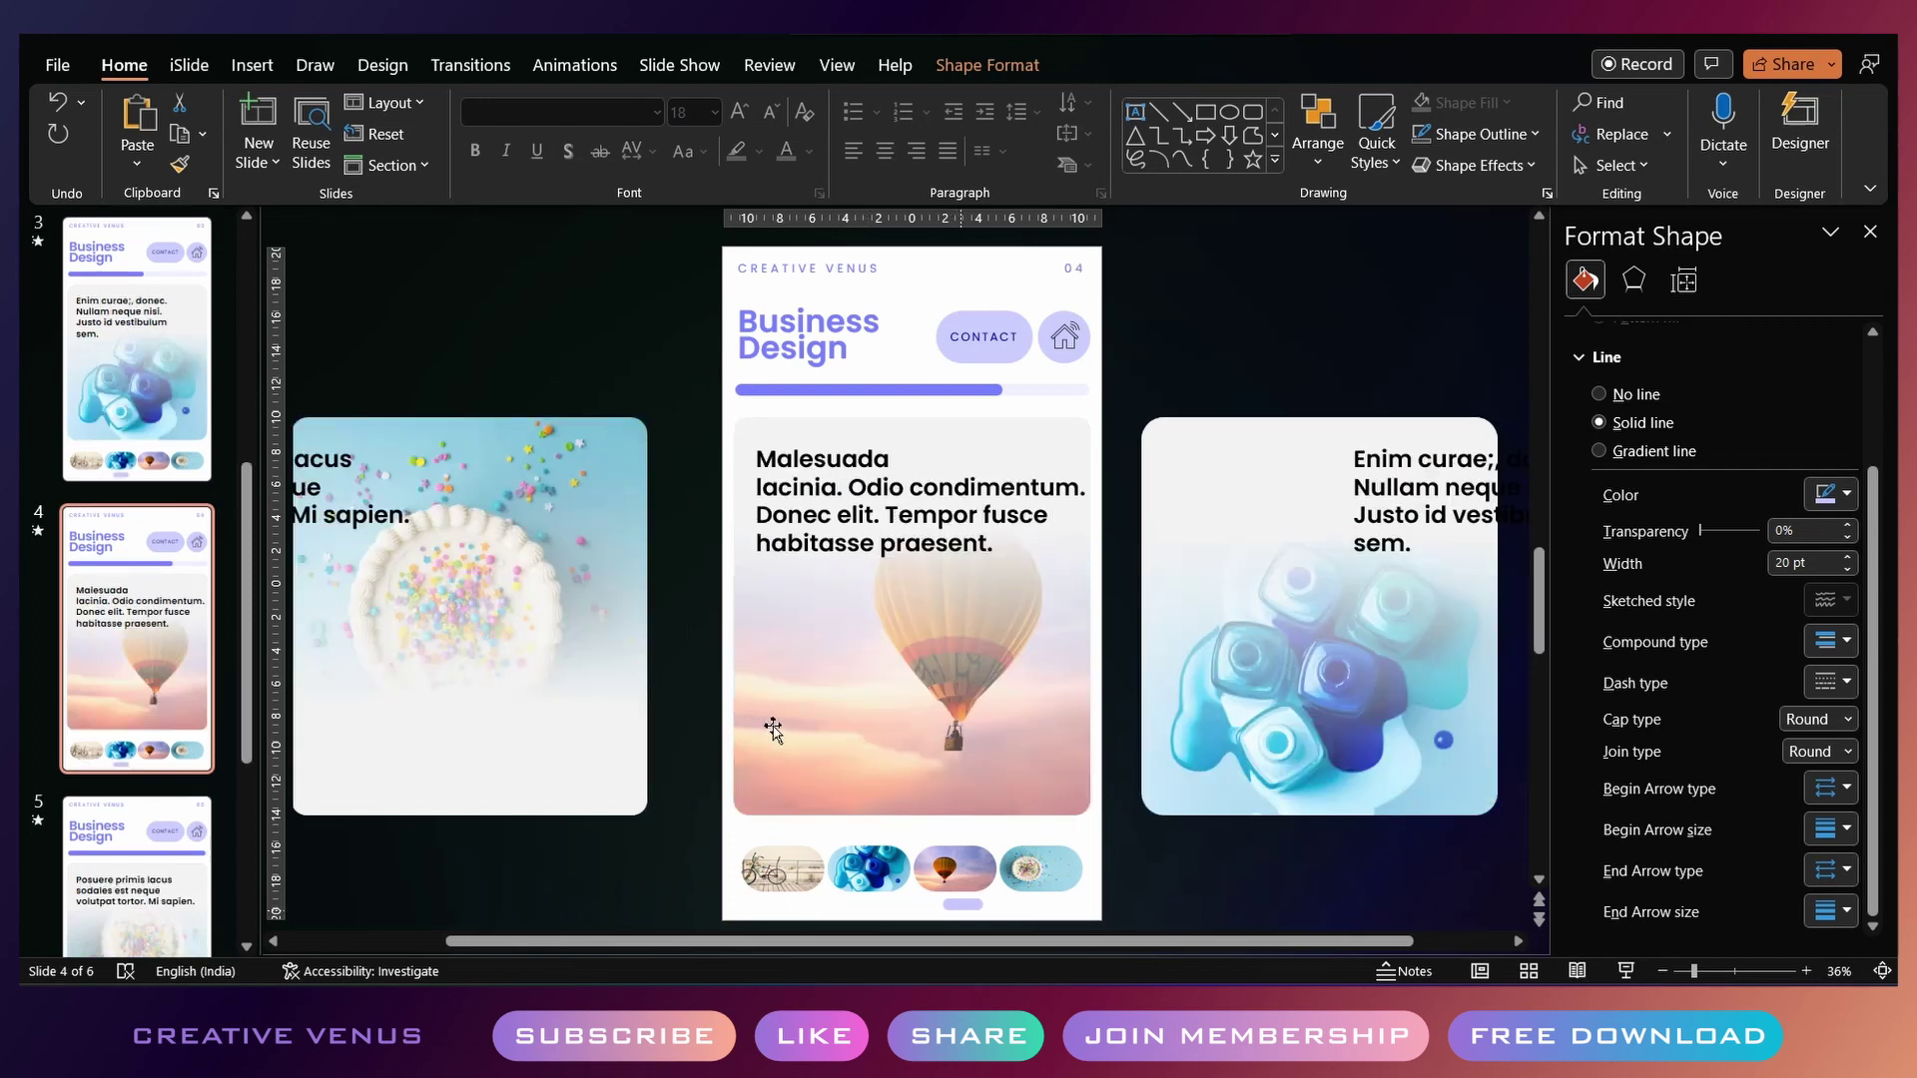
key("Page_Down")
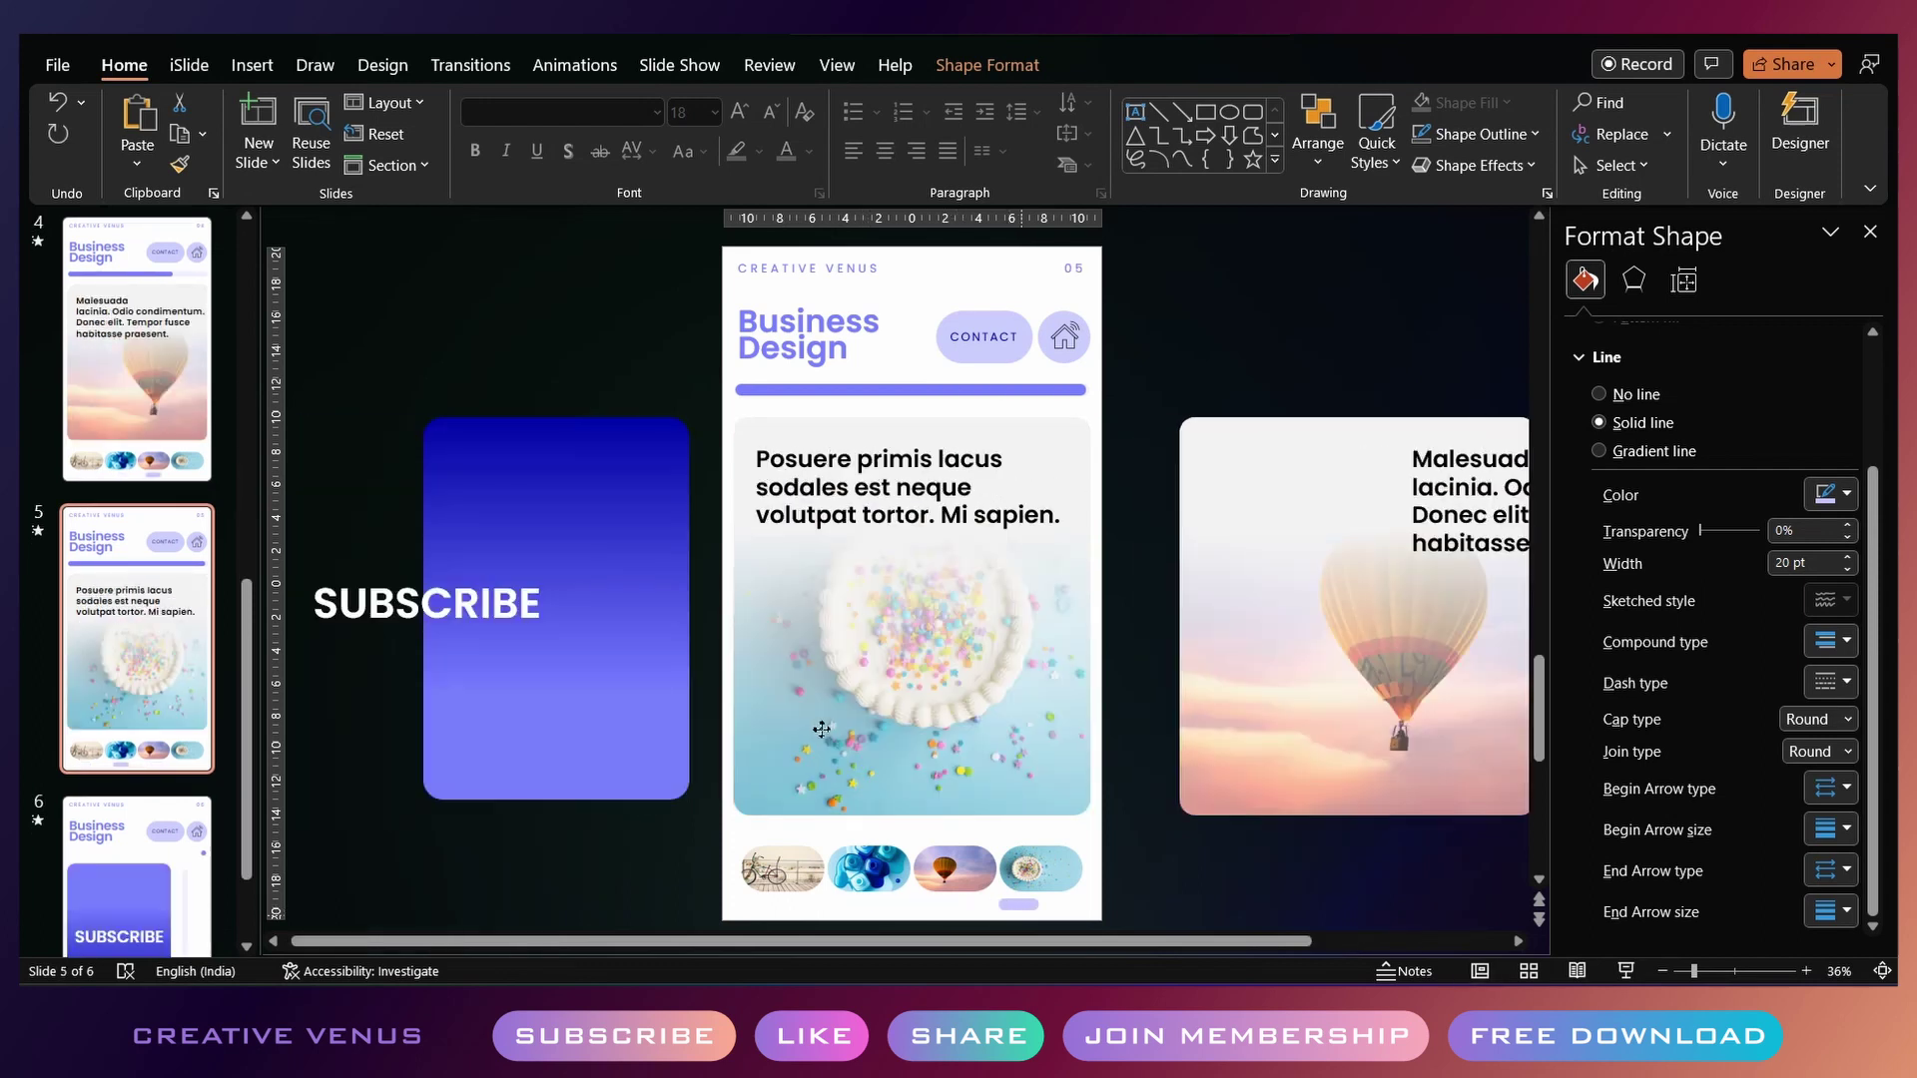